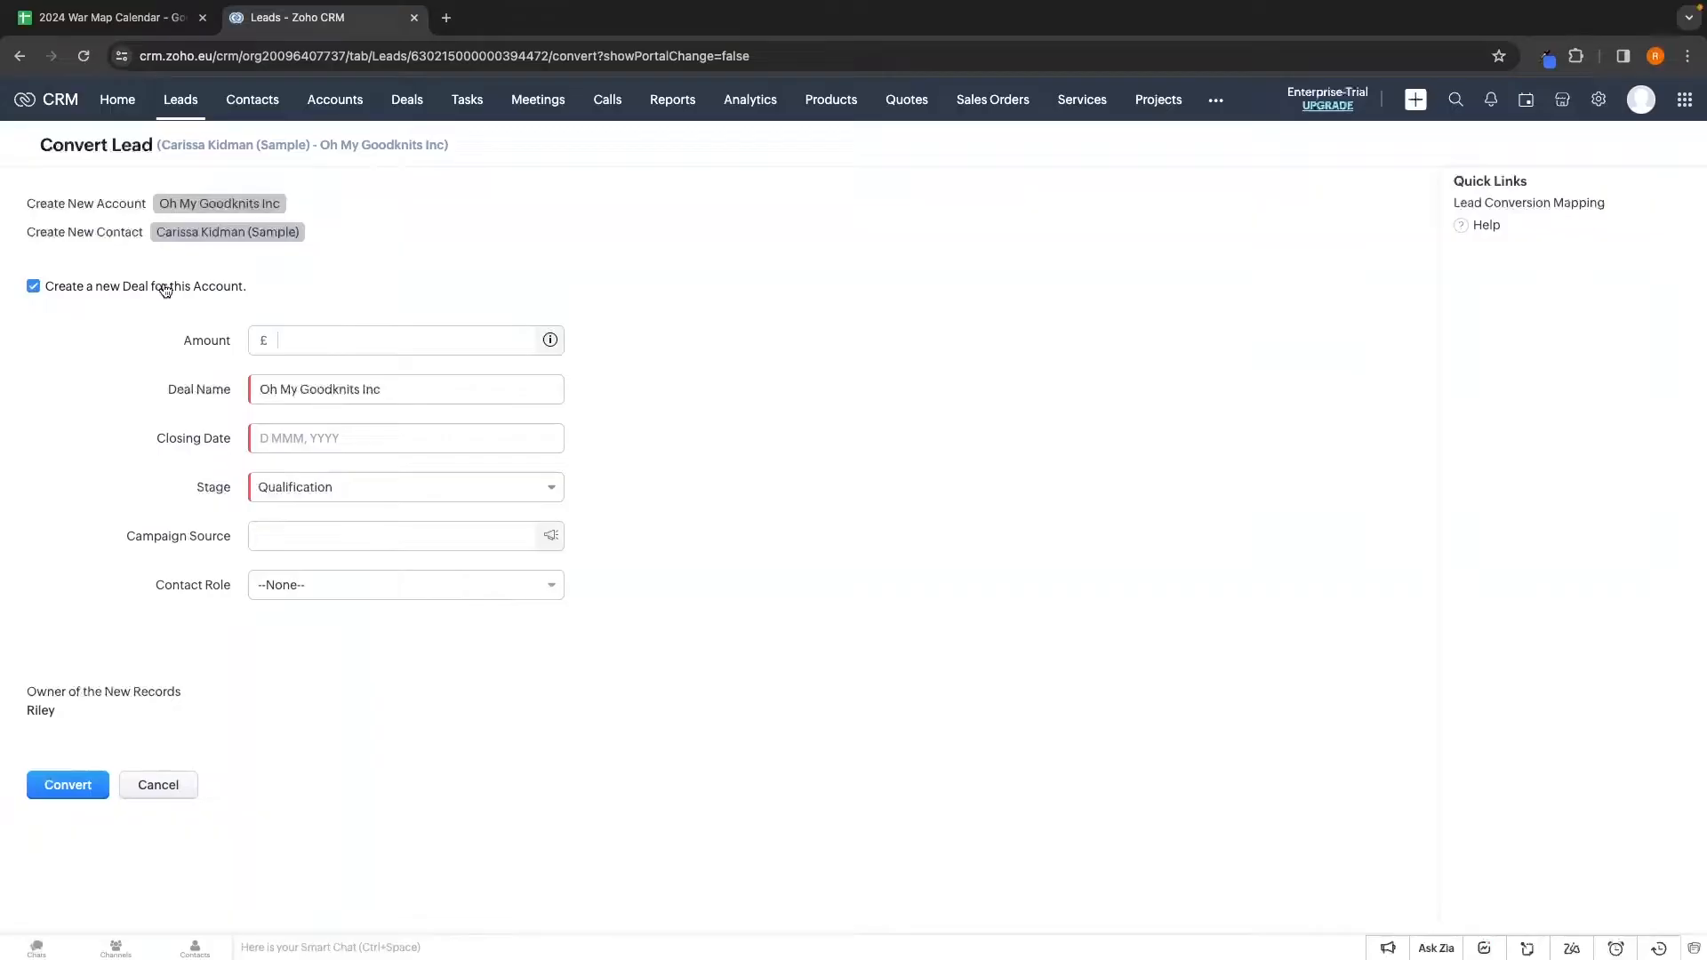
Enter 20000 as the deal amount and rename the deal to 'Field Force'
click(293, 336)
text(20000)
triple_click(430, 387)
text(Field Force)
click(305, 438)
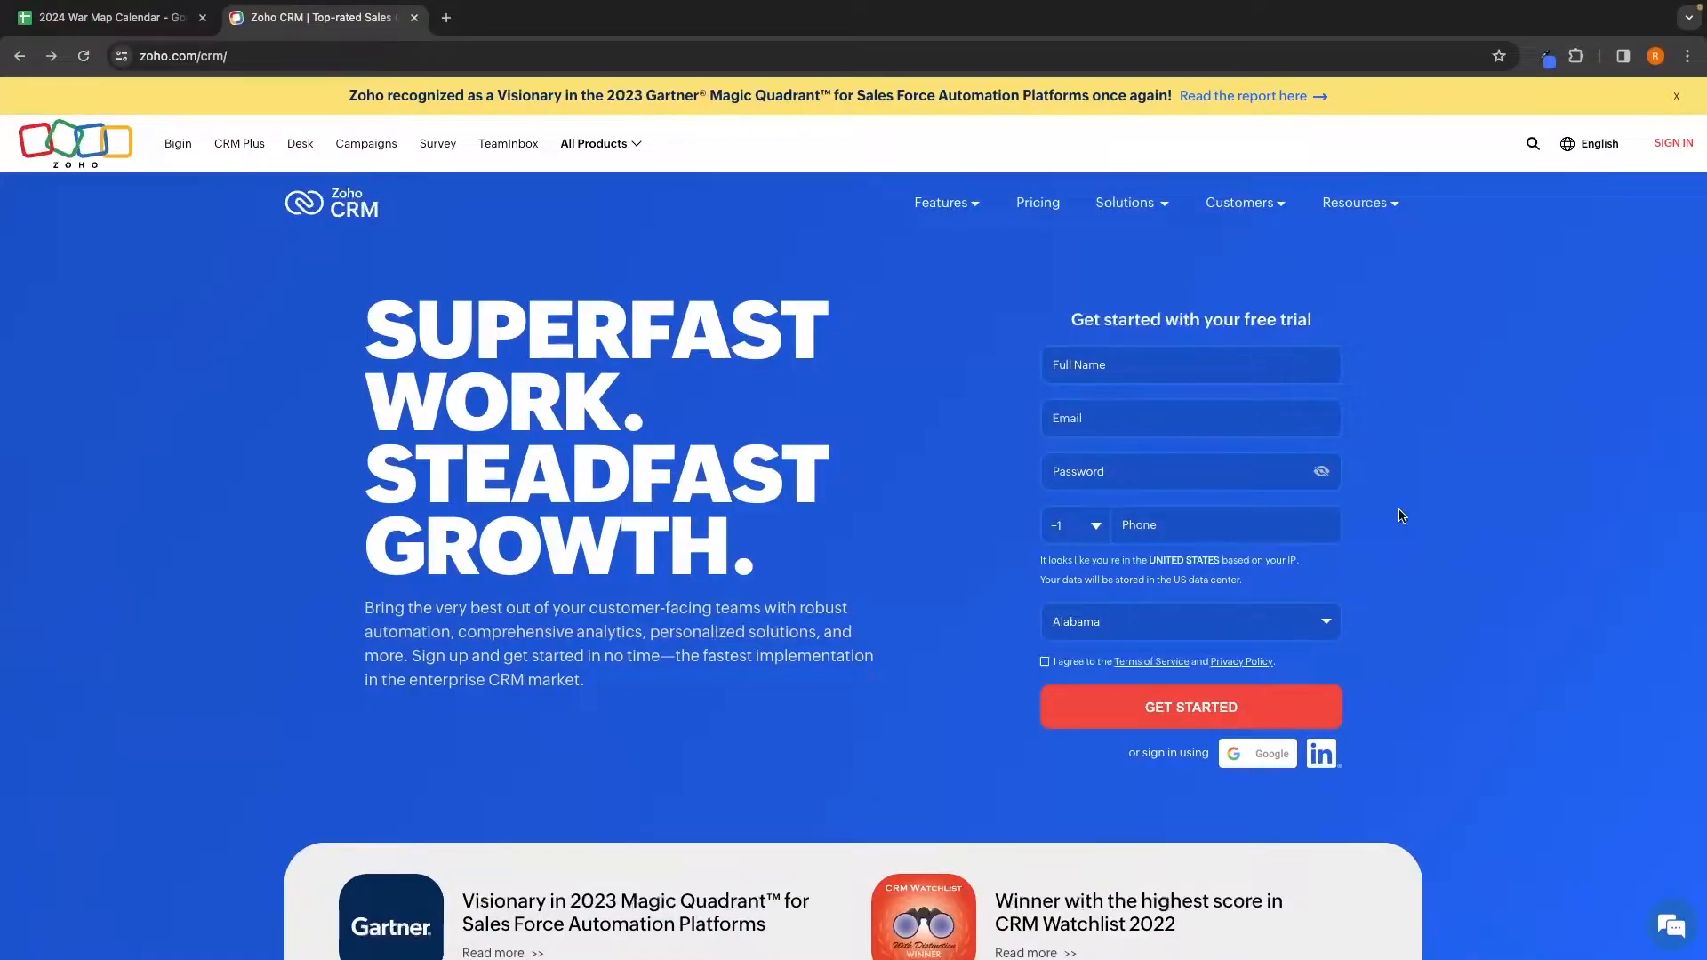
Highlight the 'Get started with your free trial' heading, then clear the highlight
drag(1055, 326, 1321, 331)
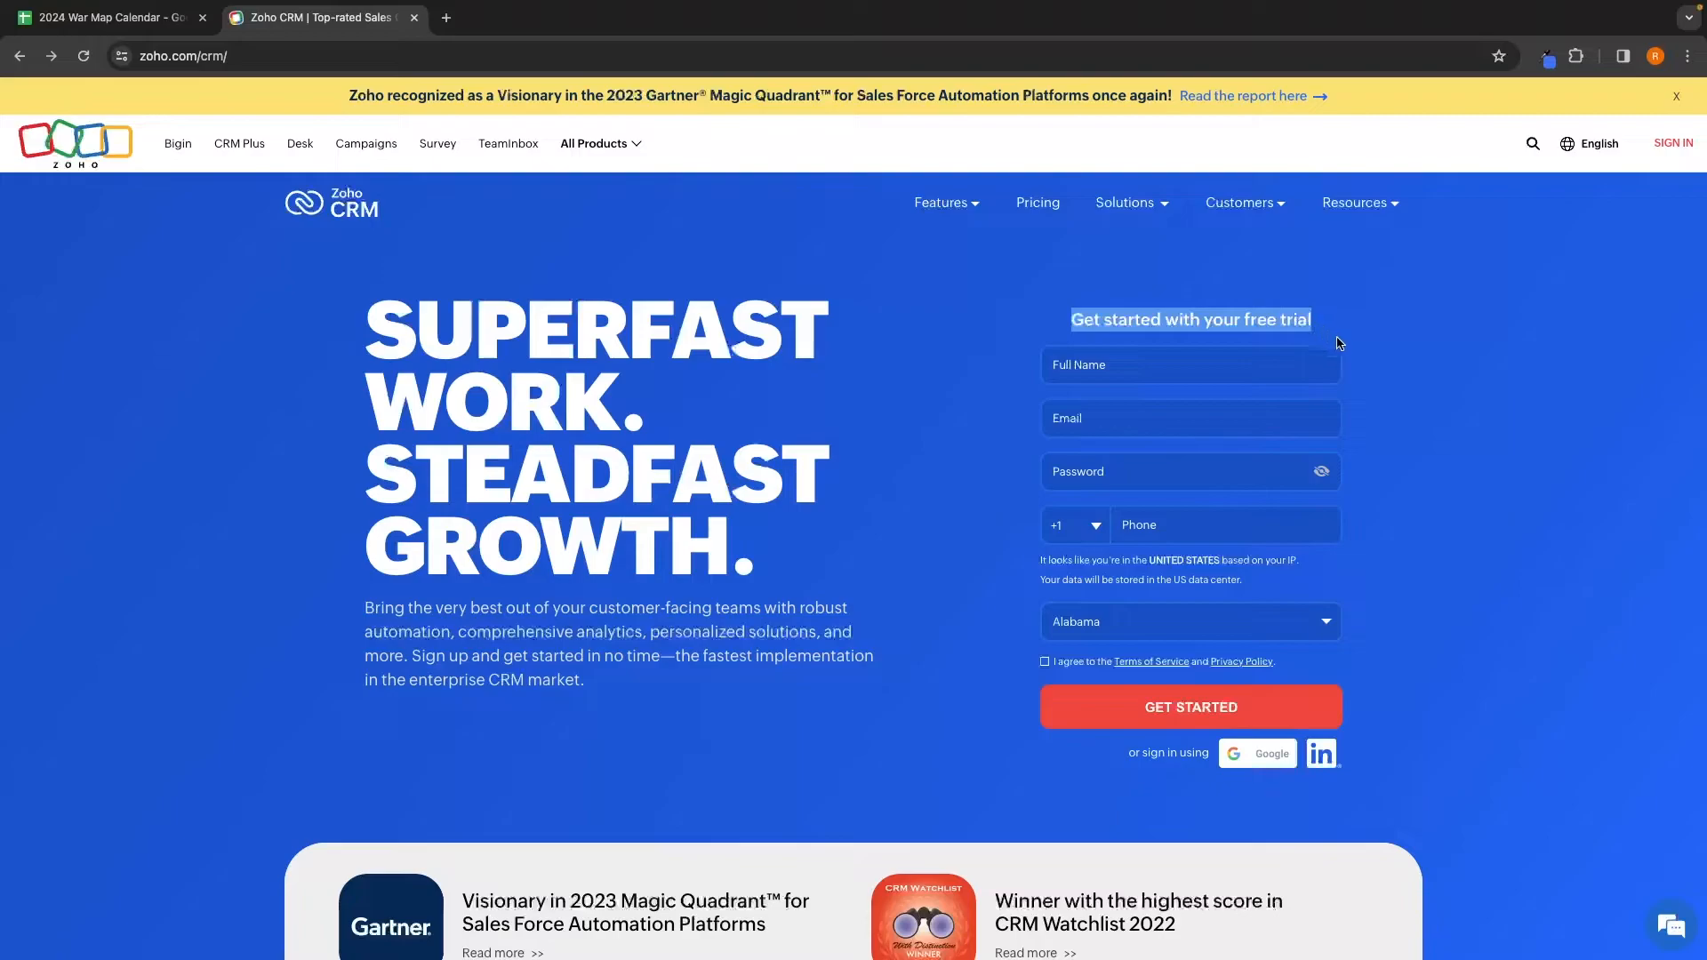
click(1384, 375)
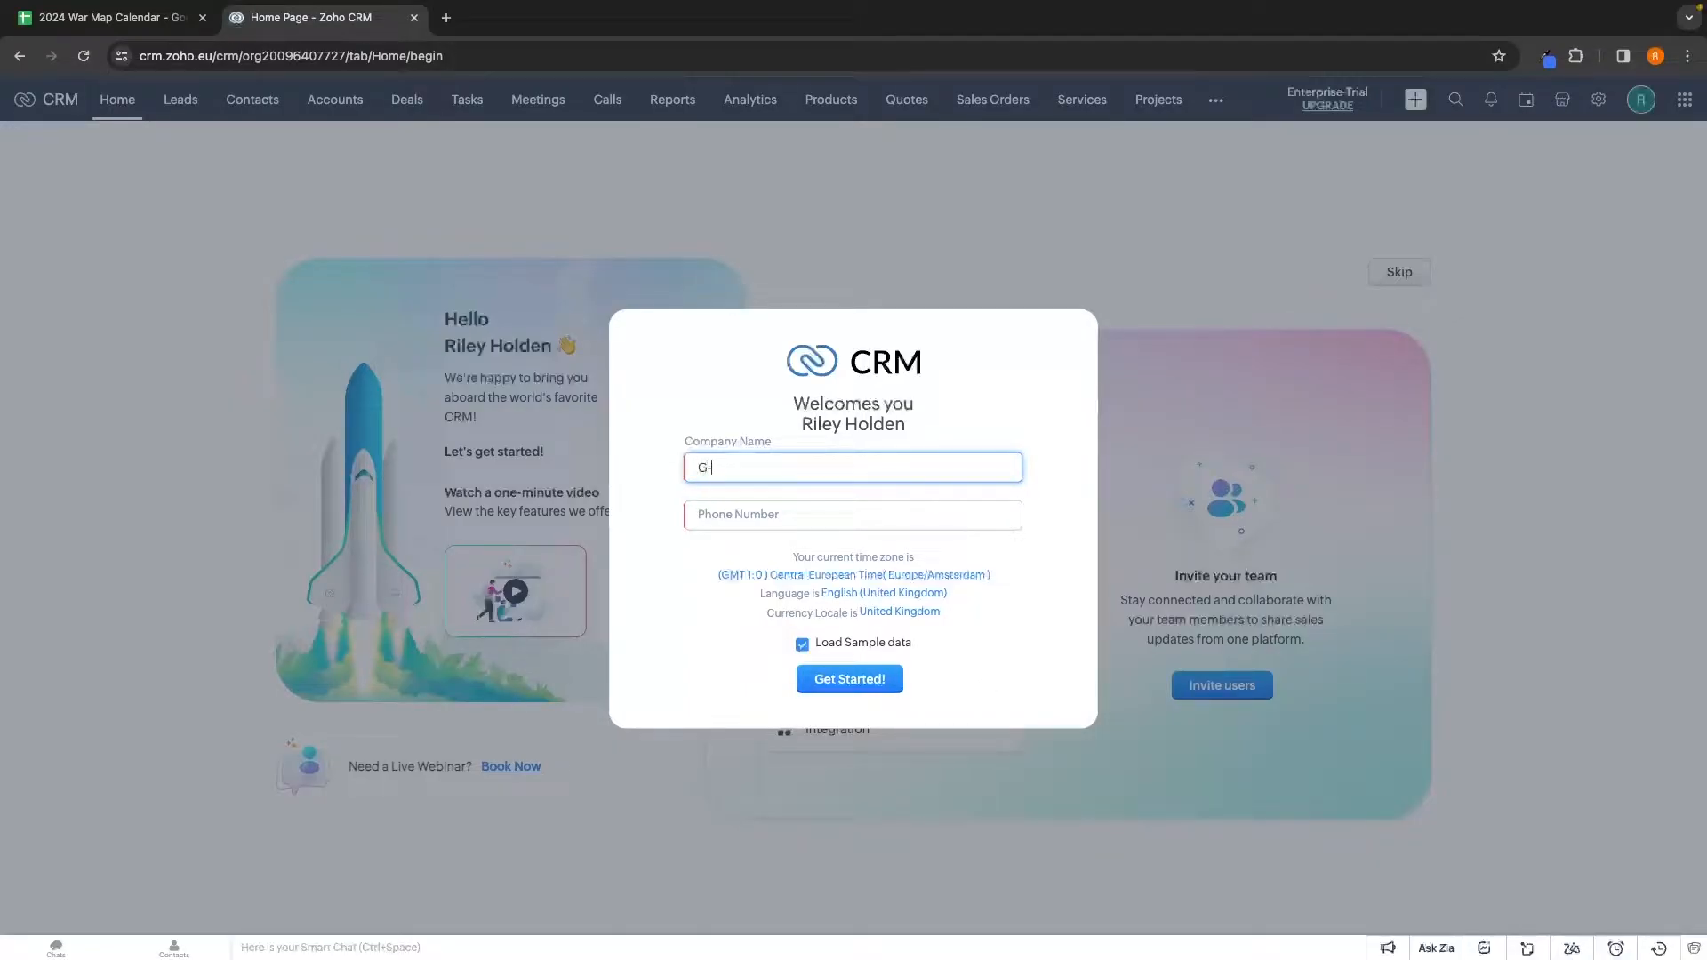
Complete the welcome form with company G-Force North and sample data loading on, then start the CRM
text(Force North)
click(798, 512)
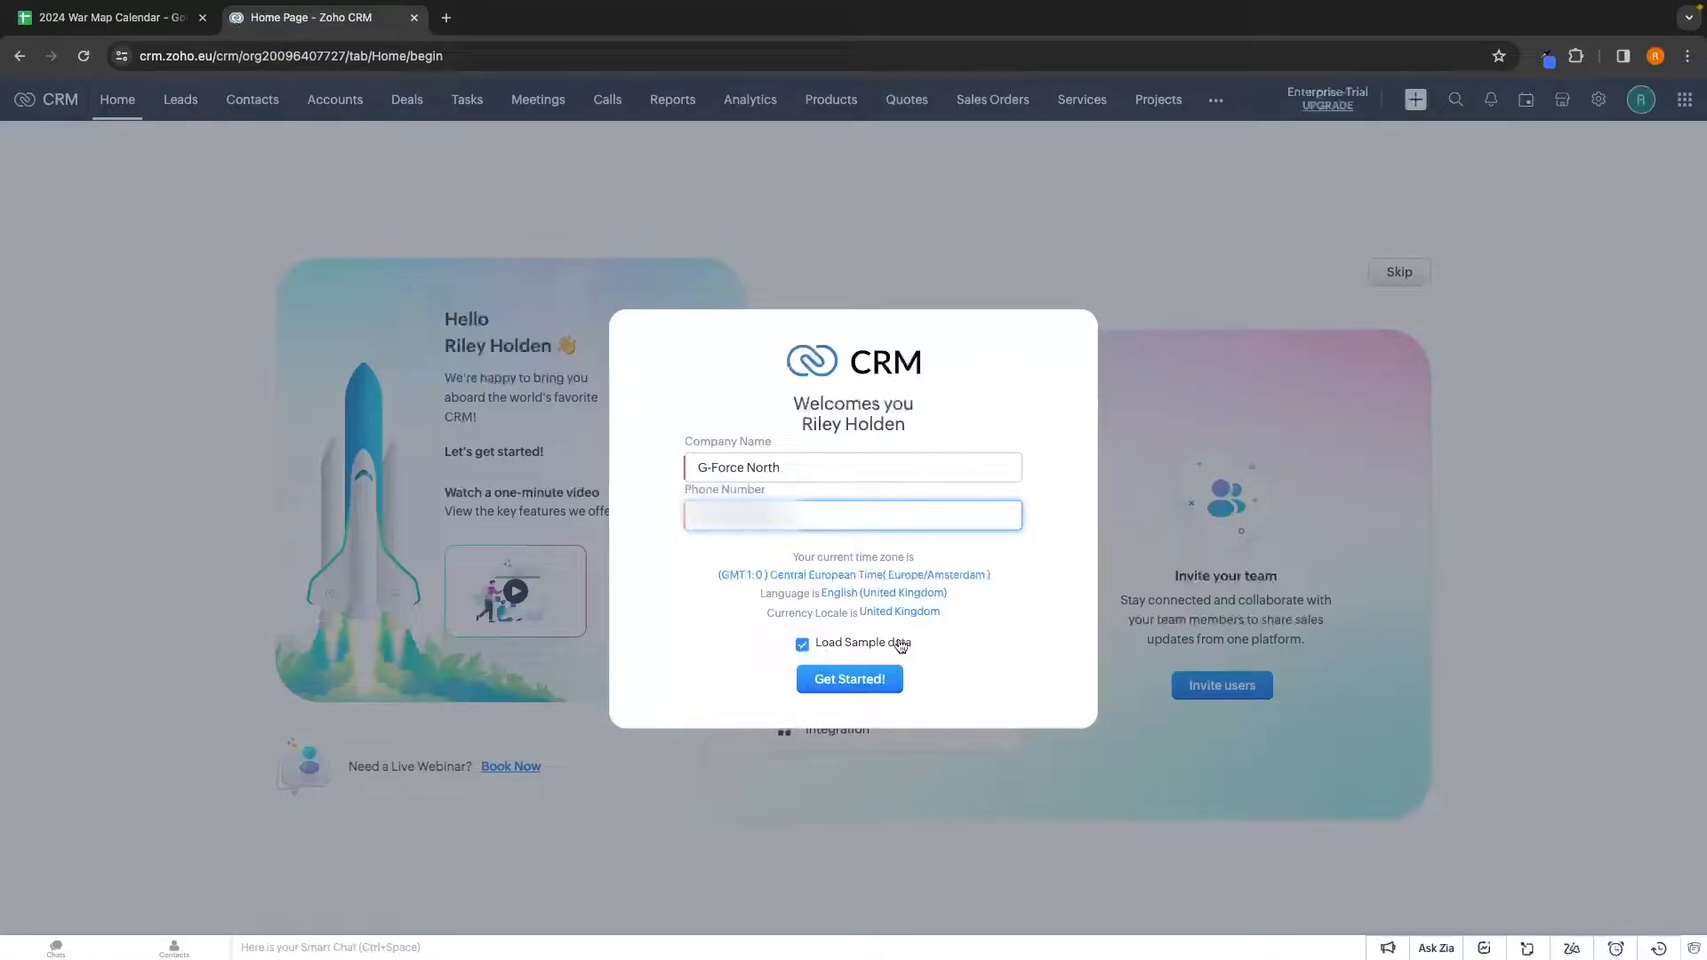
click(850, 647)
click(858, 649)
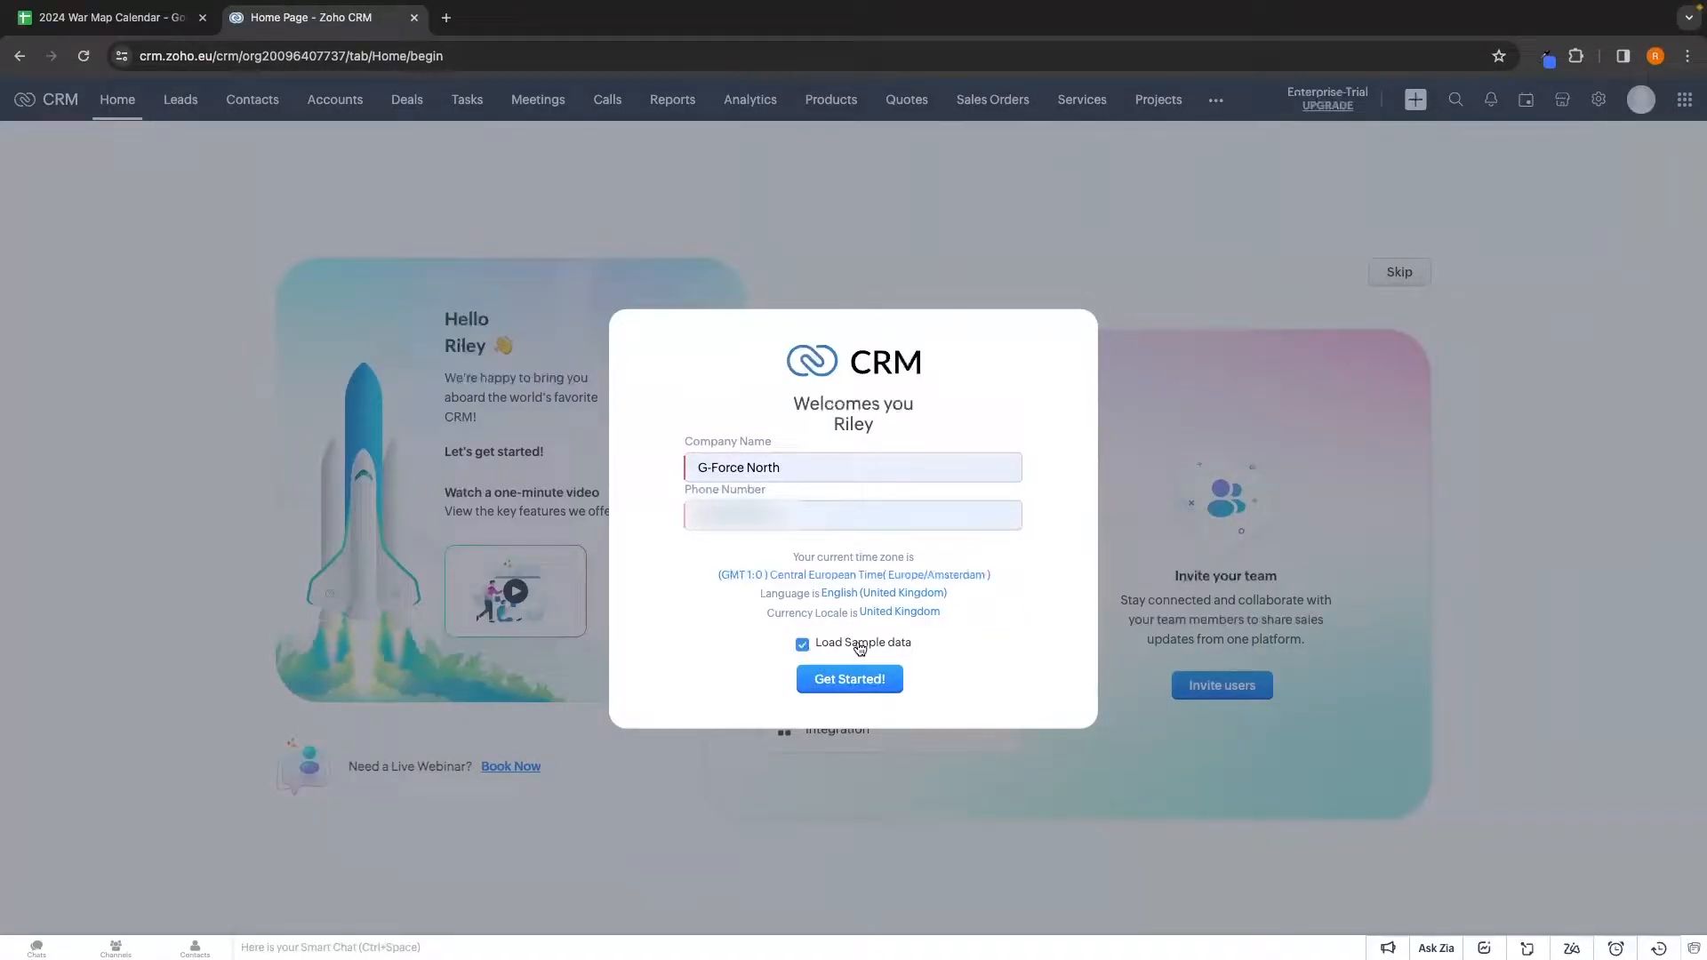
click(844, 648)
click(876, 681)
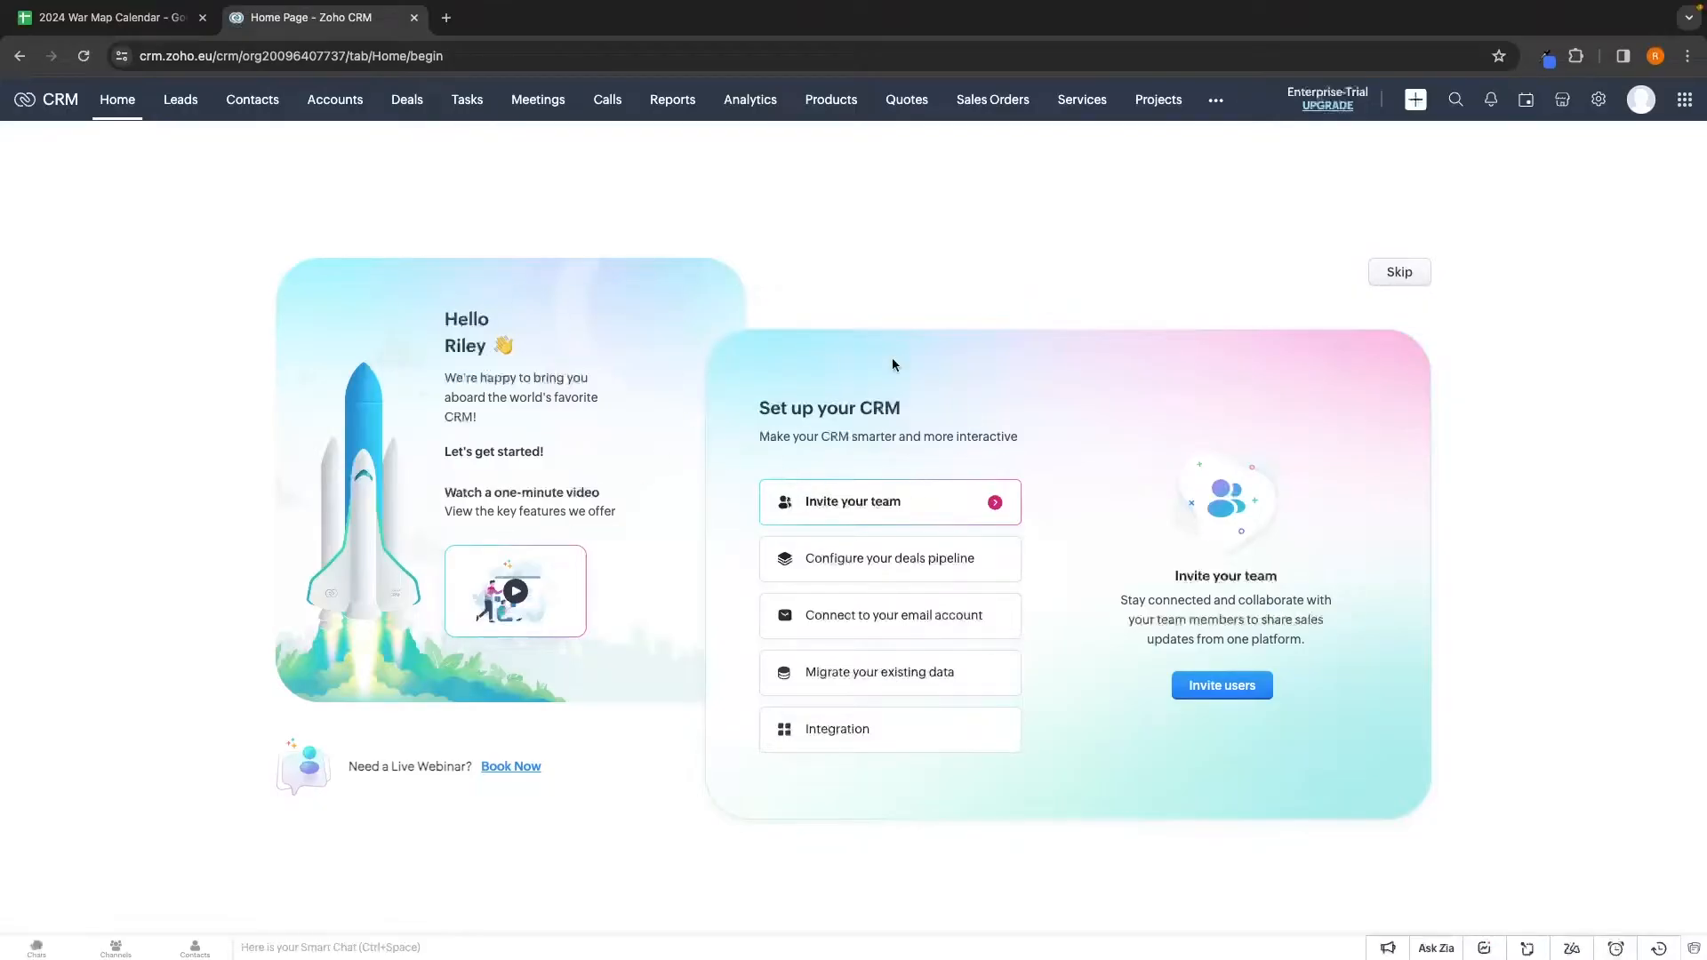
Skip the 'Set up your CRM' guide to land on the Home dashboard
click(1399, 276)
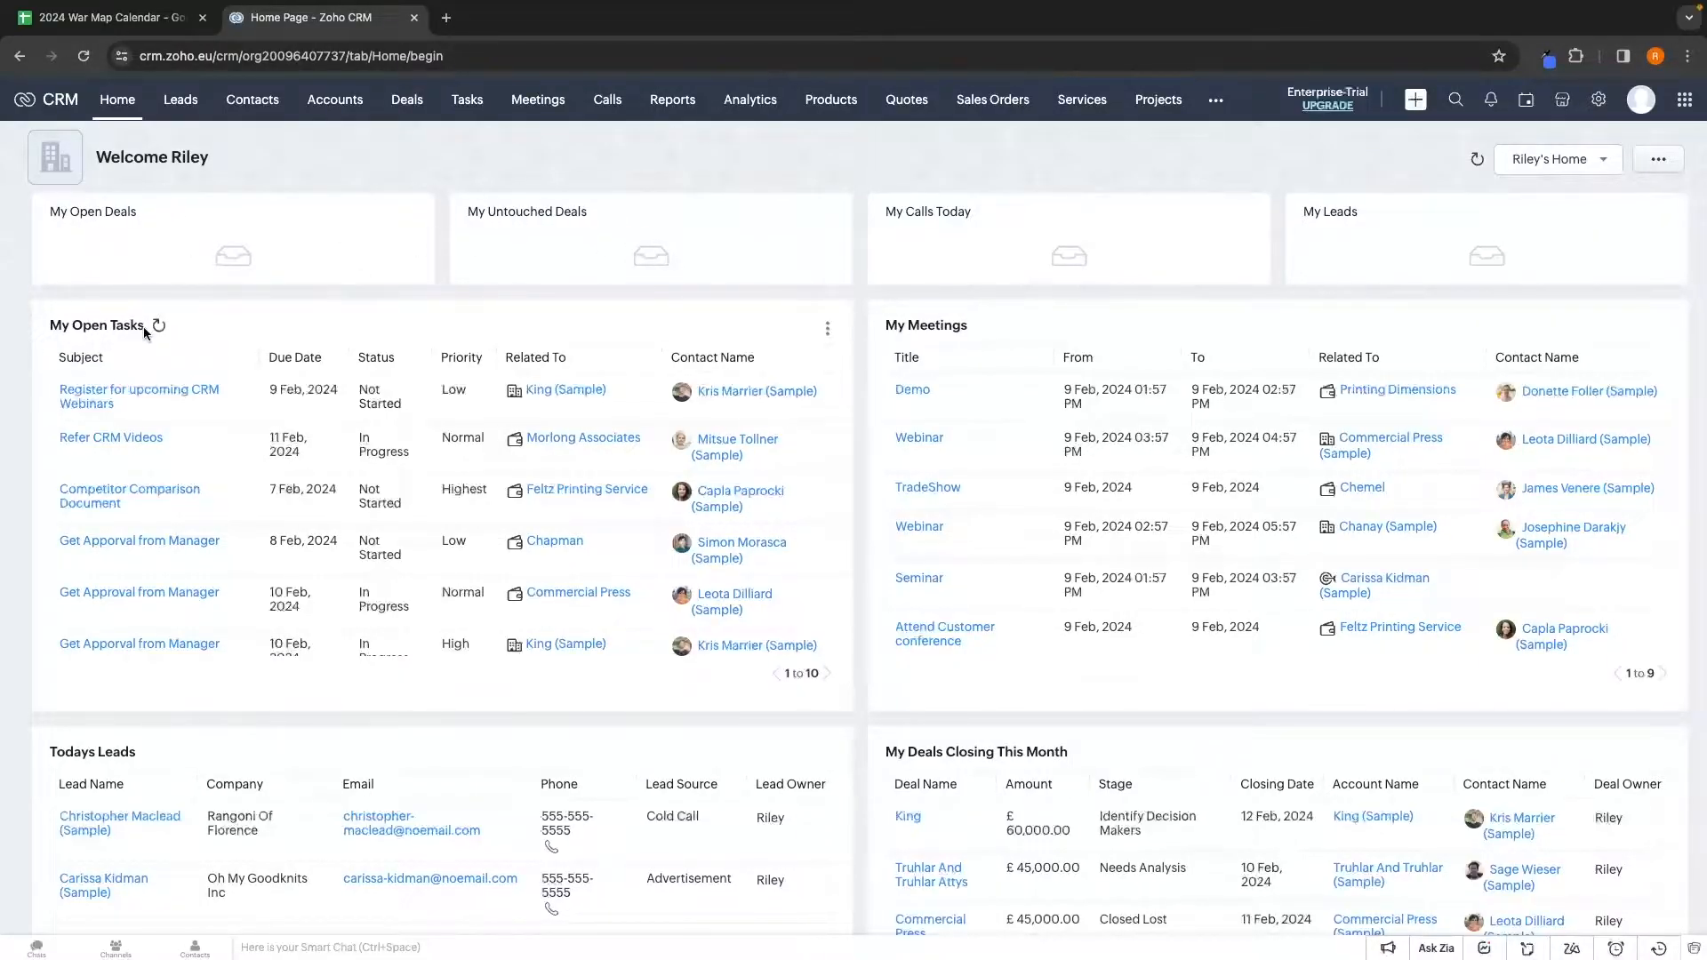
Delete the empty My Pipeline Deals By Stage widget from Home and confirm the deletion
scroll(959, 334, down, 4)
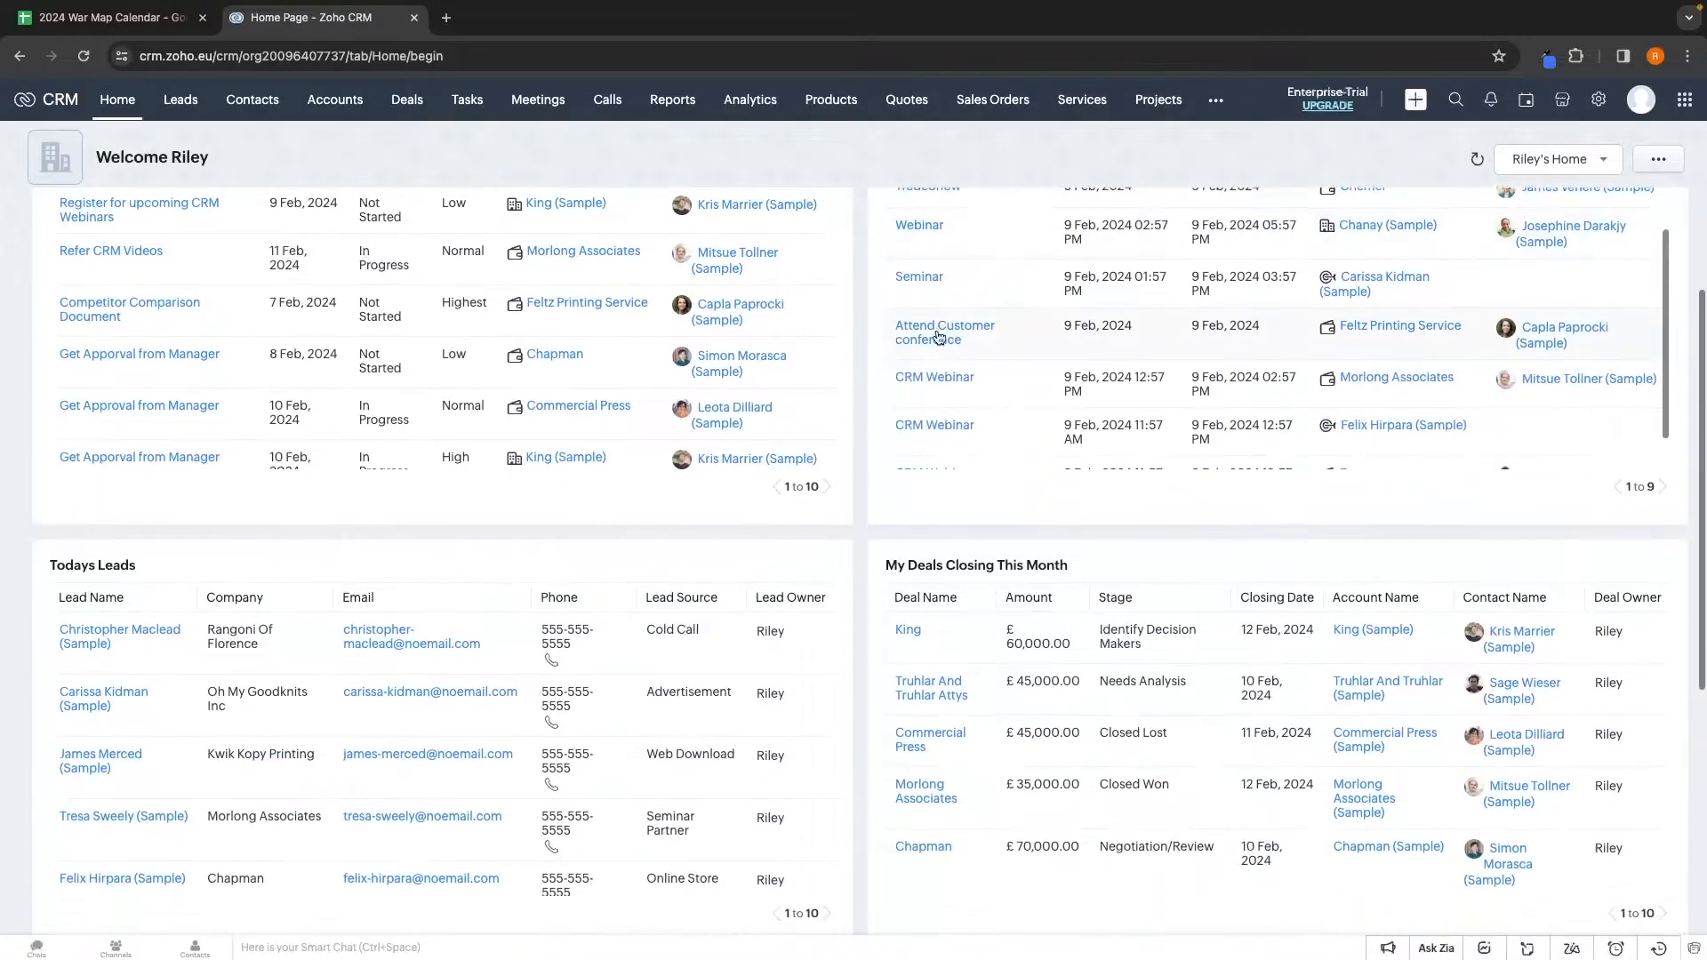
scroll(160, 623, down, 3)
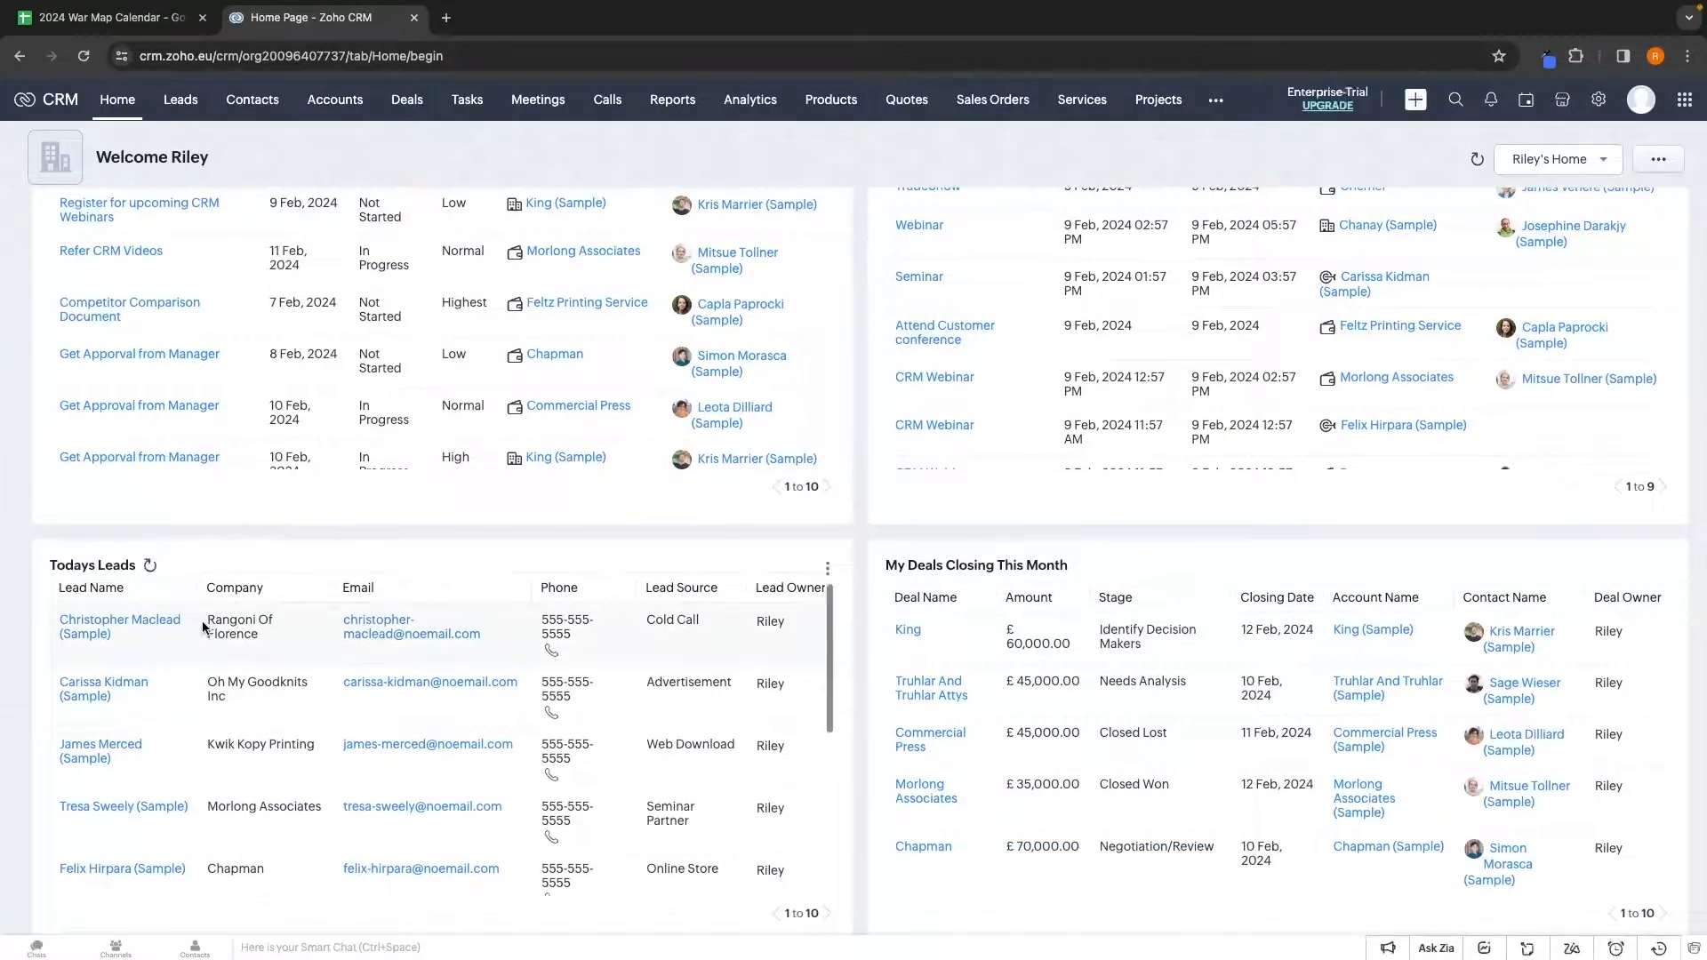
scroll(202, 628, down, 1)
scroll(203, 628, up, 4)
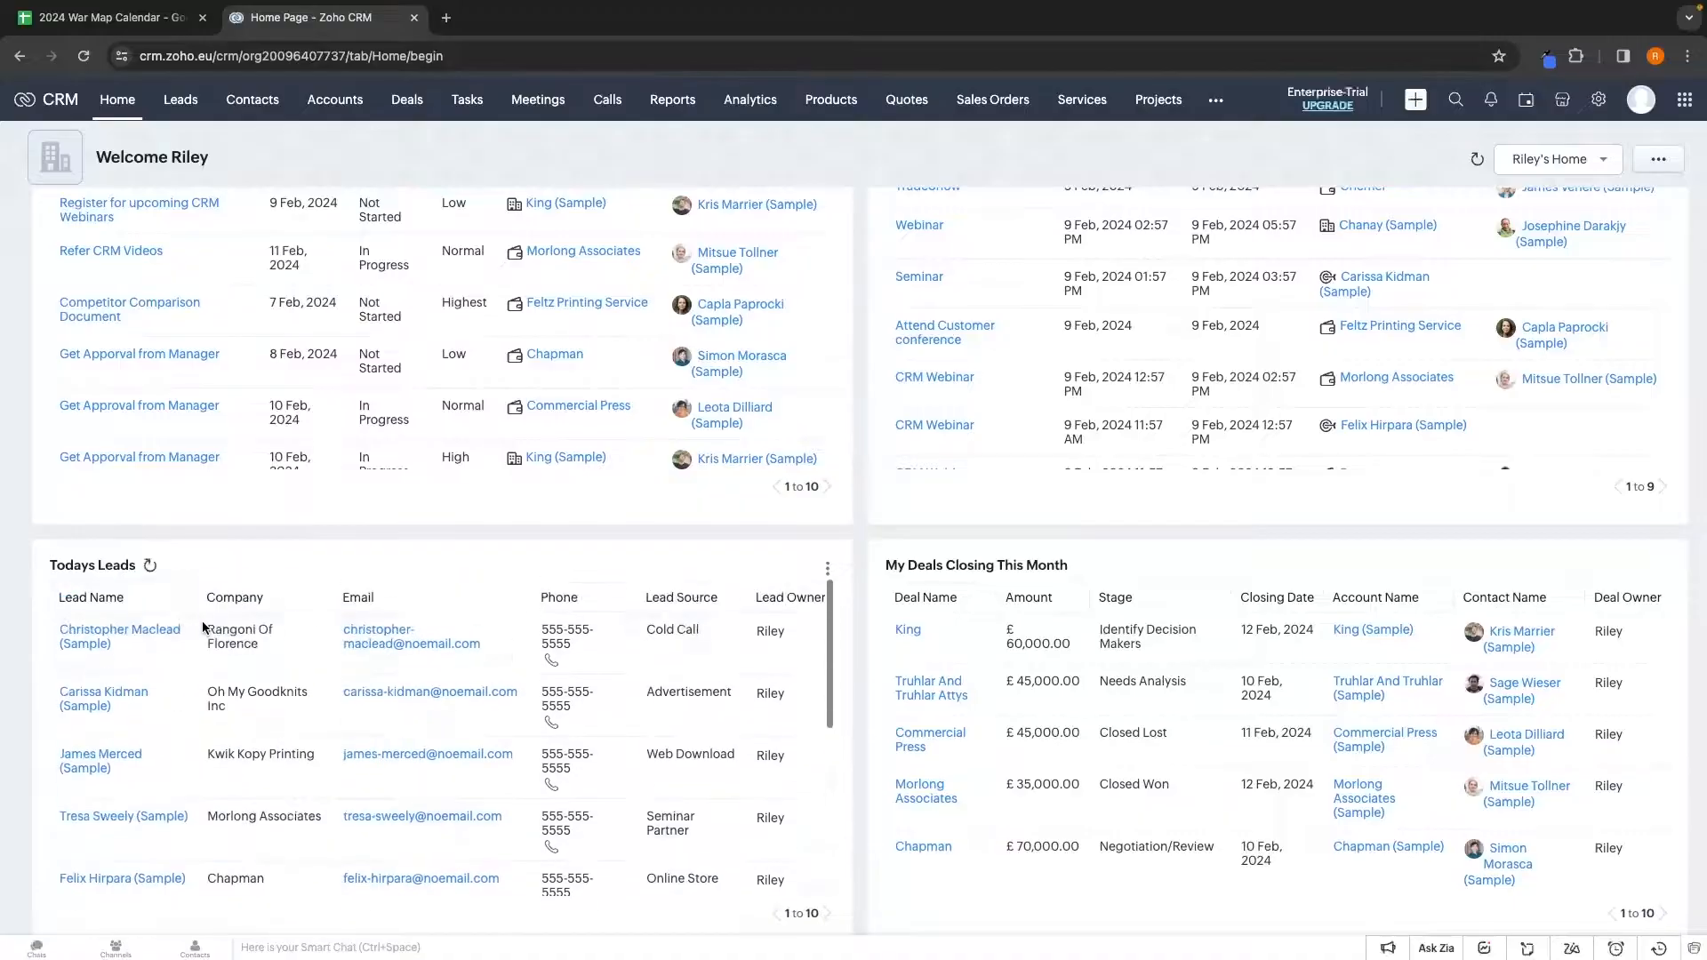
scroll(1137, 569, down, 8)
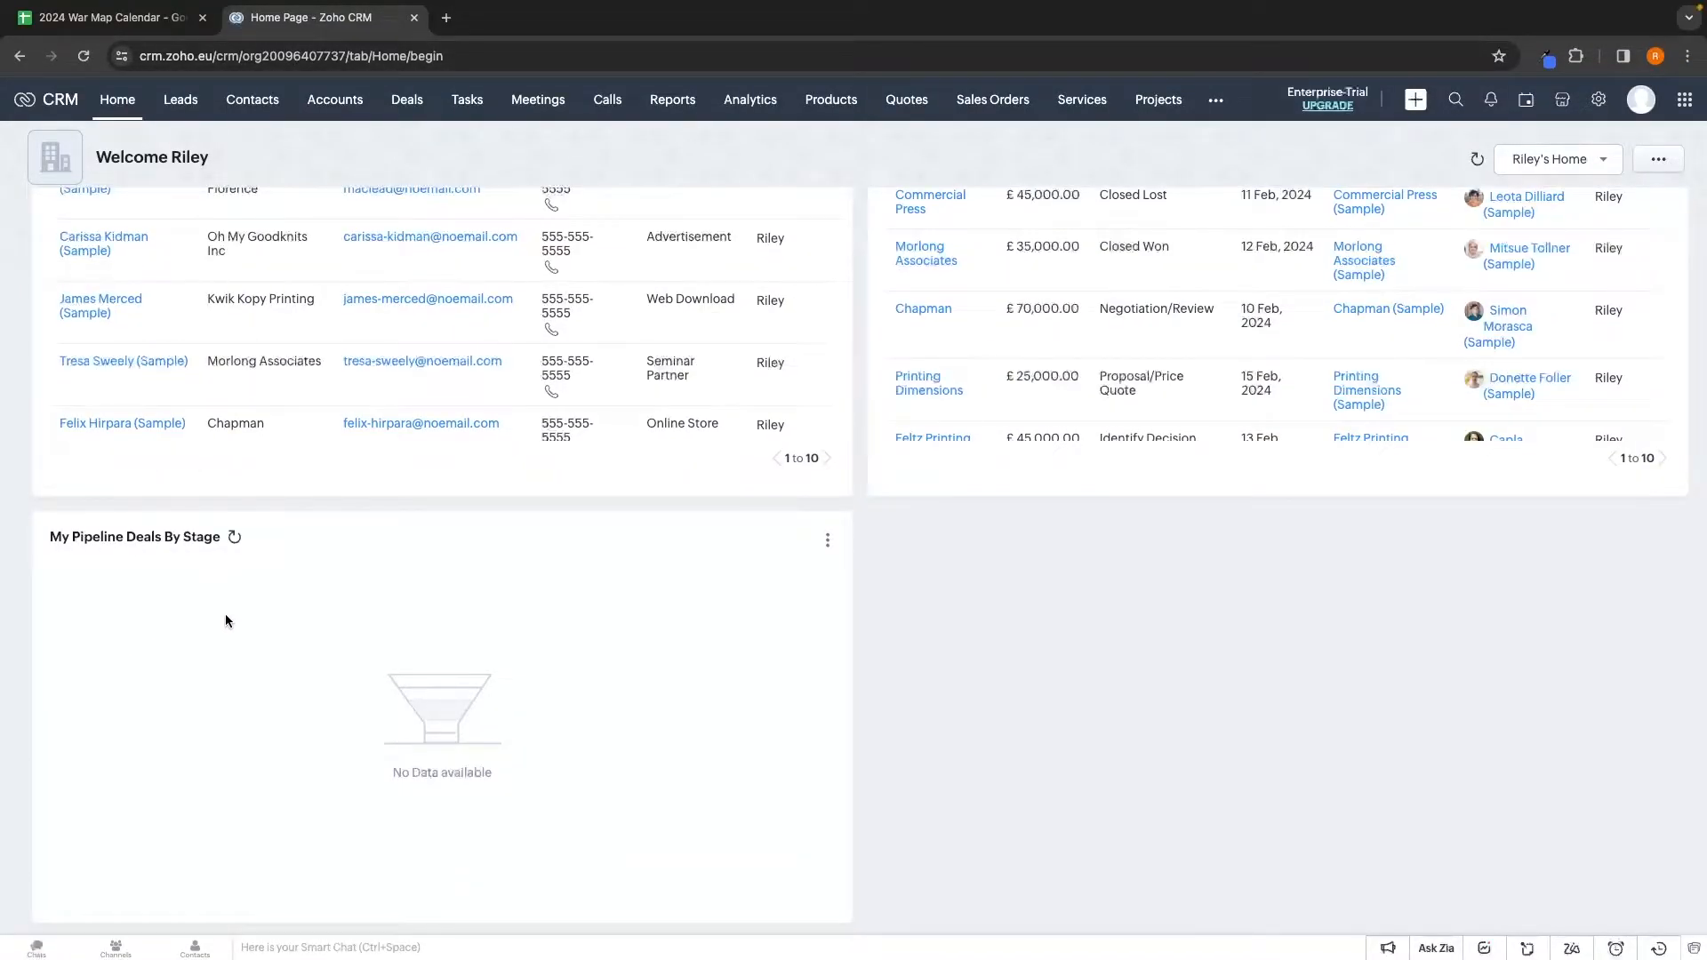
scroll(226, 620, up, 10)
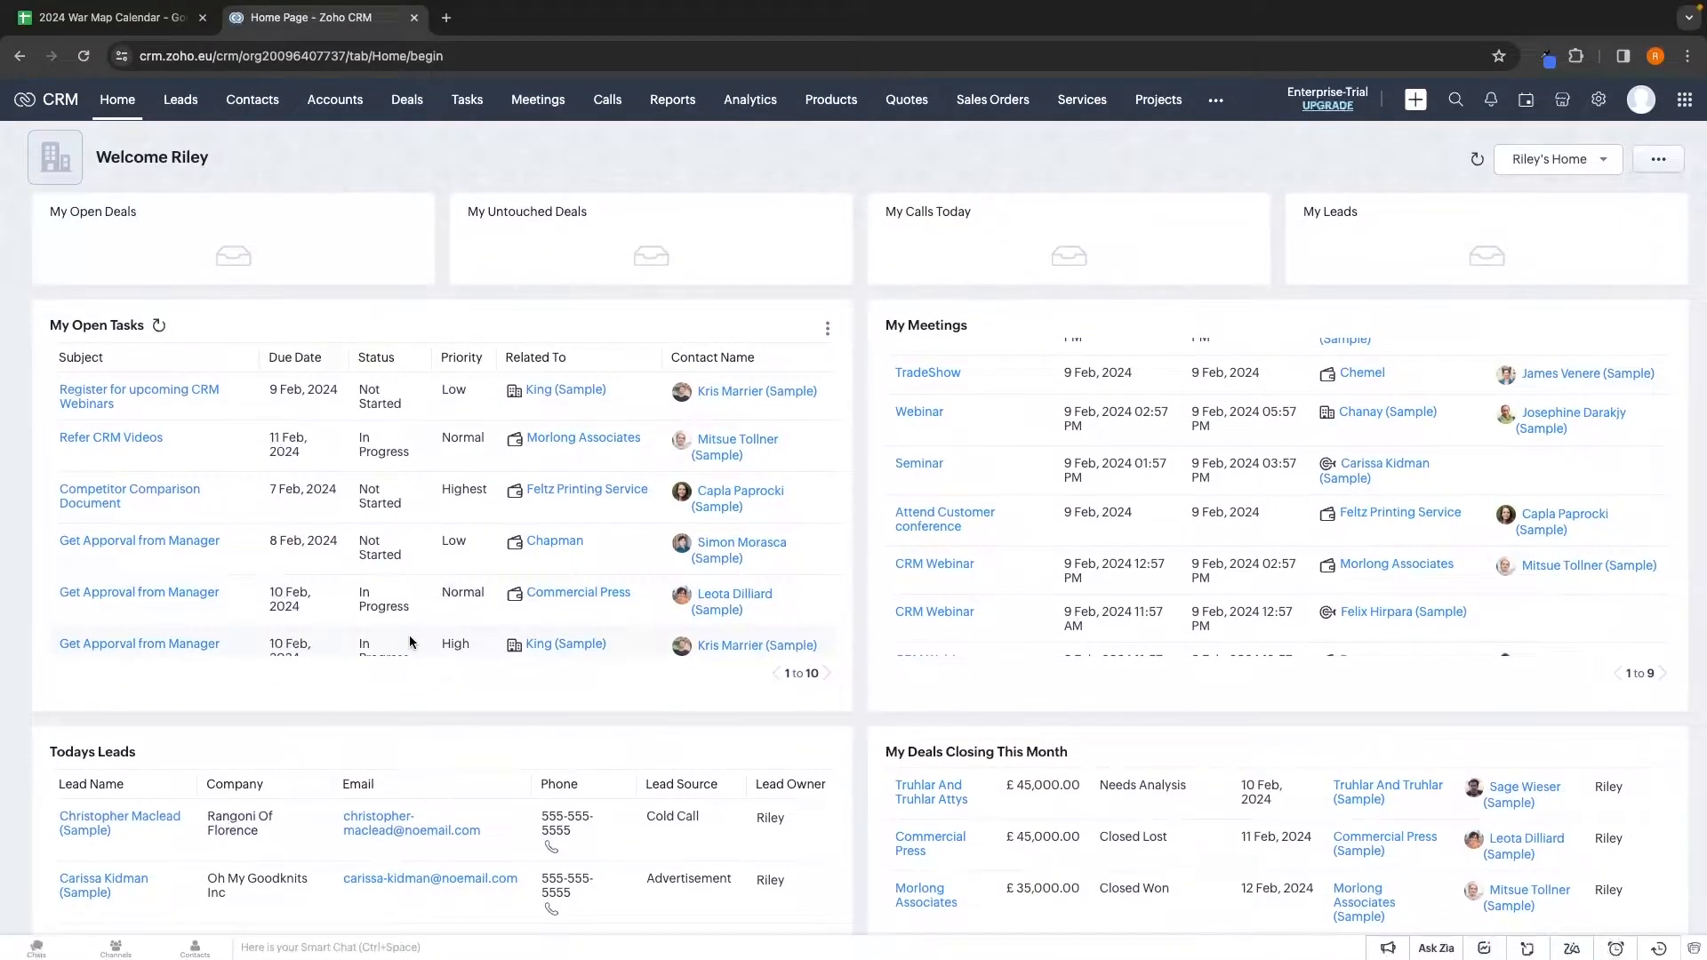
scroll(692, 555, down, 3)
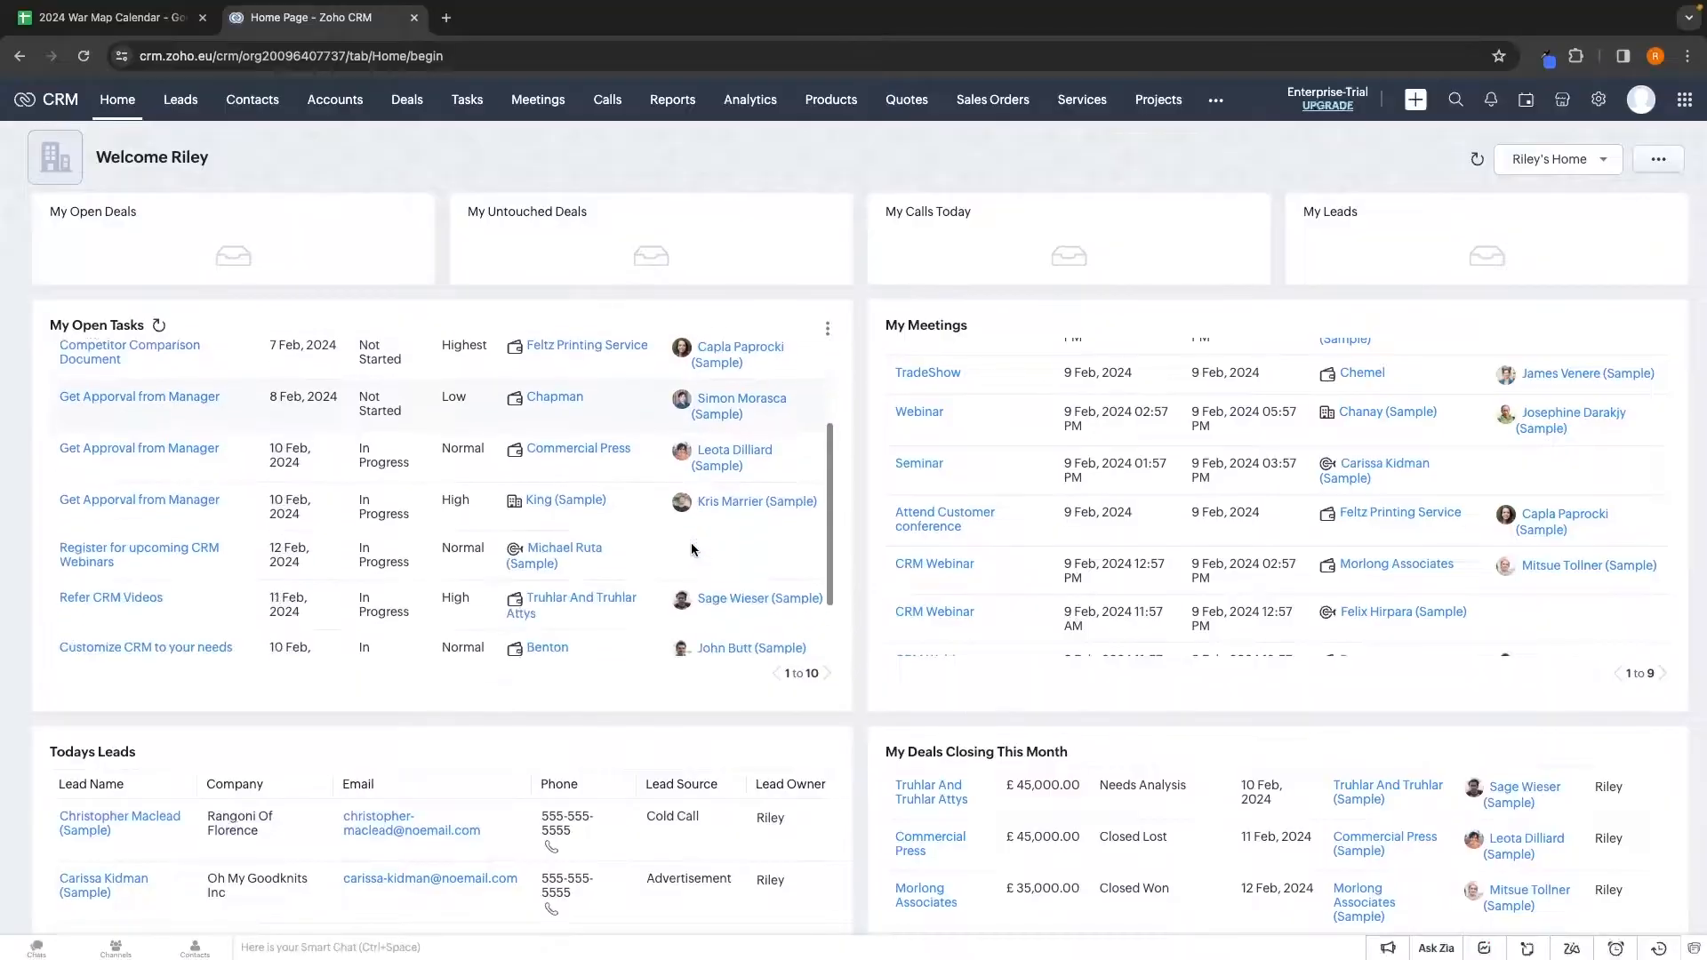
scroll(655, 632, down, 10)
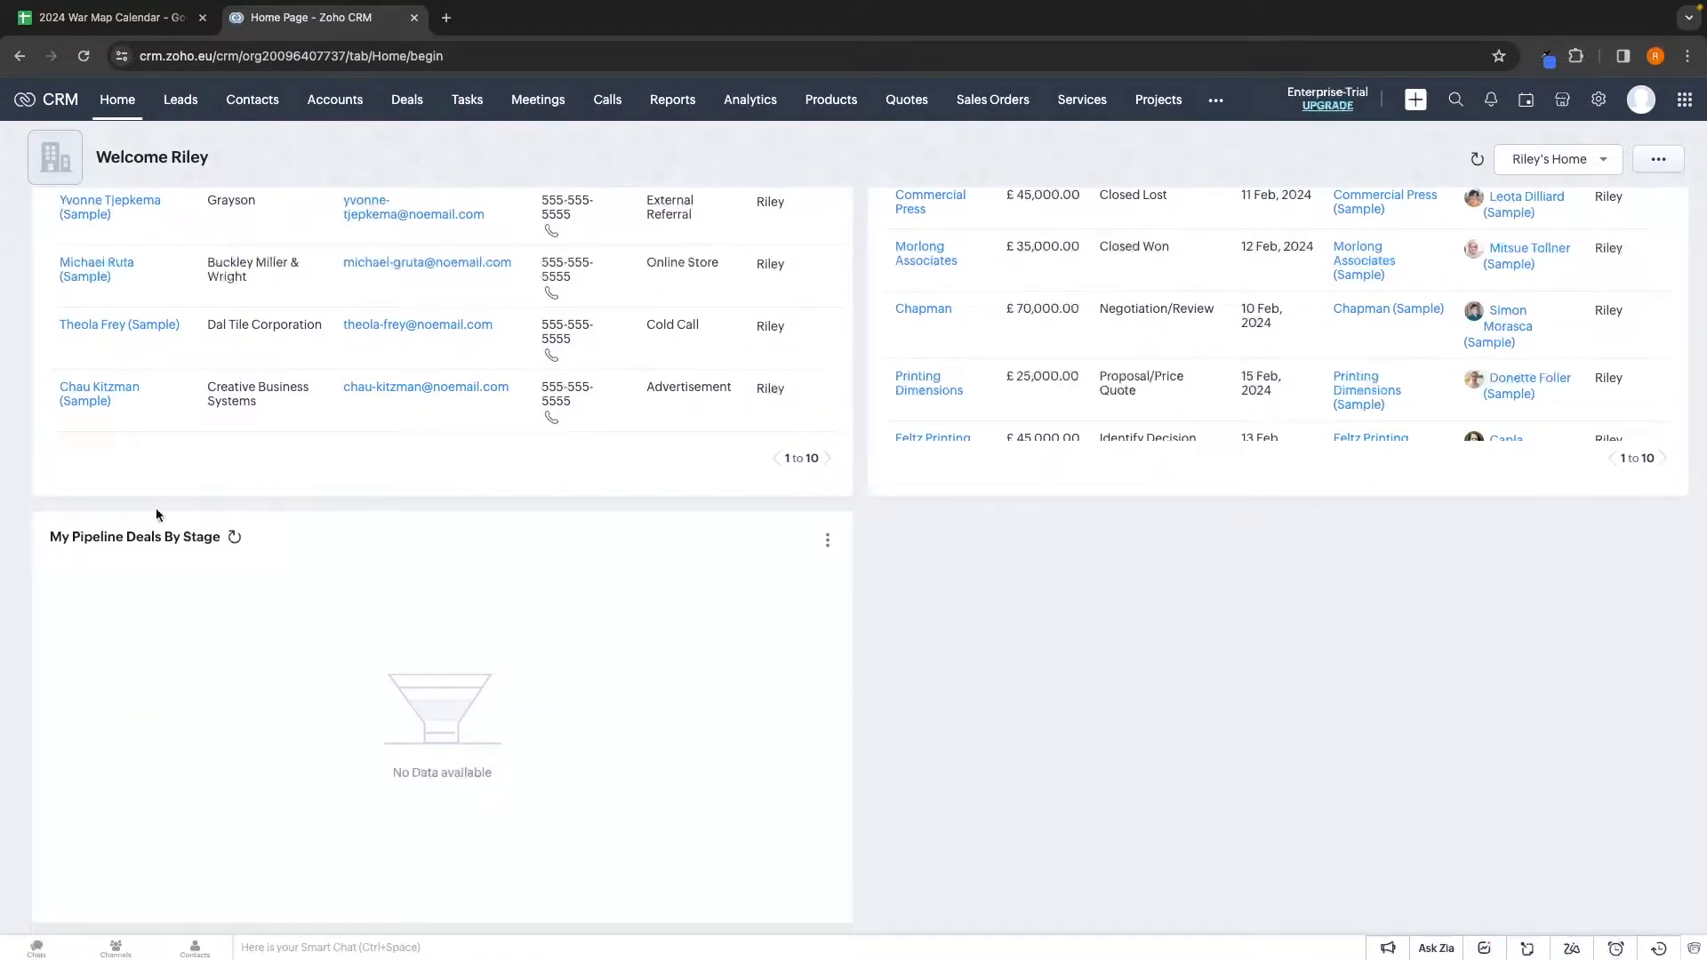
click(824, 540)
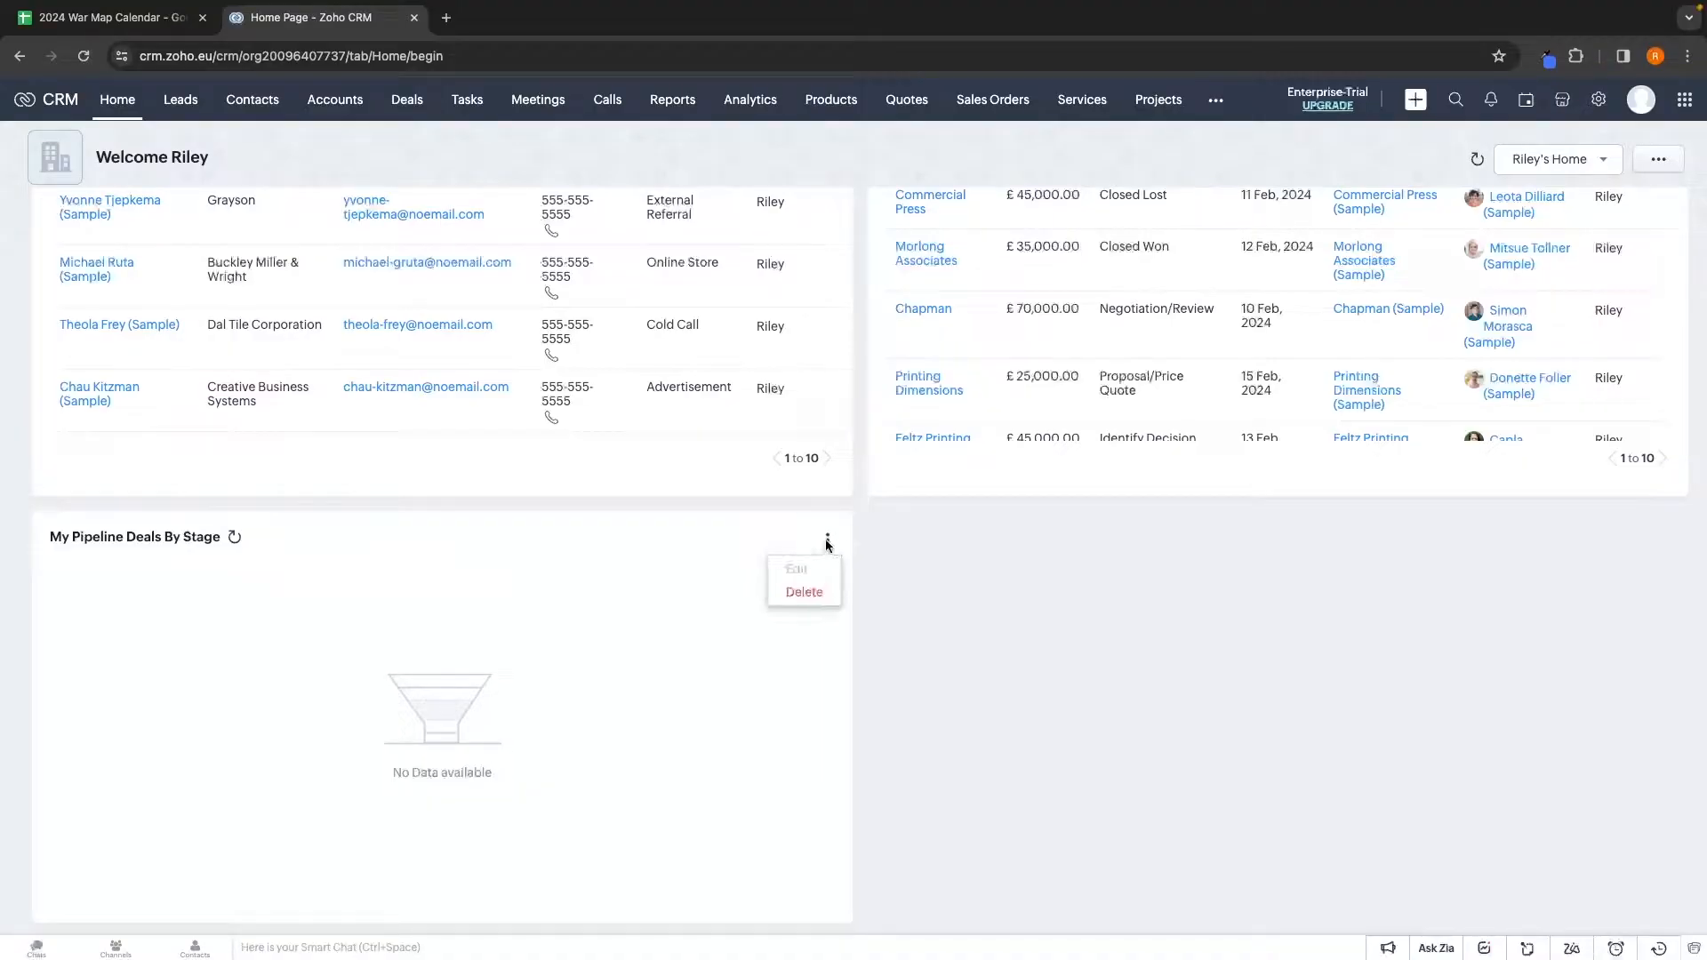
click(797, 594)
click(818, 180)
scroll(1076, 502, up, 2)
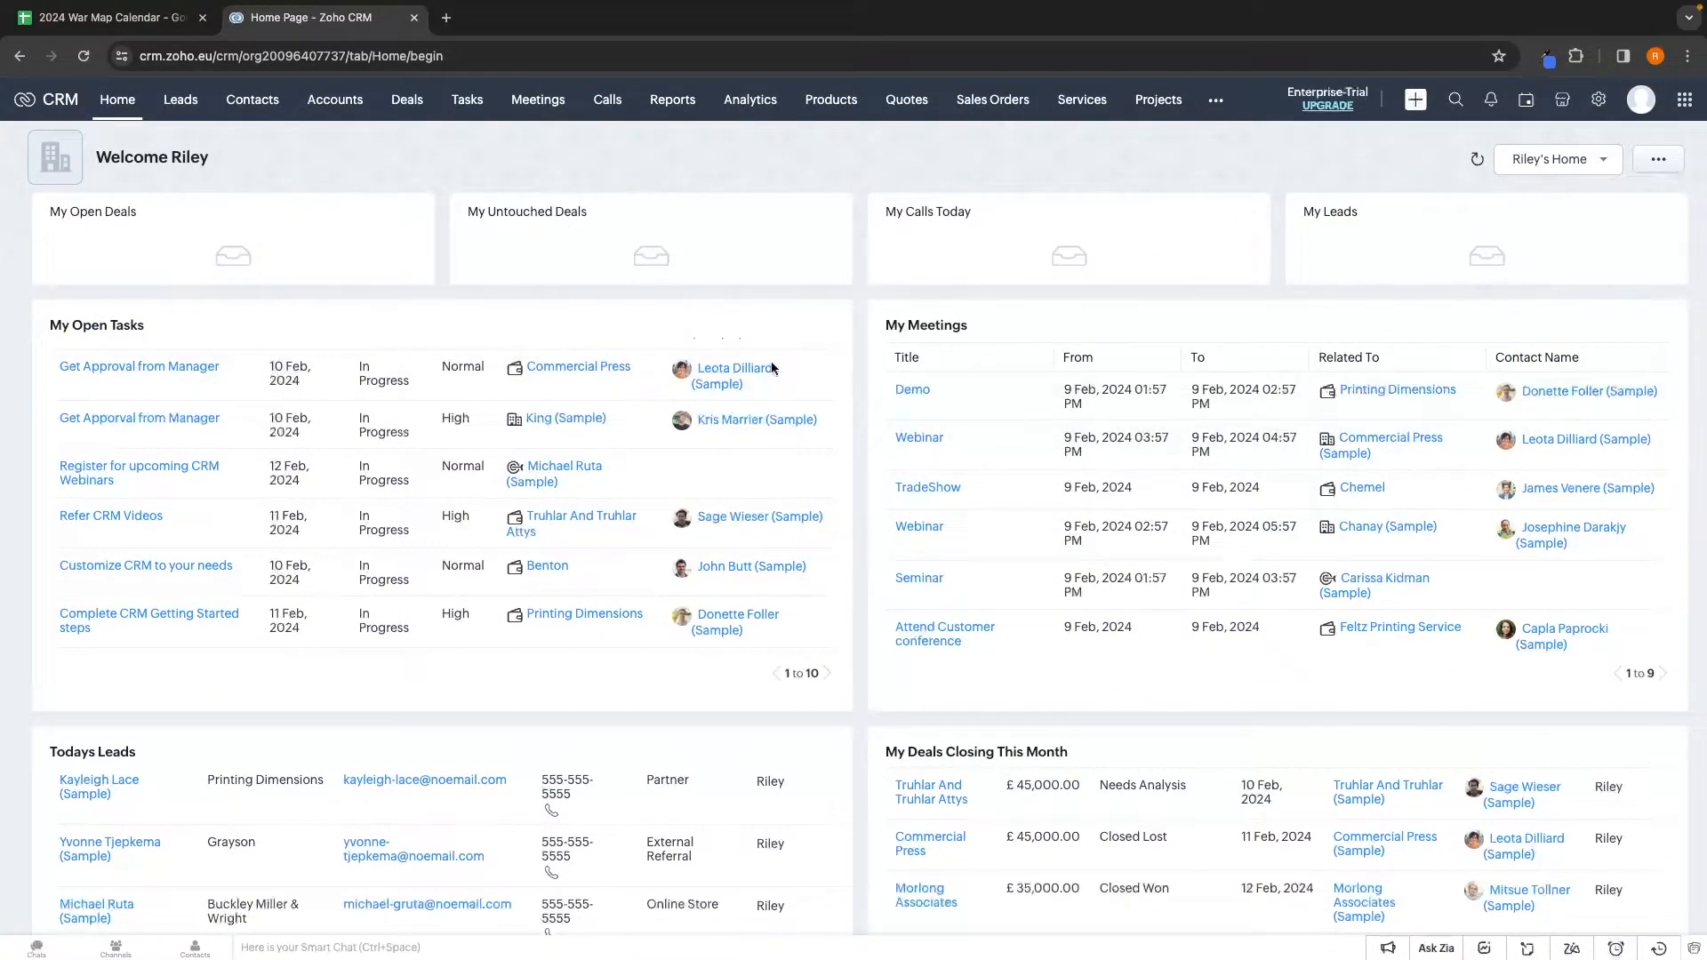
Open the Add Component dialog from the home layout options and browse the custom view modules
click(1659, 165)
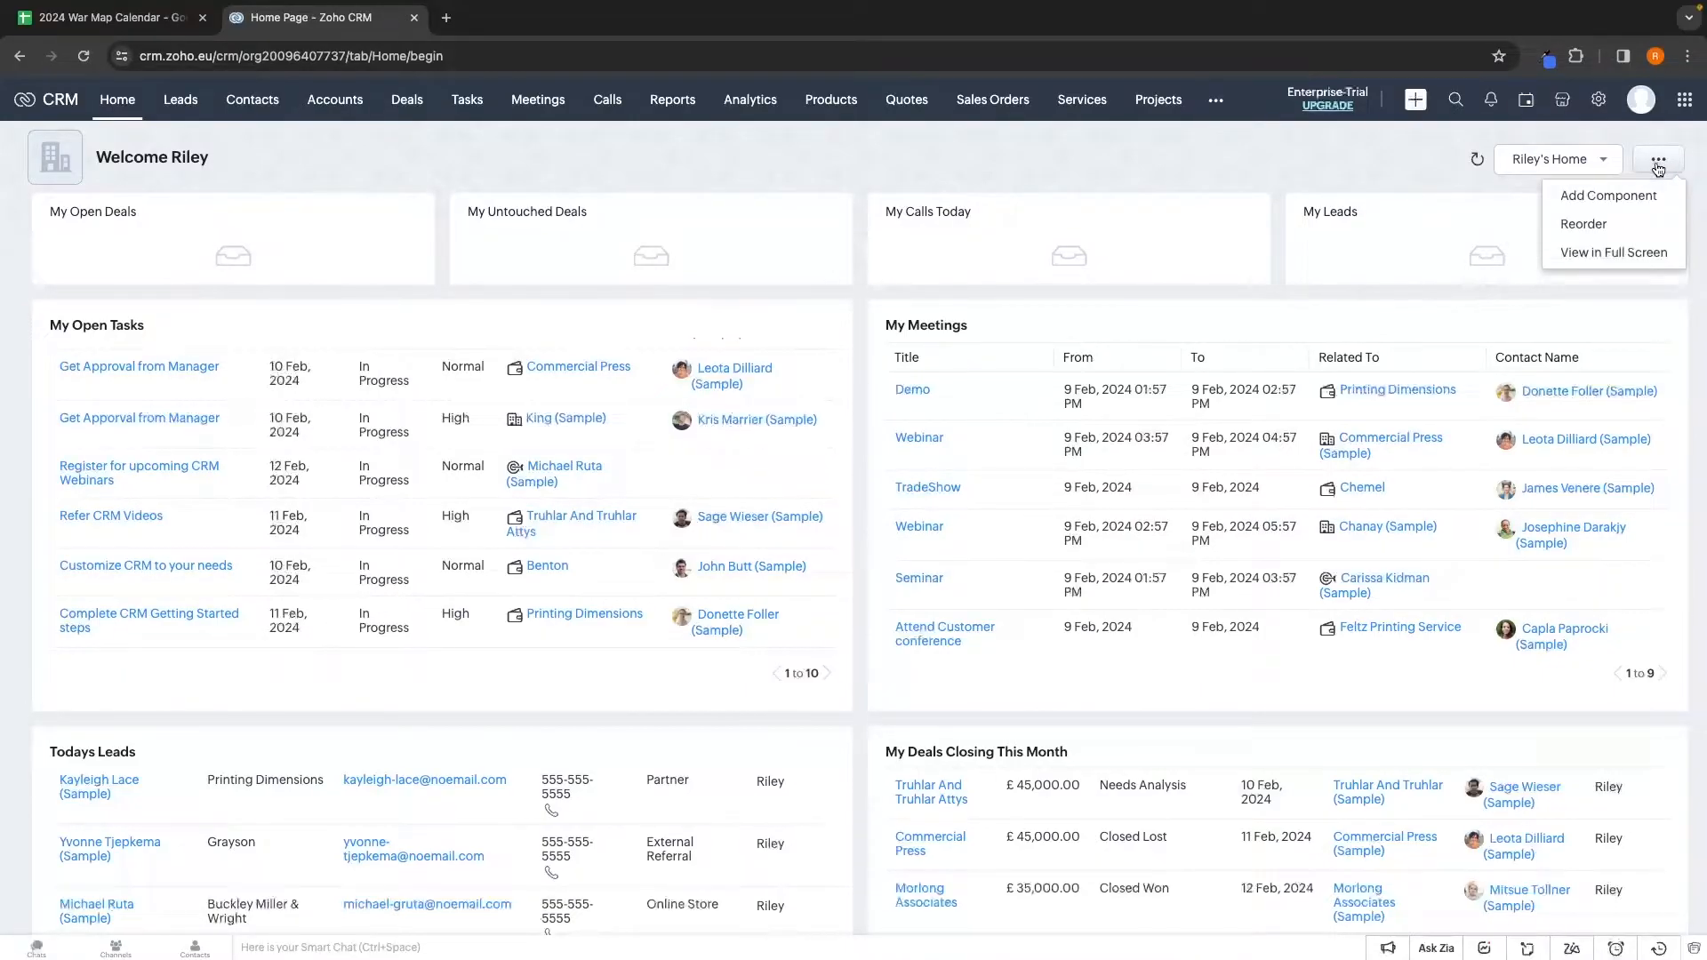
click(1621, 196)
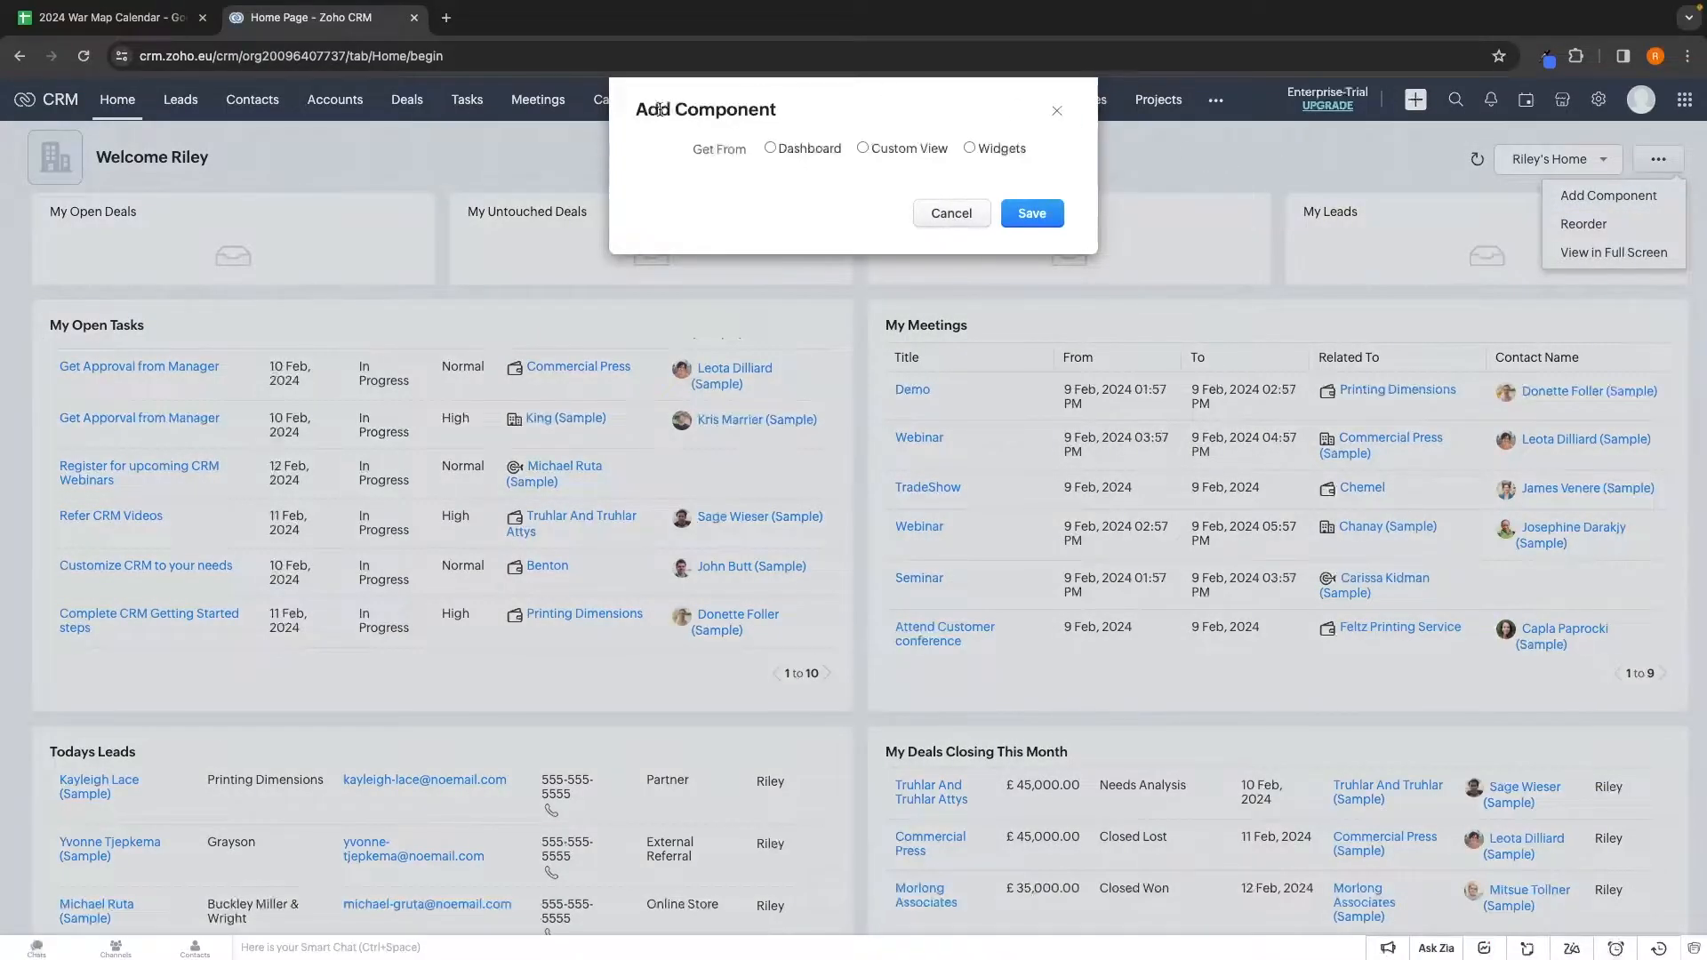
drag(636, 108, 776, 110)
click(793, 107)
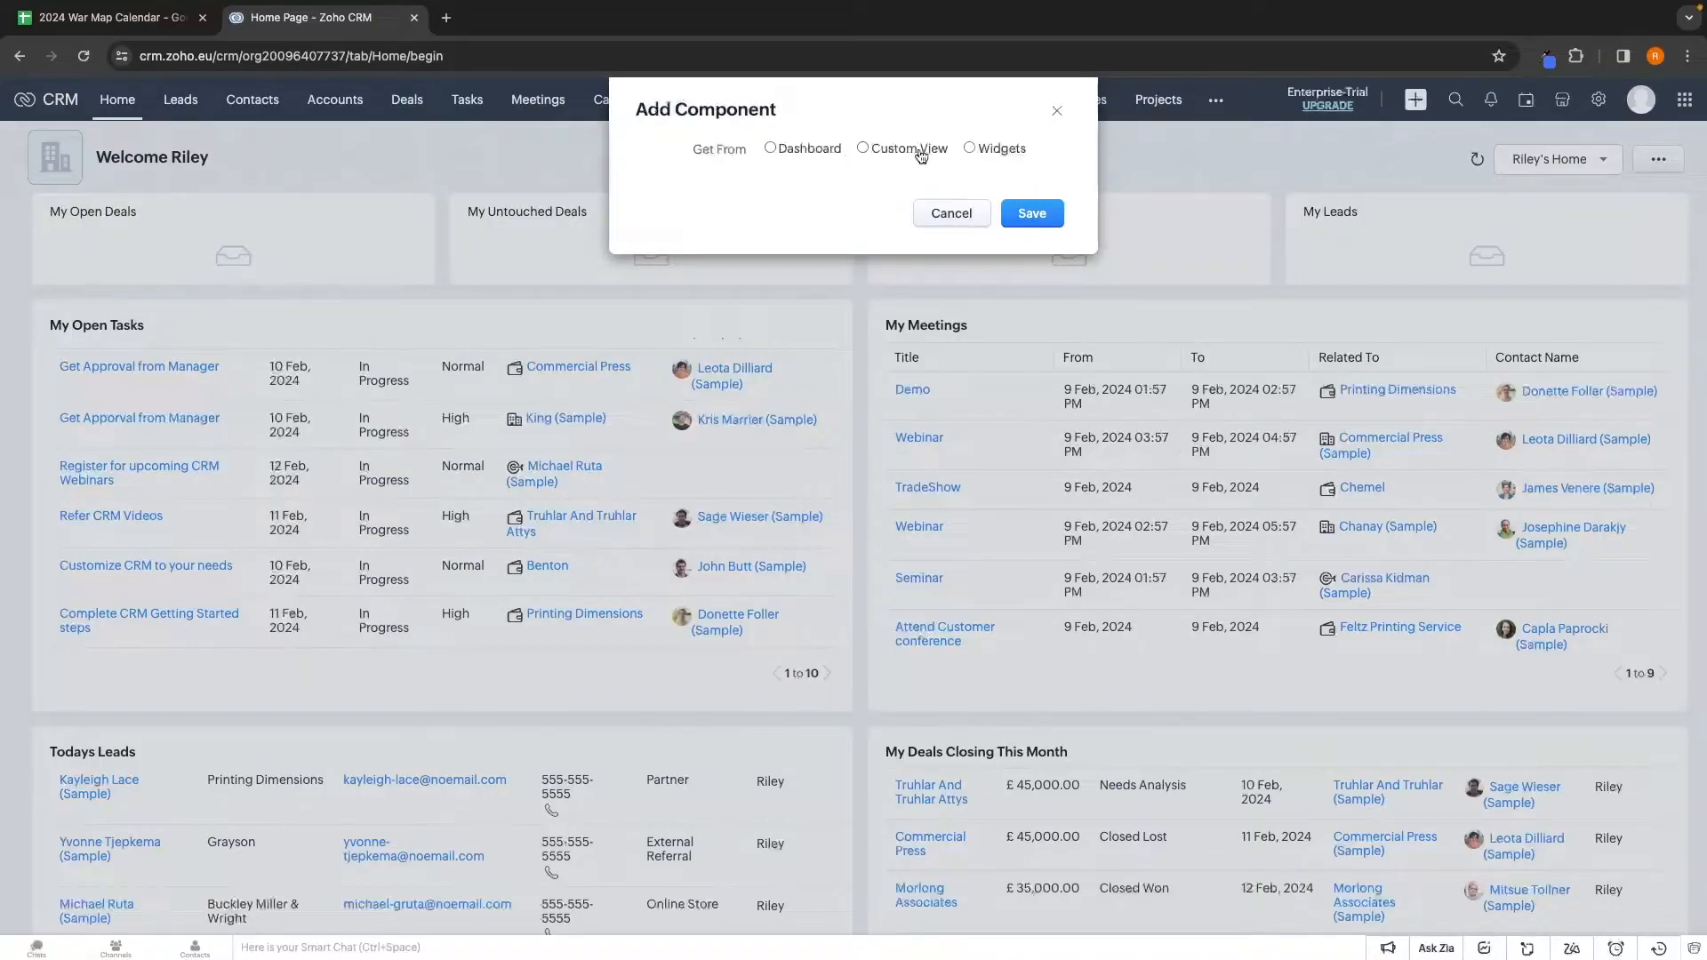
click(803, 151)
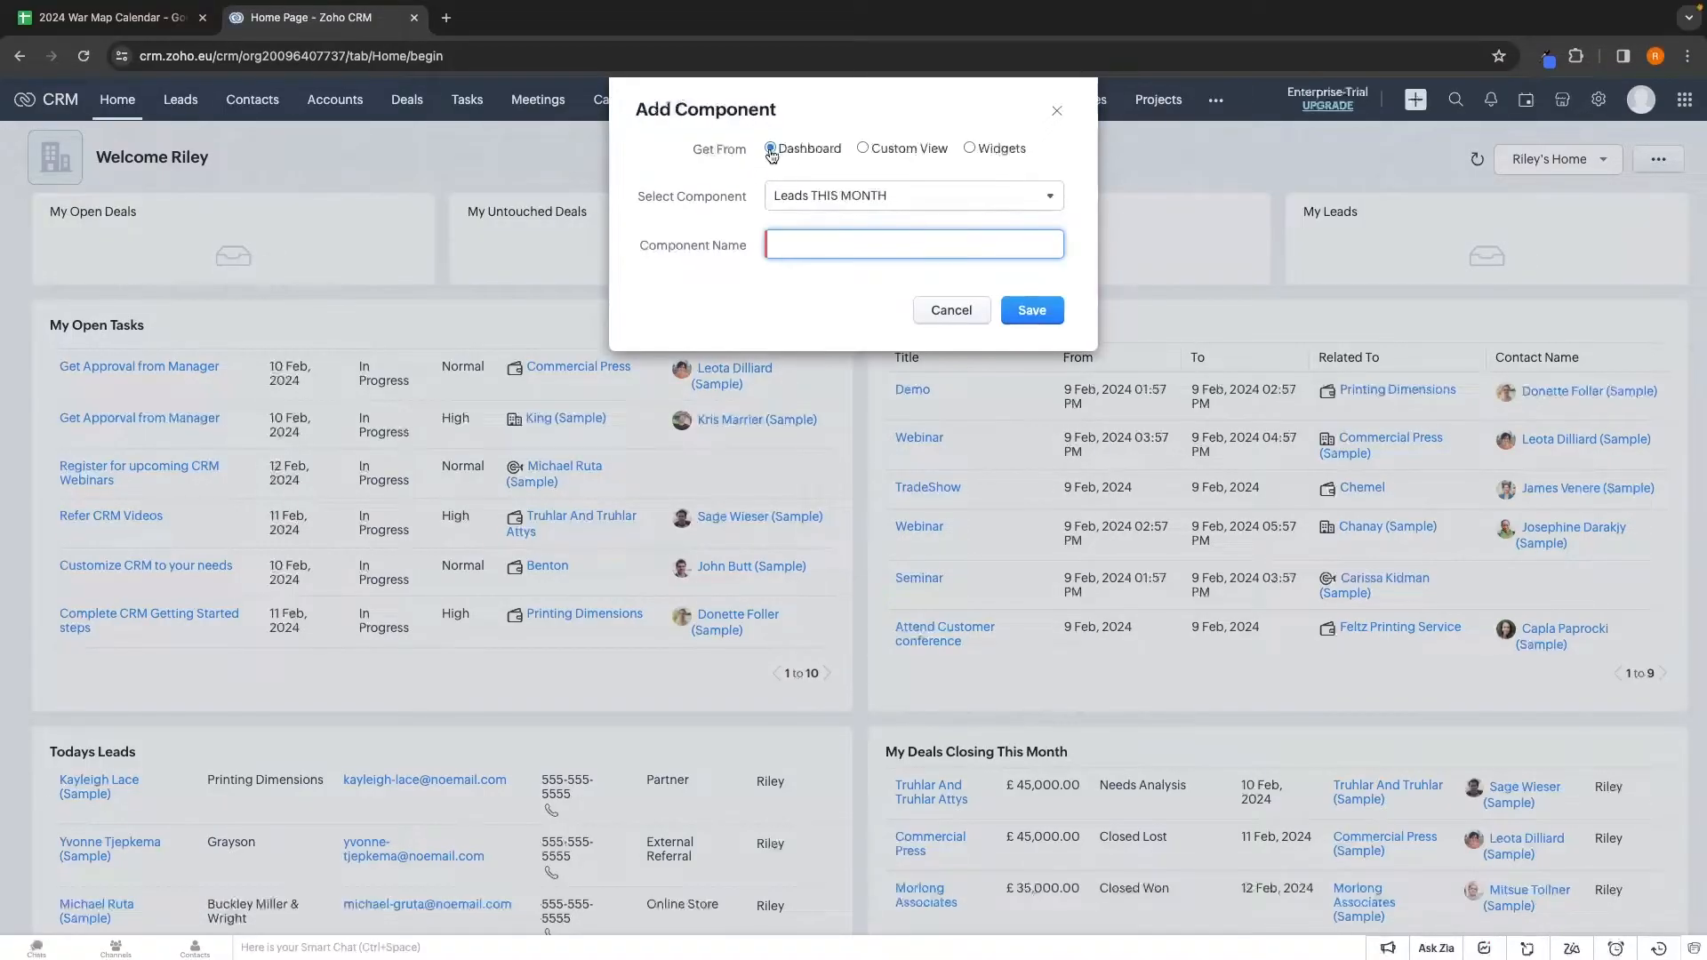
click(897, 151)
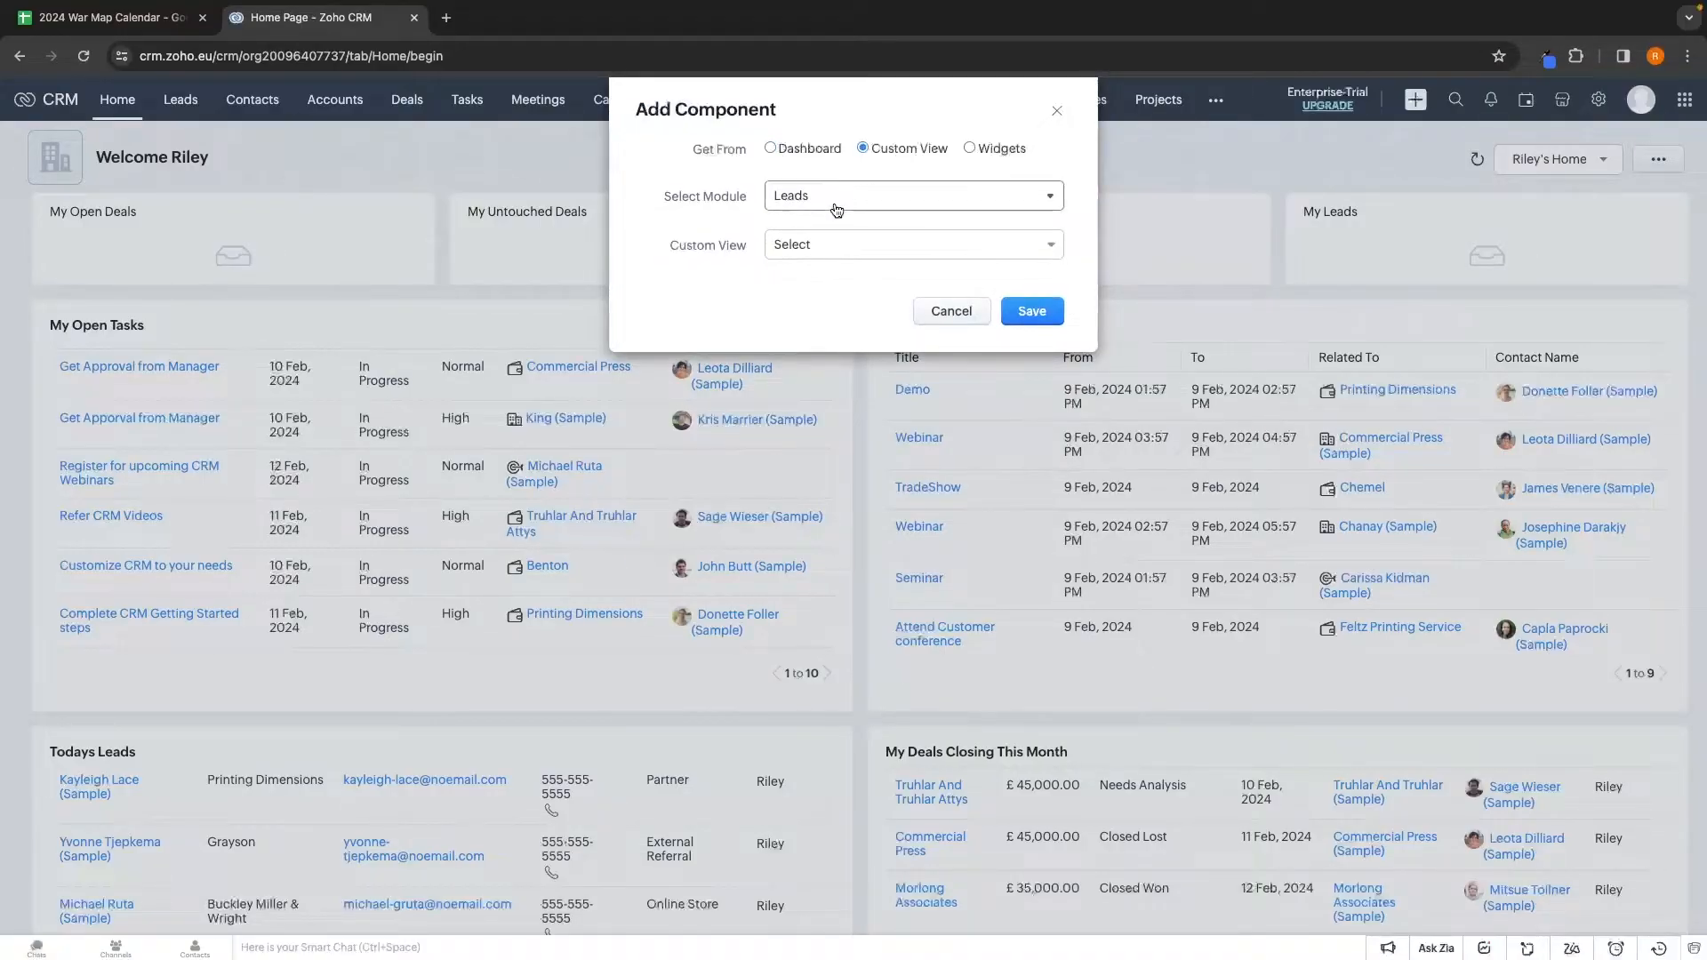
click(838, 203)
scroll(819, 342, down, 1)
scroll(819, 342, down, 3)
scroll(812, 338, up, 4)
Compare the dashboard component, custom view and widget sources in the Add Component dialog
click(814, 153)
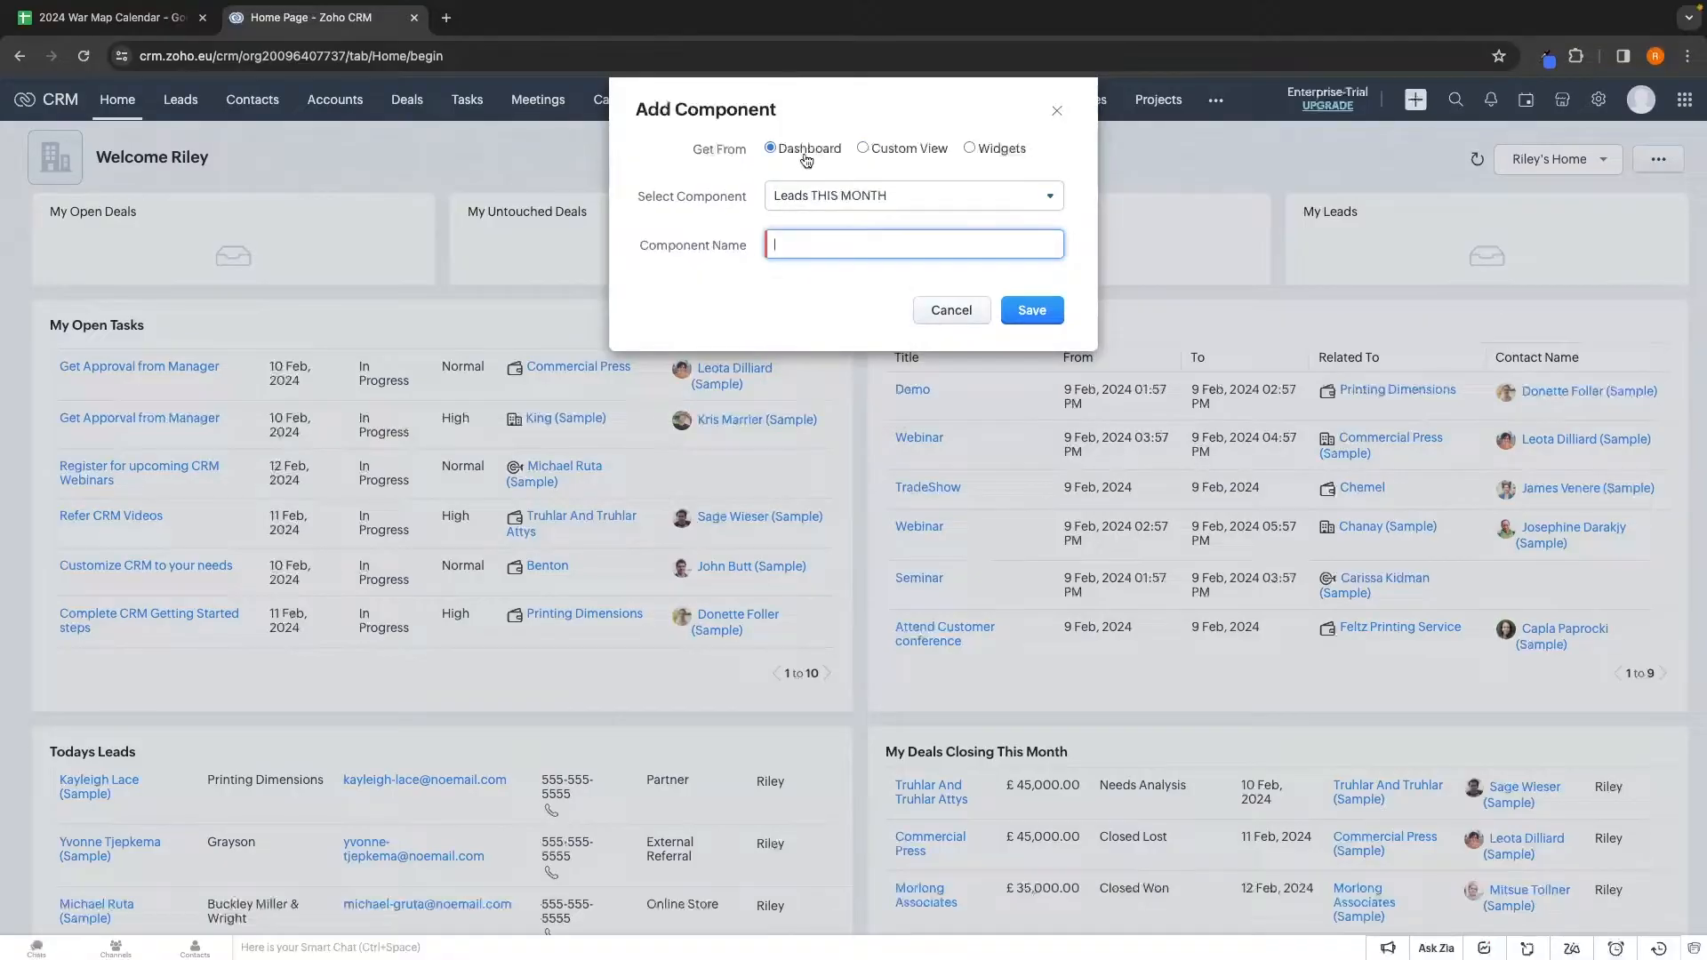
click(833, 196)
scroll(840, 267, down, 10)
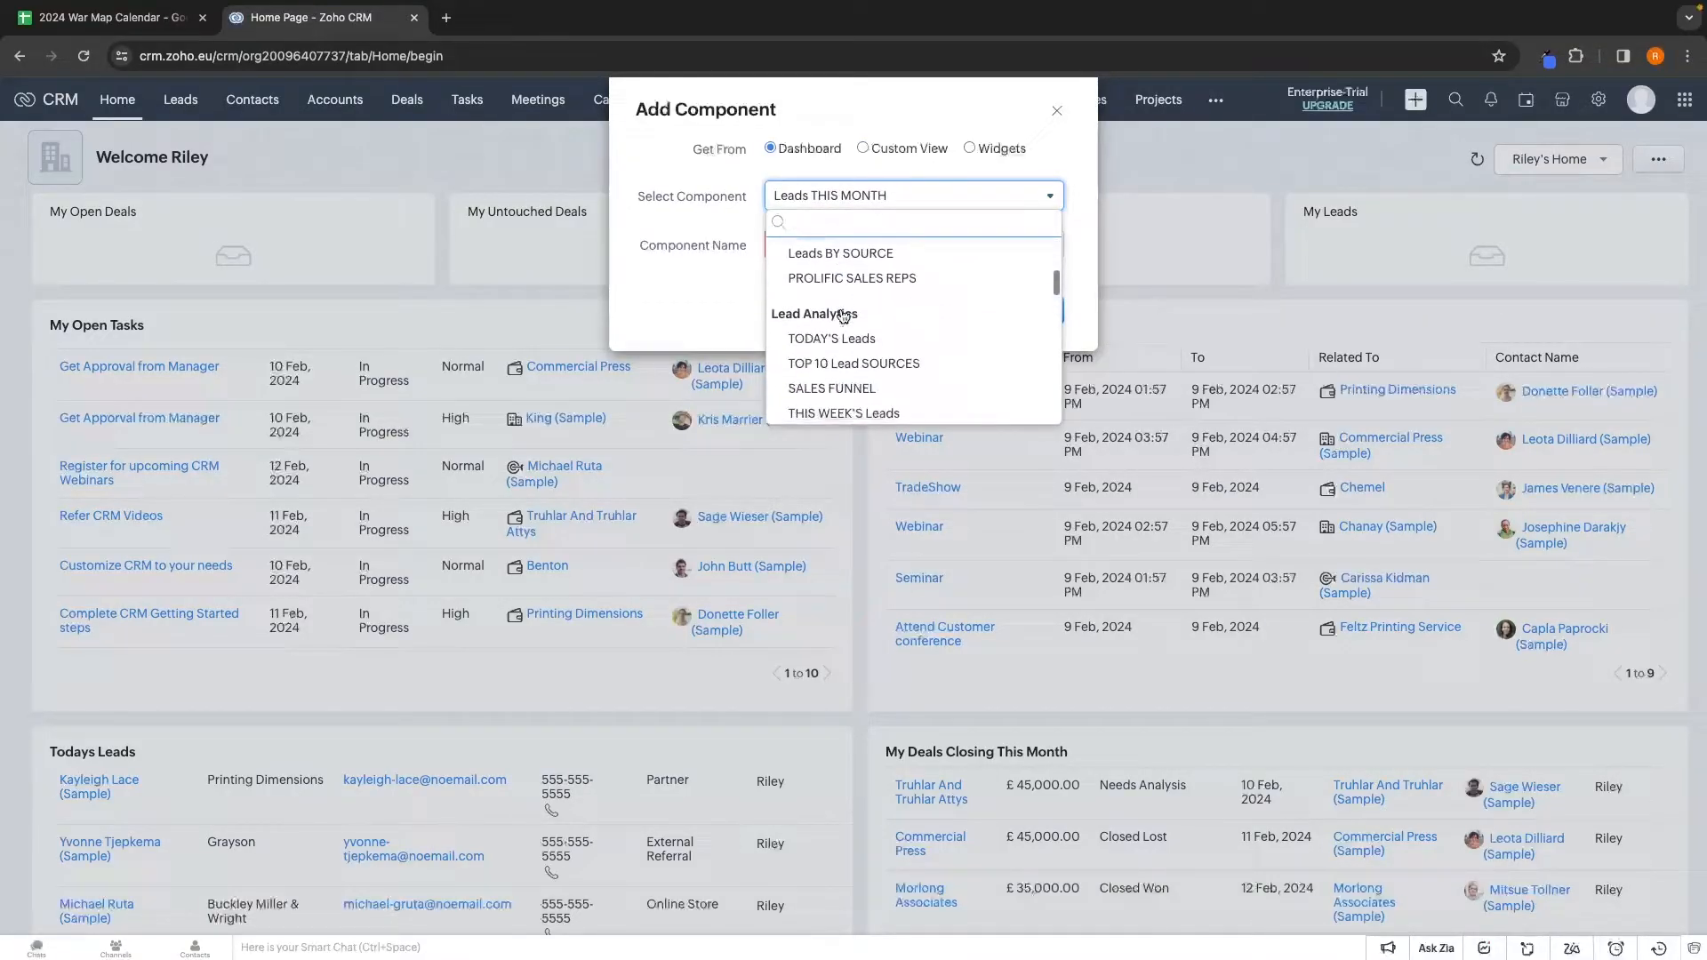
scroll(842, 316, down, 4)
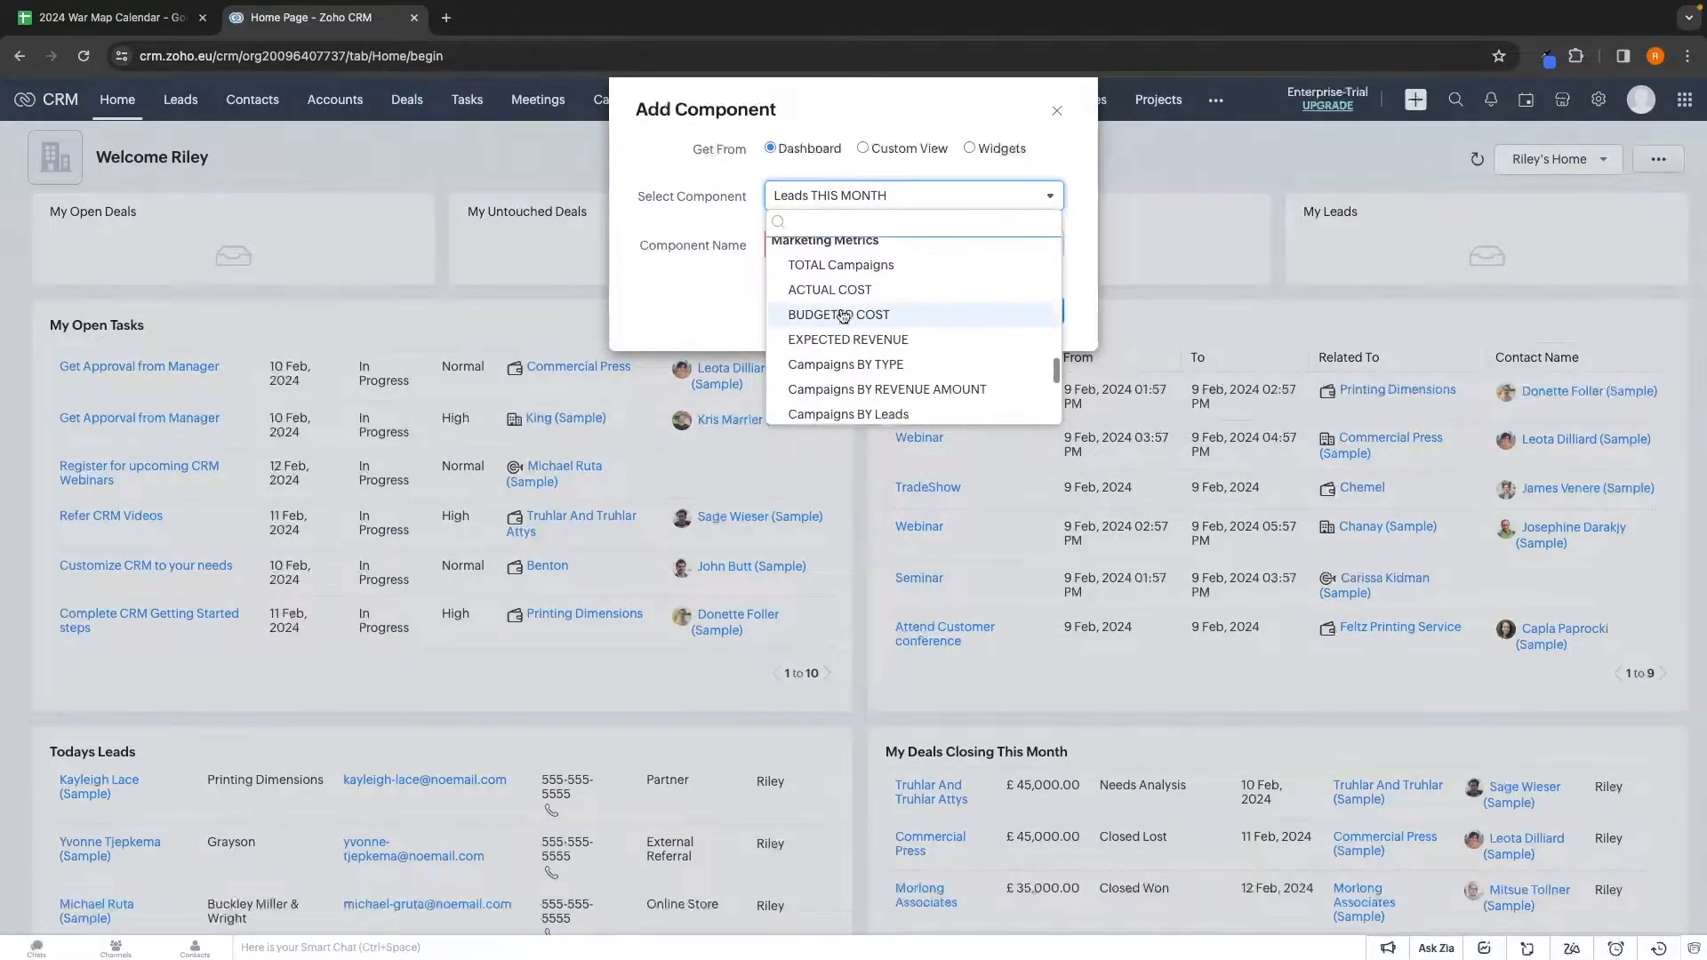
click(894, 156)
click(894, 157)
click(861, 203)
scroll(857, 283, down, 4)
click(972, 150)
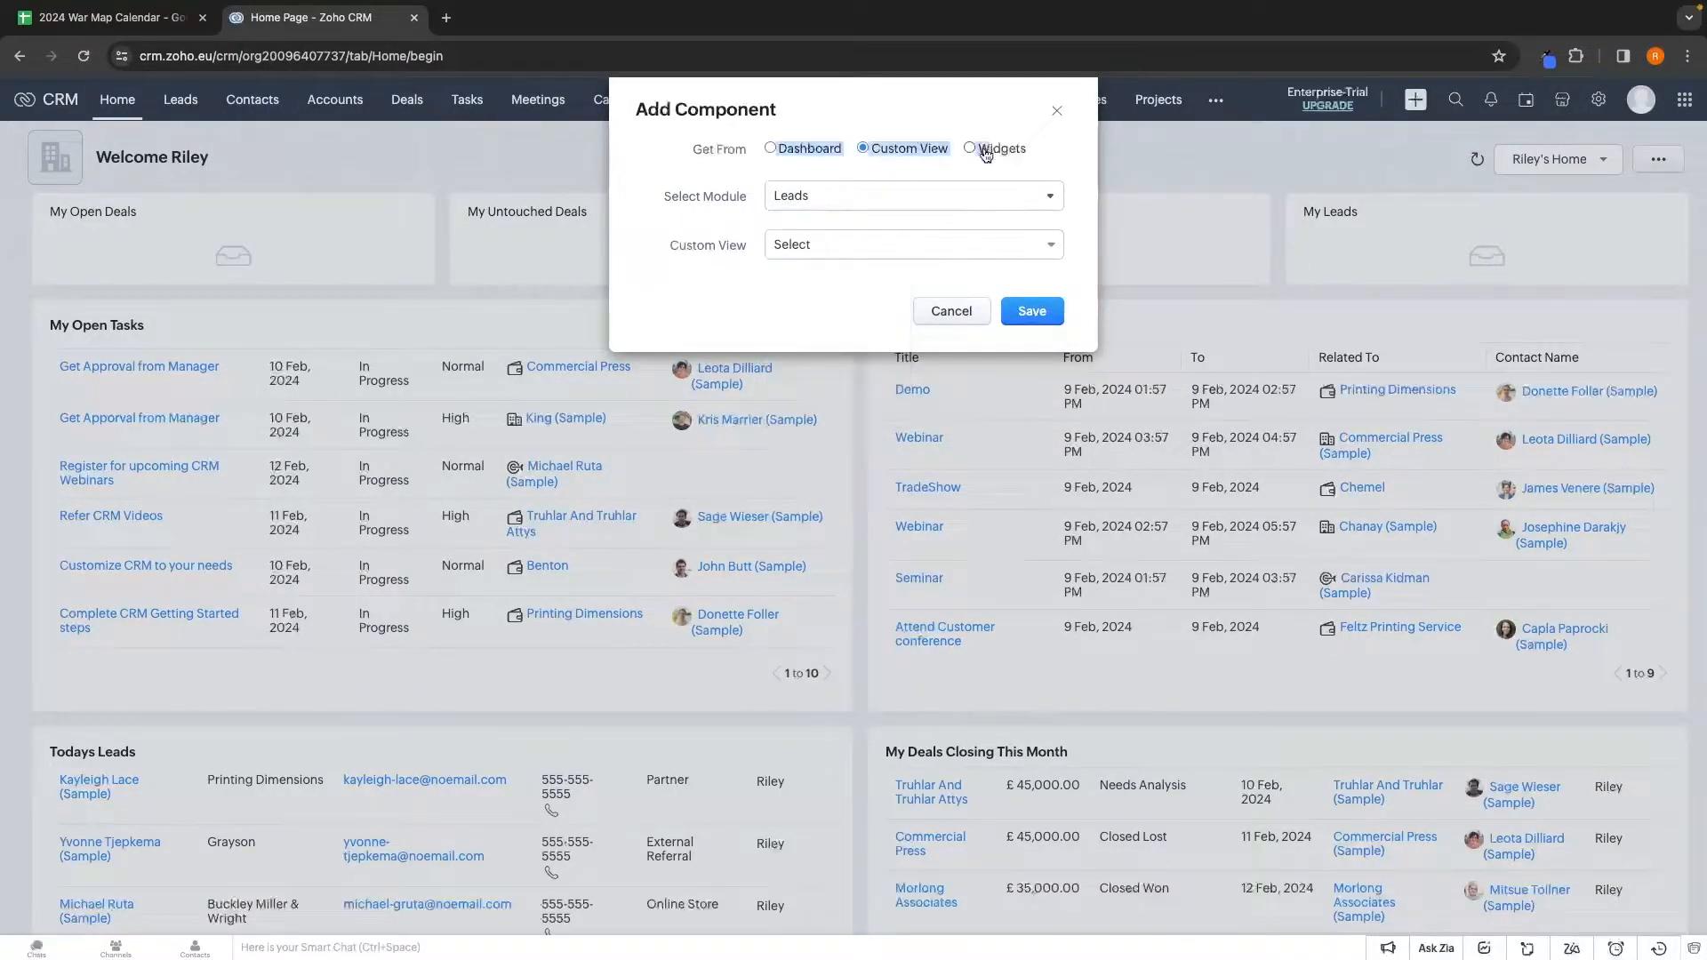
click(972, 149)
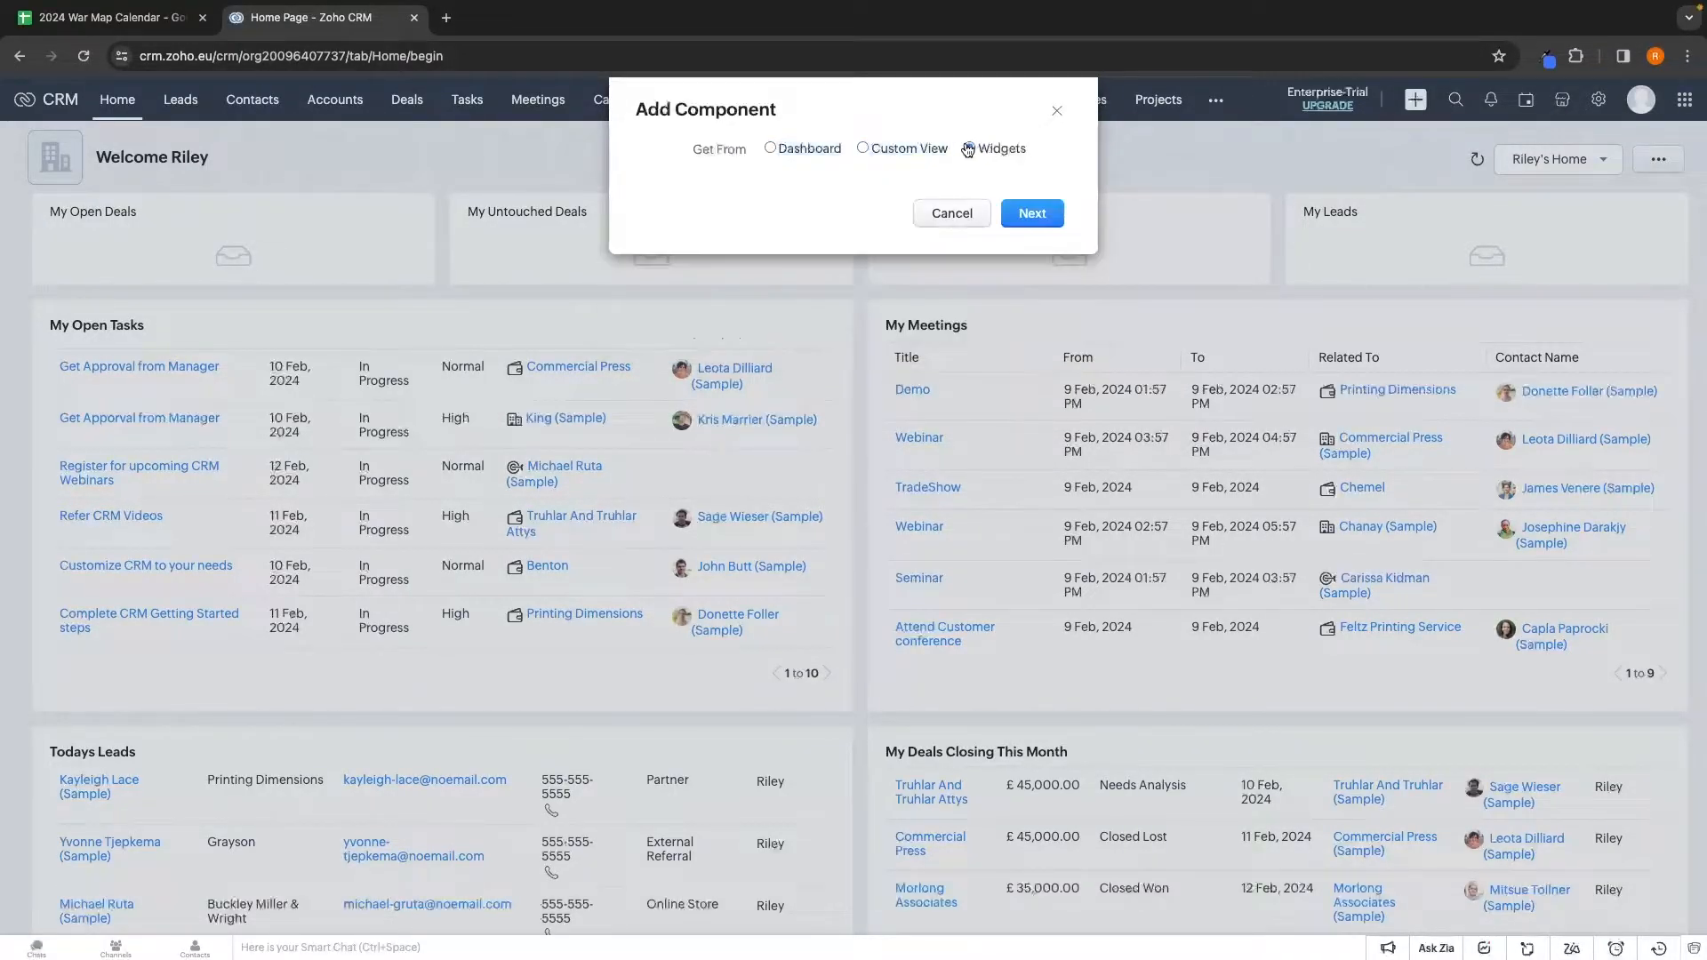
click(782, 153)
click(830, 201)
scroll(863, 336, down, 5)
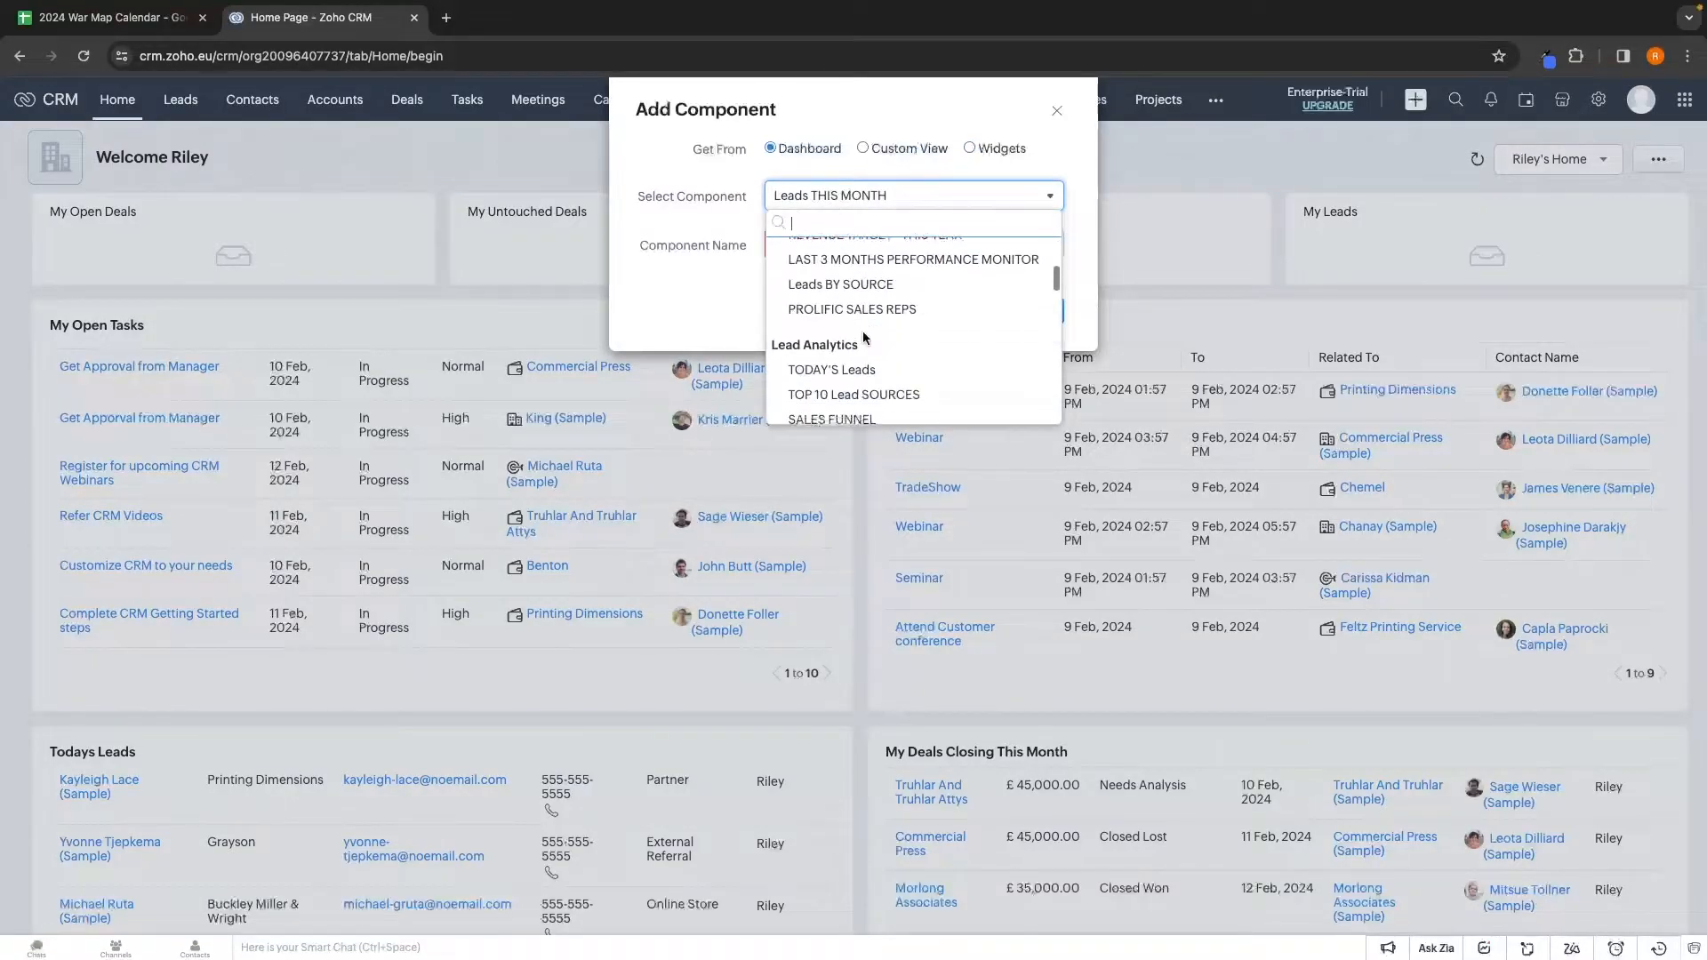
scroll(865, 339, down, 5)
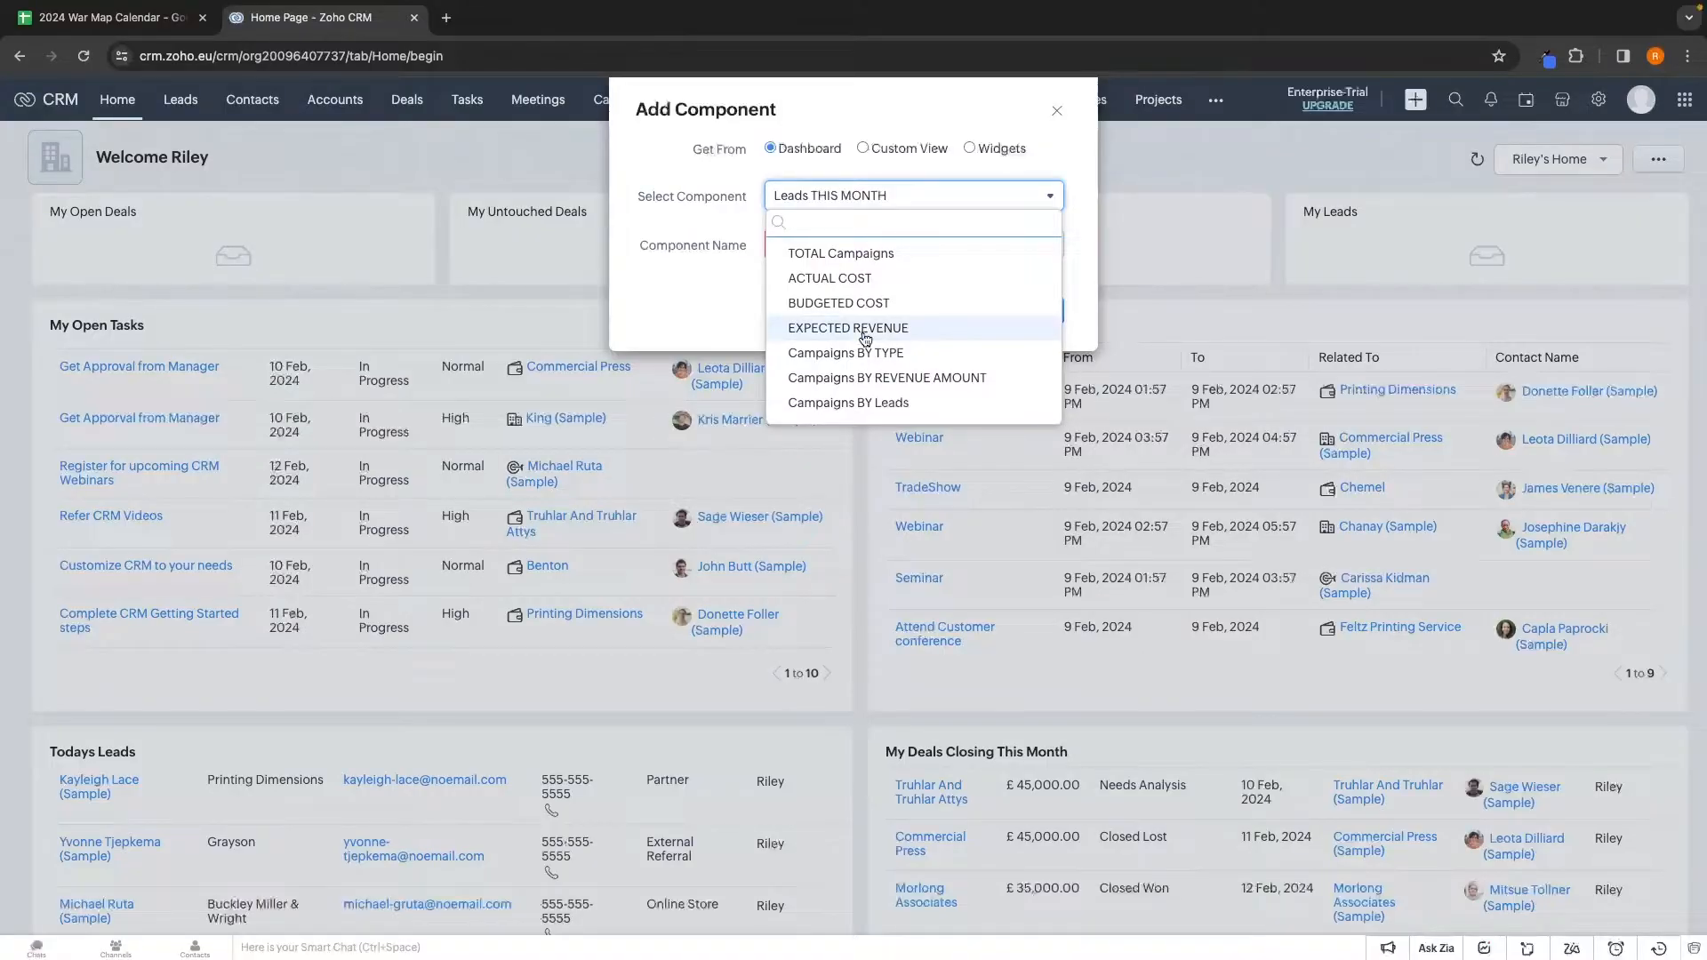
scroll(861, 337, down, 6)
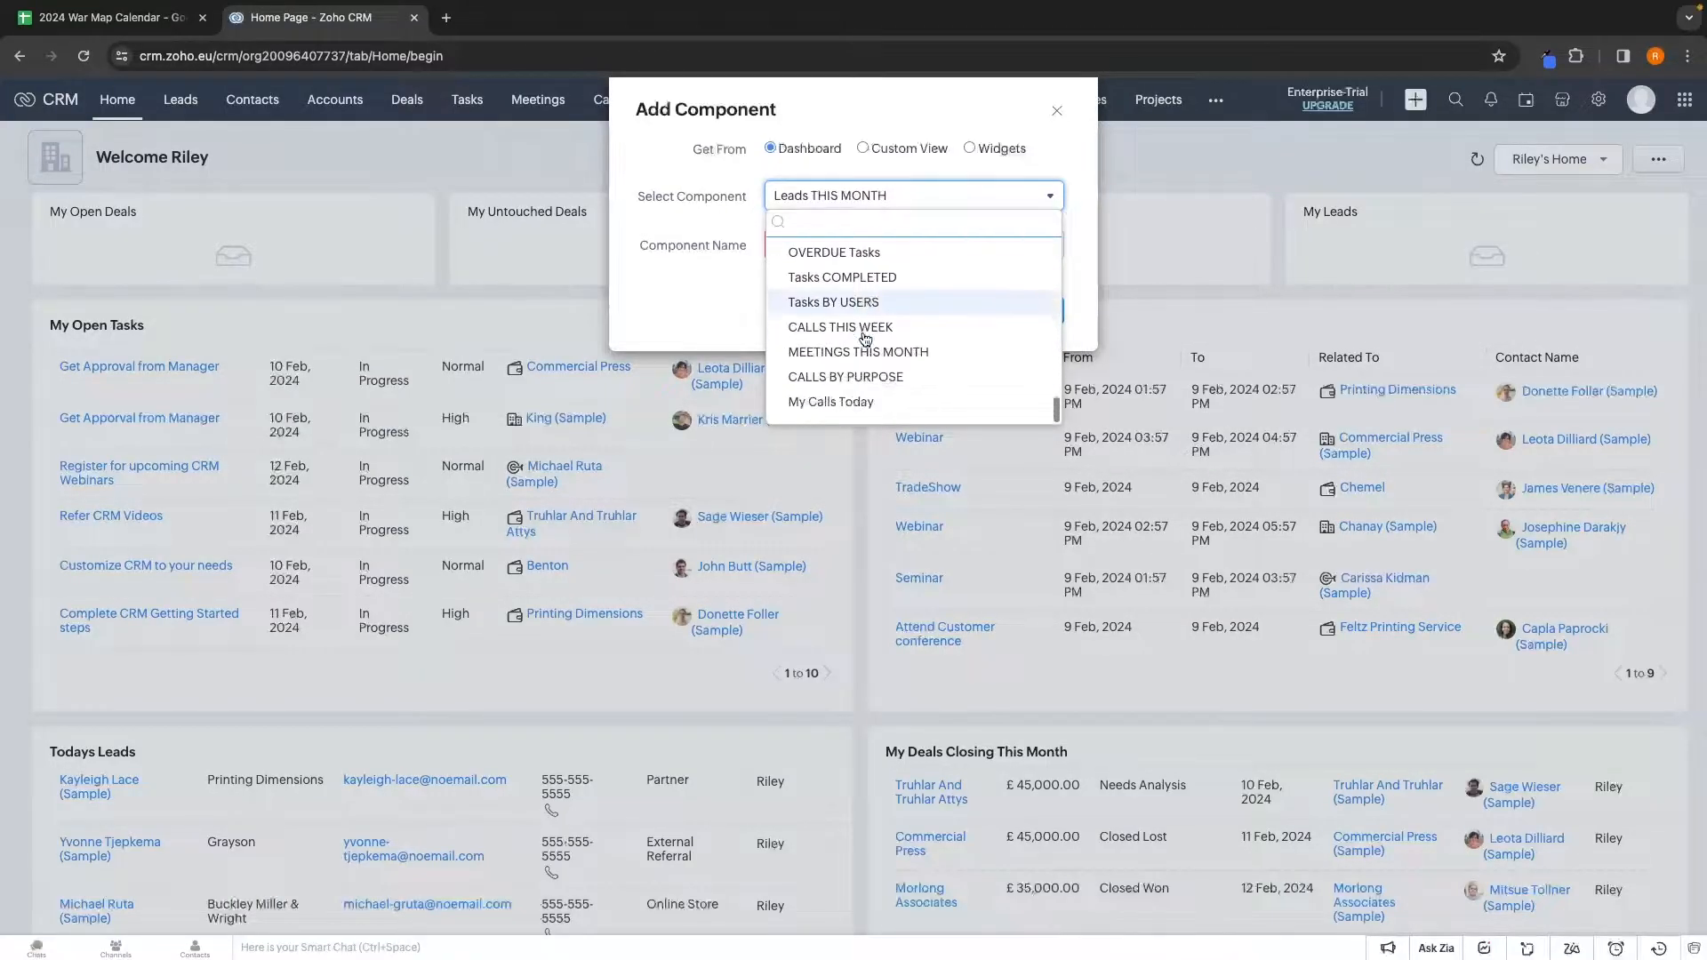
scroll(805, 306, up, 15)
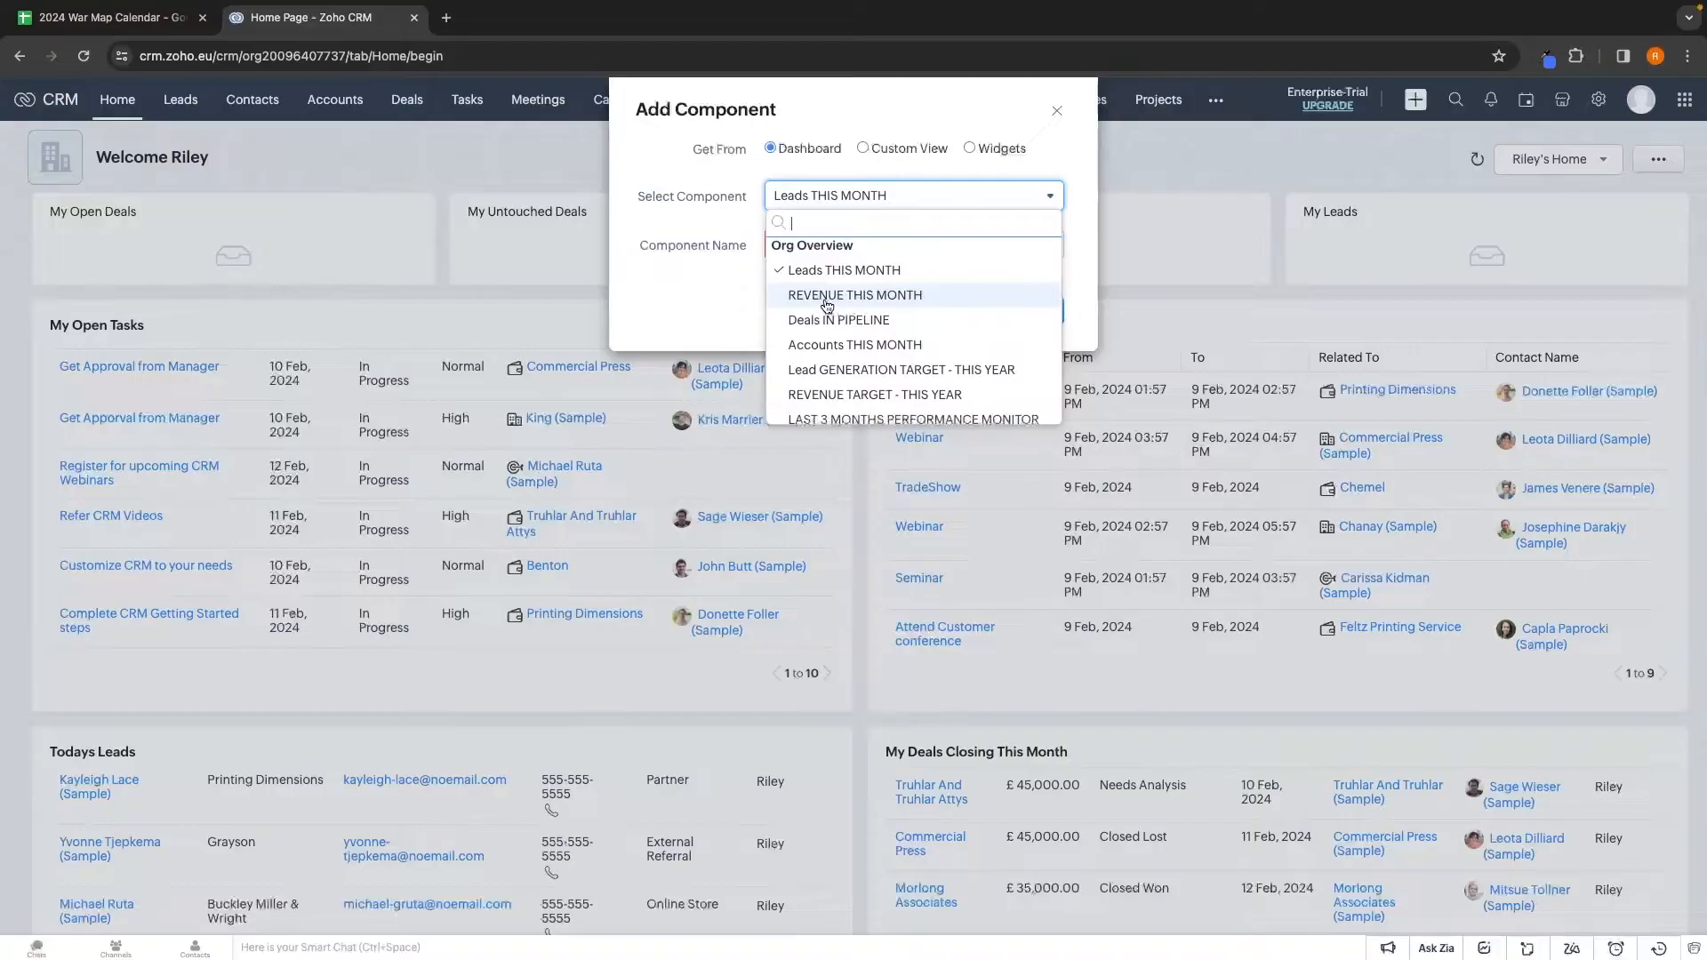
Choose REVENUE THIS MONTH, name the component 'Feb Revenue', and save it
click(832, 302)
click(817, 250)
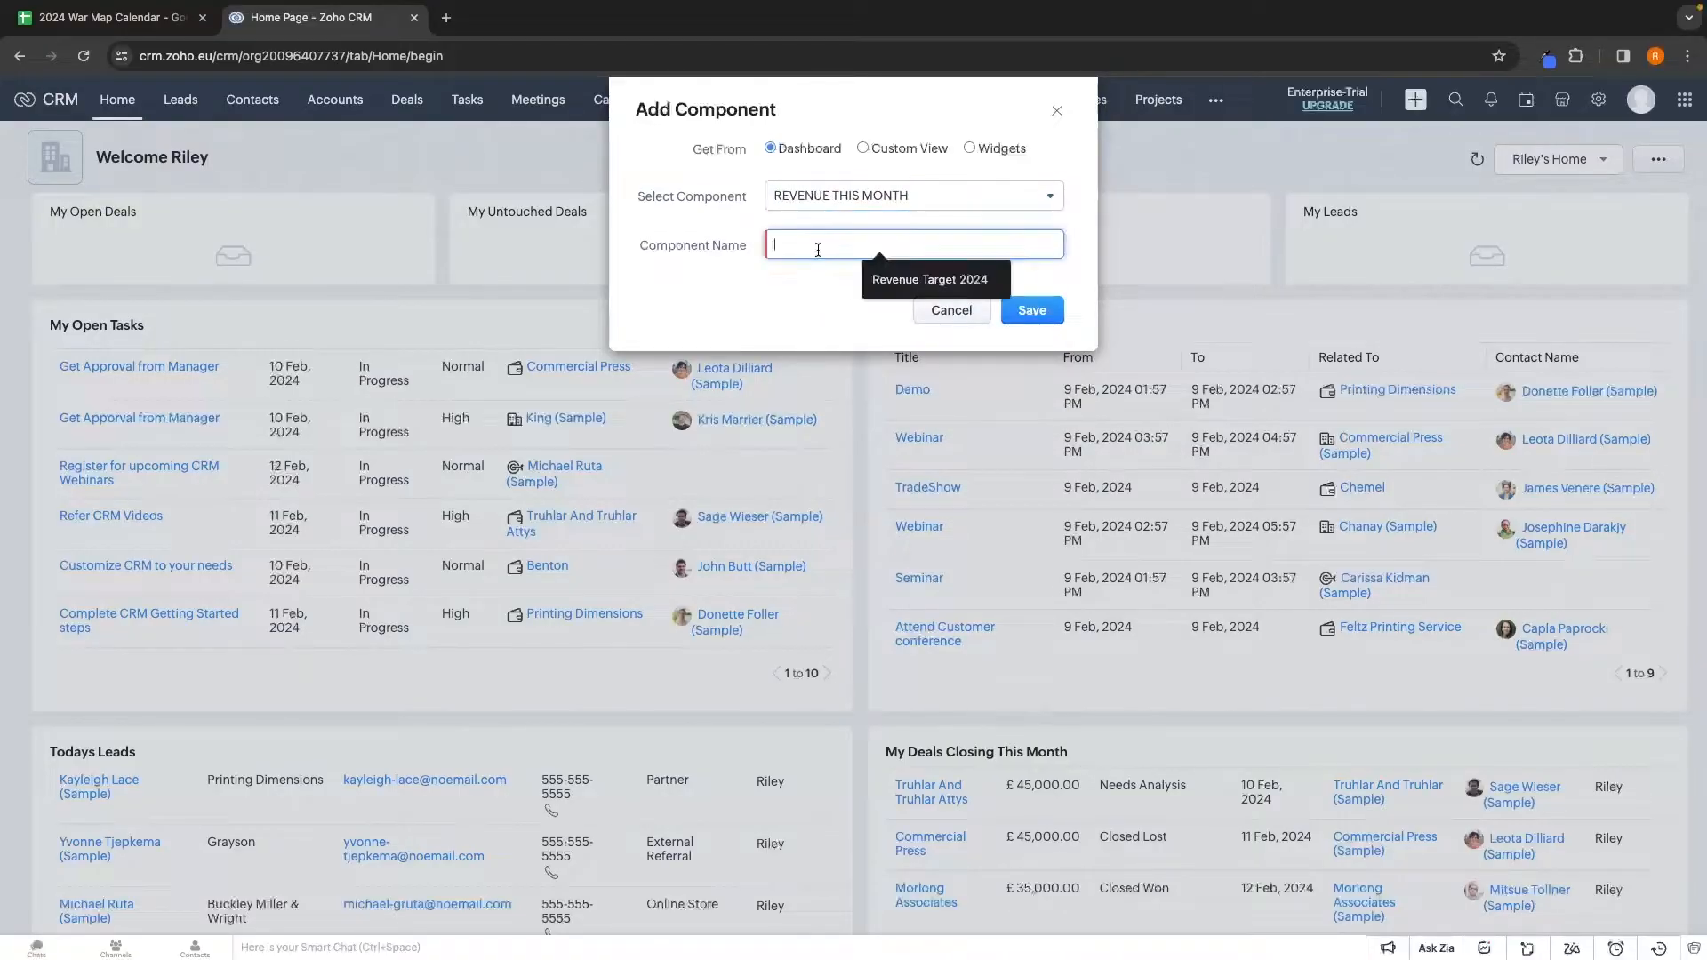
text(Feb Revenue)
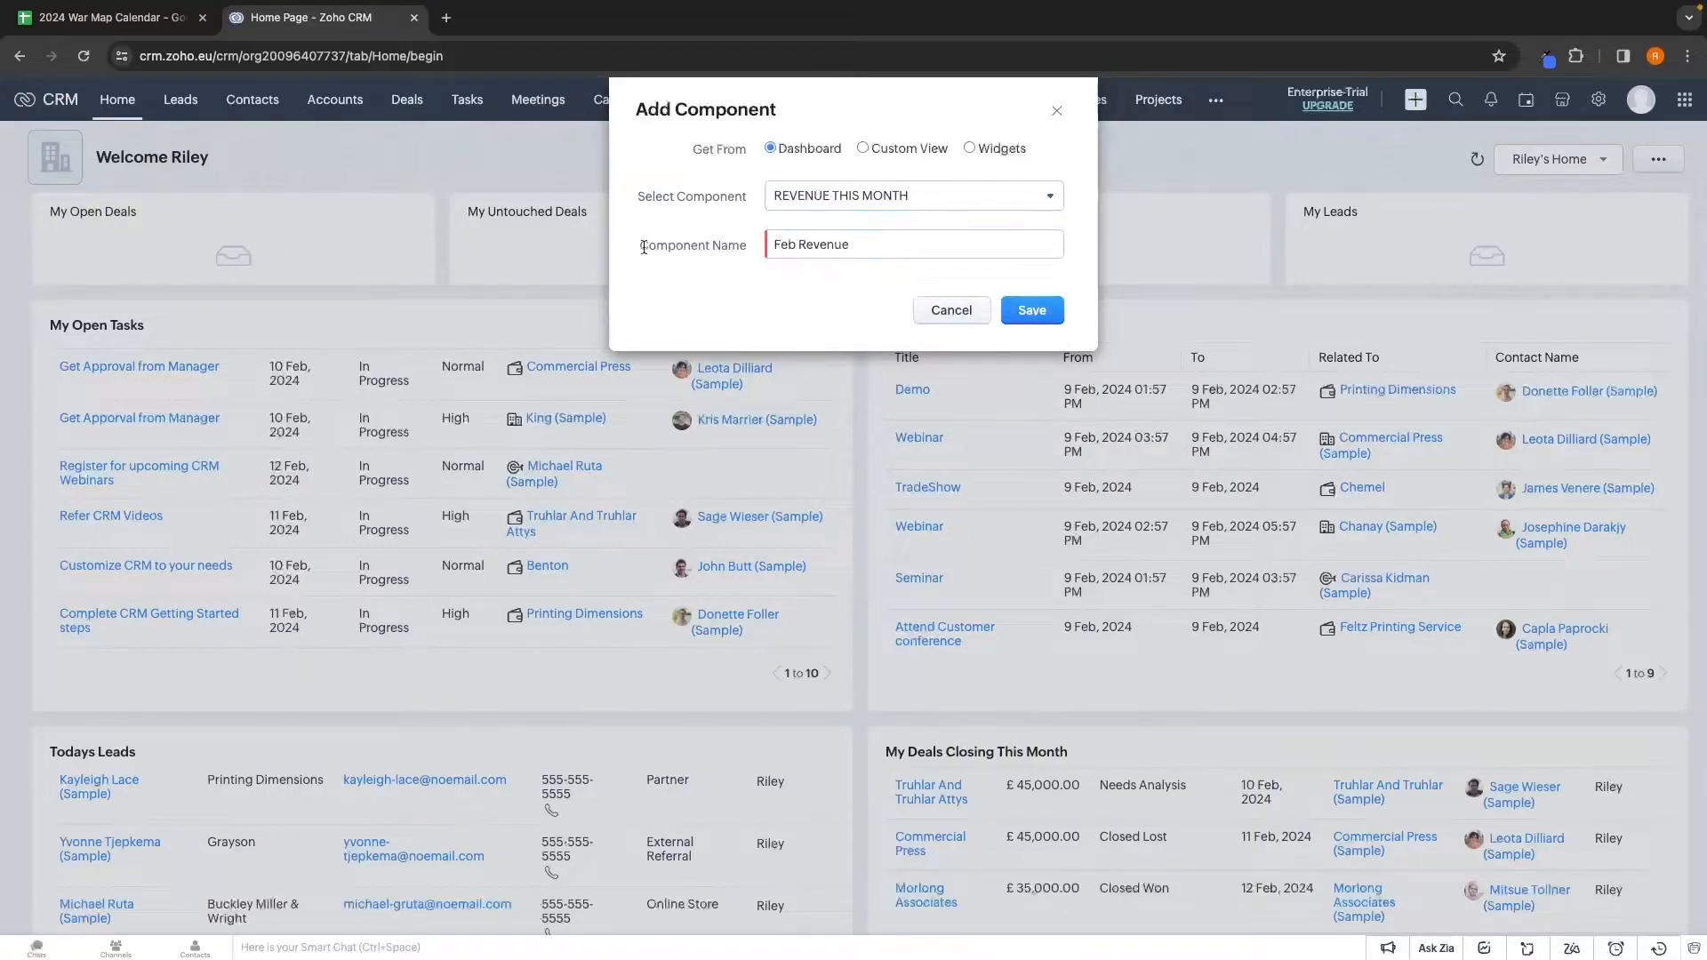
click(1044, 314)
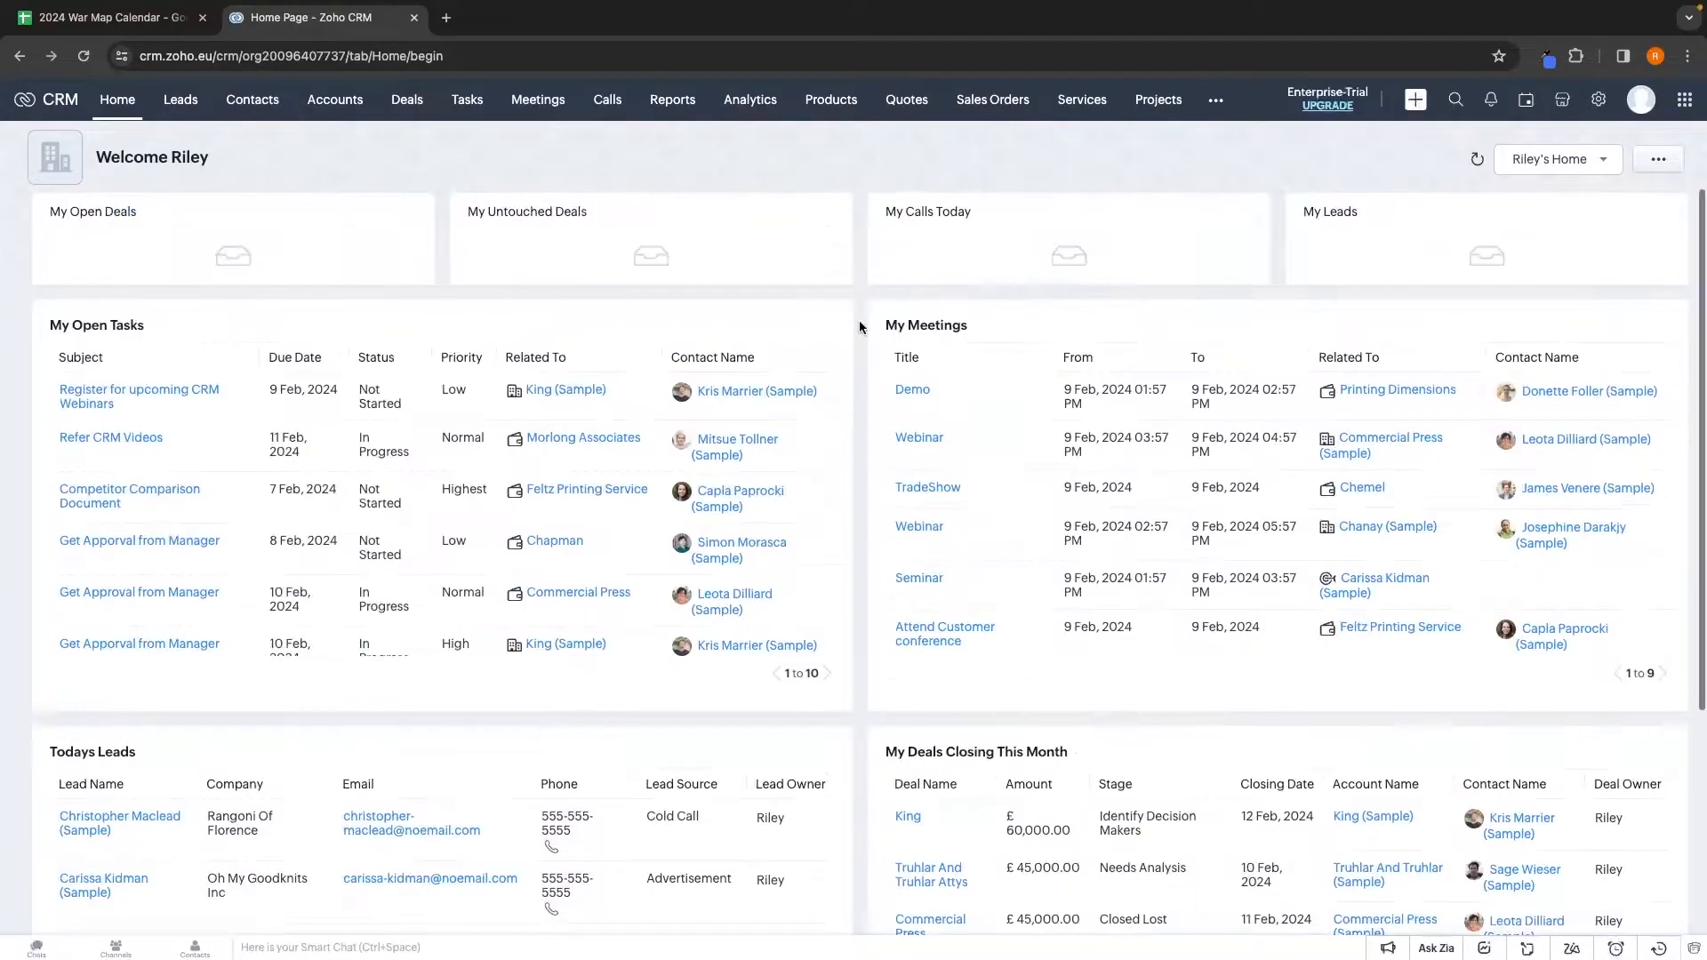
scroll(861, 329, down, 4)
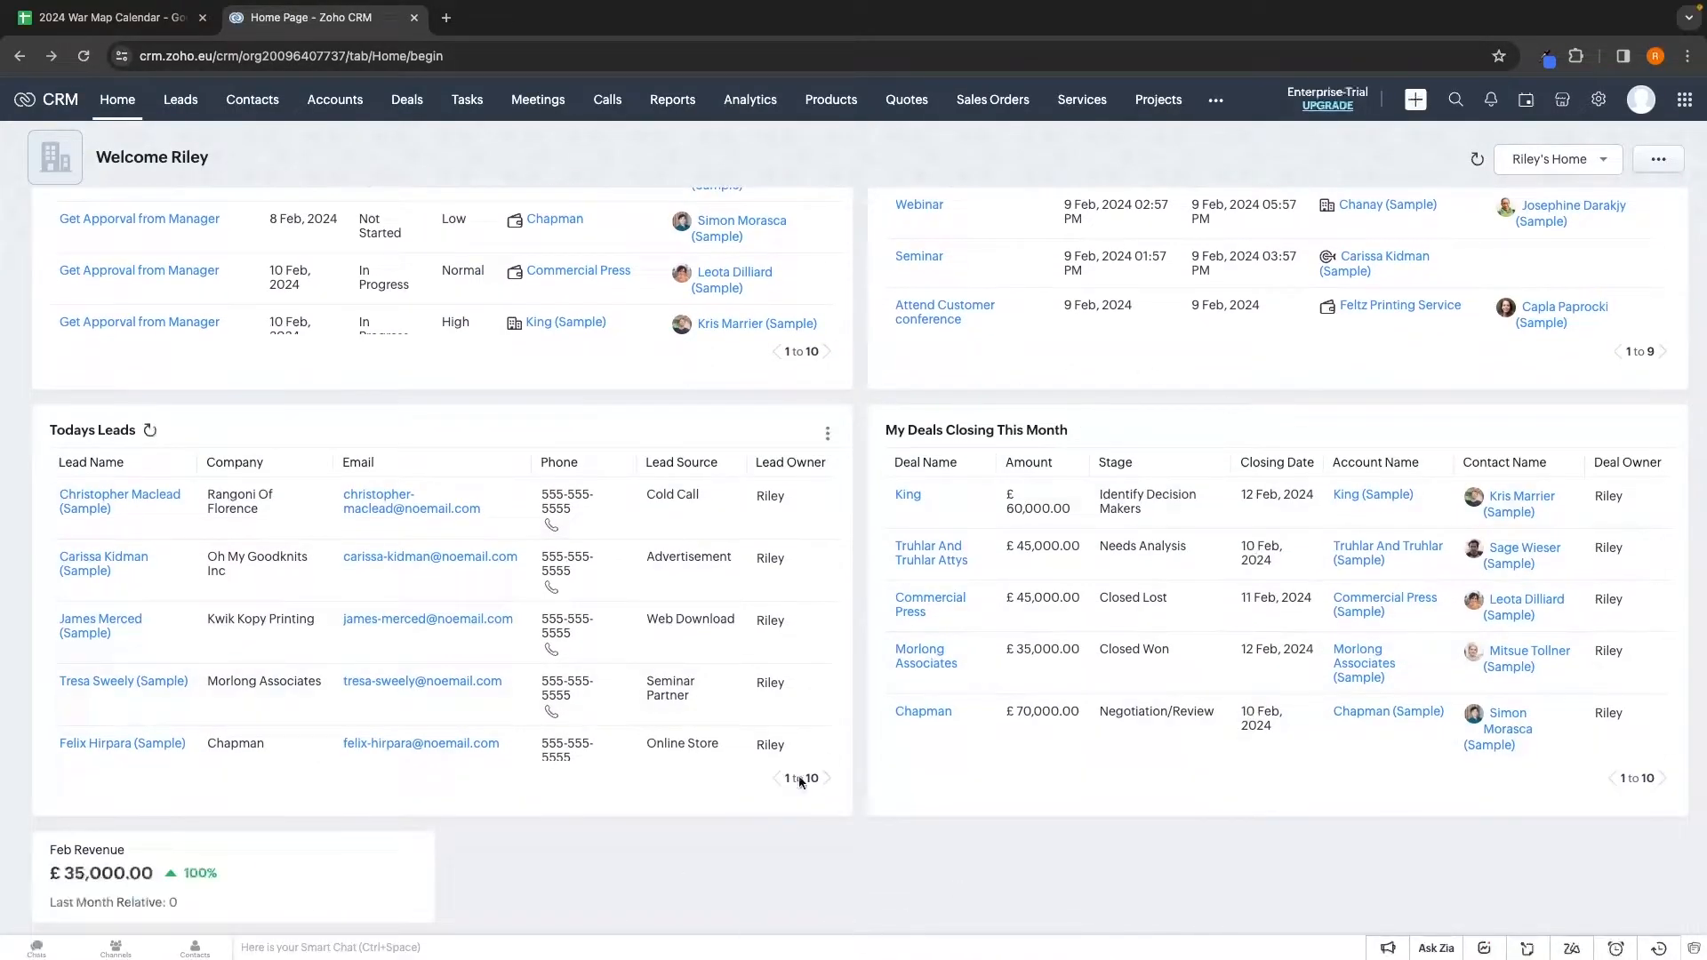
scroll(867, 356, up, 3)
scroll(874, 392, up, 1)
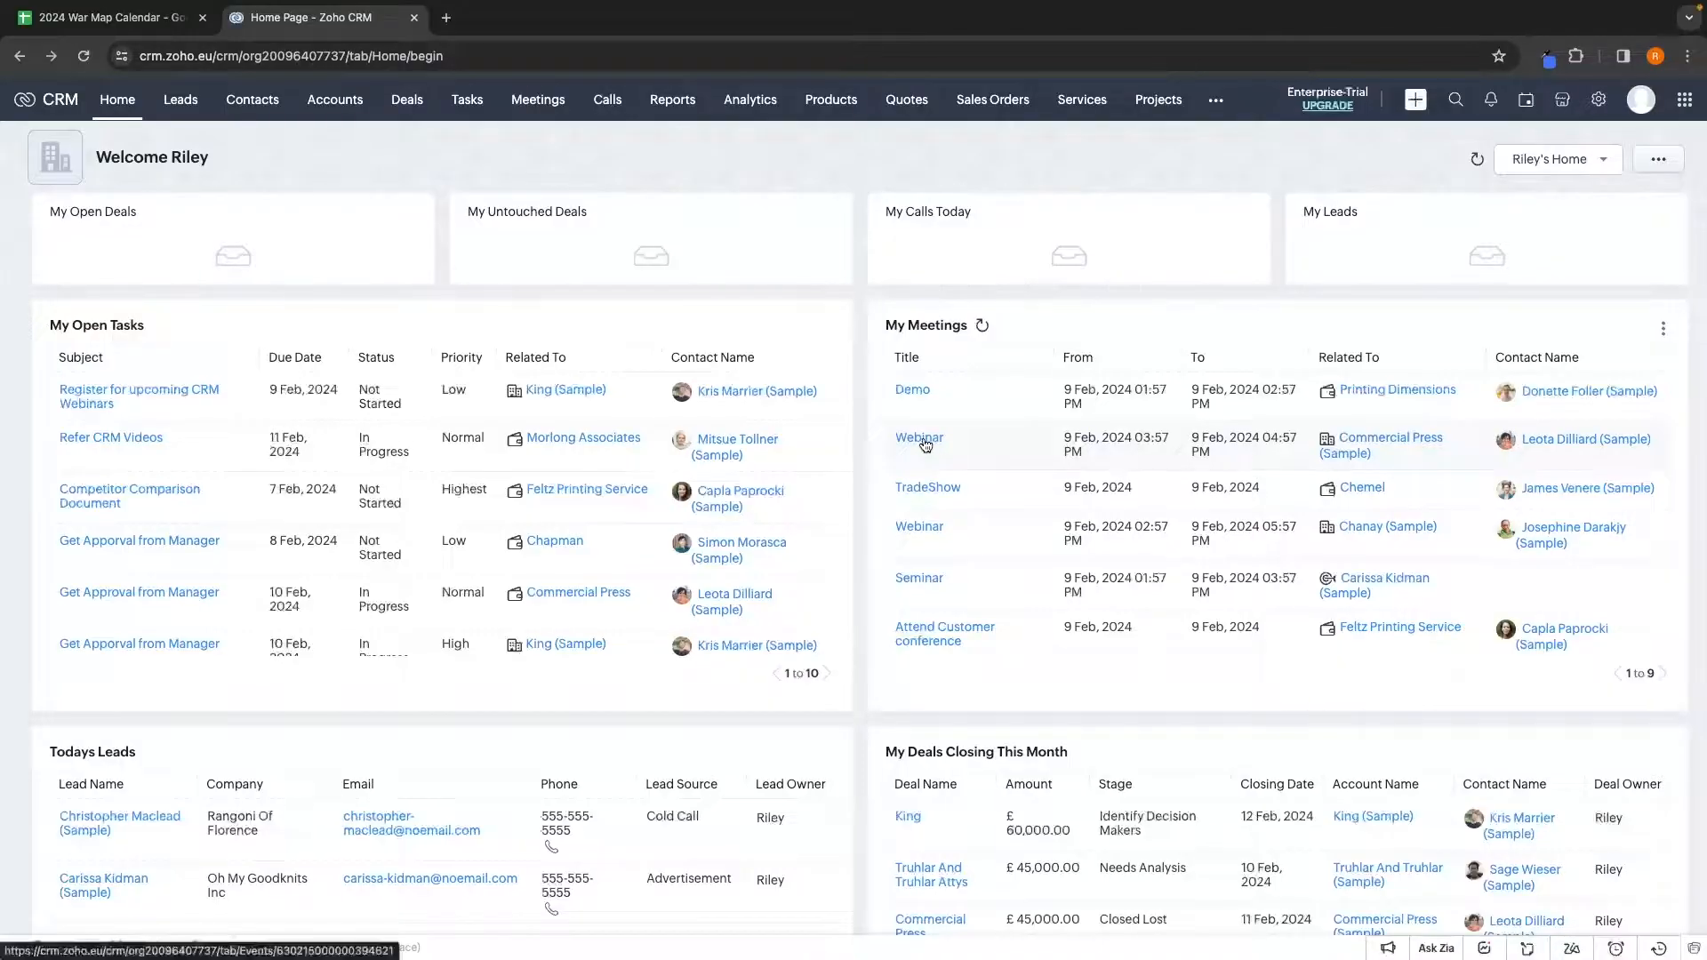
Open the Webinar meeting from My Meetings and review its 9 Feb, 03:57–04:57 PM details
click(920, 439)
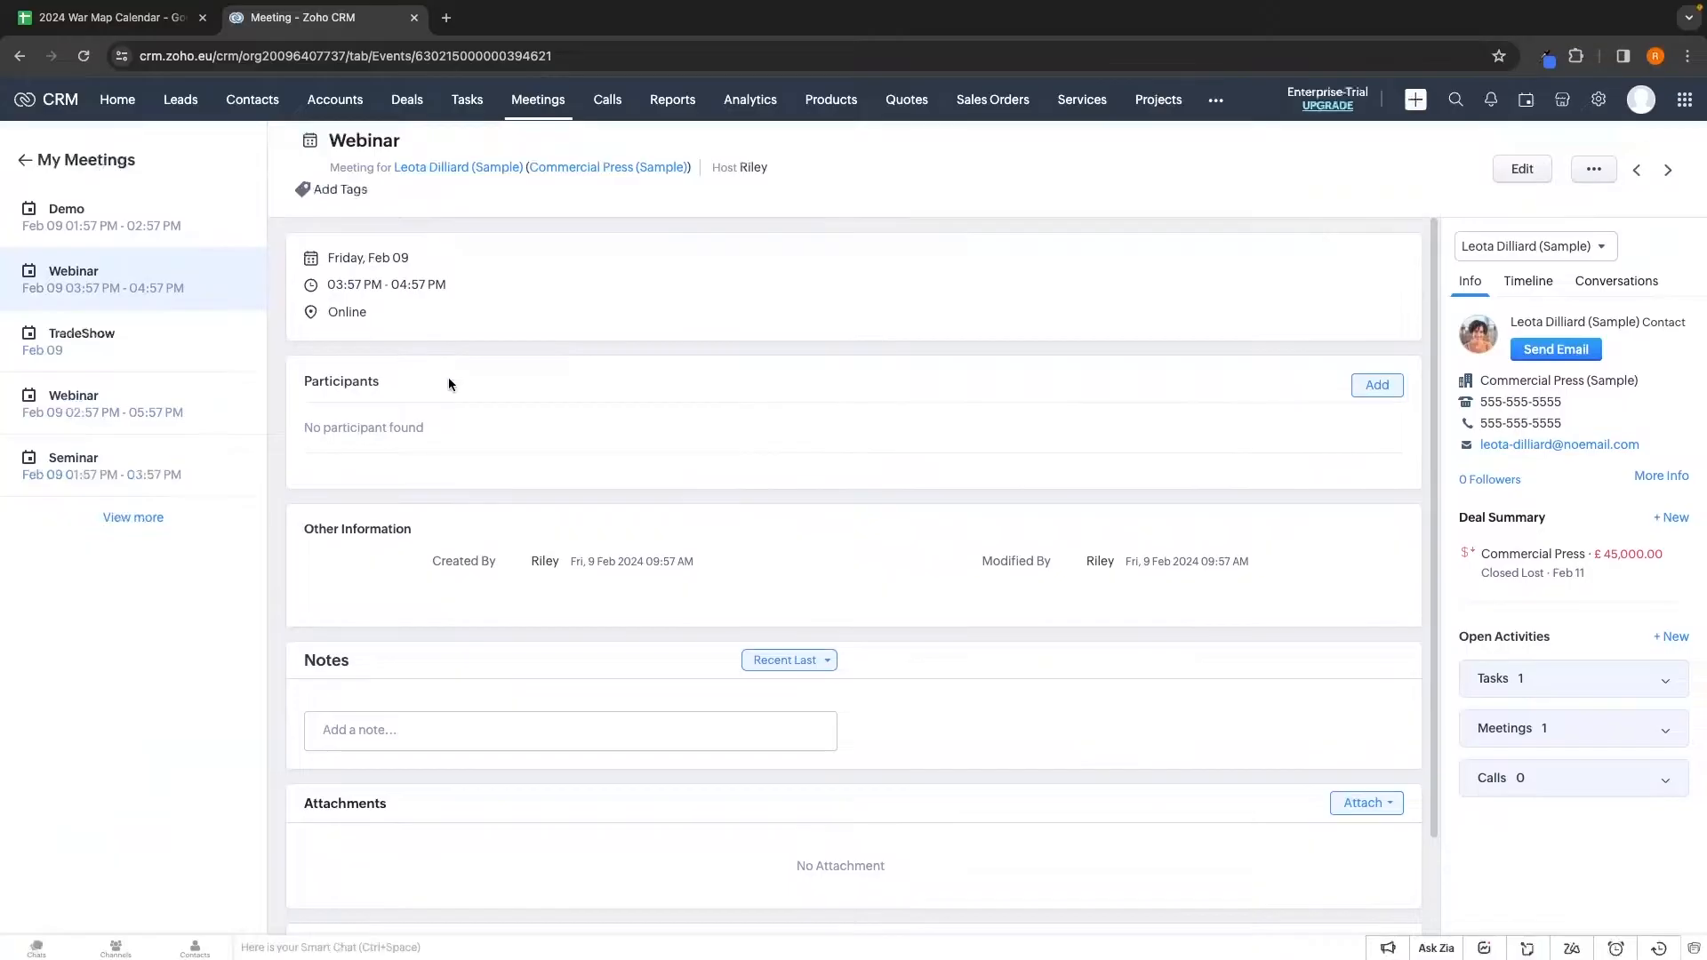
scroll(366, 522, down, 2)
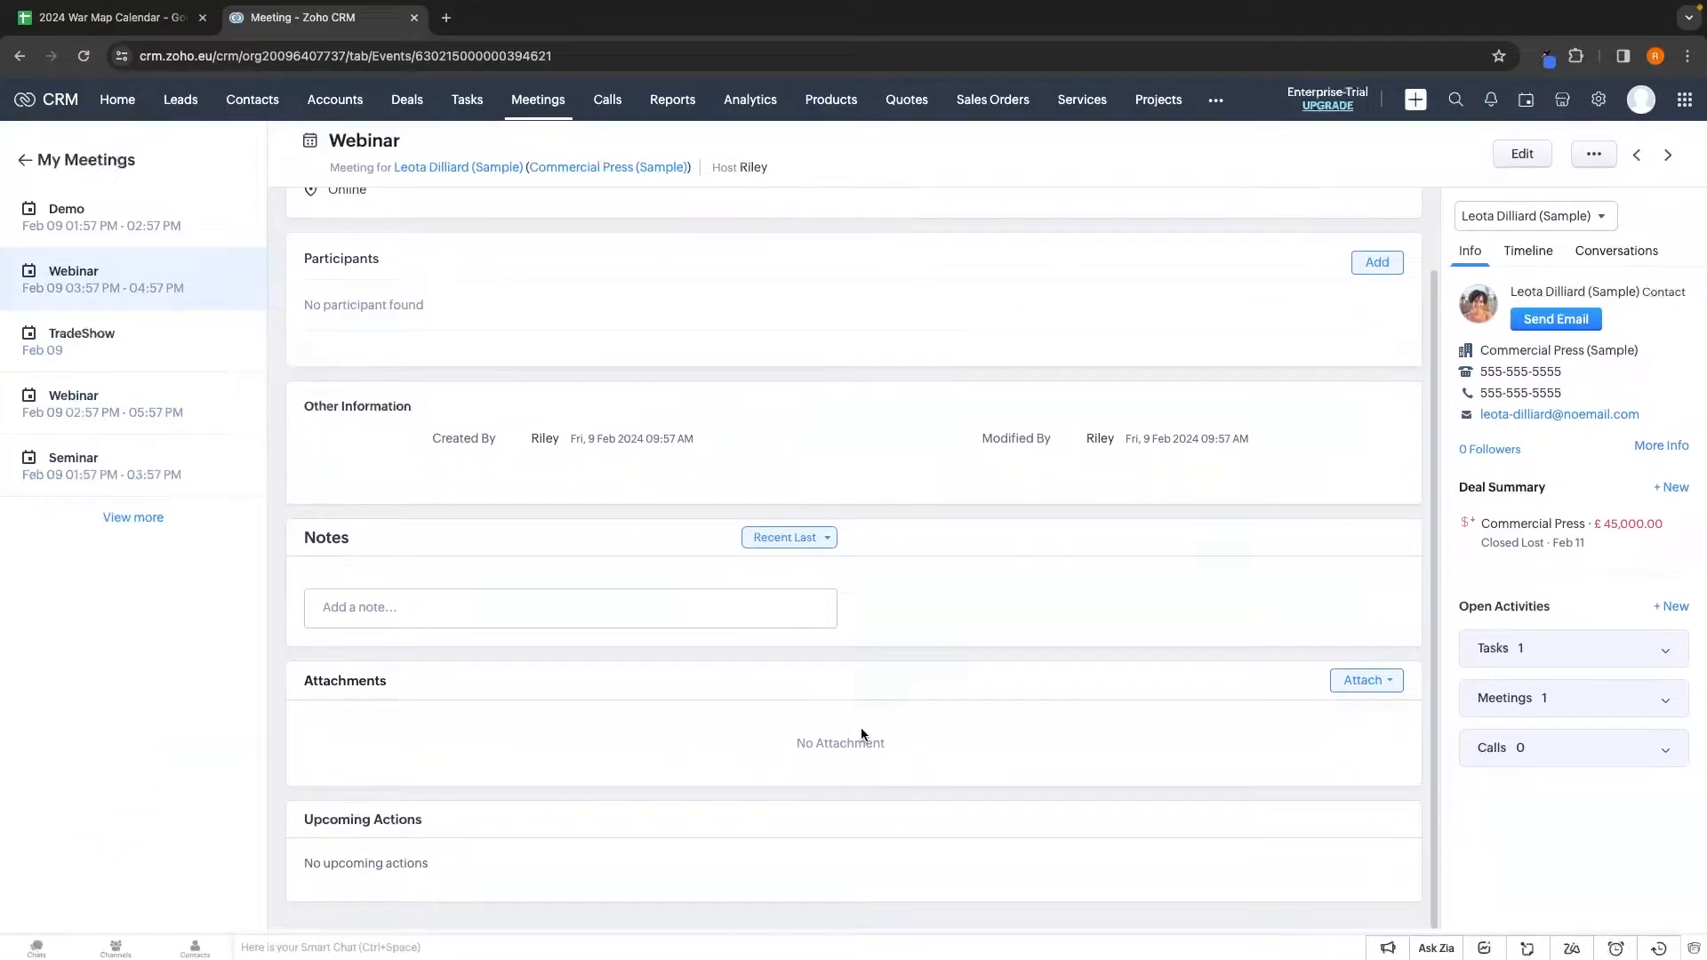
scroll(1032, 748, up, 2)
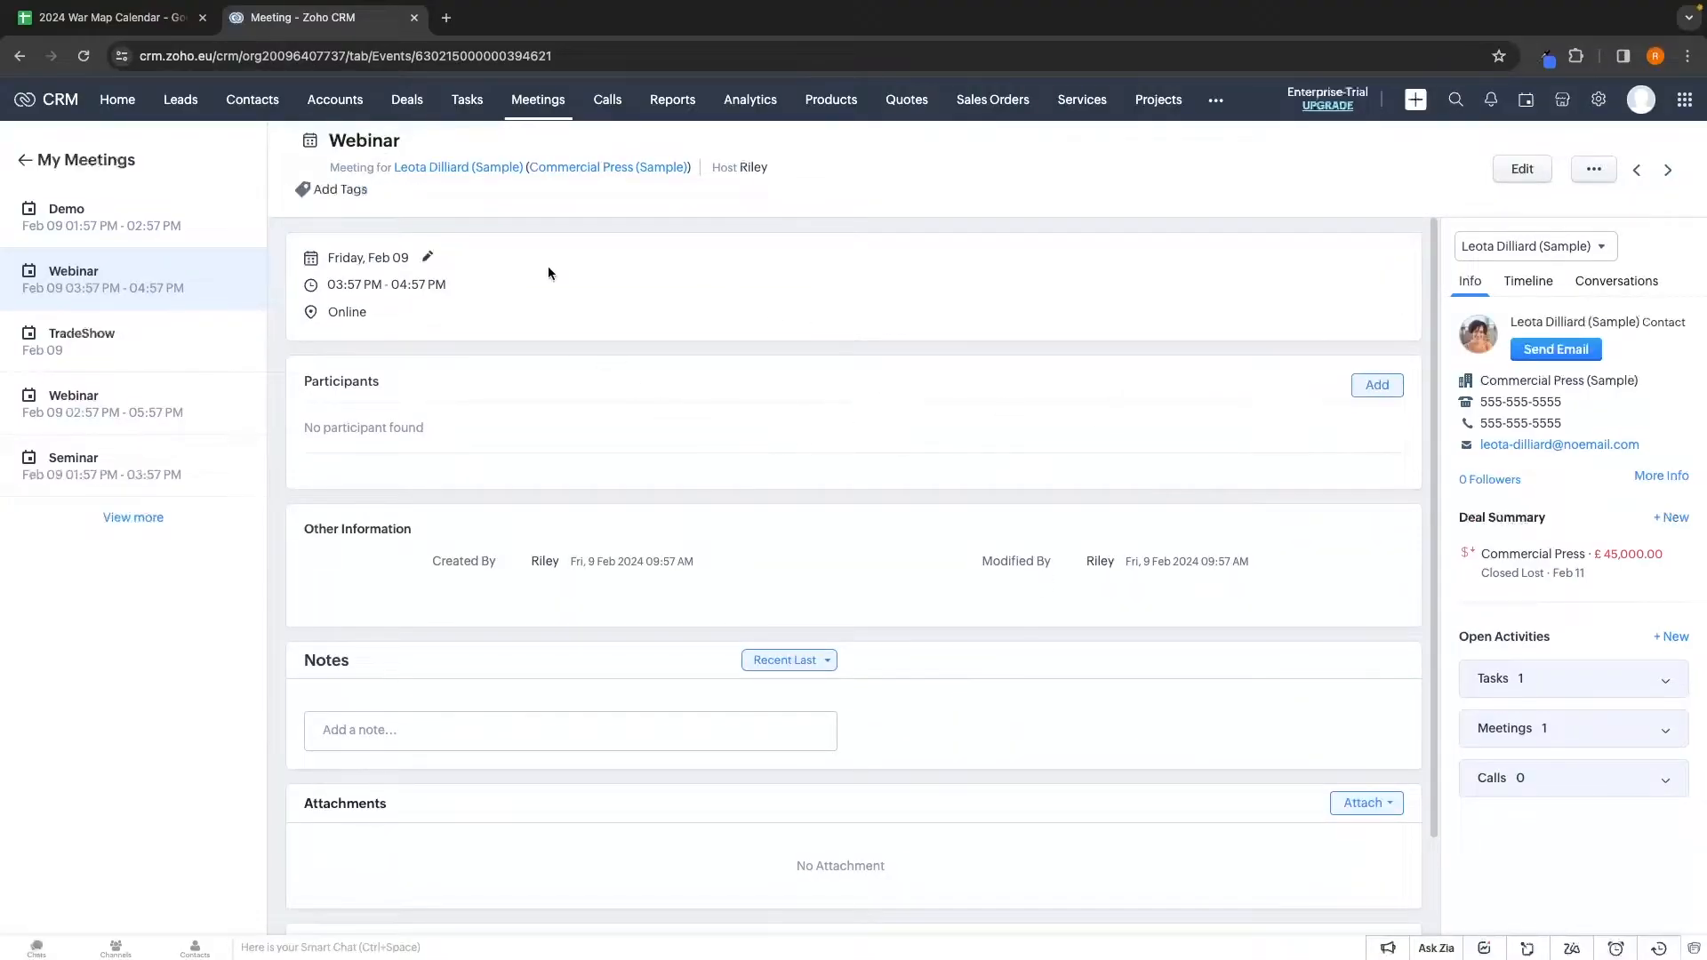
scroll(472, 412, down, 2)
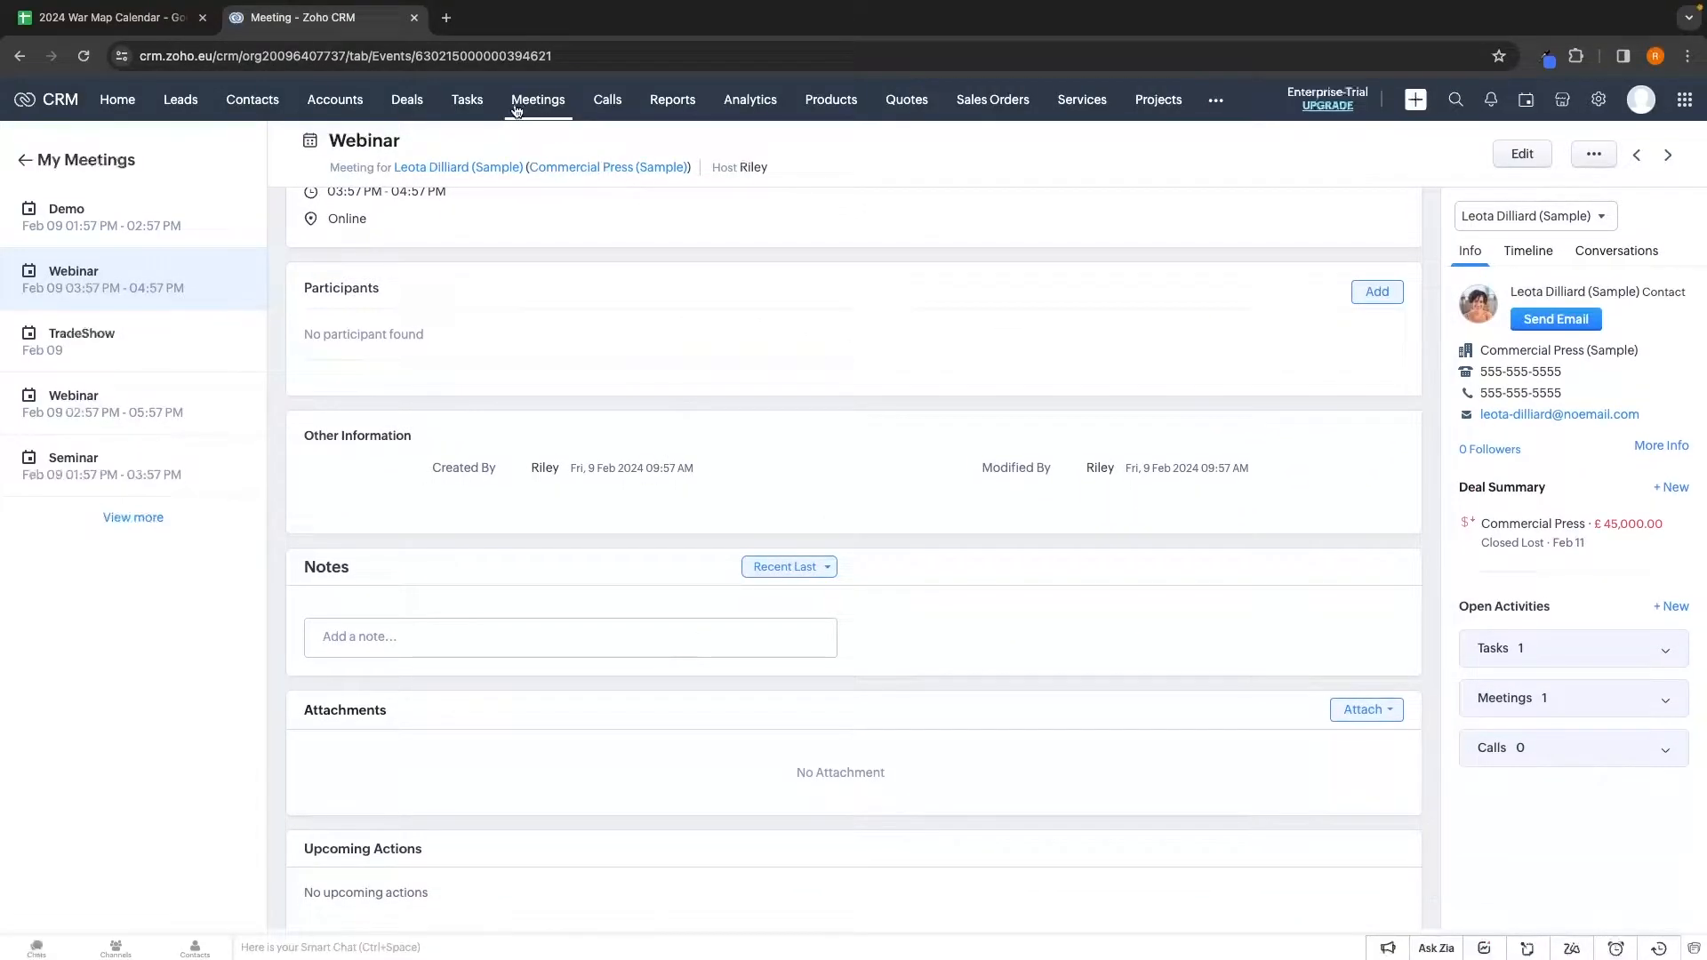
Return to the Home dashboard, then switch to the All Leads list in the Leads module
click(116, 117)
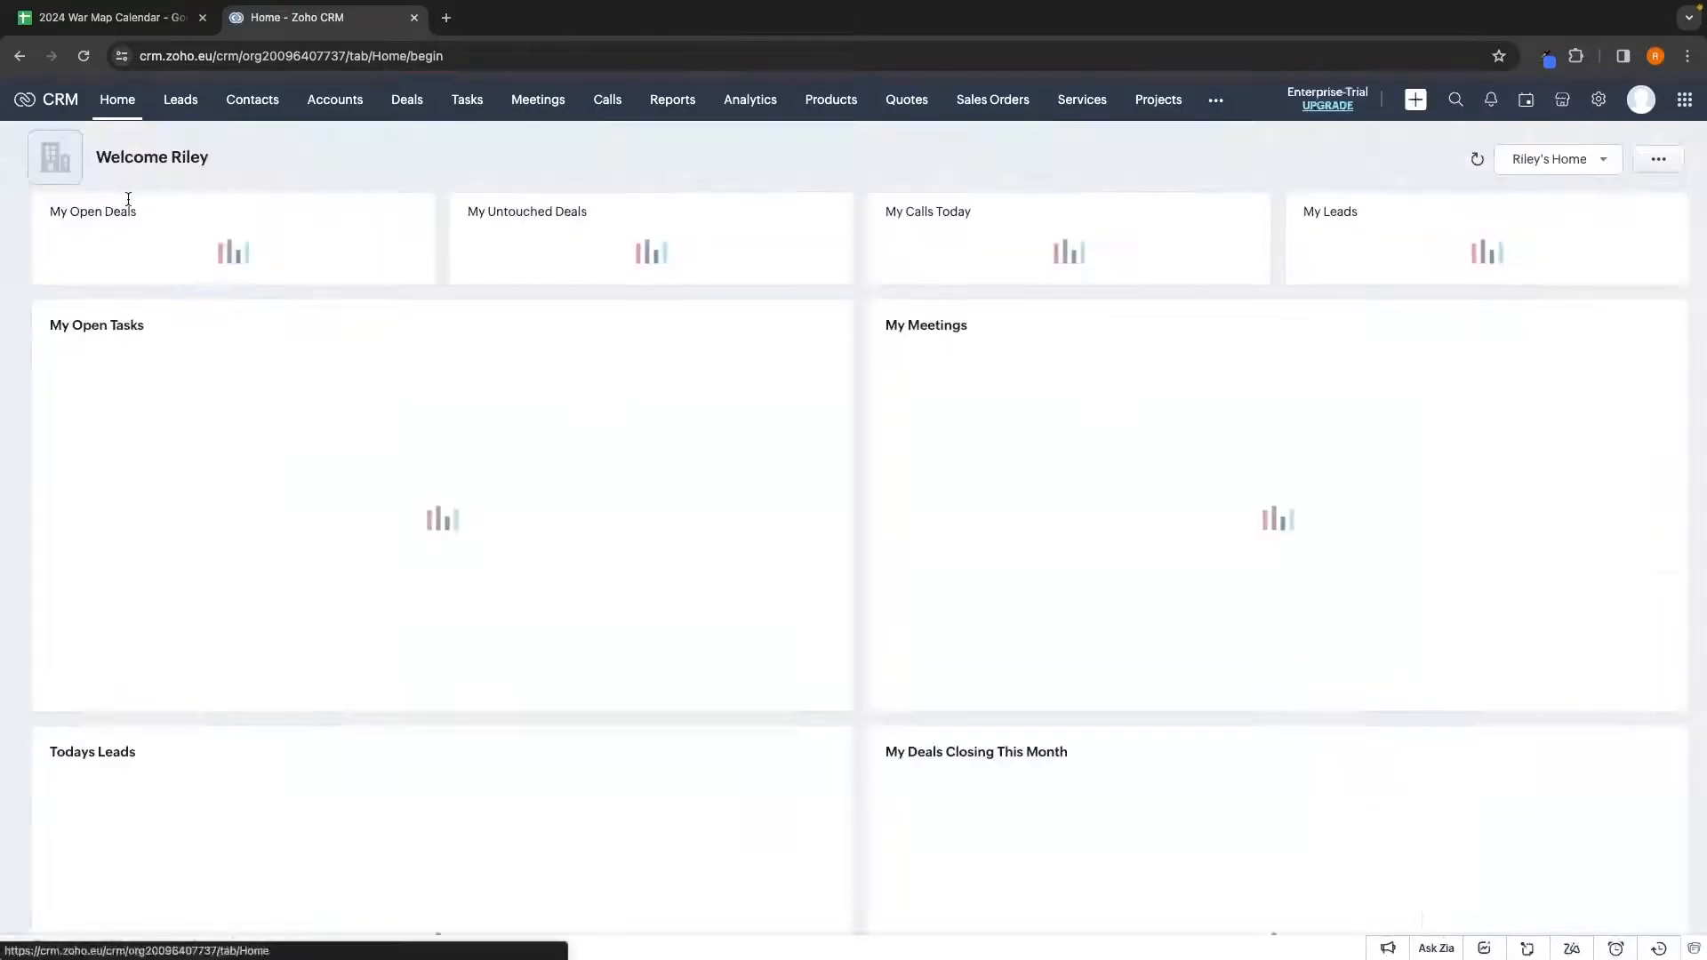
scroll(985, 685, down, 3)
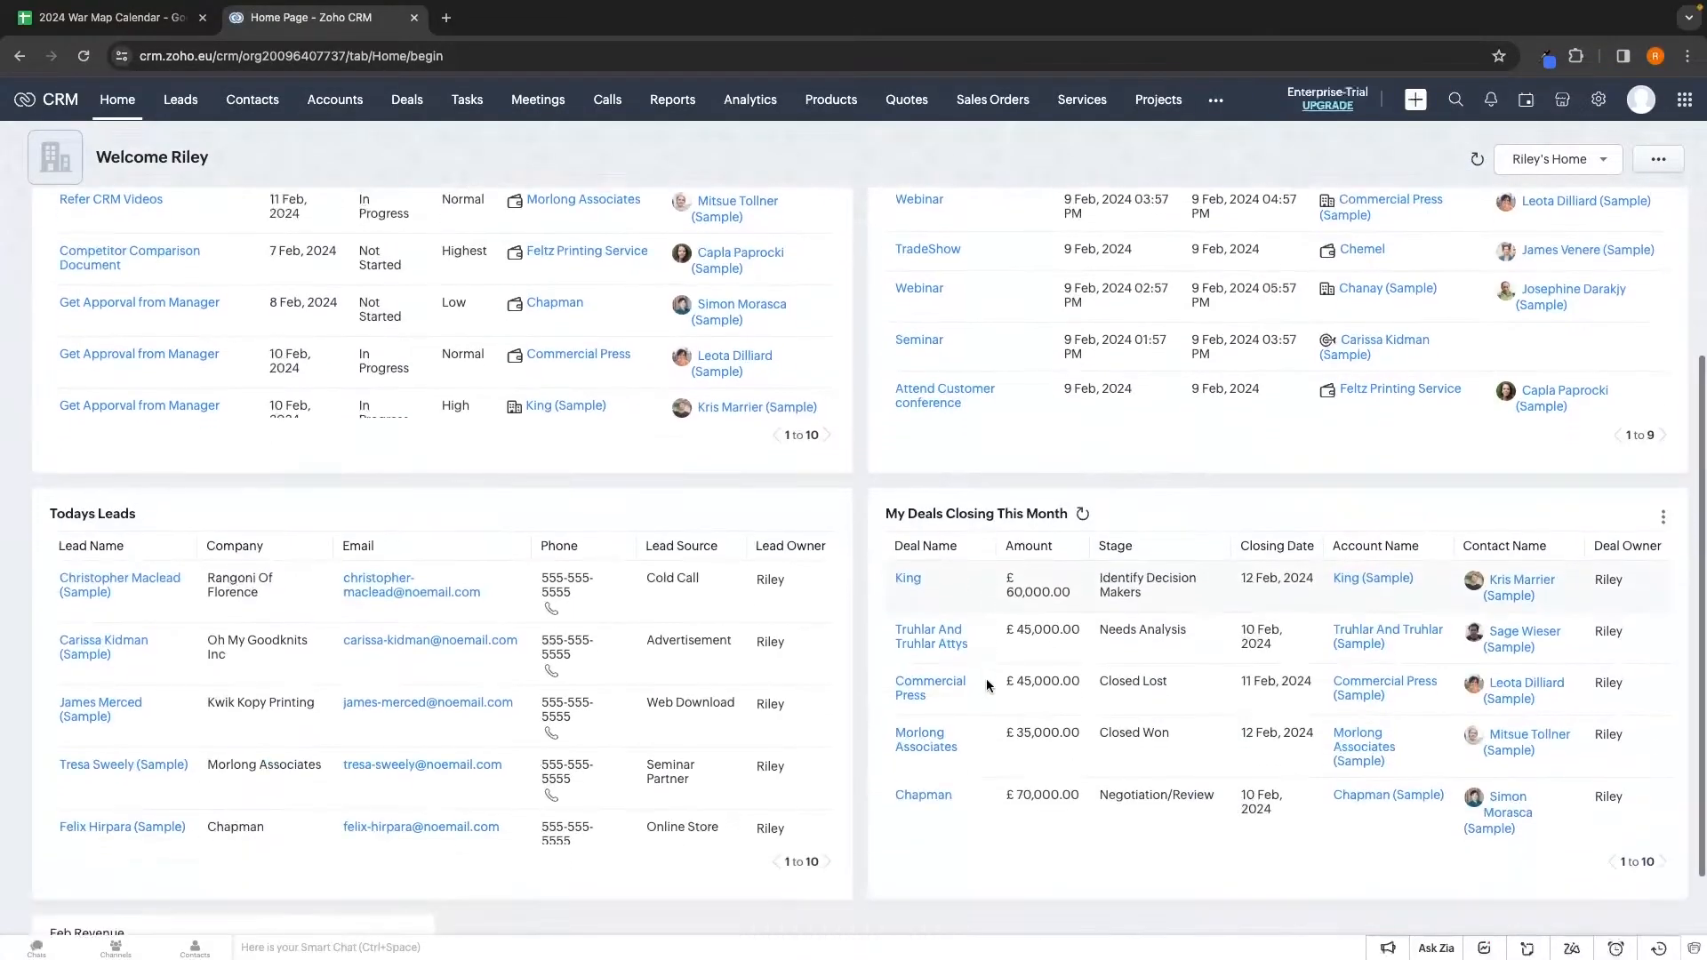
scroll(917, 722, up, 3)
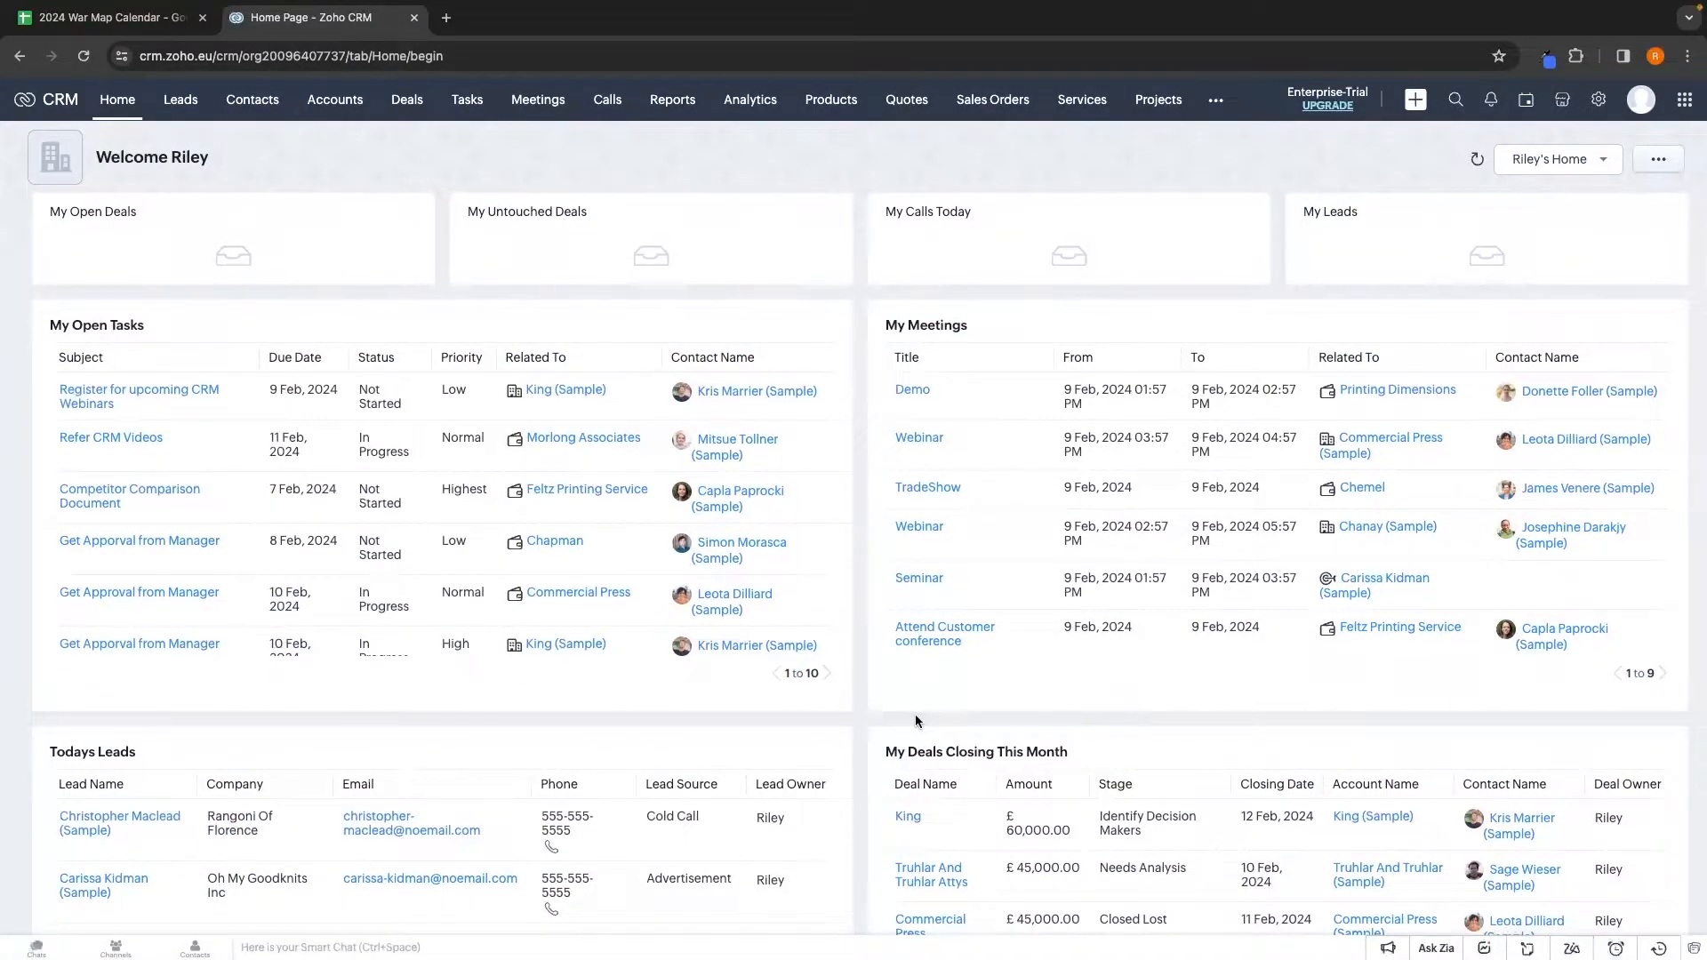
click(181, 99)
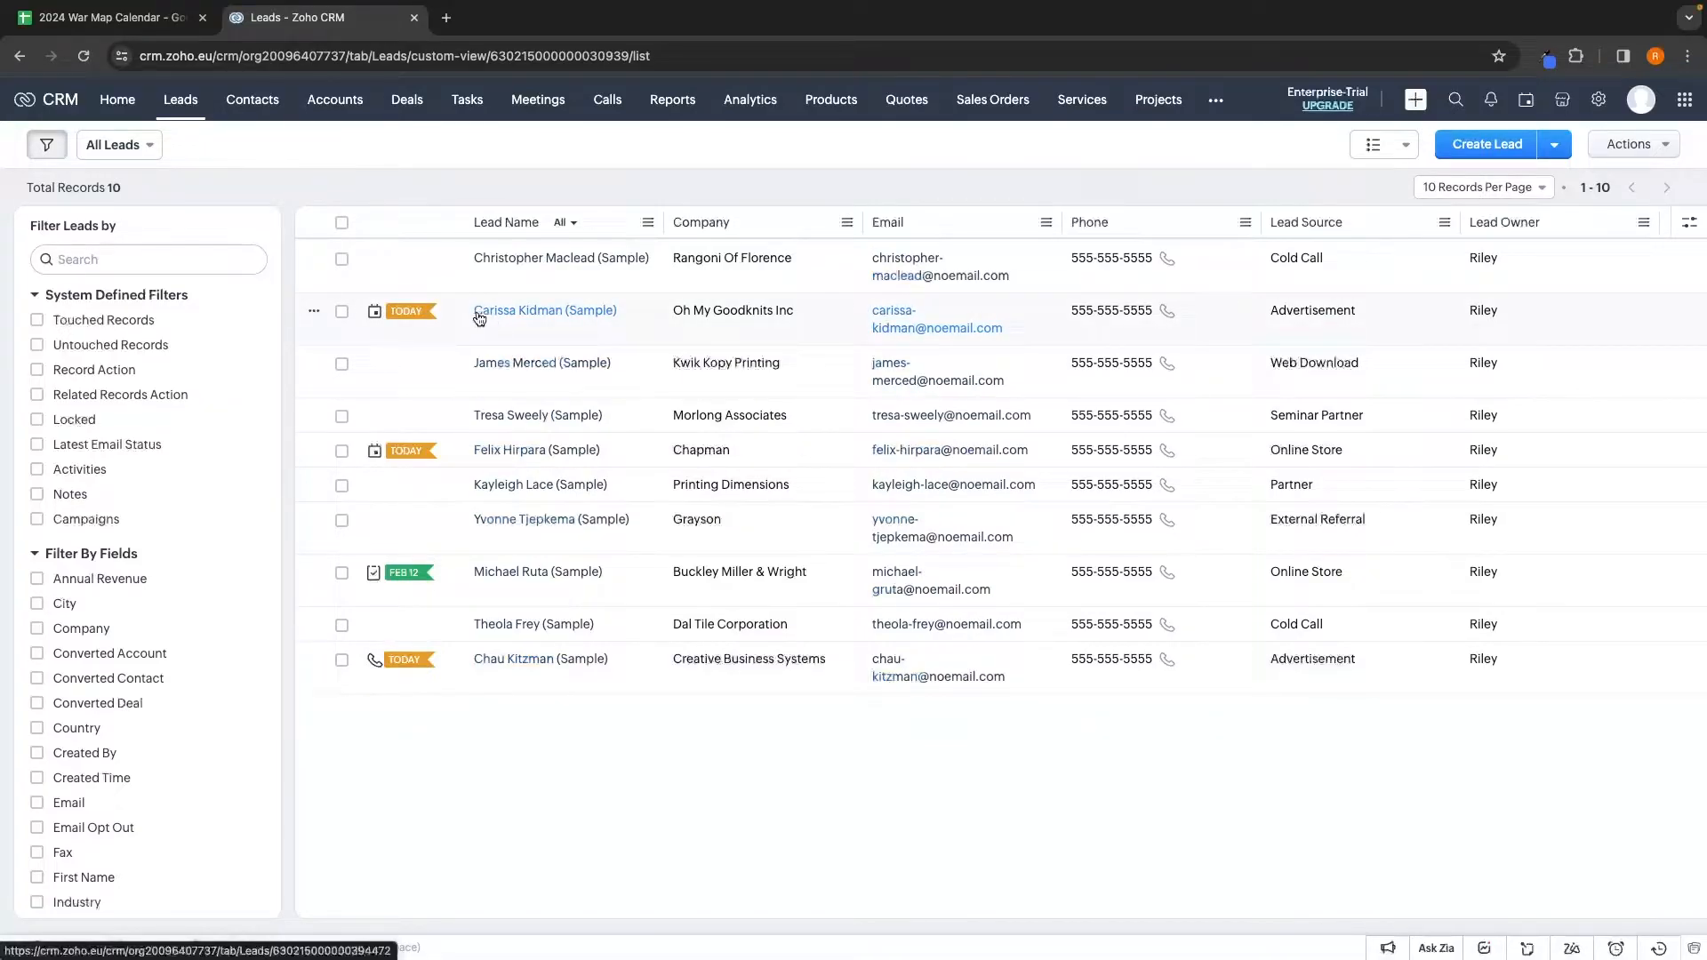
mouse_move(408, 317)
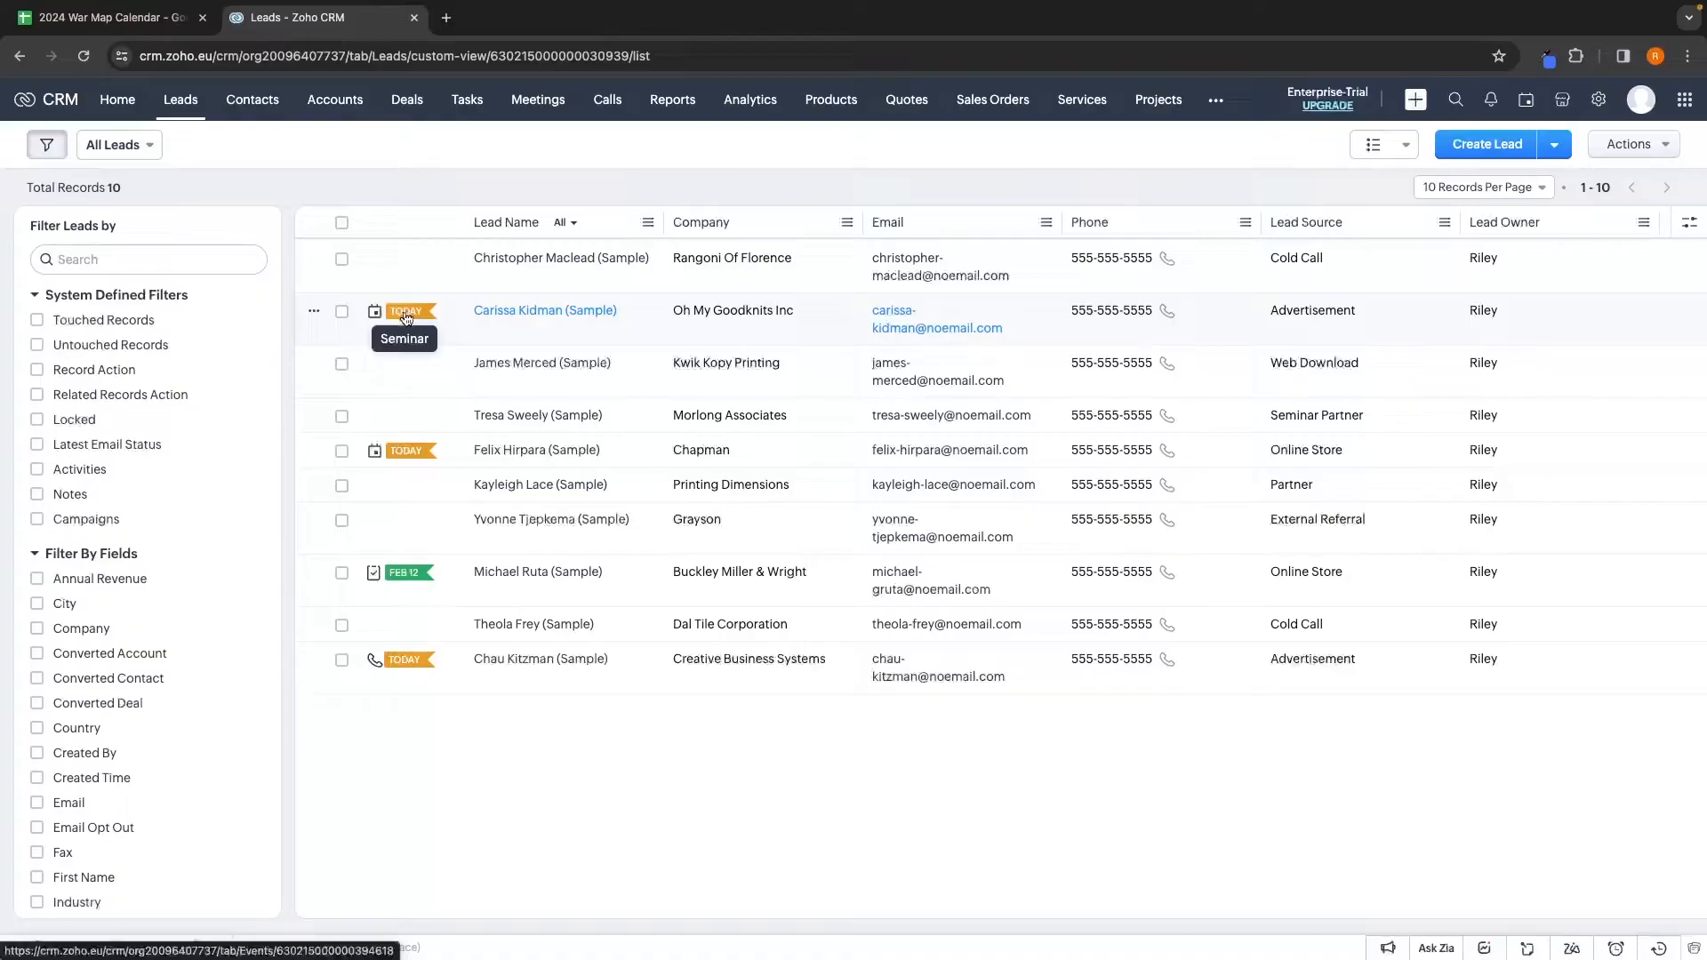
mouse_move(412, 454)
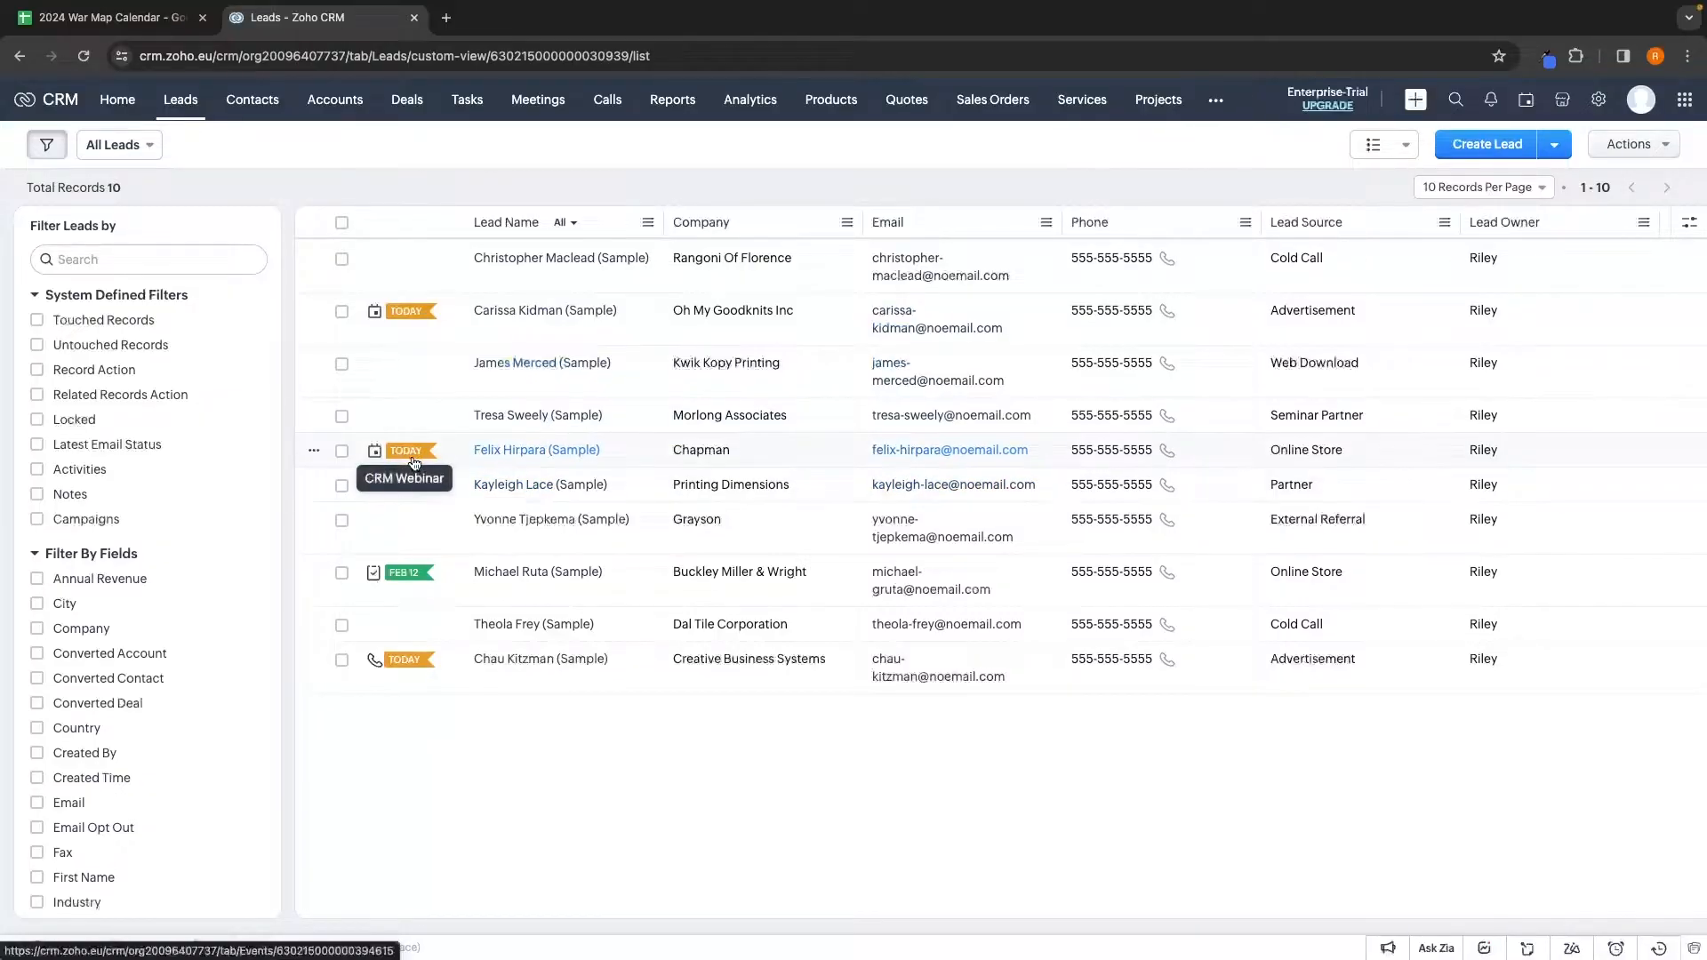
mouse_move(405, 579)
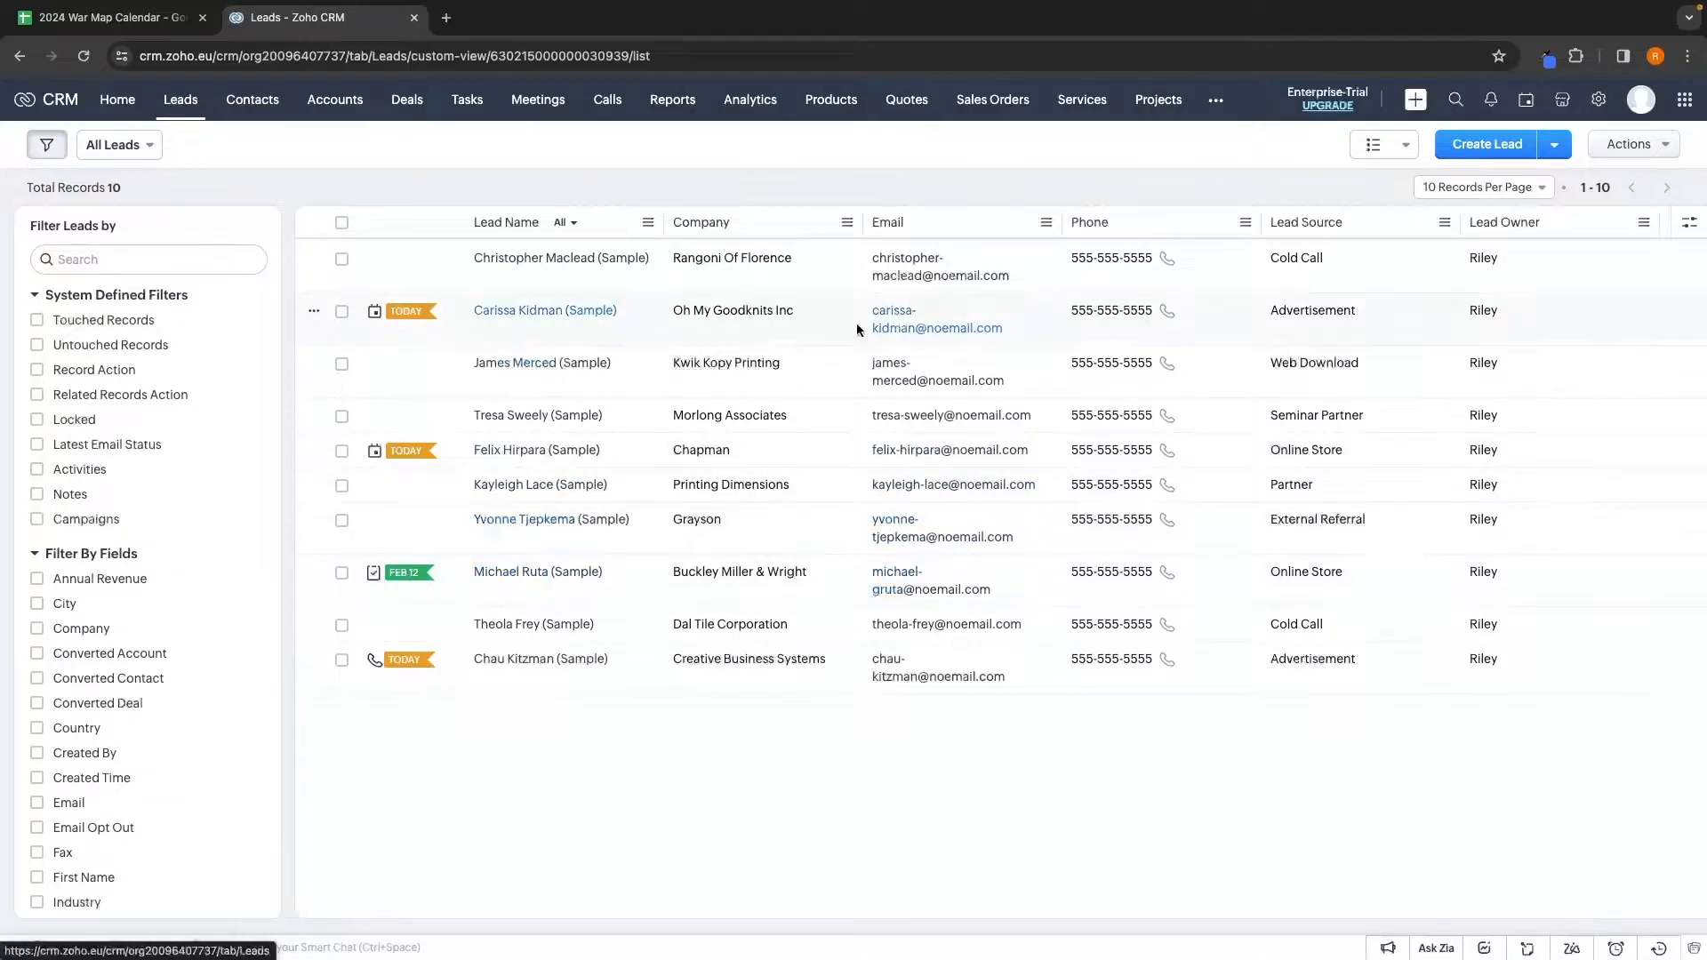
Start a new lead, keeping the current owner, entering the first name, salutation left -None-
click(1495, 150)
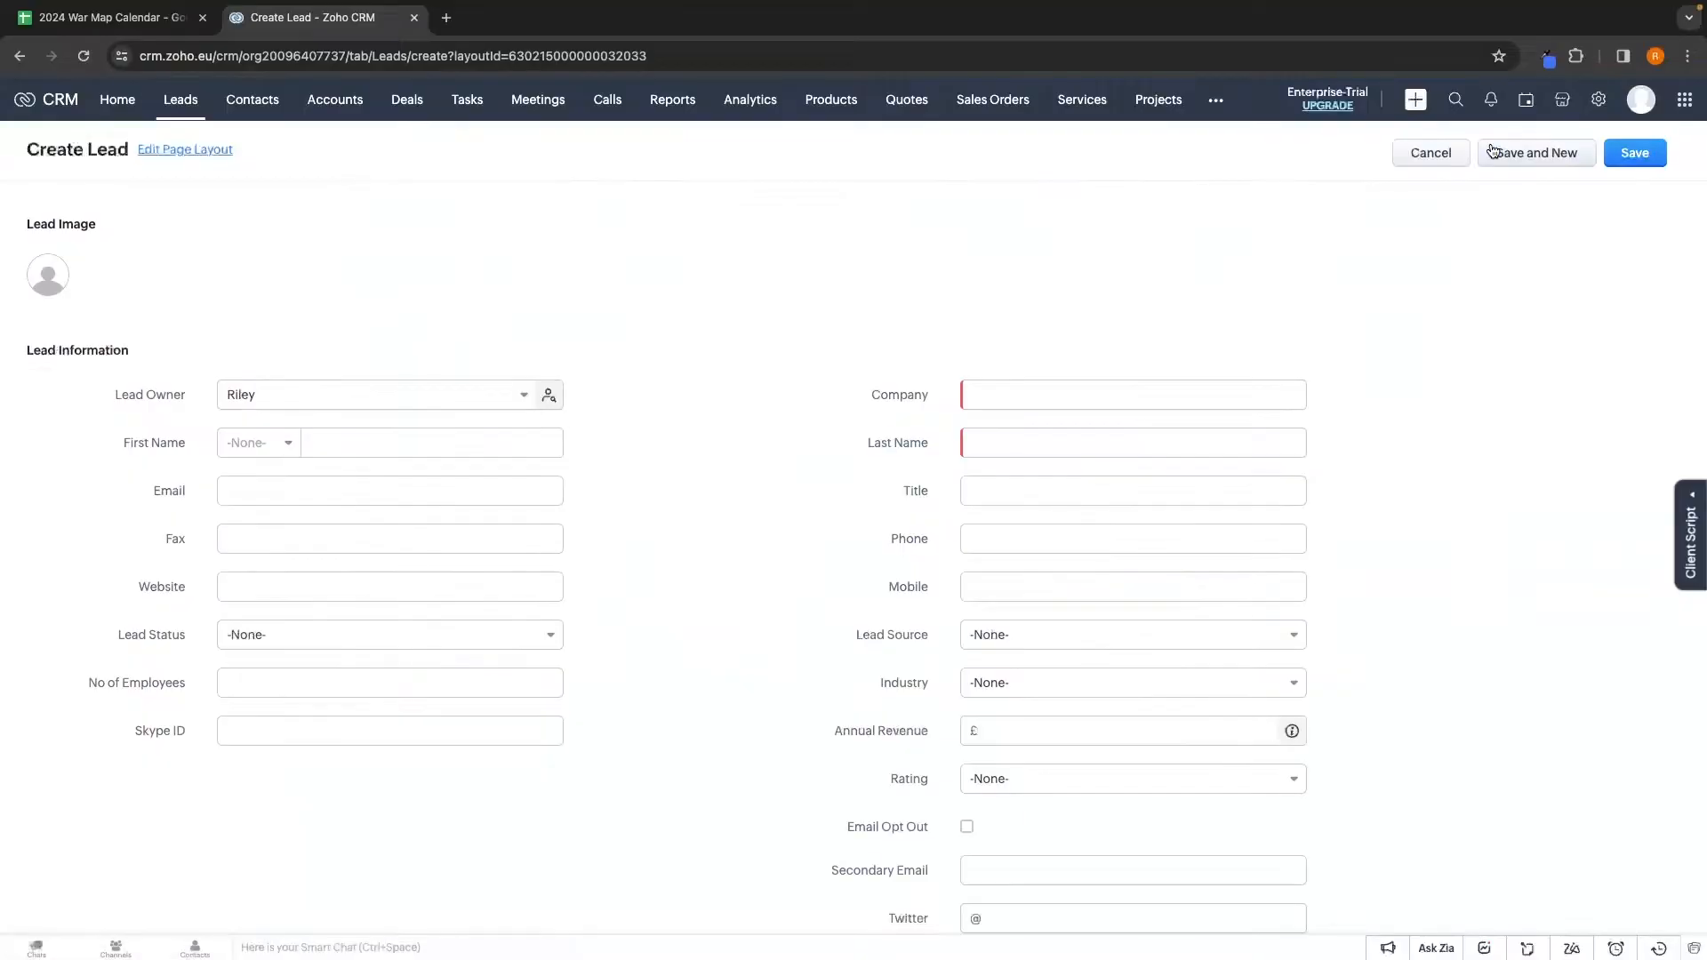
scroll(957, 322, down, 2)
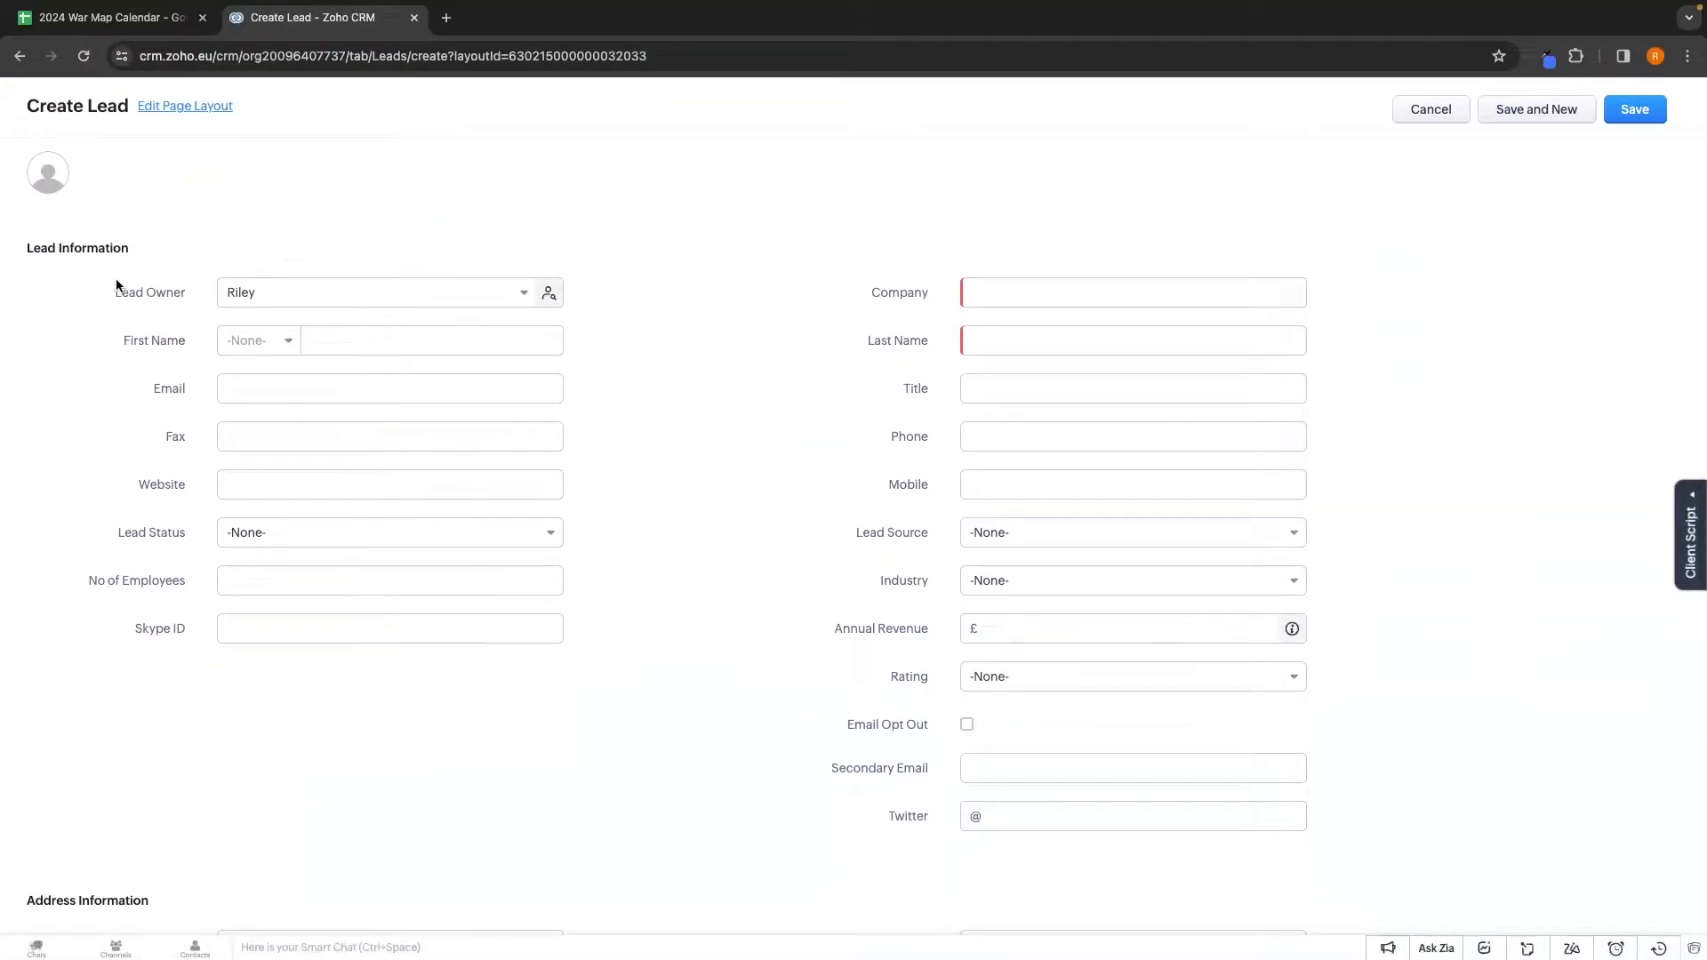
click(256, 295)
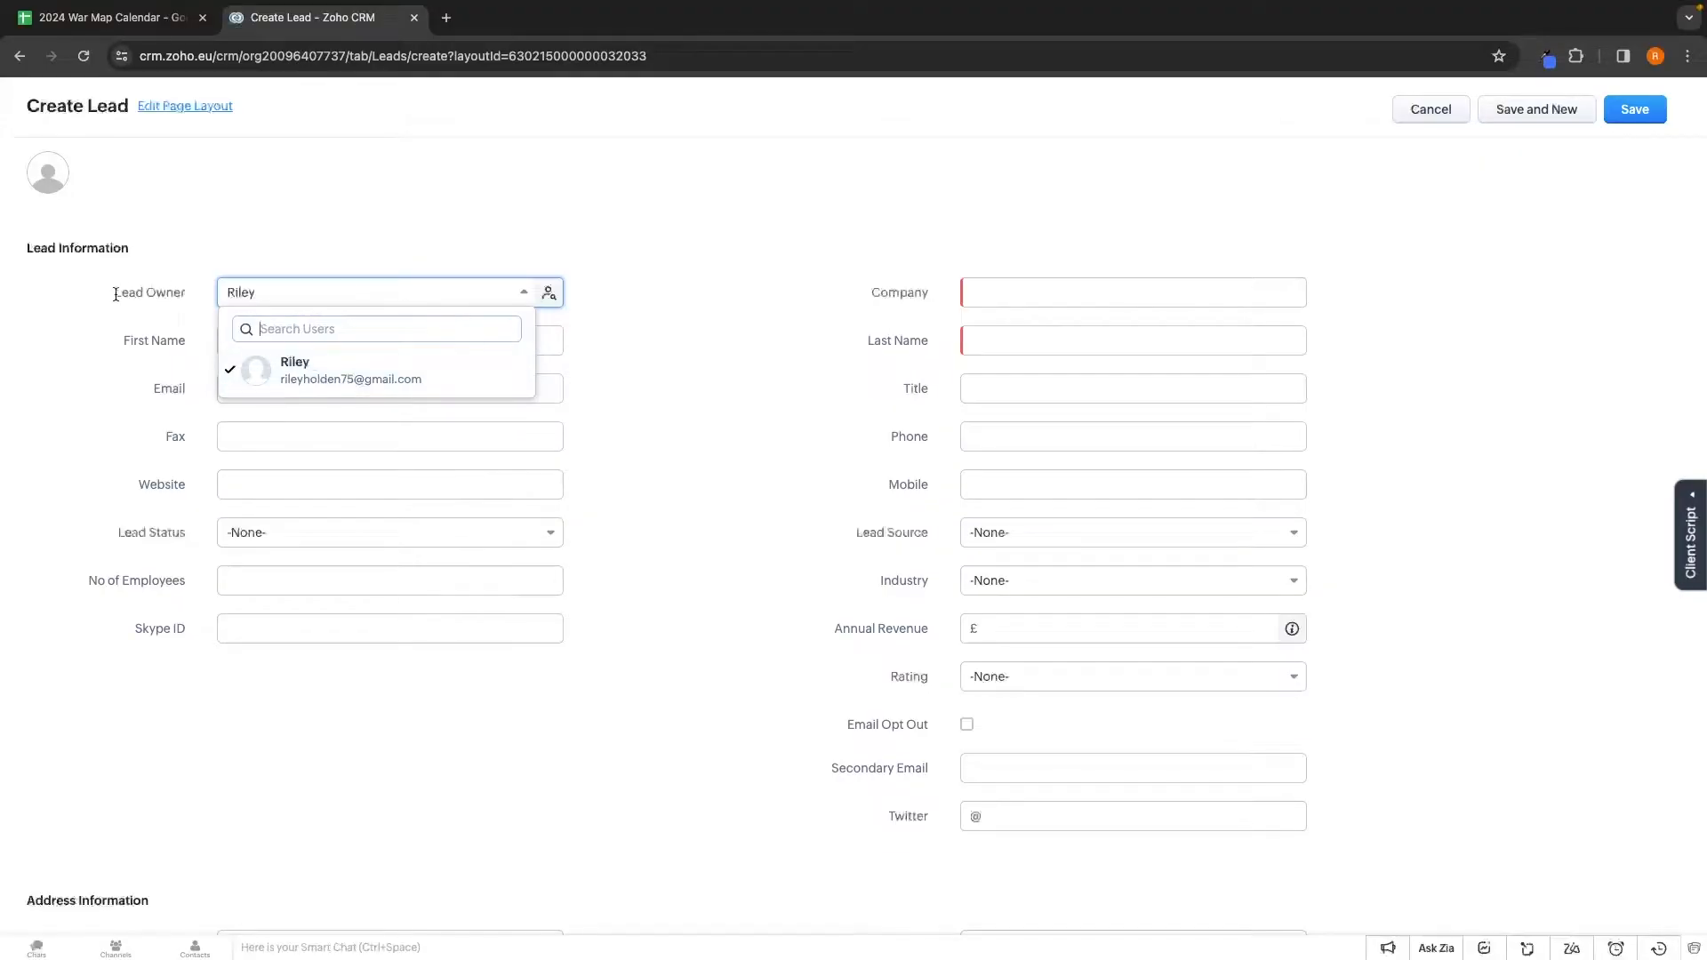
click(189, 291)
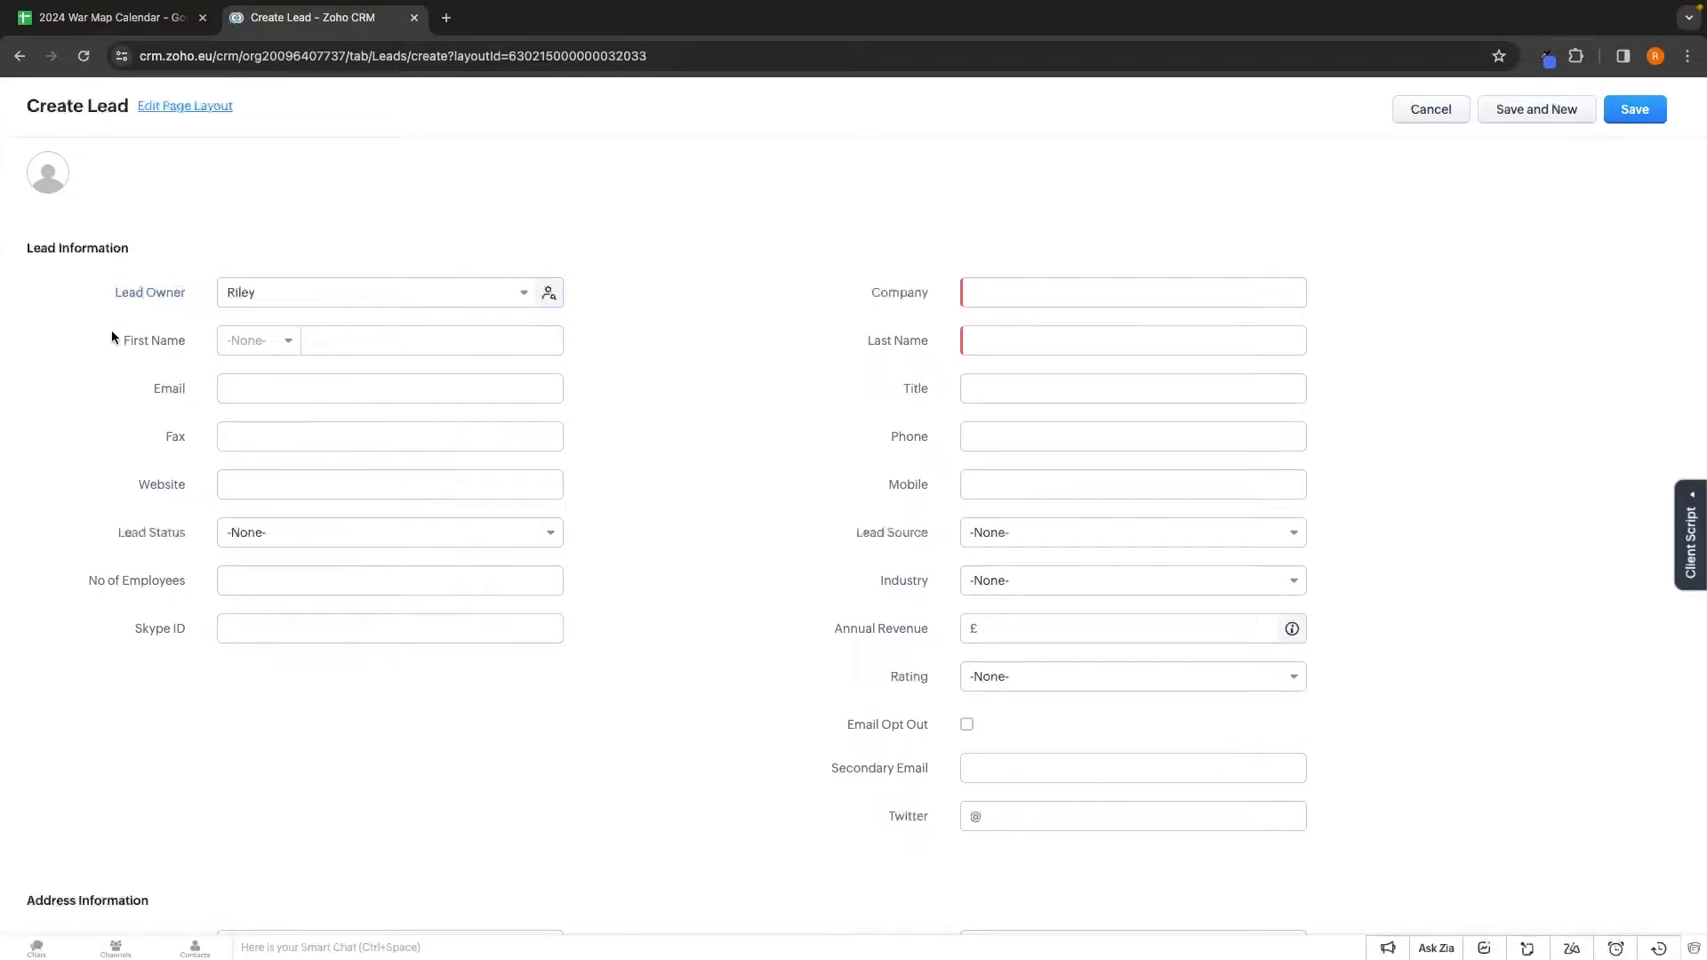
click(370, 341)
text(Harry)
click(257, 340)
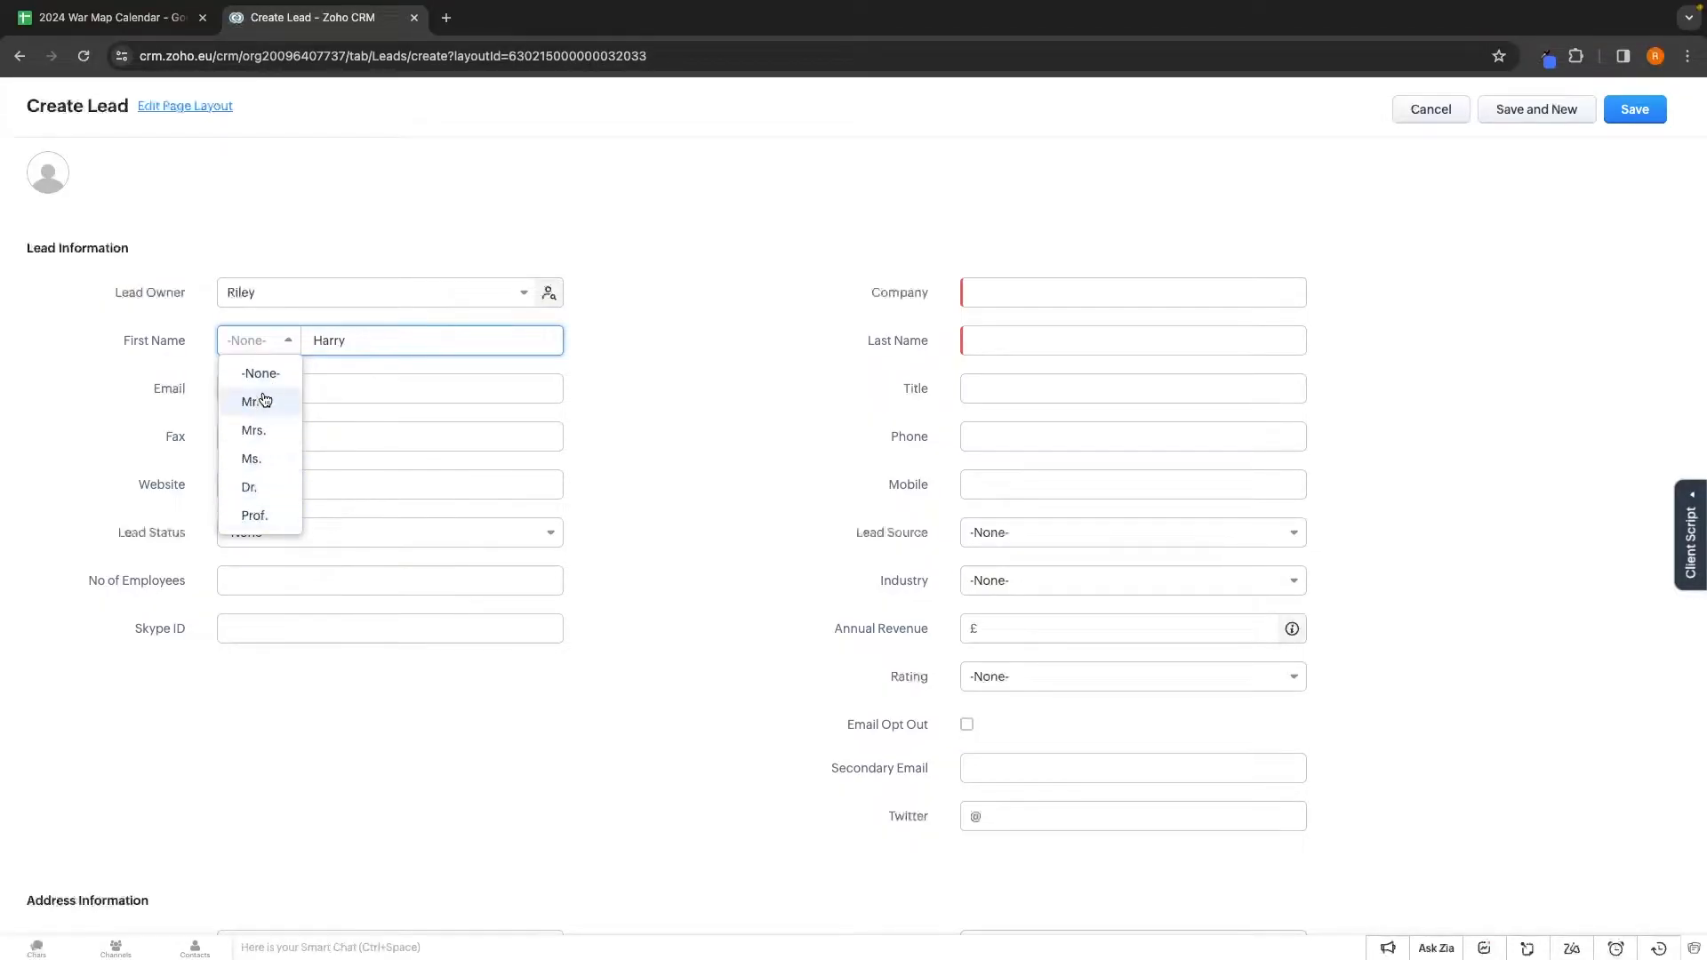
click(153, 387)
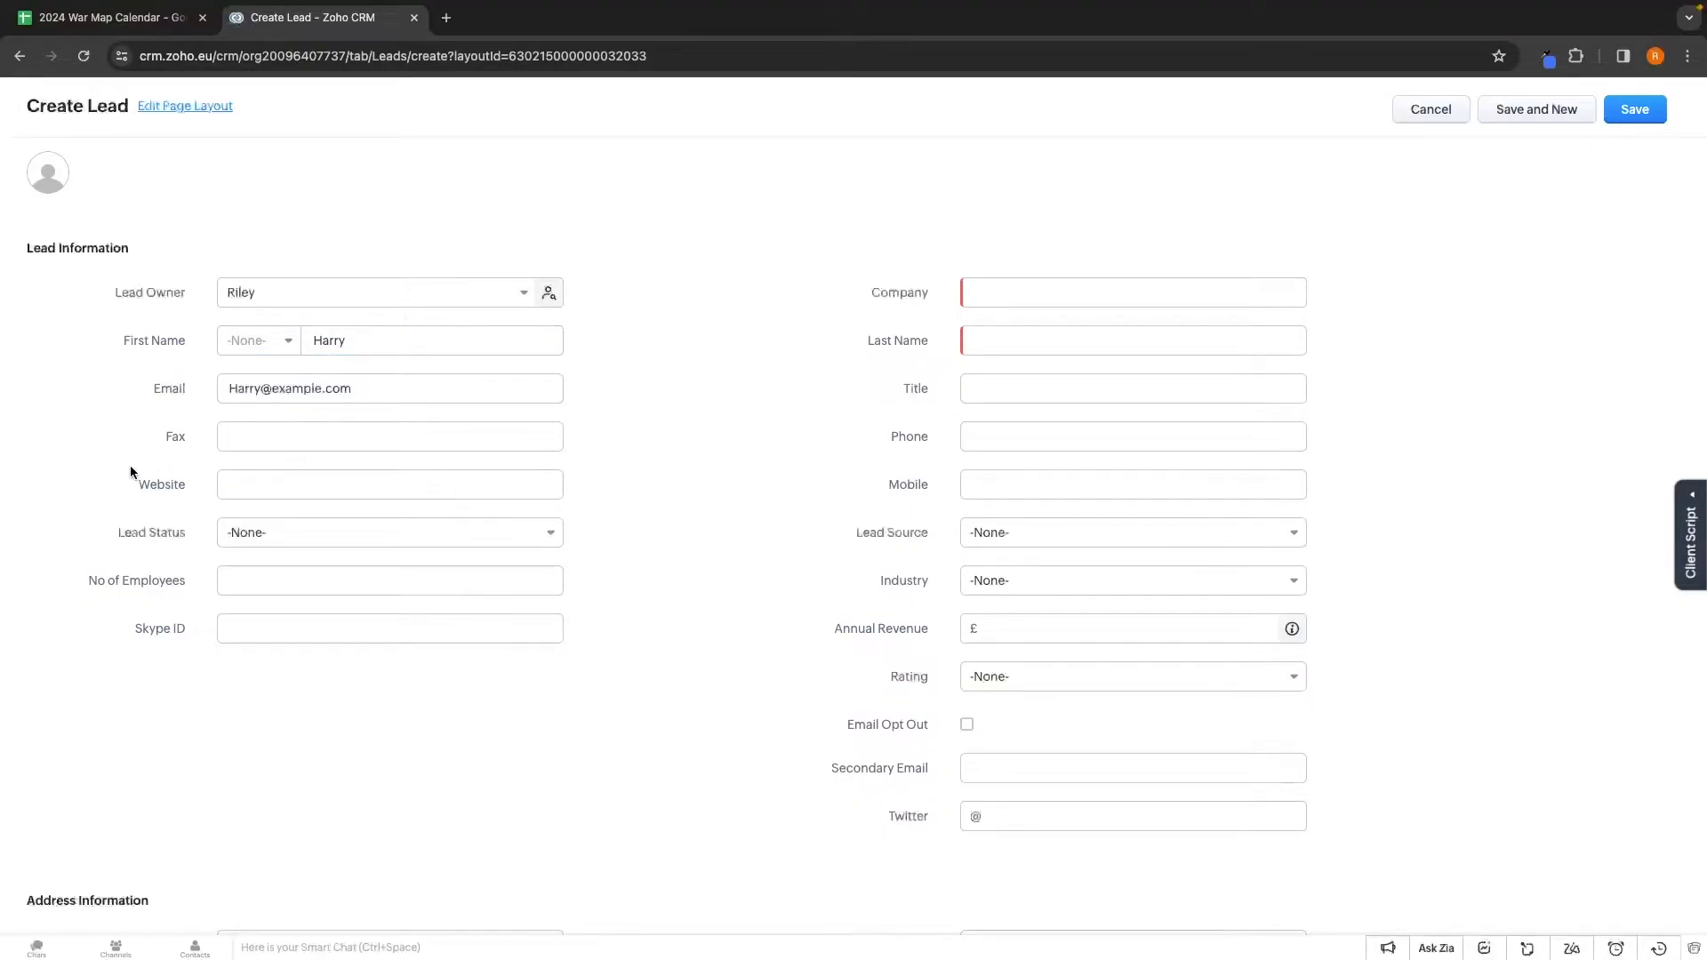
Set the lead status to Not Contacted
drag(131, 532, 191, 532)
click(267, 536)
scroll(326, 600, down, 2)
scroll(328, 649, up, 2)
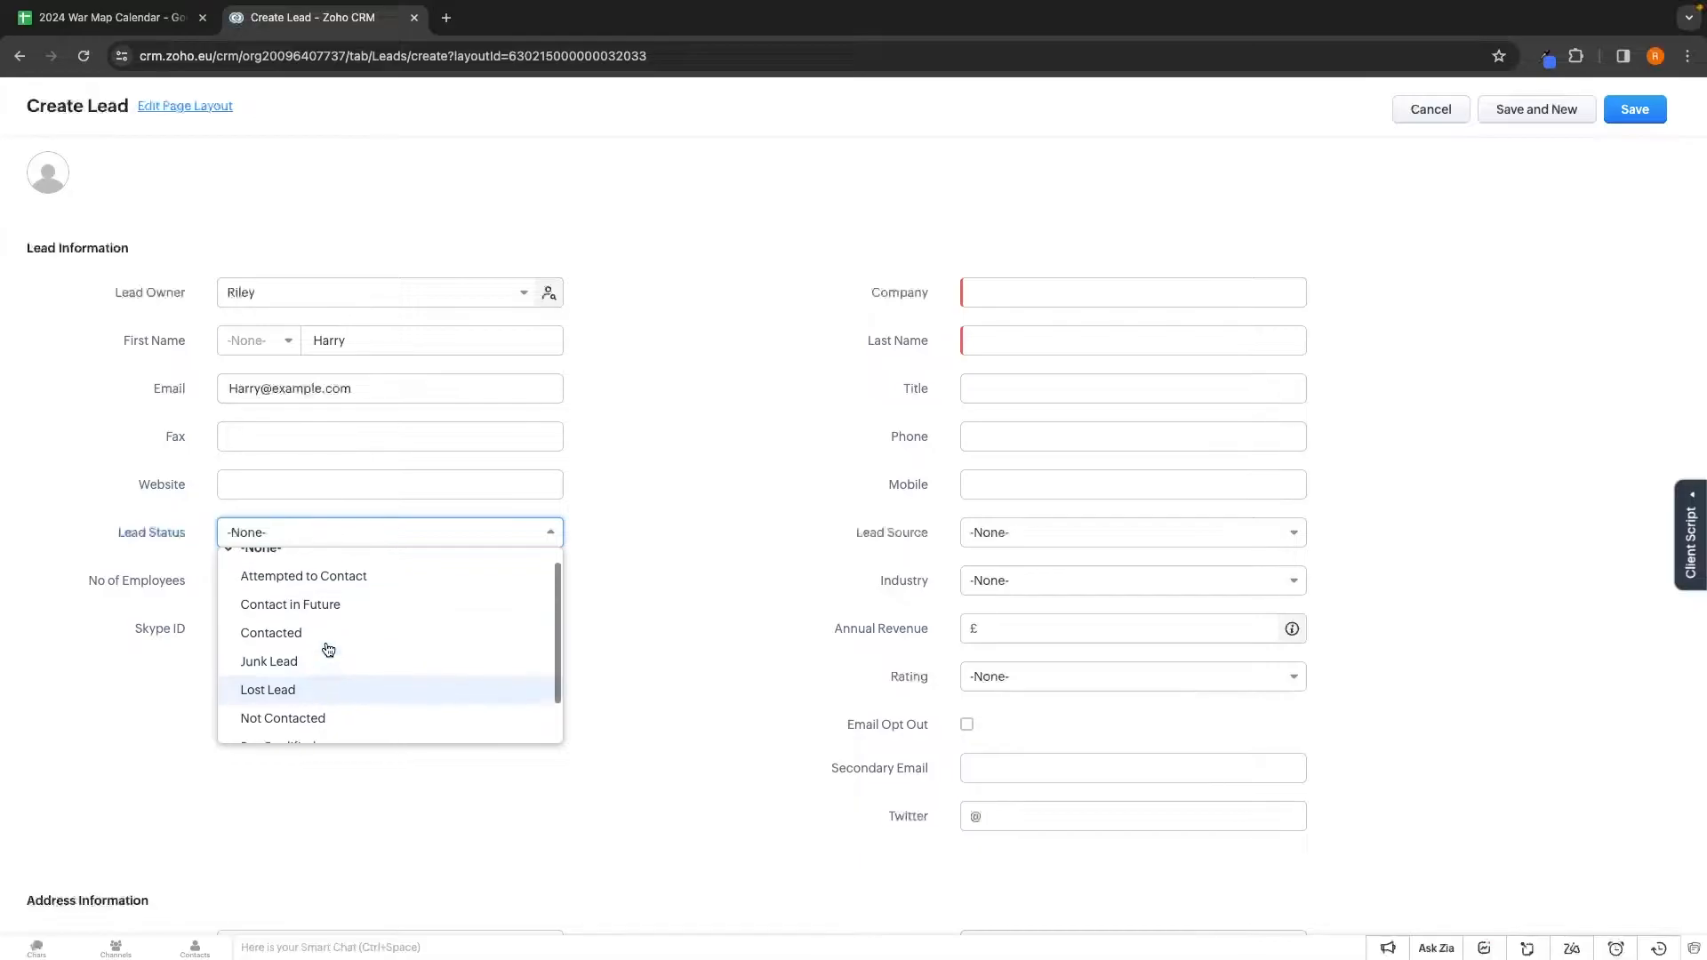
scroll(283, 682, down, 2)
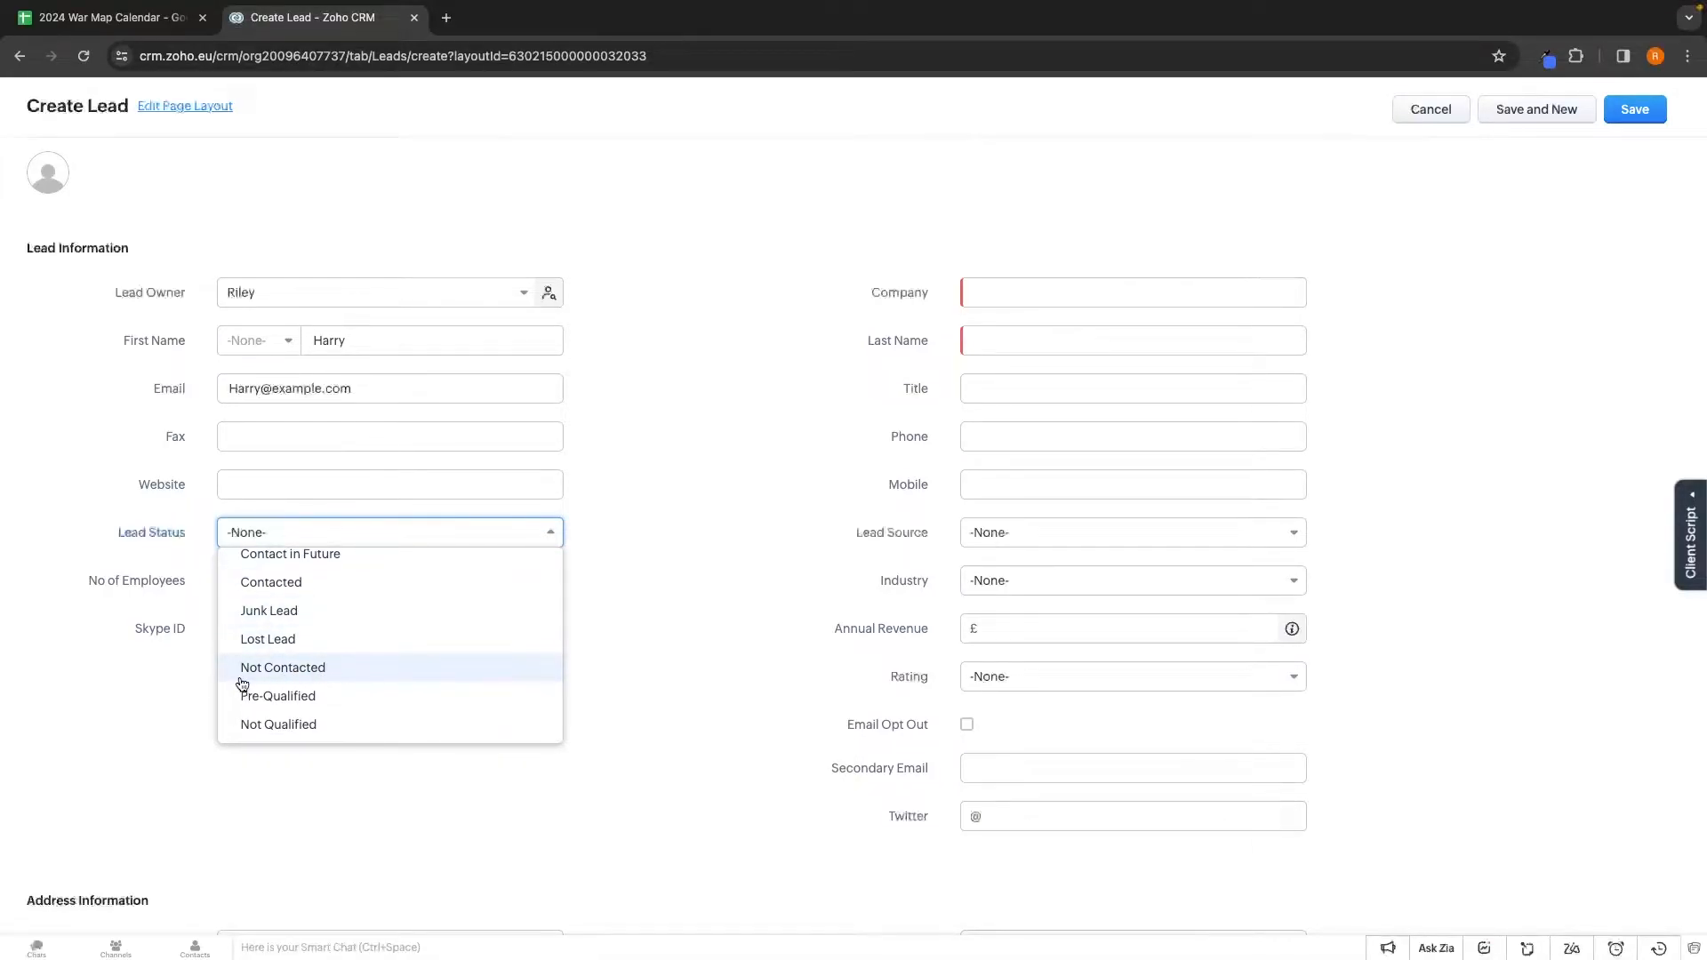
click(323, 673)
click(980, 306)
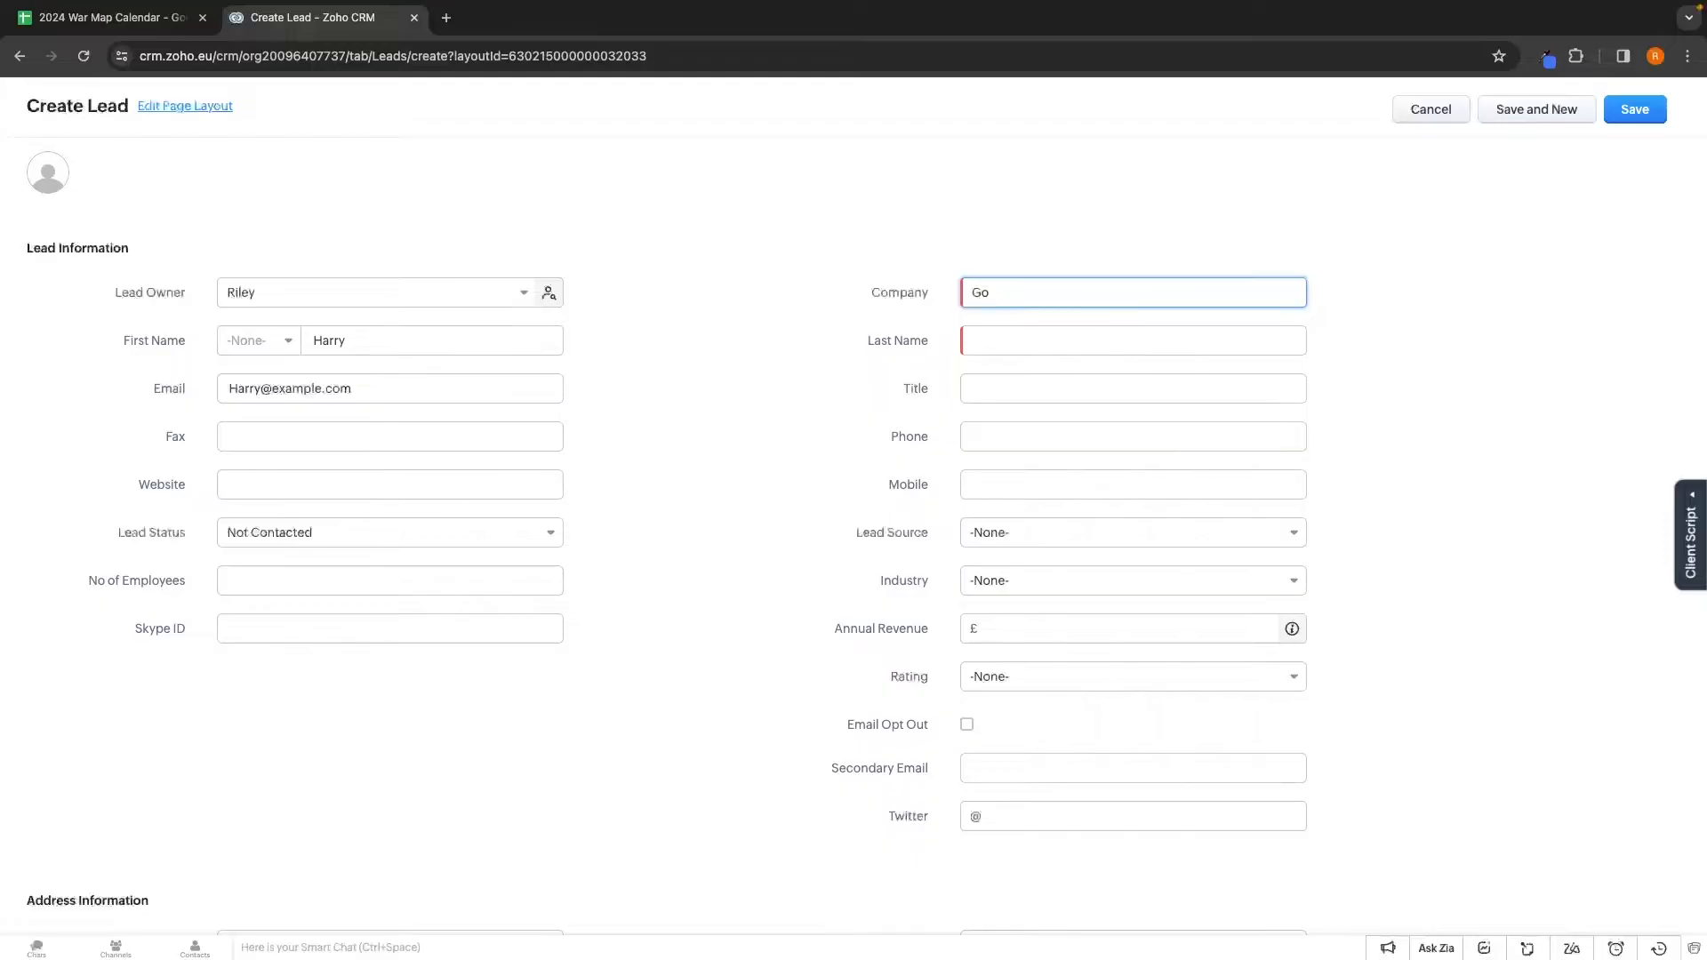
Fill in company Google and the lead's last name
click(918, 290)
drag(866, 340, 928, 341)
click(998, 339)
text(Example)
click(984, 384)
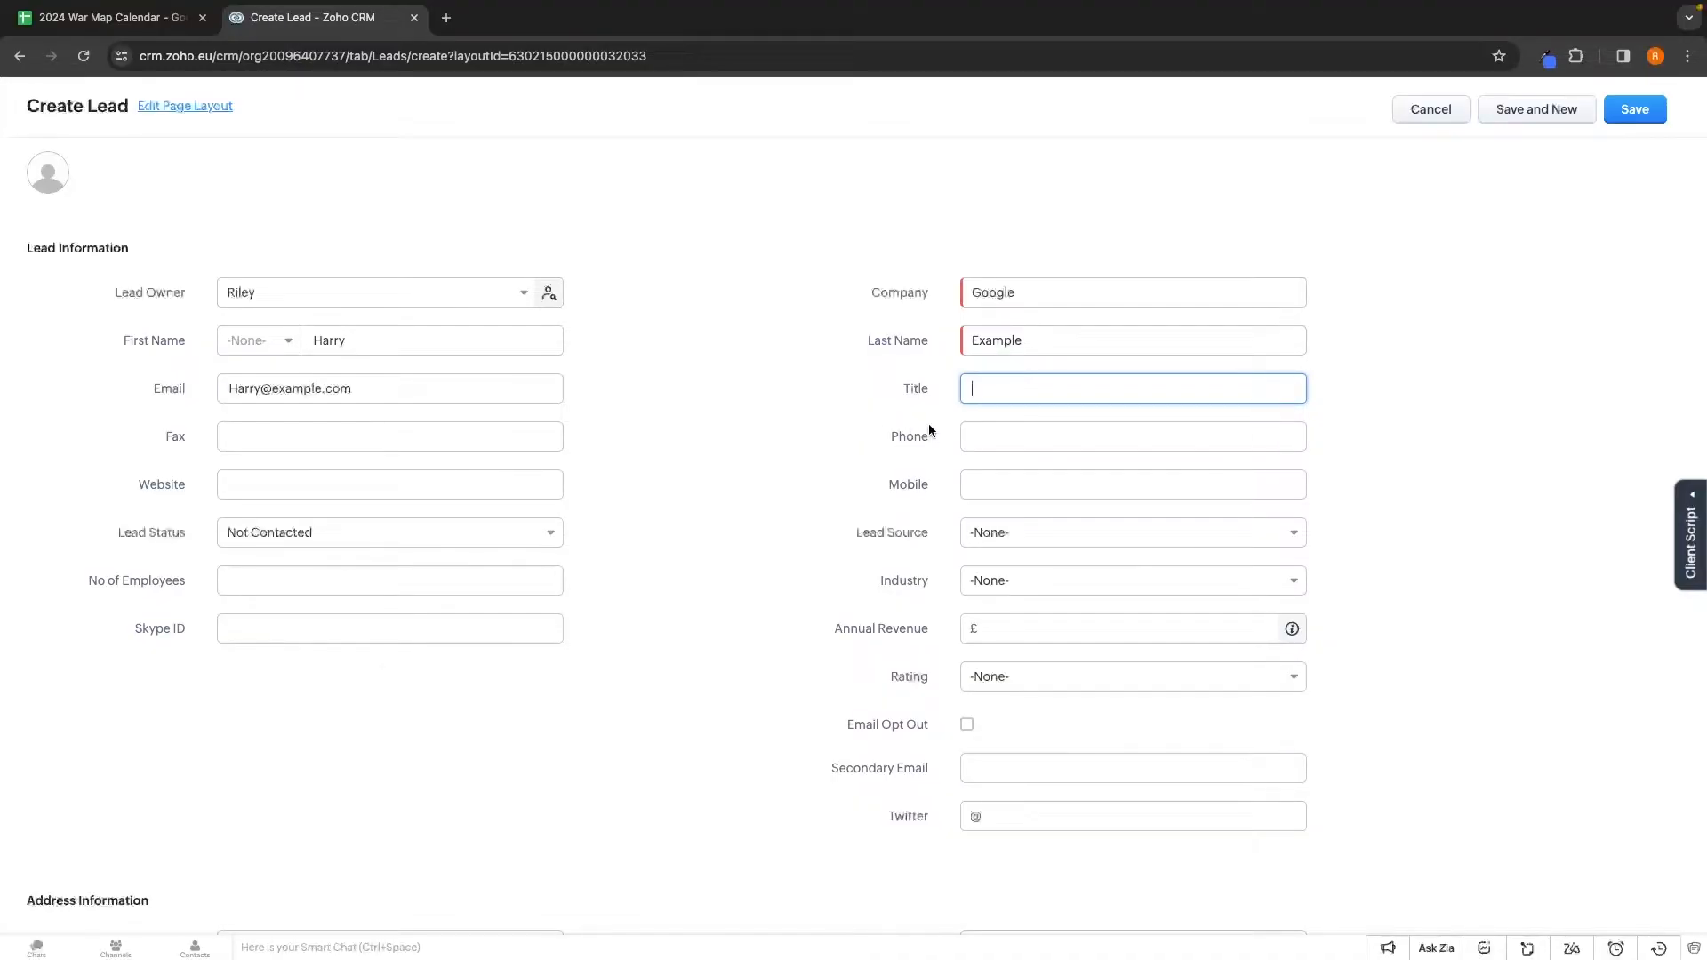
Set the lead source to Cold Call, leaving Industry unset
drag(856, 532, 929, 532)
click(1023, 541)
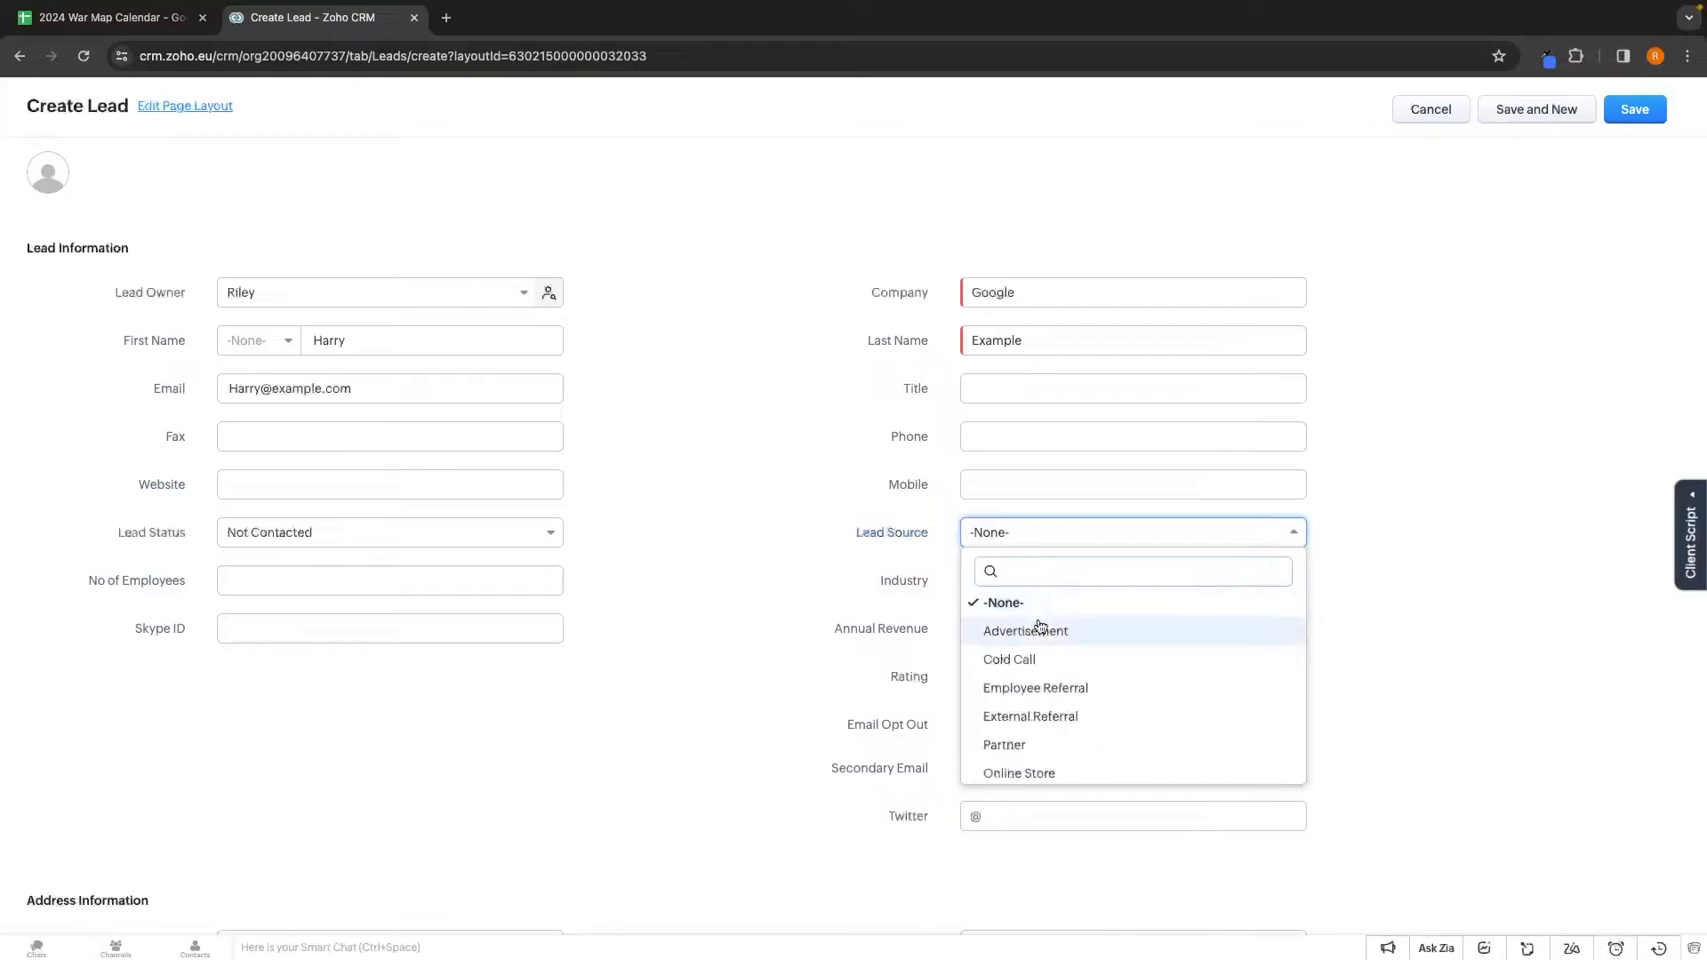
scroll(1041, 632, down, 5)
scroll(1041, 632, down, 4)
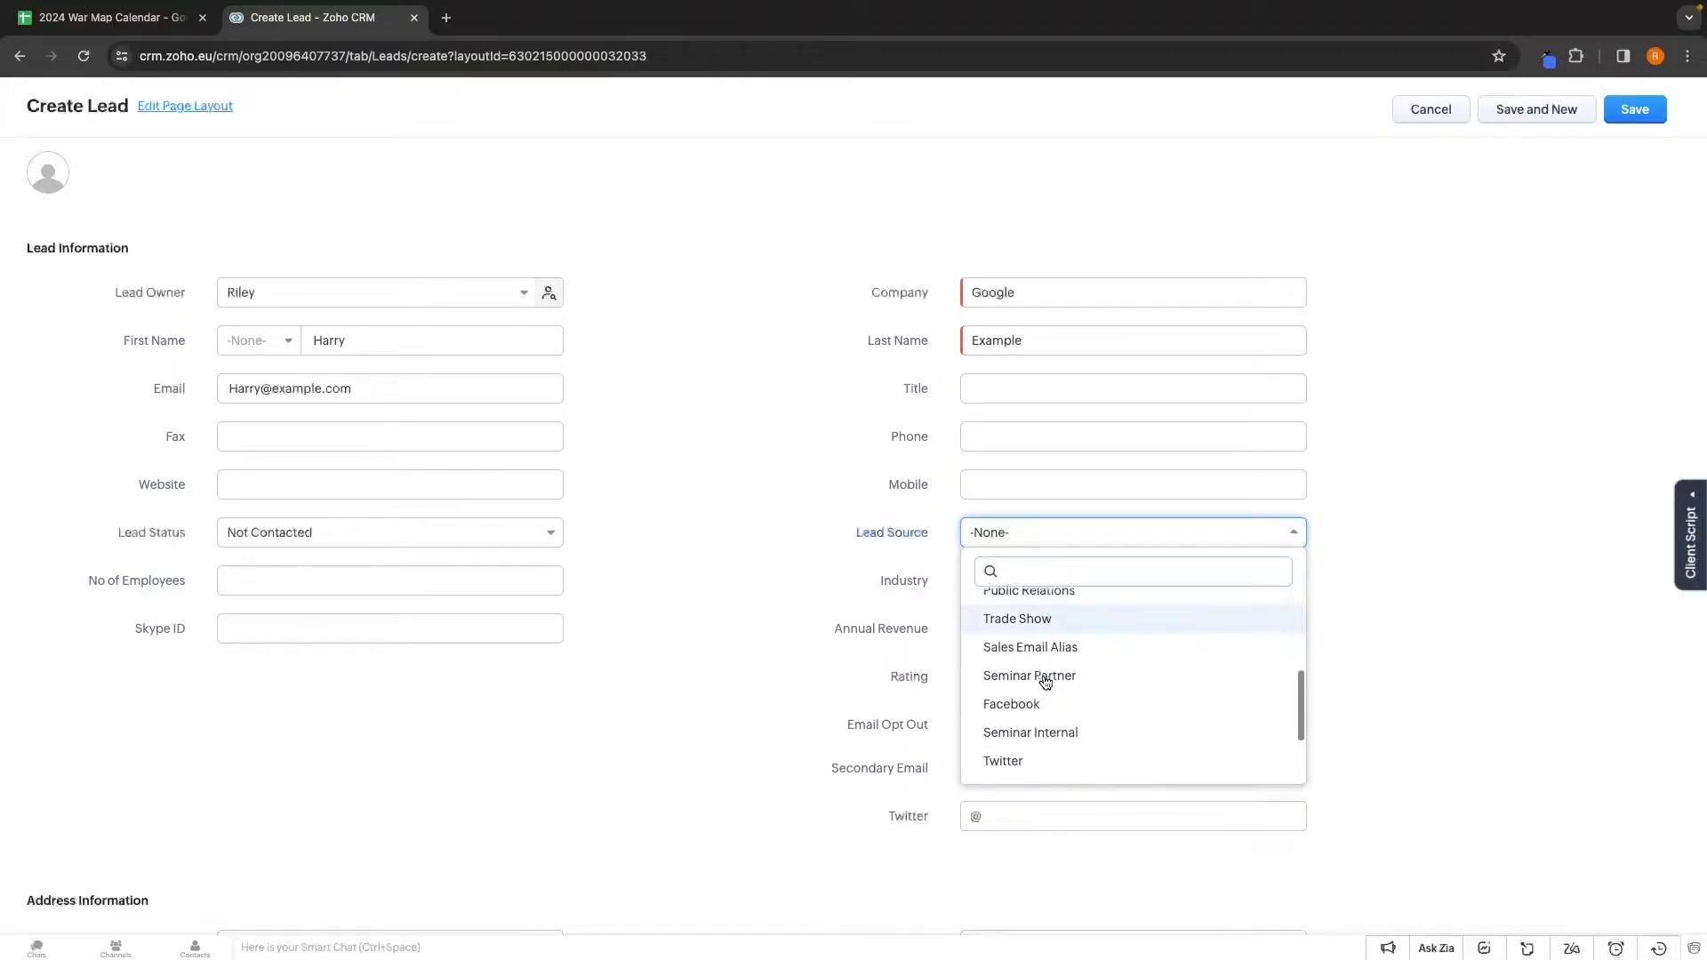
scroll(1043, 676, up, 9)
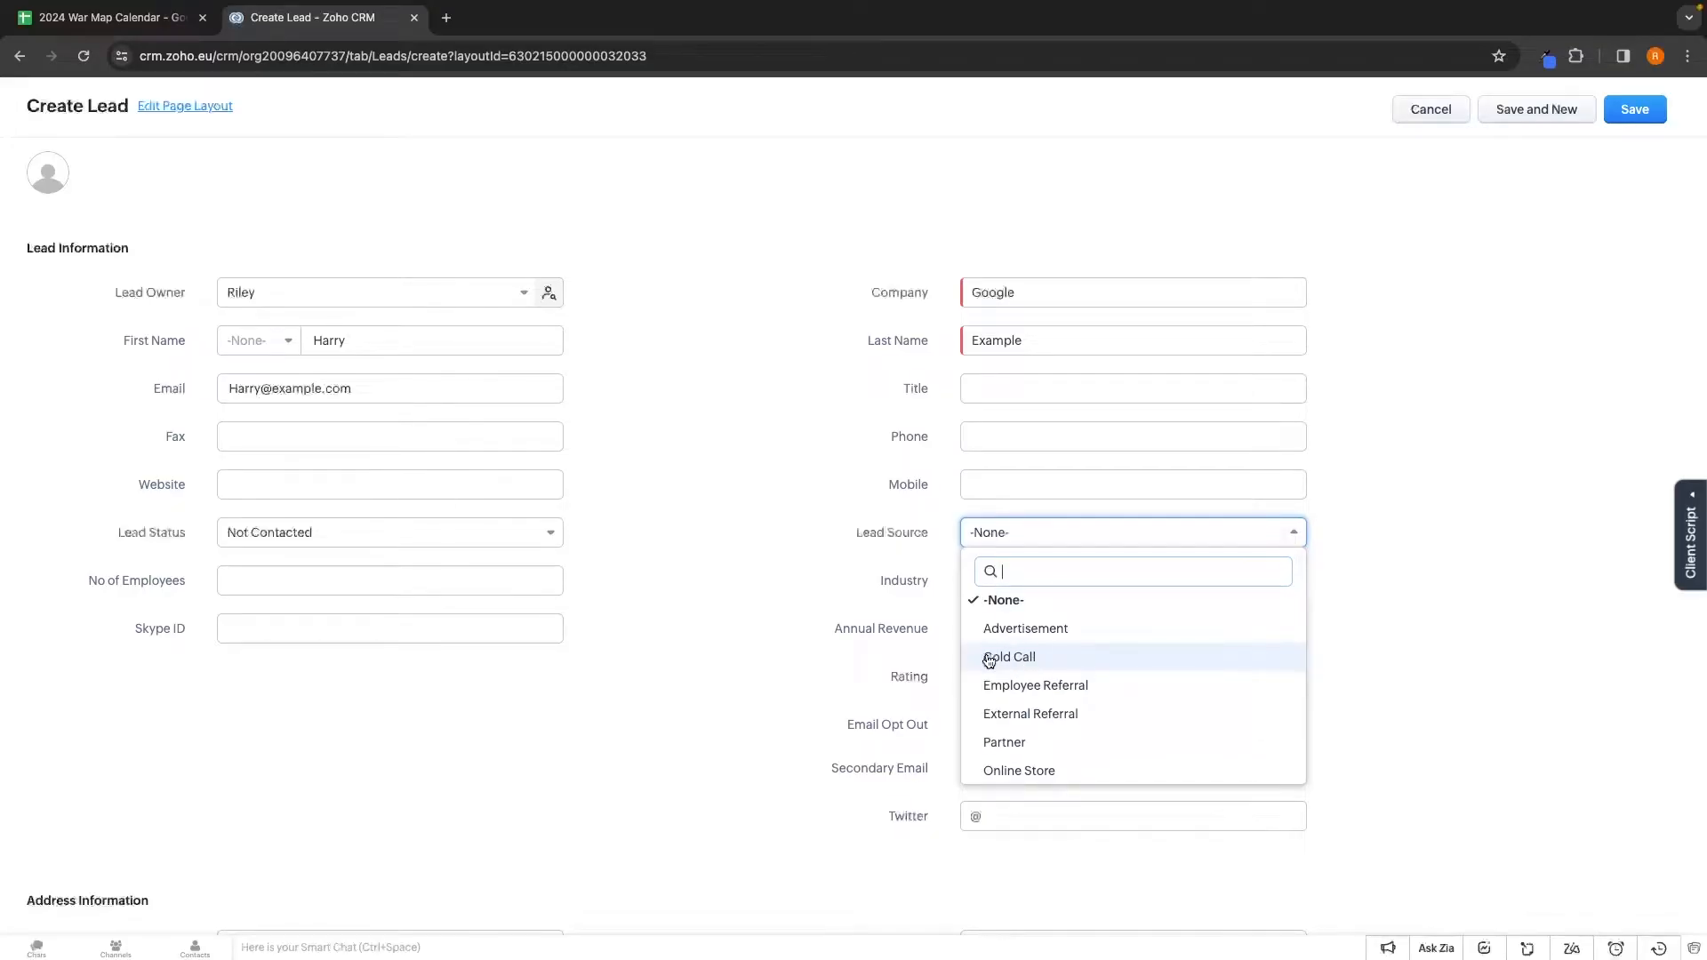
click(1000, 663)
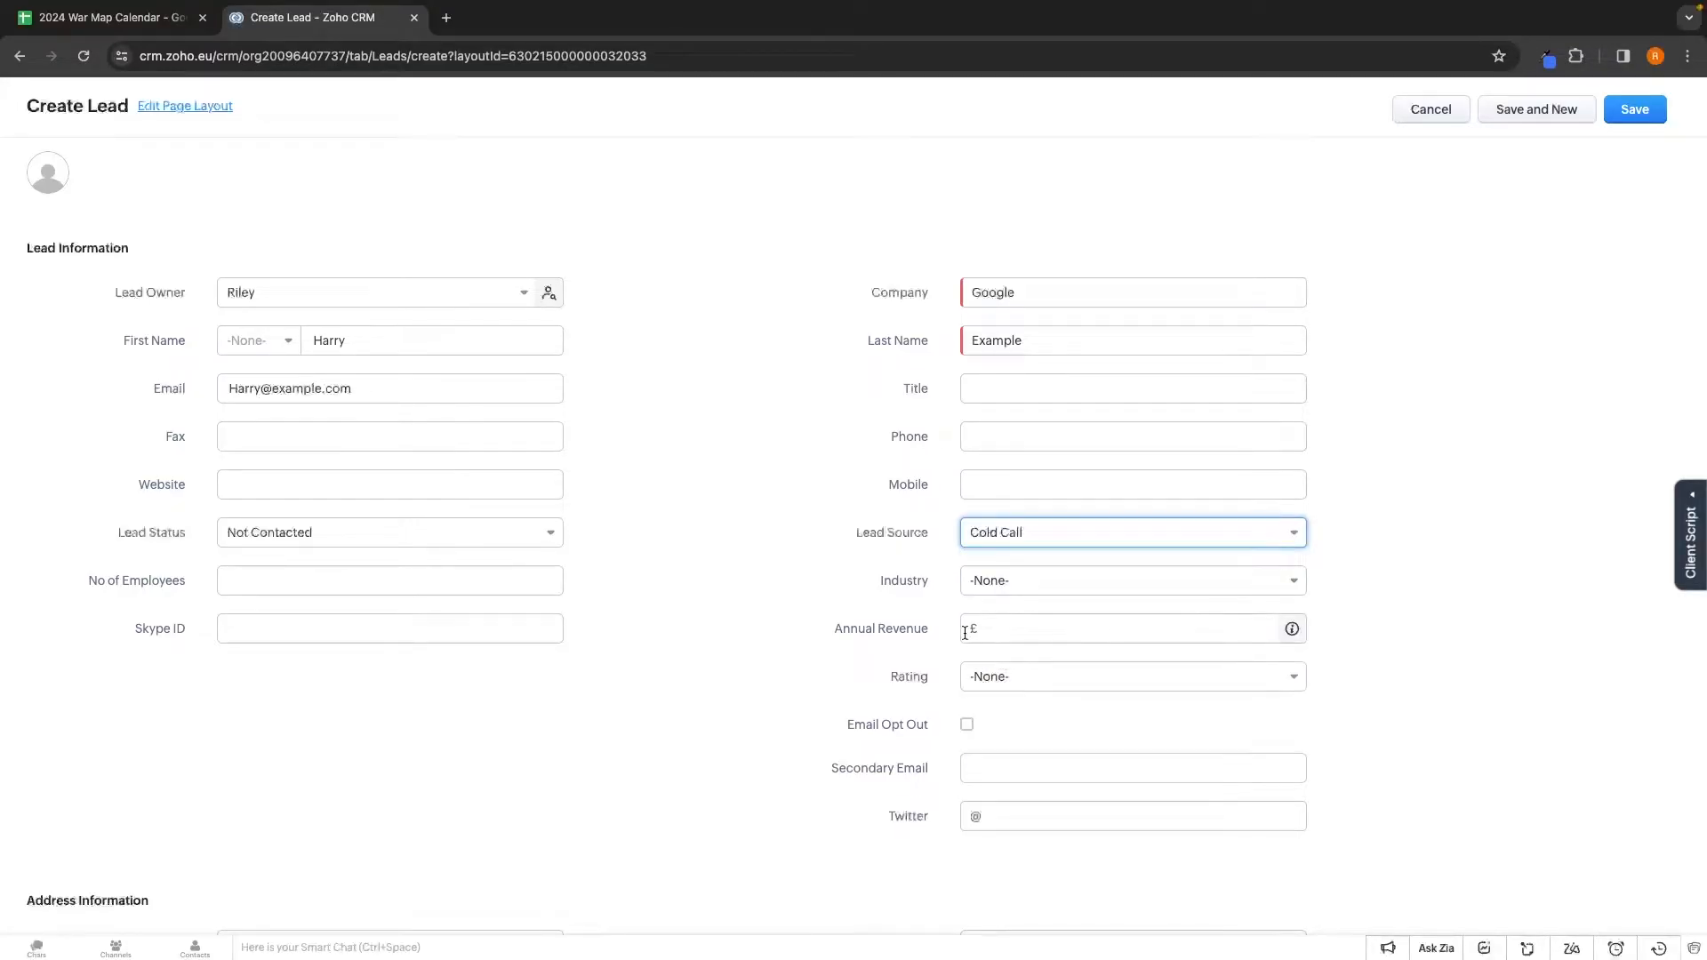
drag(880, 585, 932, 584)
click(999, 580)
scroll(1029, 716, down, 3)
scroll(1029, 719, down, 3)
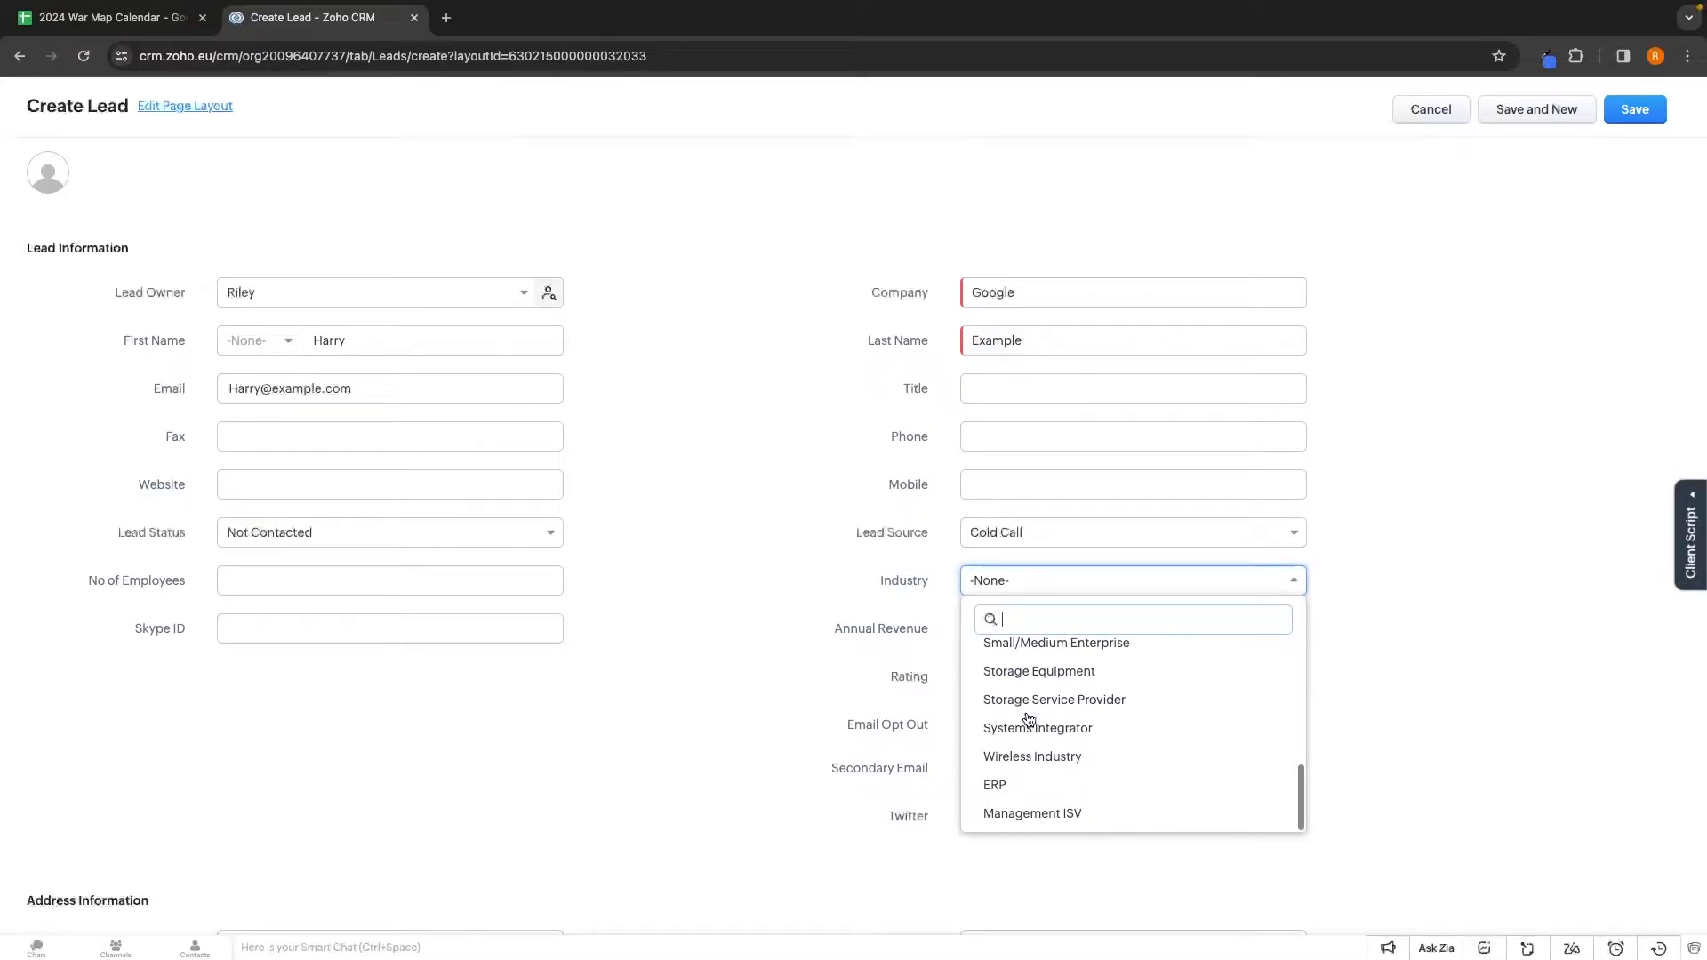
click(857, 691)
Enter annual revenue £100000 and set the rating to Active
click(996, 632)
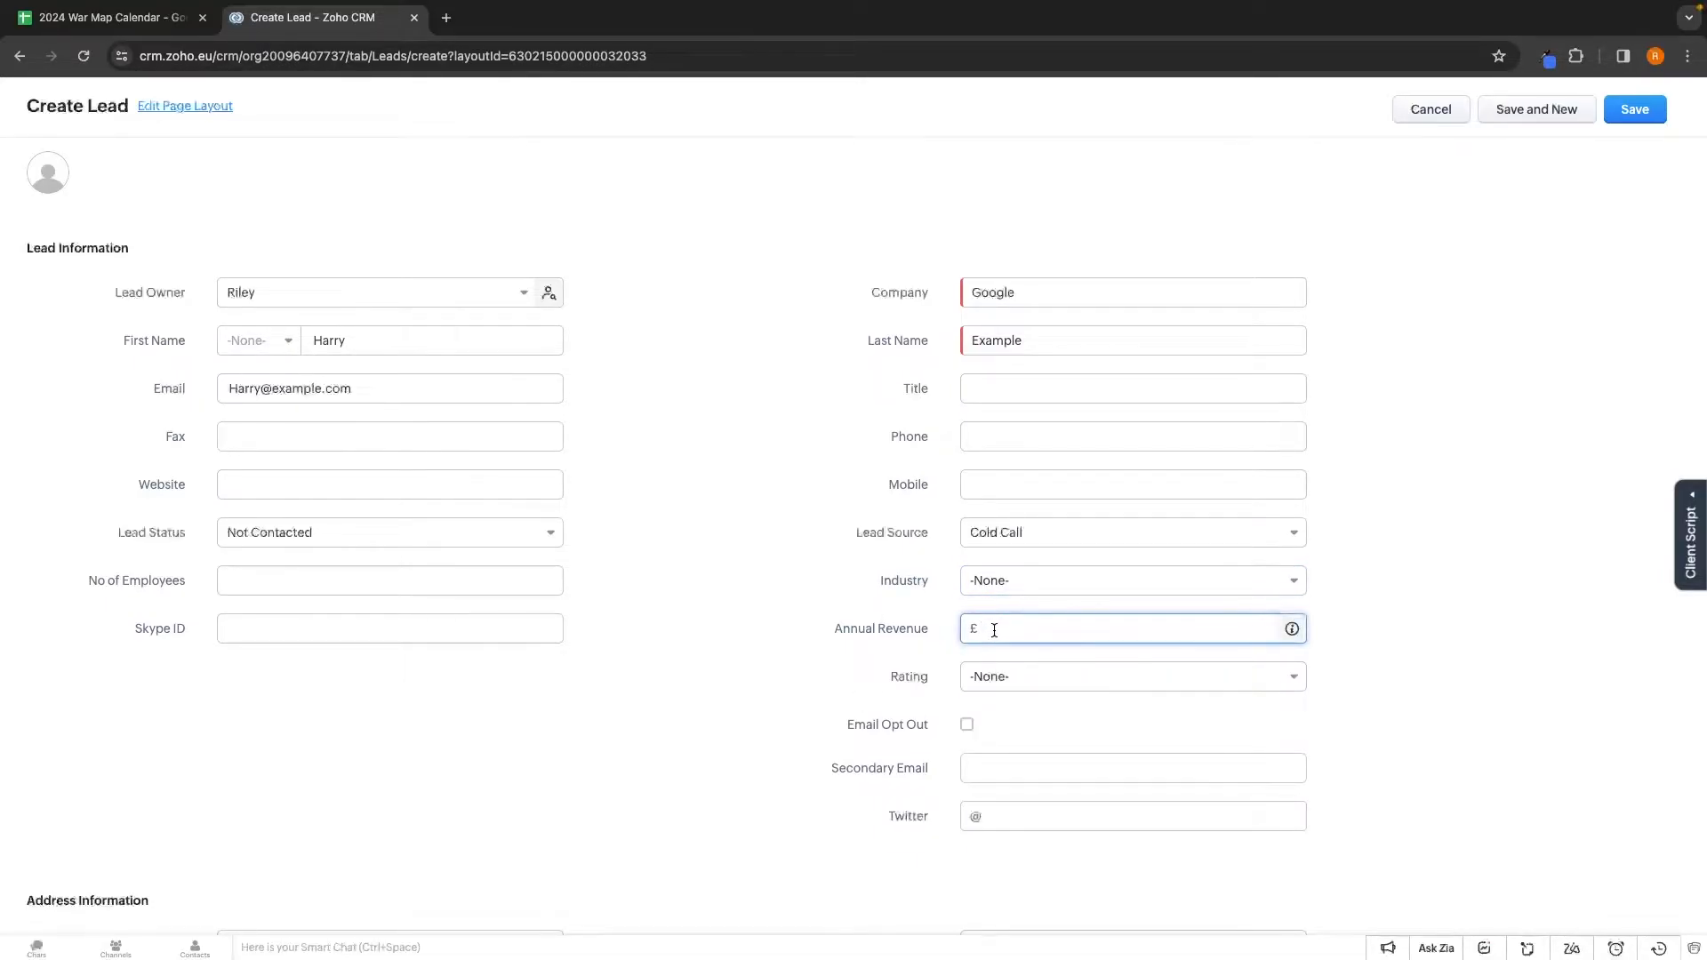
text(100000)
double_click(926, 677)
click(1007, 681)
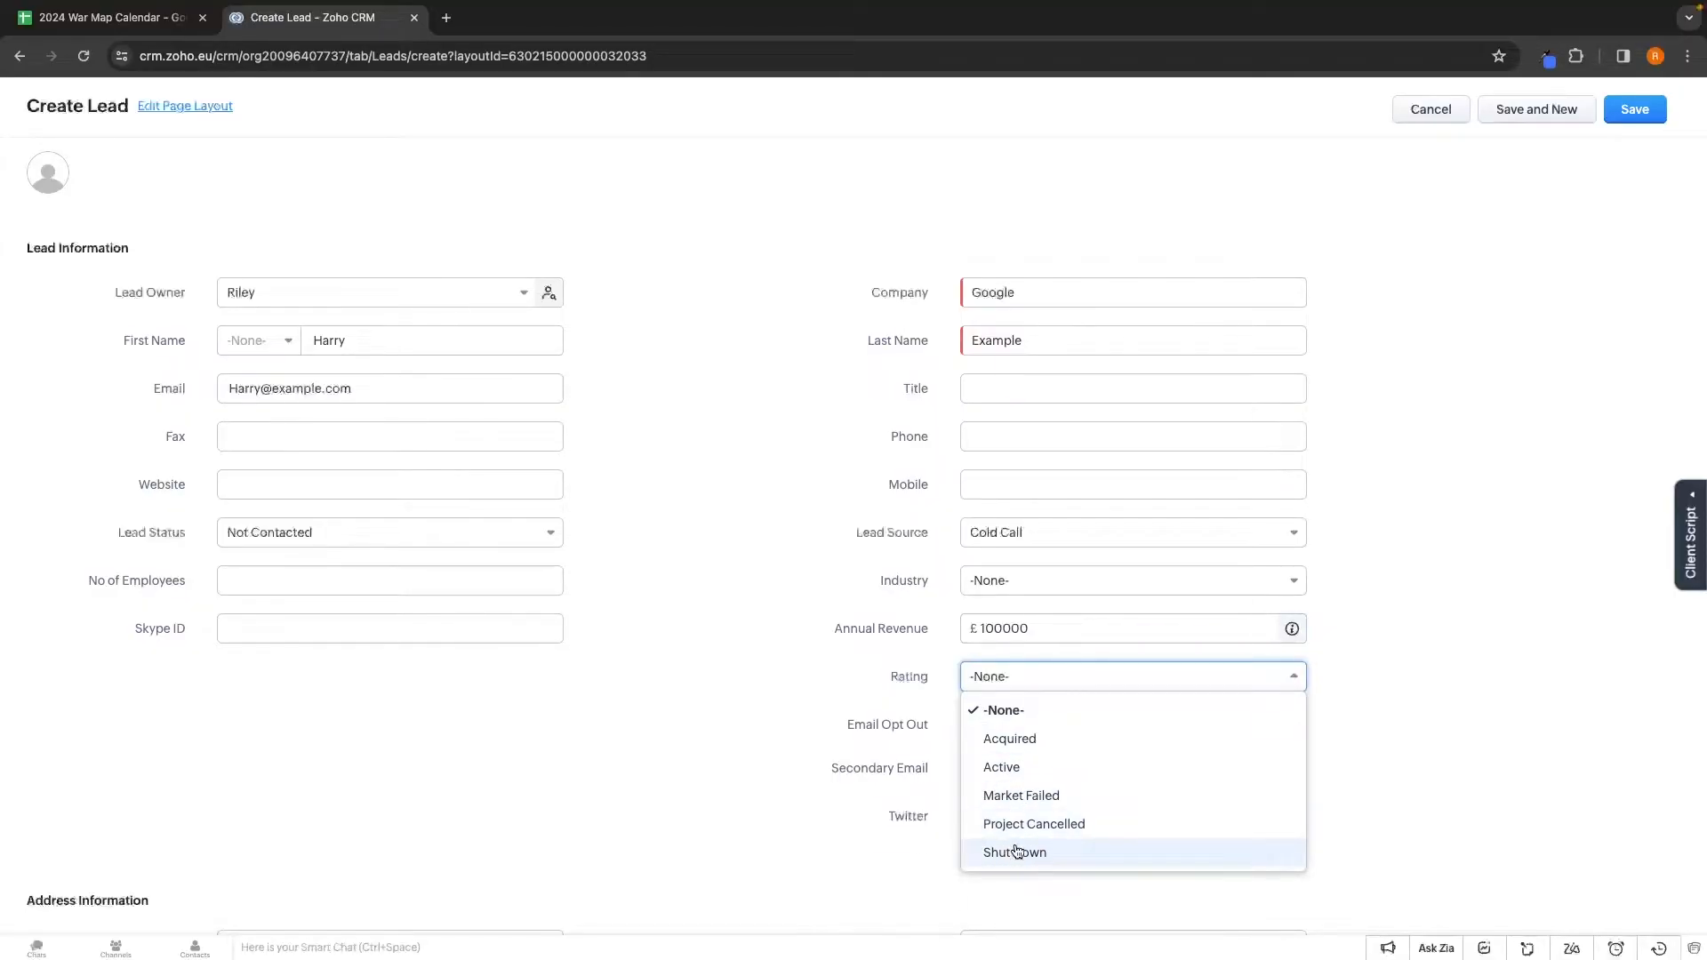
click(1013, 770)
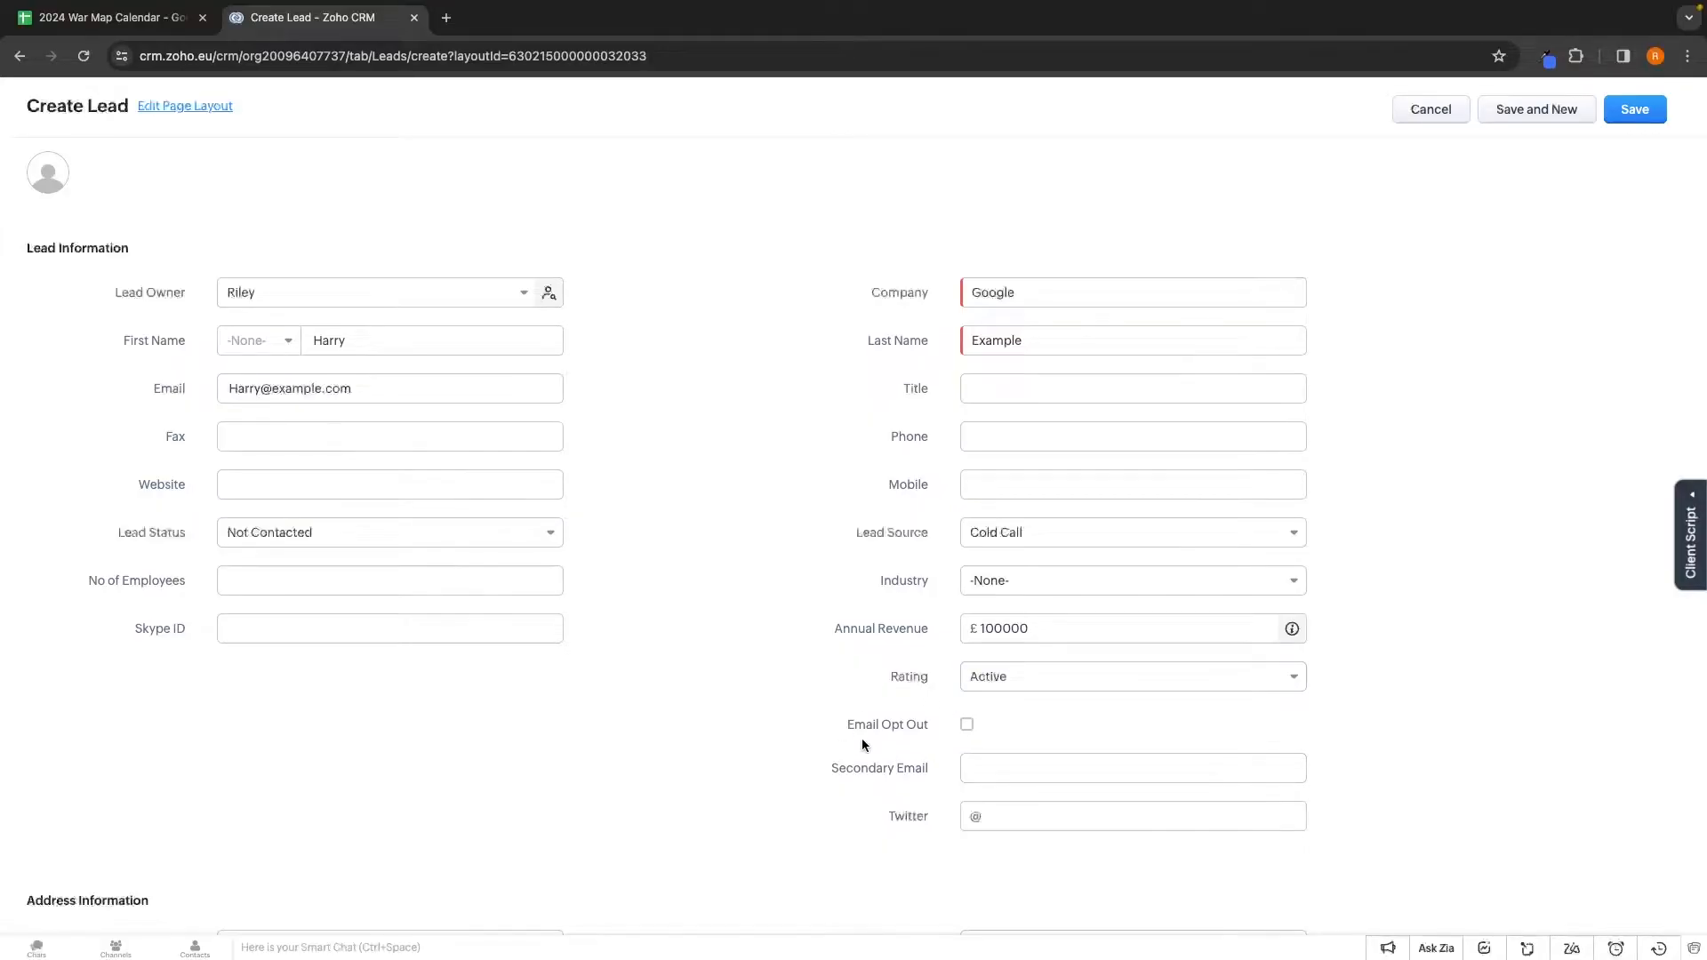
Scroll through the completed lead form to review every section
scroll(936, 804, down, 2)
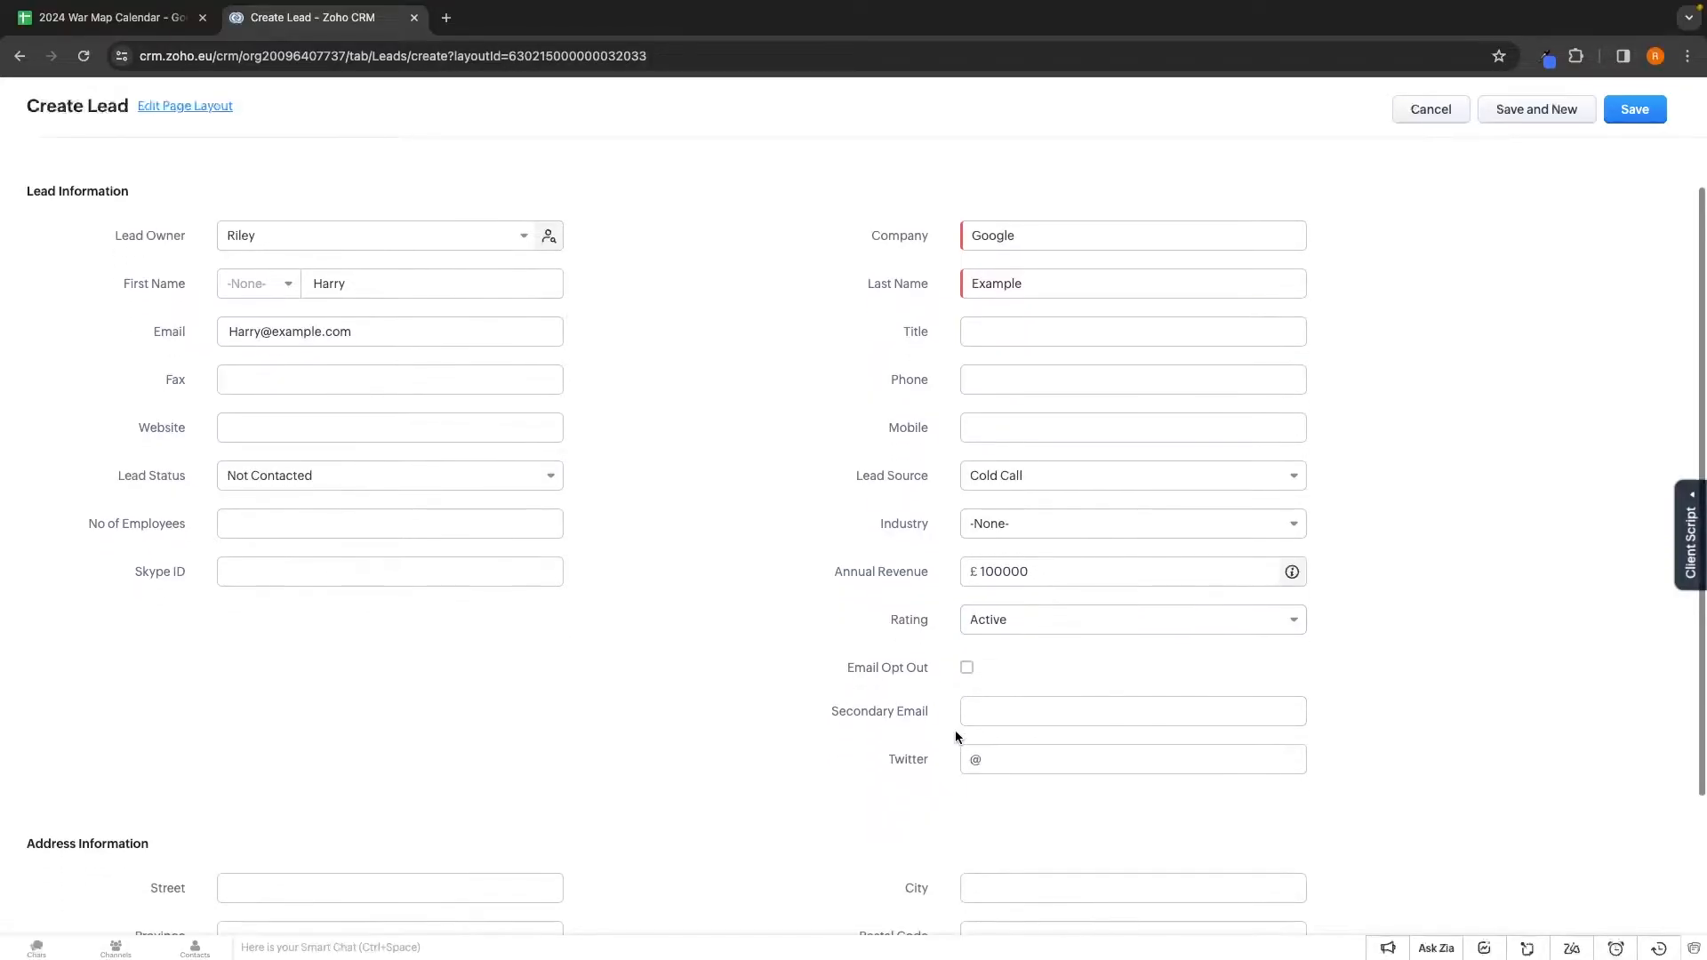
scroll(724, 715, up, 3)
scroll(726, 714, down, 5)
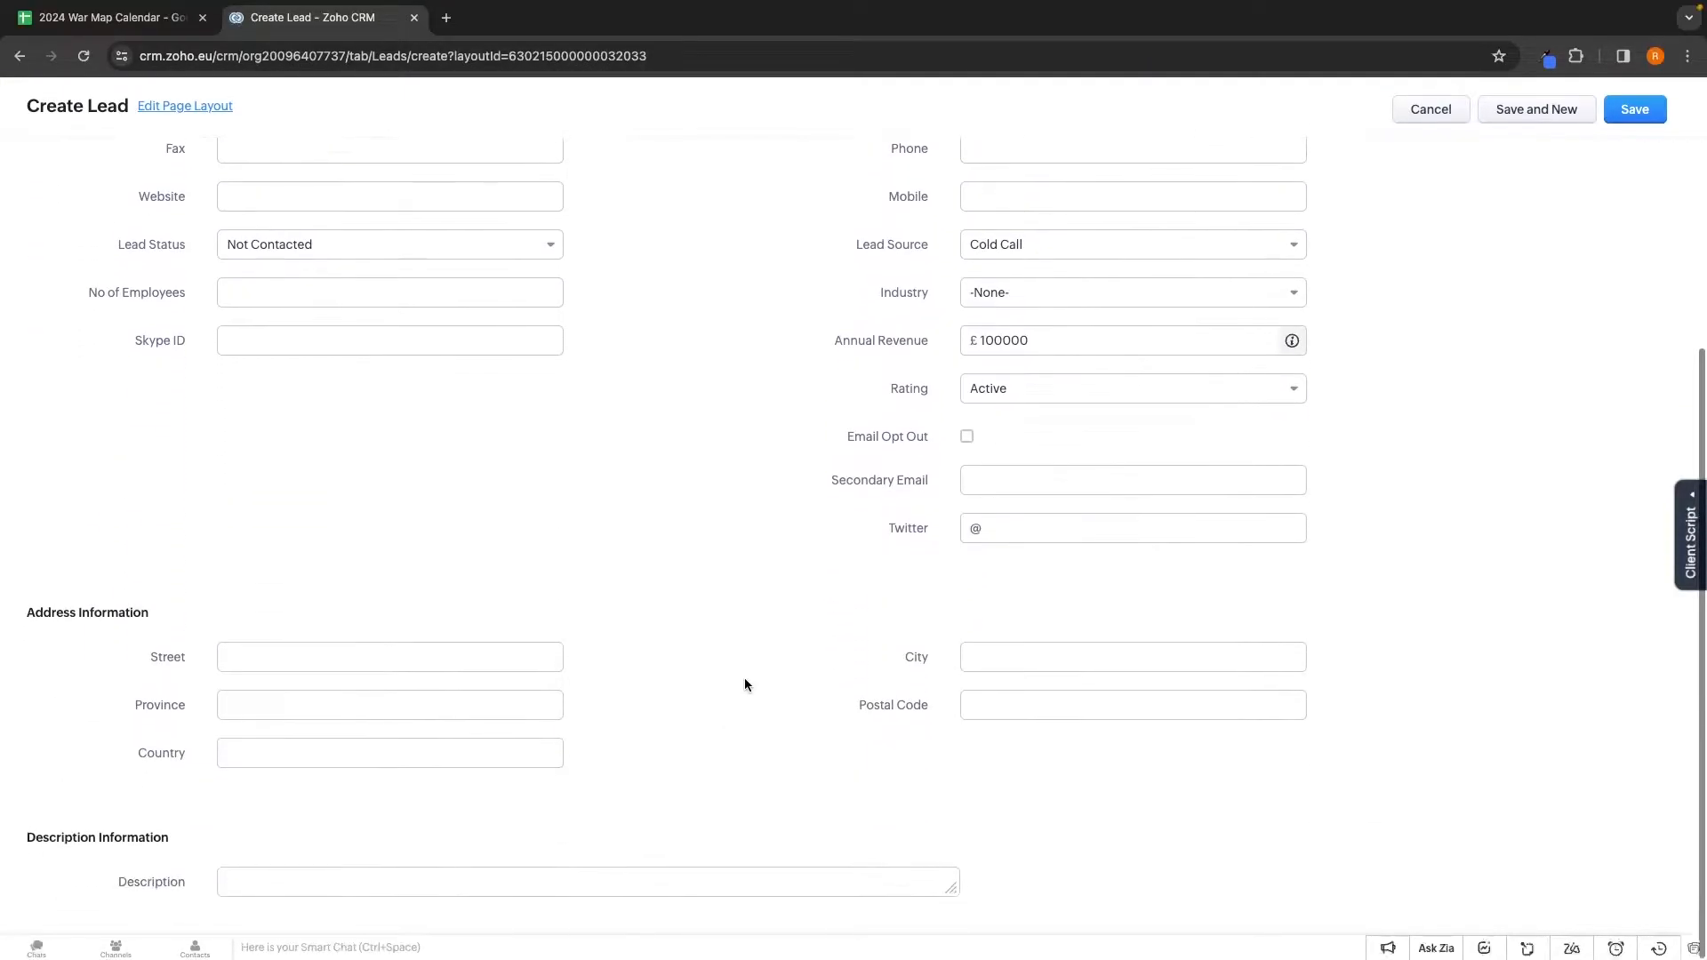
drag(25, 614, 162, 612)
click(303, 630)
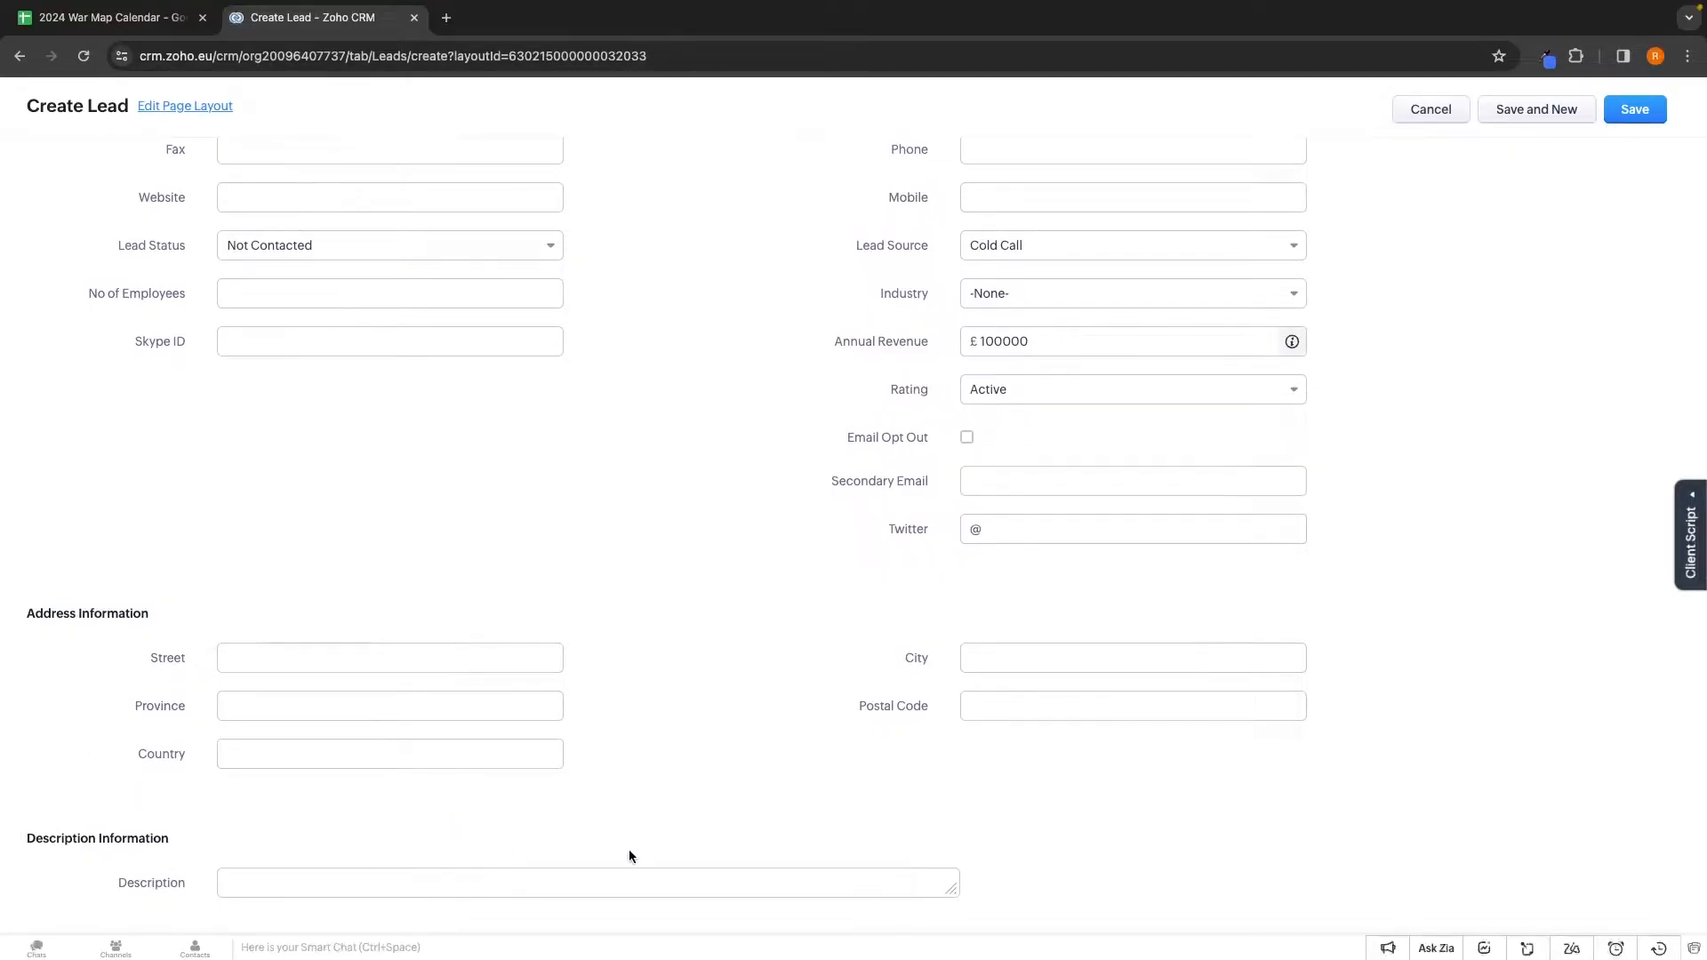
scroll(726, 687, up, 4)
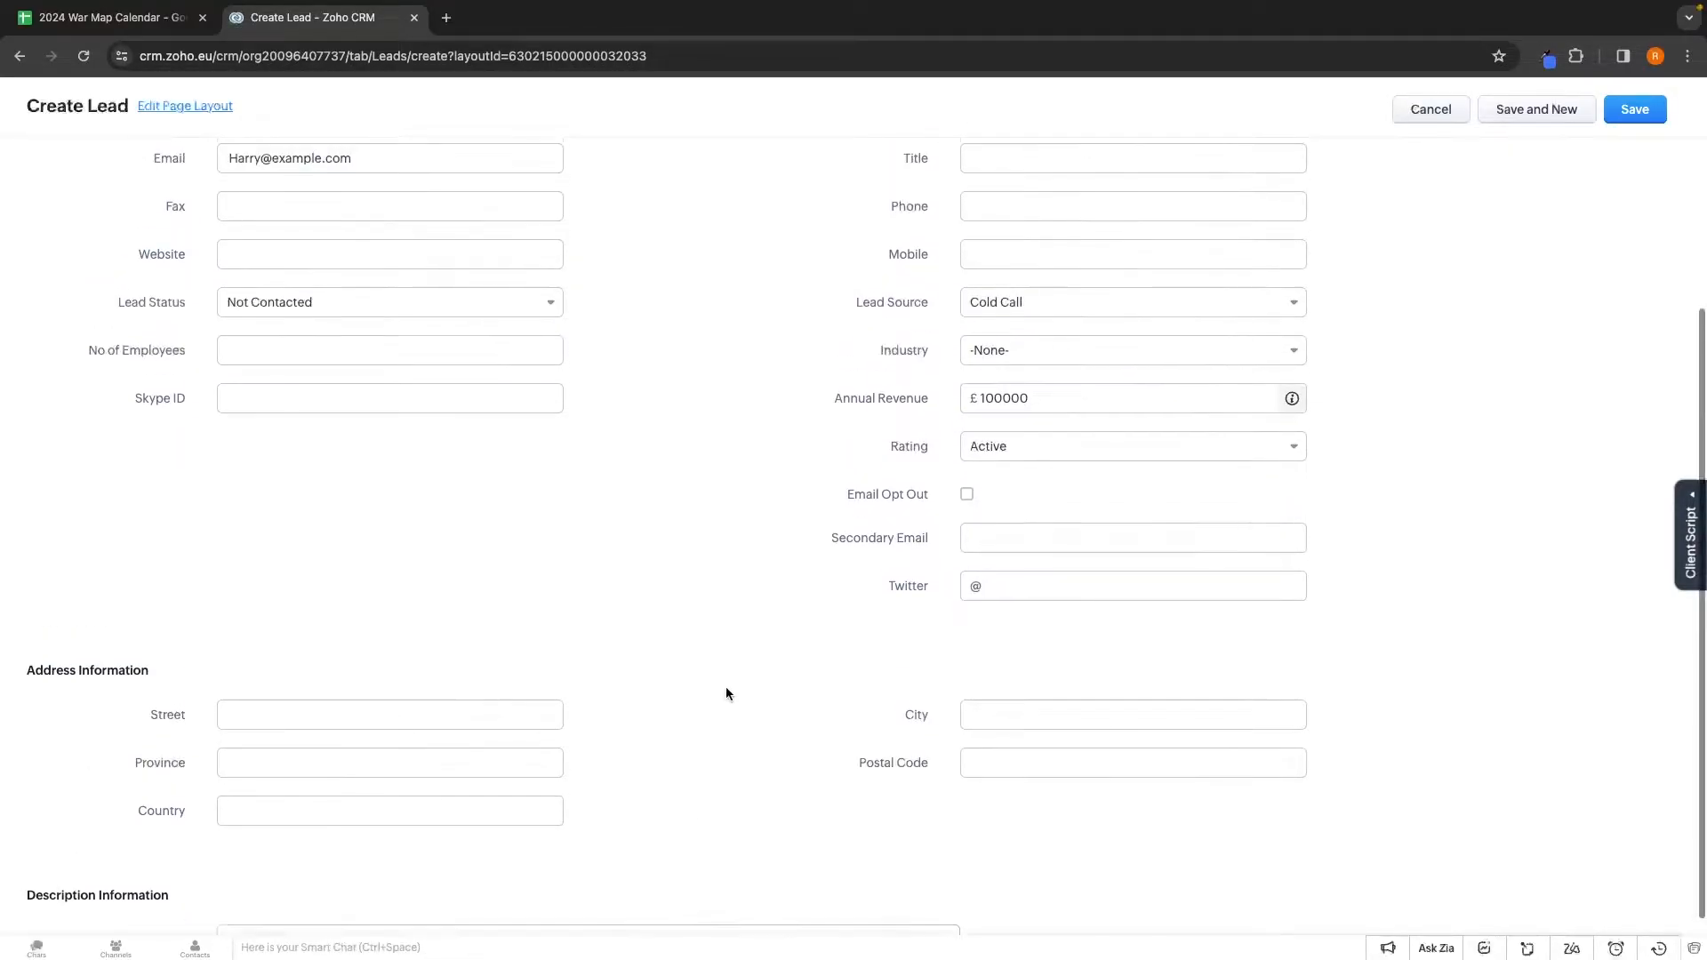
scroll(981, 291, up, 2)
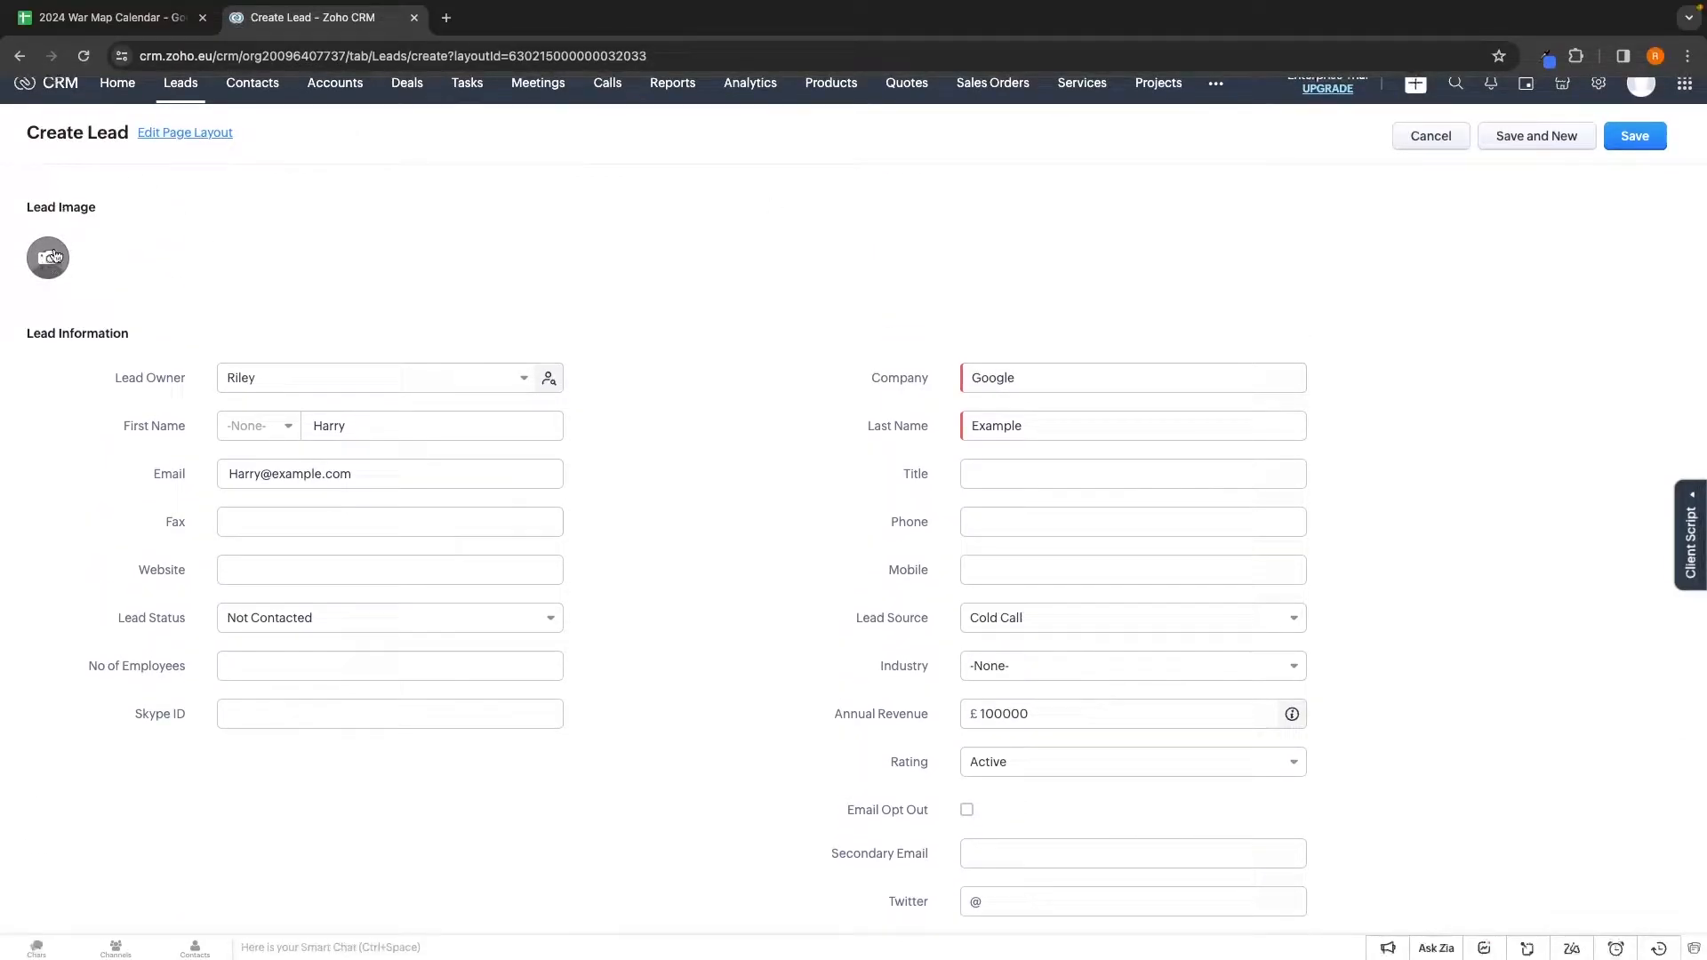
Save the Google lead, then list all leads at 50 records per page
click(1652, 137)
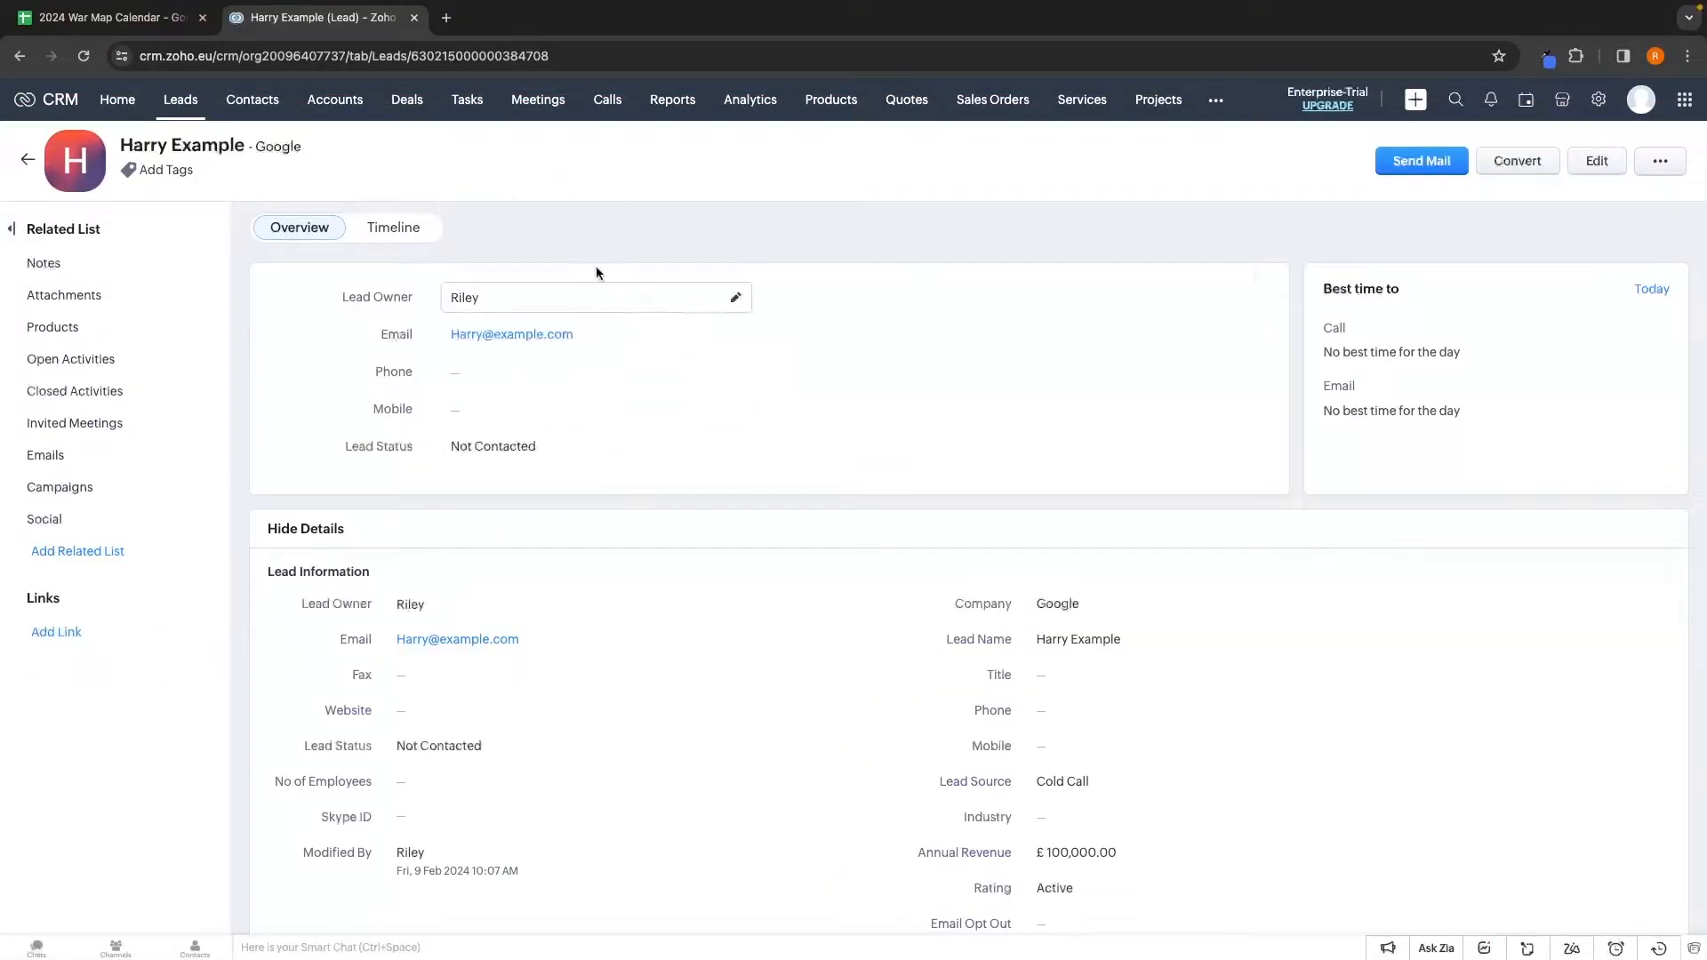
click(28, 162)
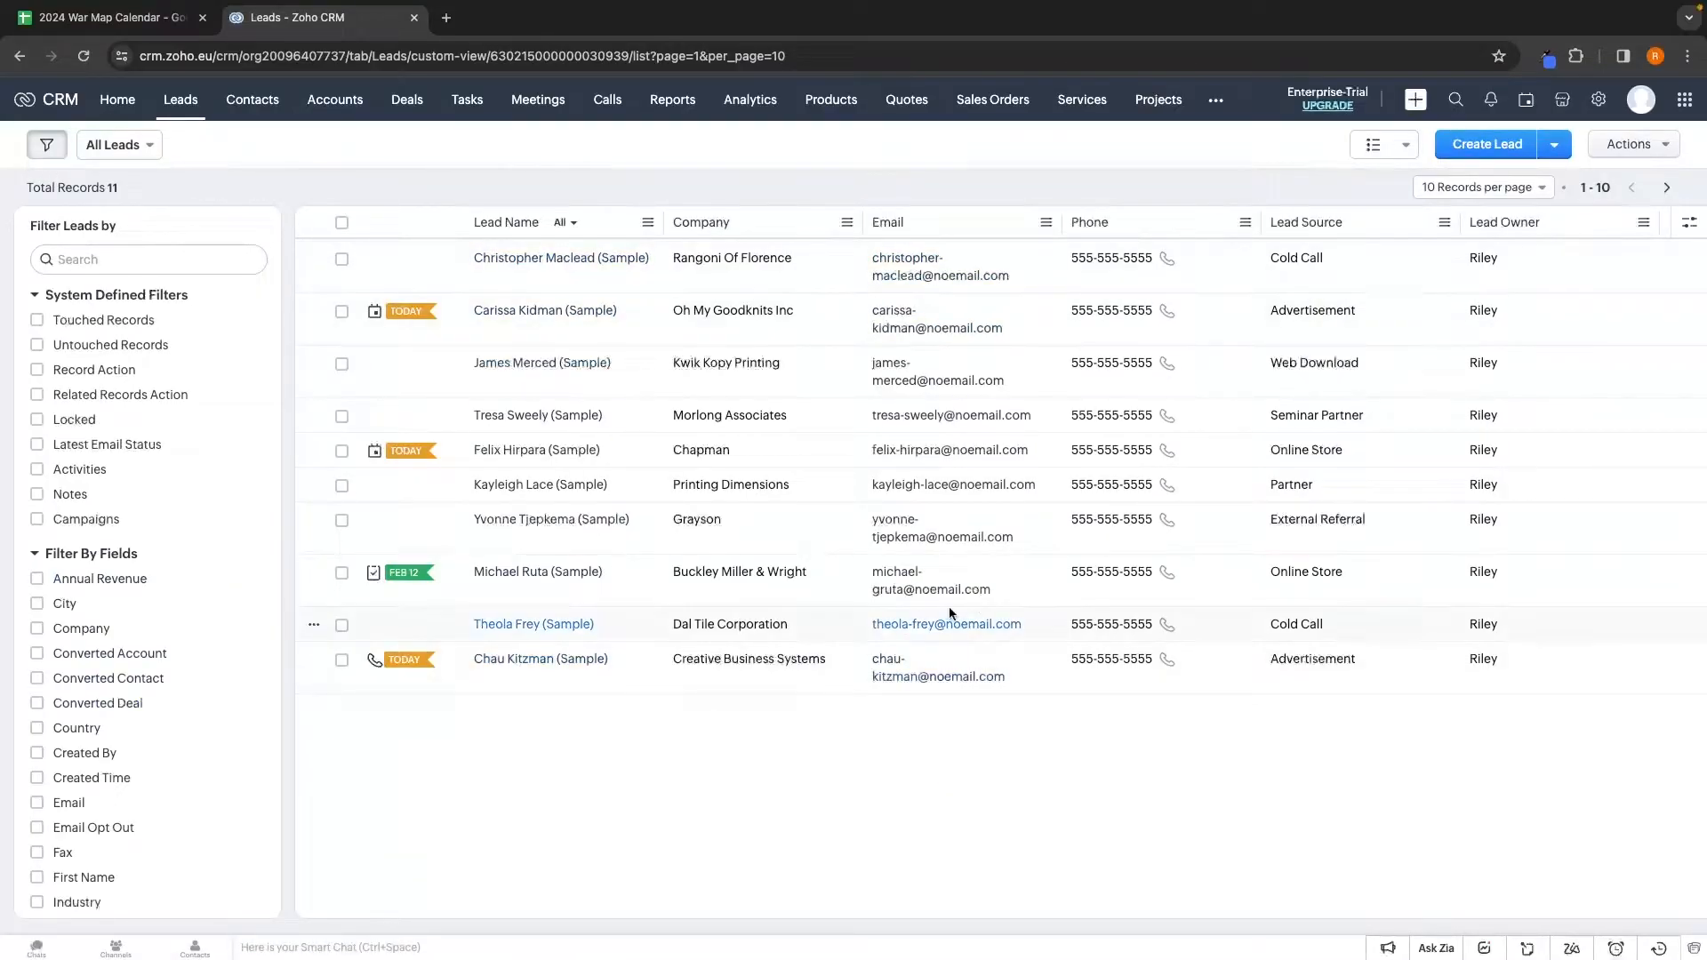
click(1432, 196)
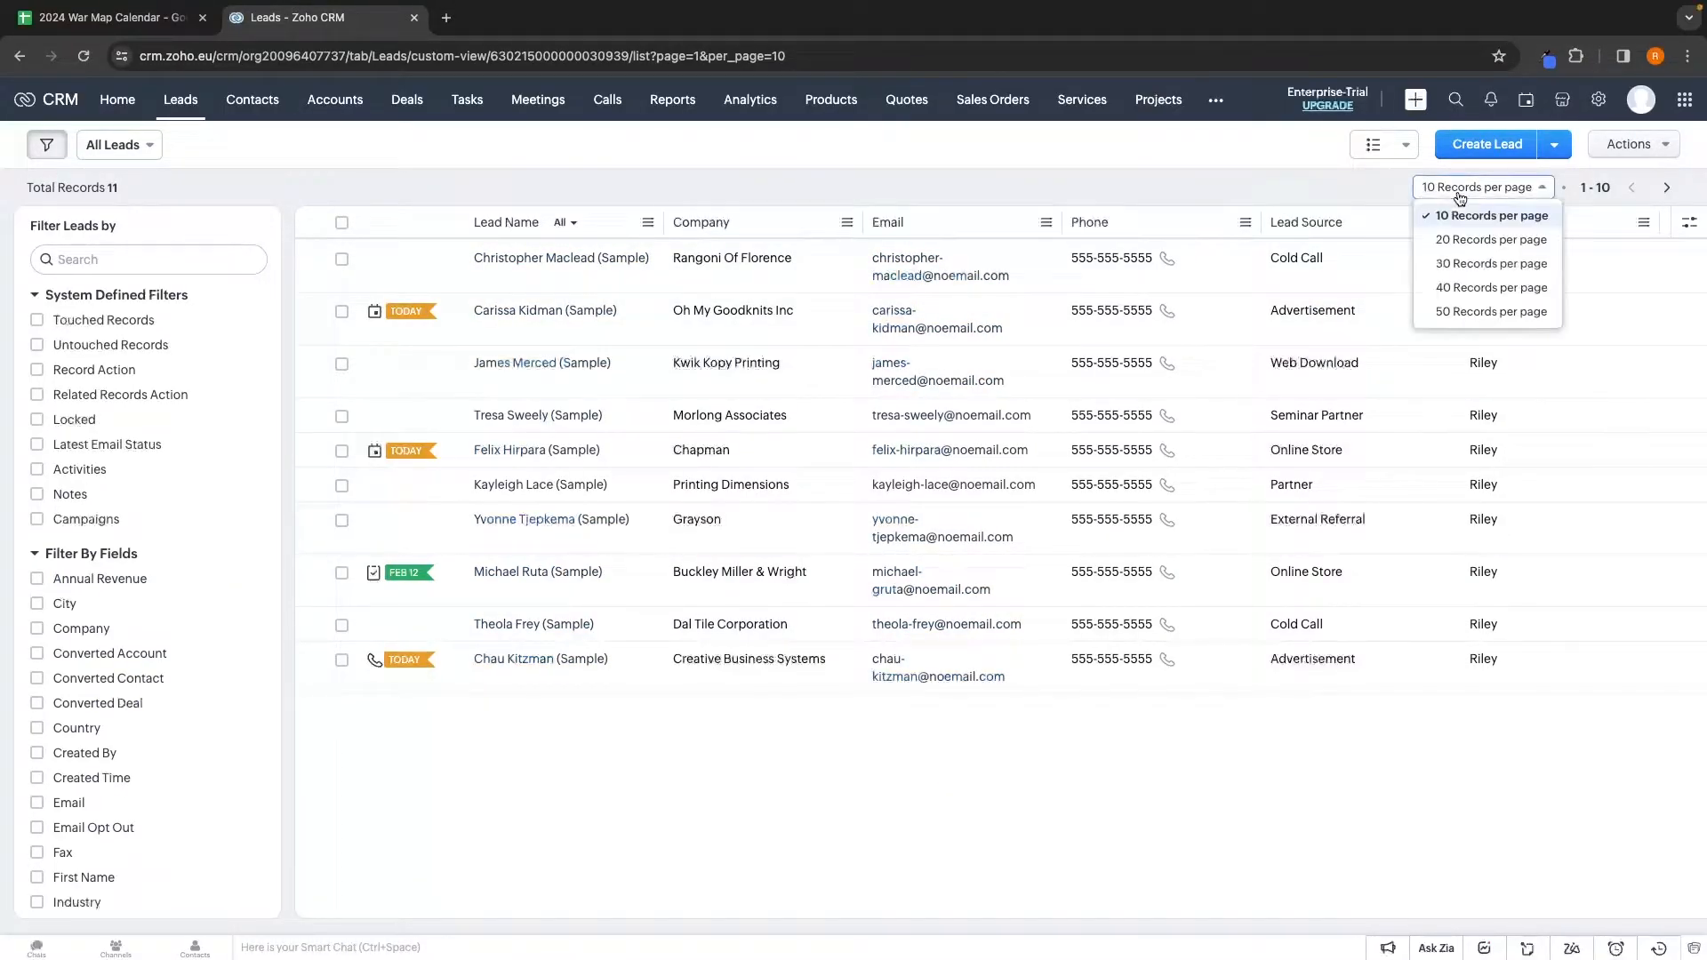
click(1457, 304)
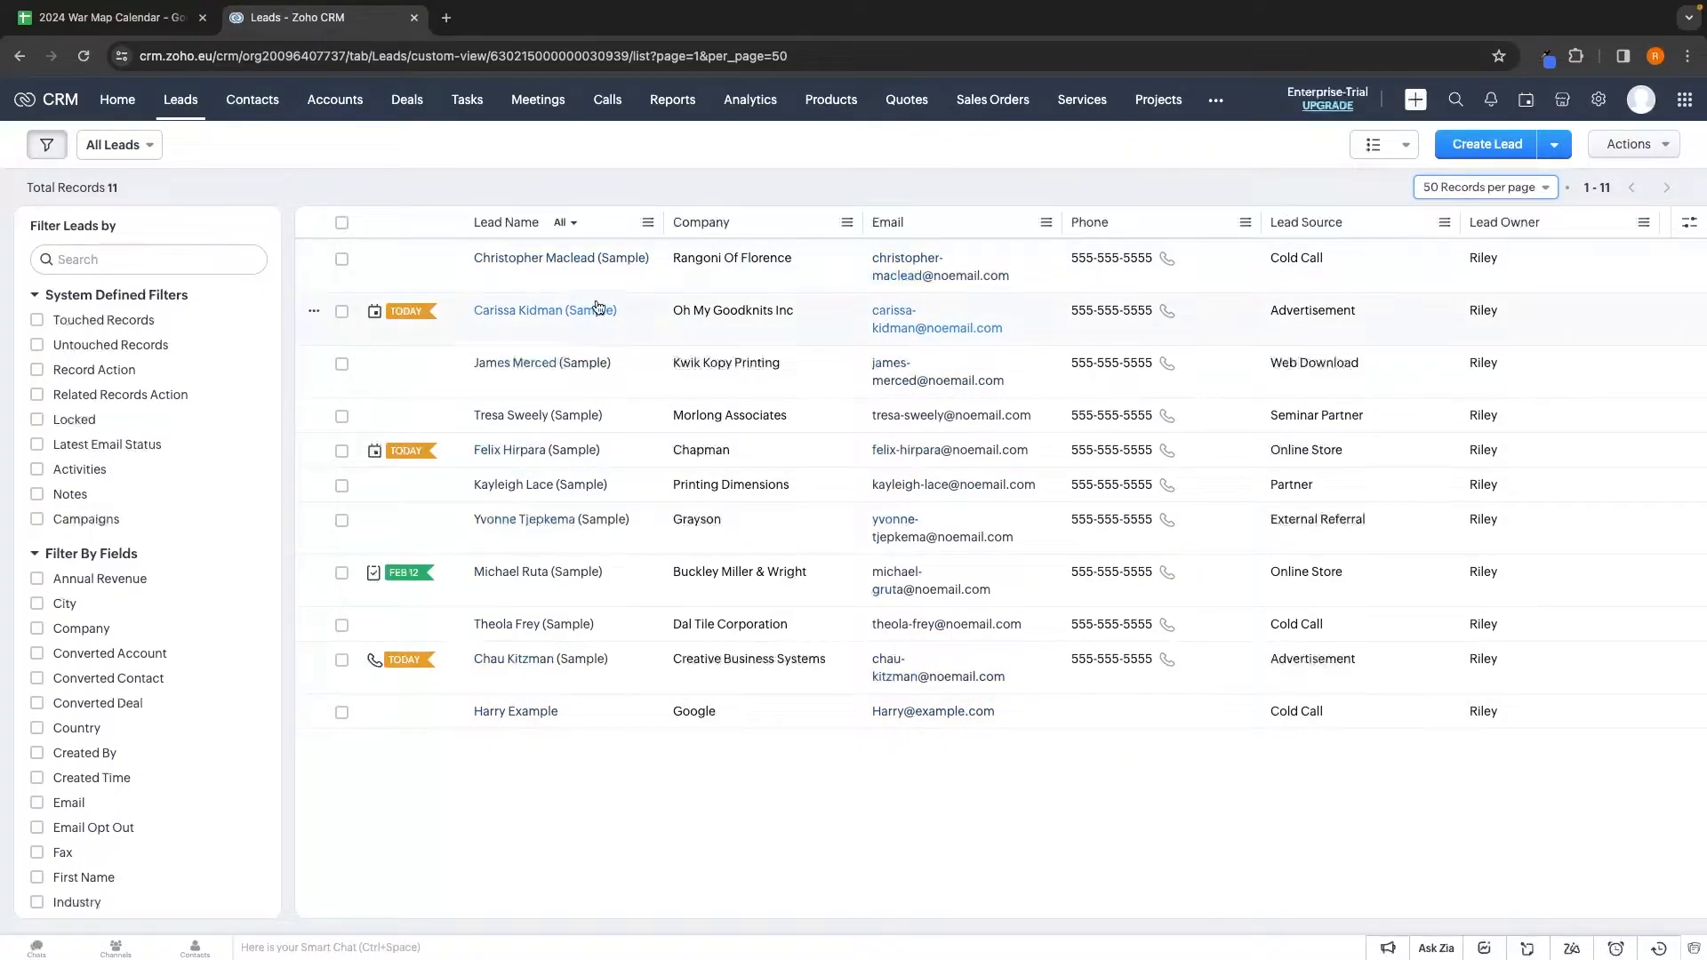
On the sample lead's record, save a note saying it's likely to close and needs weekly follow-up
click(528, 450)
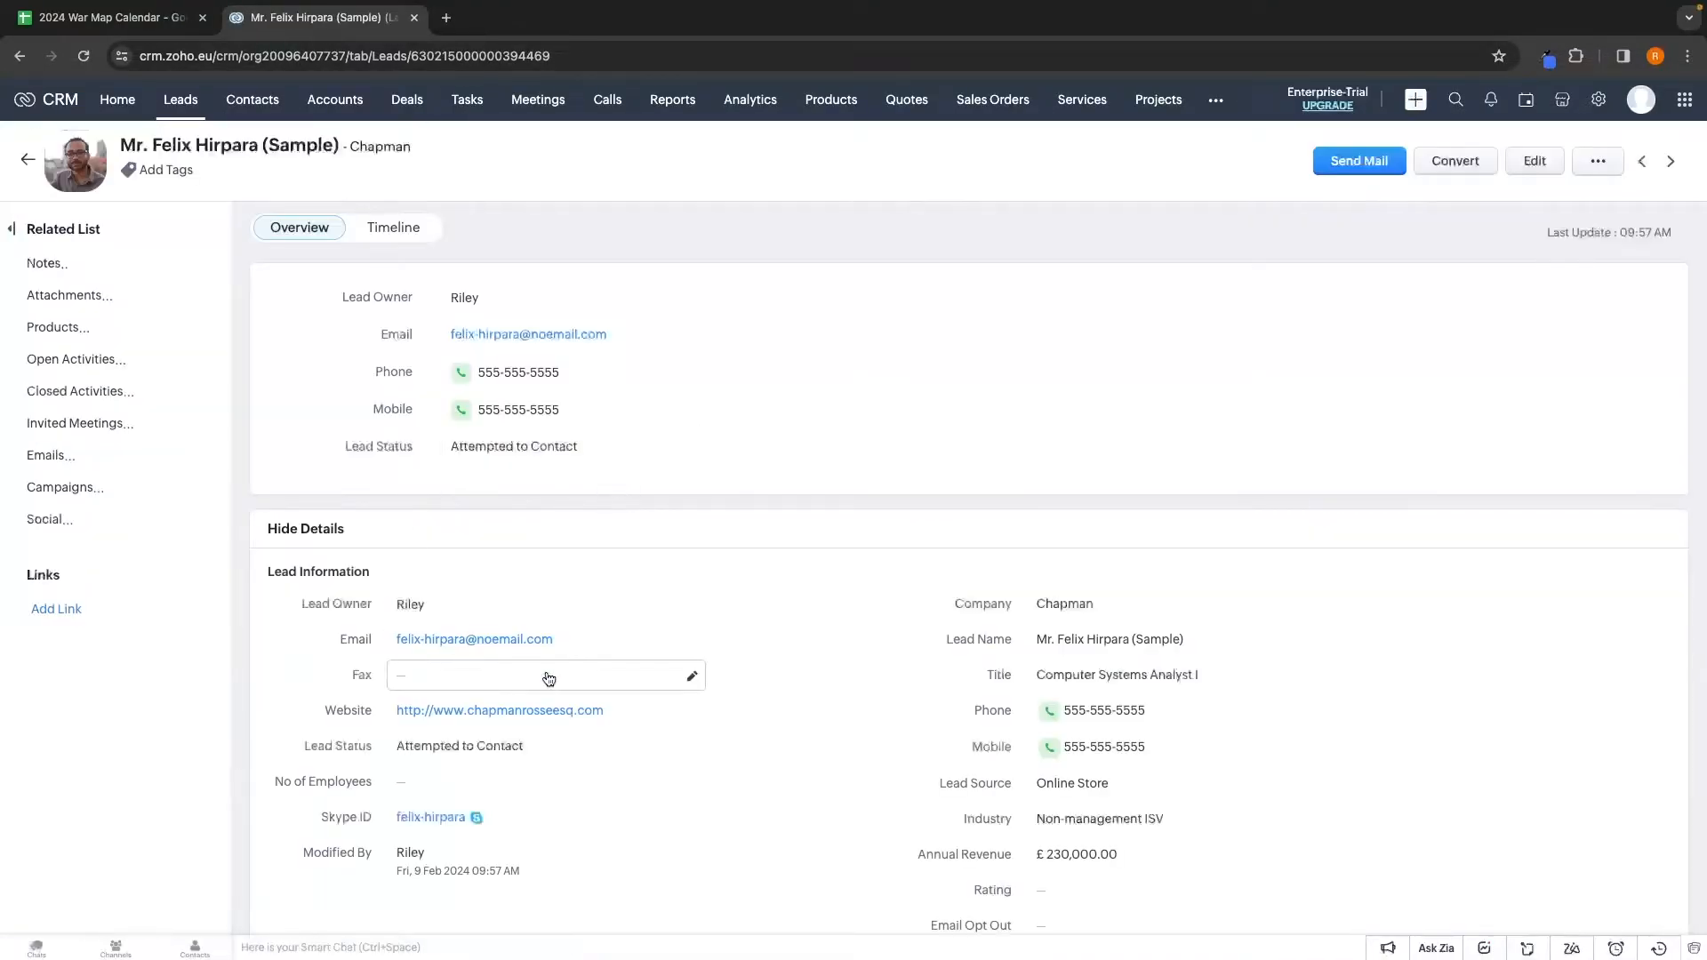
scroll(729, 480, down, 2)
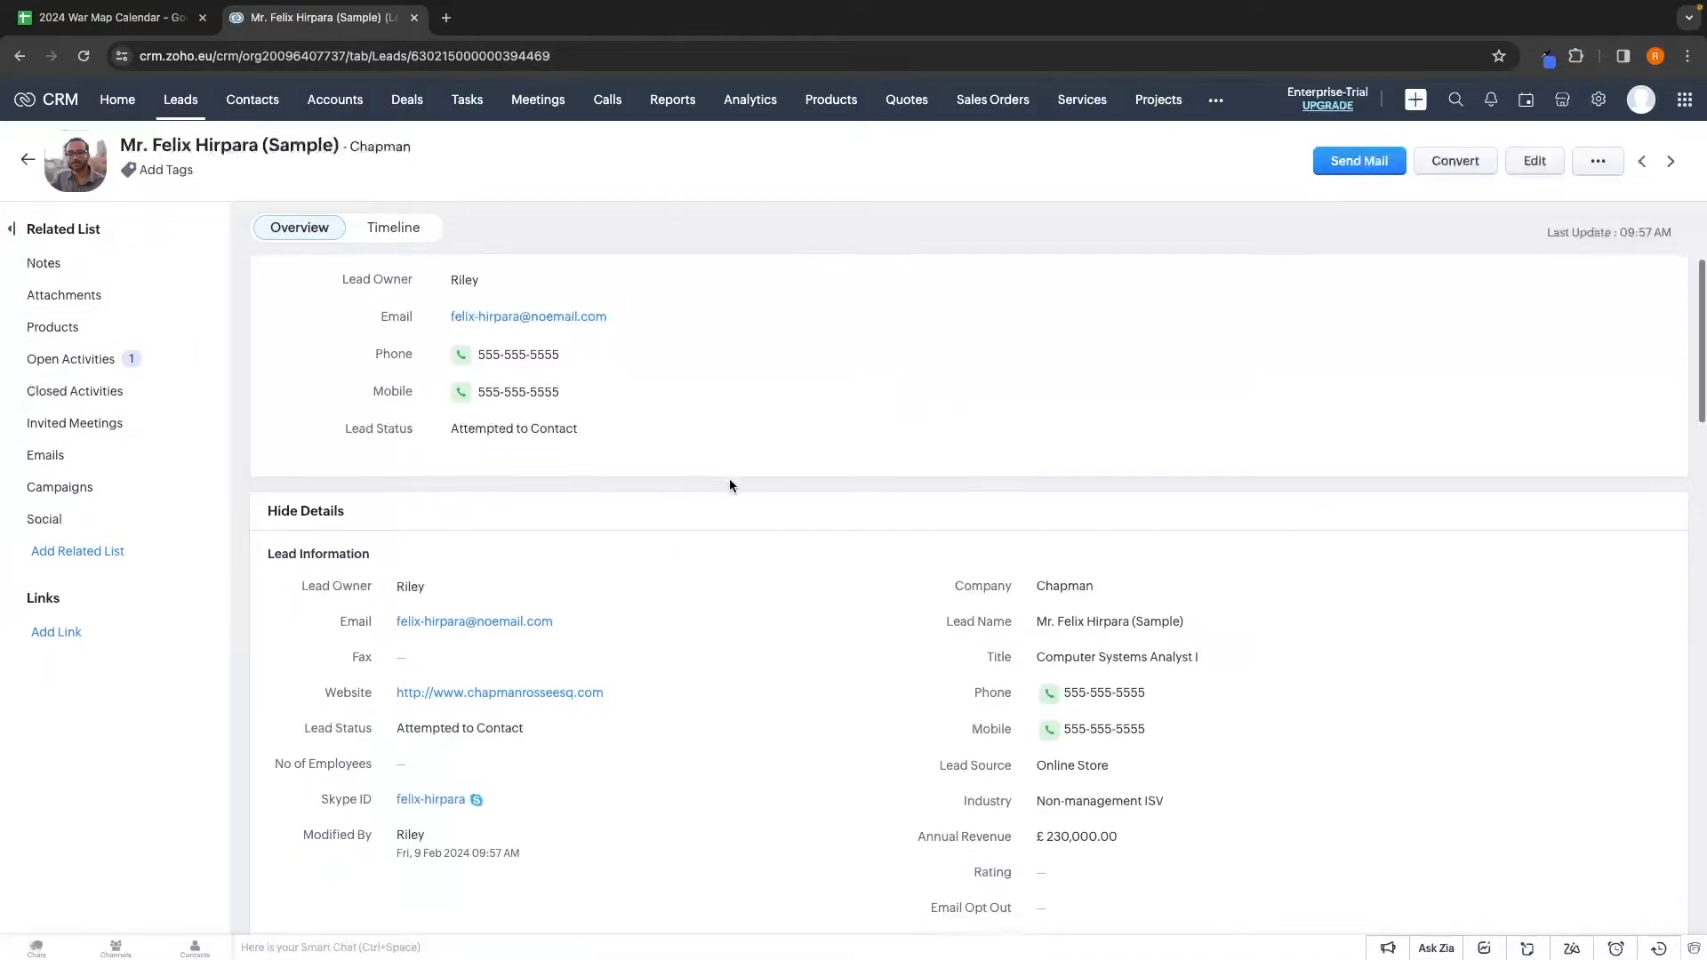
scroll(730, 480, up, 2)
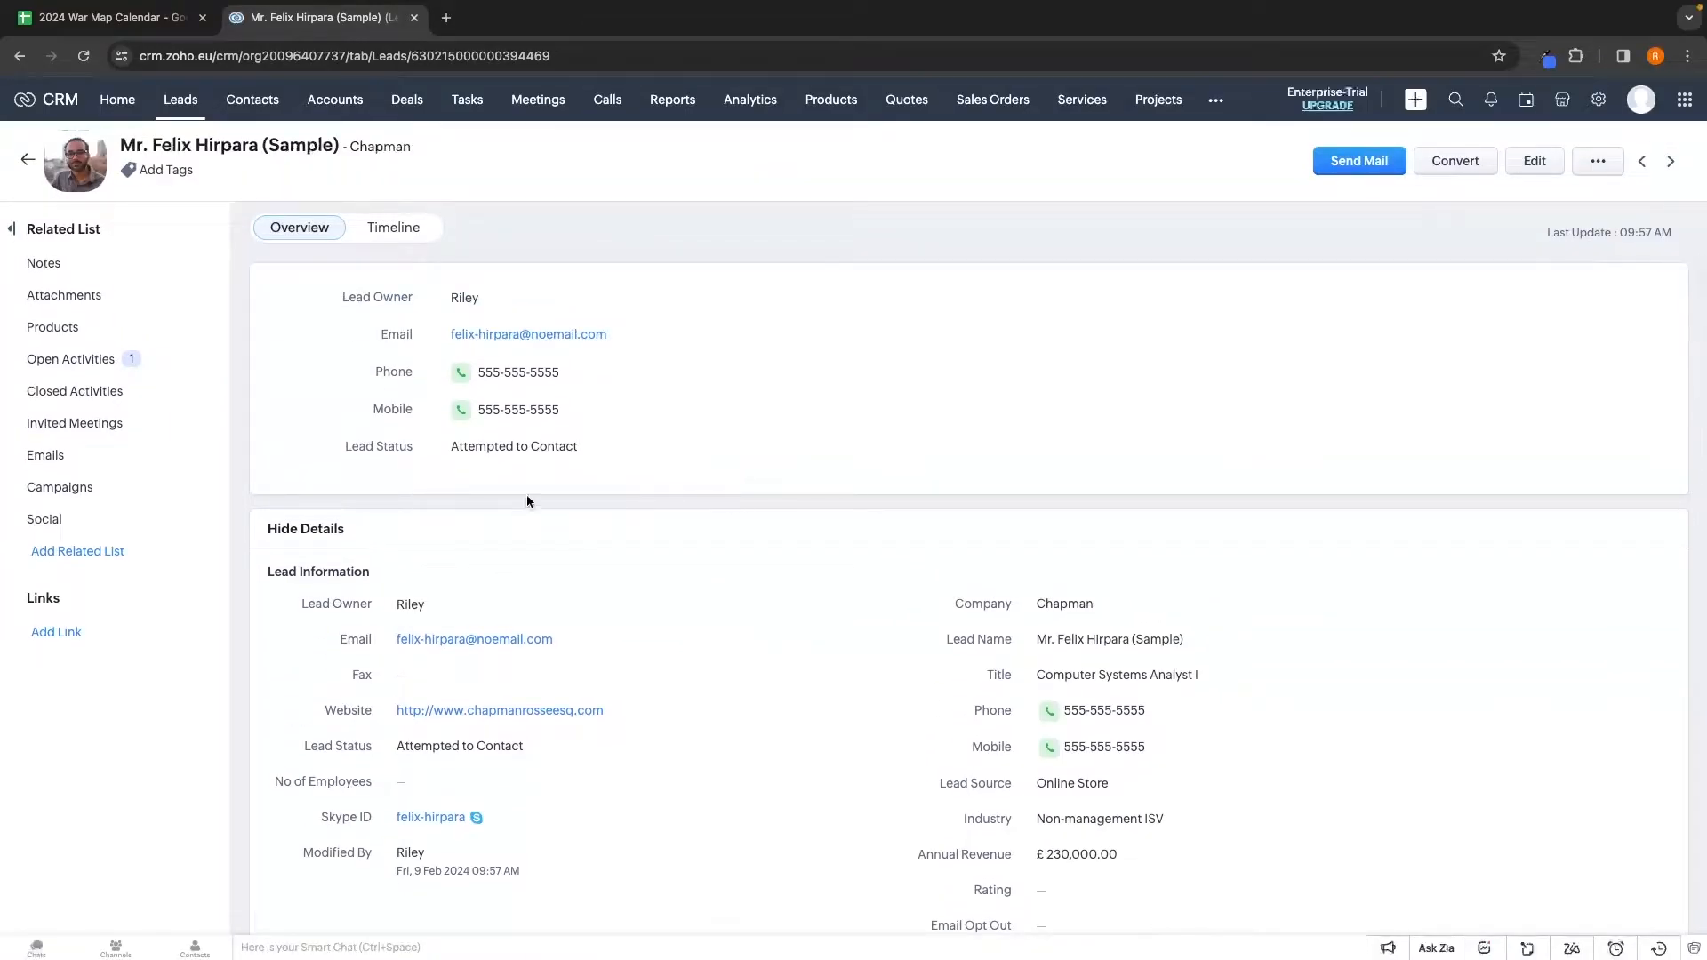
scroll(574, 409, down, 2)
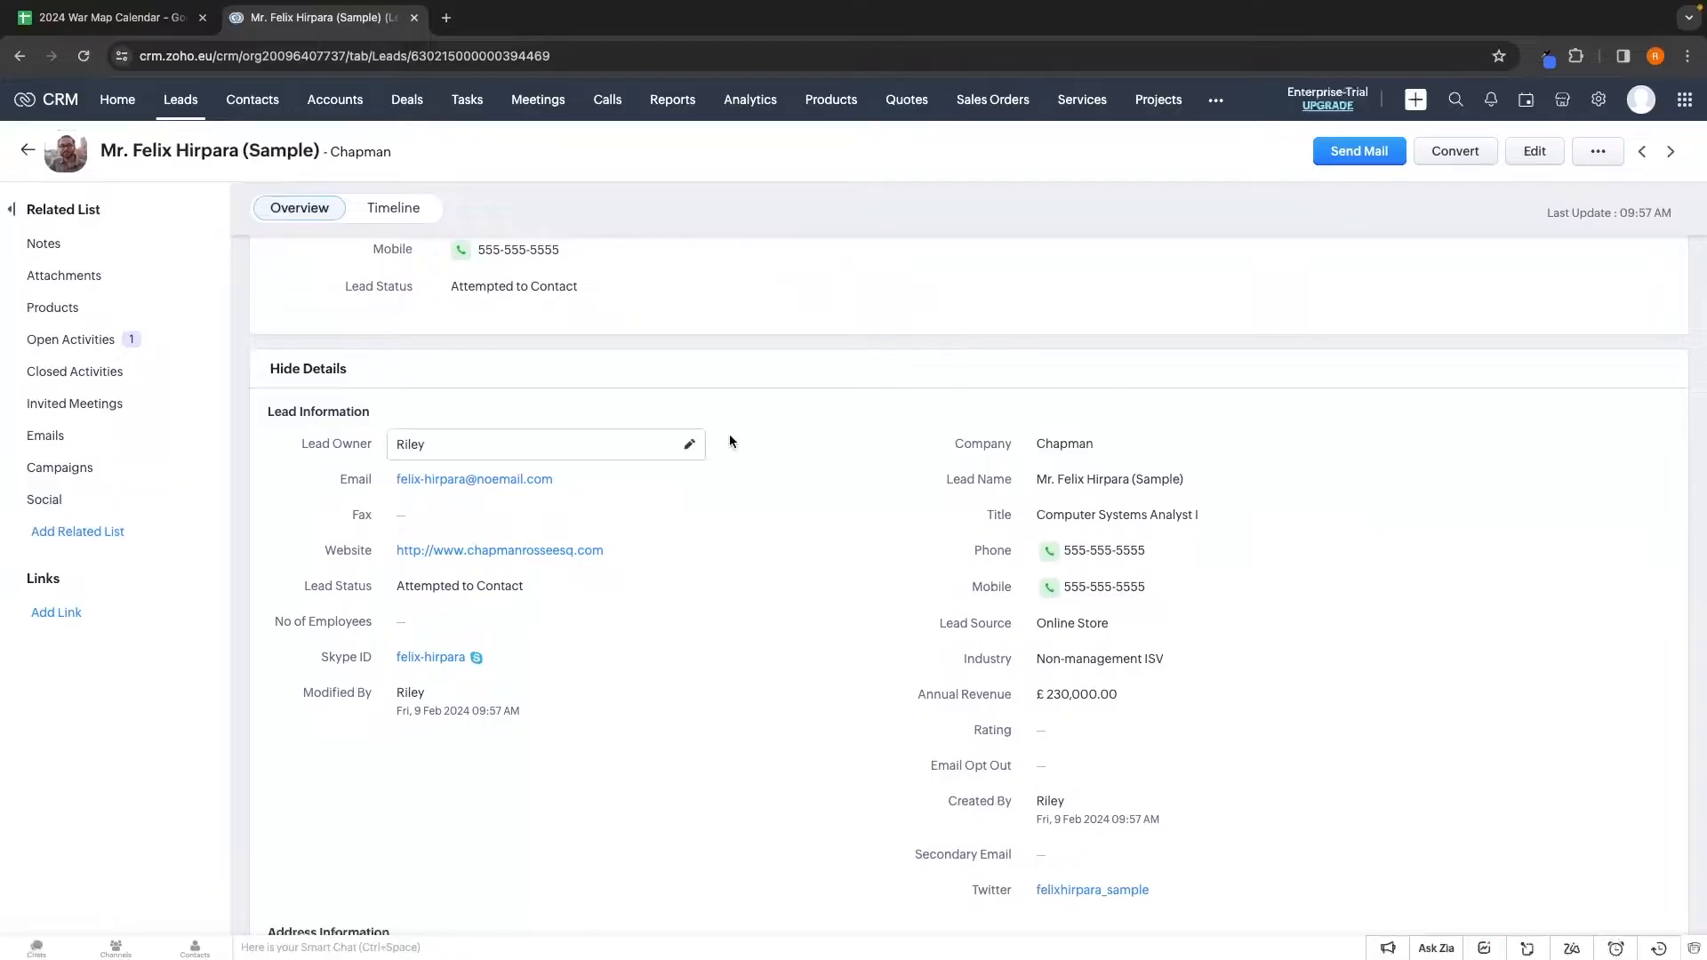
scroll(745, 746, down, 2)
scroll(746, 752, down, 5)
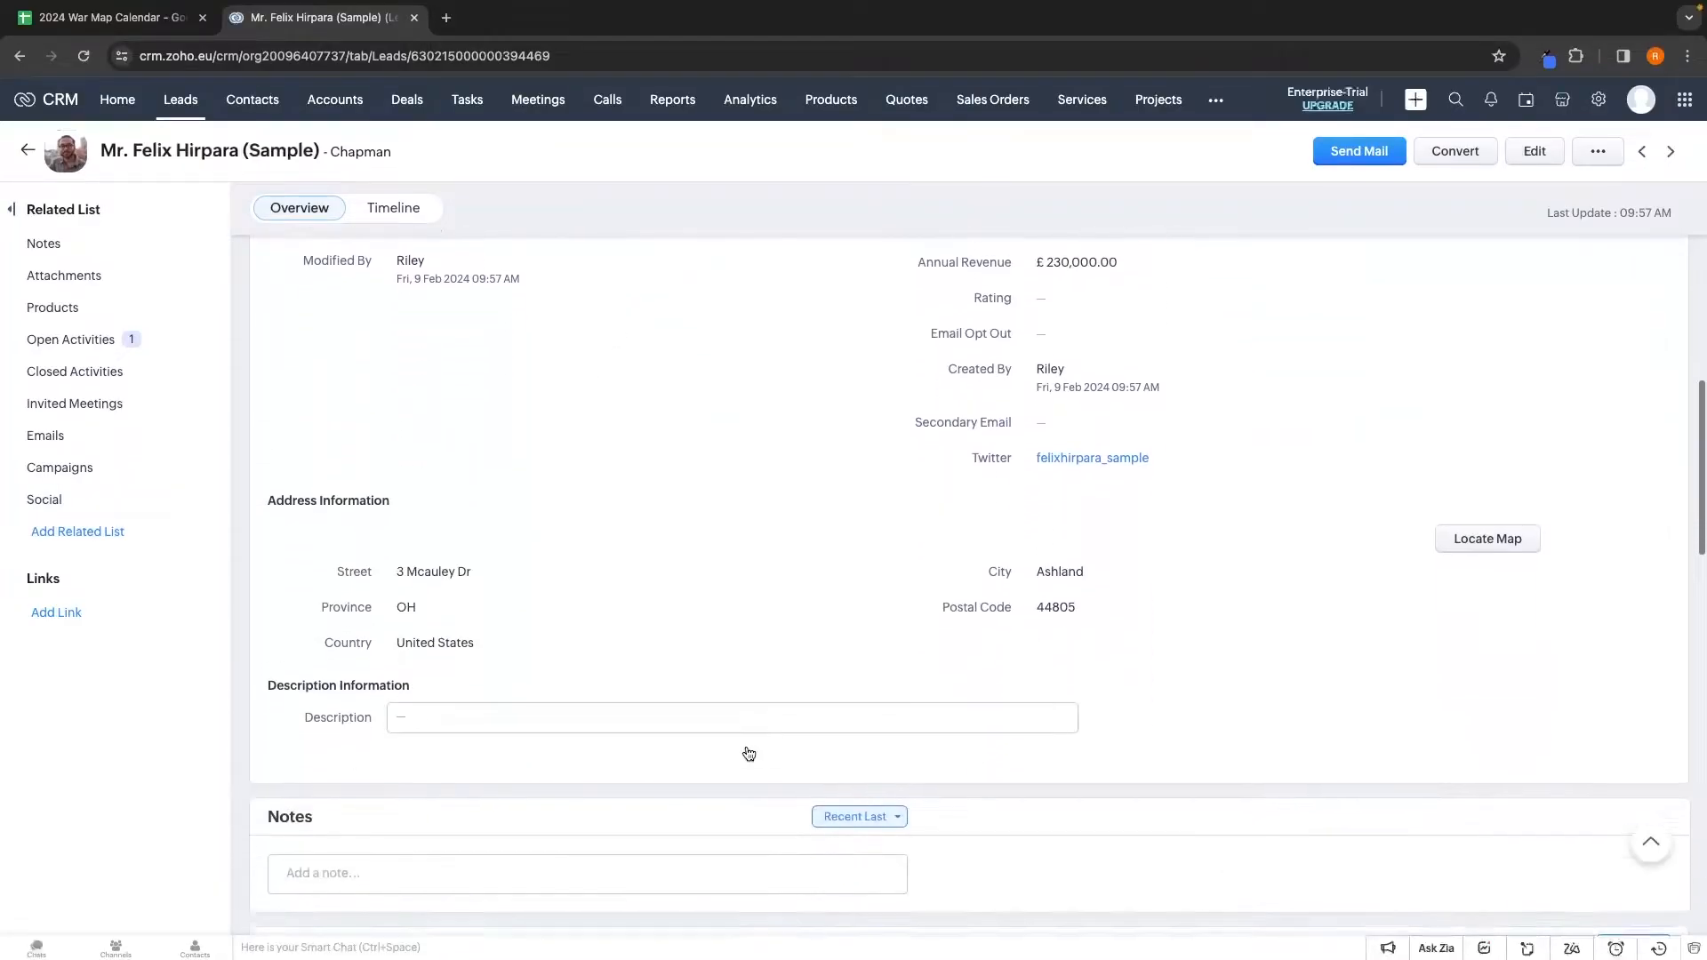
scroll(536, 599, down, 1)
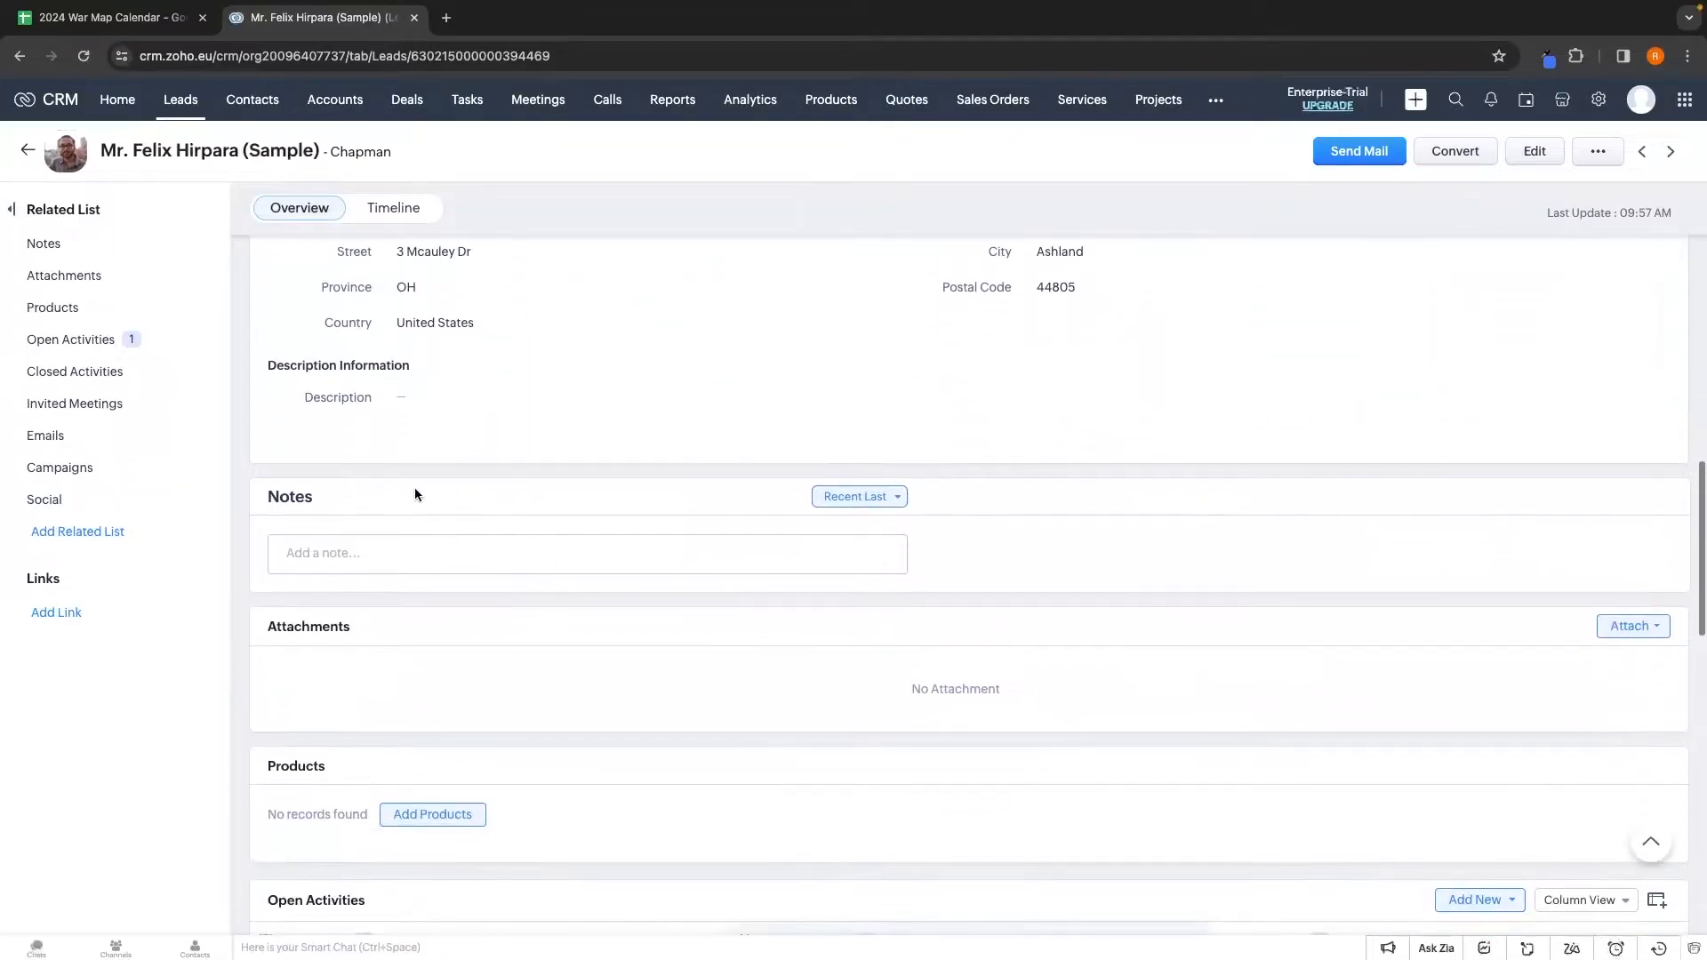
click(419, 552)
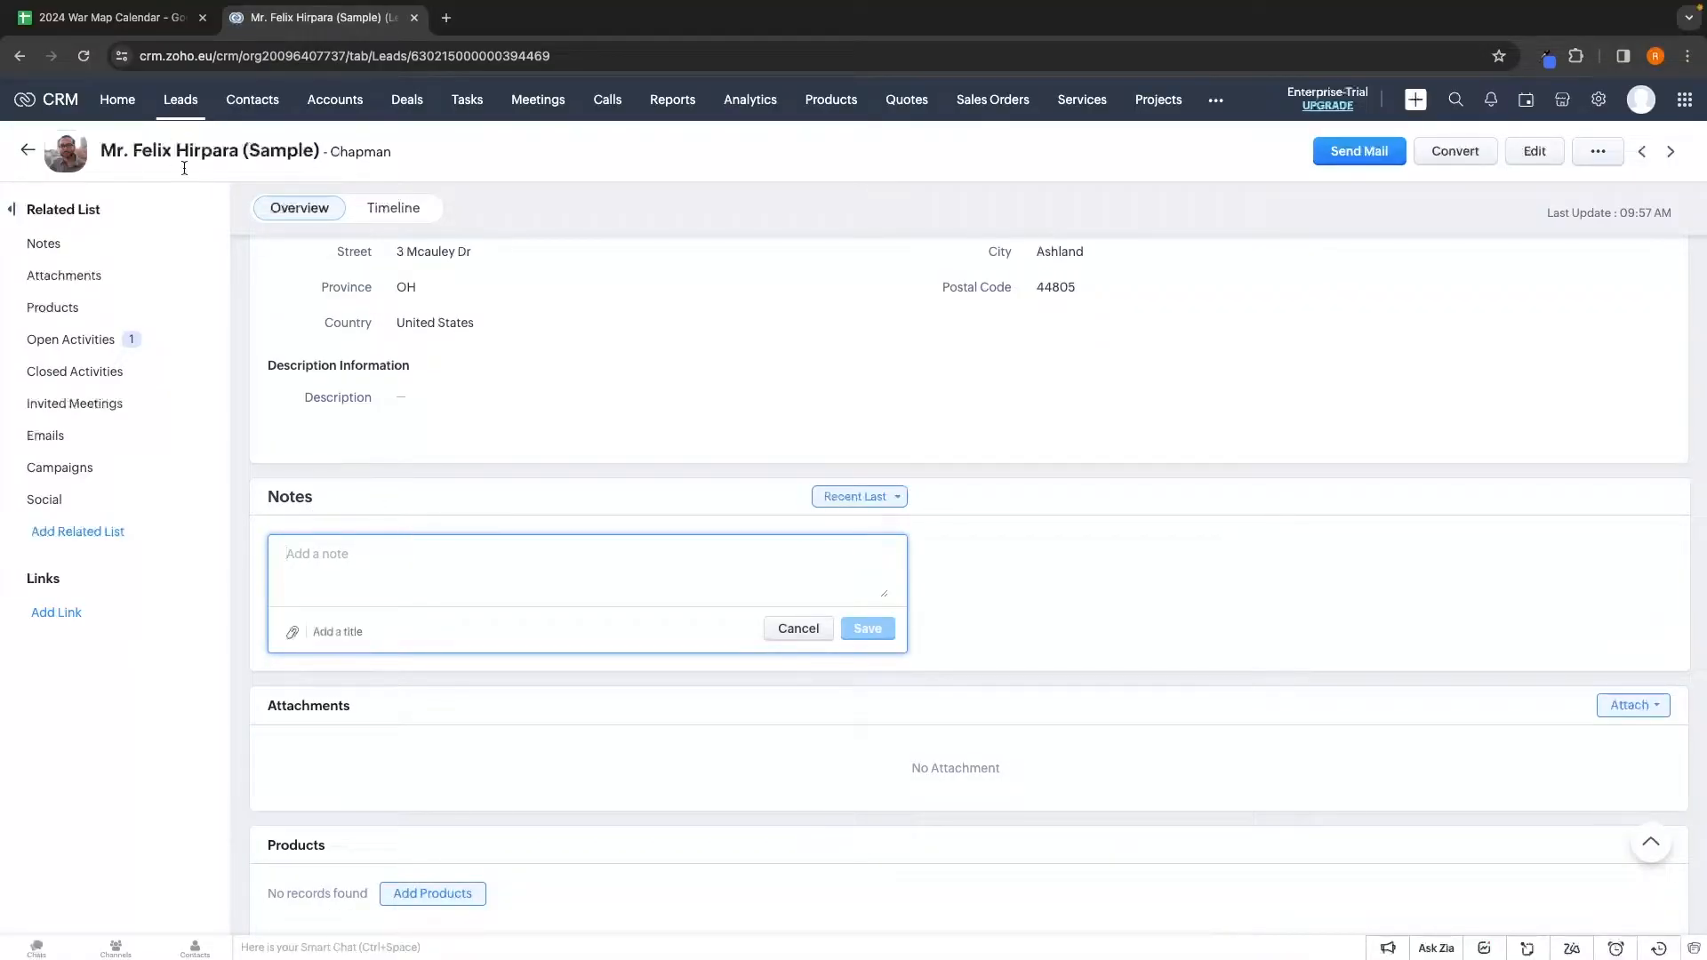
text(Felix is likely to close, make sure to follow up weekly)
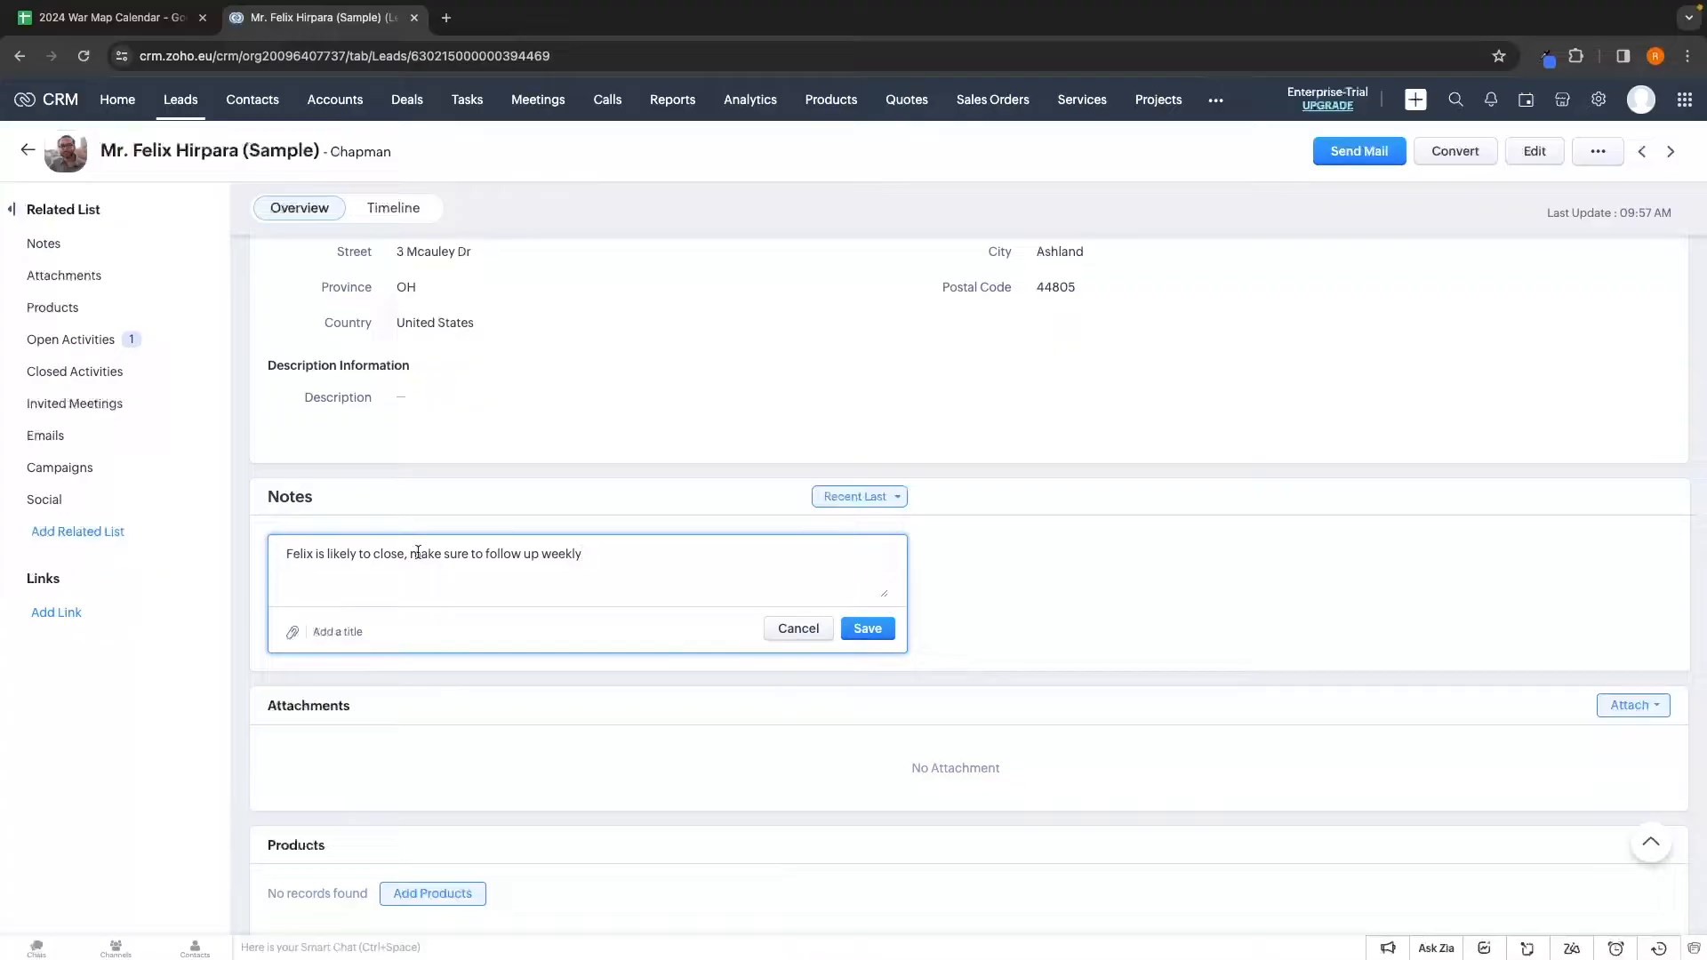
click(867, 629)
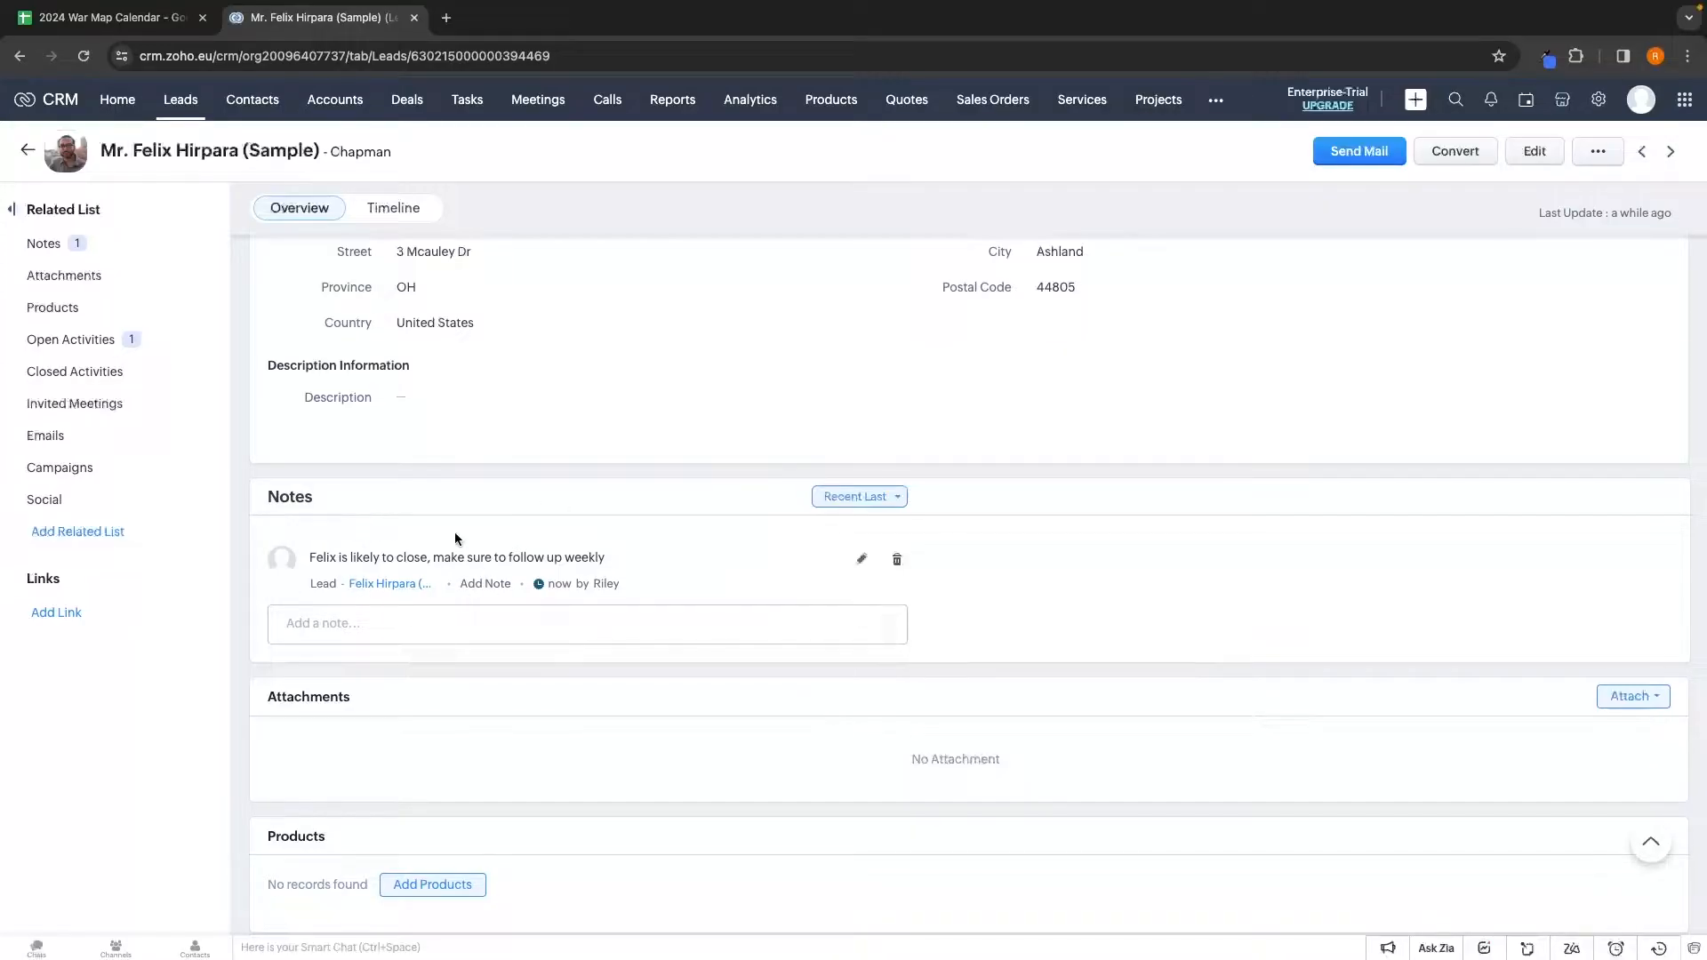
scroll(456, 532, down, 3)
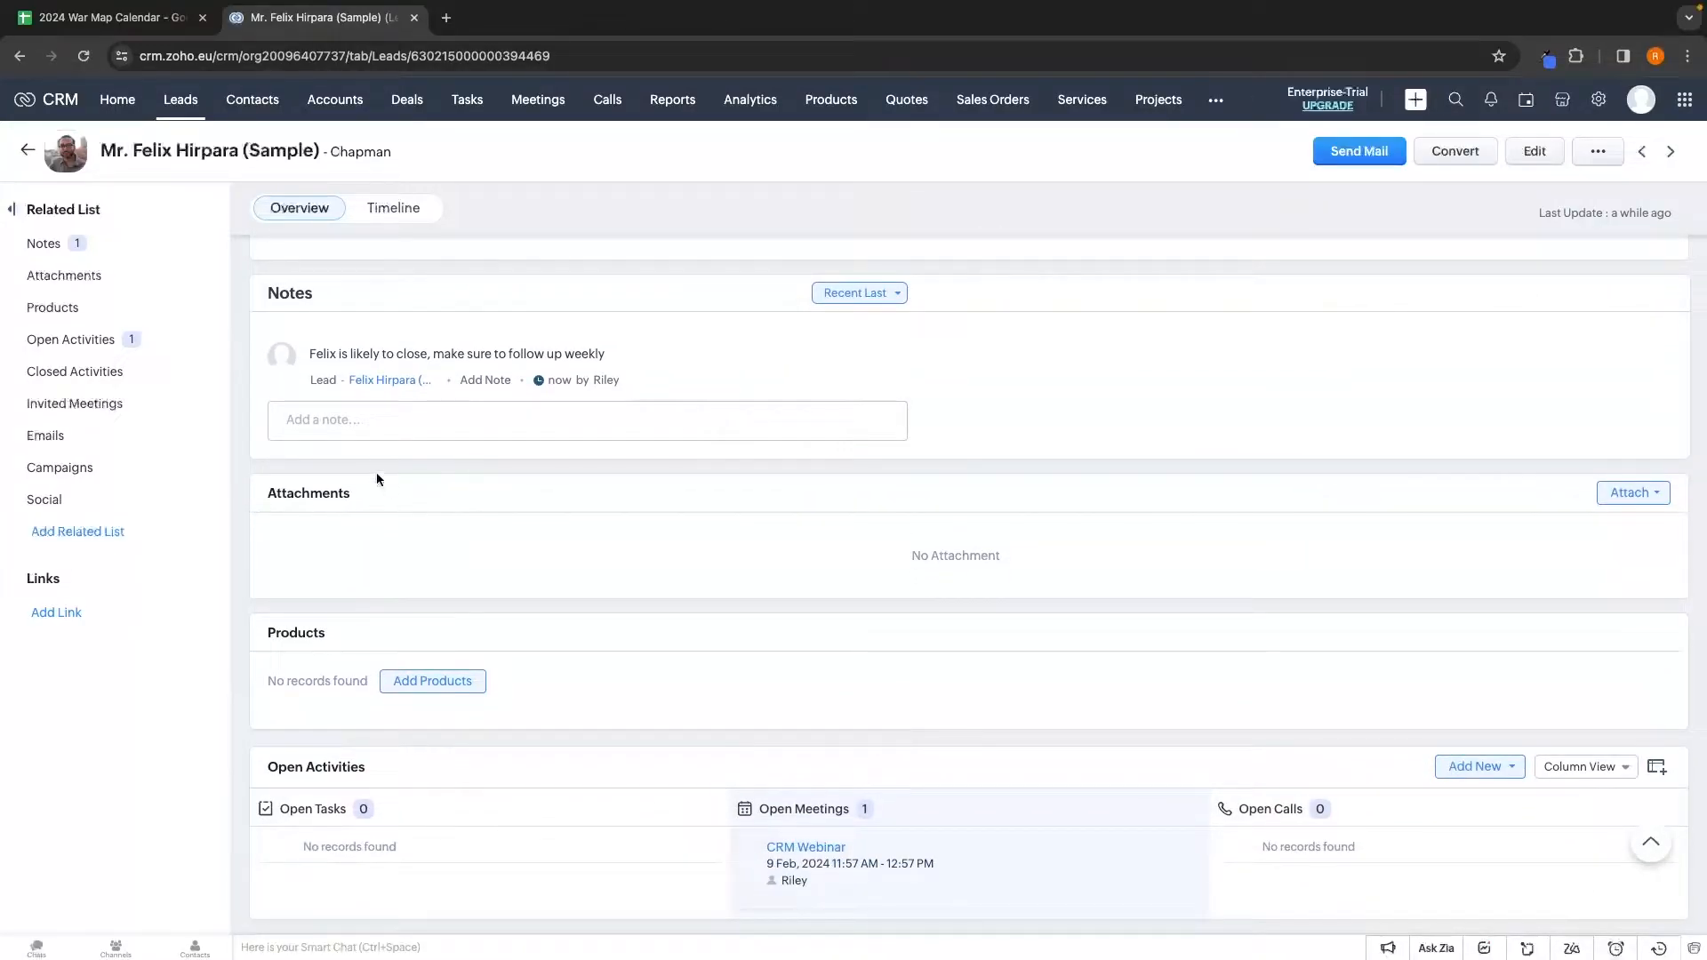
scroll(376, 526, down, 2)
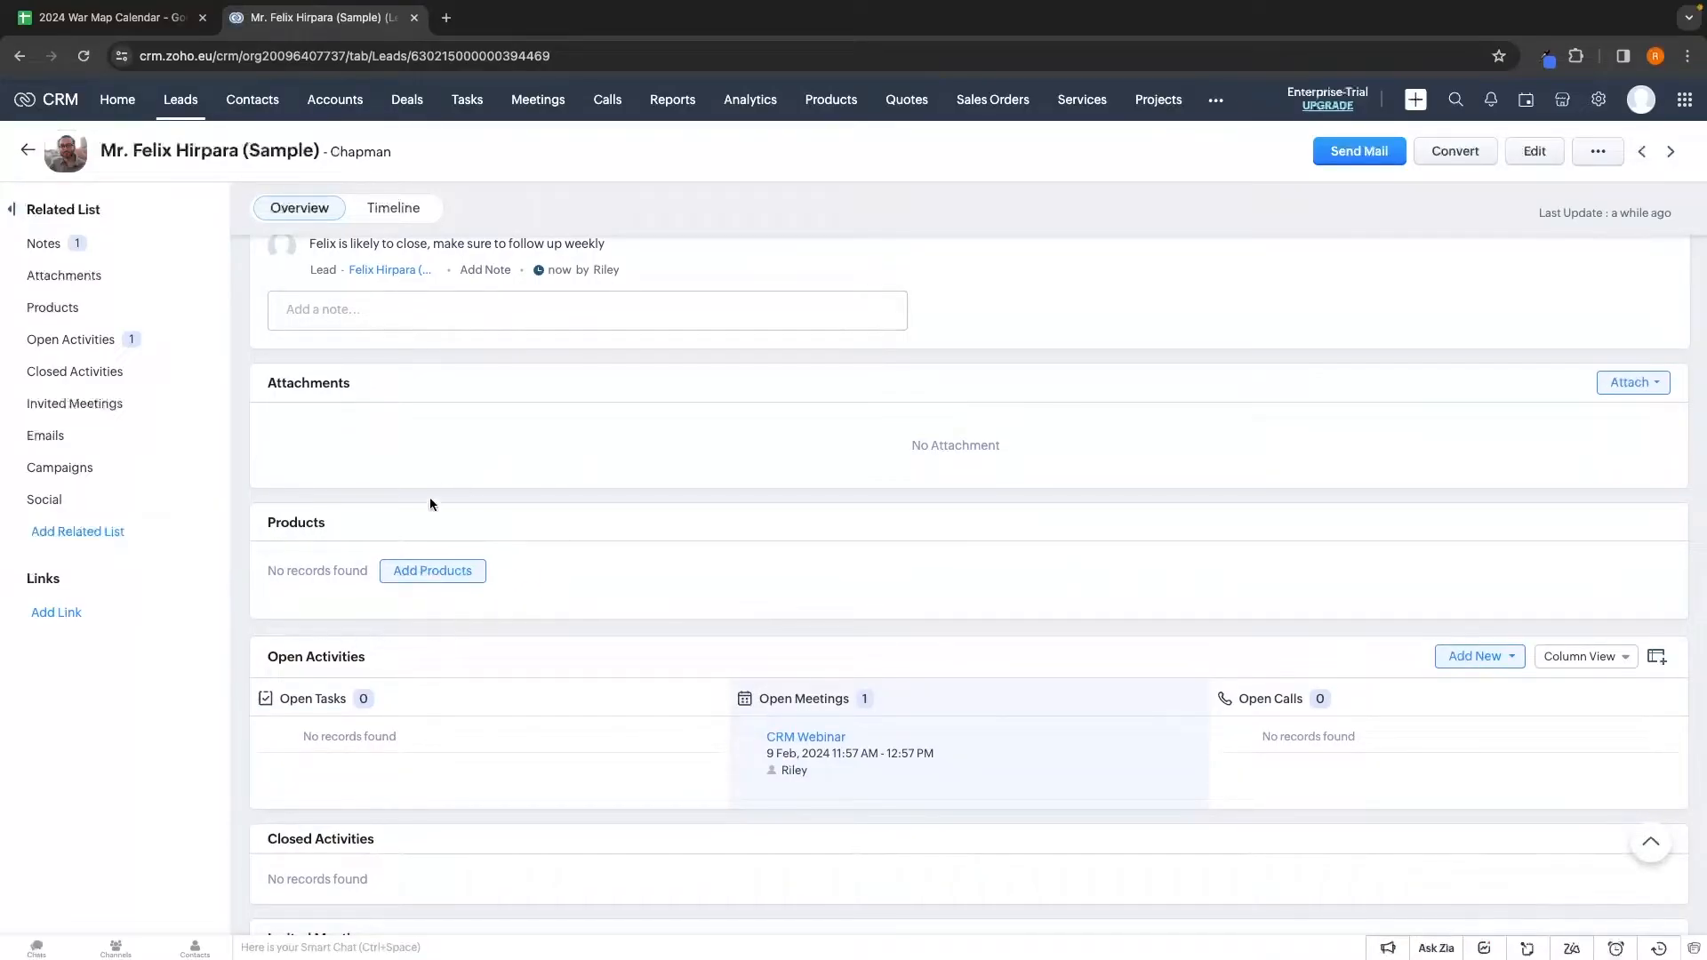
scroll(869, 499, down, 1)
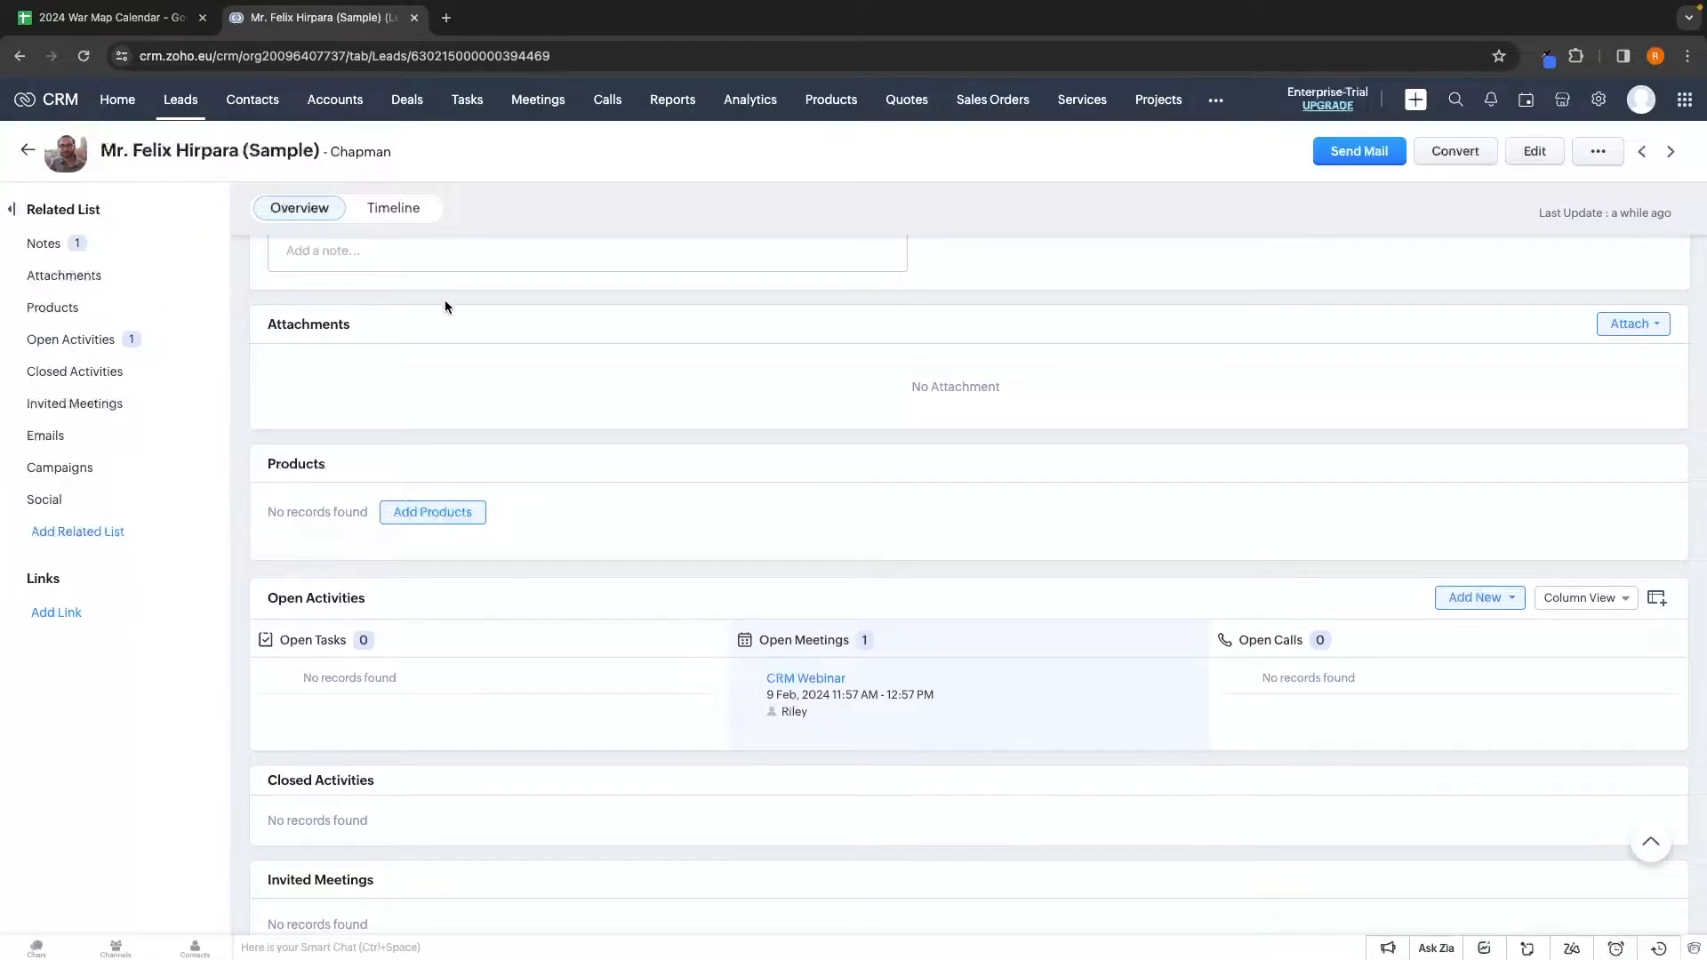
scroll(446, 306, down, 3)
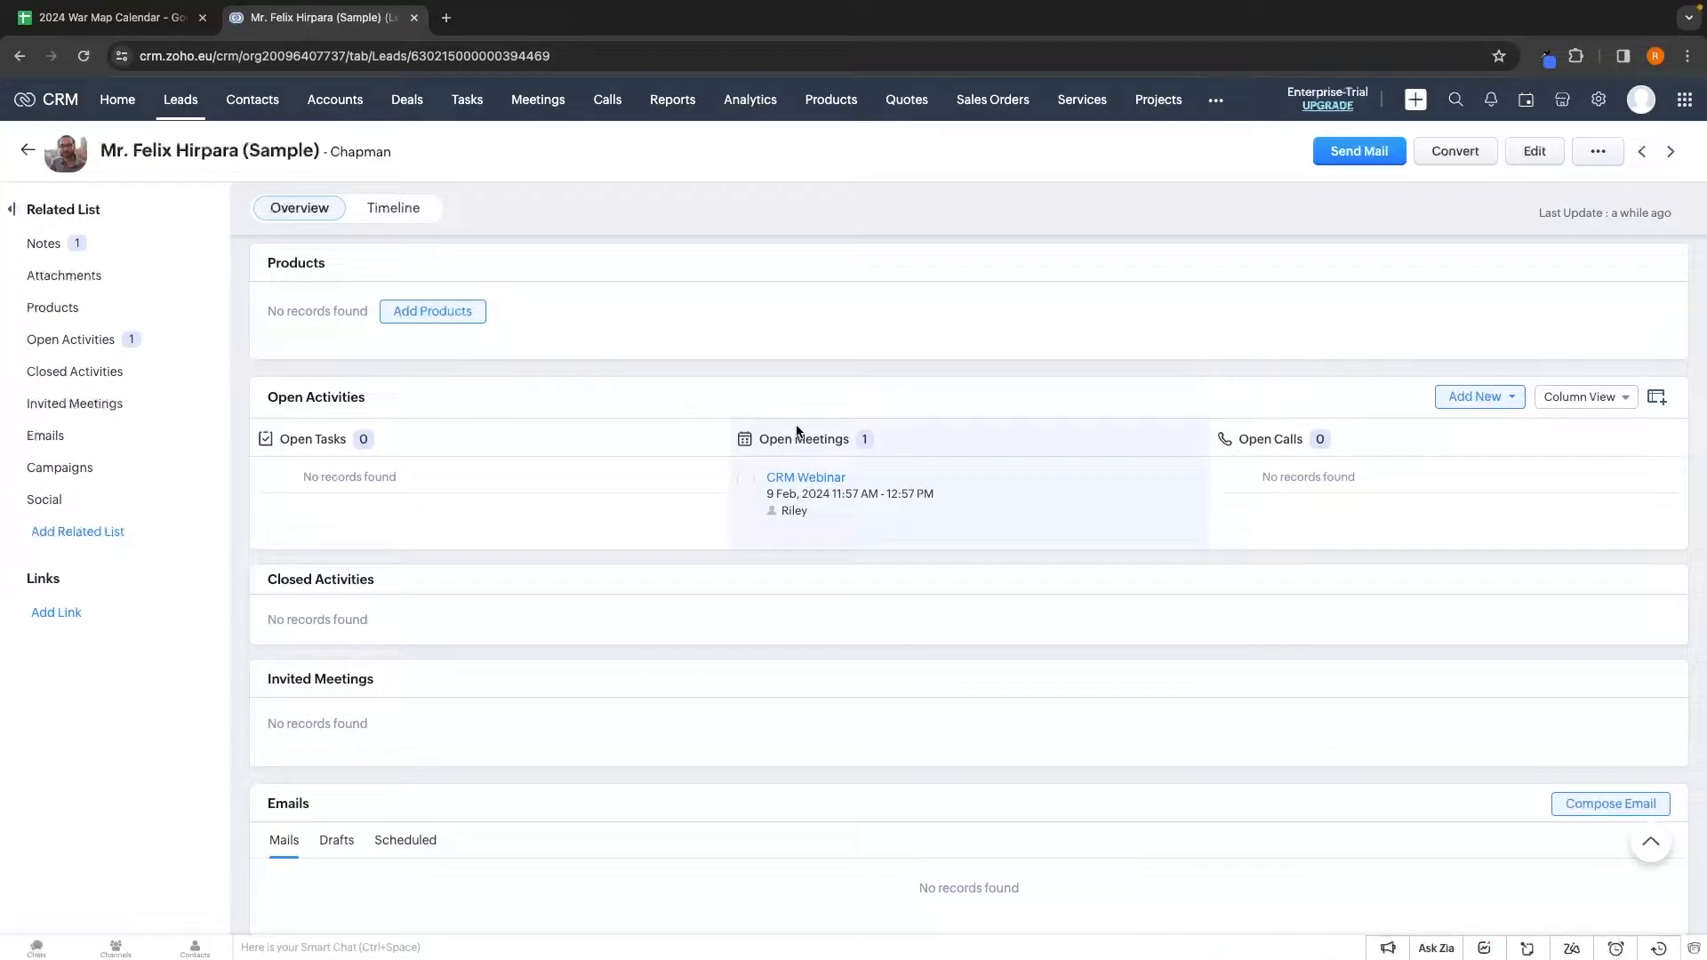
drag(761, 436, 848, 436)
drag(780, 511, 811, 513)
click(895, 553)
scroll(894, 557, down, 1)
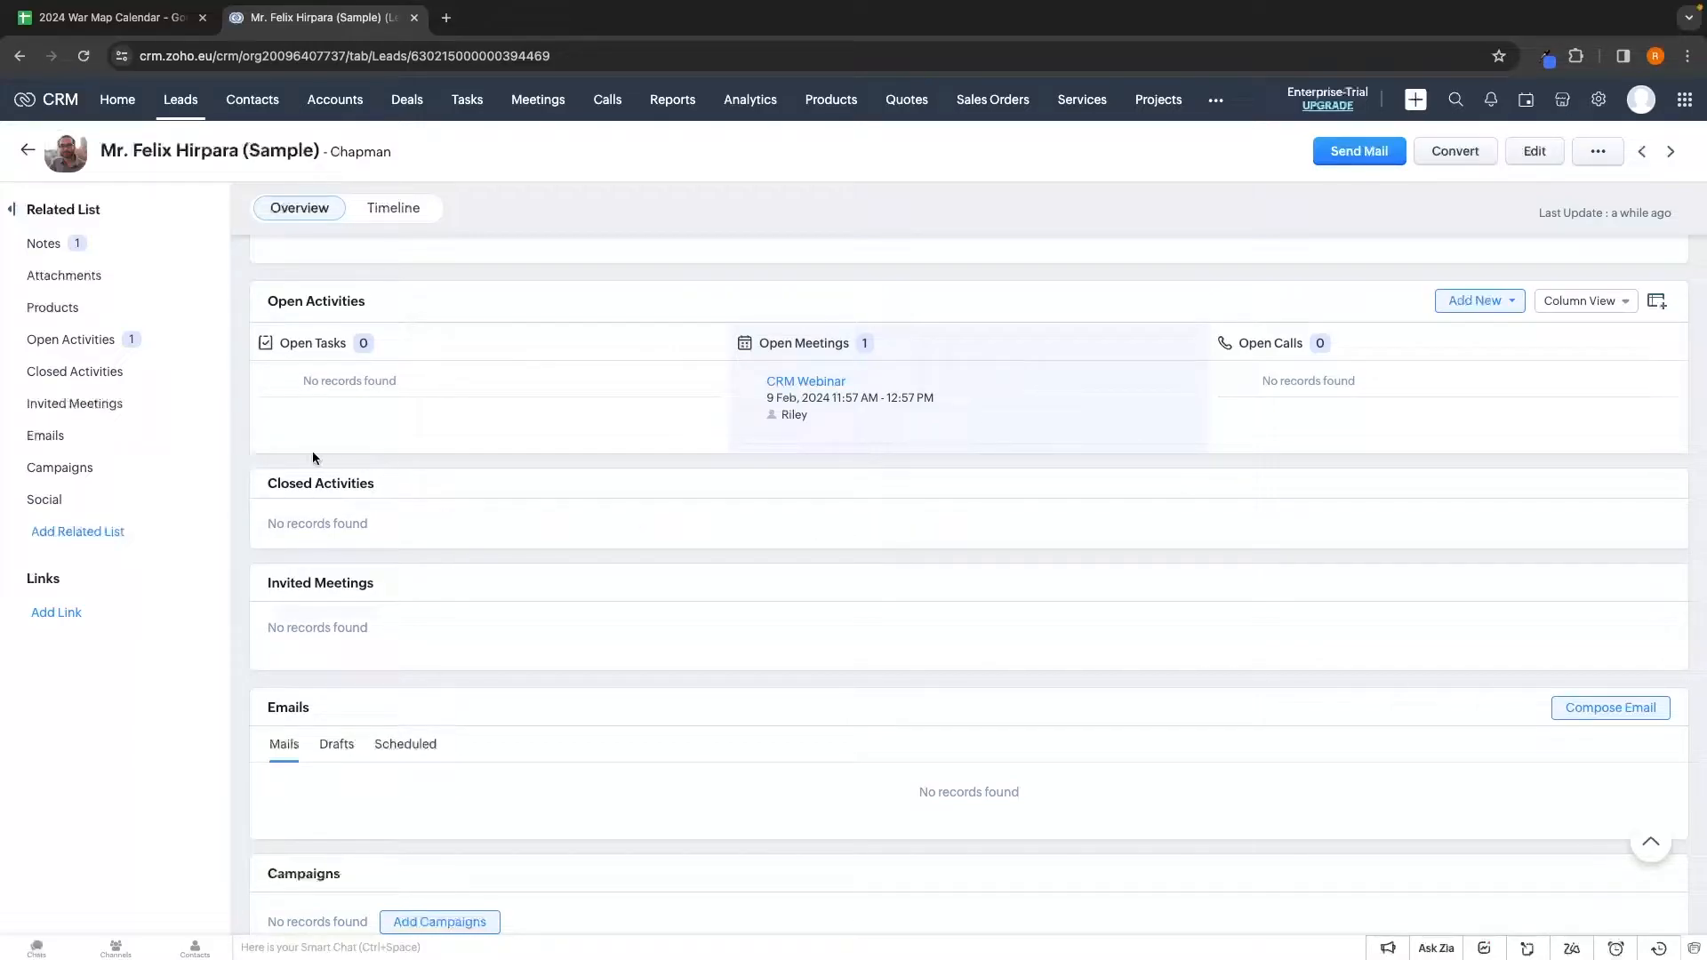
scroll(378, 505, down, 1)
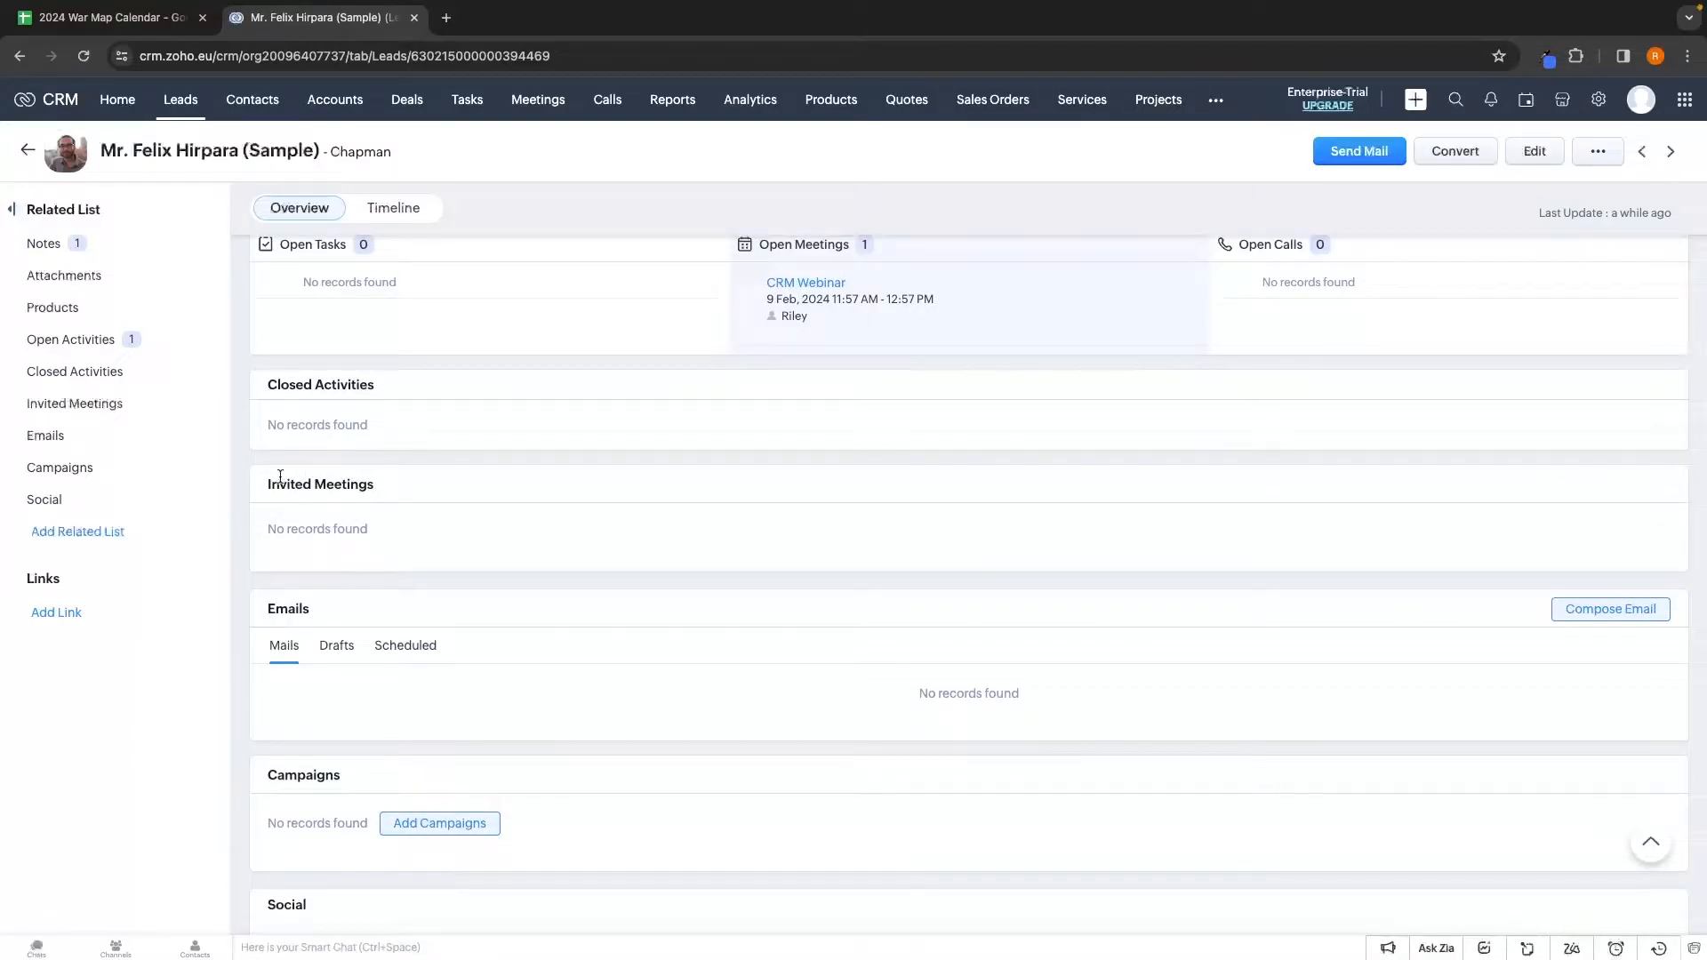
scroll(374, 485, down, 1)
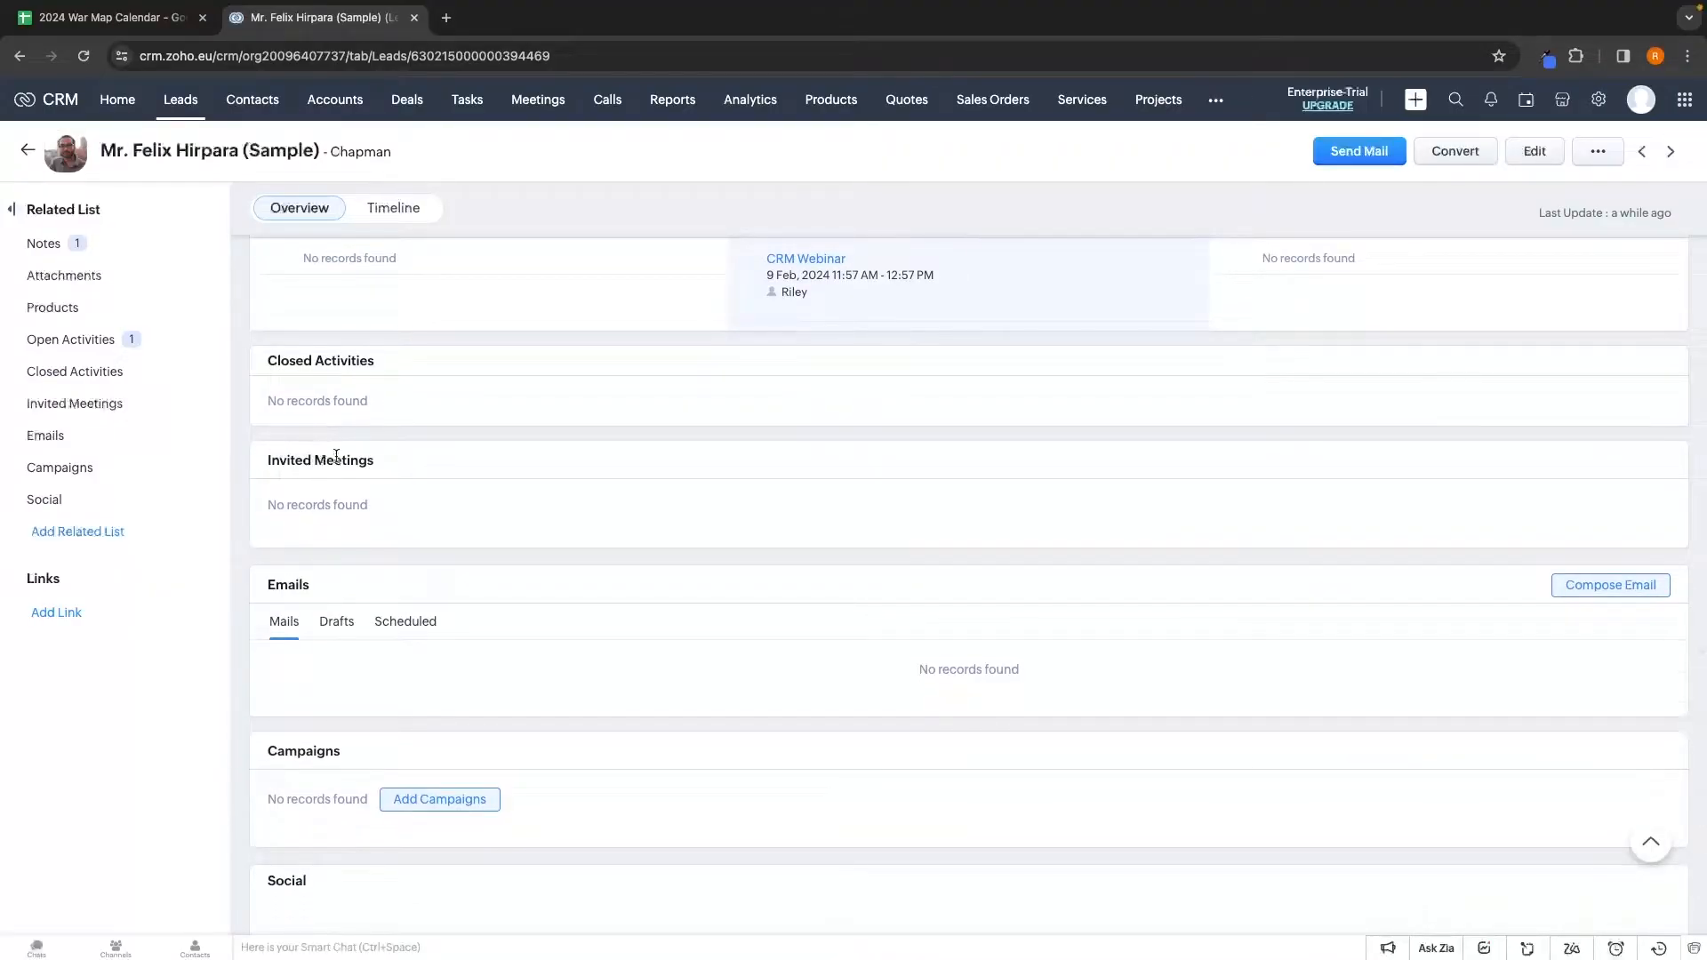
scroll(322, 475, down, 1)
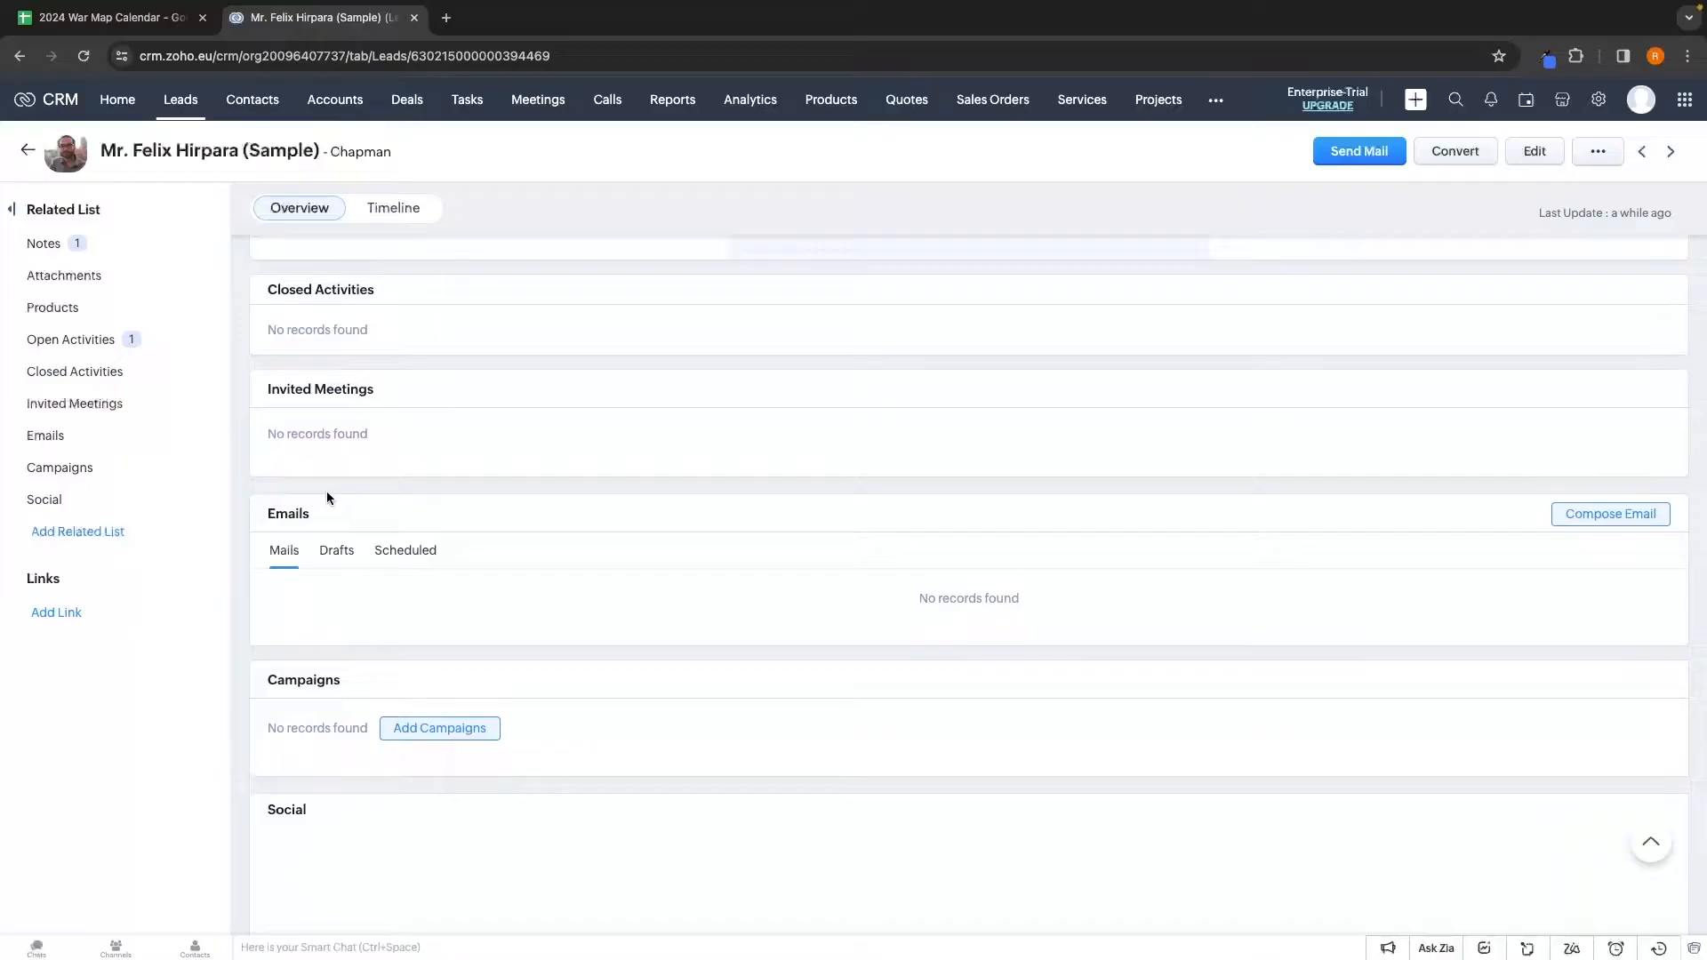
scroll(641, 449, down, 4)
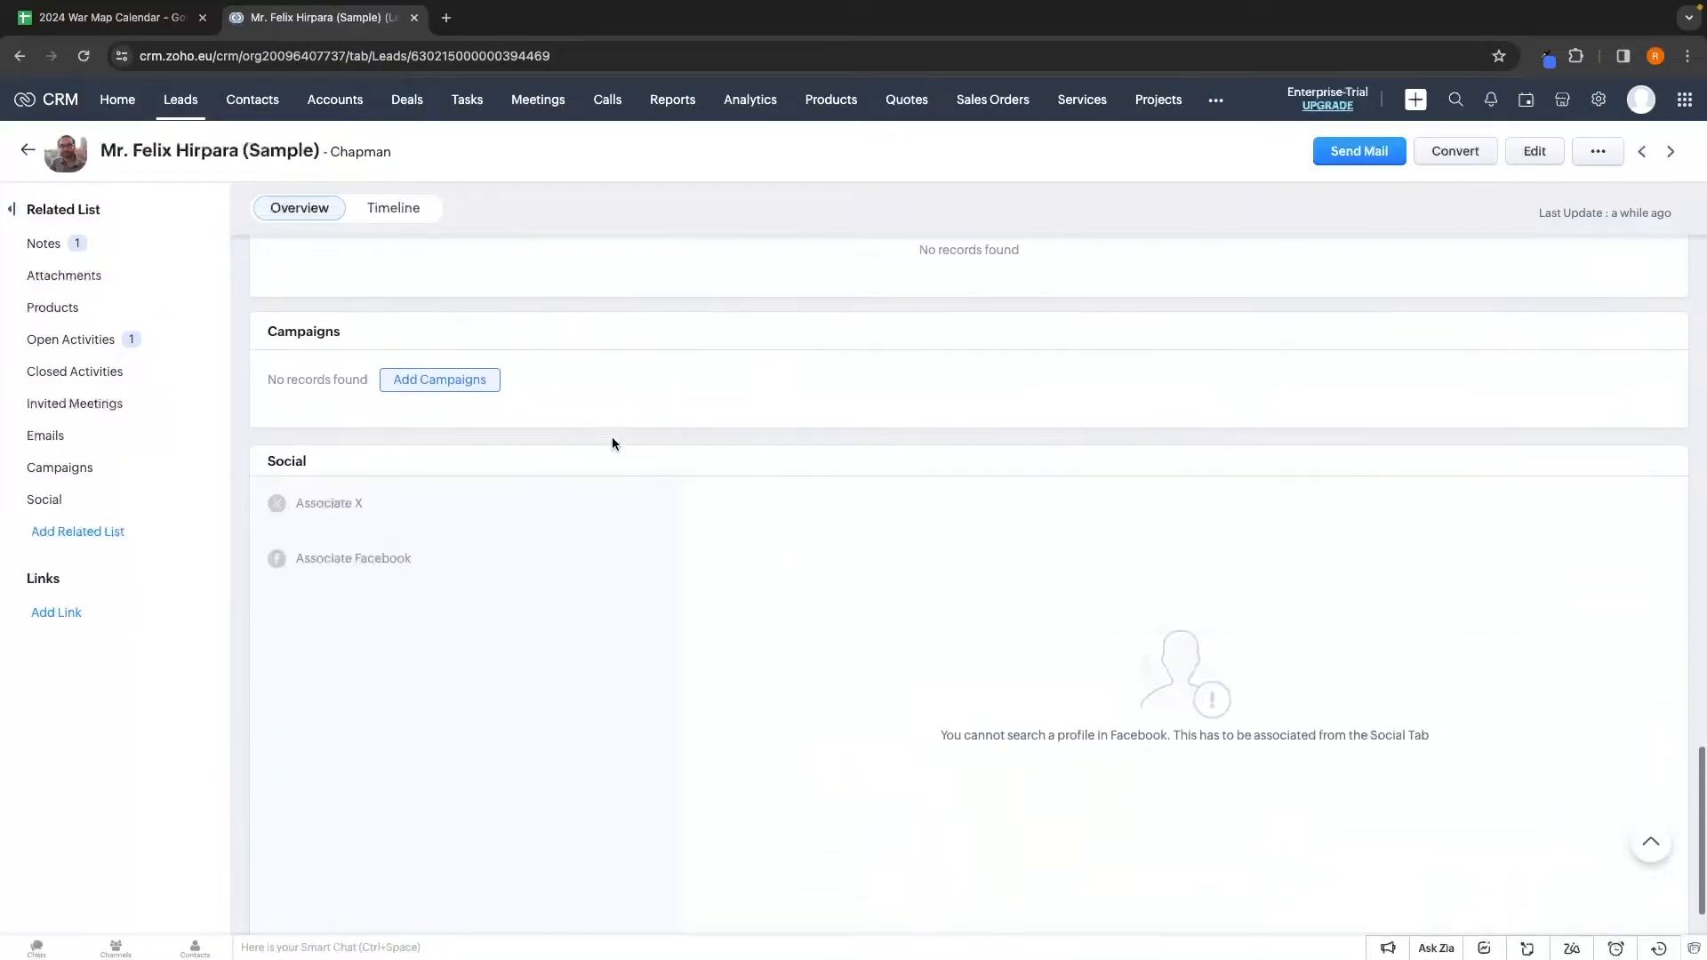
scroll(520, 443, down, 1)
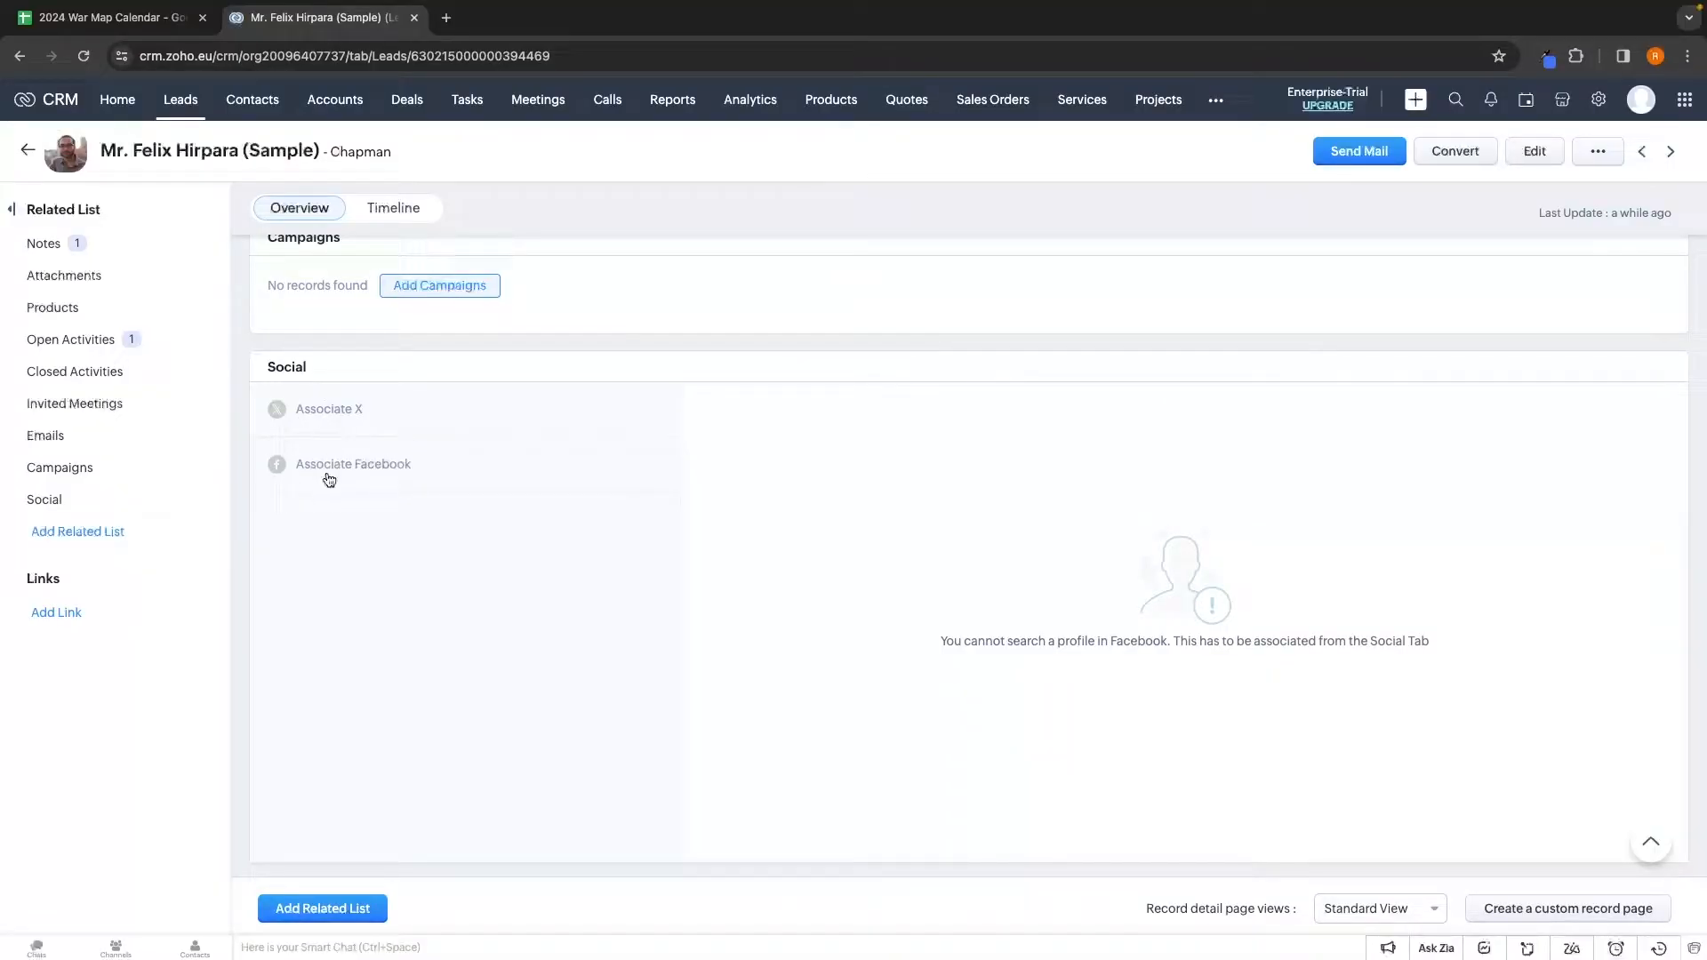
scroll(989, 504, up, 3)
scroll(987, 500, down, 3)
click(386, 214)
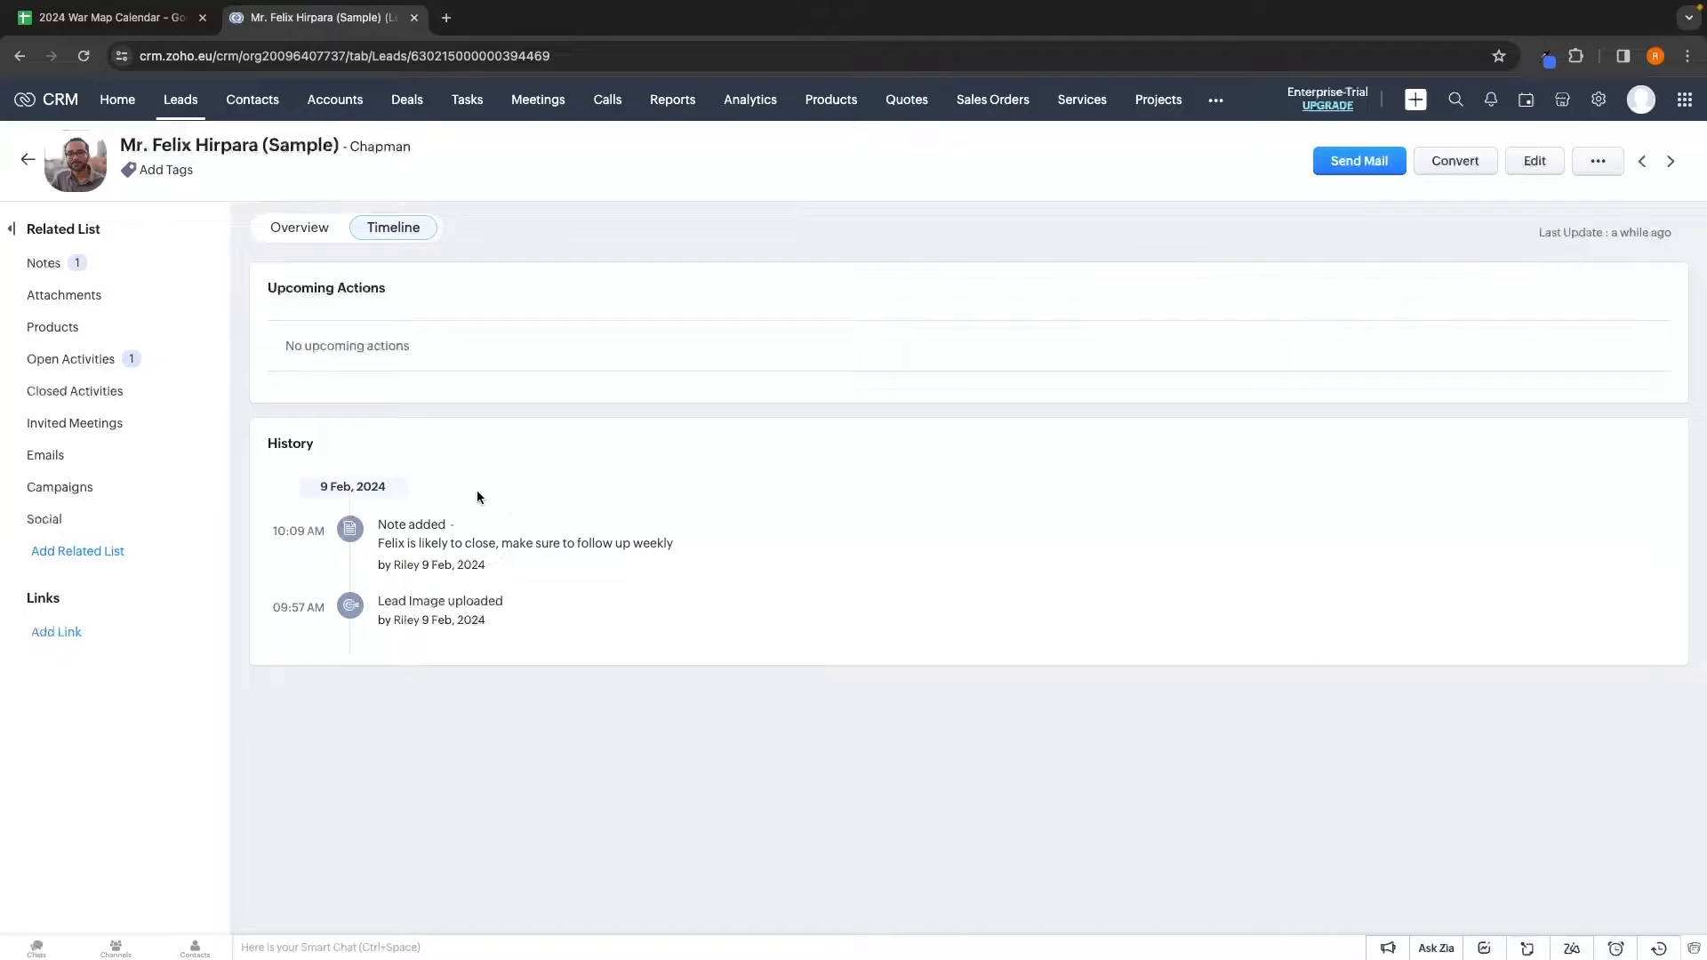
drag(384, 547, 641, 547)
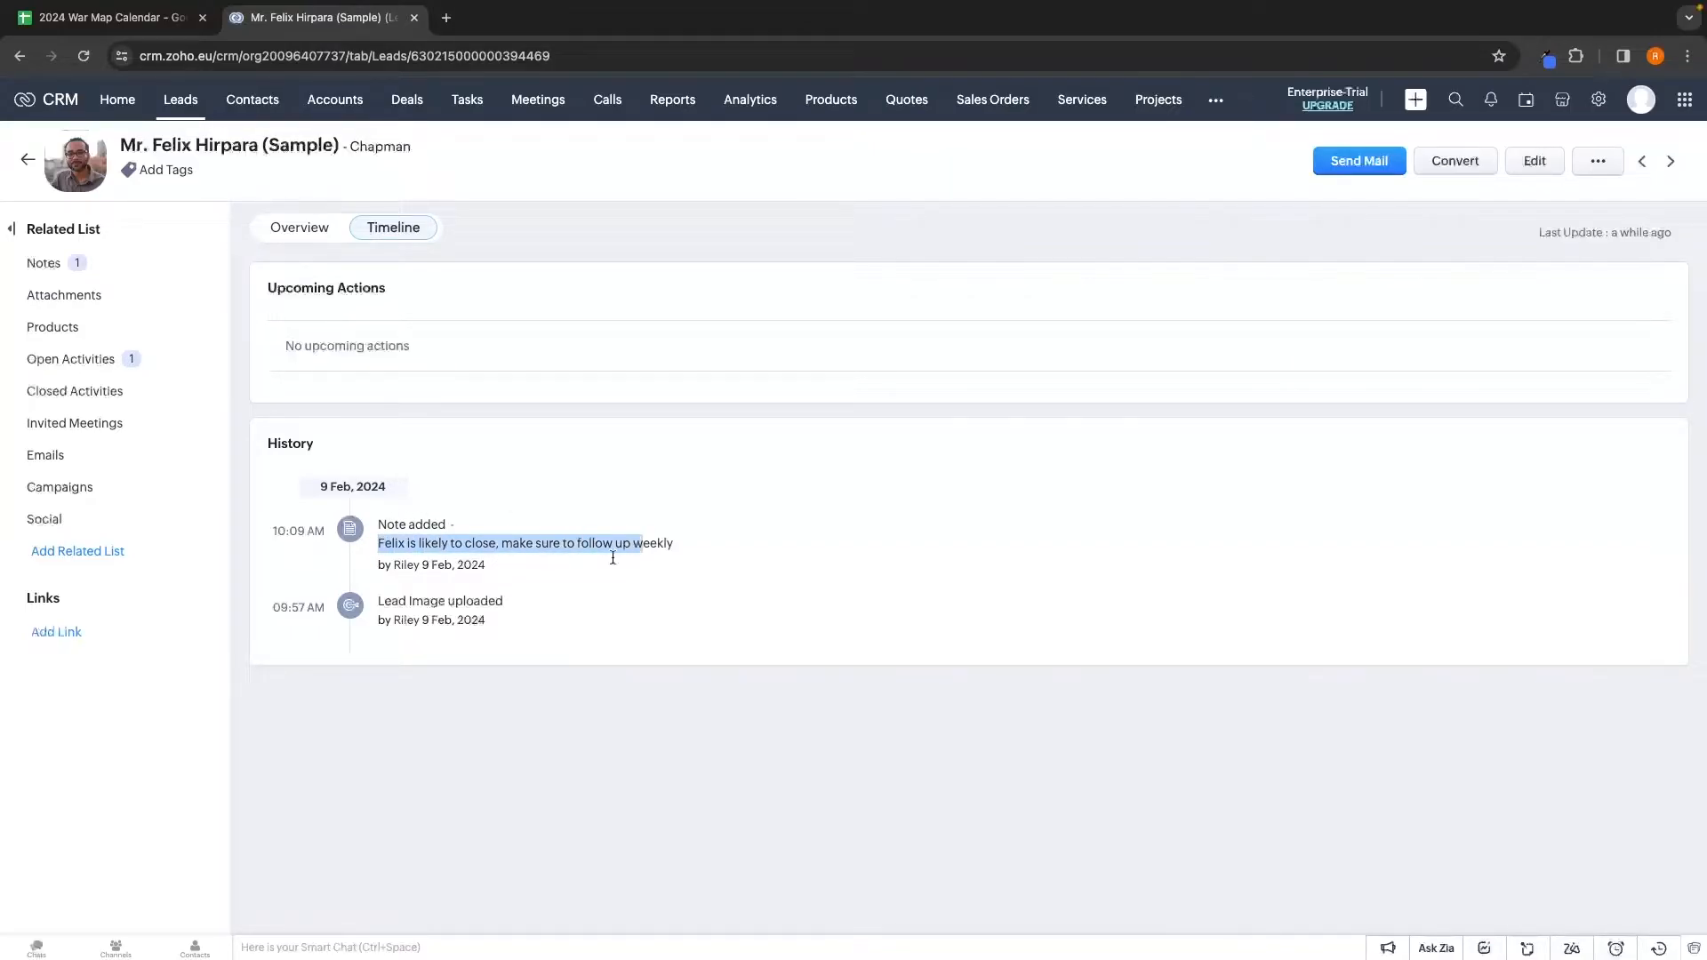
click(559, 623)
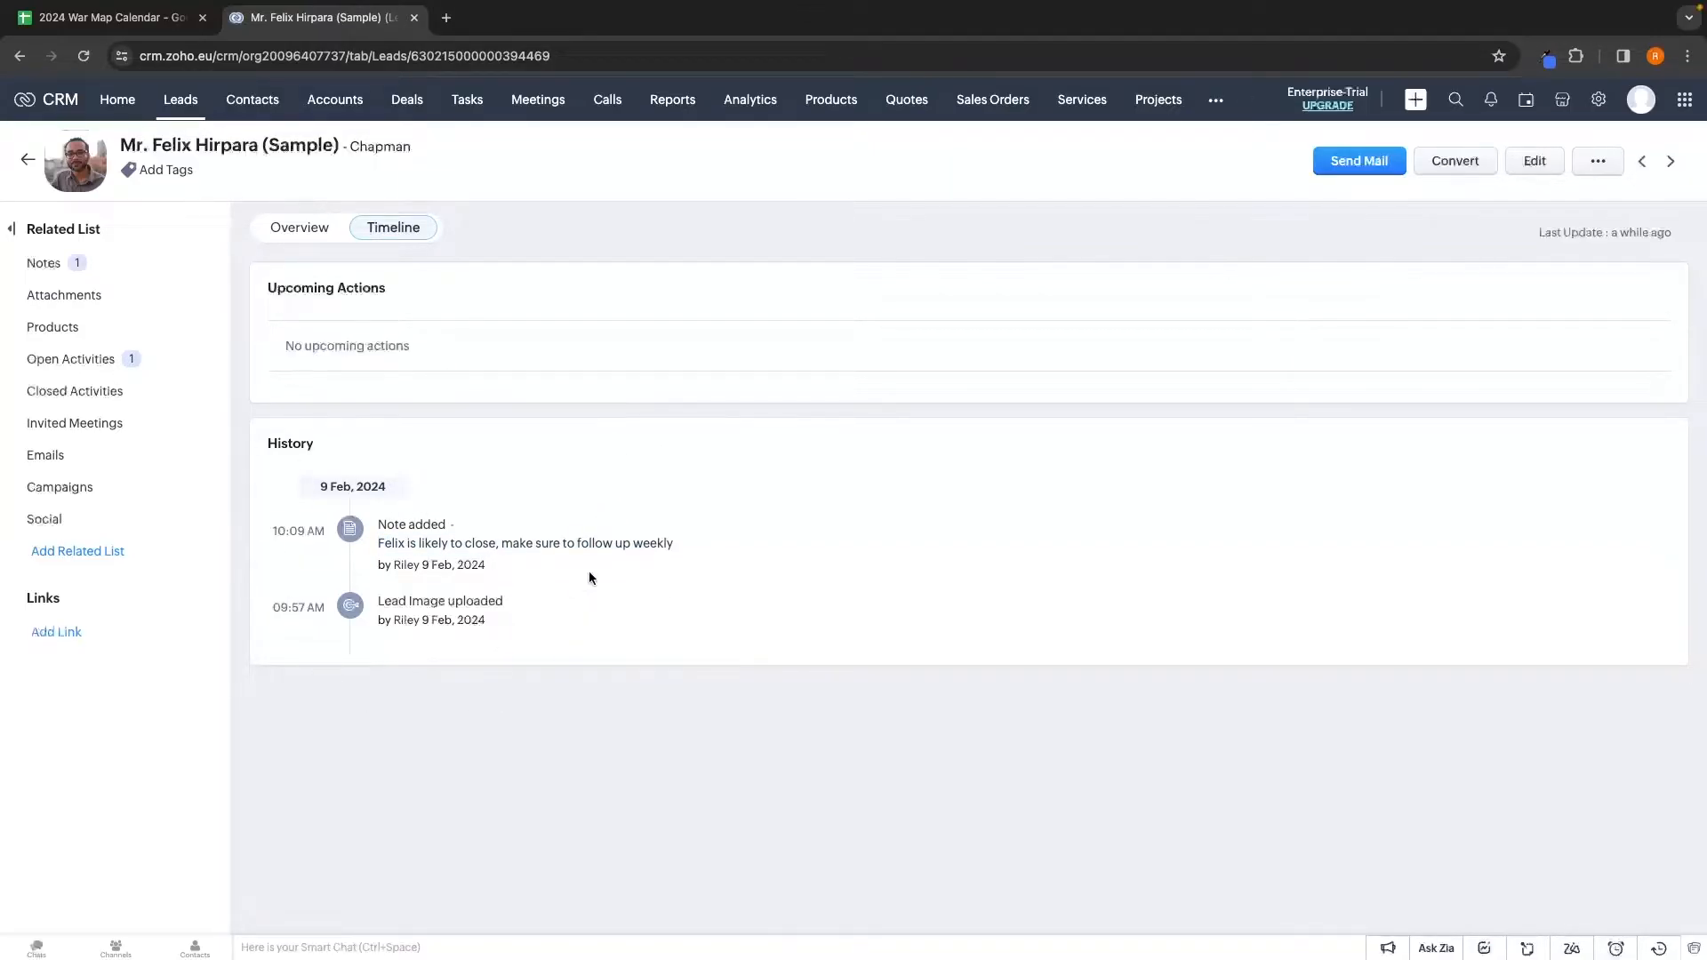
click(299, 228)
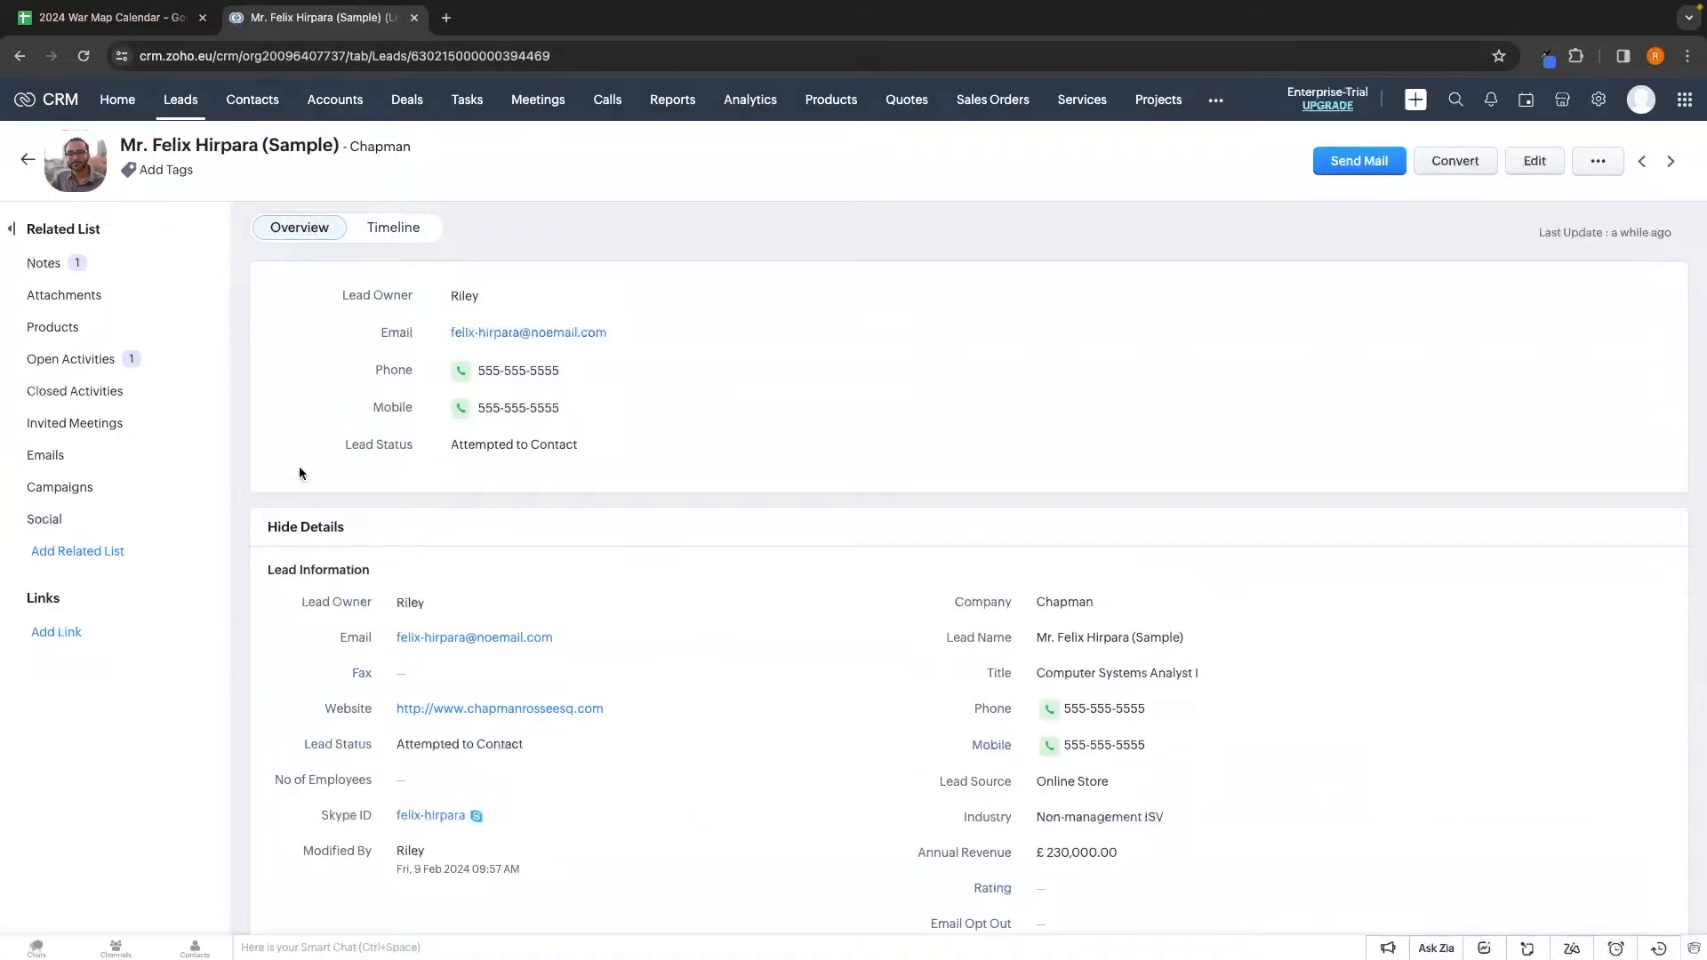
Review the lead's Notes and Products sections, then go back to the list of 11 leads
scroll(507, 564, down, 10)
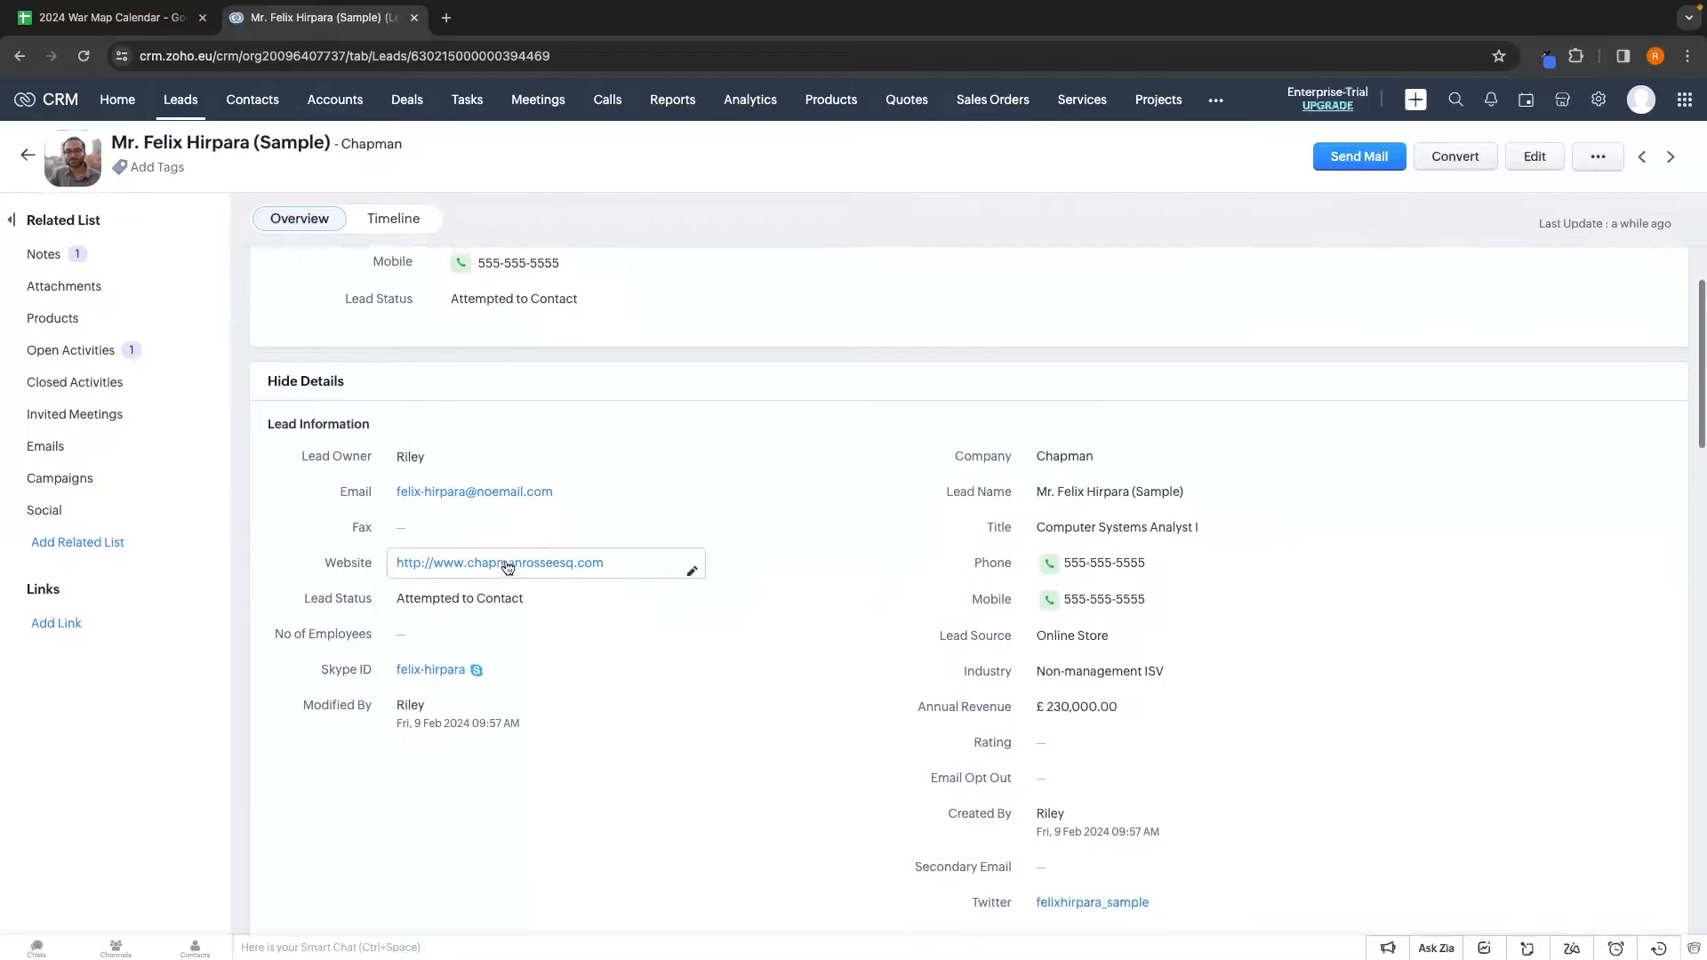
scroll(533, 673, down, 5)
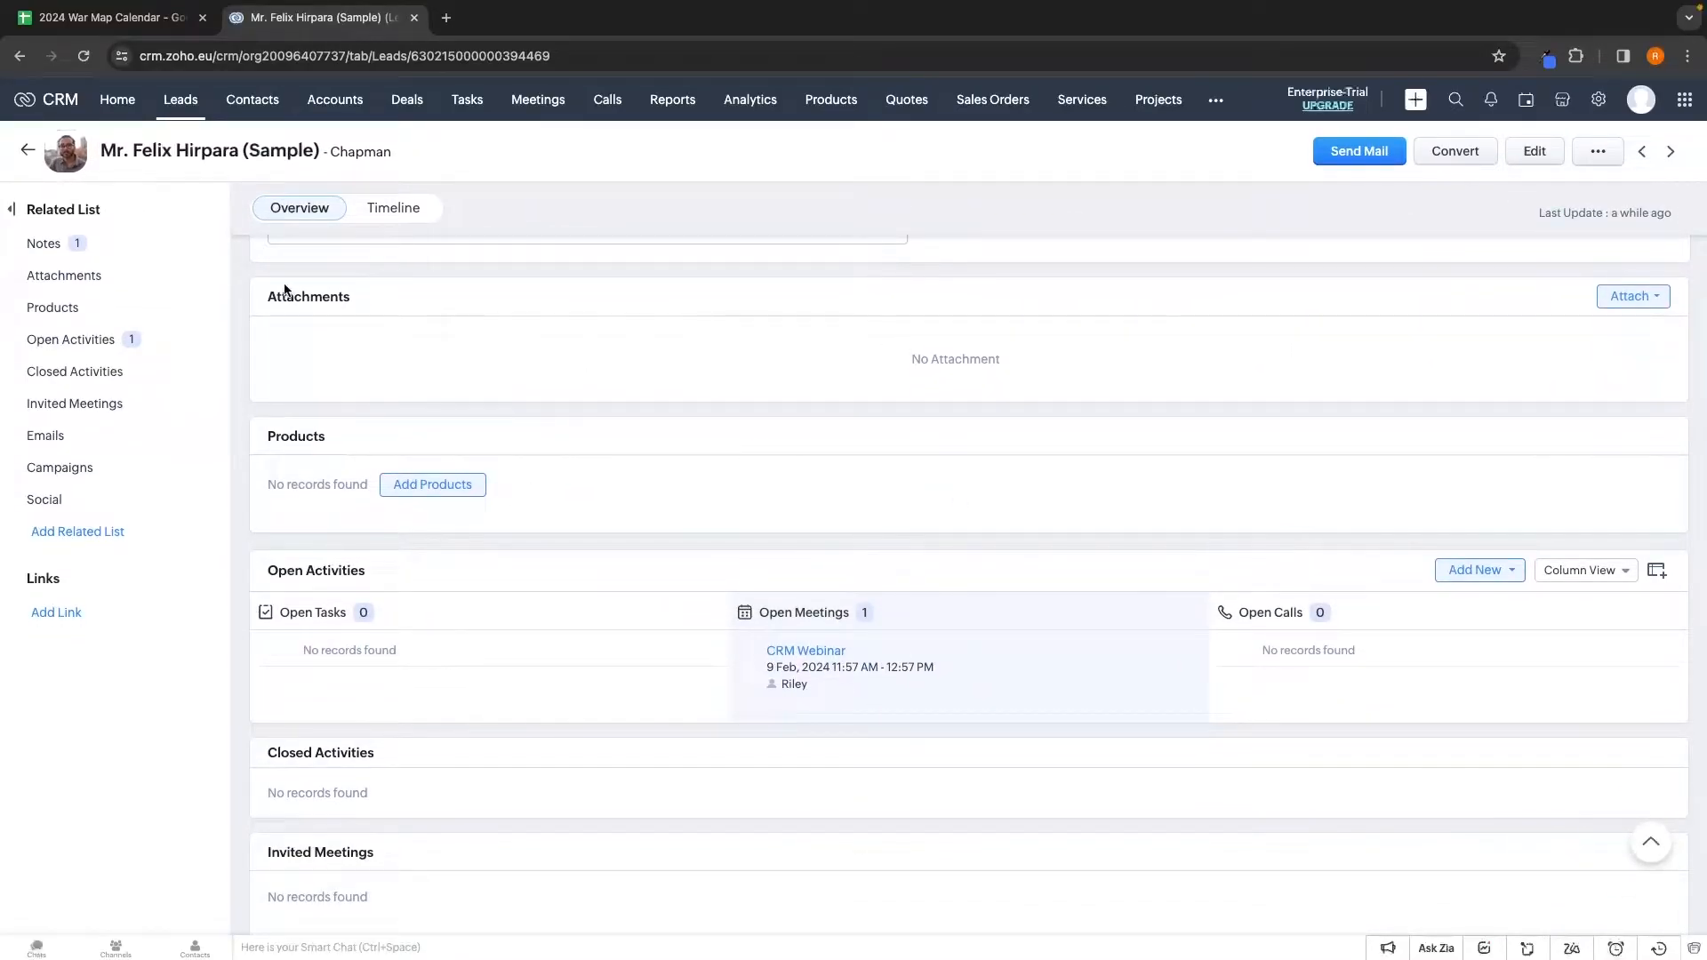
scroll(270, 283, up, 10)
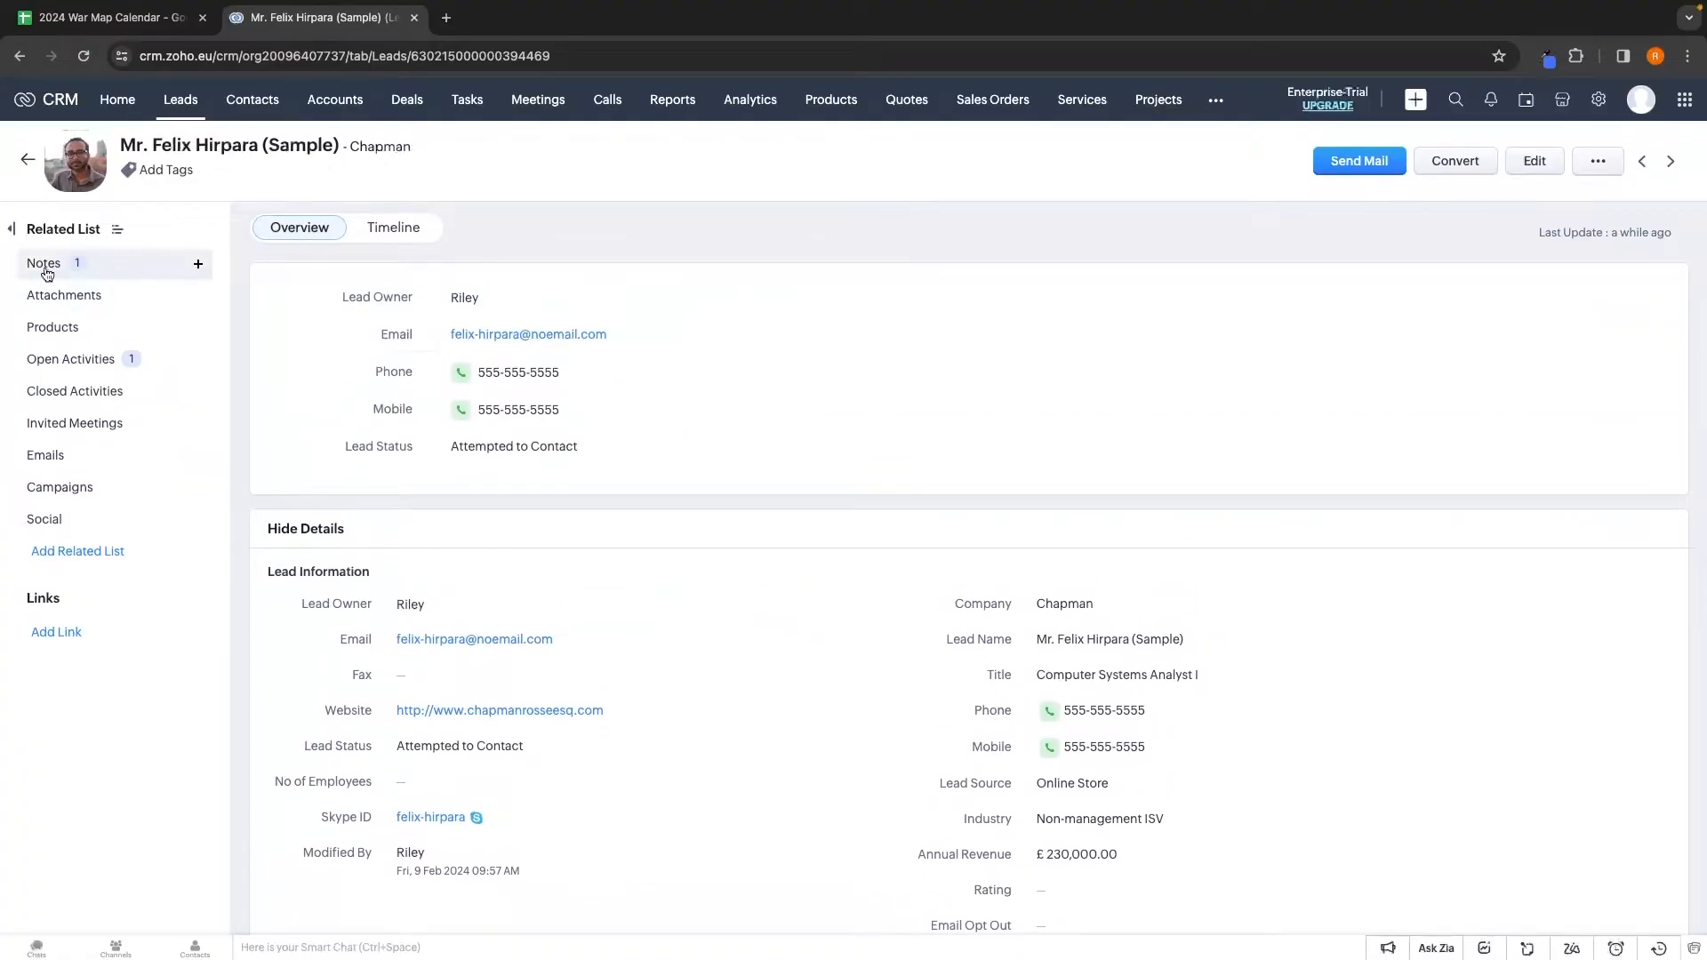
click(44, 245)
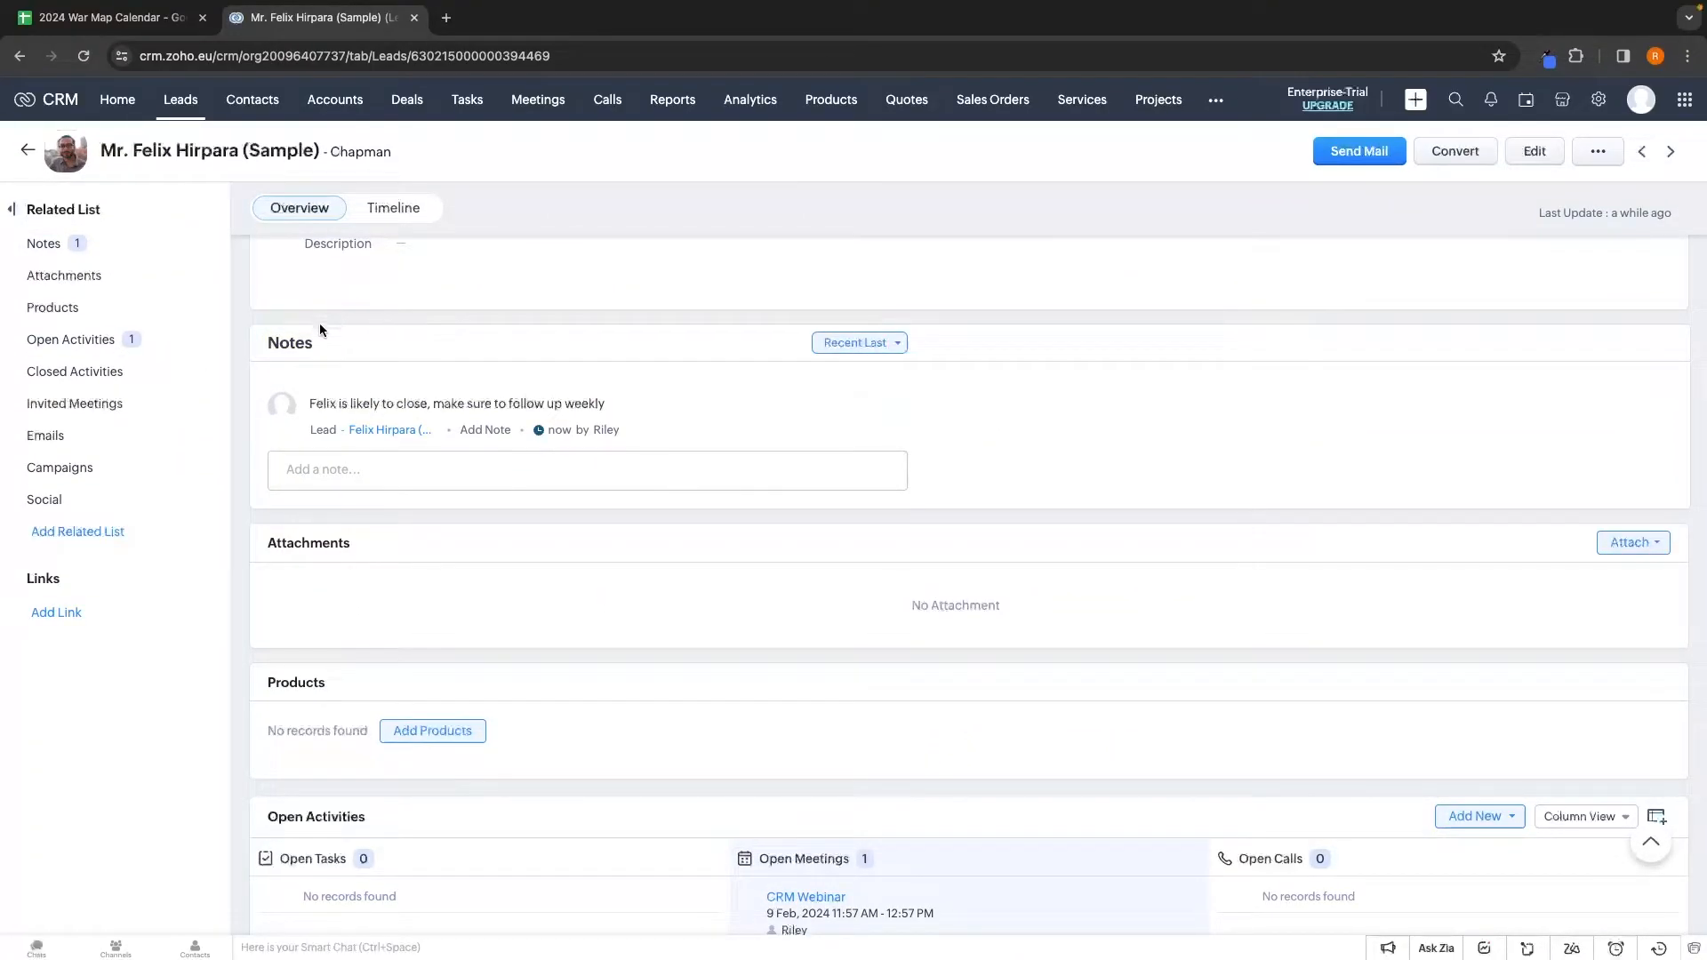
click(49, 311)
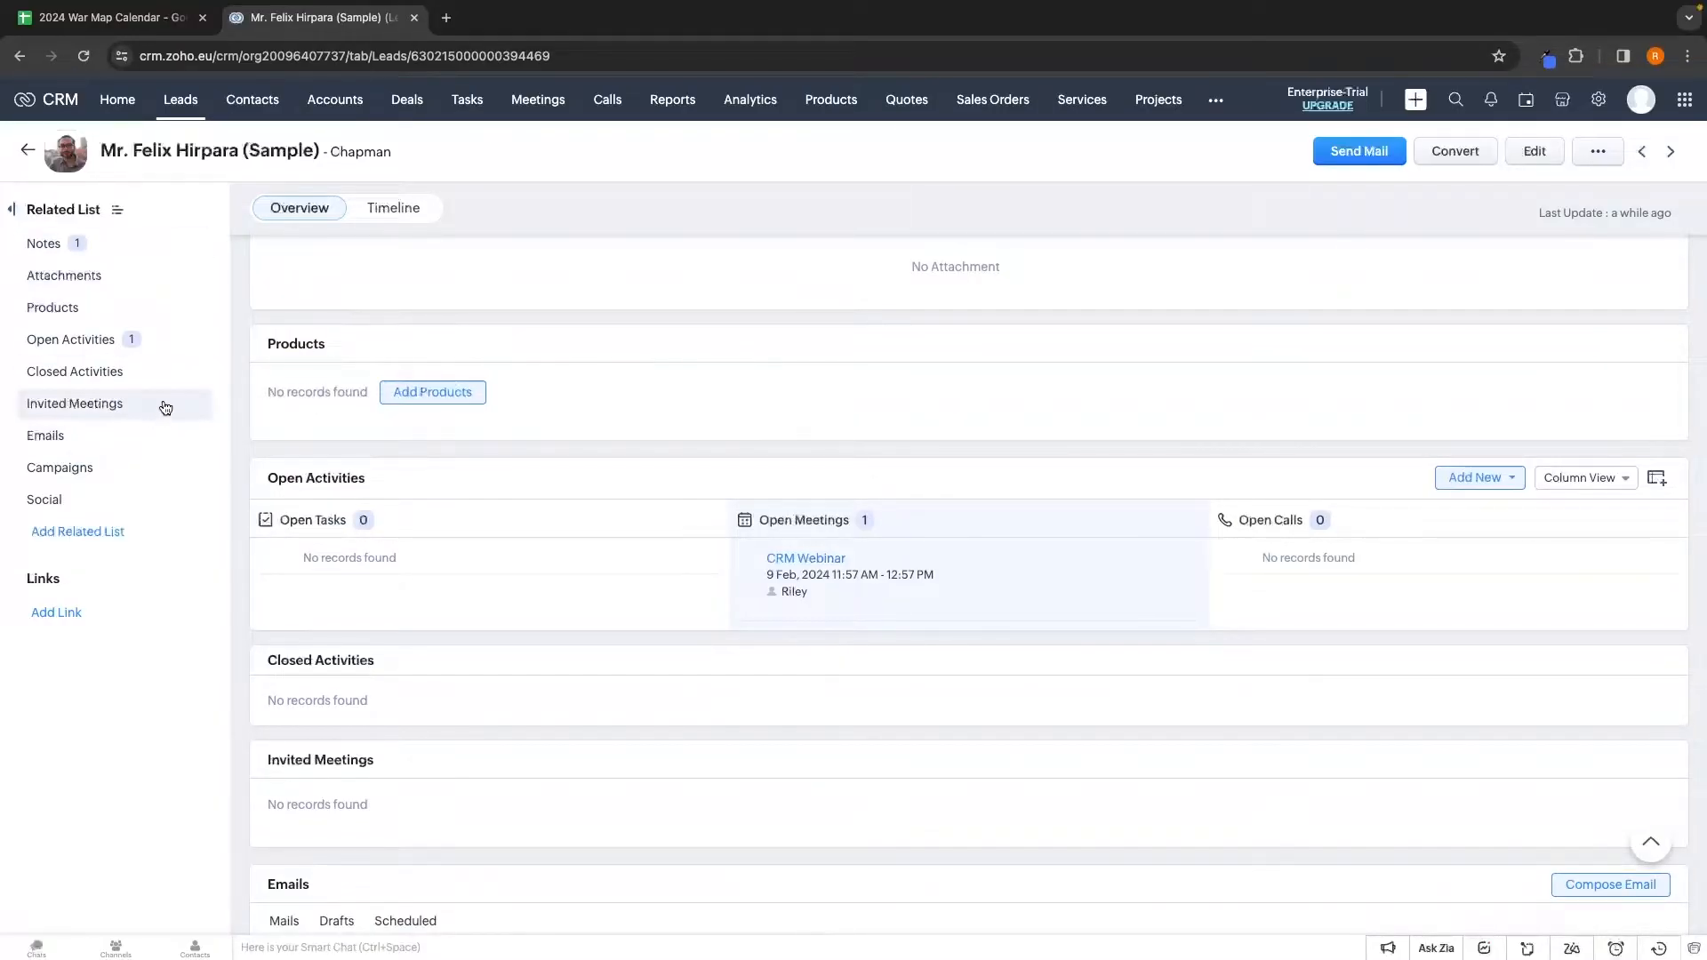
click(28, 150)
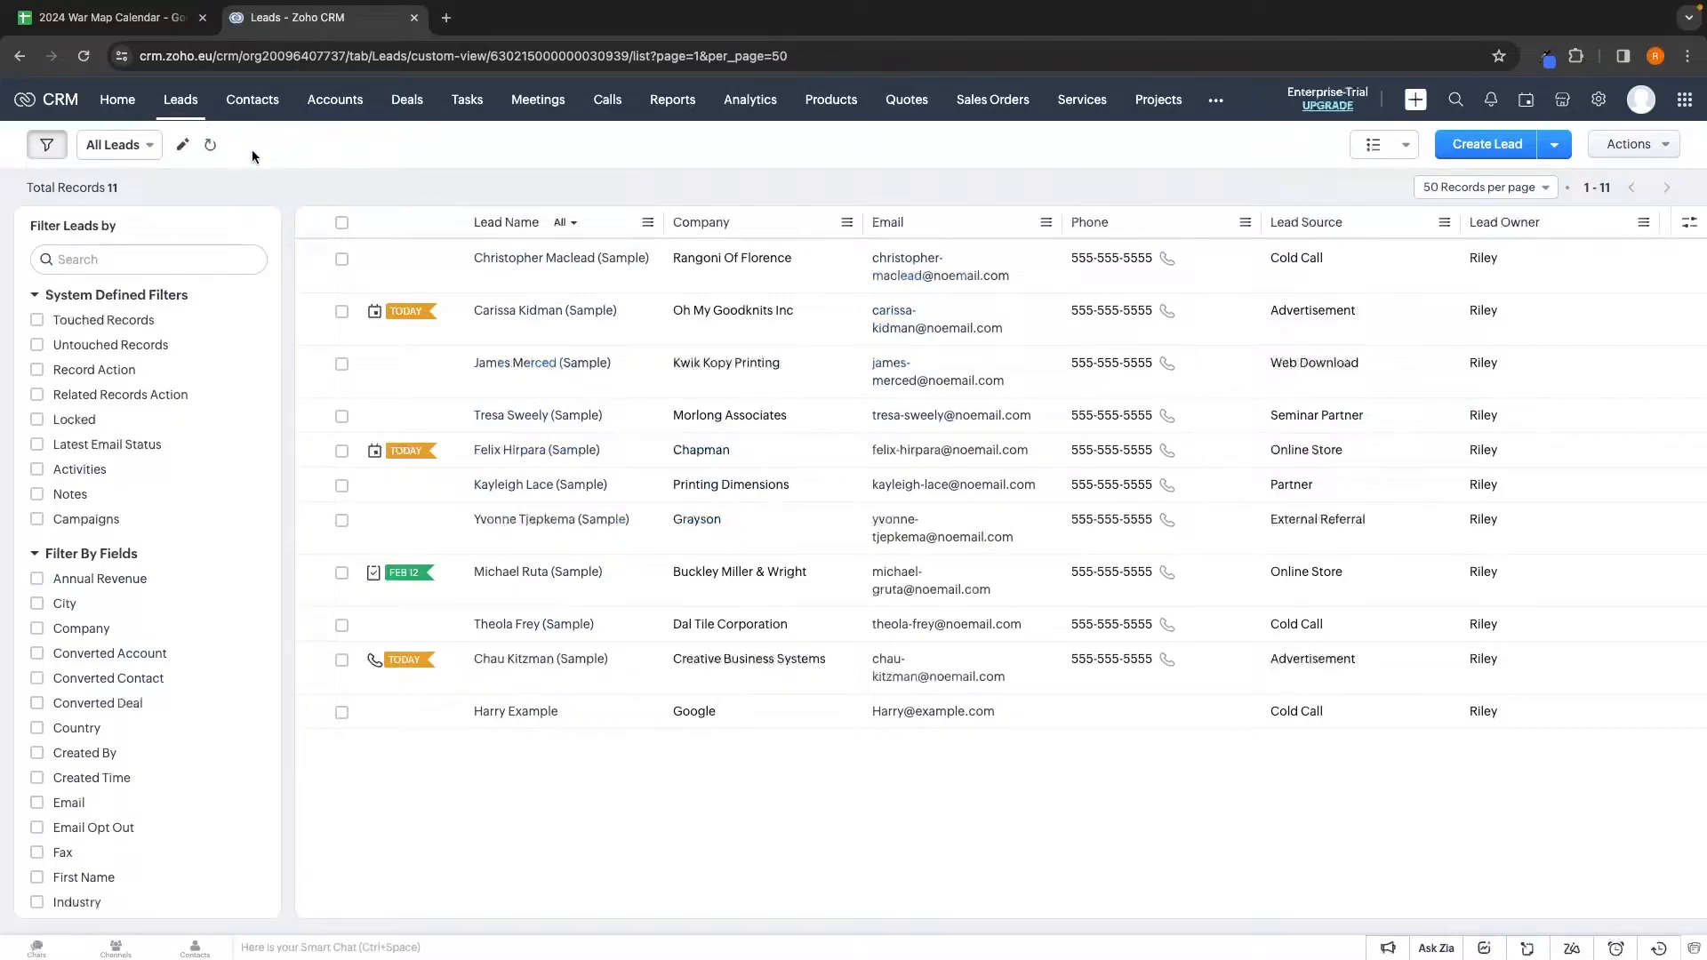
drag(31, 226, 95, 226)
drag(26, 188, 106, 187)
click(141, 191)
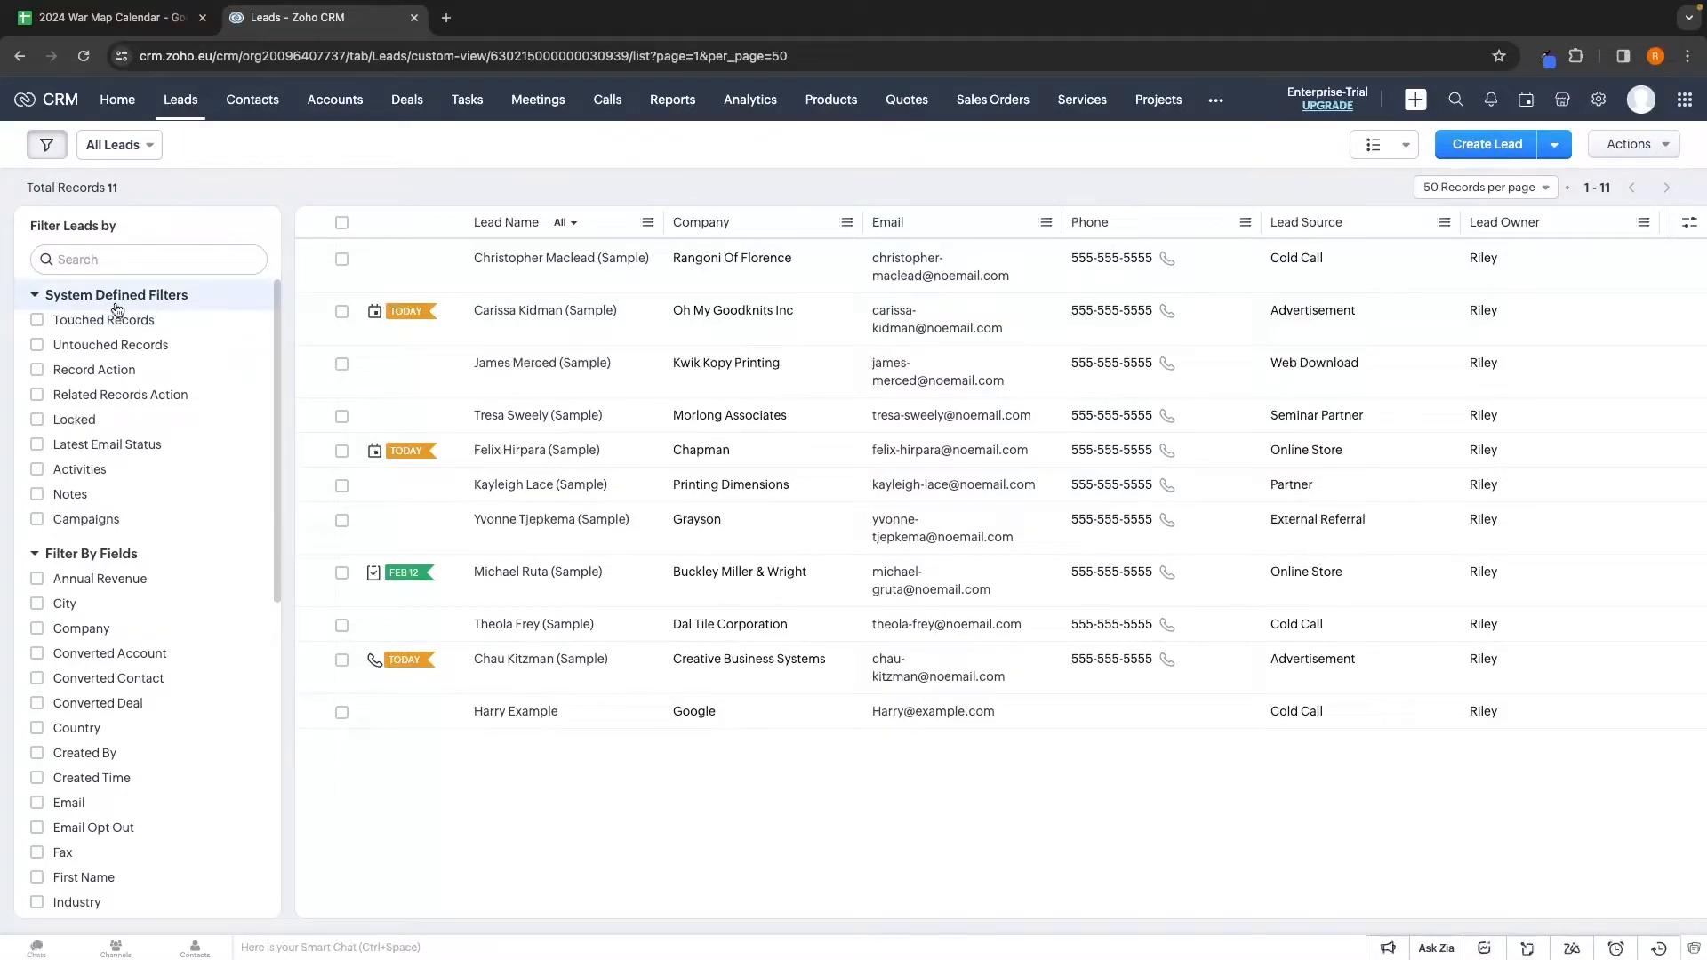
scroll(98, 534, down, 1)
click(87, 688)
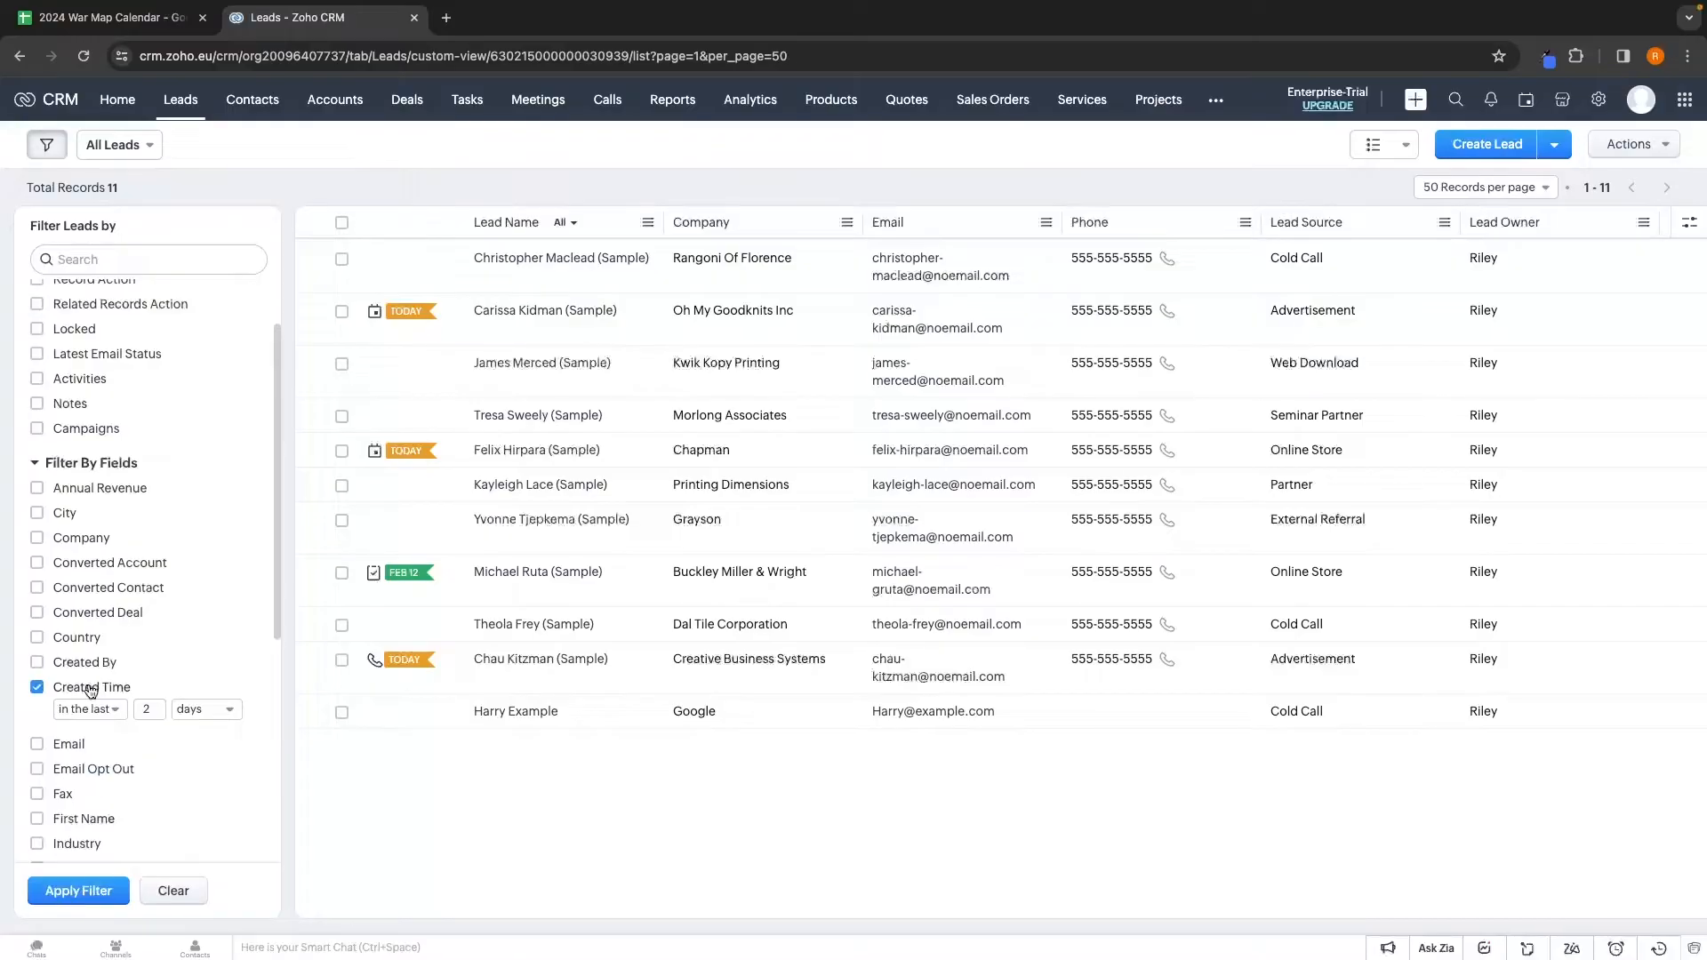
scroll(91, 686, down, 1)
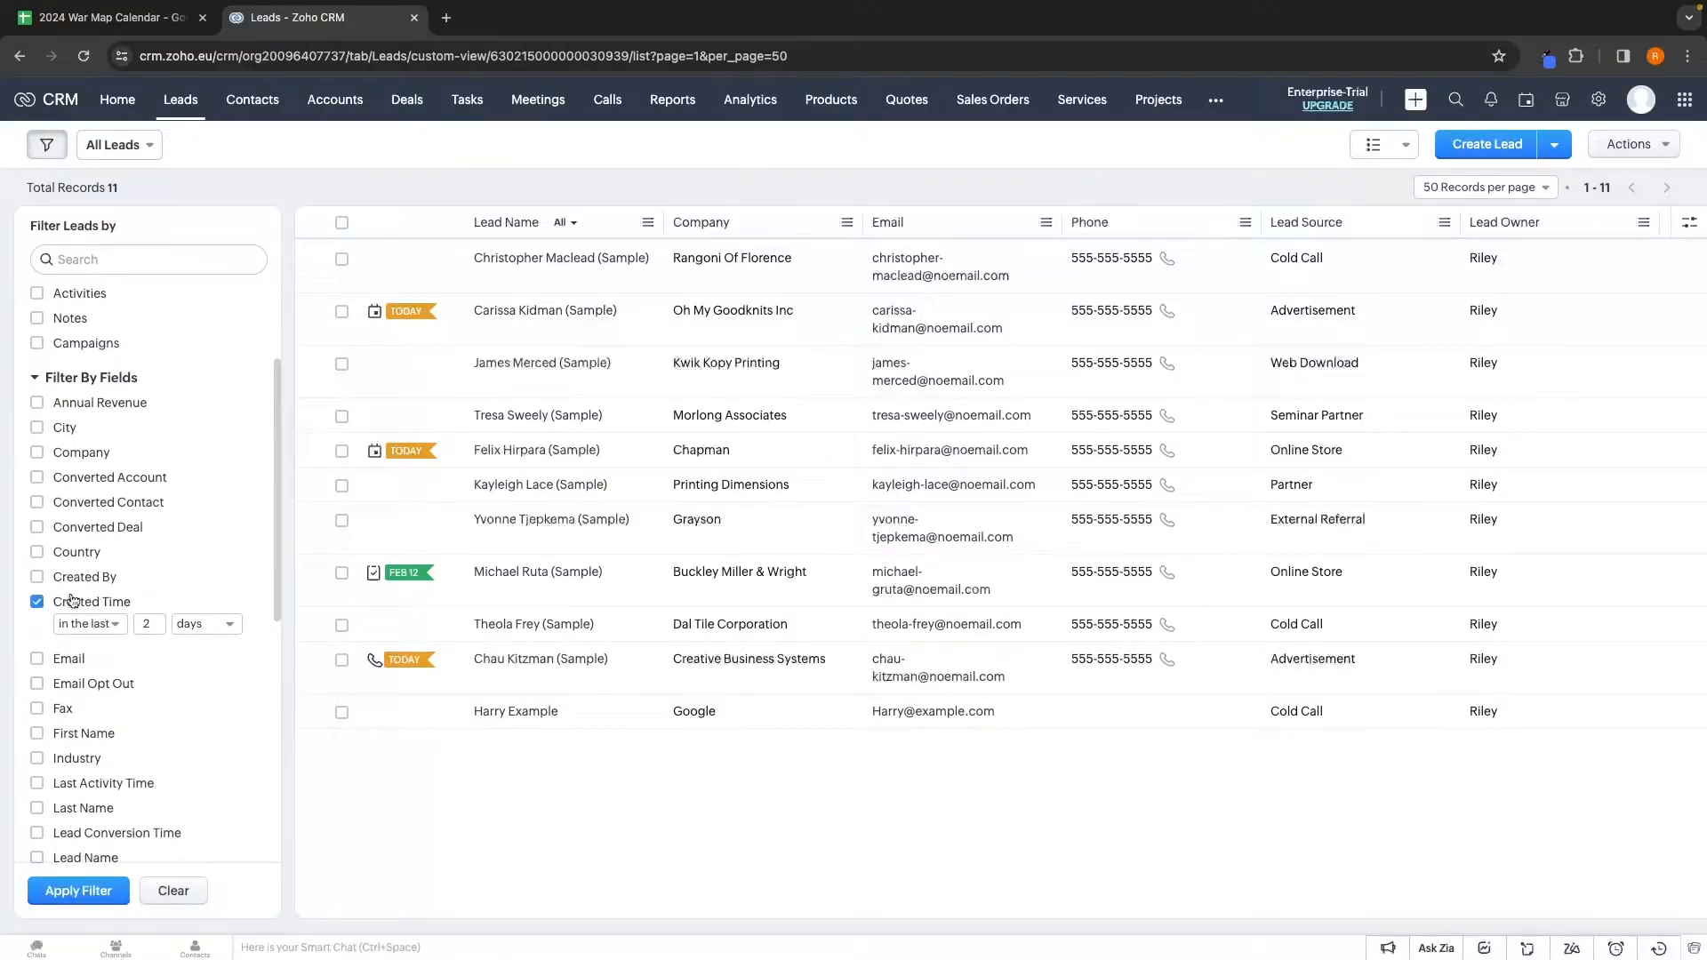
click(100, 890)
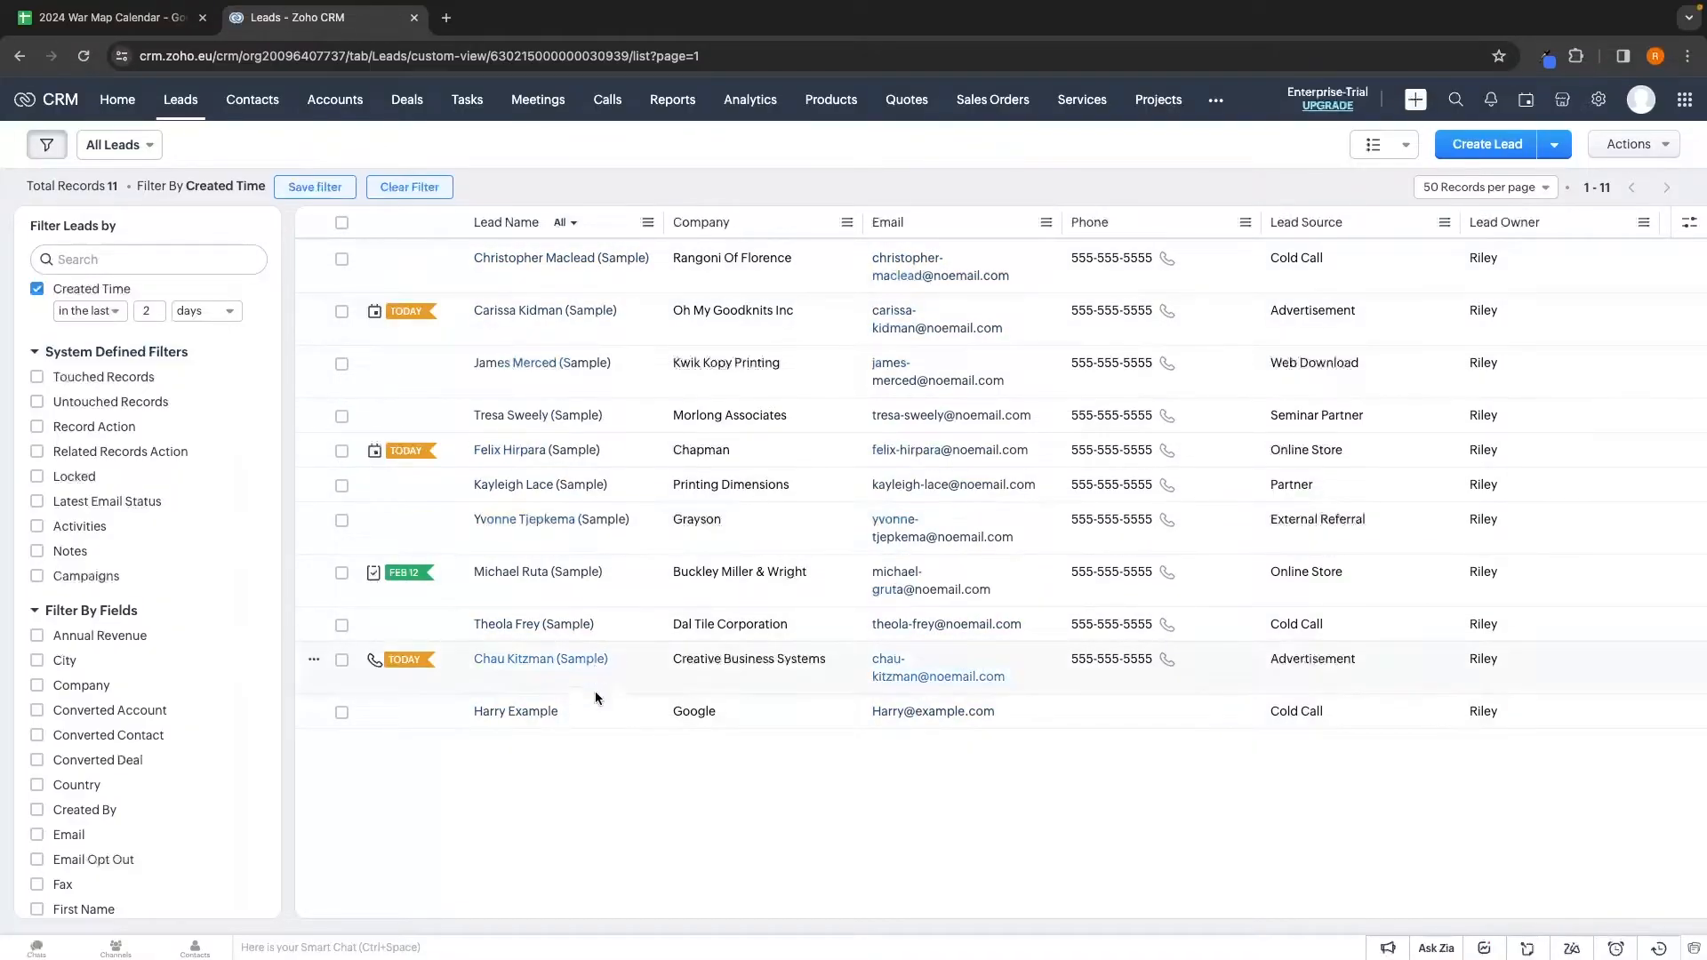
scroll(201, 446, down, 1)
scroll(202, 452, down, 6)
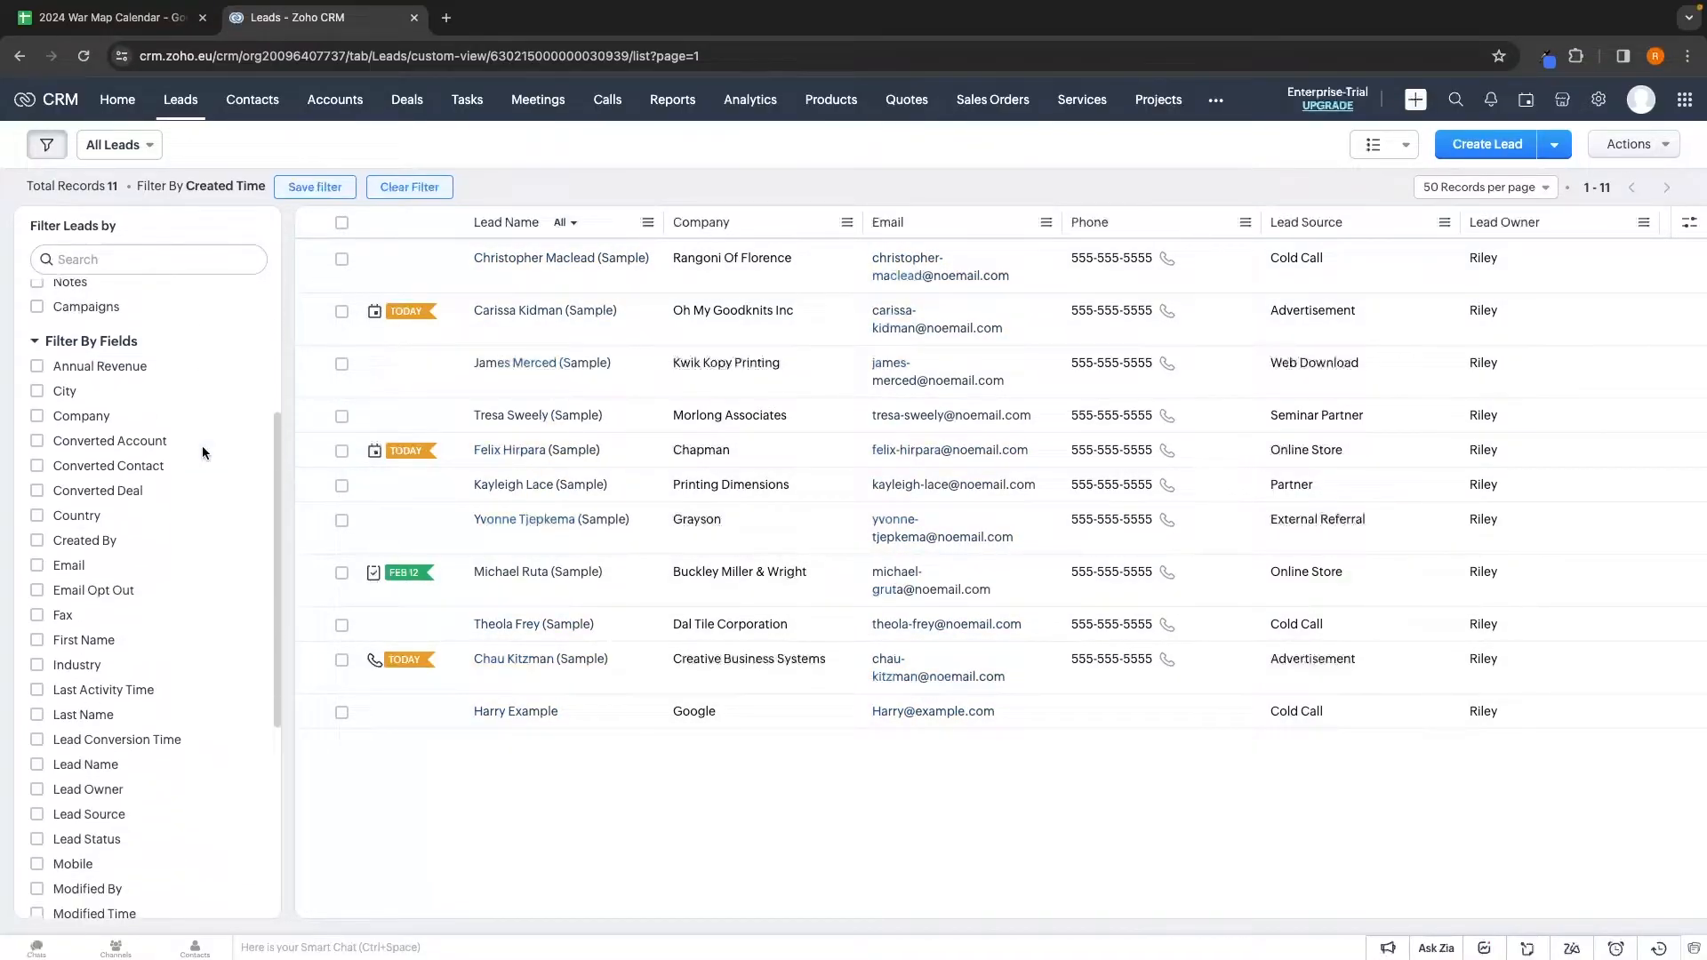
scroll(201, 446, down, 1)
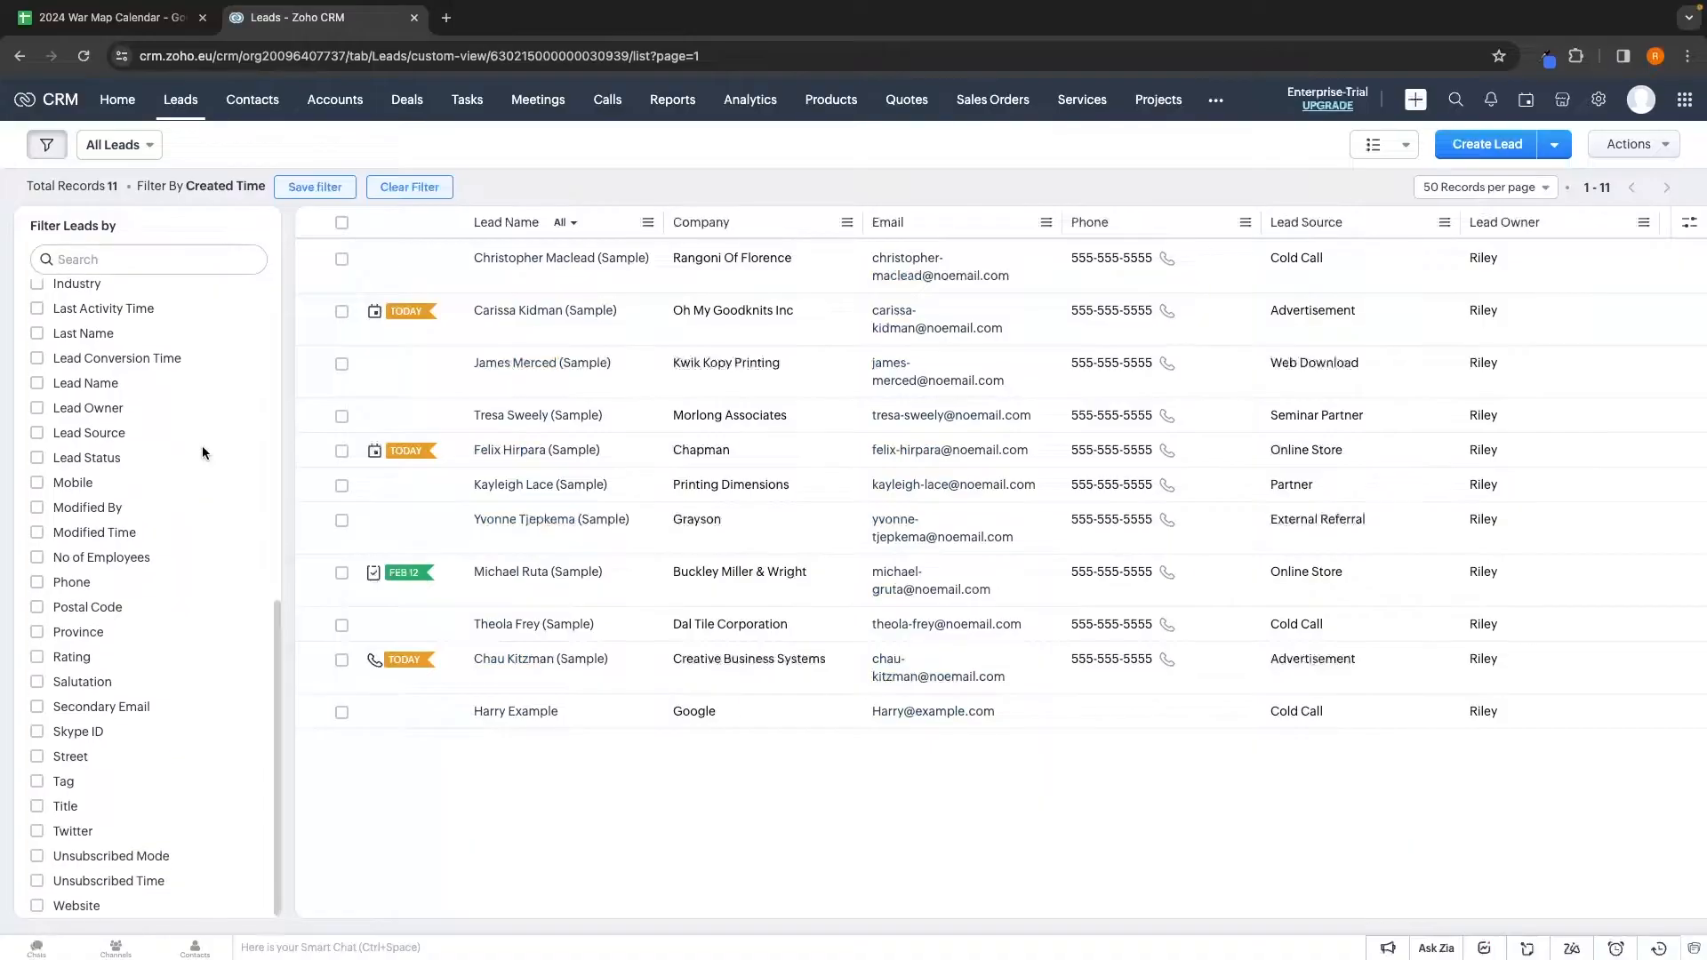
scroll(145, 499, up, 2)
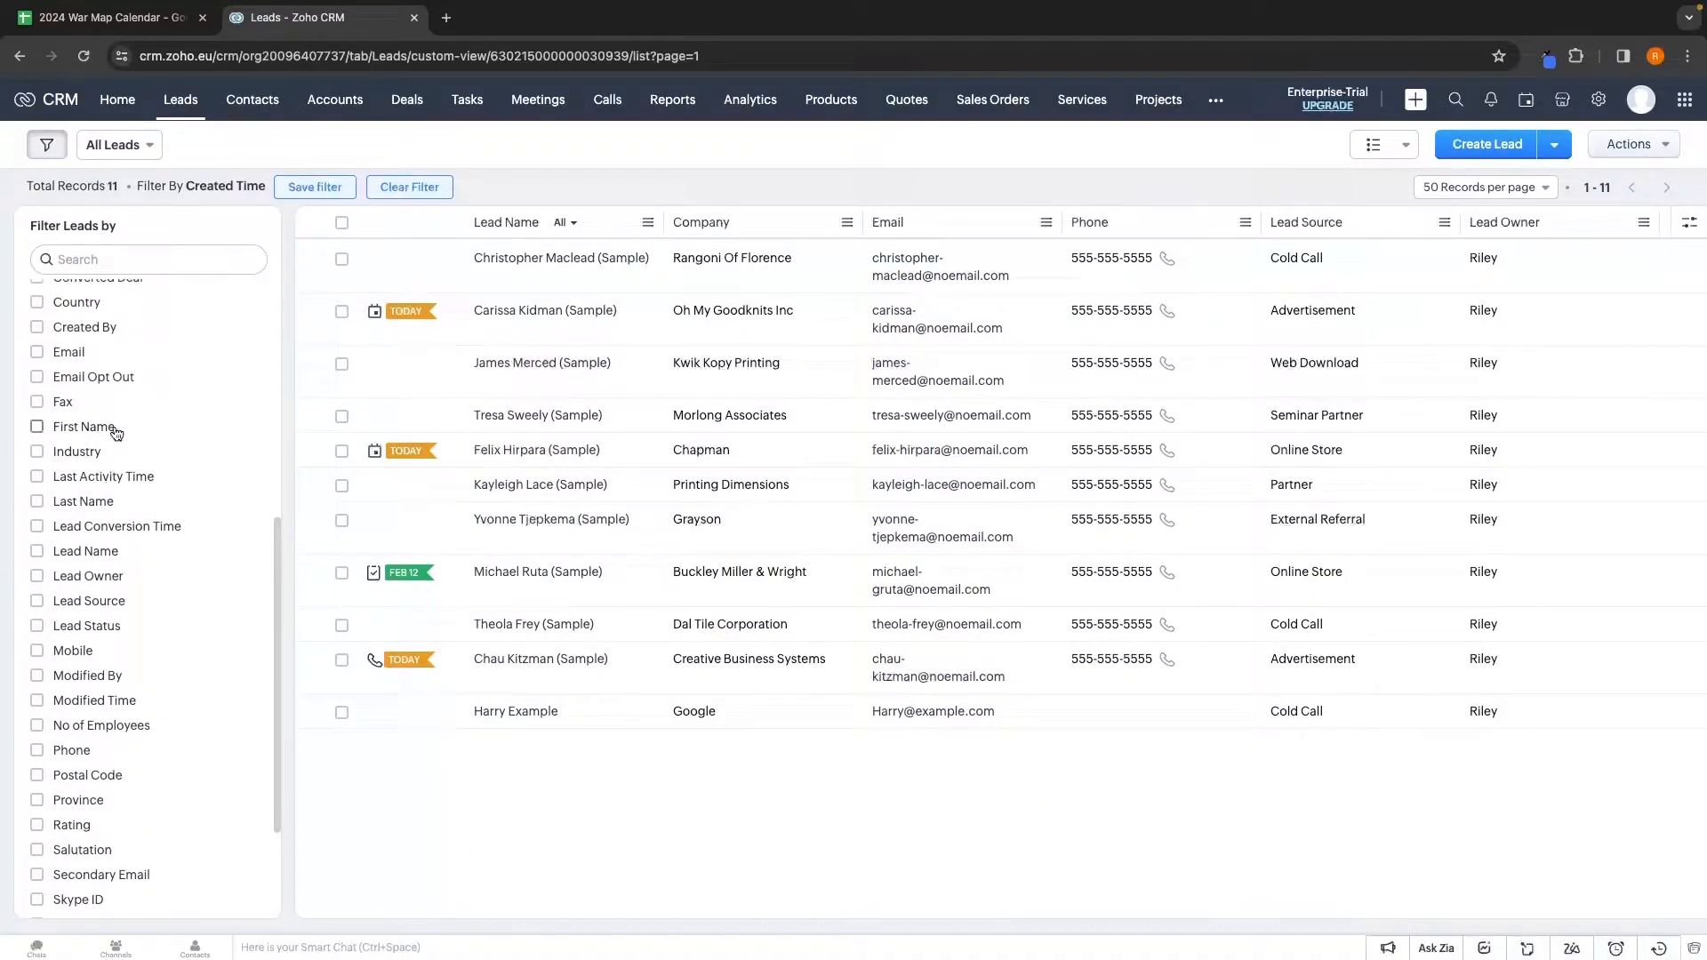
scroll(73, 438, up, 1)
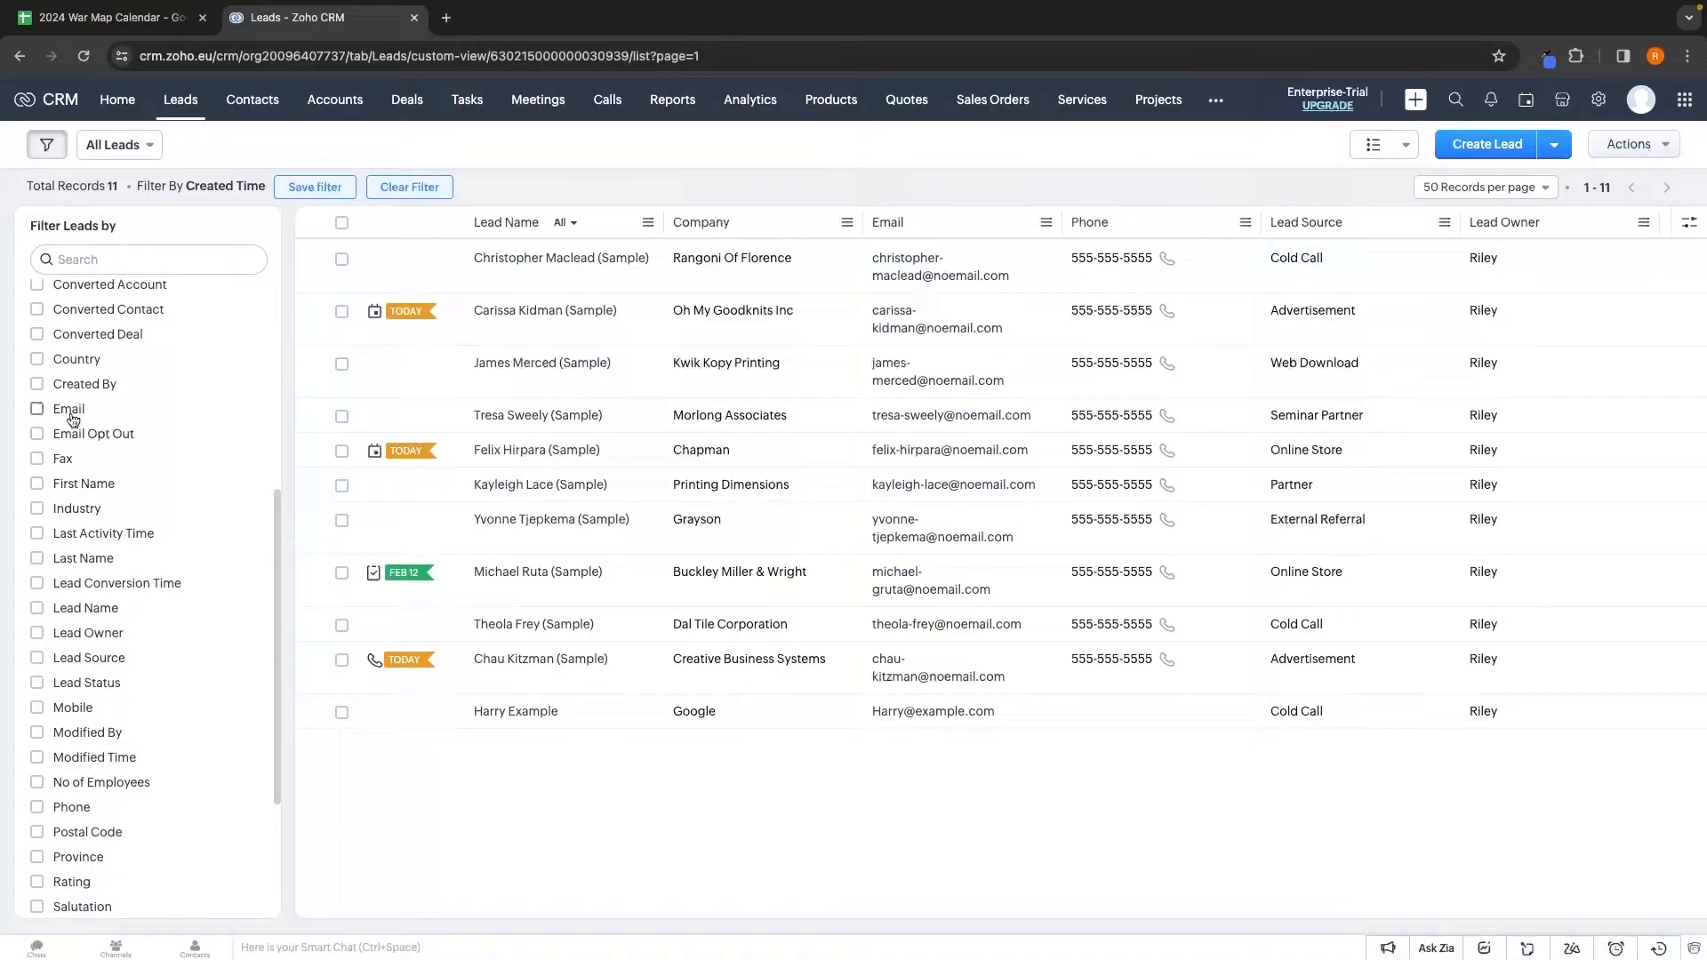
scroll(73, 418, down, 1)
scroll(191, 502, down, 2)
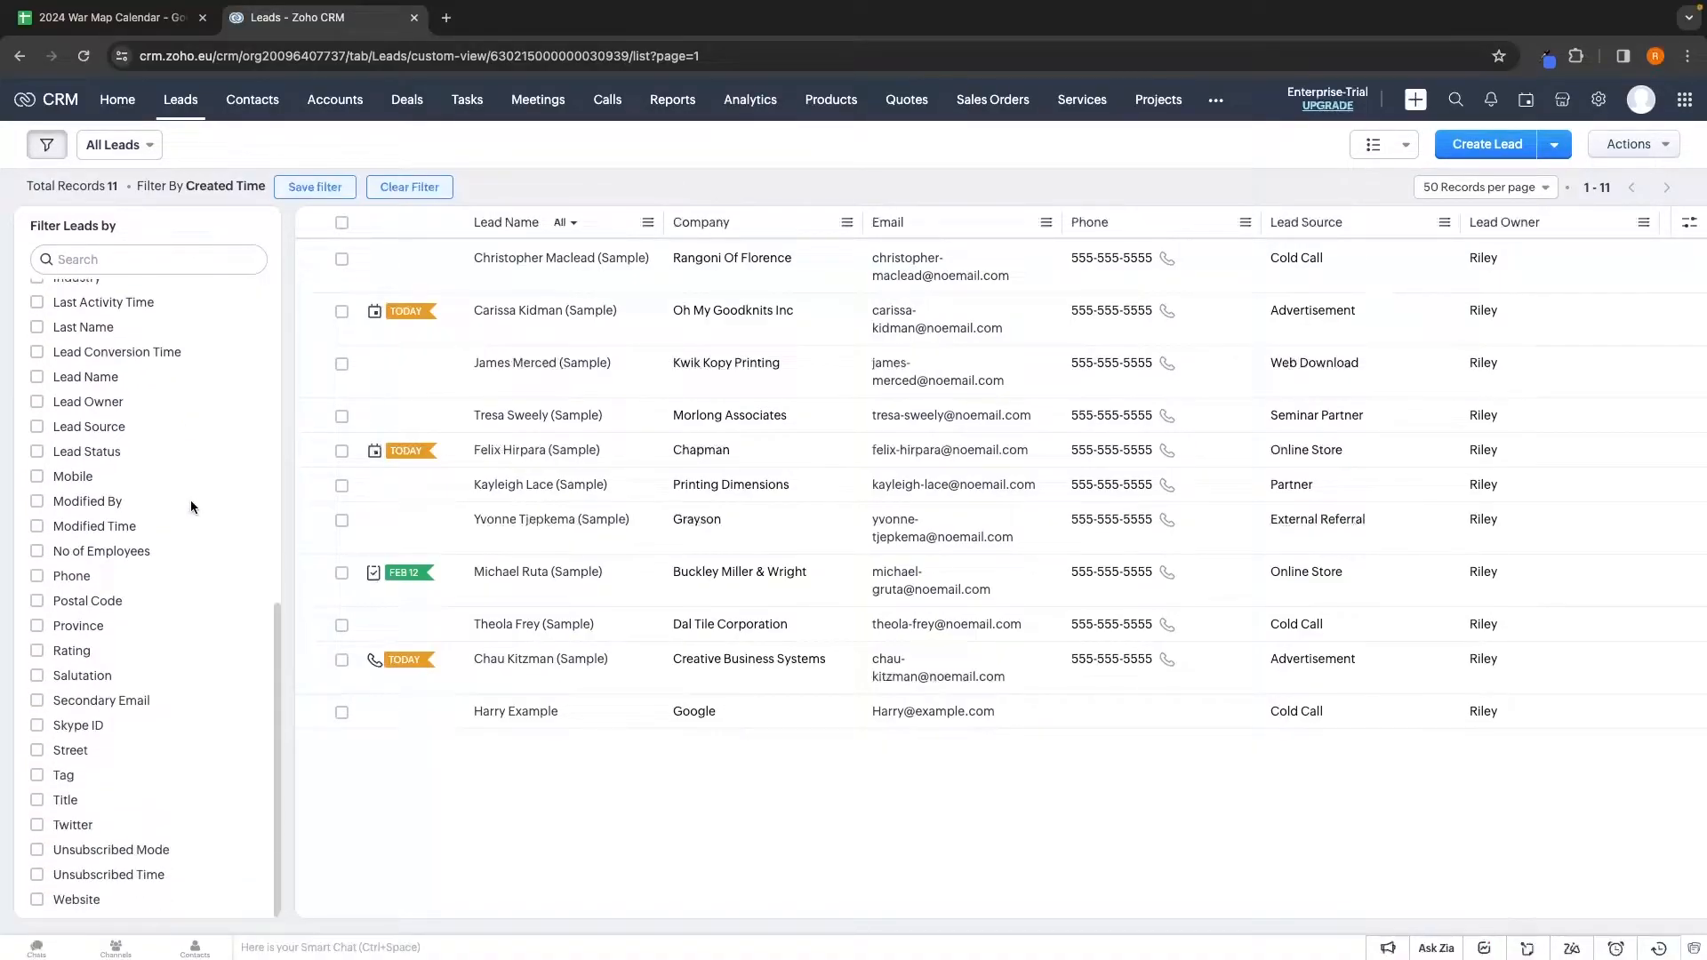
scroll(190, 501, up, 10)
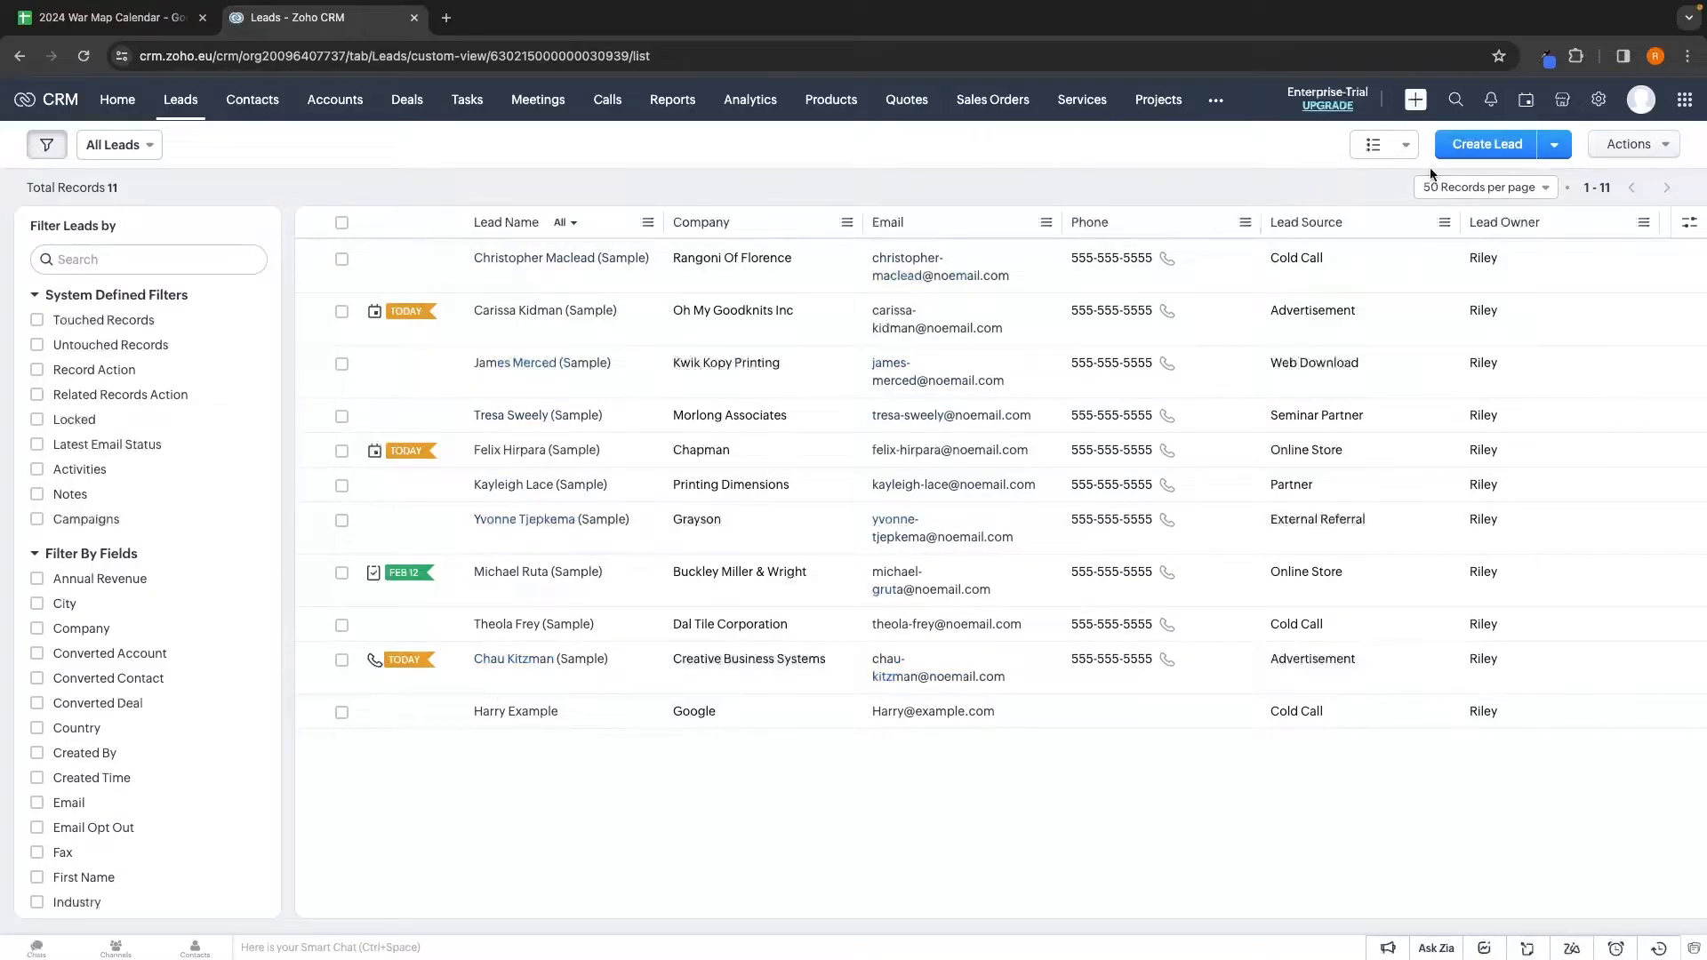
Open Import Leads, choose importing from another CRM, and pick Act as the source
click(1558, 149)
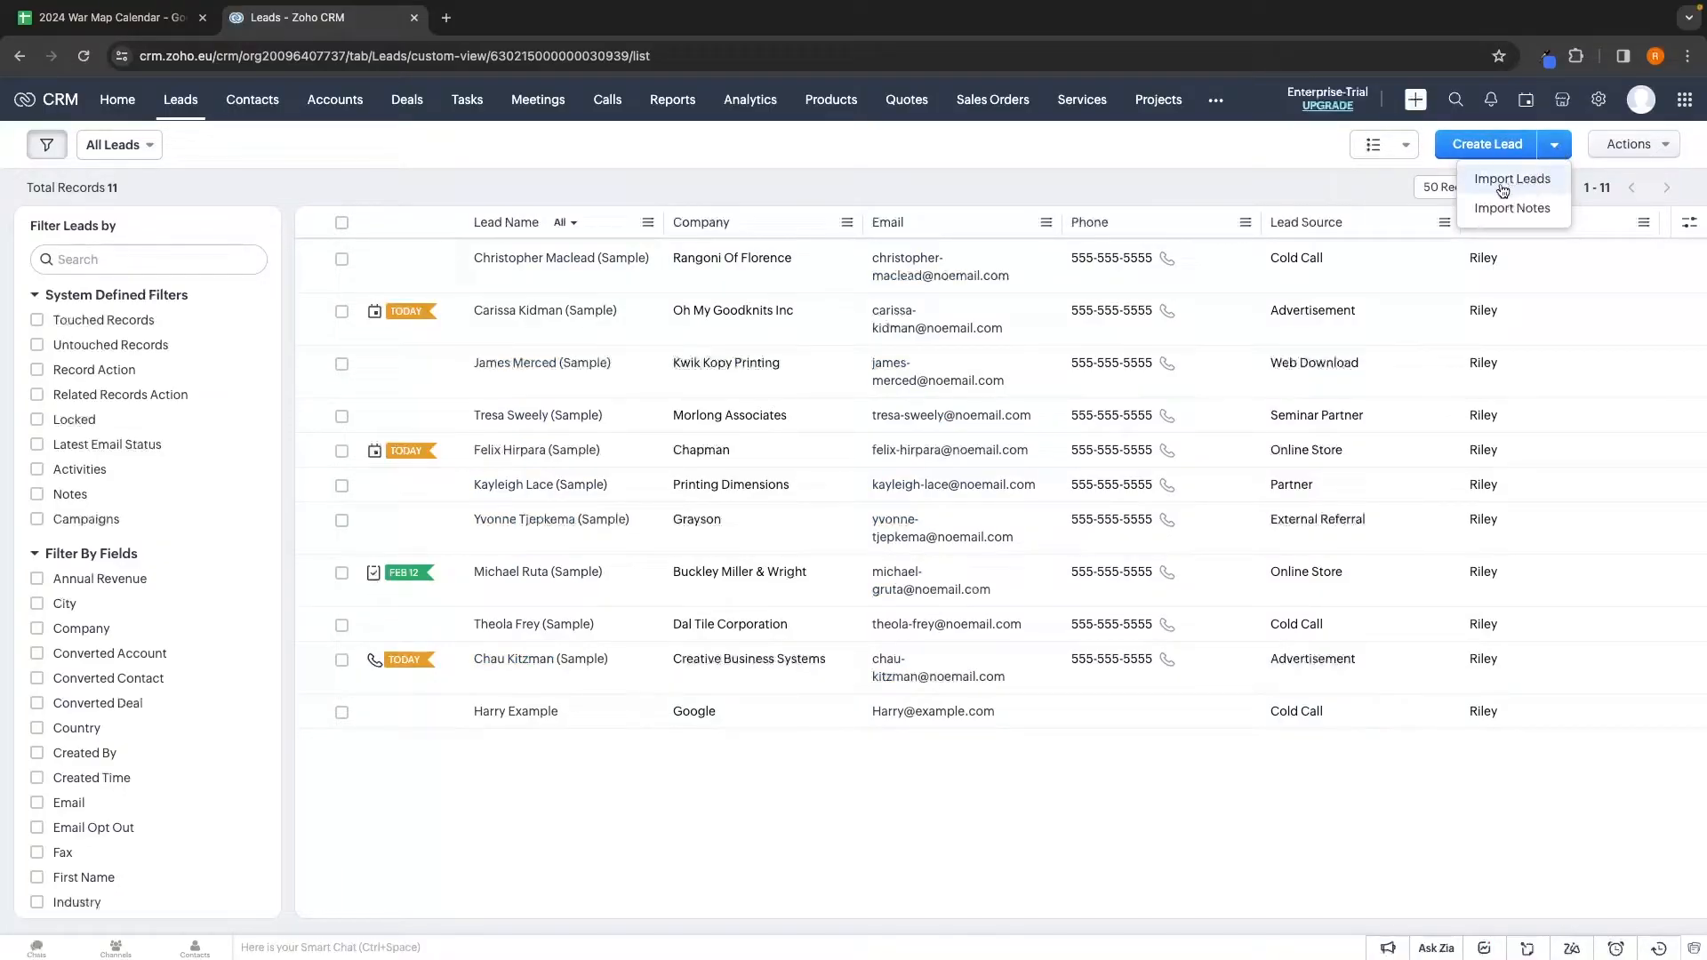
click(1527, 182)
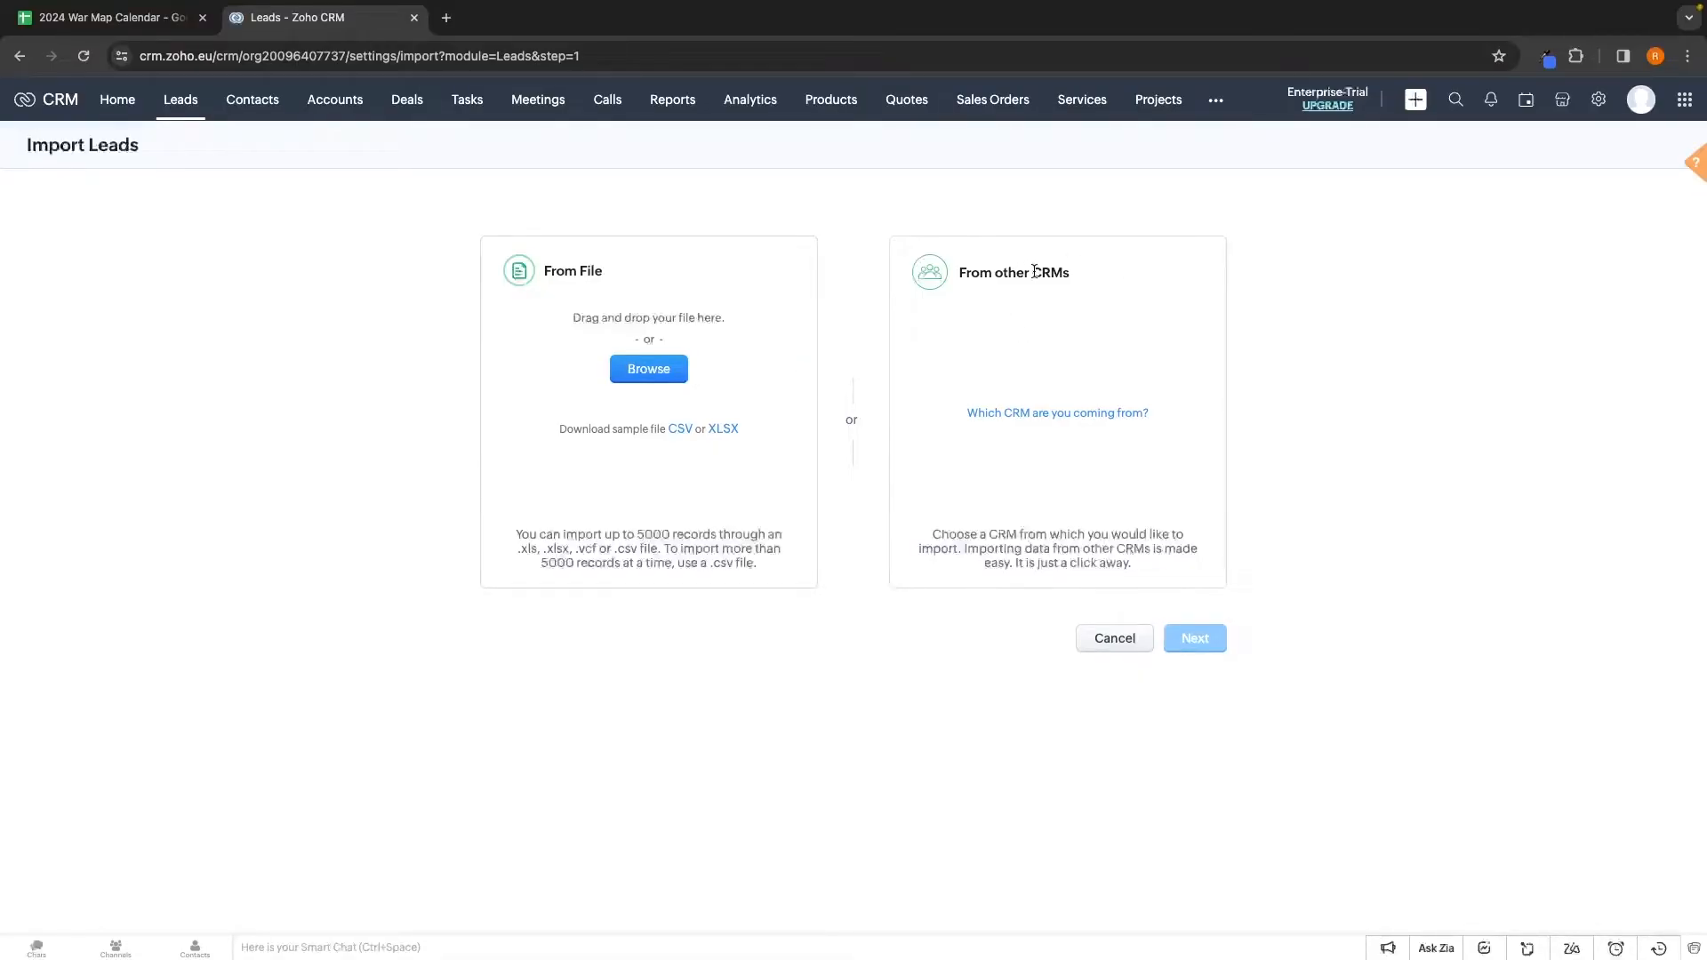
click(1001, 414)
click(1029, 421)
scroll(1014, 591, down, 3)
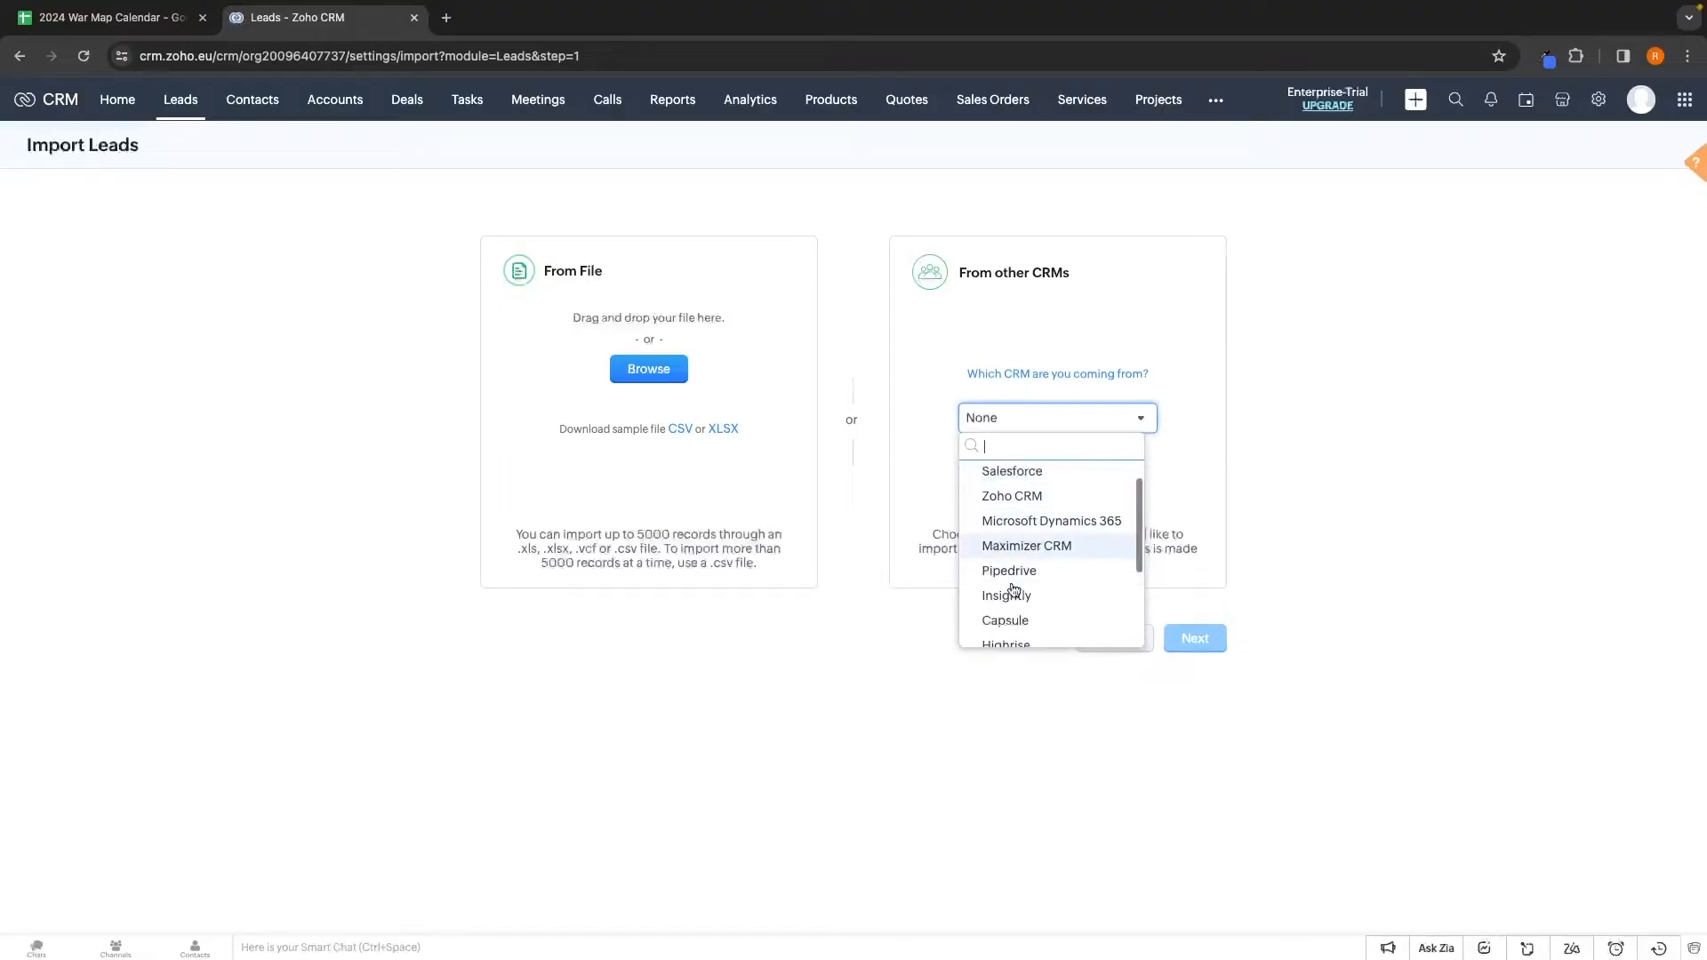
scroll(1014, 590, down, 2)
scroll(1012, 587, up, 2)
scroll(1011, 589, down, 2)
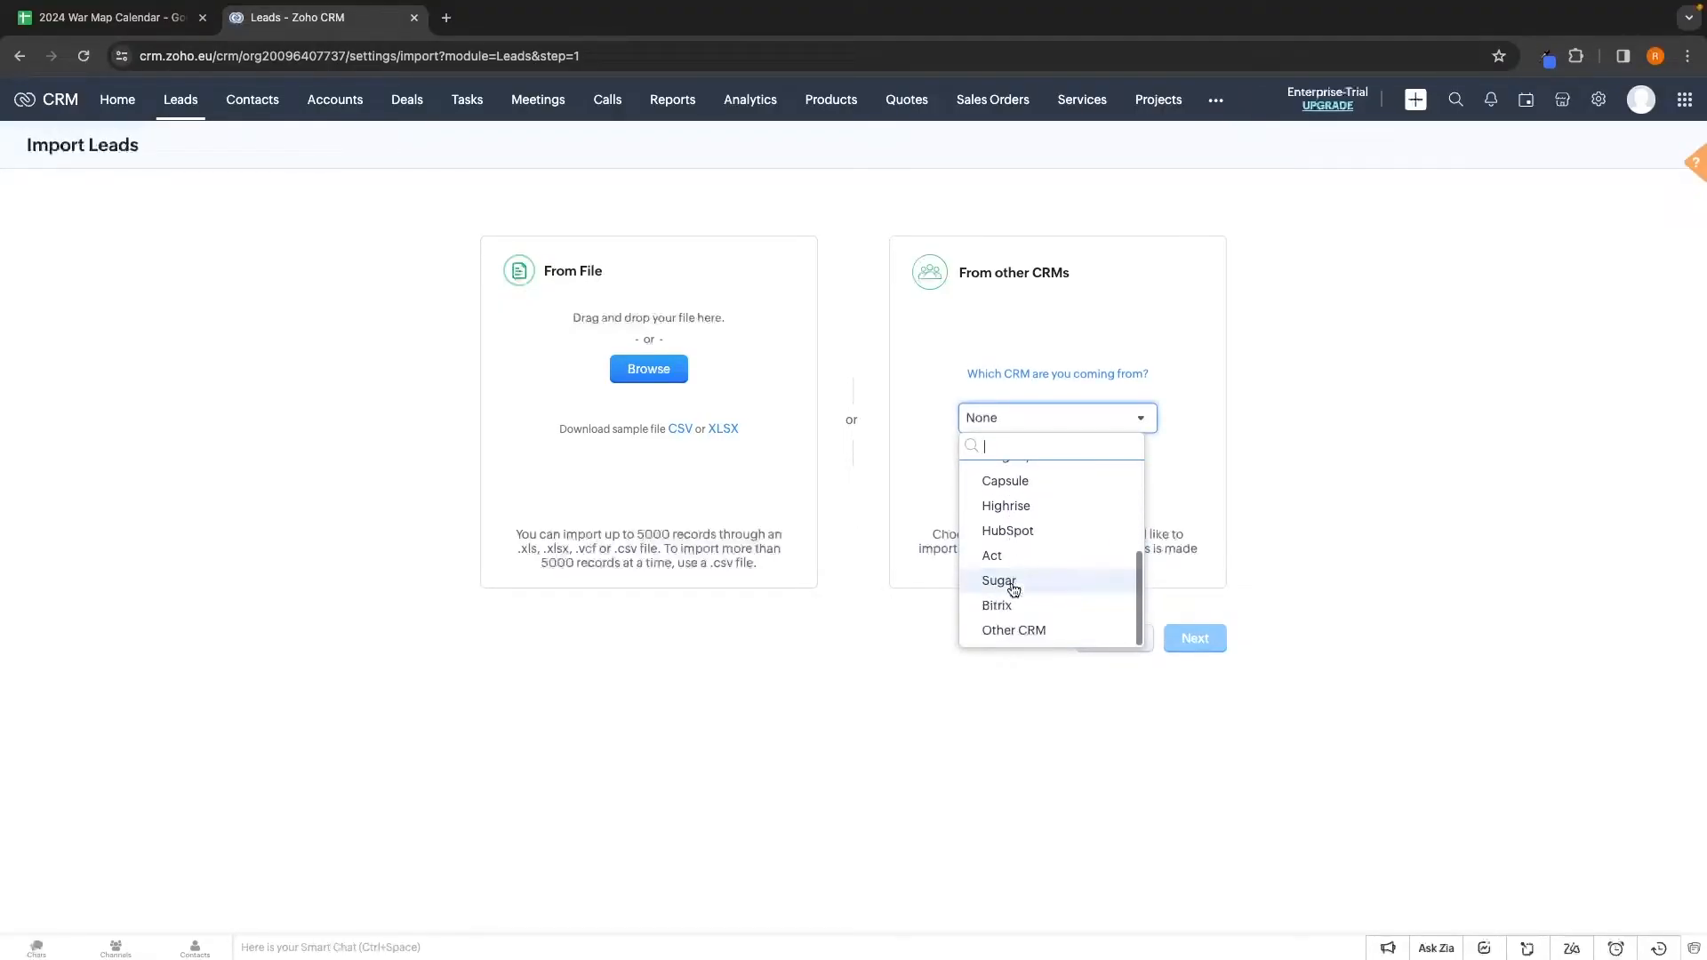
click(992, 555)
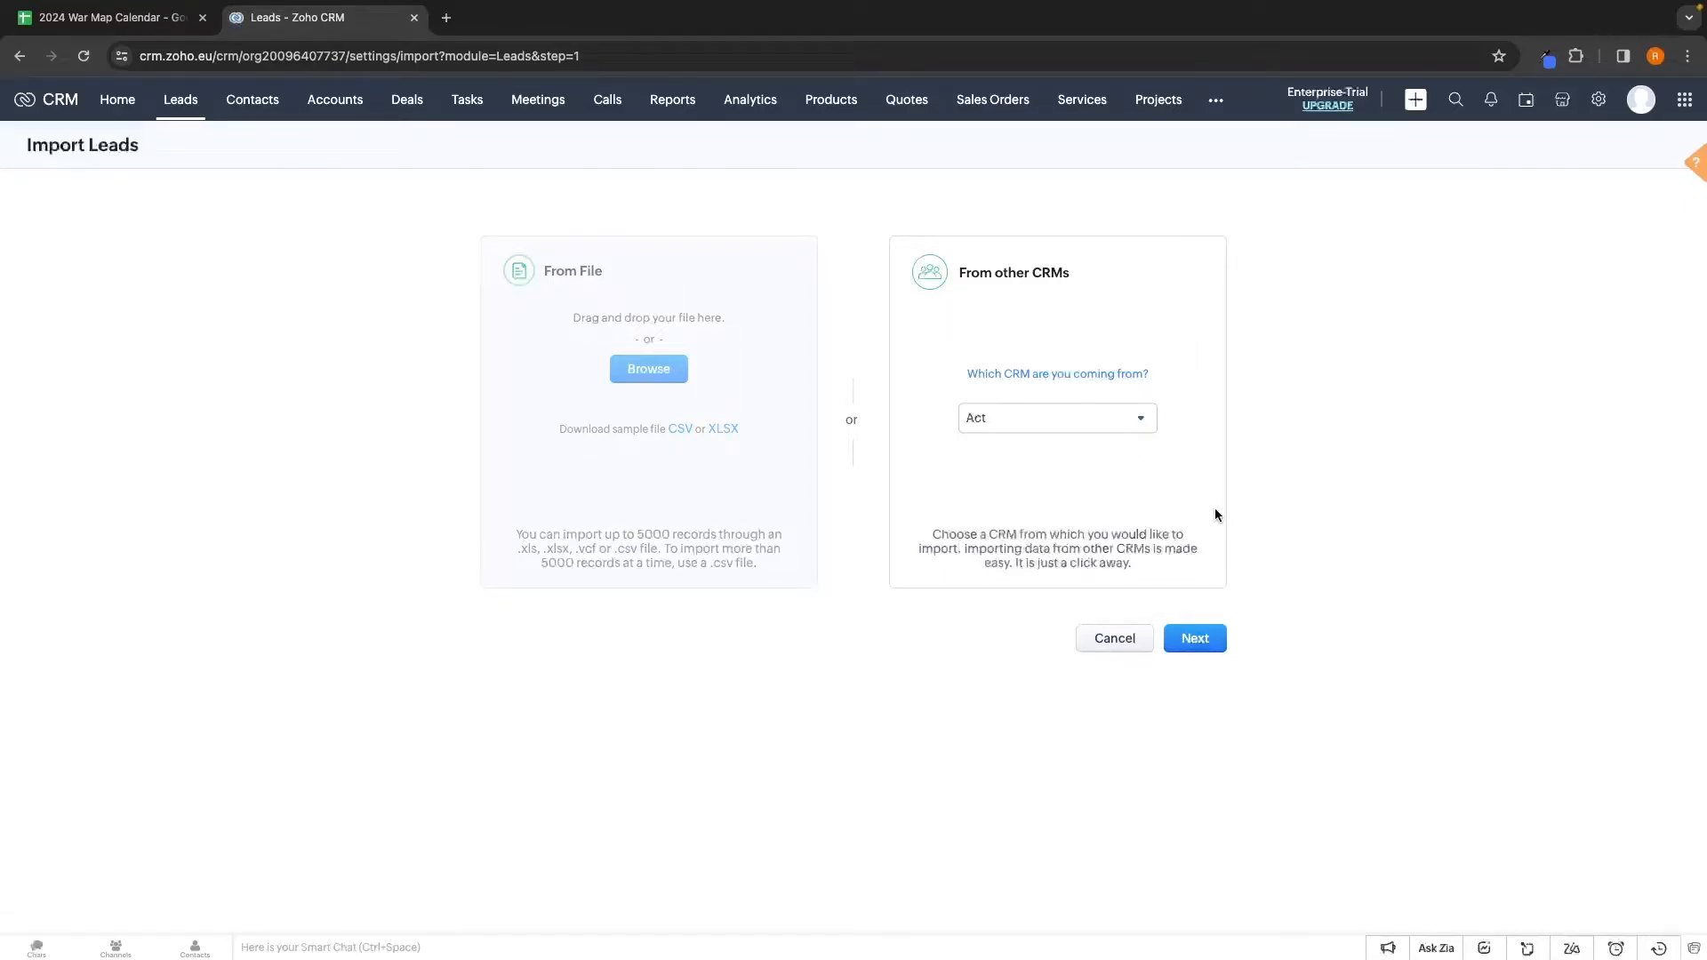
Browse the source CRM list again, close it, and view the 10 contacts
click(1143, 420)
scroll(1086, 499, up, 4)
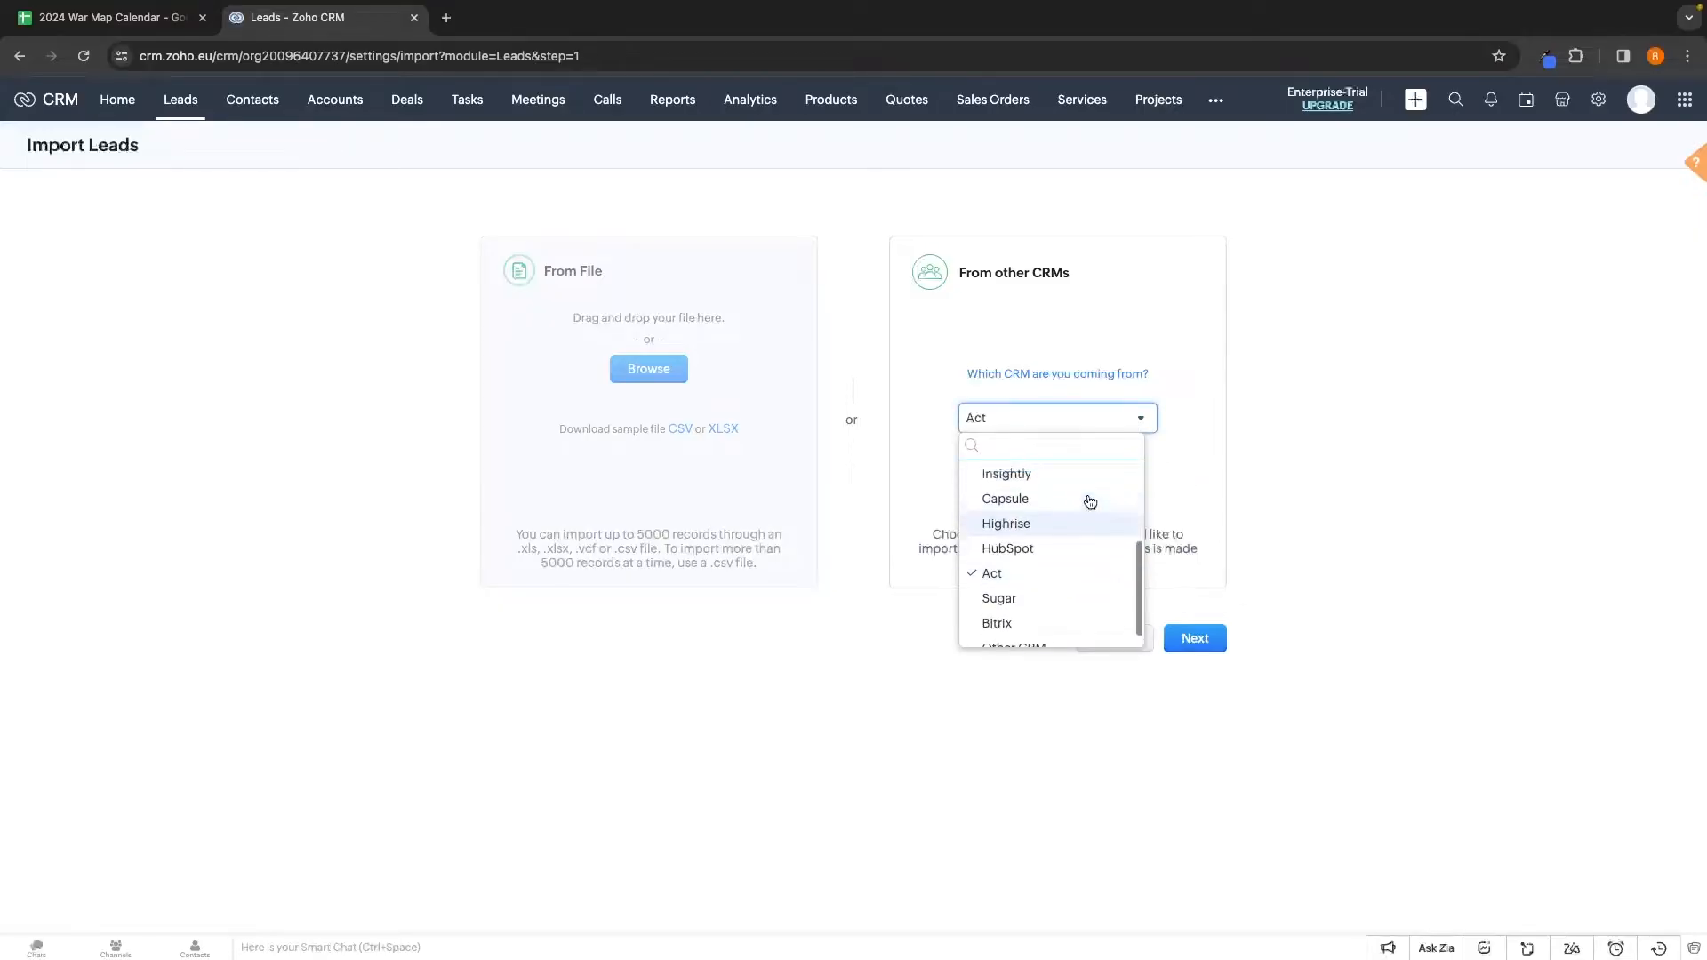
scroll(1089, 498, up, 2)
scroll(1079, 552, down, 3)
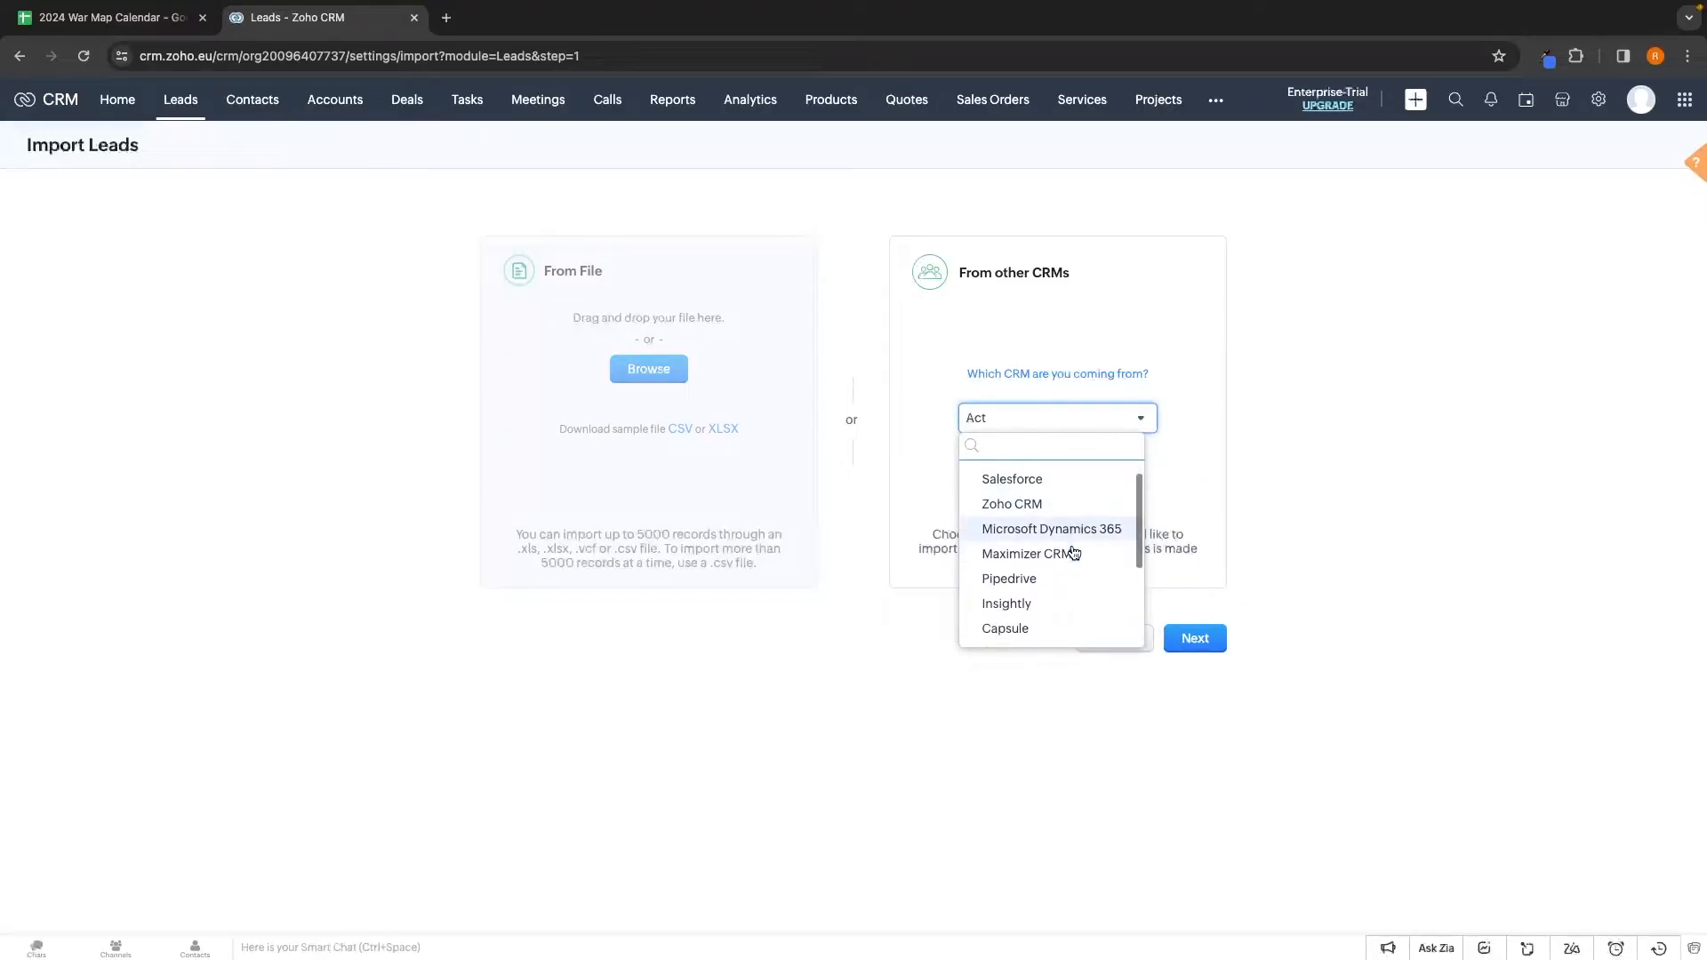
click(1291, 514)
click(252, 100)
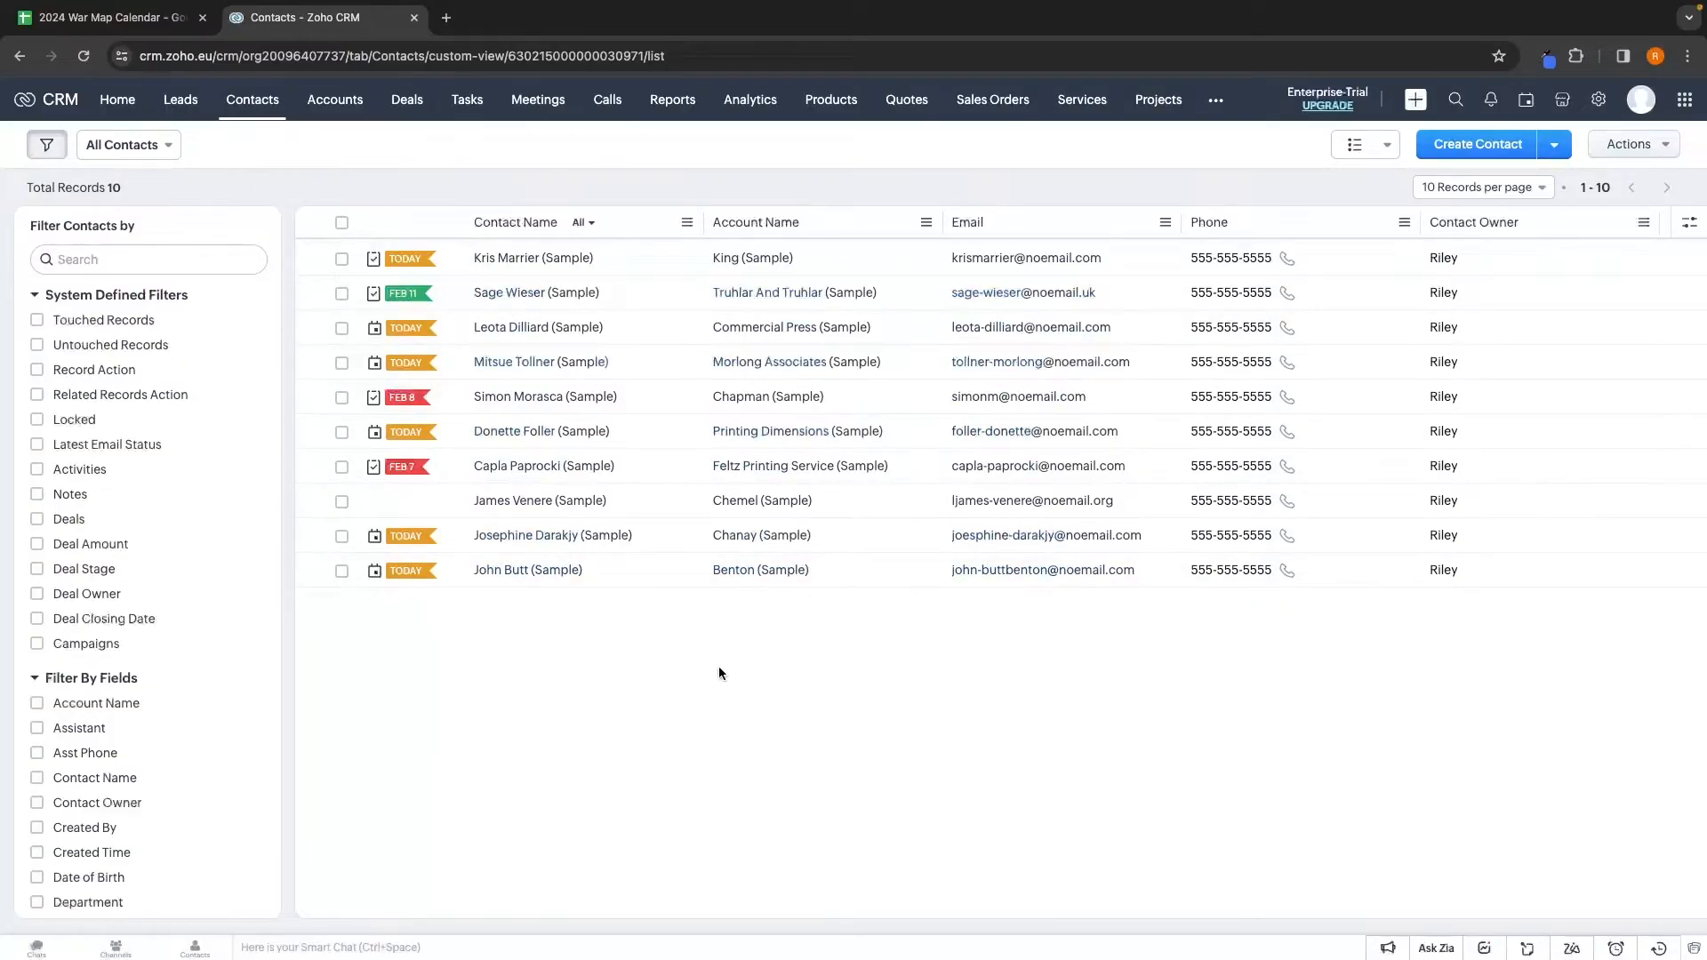
Toggle between Leads and Contacts, reload, and open the Rangoni Of Florence lead
click(180, 103)
click(252, 105)
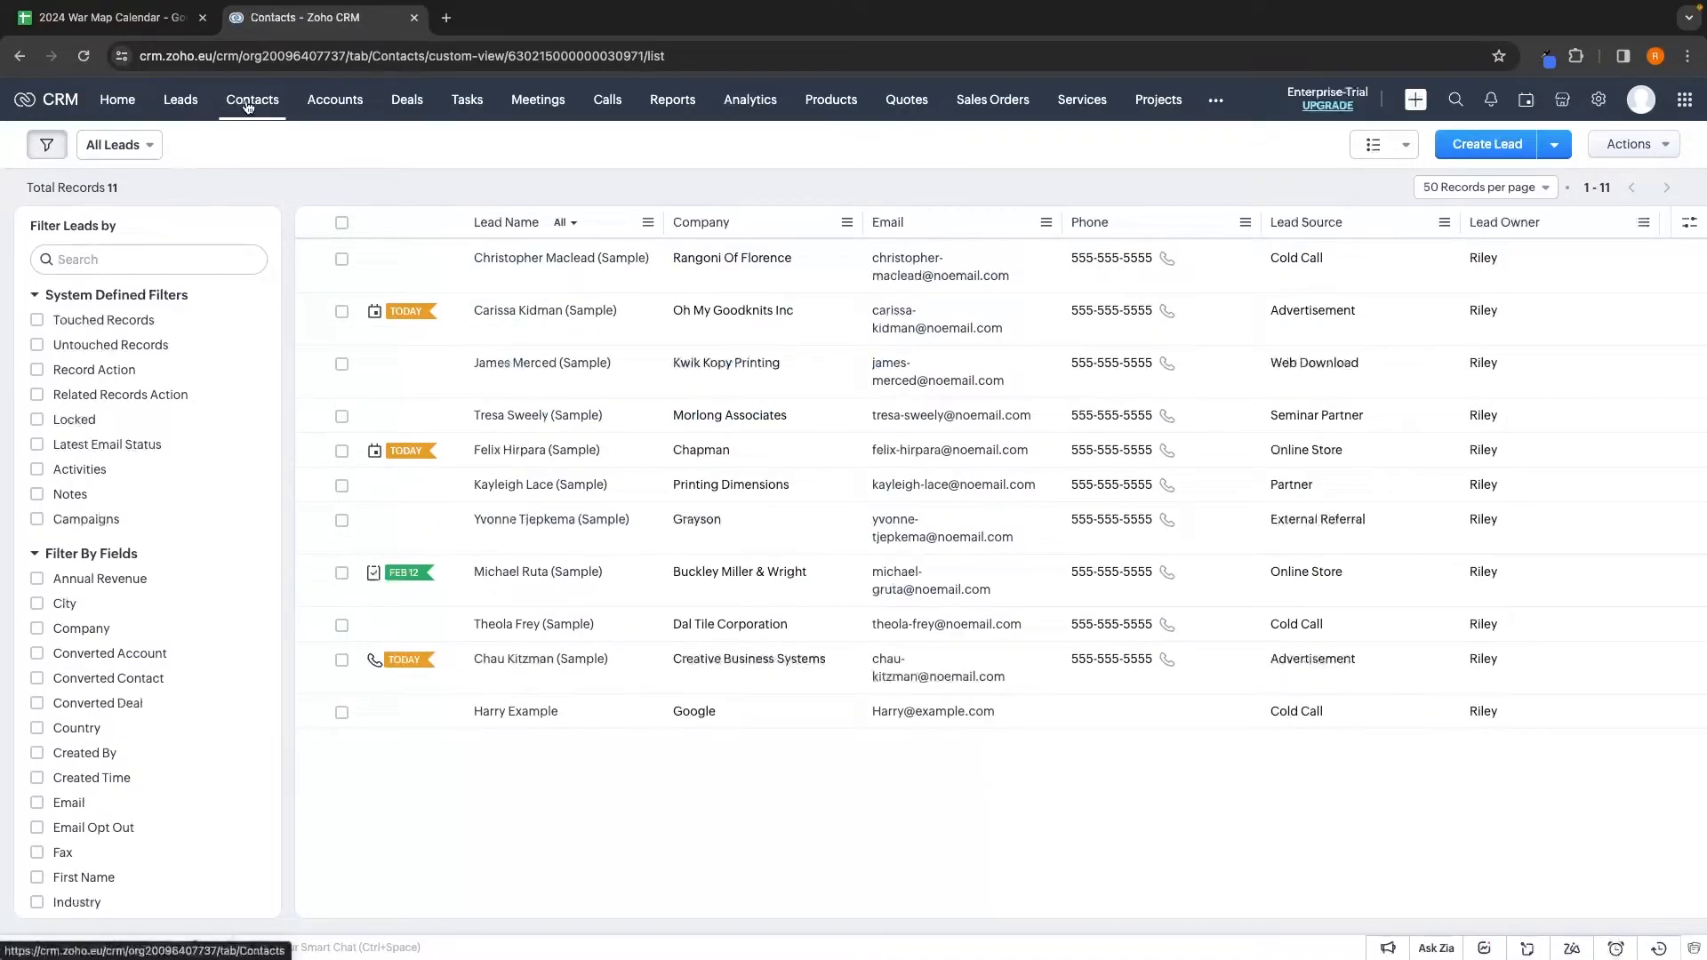
click(180, 102)
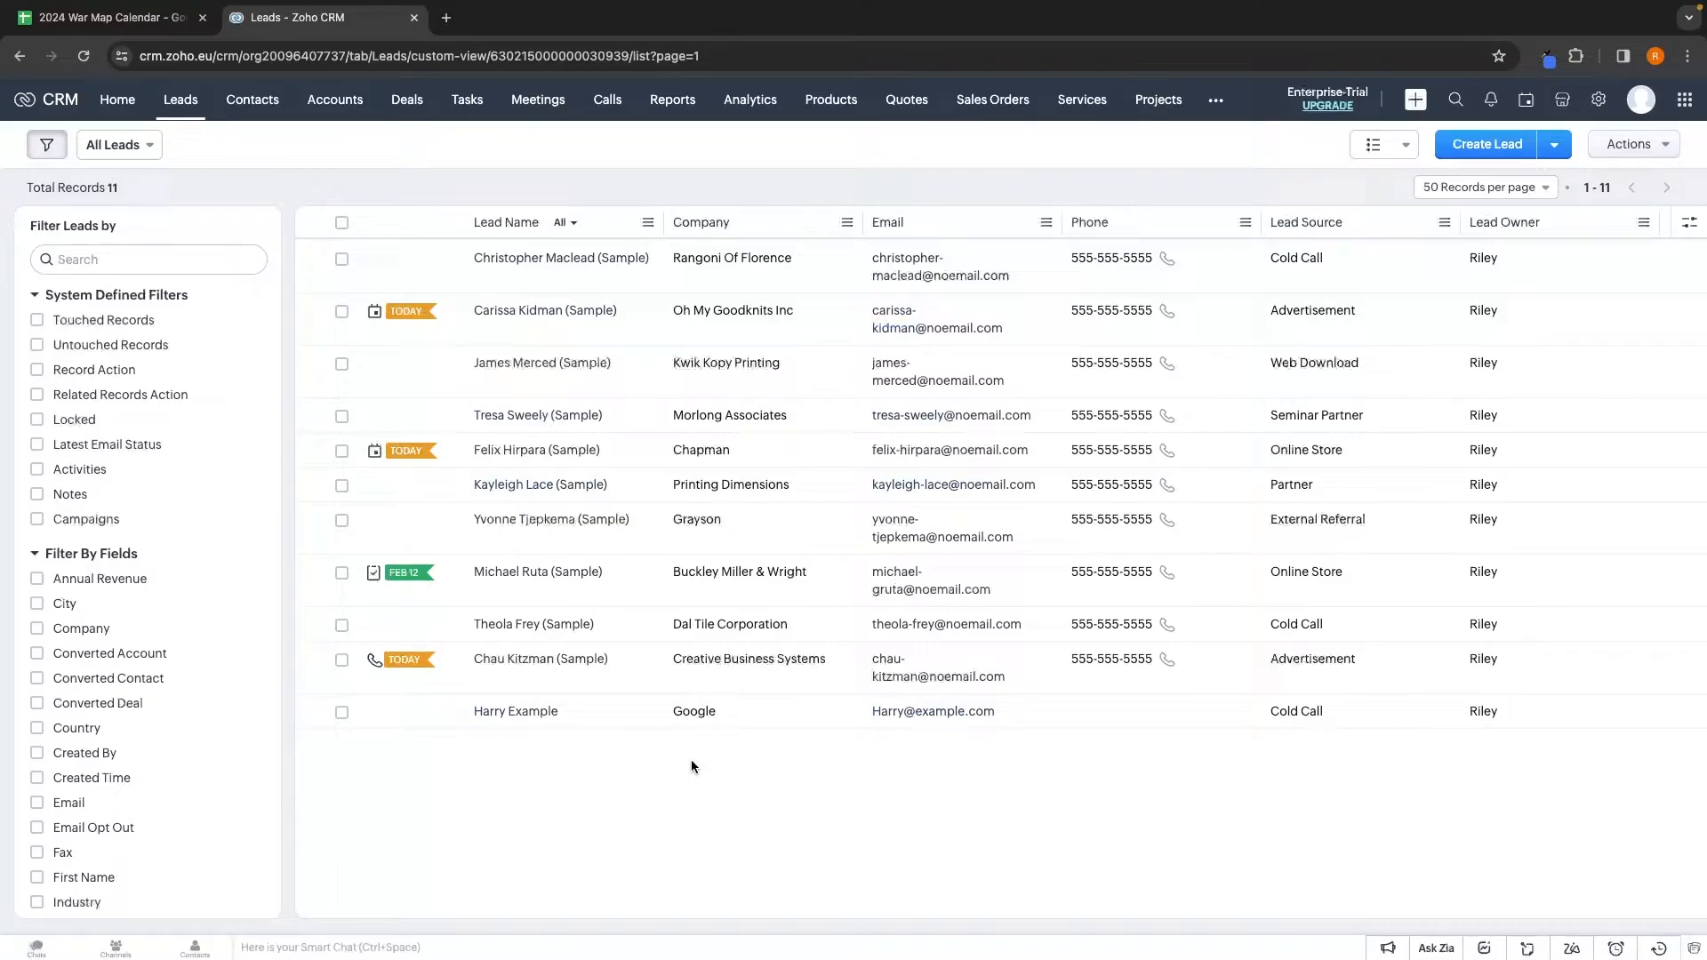
click(254, 121)
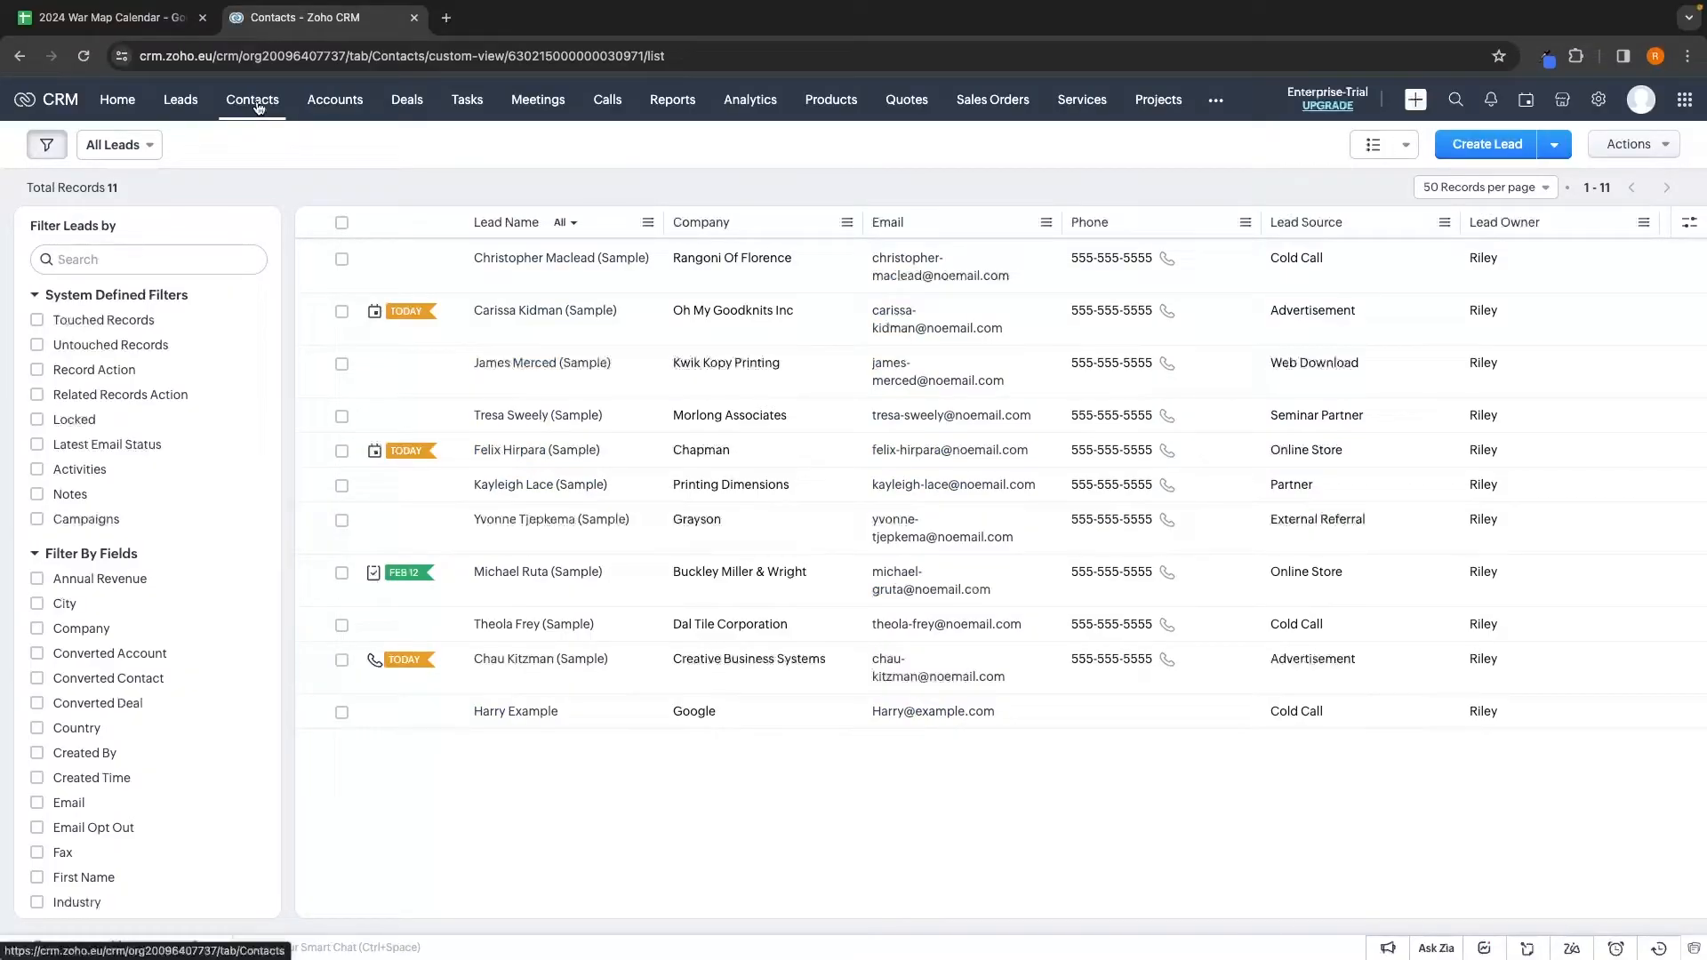
click(182, 102)
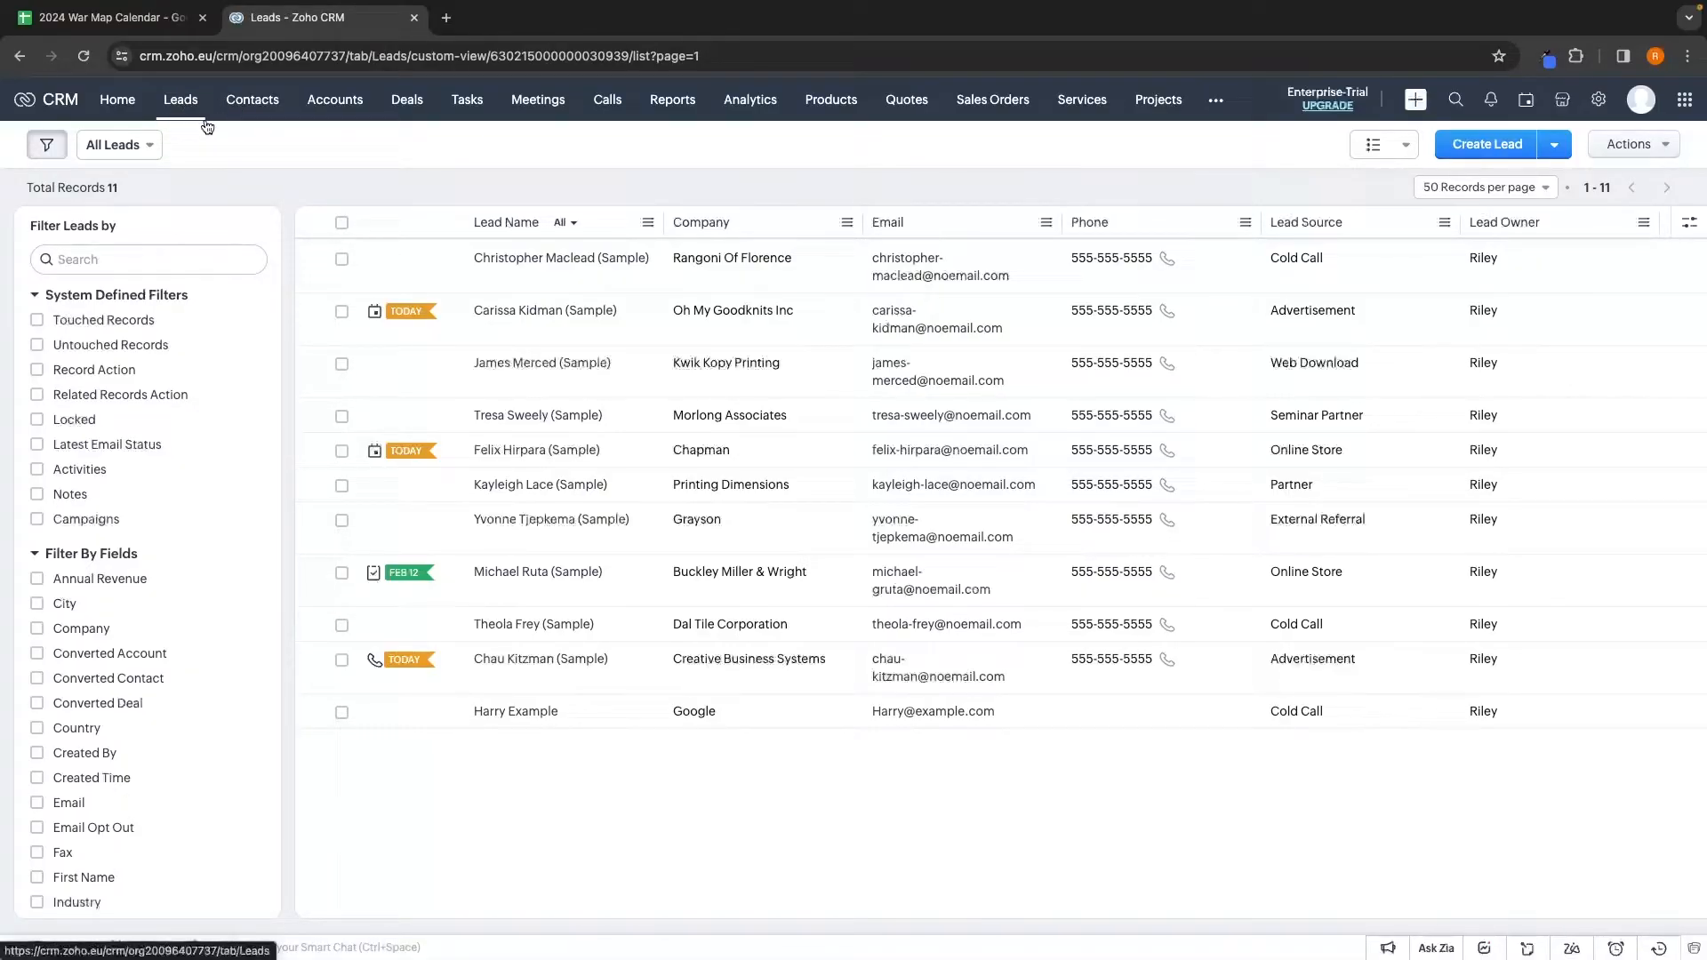
click(261, 106)
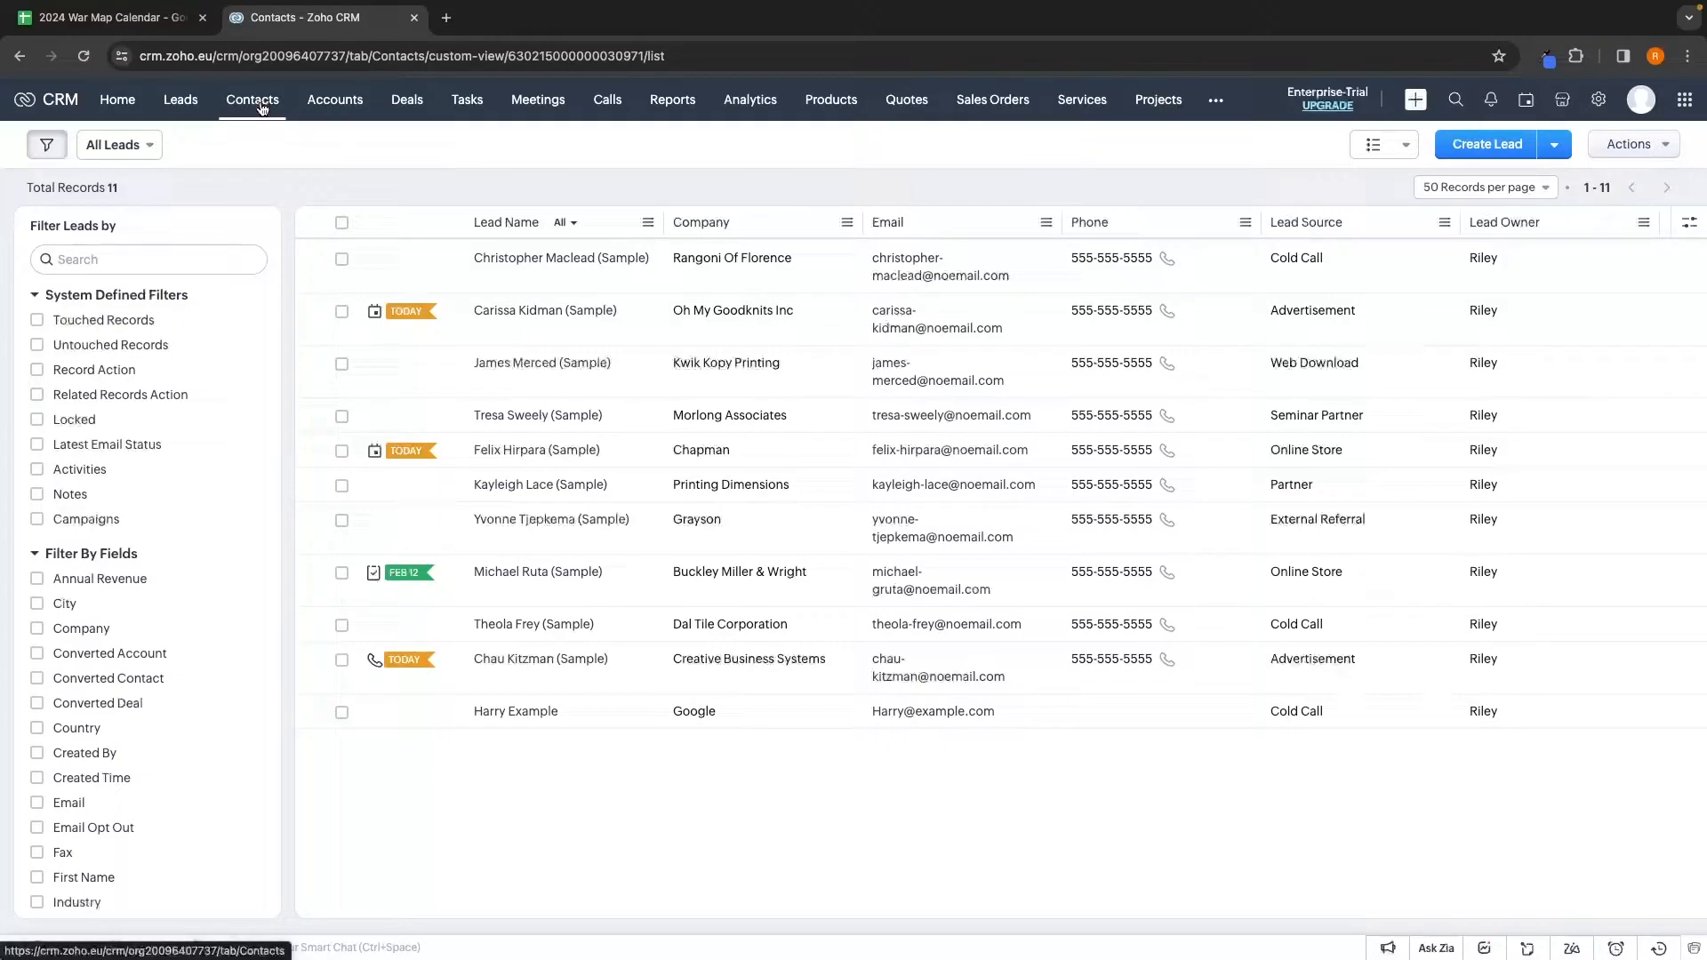
click(86, 60)
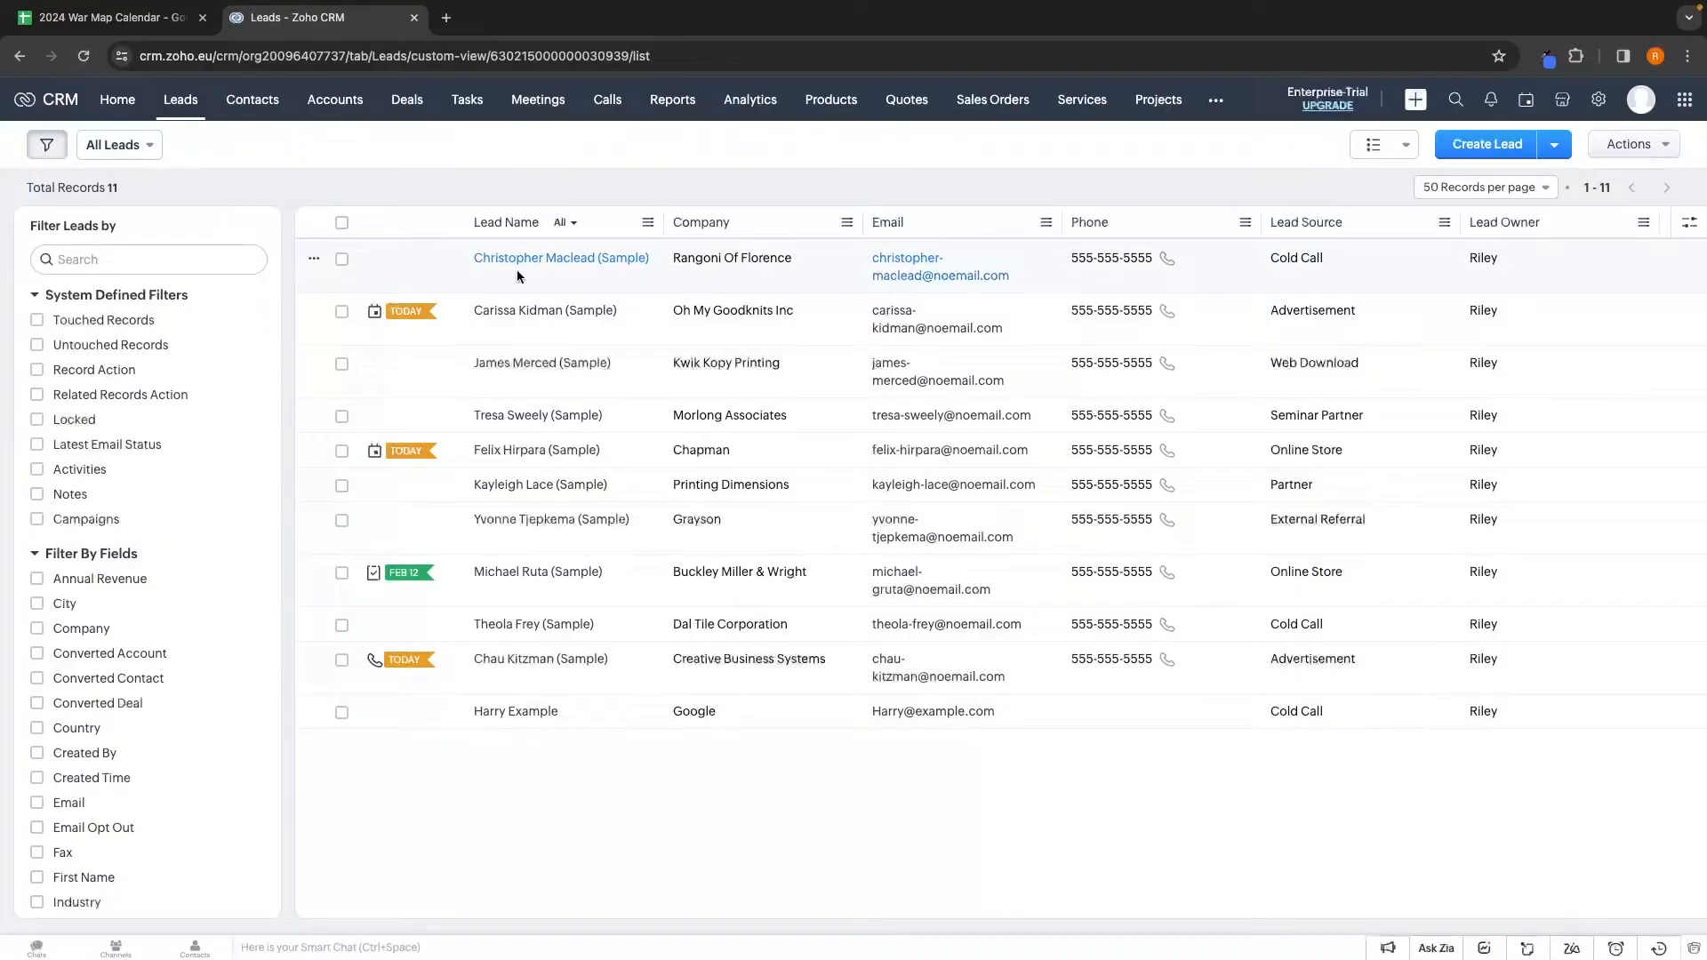
click(544, 264)
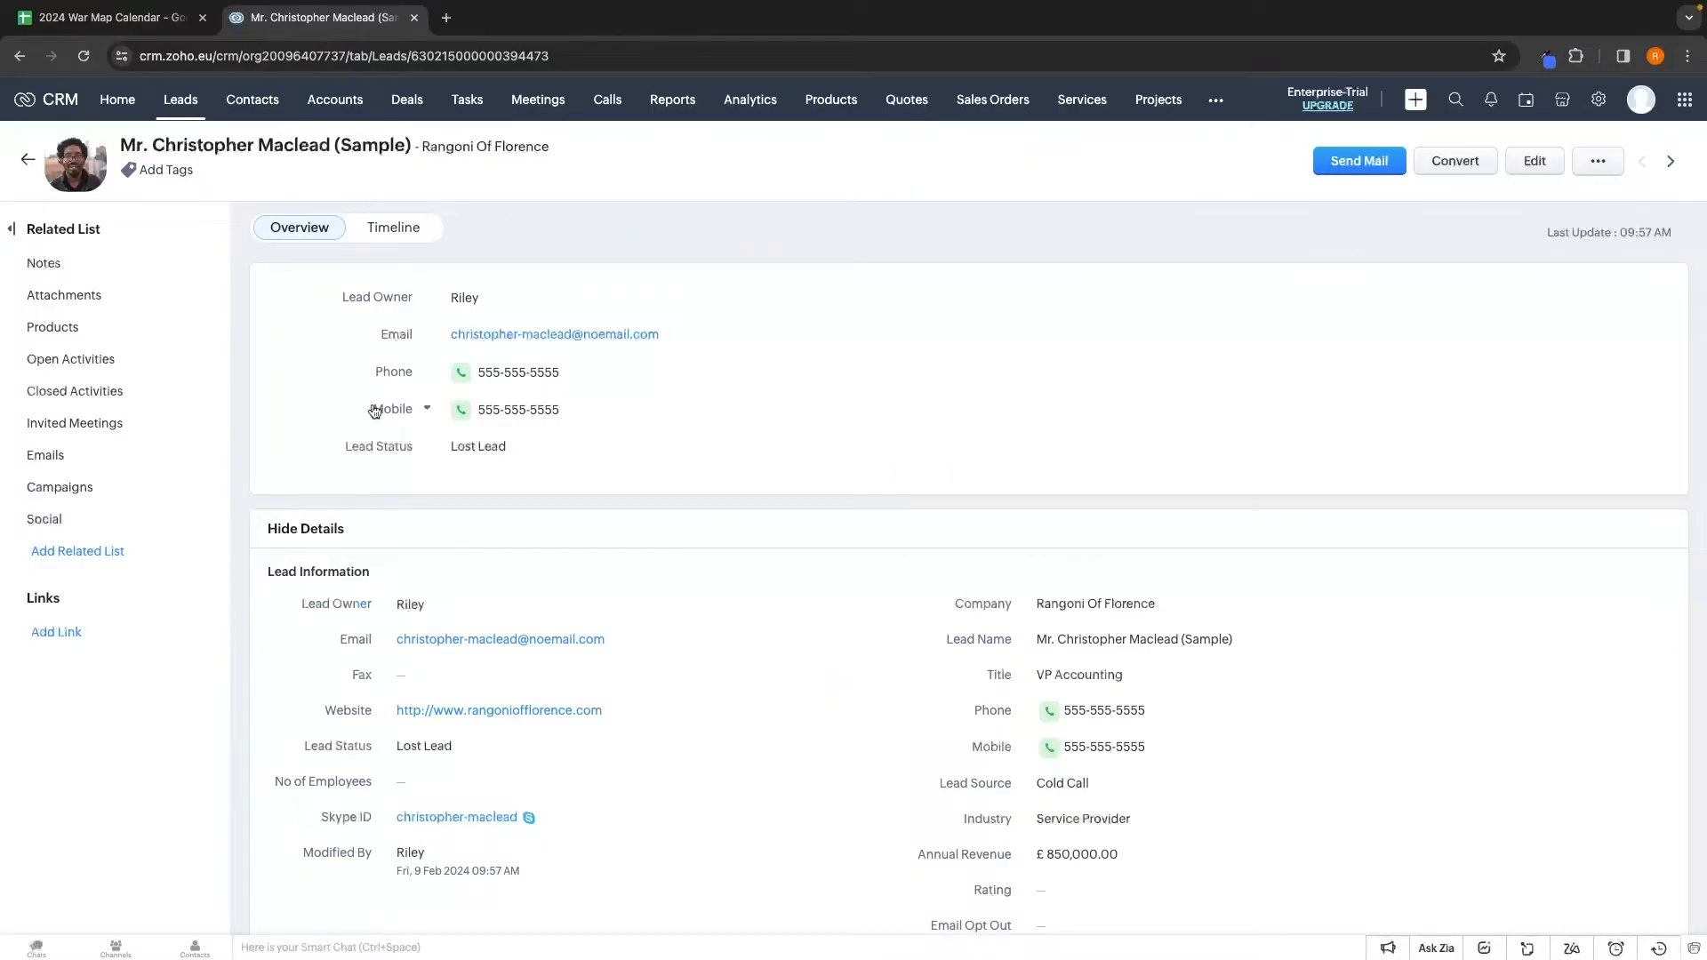
scroll(456, 445, left, 5)
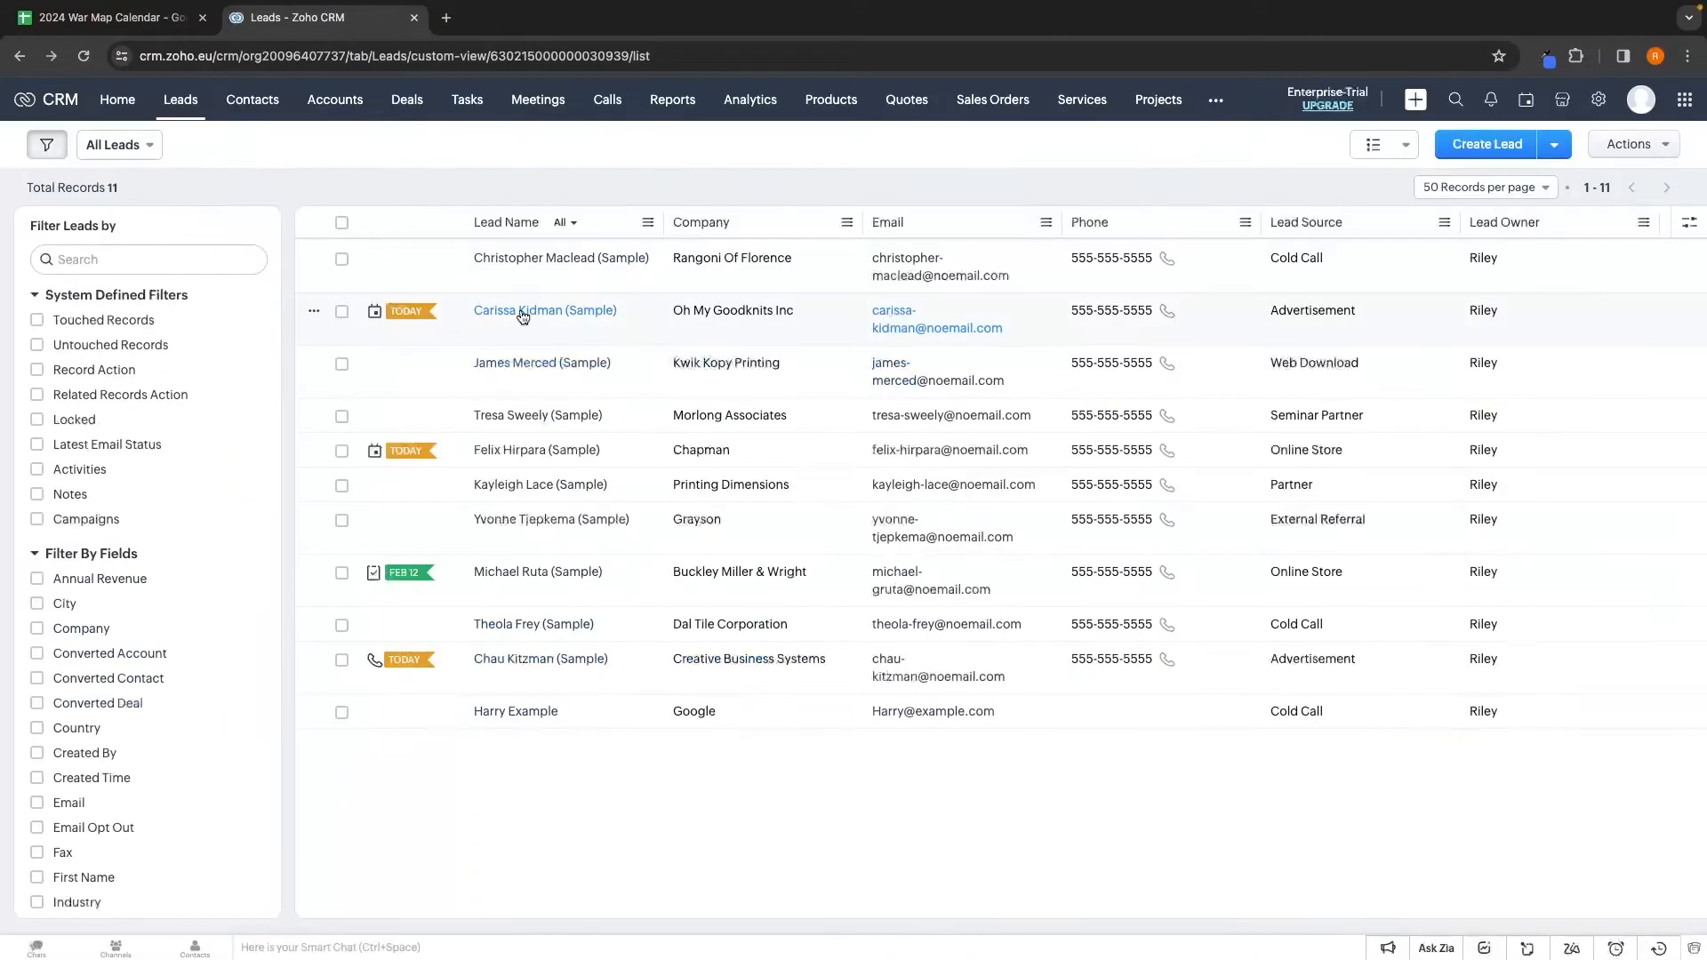
click(523, 316)
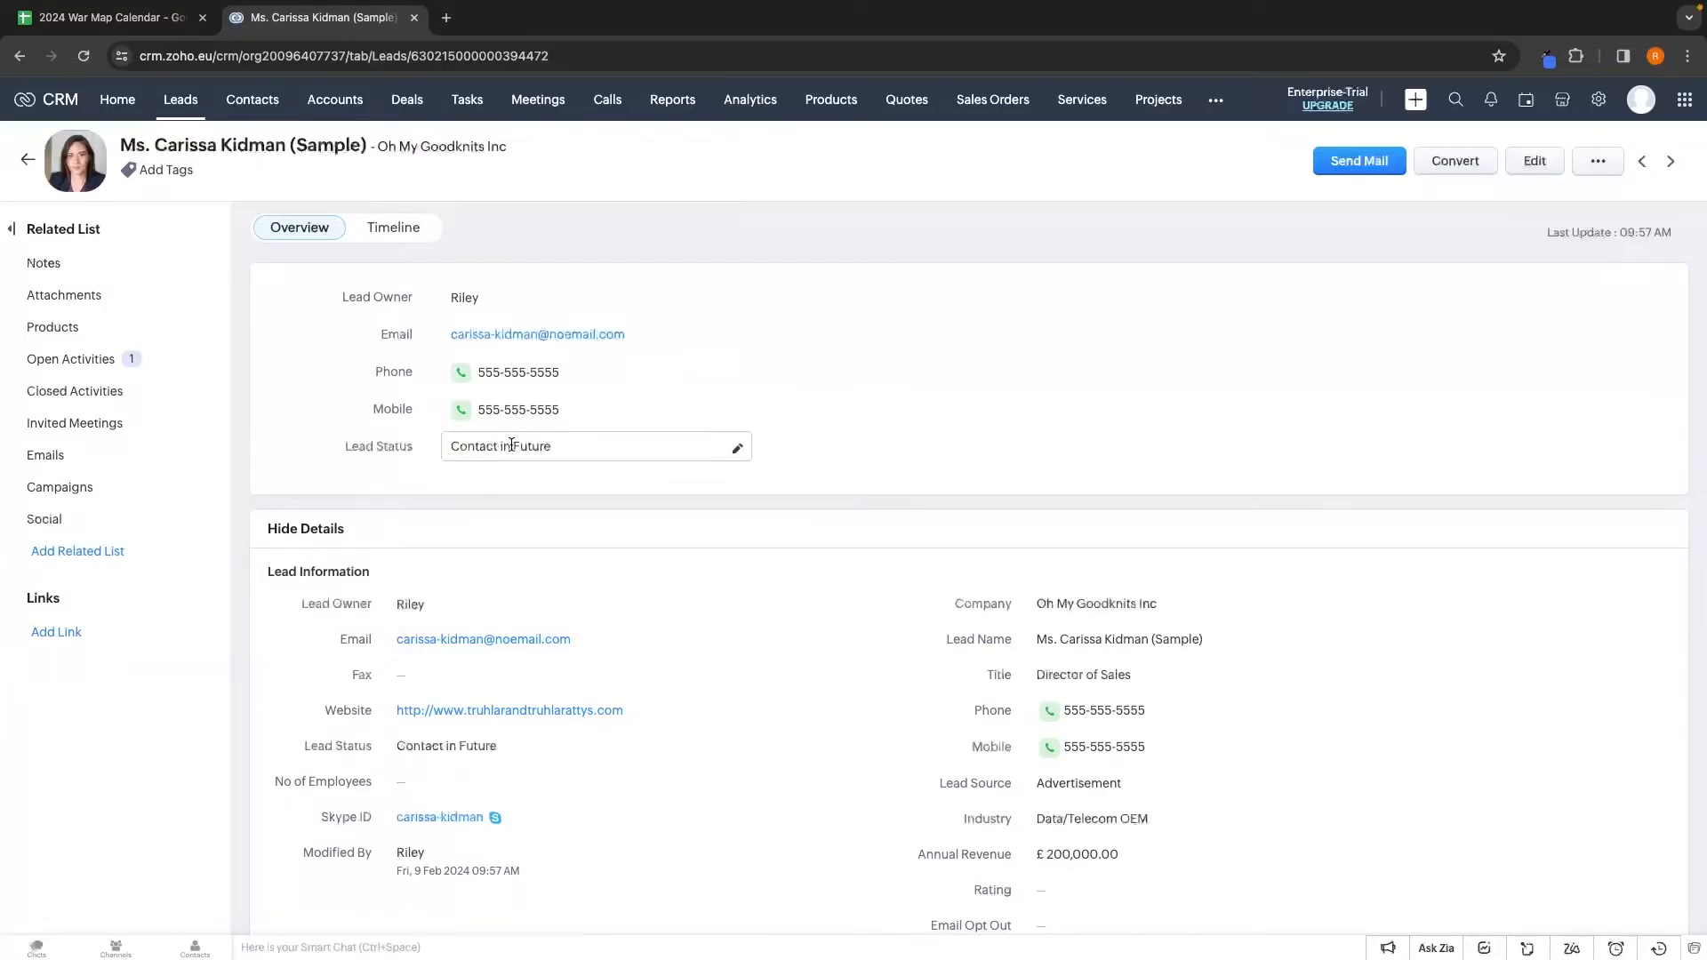
scroll(512, 445, left, 5)
click(423, 376)
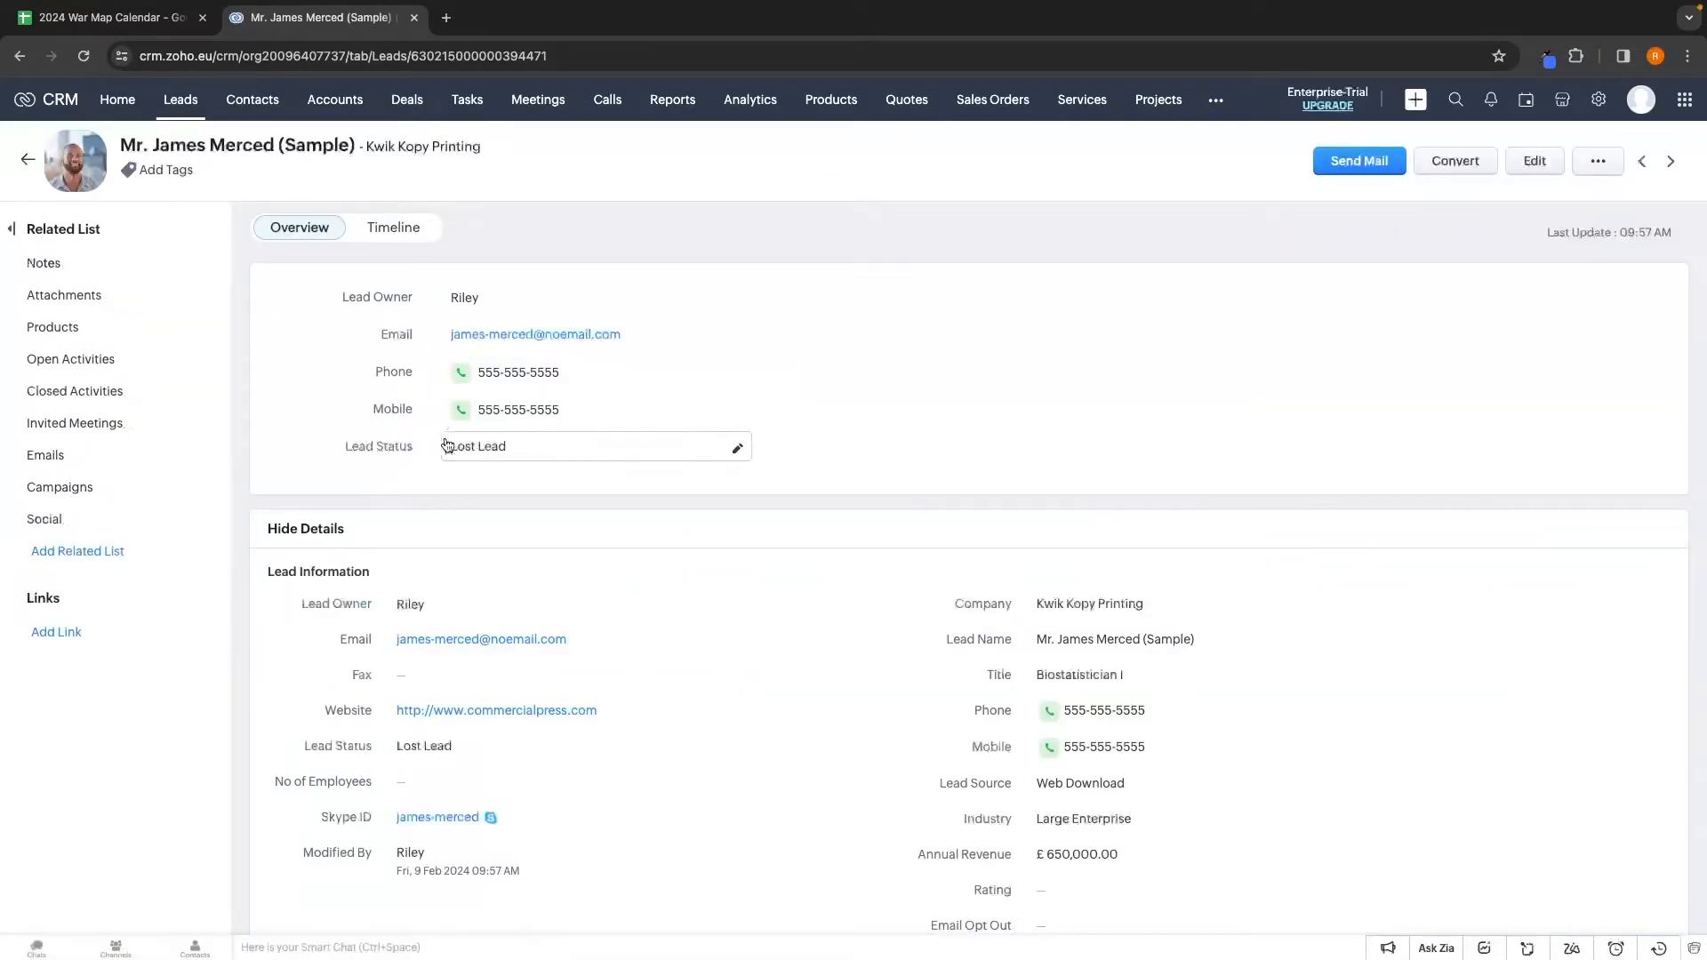
click(263, 117)
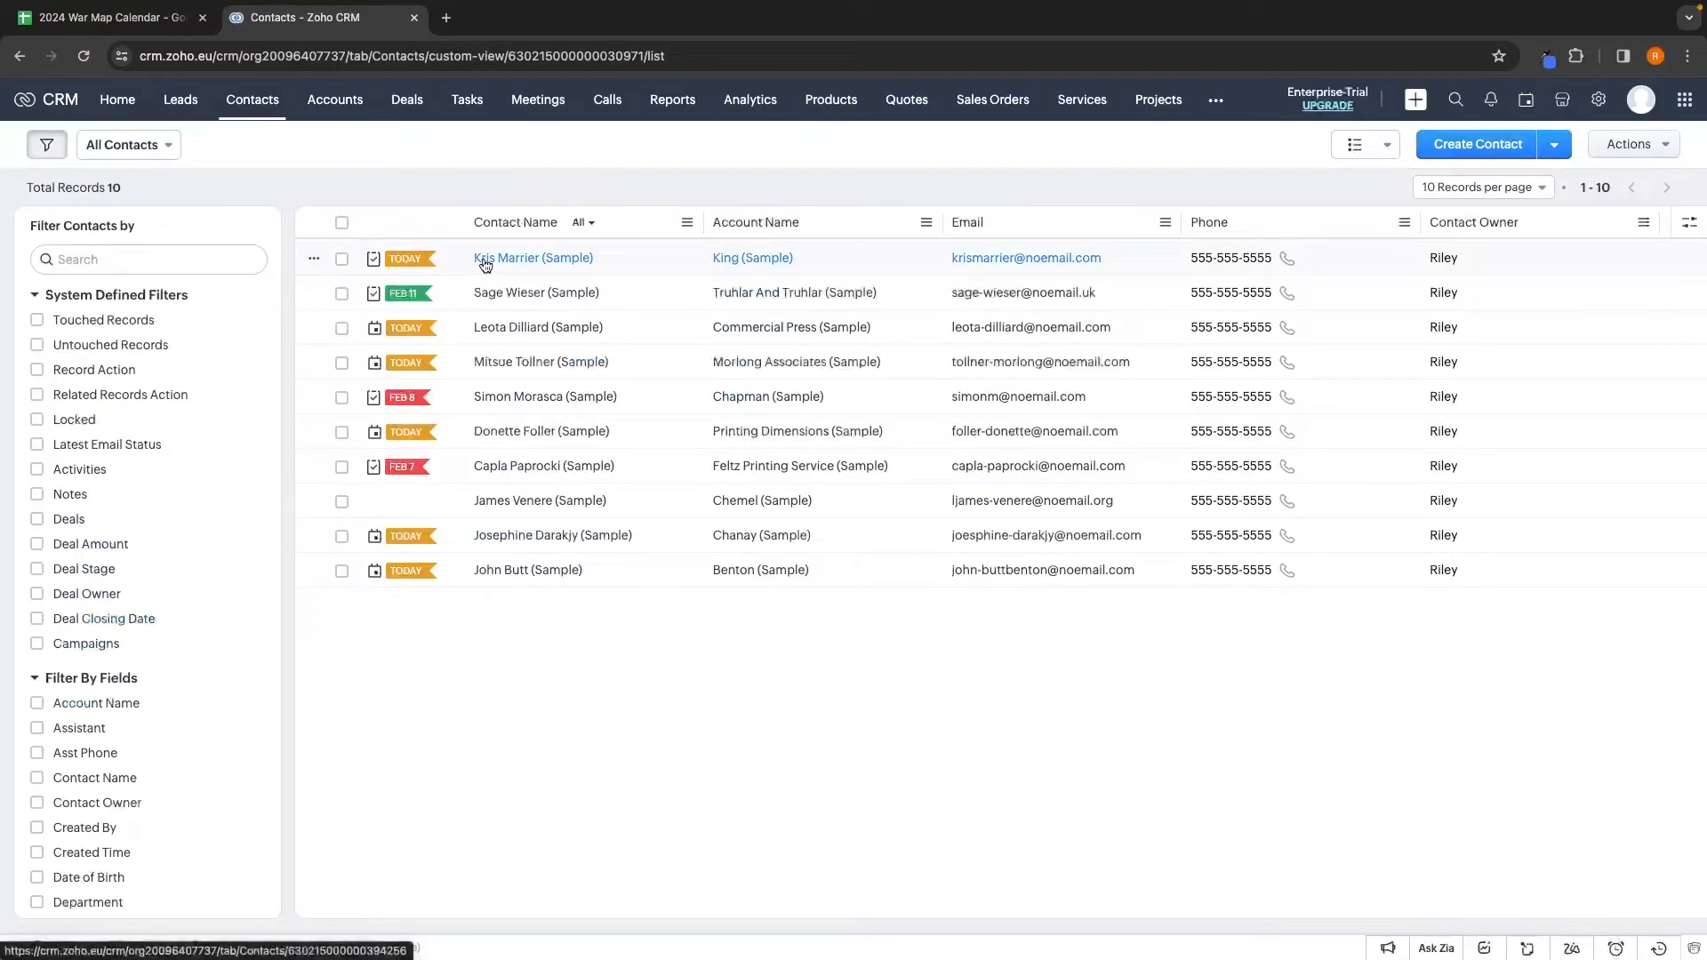
click(501, 258)
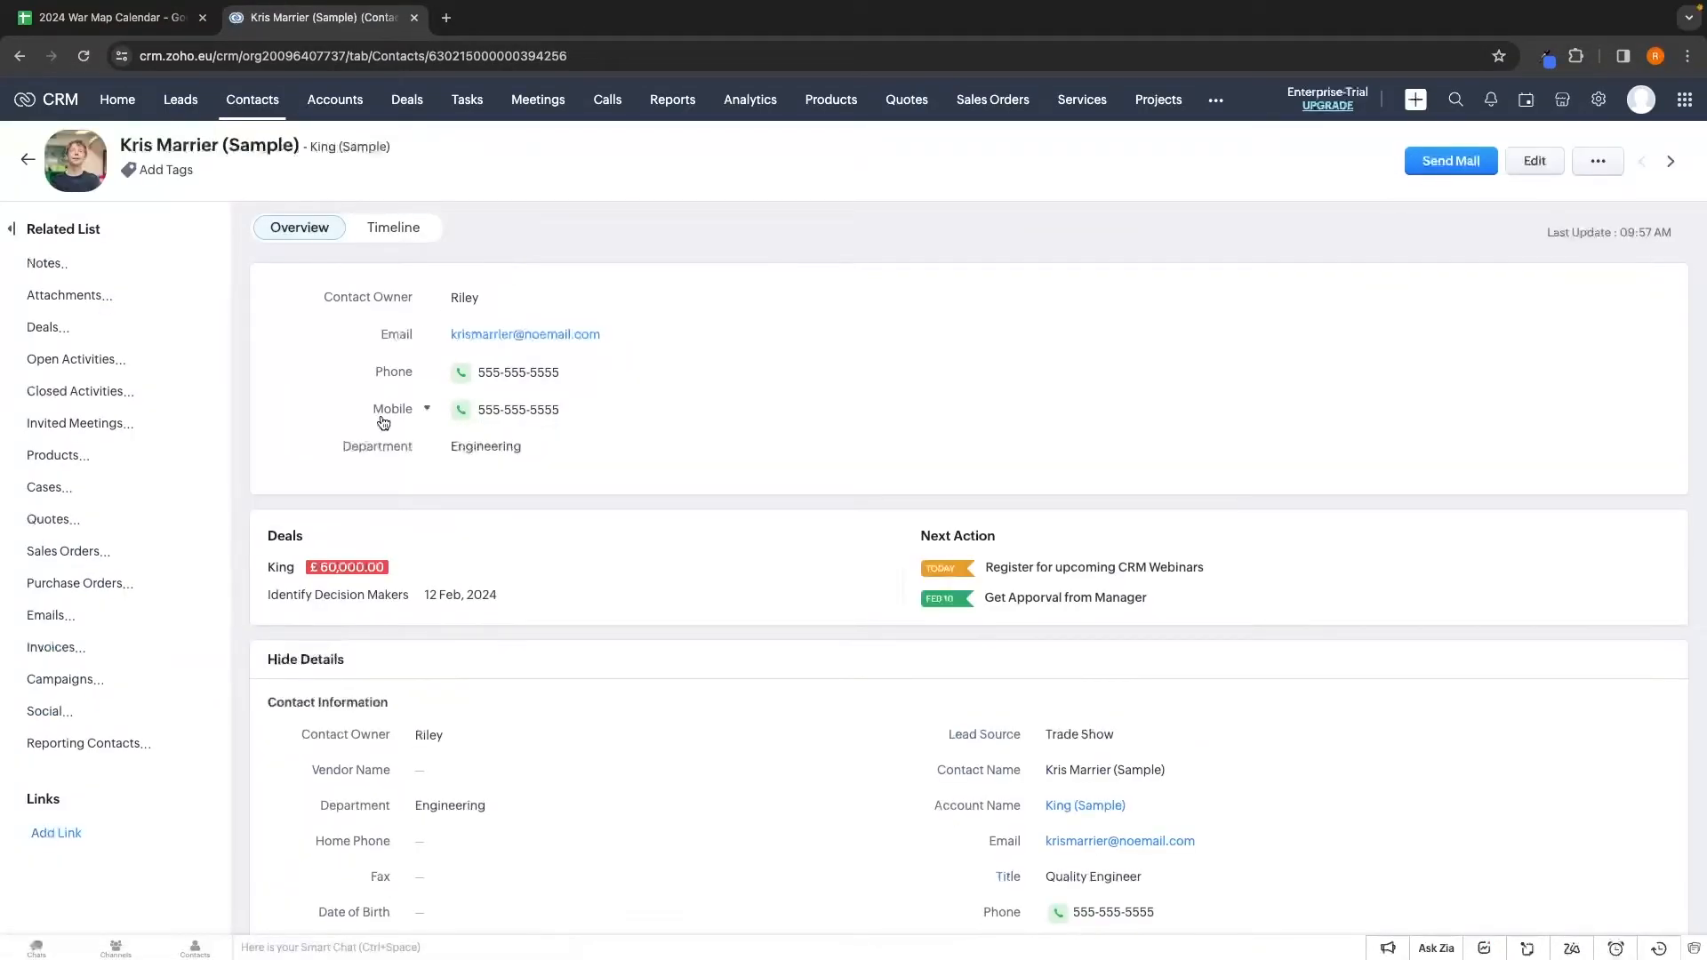
scroll(402, 471, down, 2)
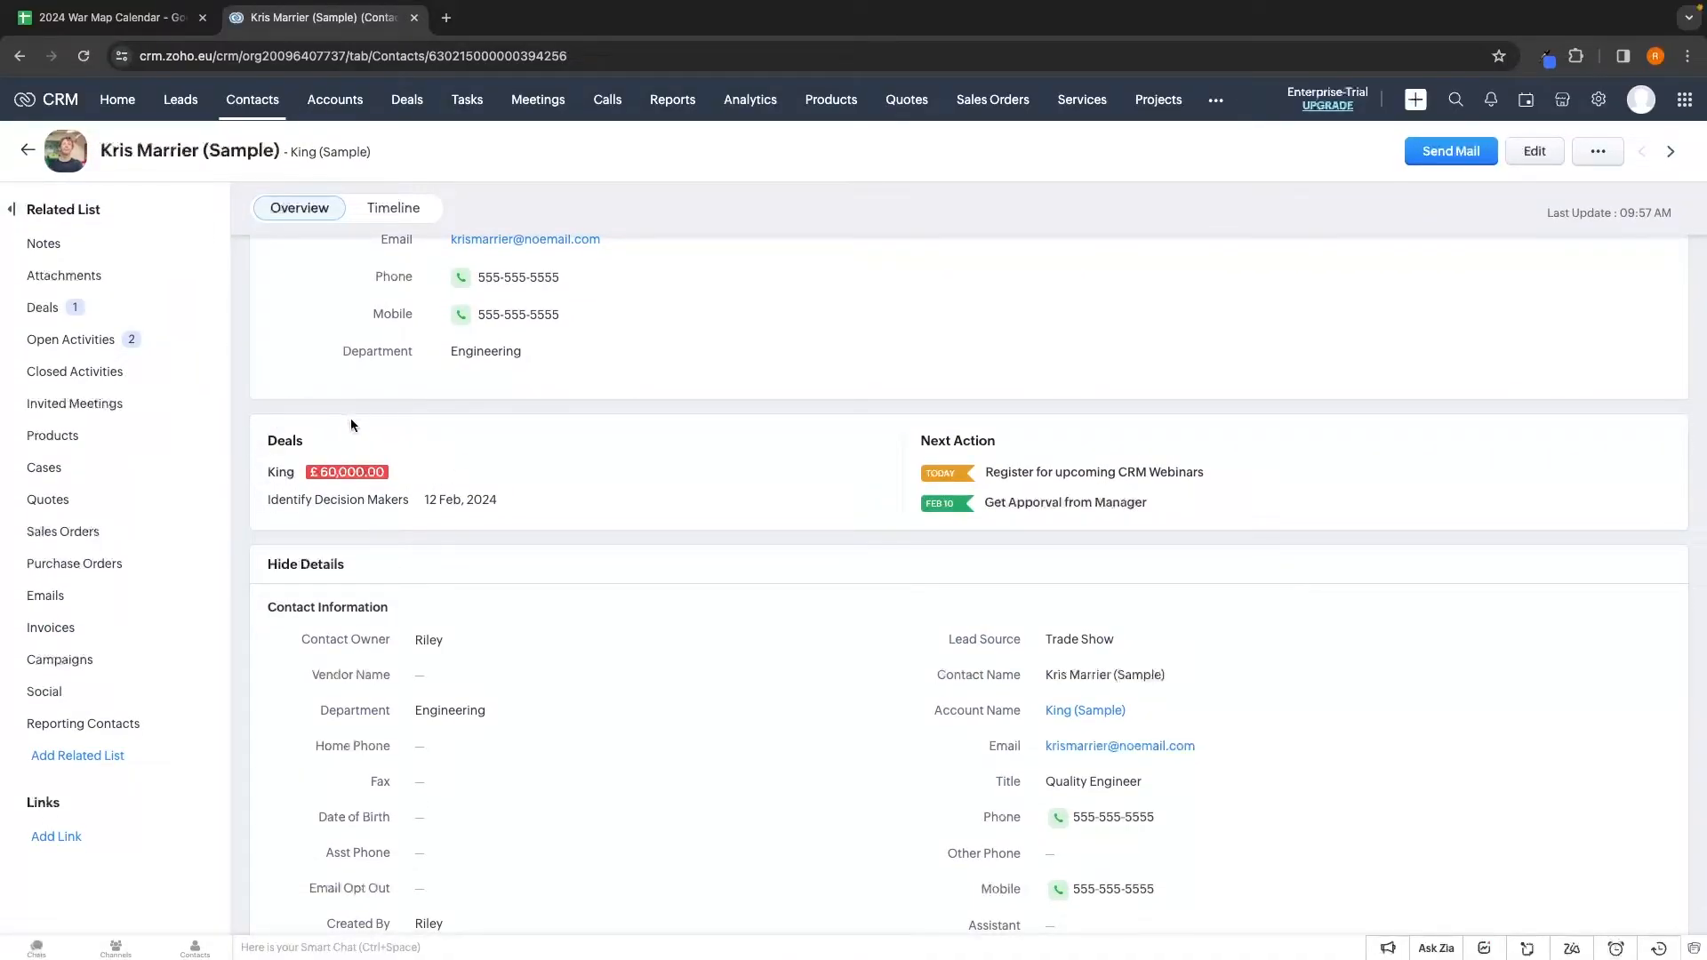
scroll(1103, 498, down, 3)
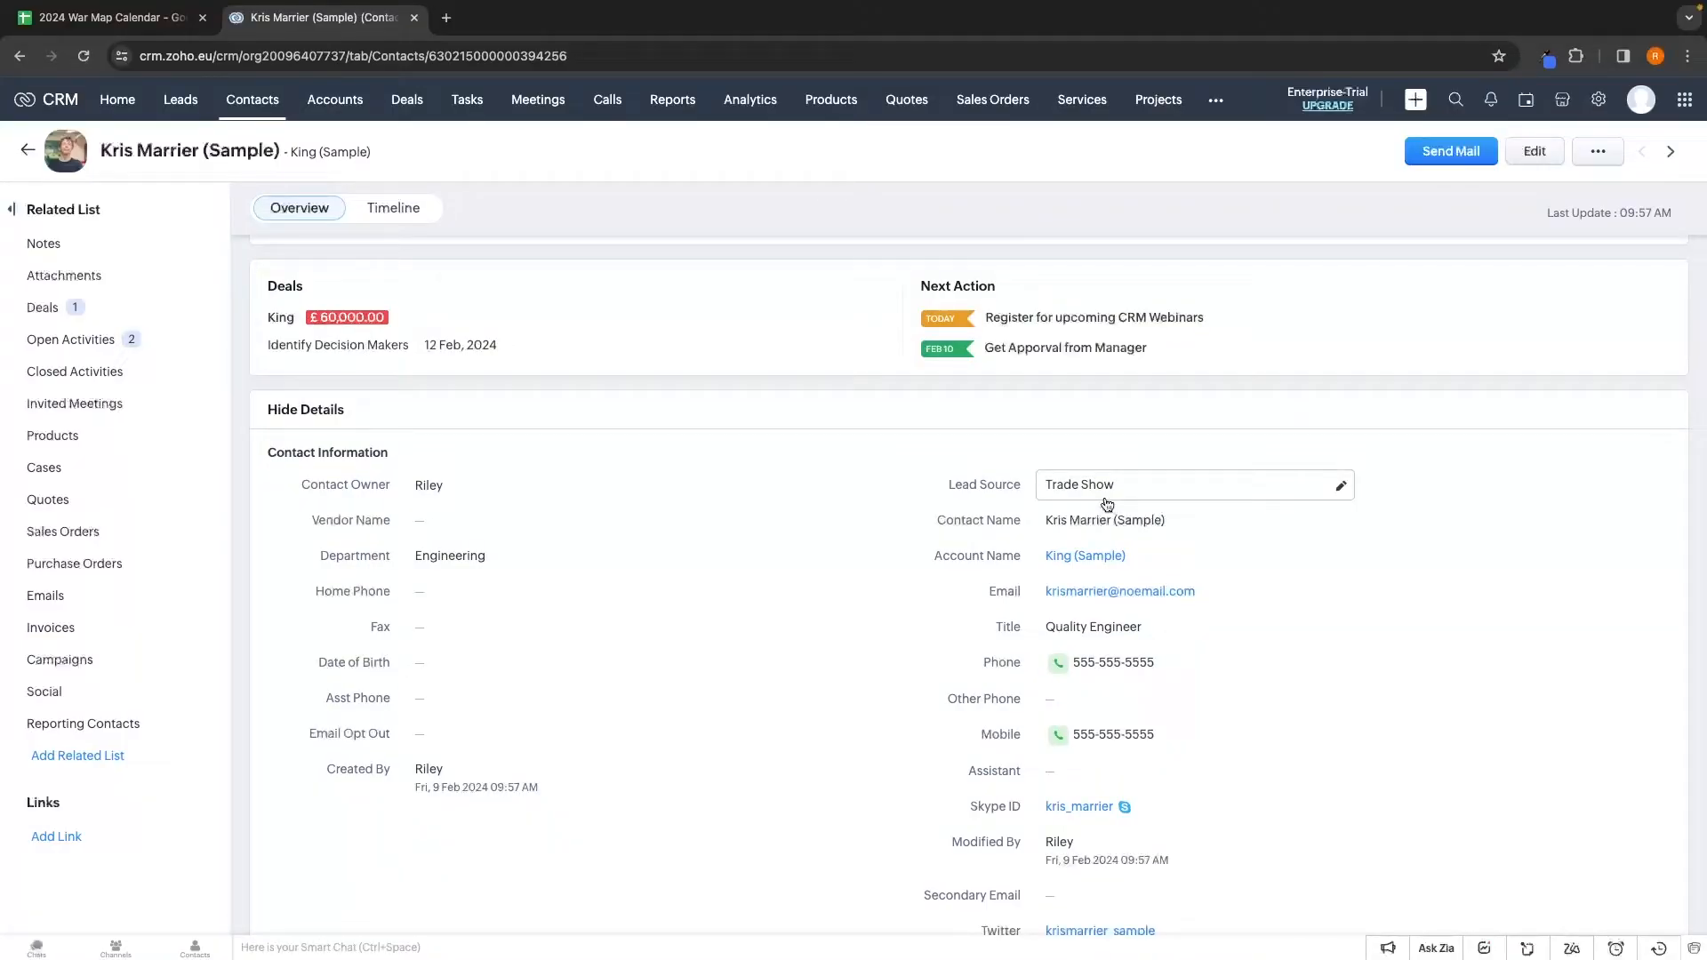
click(183, 103)
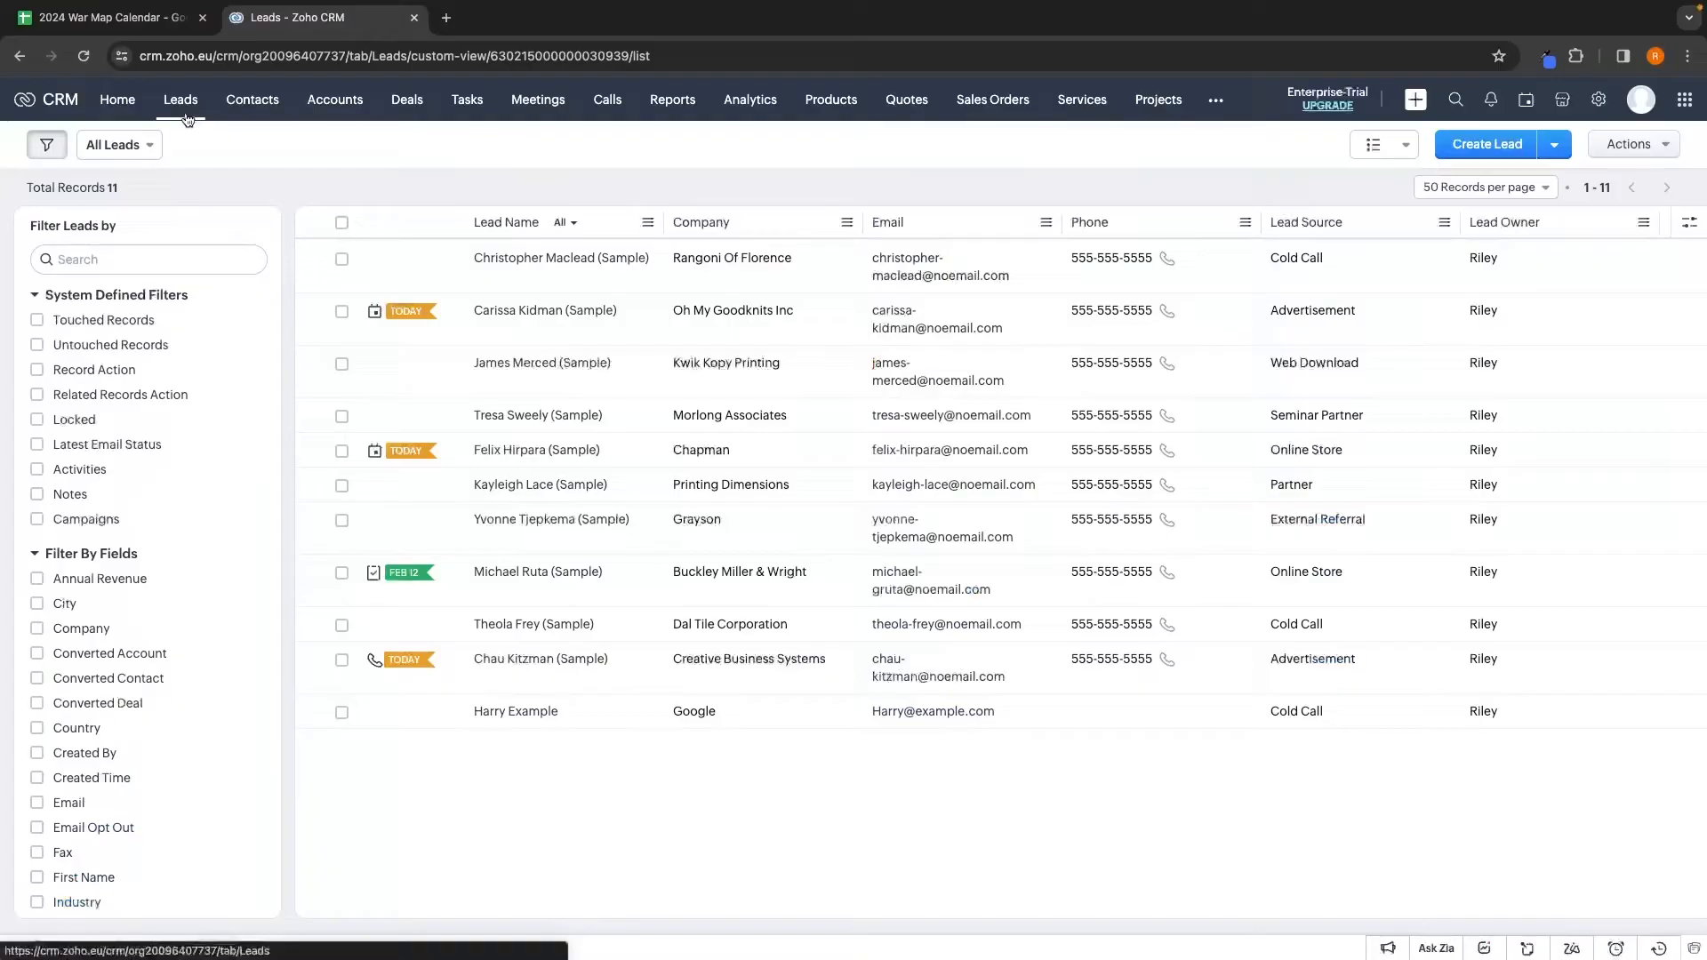
Open the Oh My Goodknits Inc lead and start converting it with a new deal
click(525, 312)
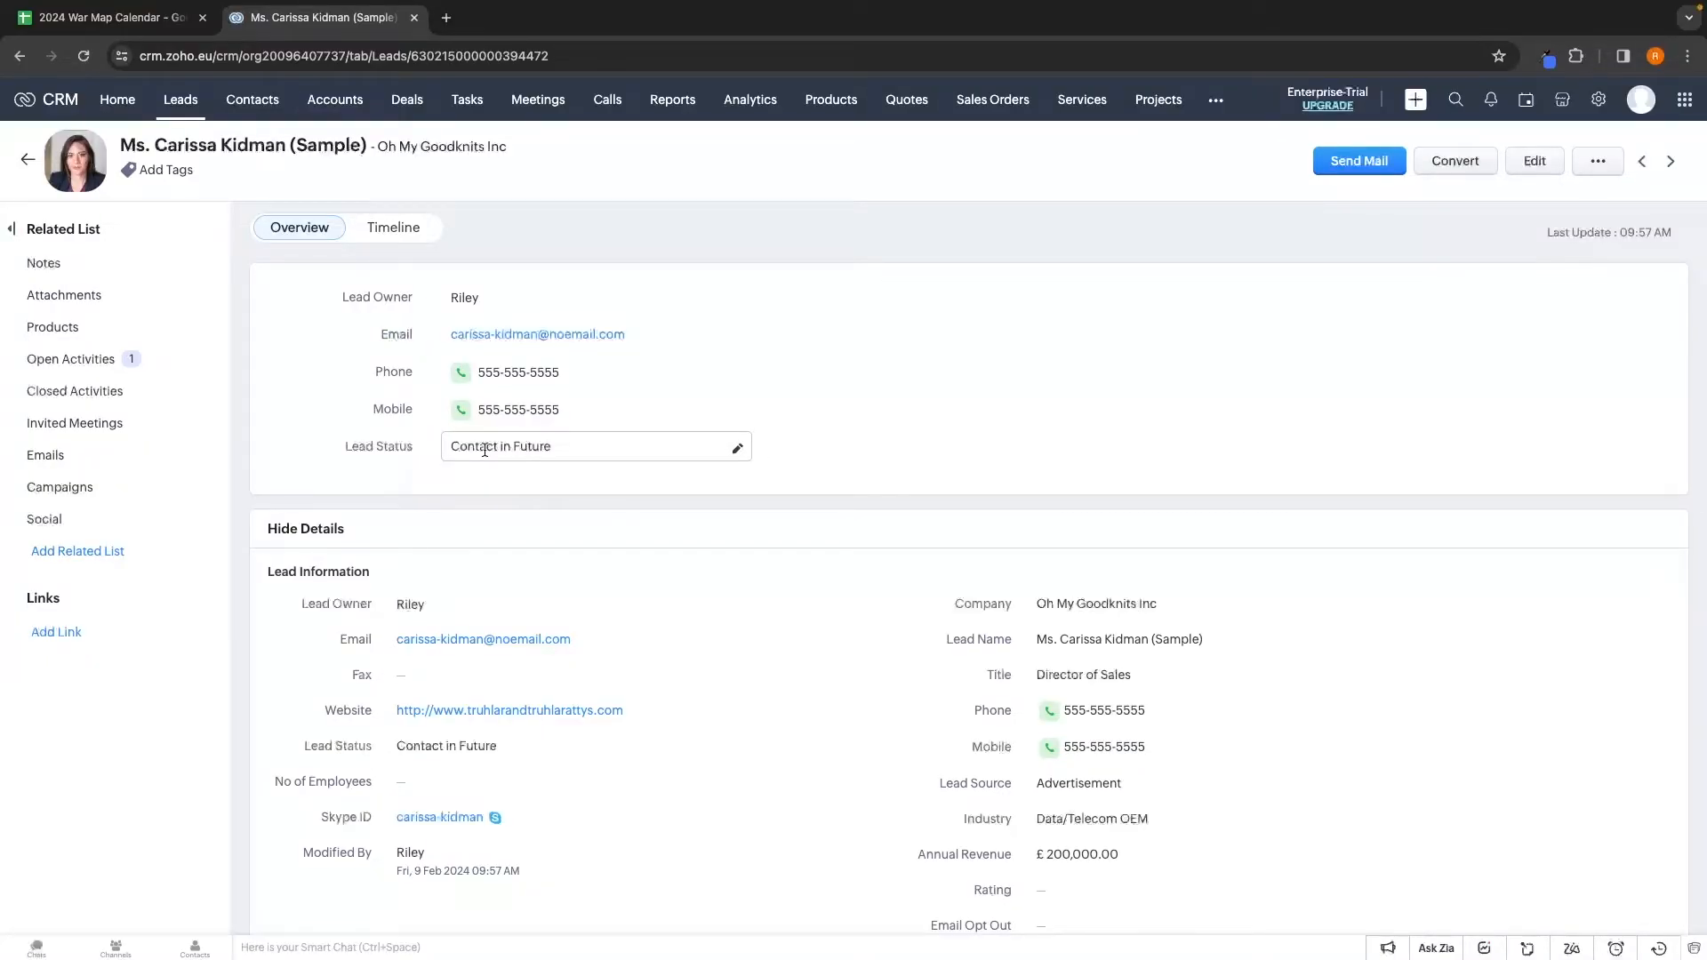
click(1452, 167)
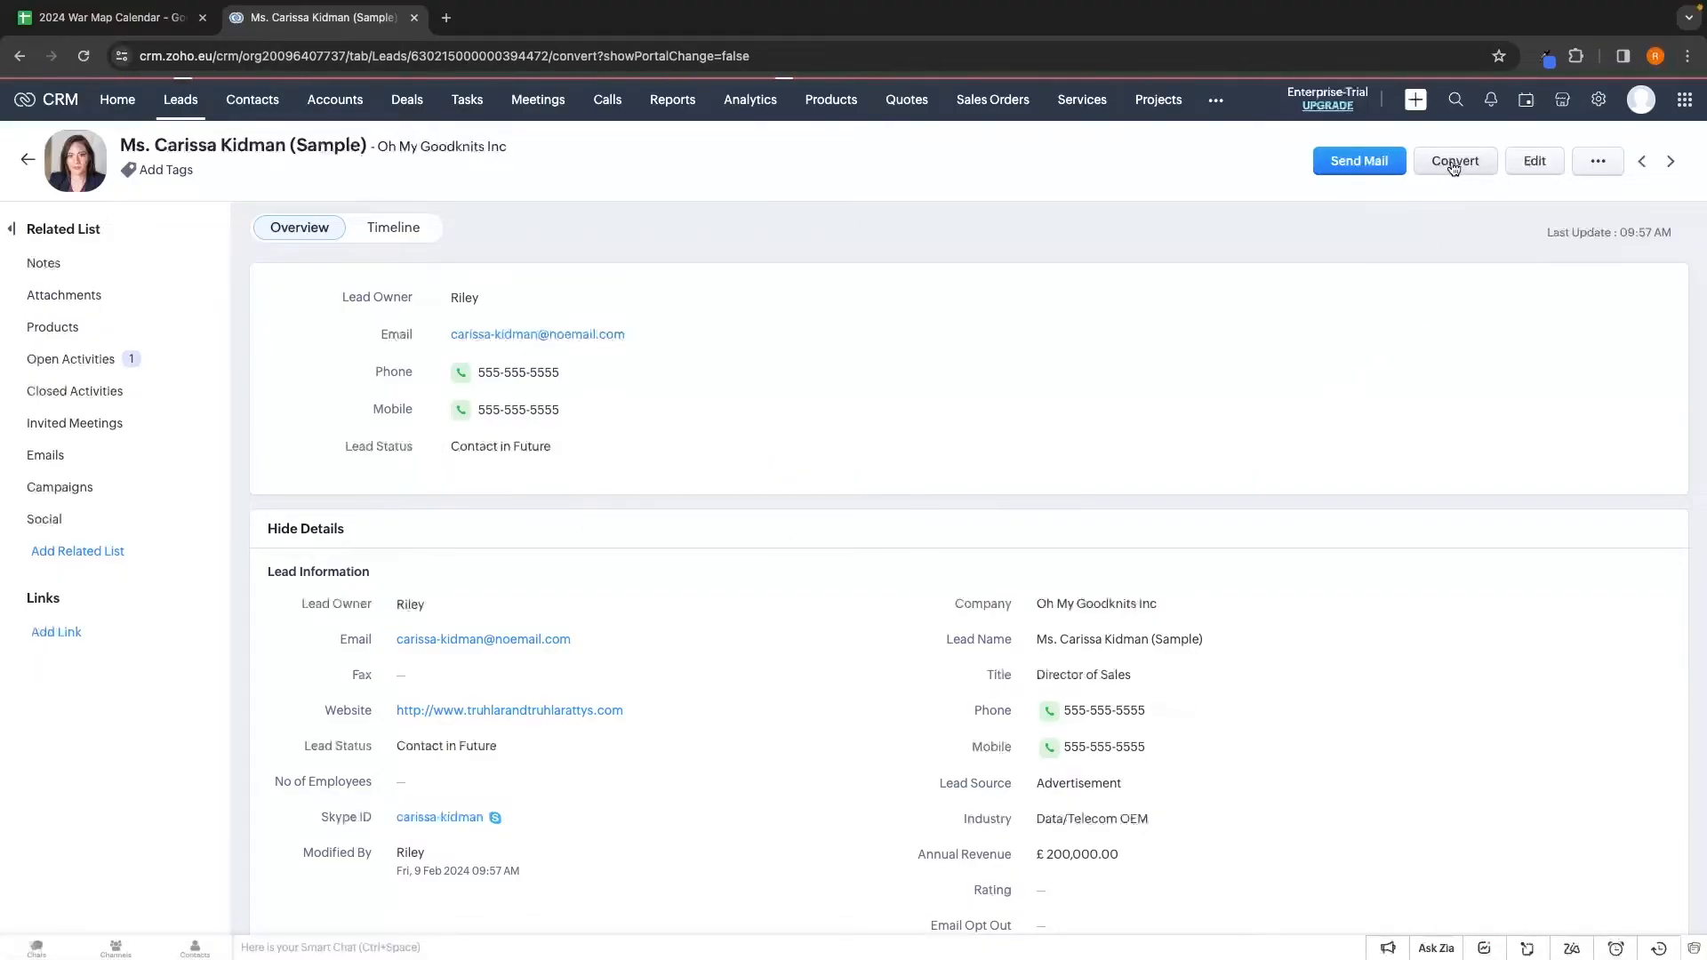
click(33, 286)
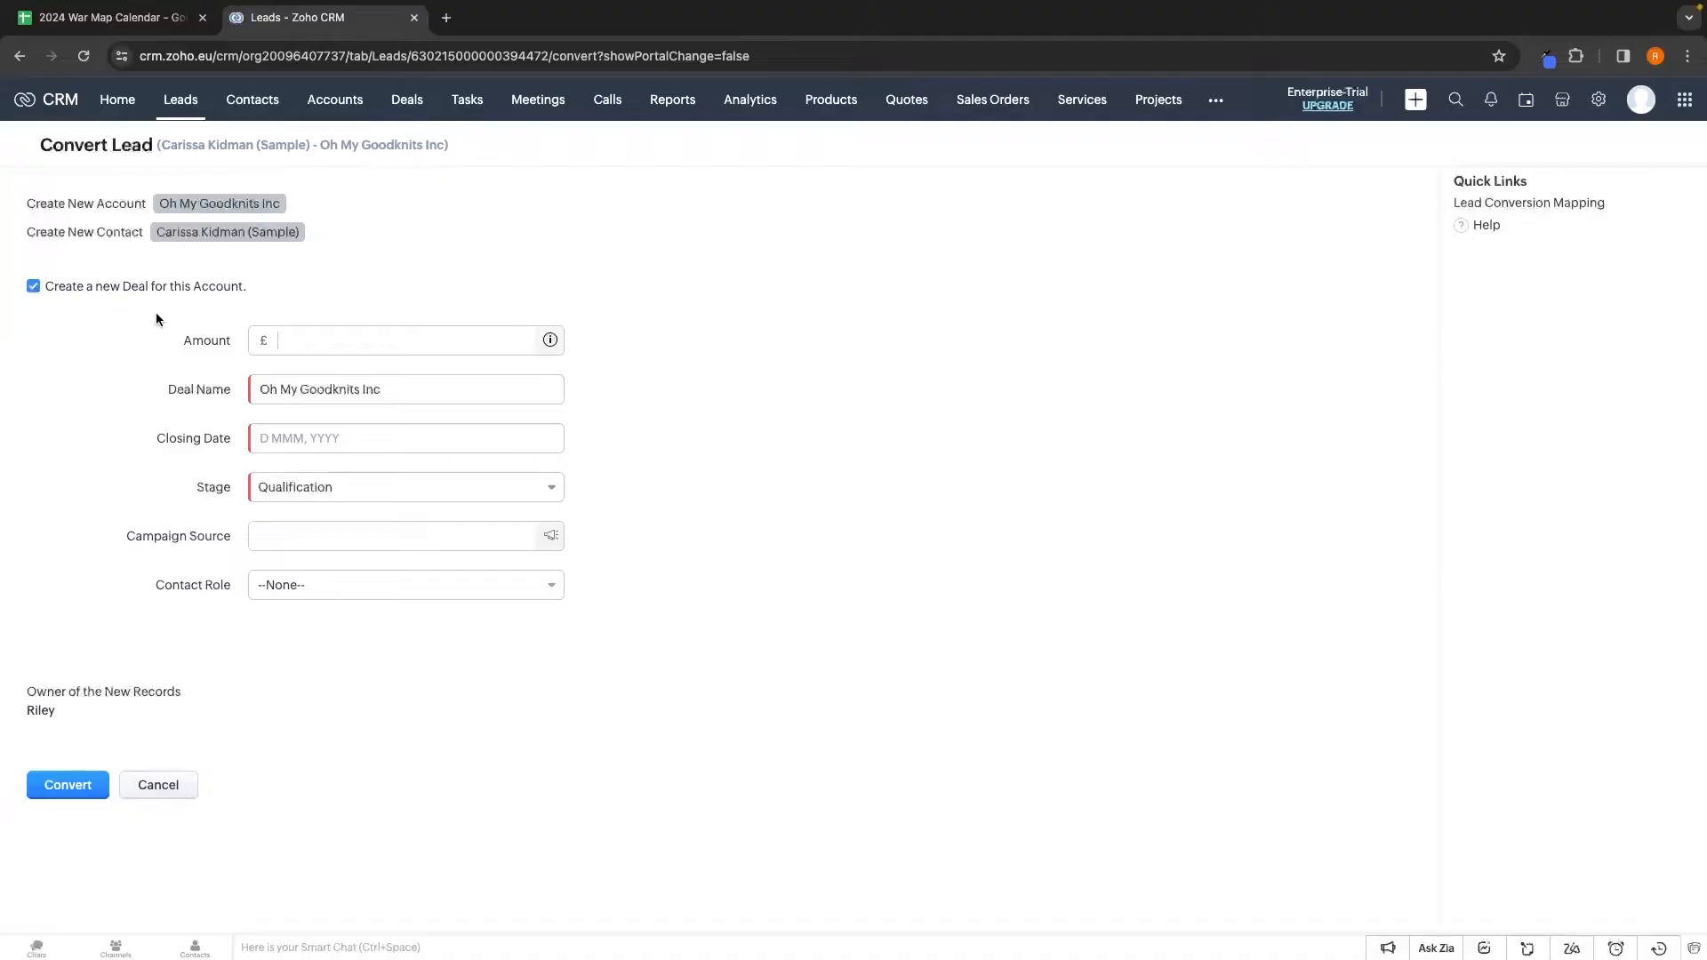
Give the new deal amount 10000 and closing date 23 Feb 2024
click(351, 338)
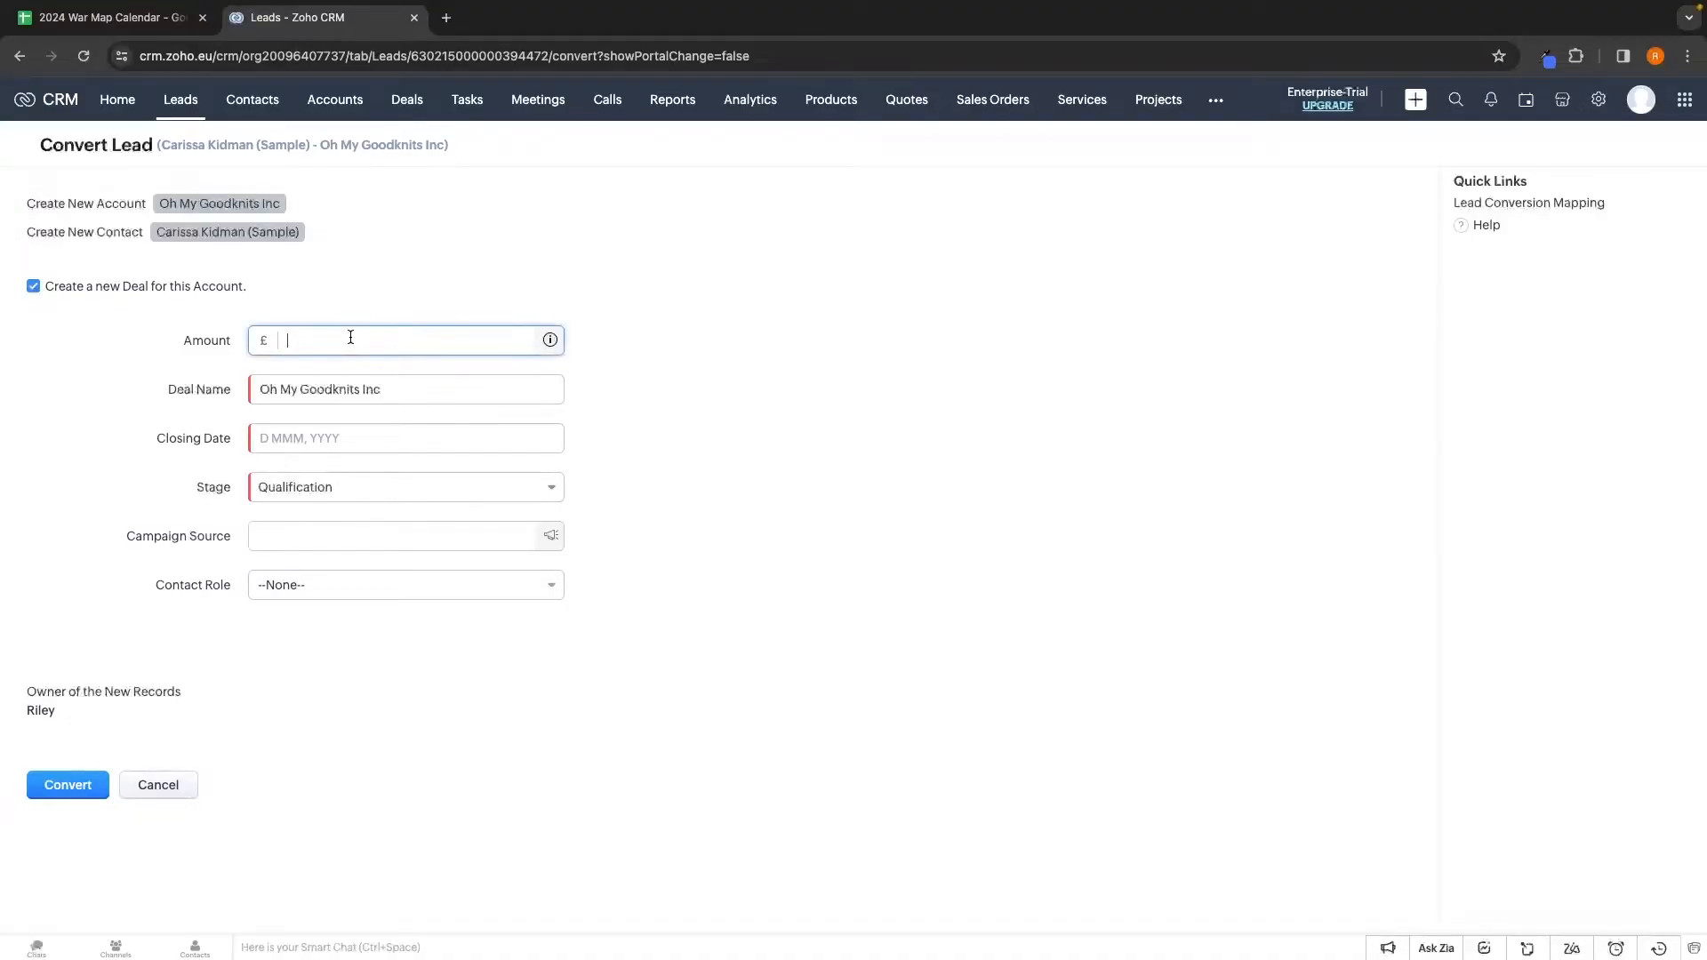
text(10000)
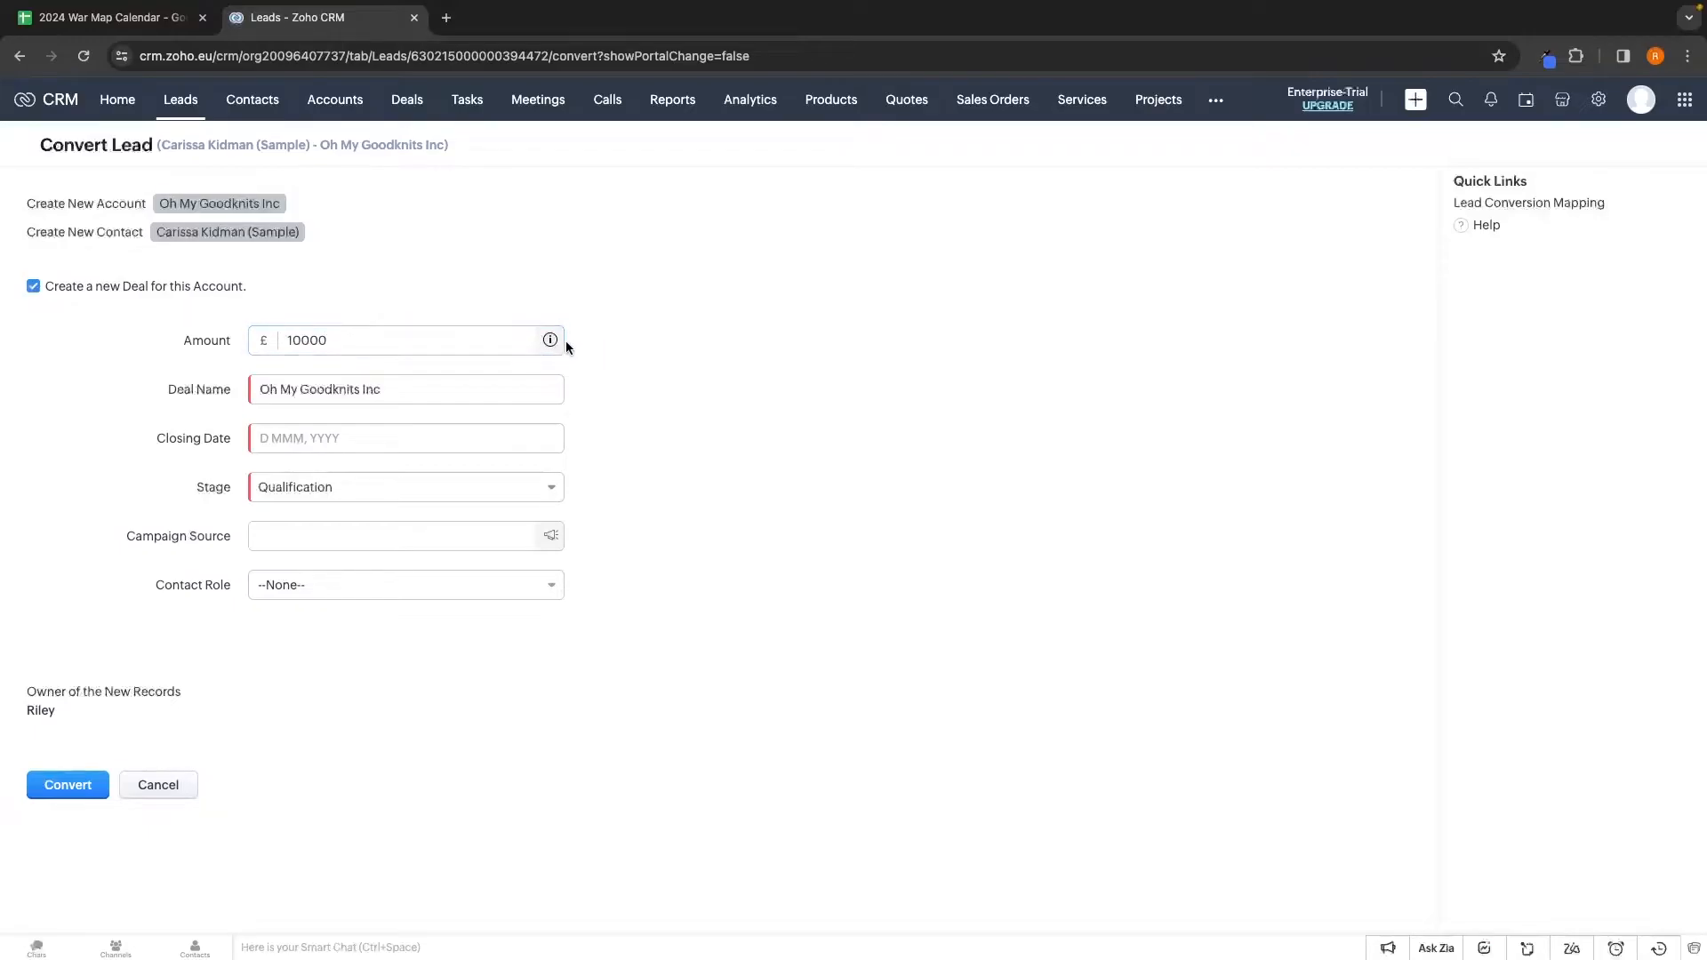
drag(167, 389, 221, 390)
click(395, 391)
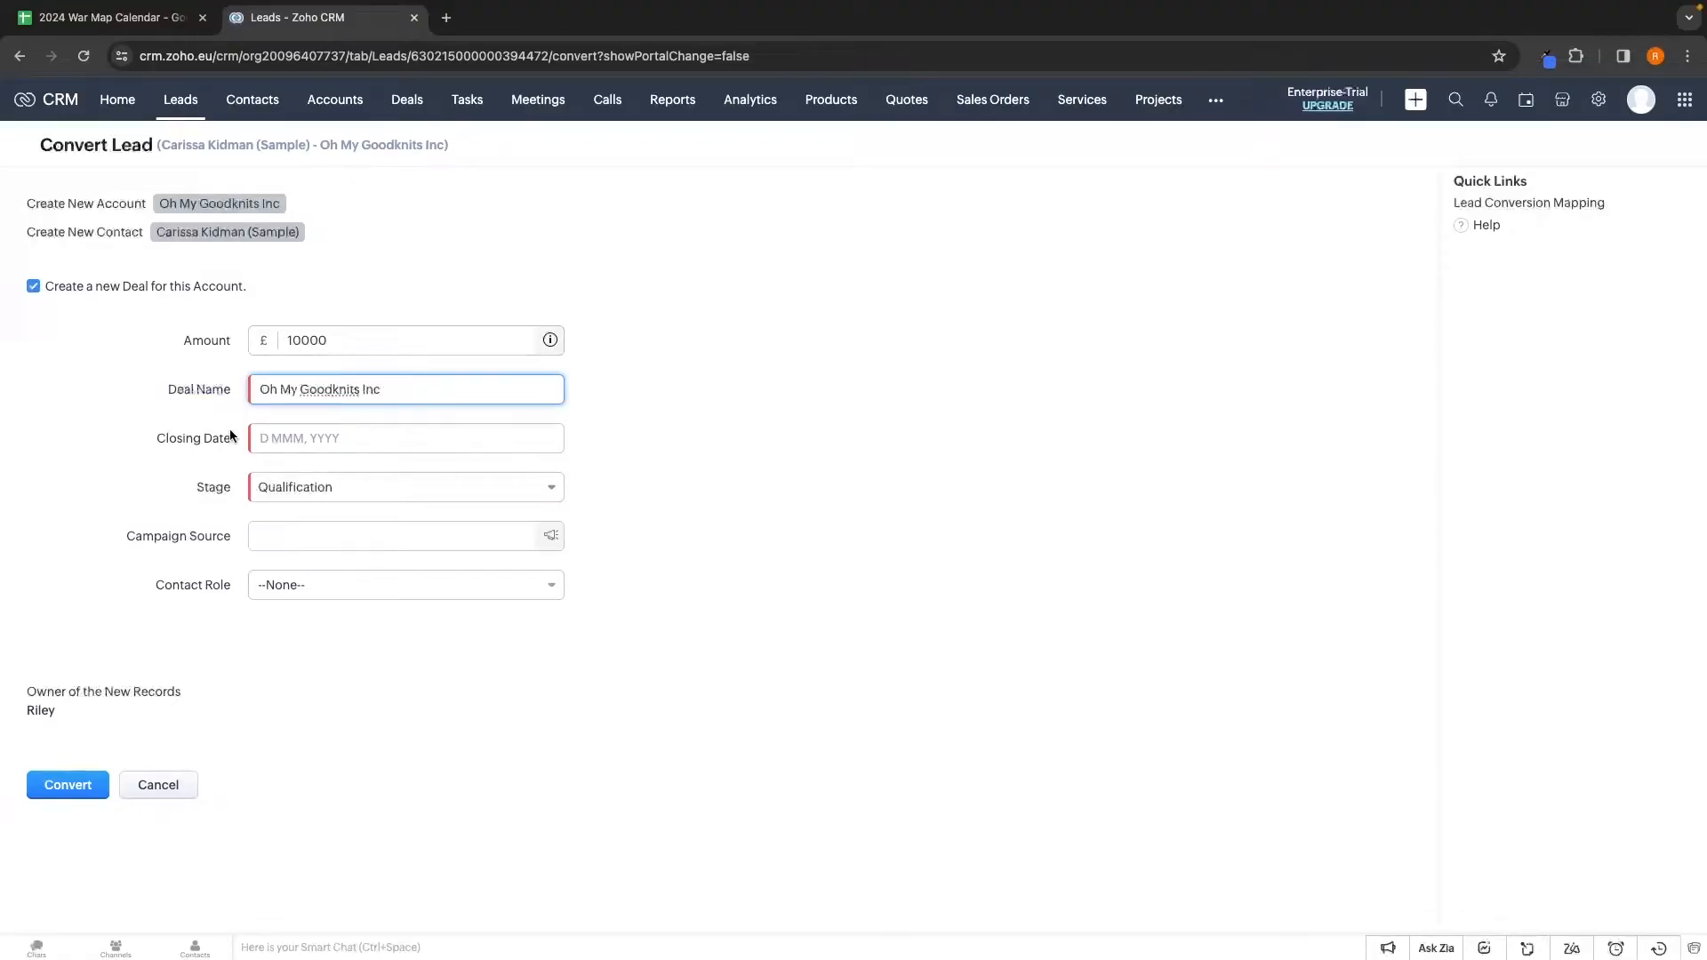
click(269, 435)
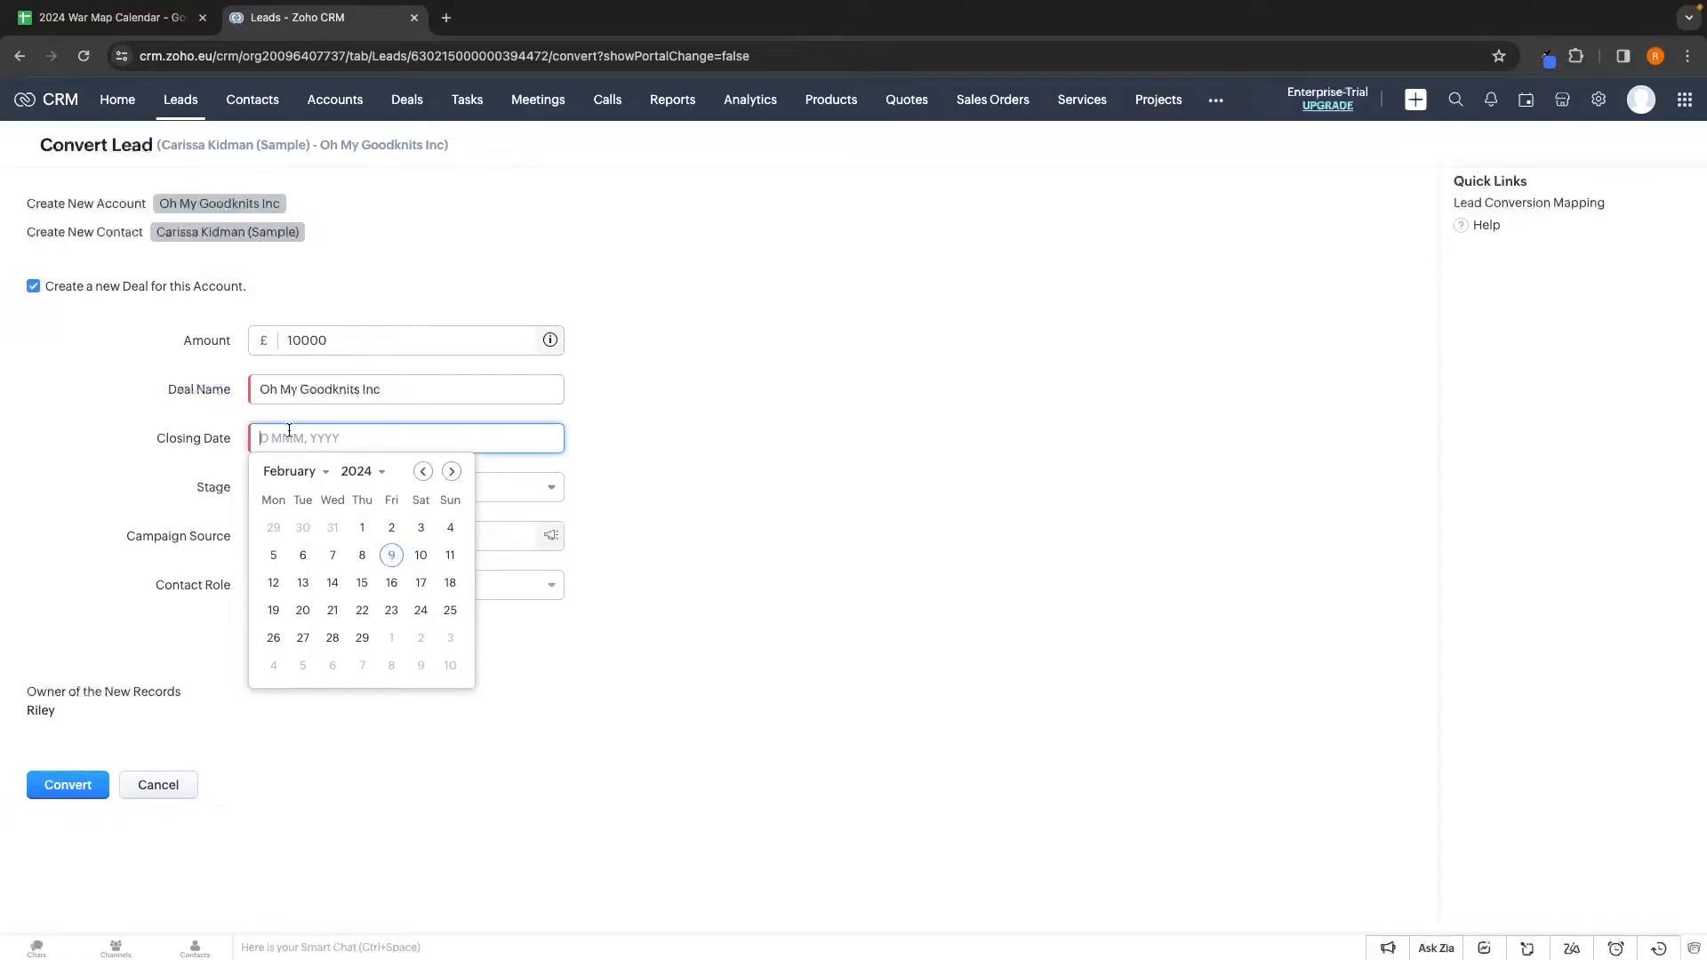
click(391, 611)
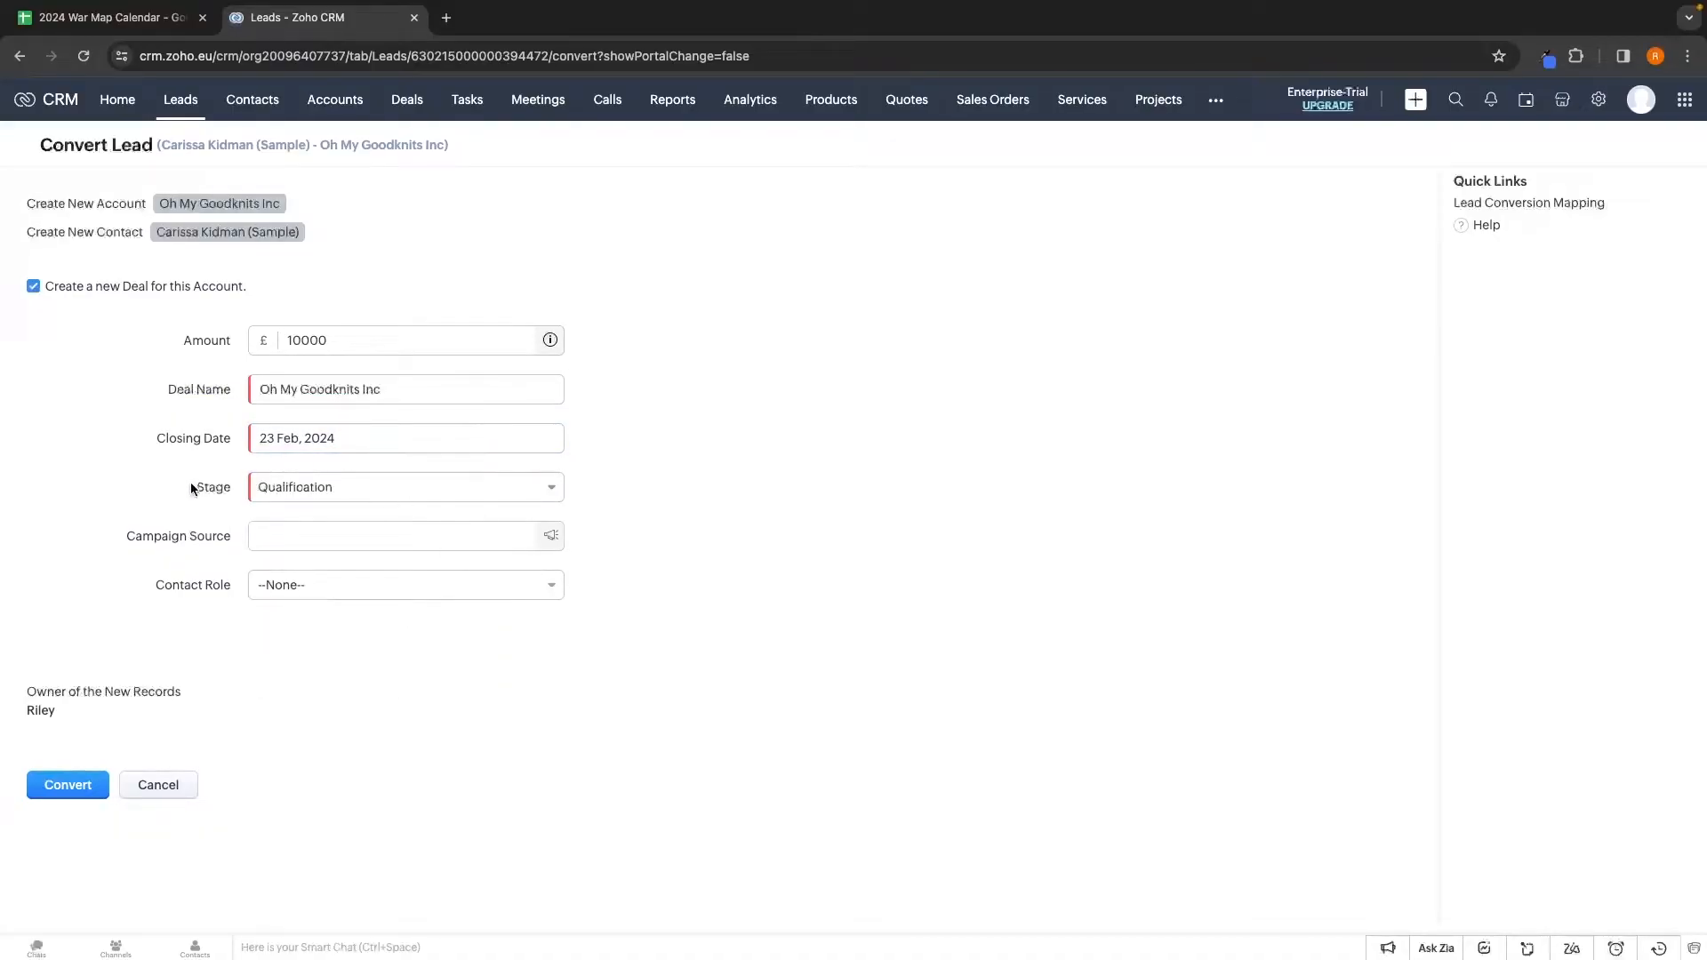
Set stage Proposal/Price Quote and contact role Decision Maker, then convert the lead
click(276, 489)
scroll(322, 558, down, 2)
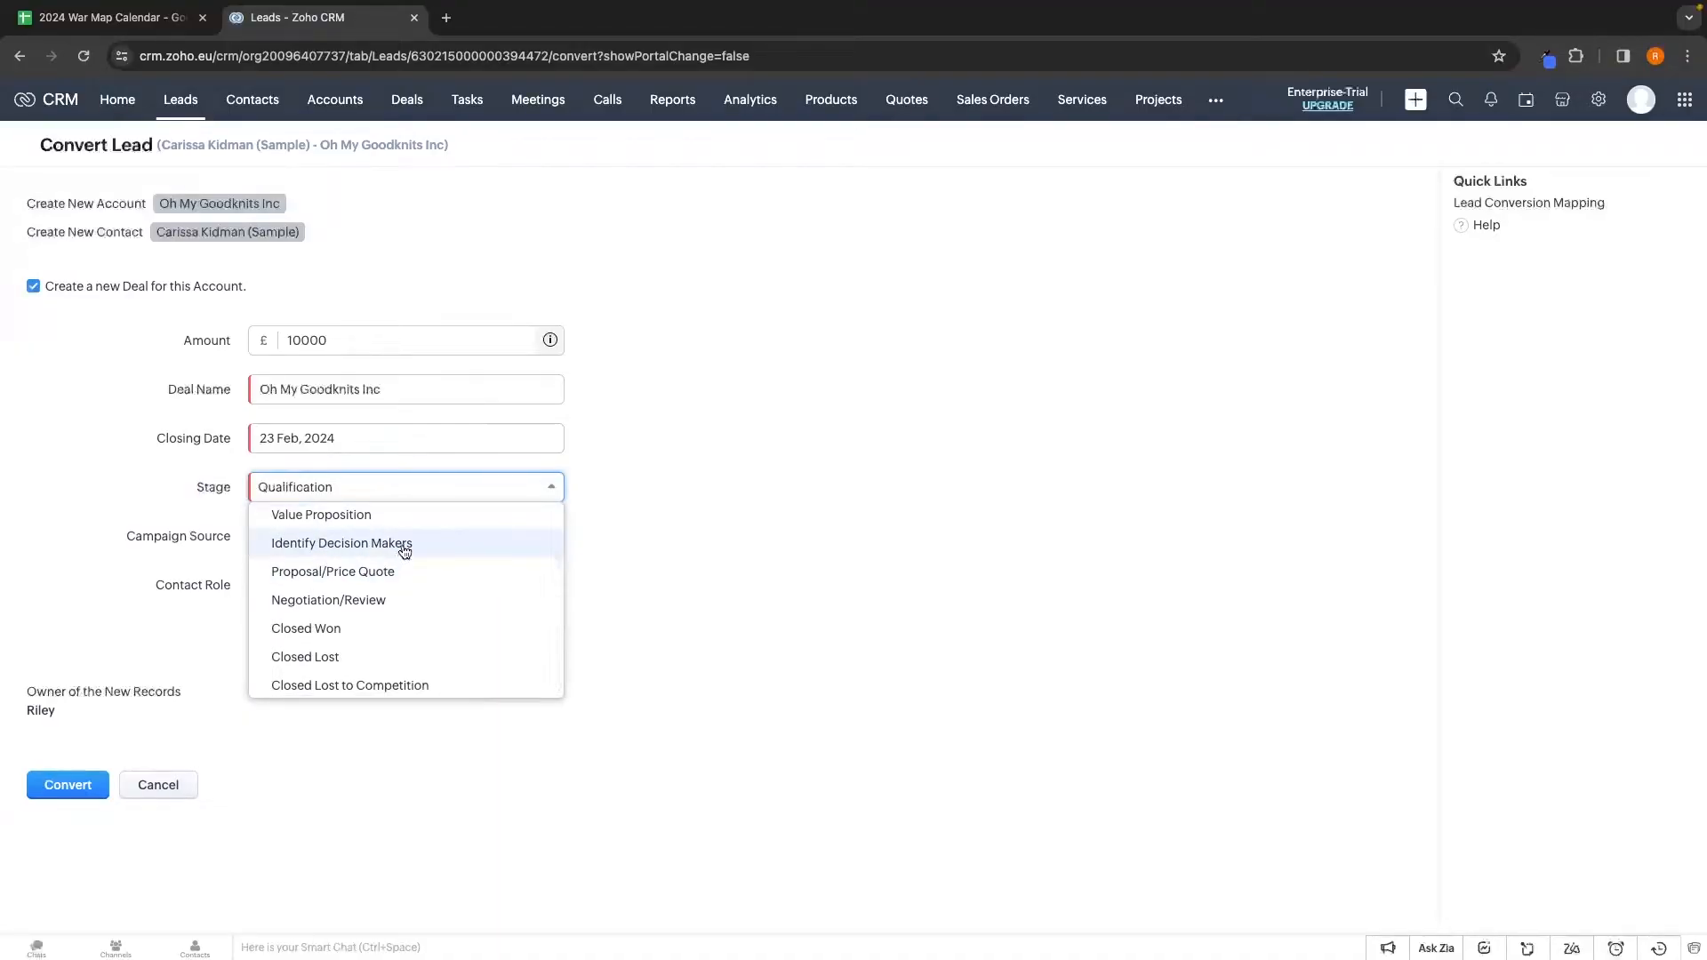
scroll(404, 552, up, 1)
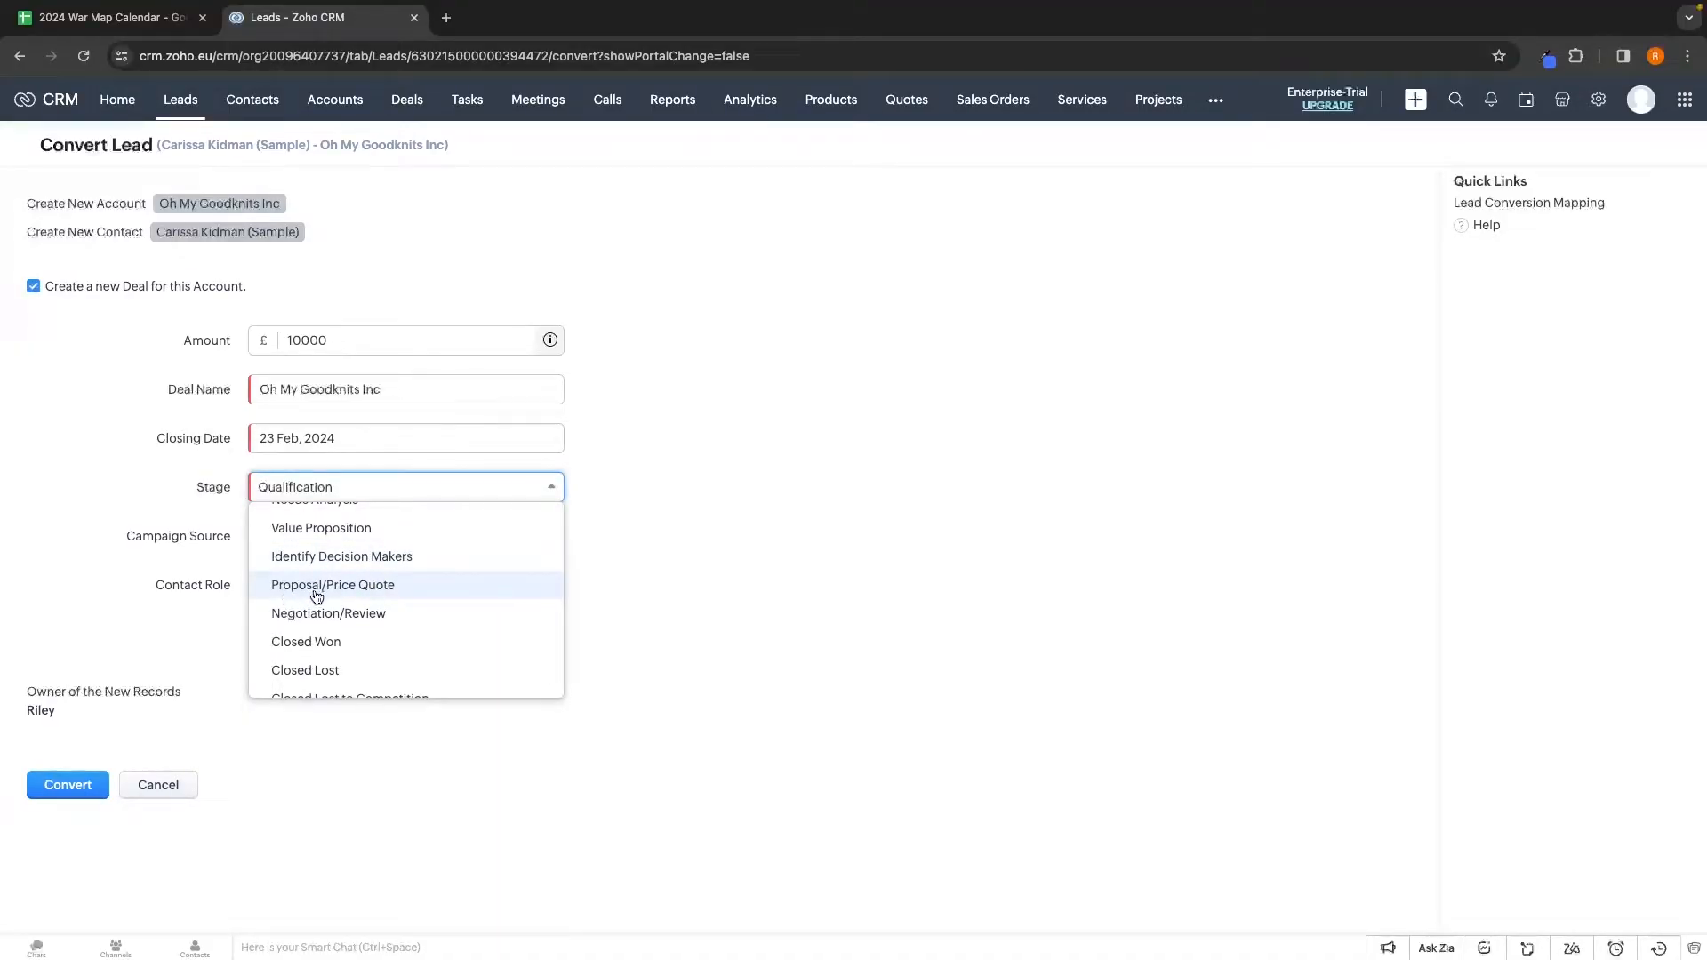
click(347, 596)
click(343, 540)
click(631, 558)
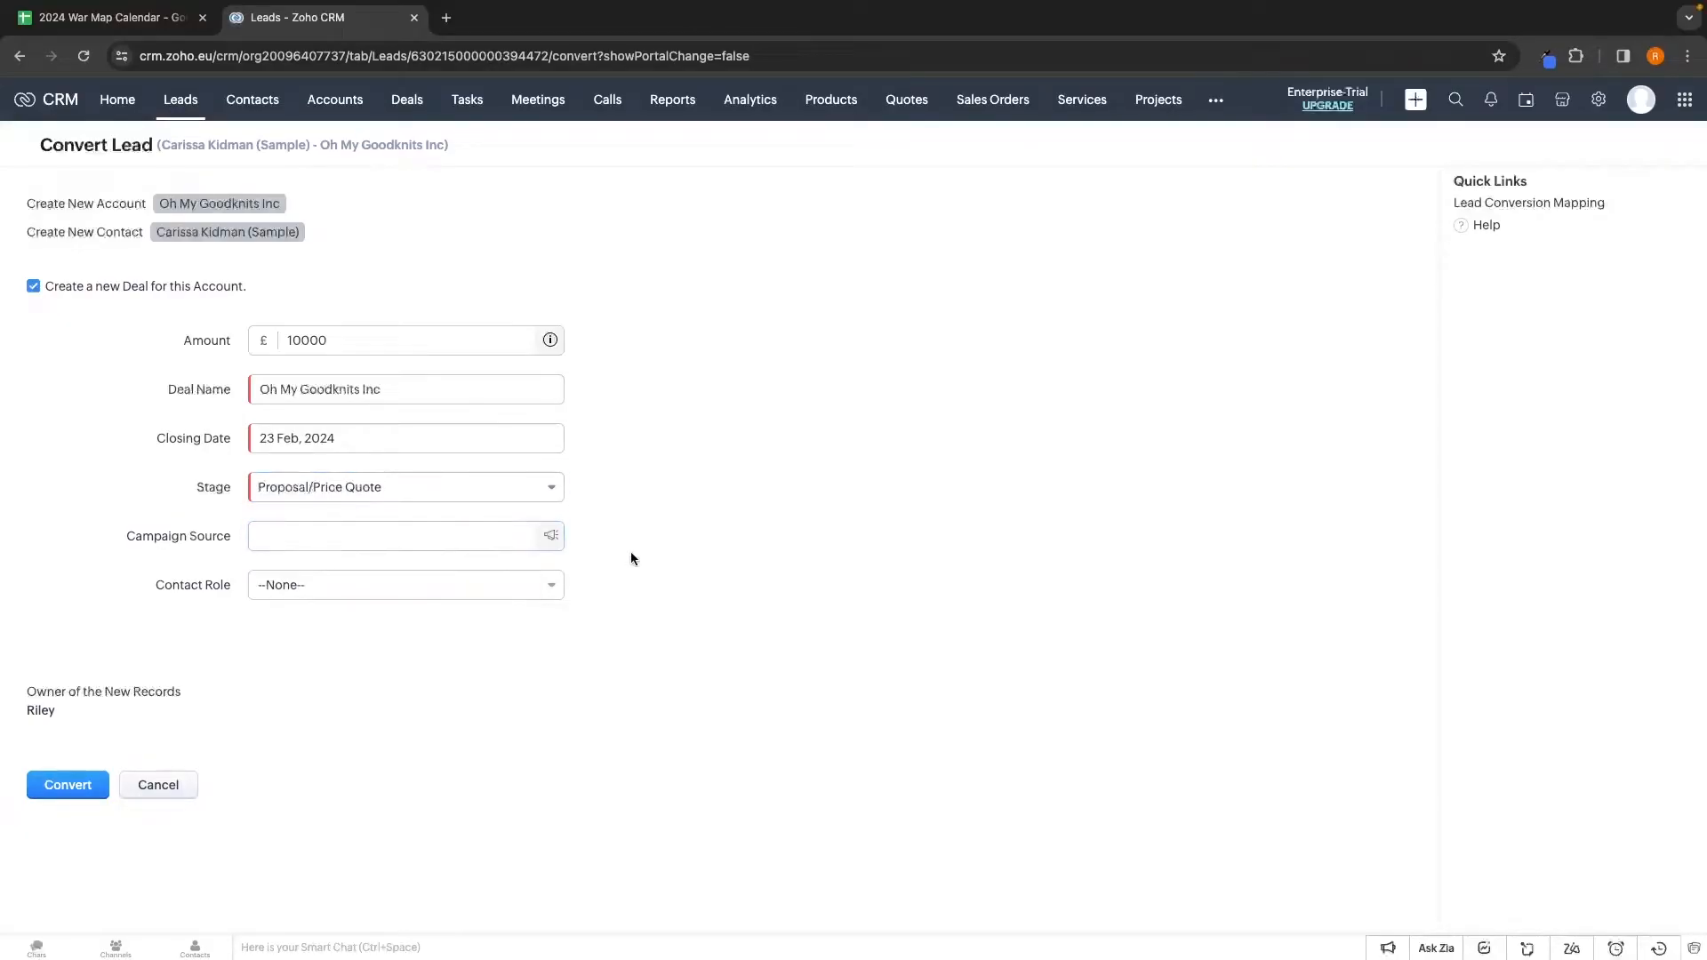
click(361, 590)
scroll(373, 676, down, 1)
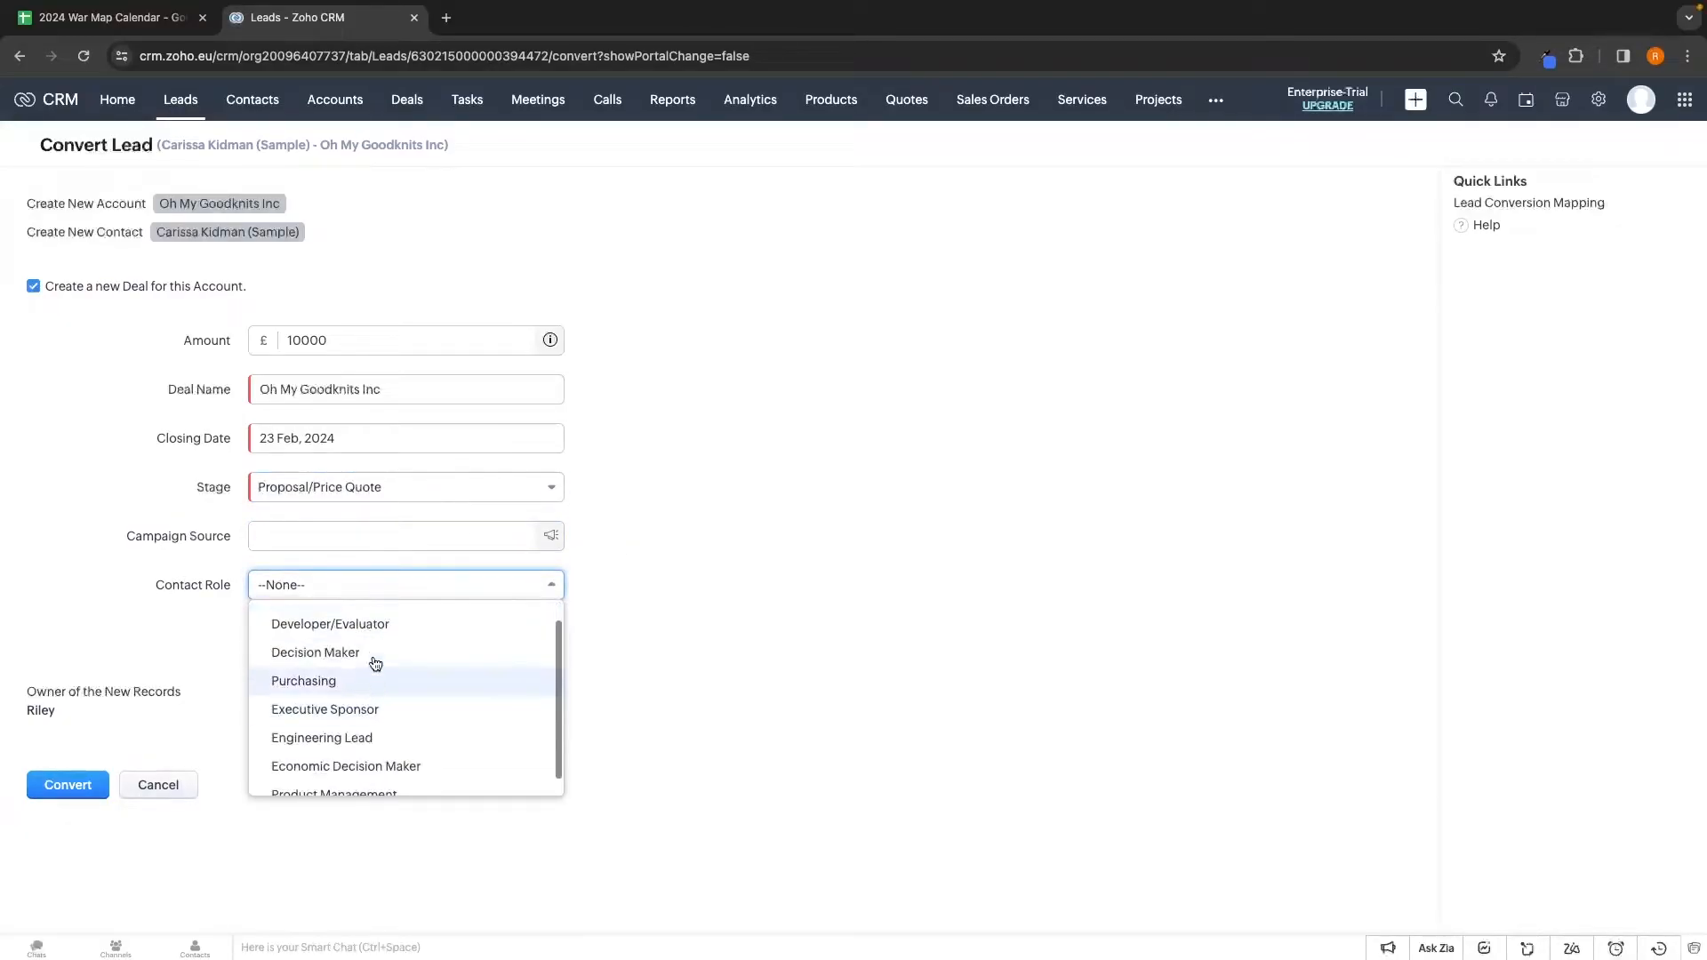
click(335, 654)
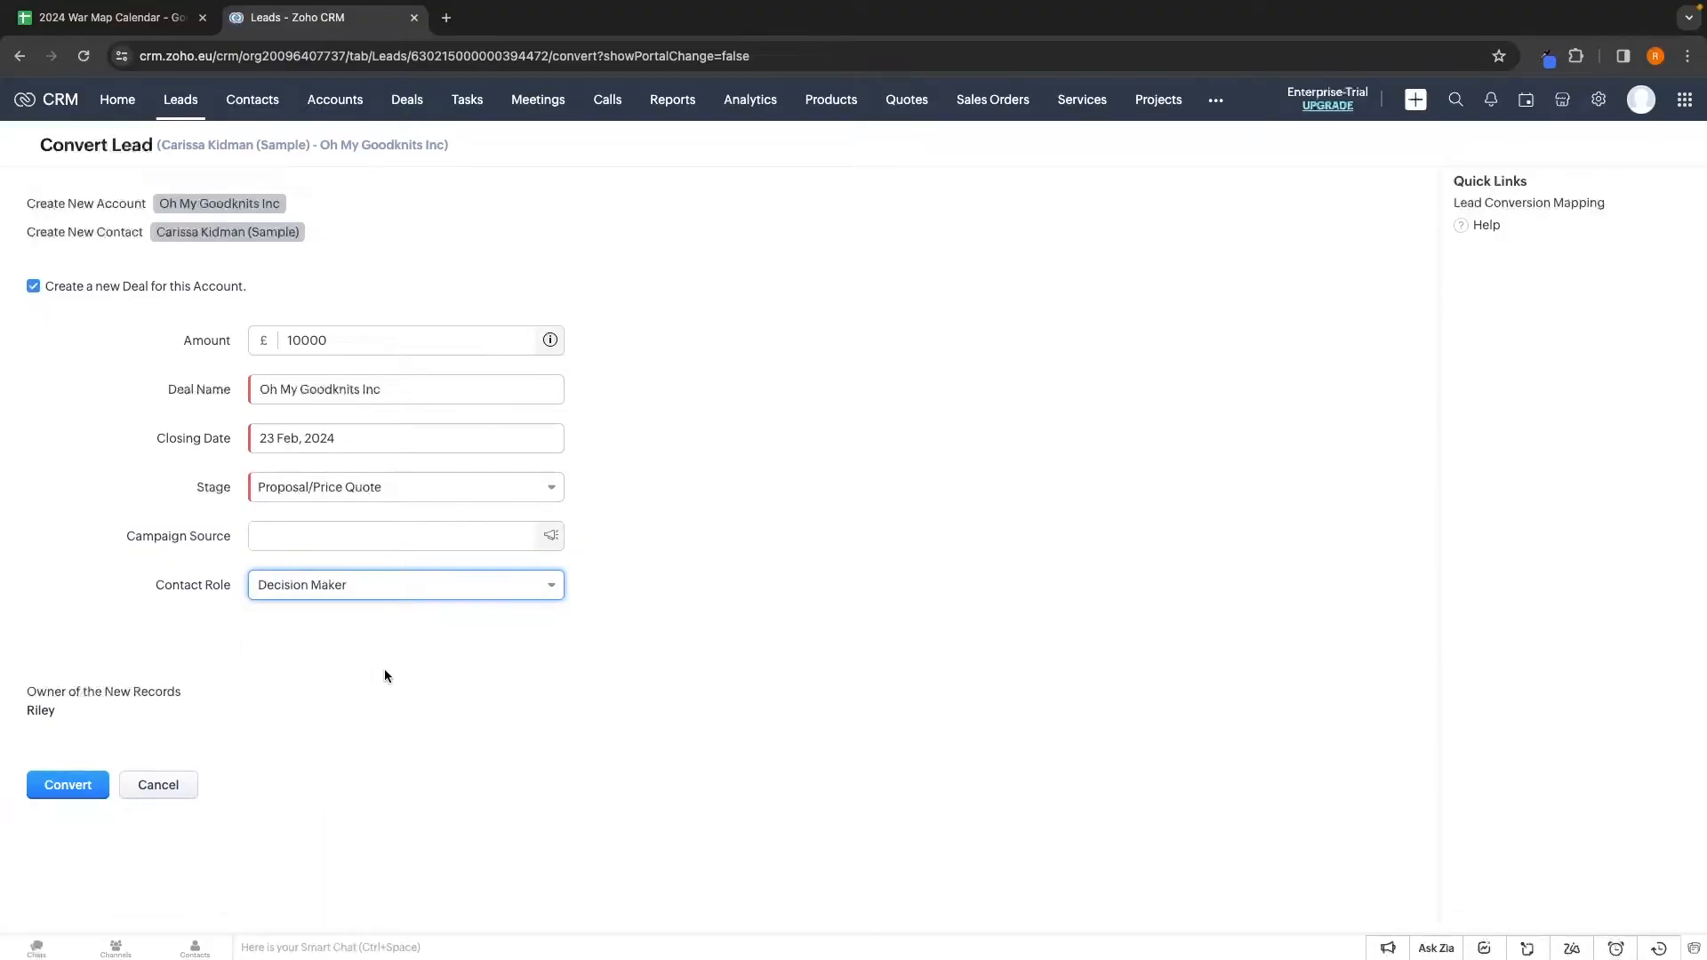
click(66, 790)
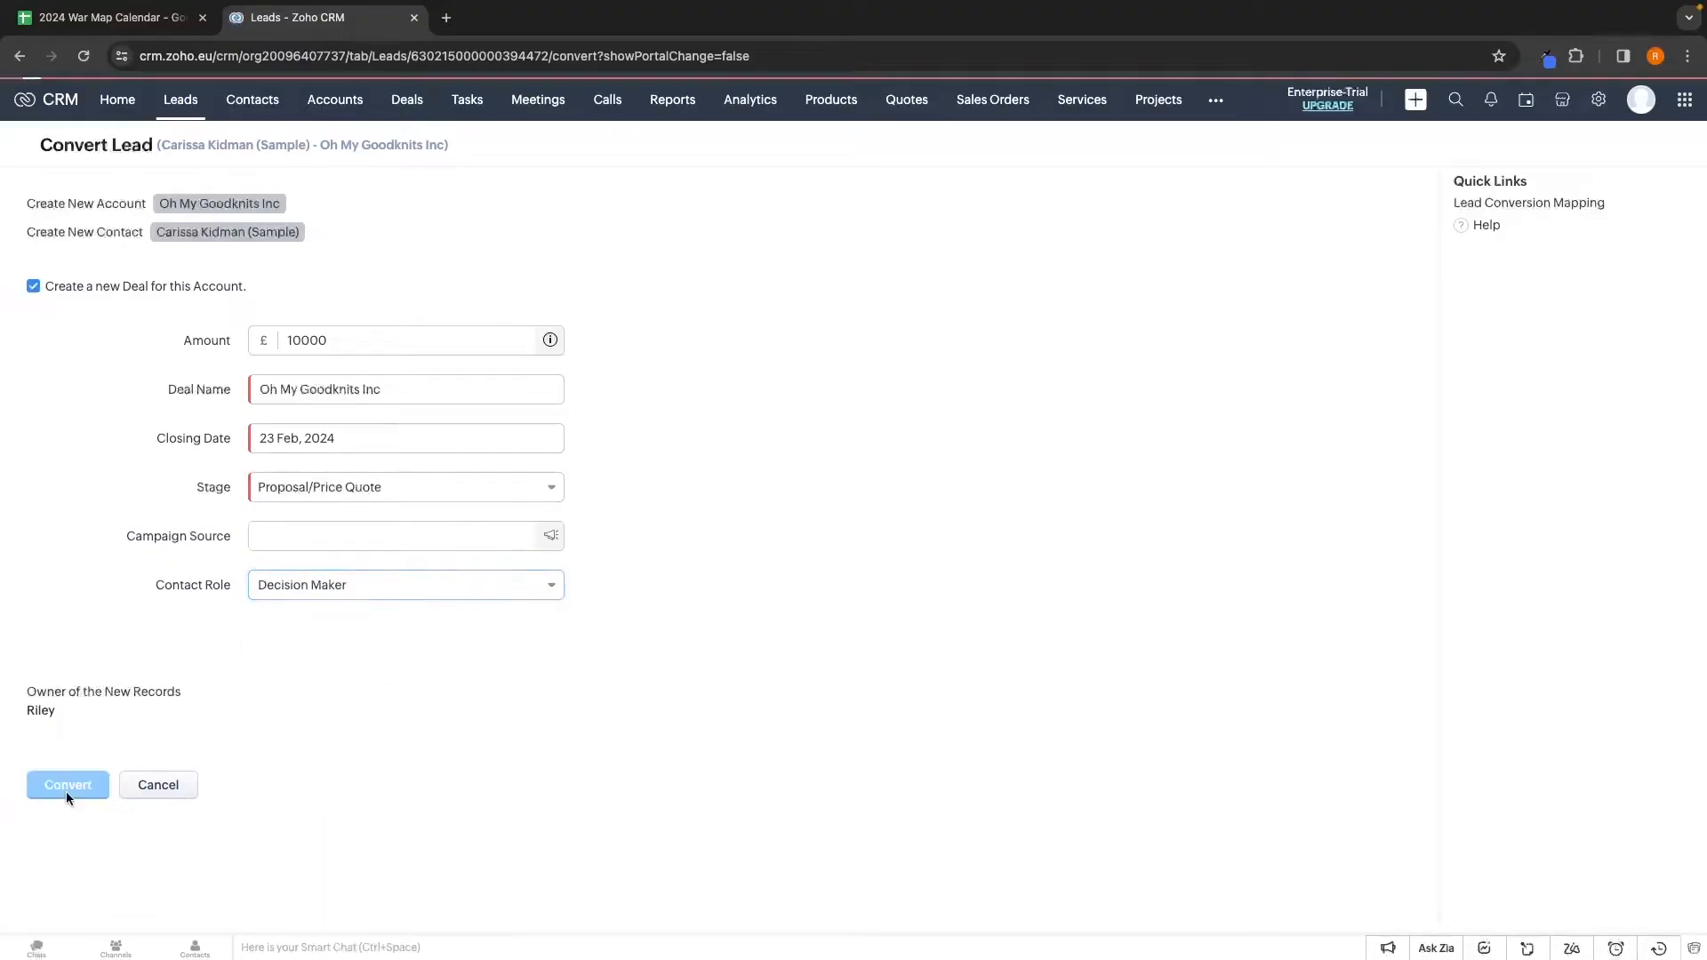
drag(33, 201, 409, 206)
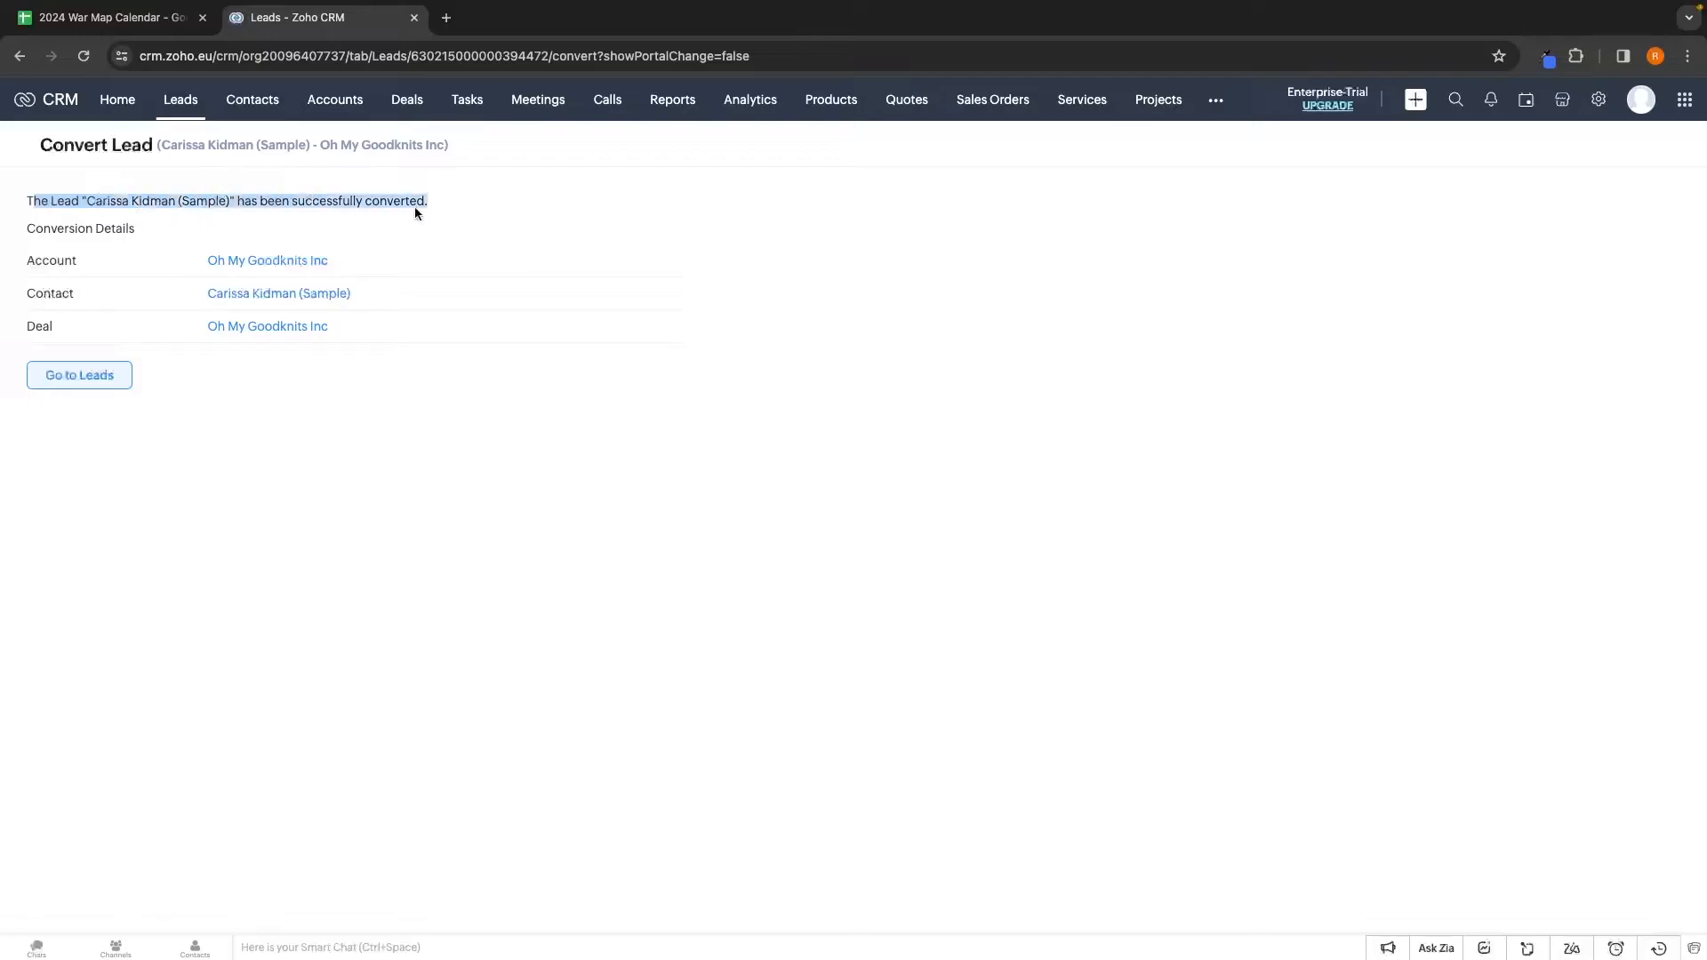
Dismiss the success message and go via Leads to the 11-record Contacts list
click(422, 197)
click(180, 102)
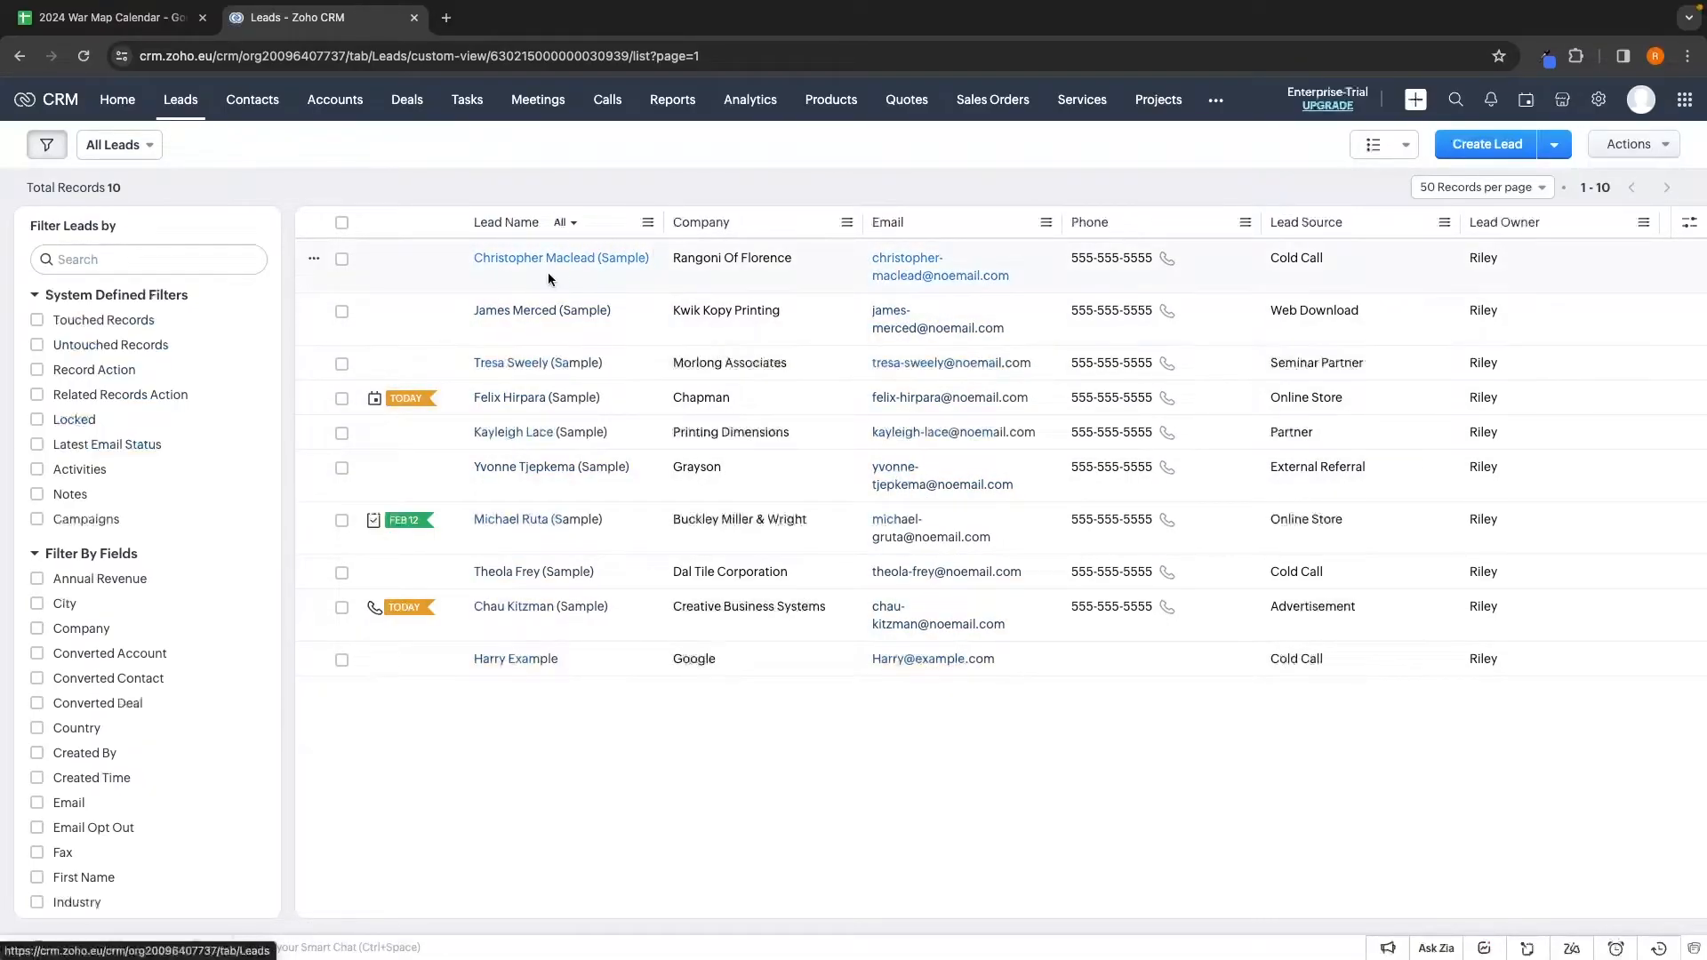
click(268, 115)
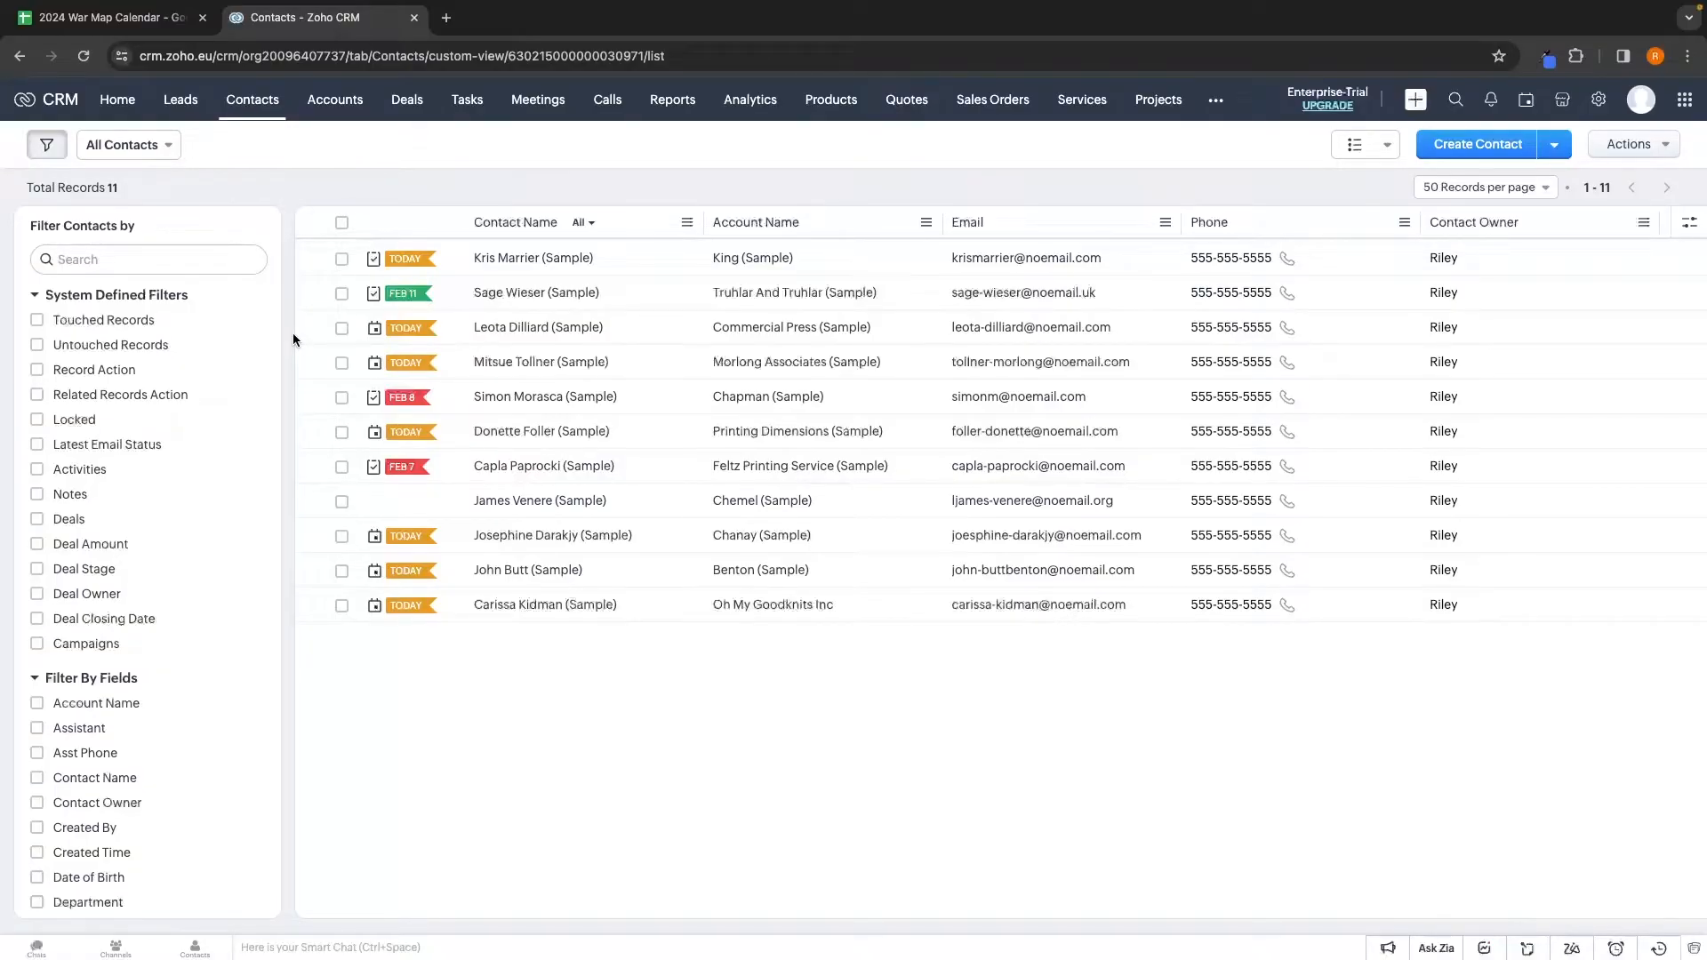
Open a sample contact's record and look over its deal details
click(1487, 151)
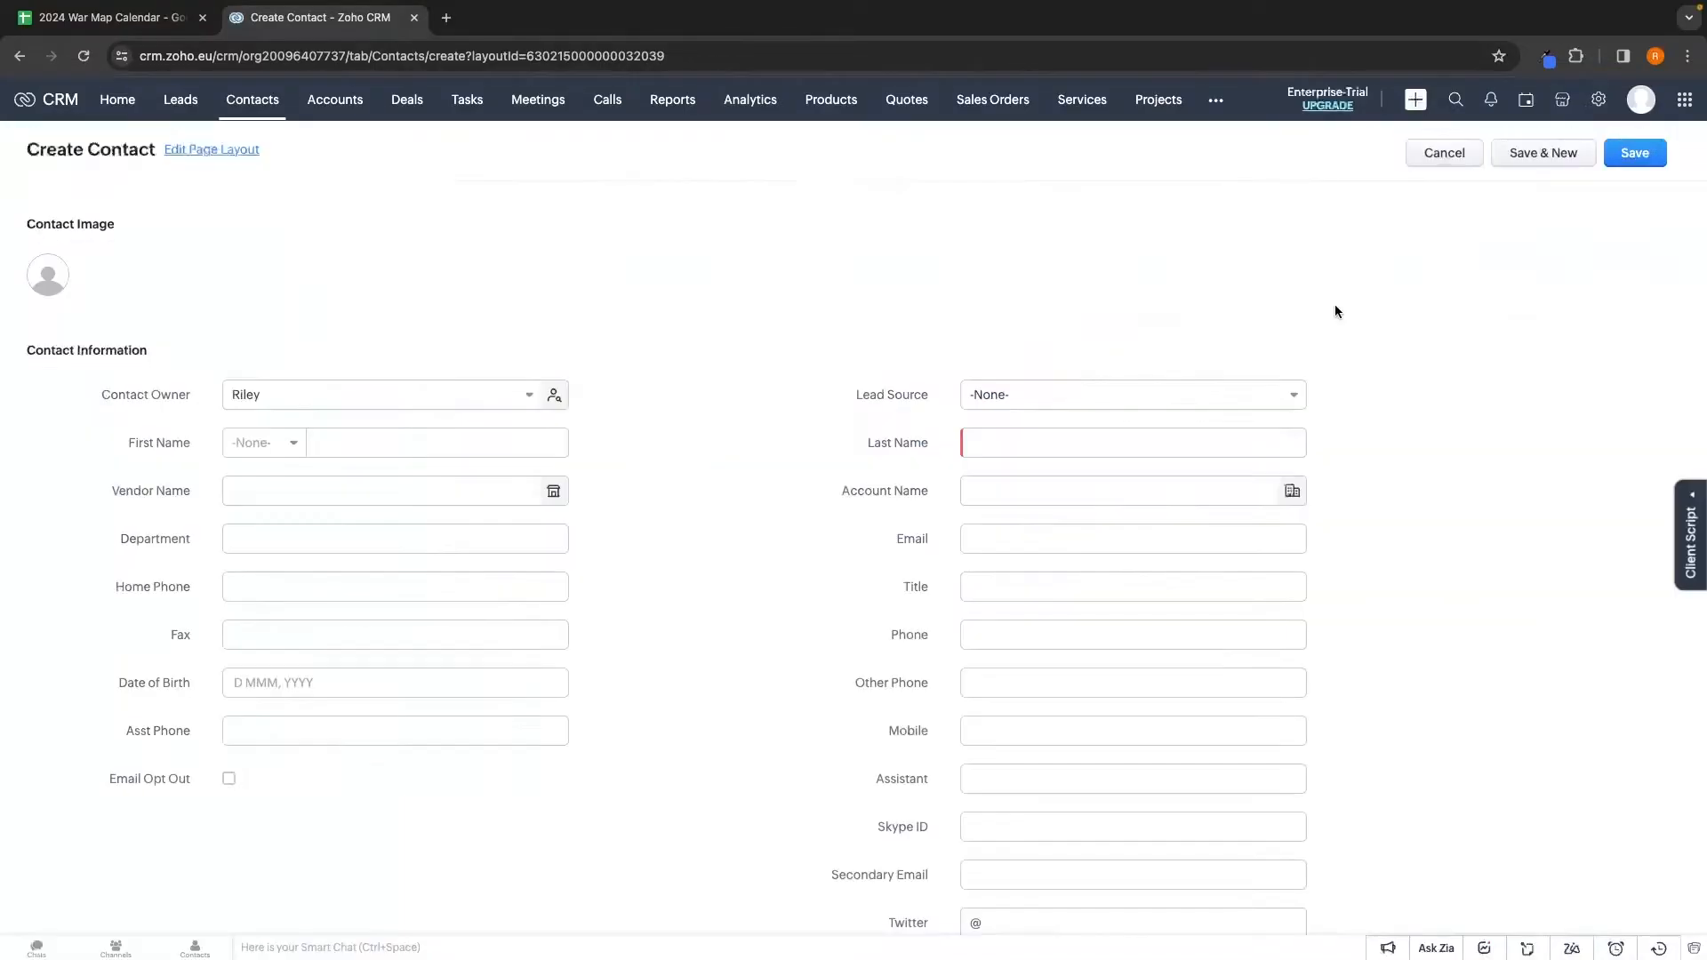
scroll(435, 567, down, 3)
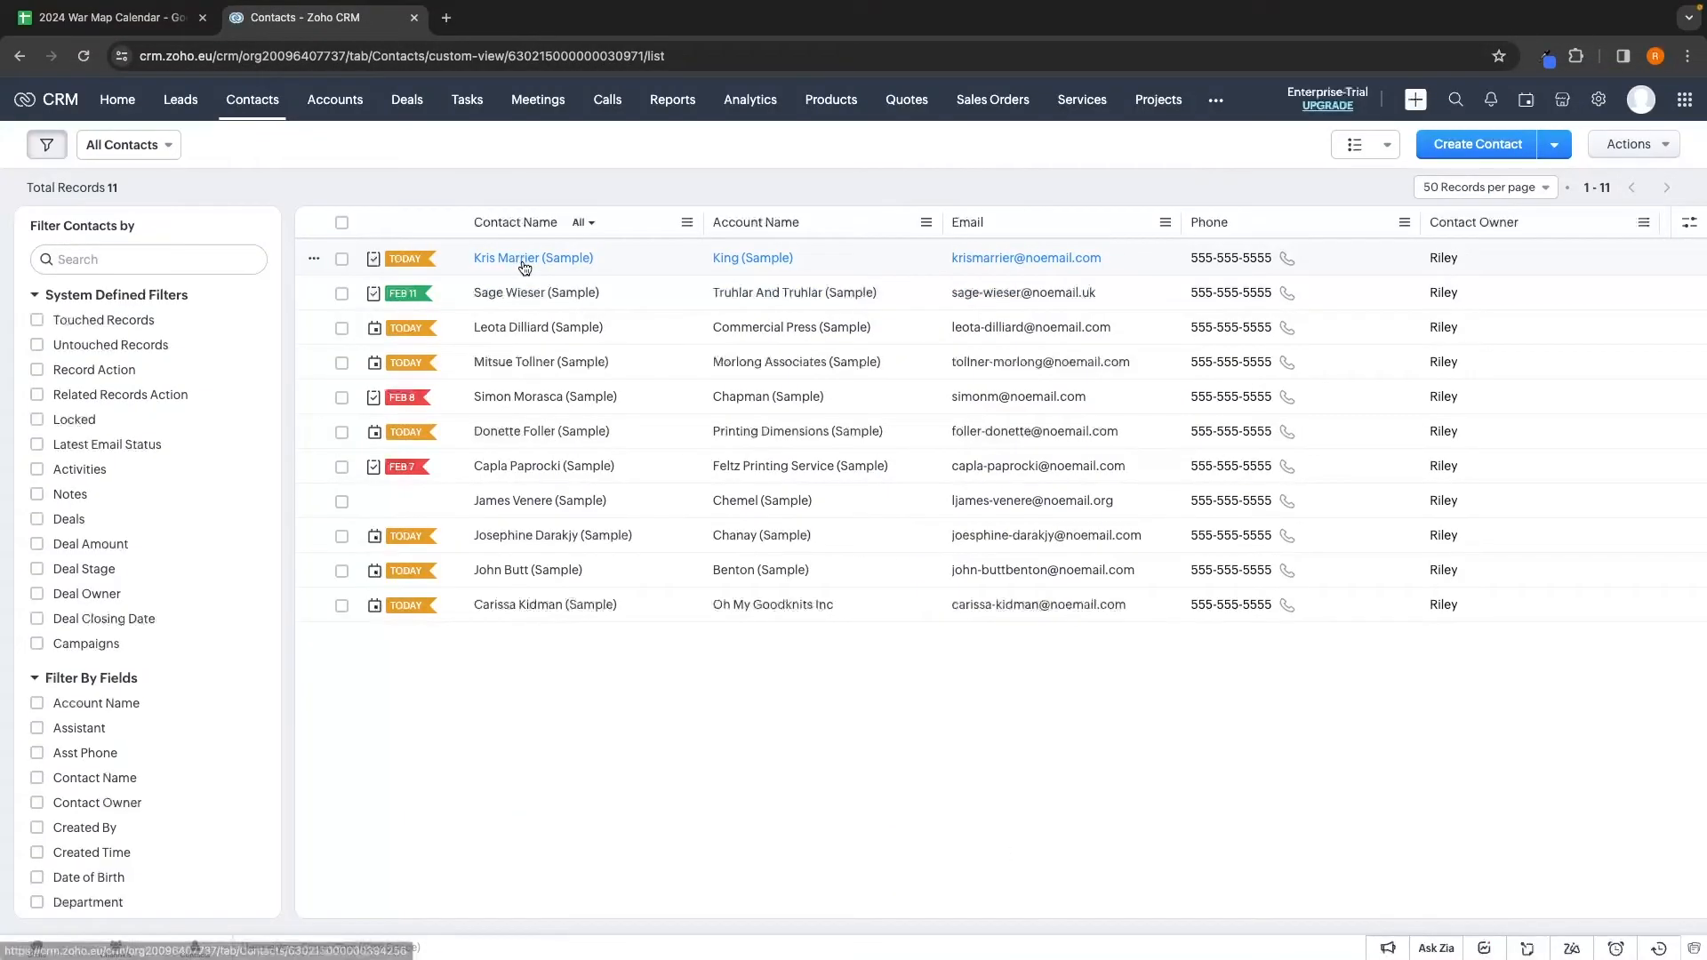
click(525, 267)
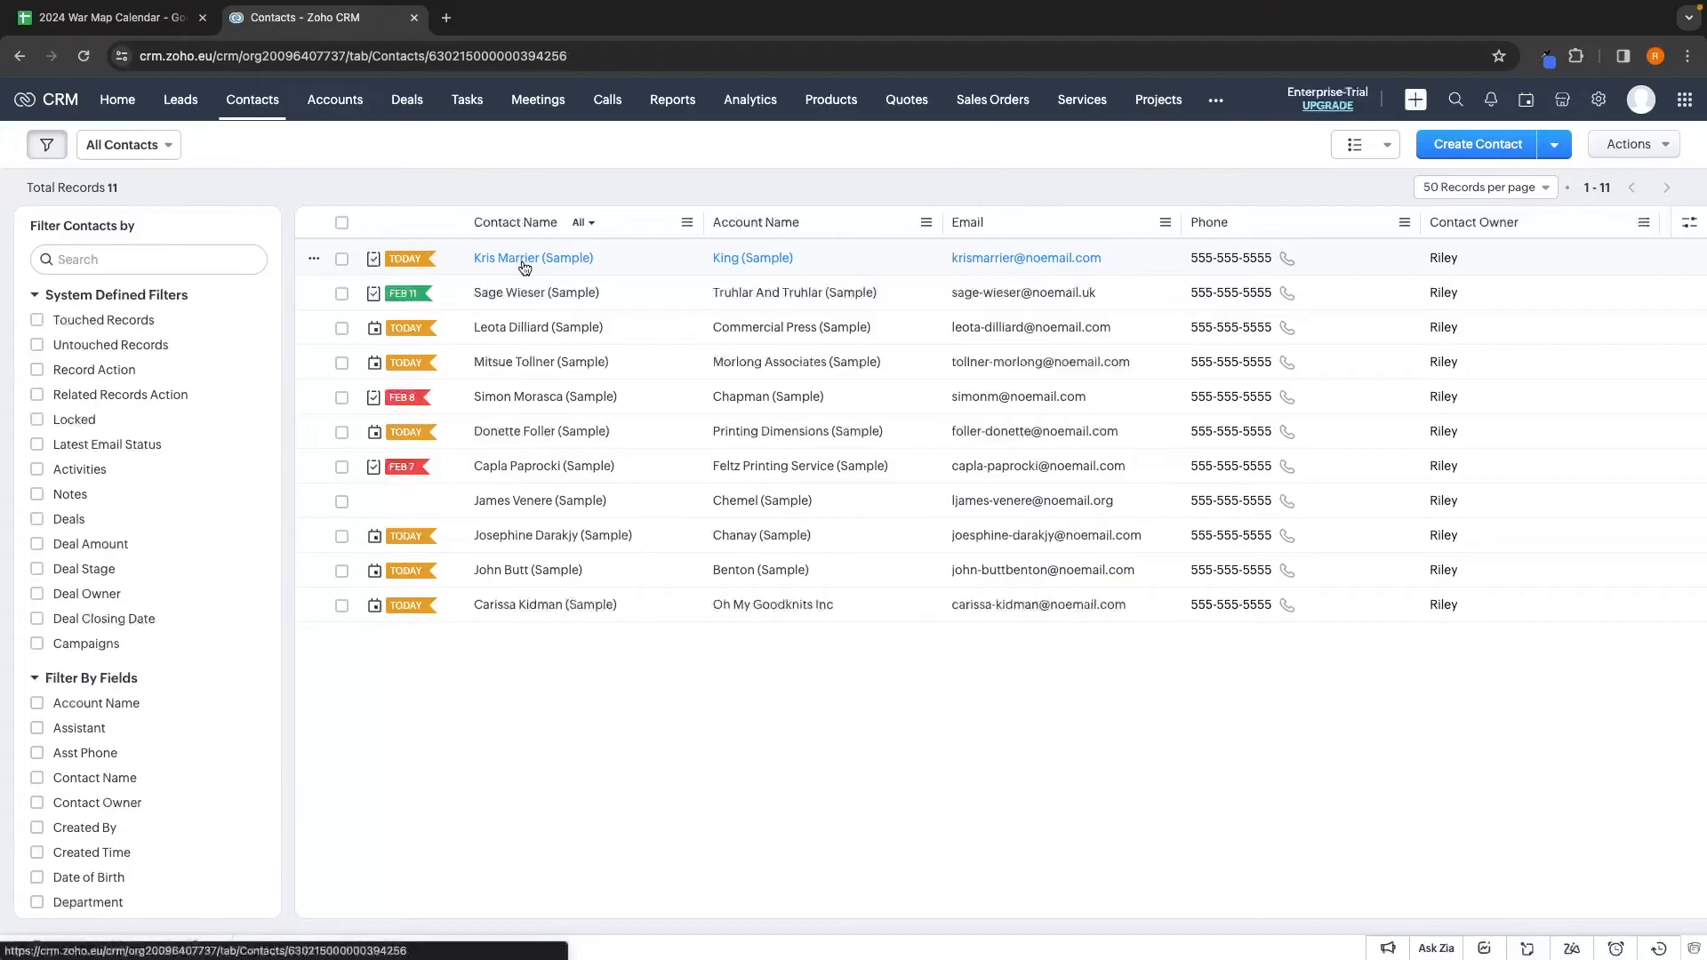
scroll(596, 311, down, 3)
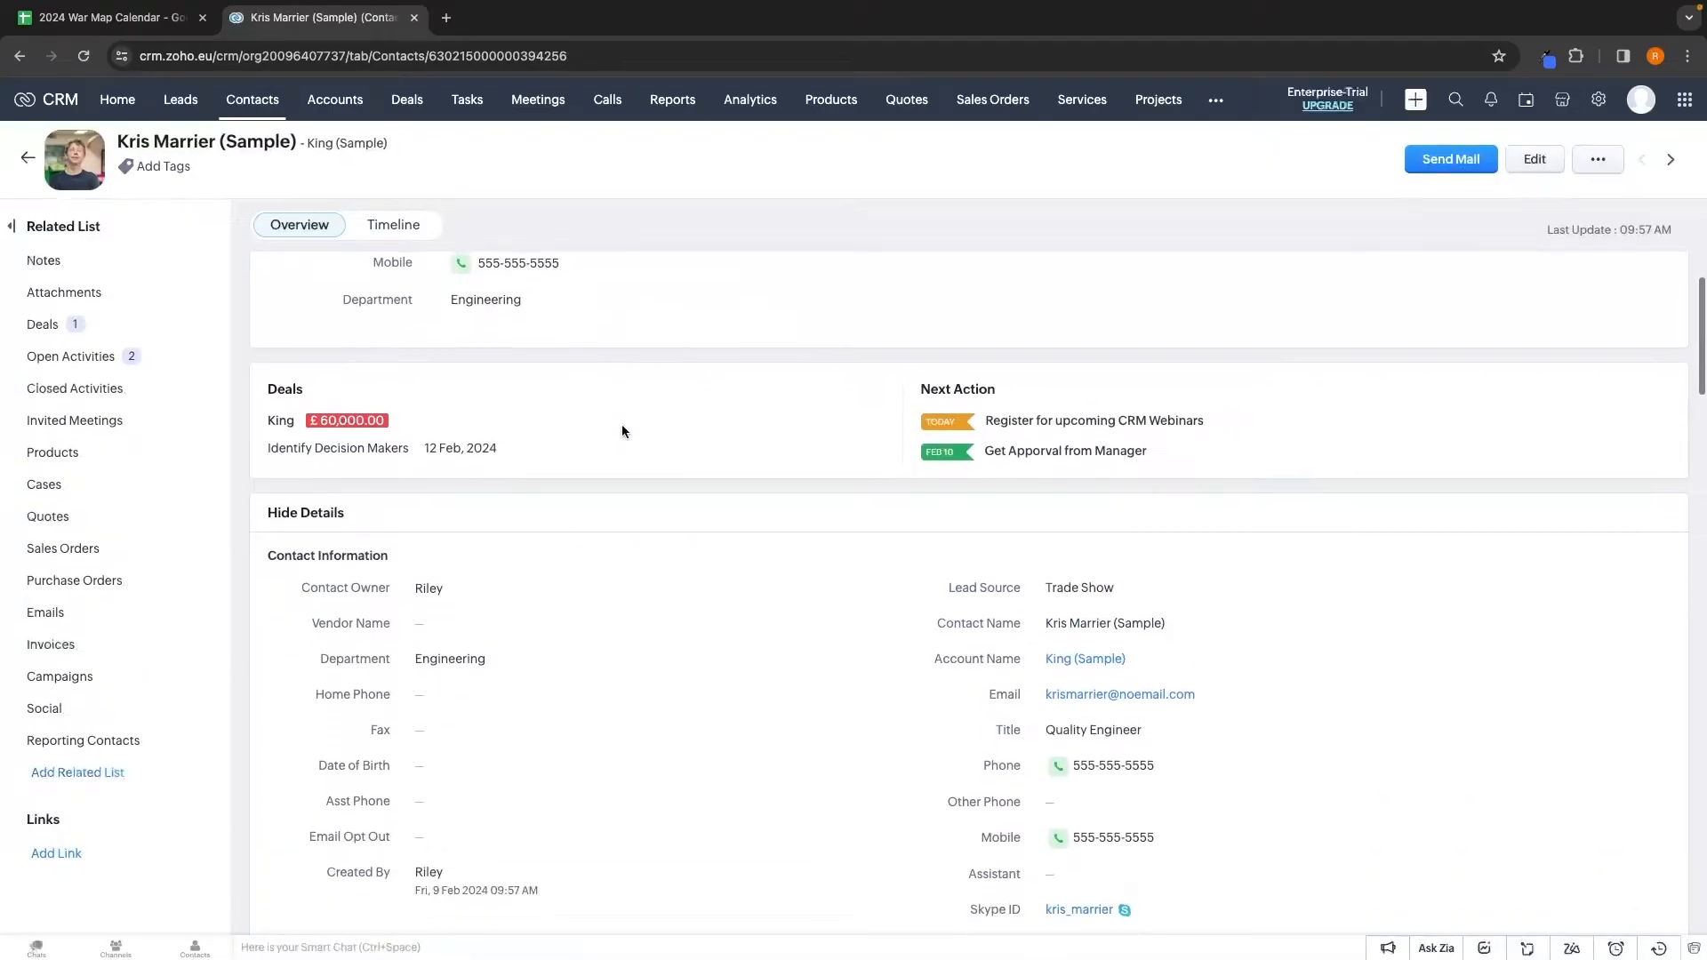
scroll(622, 429, down, 1)
scroll(544, 420, down, 1)
scroll(544, 423, up, 1)
scroll(544, 422, up, 1)
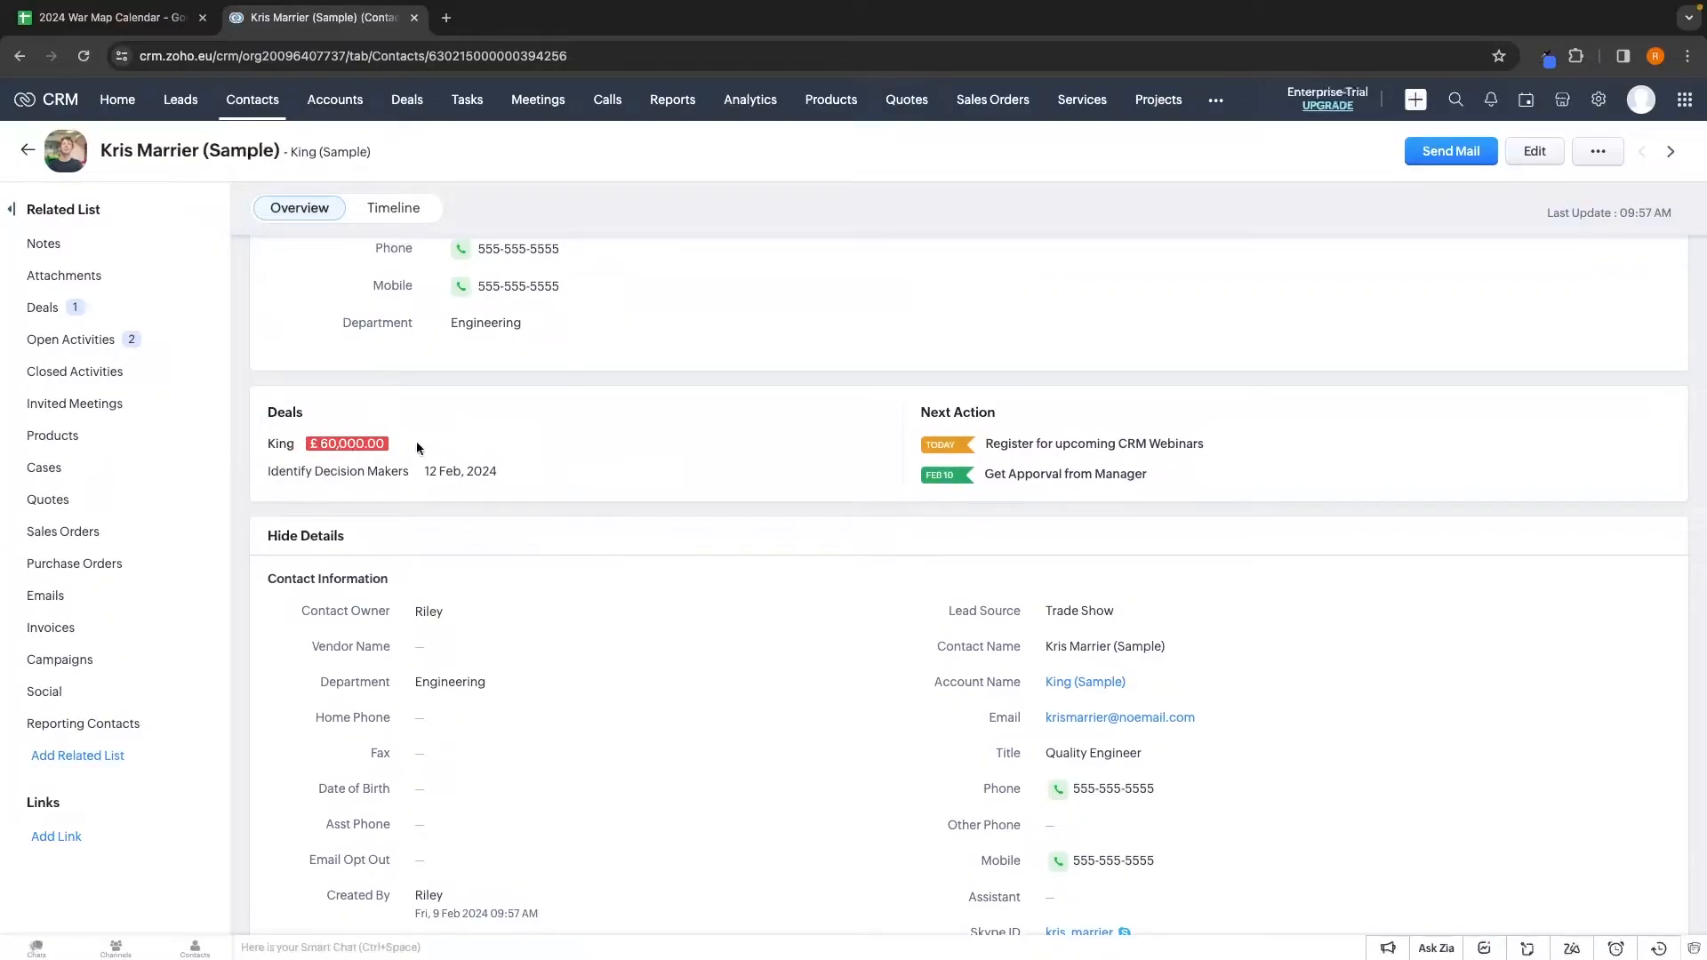
scroll(265, 477, up, 1)
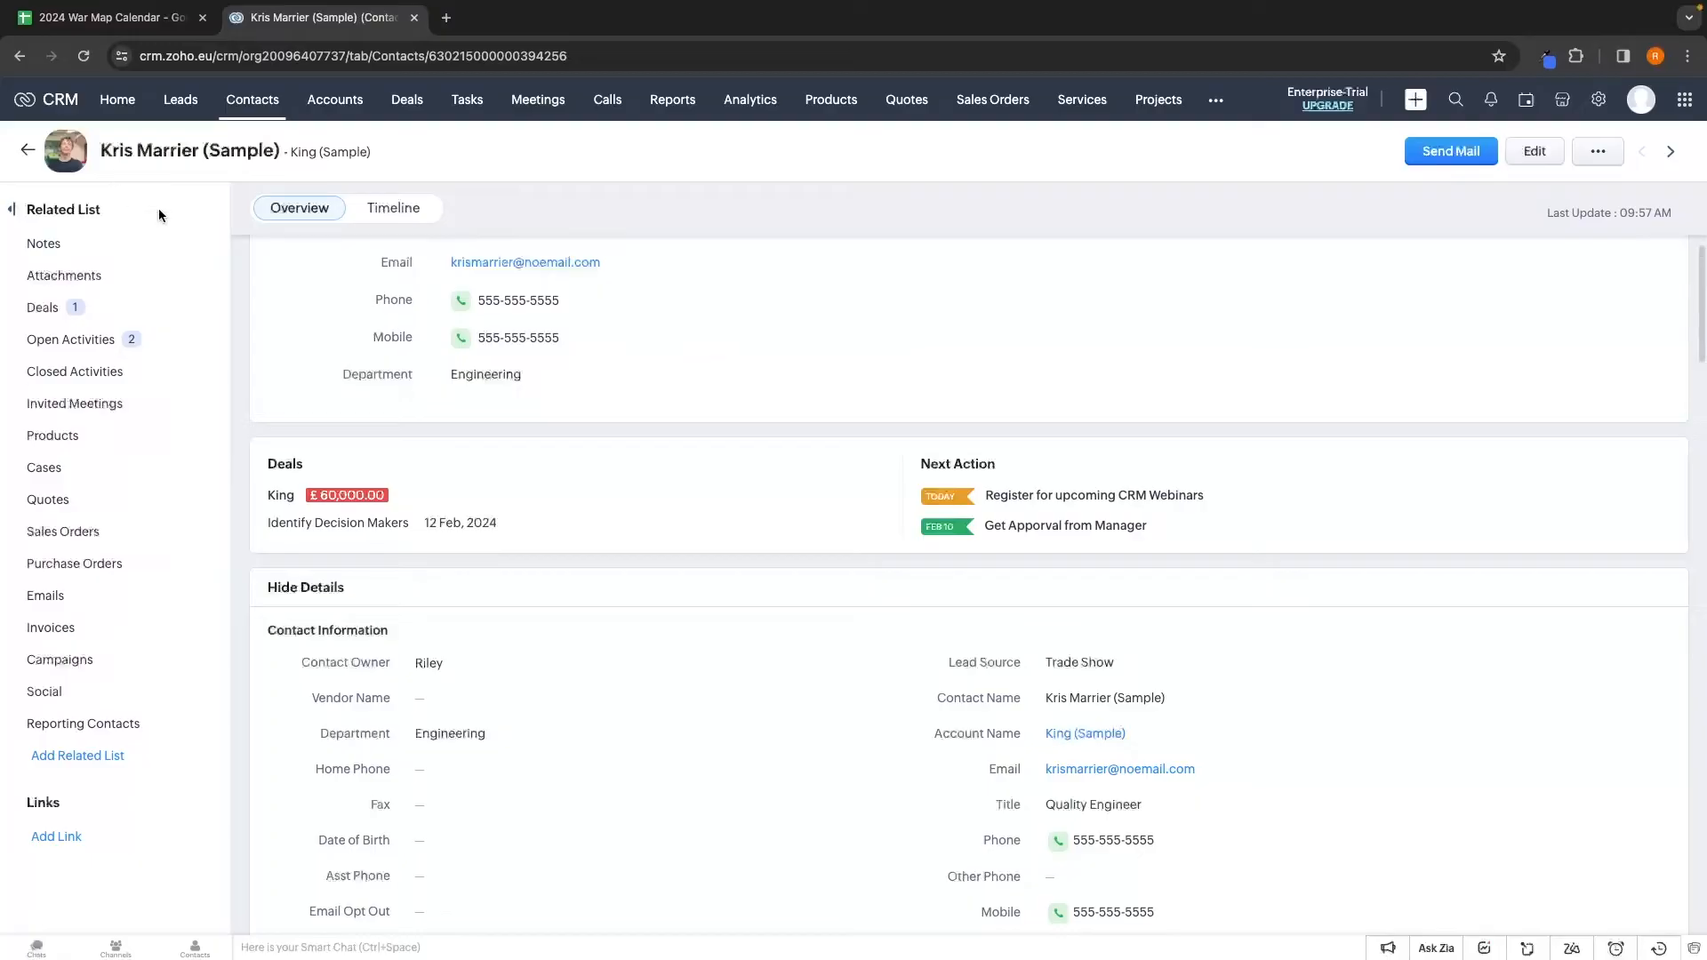
drag(265, 521, 416, 523)
click(553, 538)
Return to the contacts list, then open the All Accounts list
click(28, 149)
drag(78, 224, 141, 222)
click(140, 222)
scroll(162, 452, down, 5)
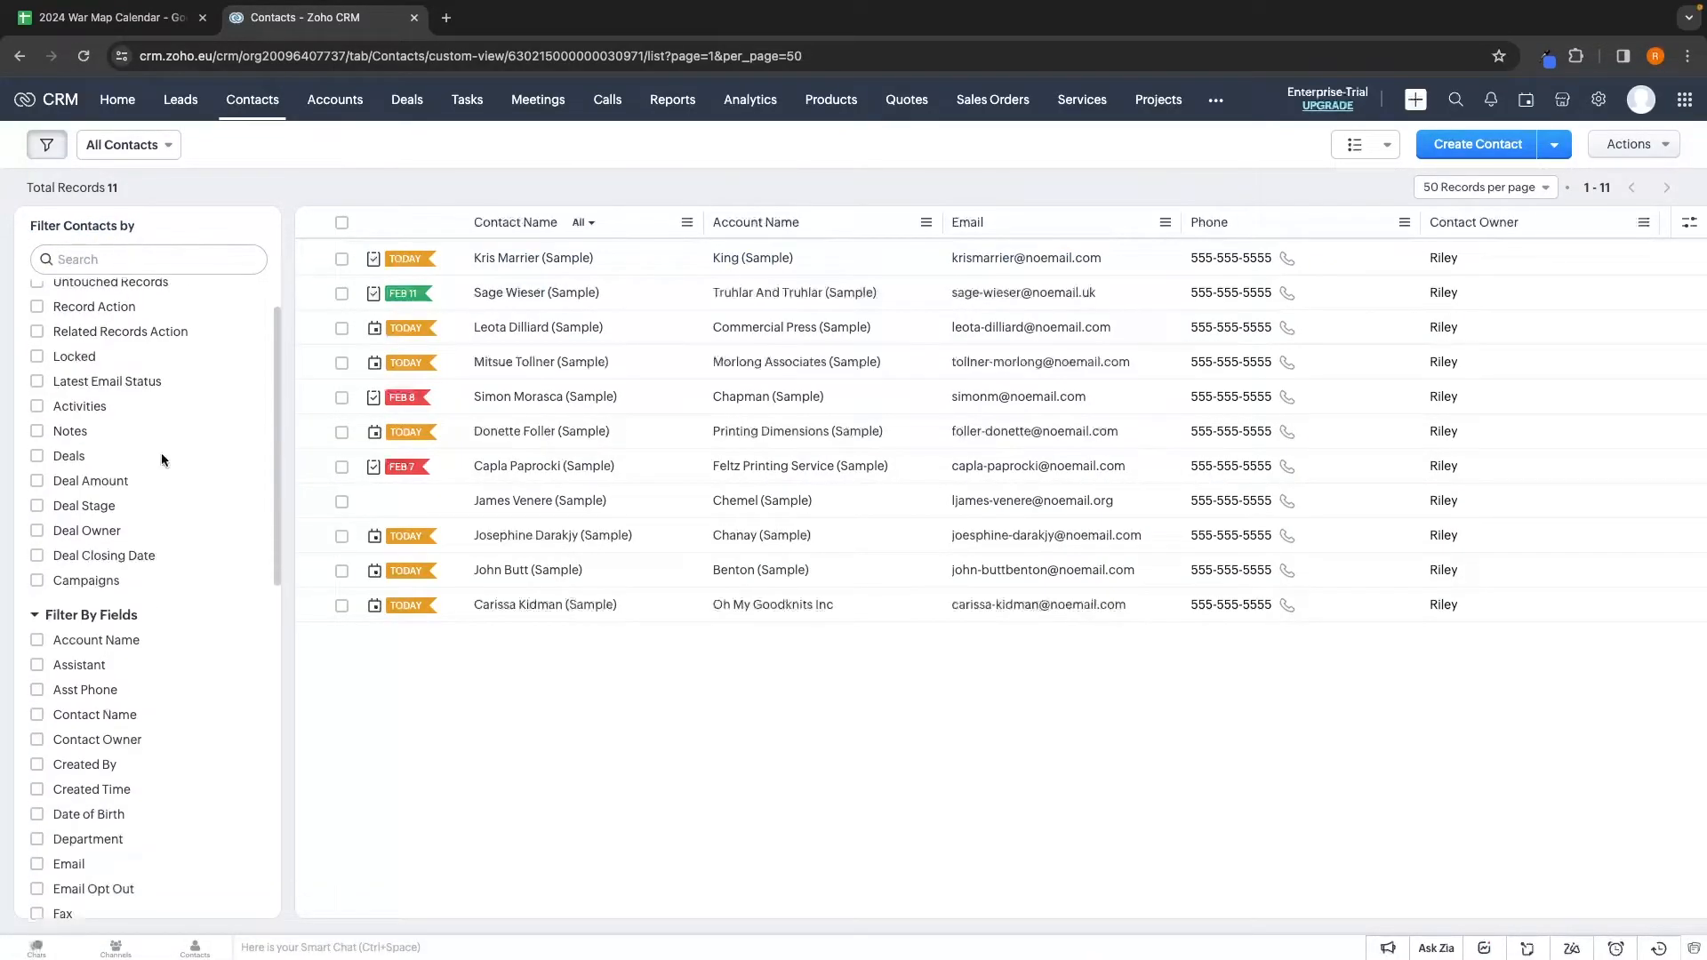
scroll(161, 452, up, 5)
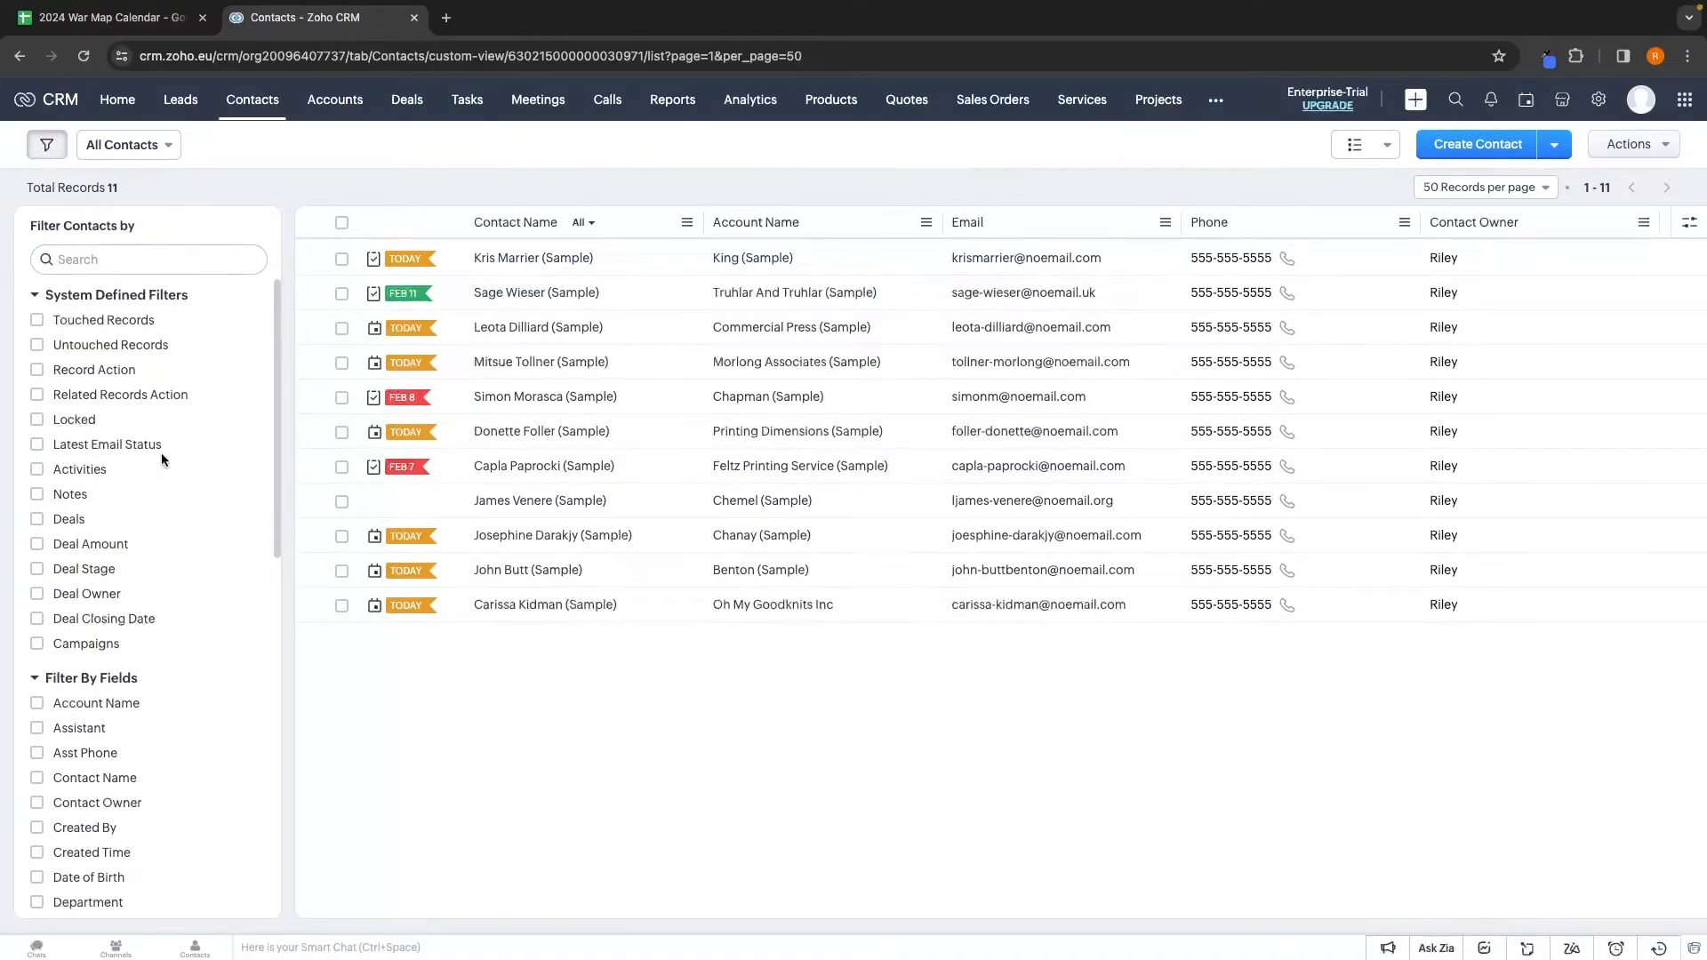
click(341, 109)
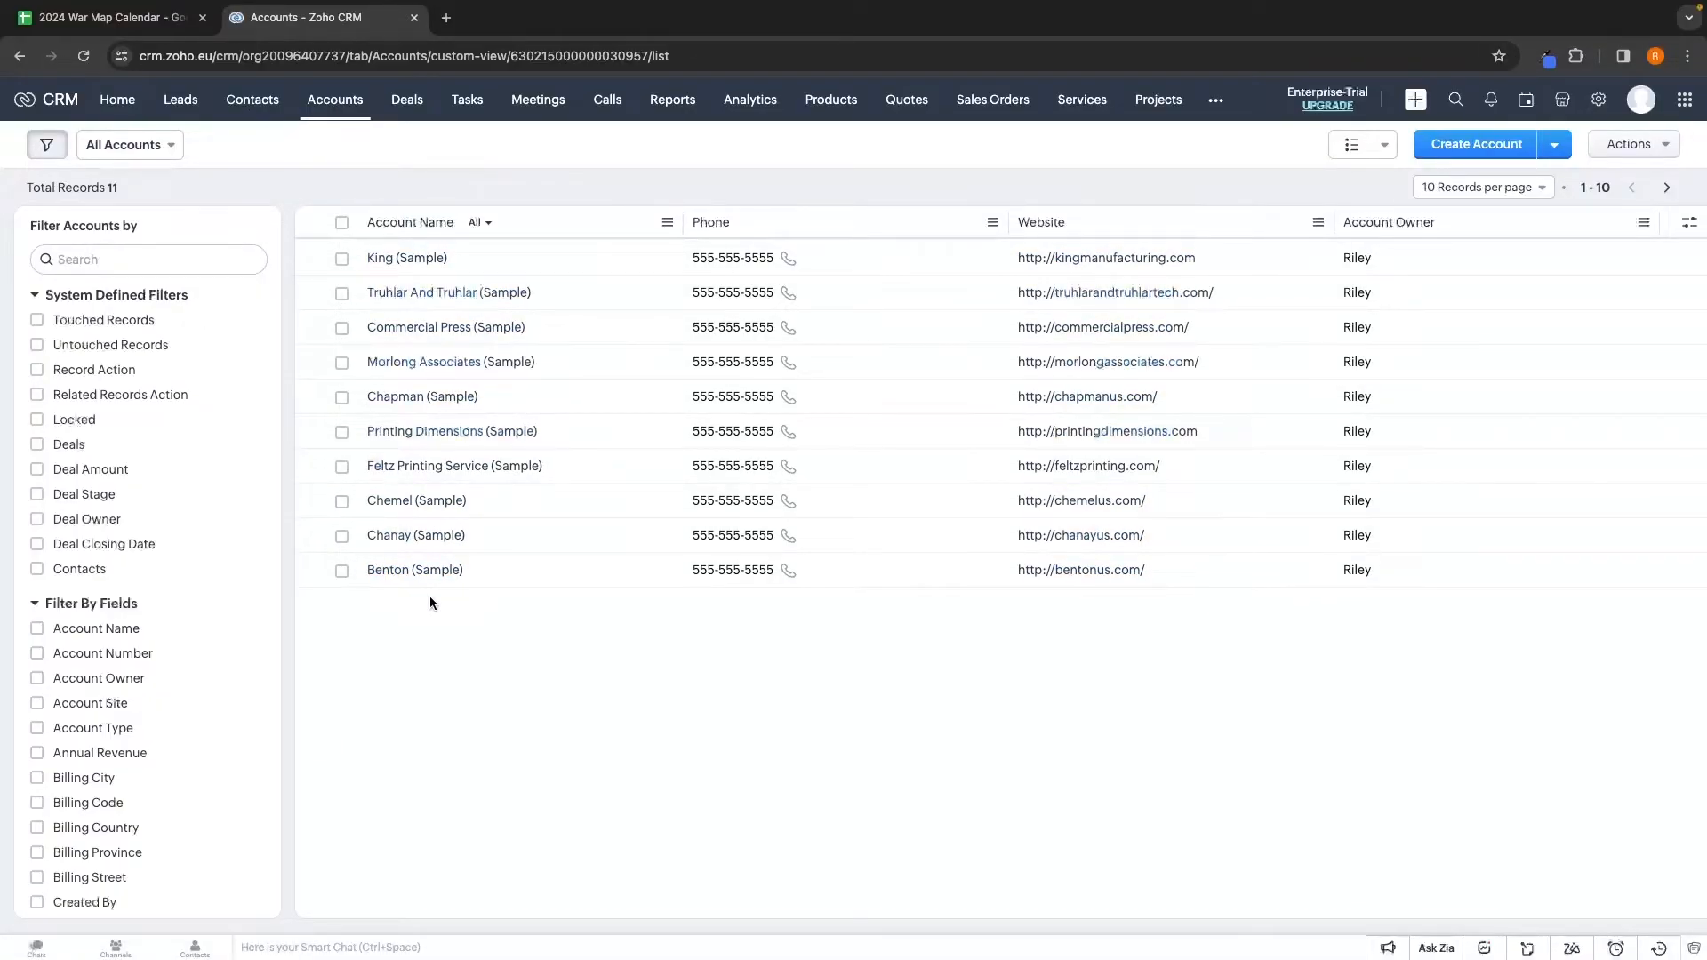
click(392, 265)
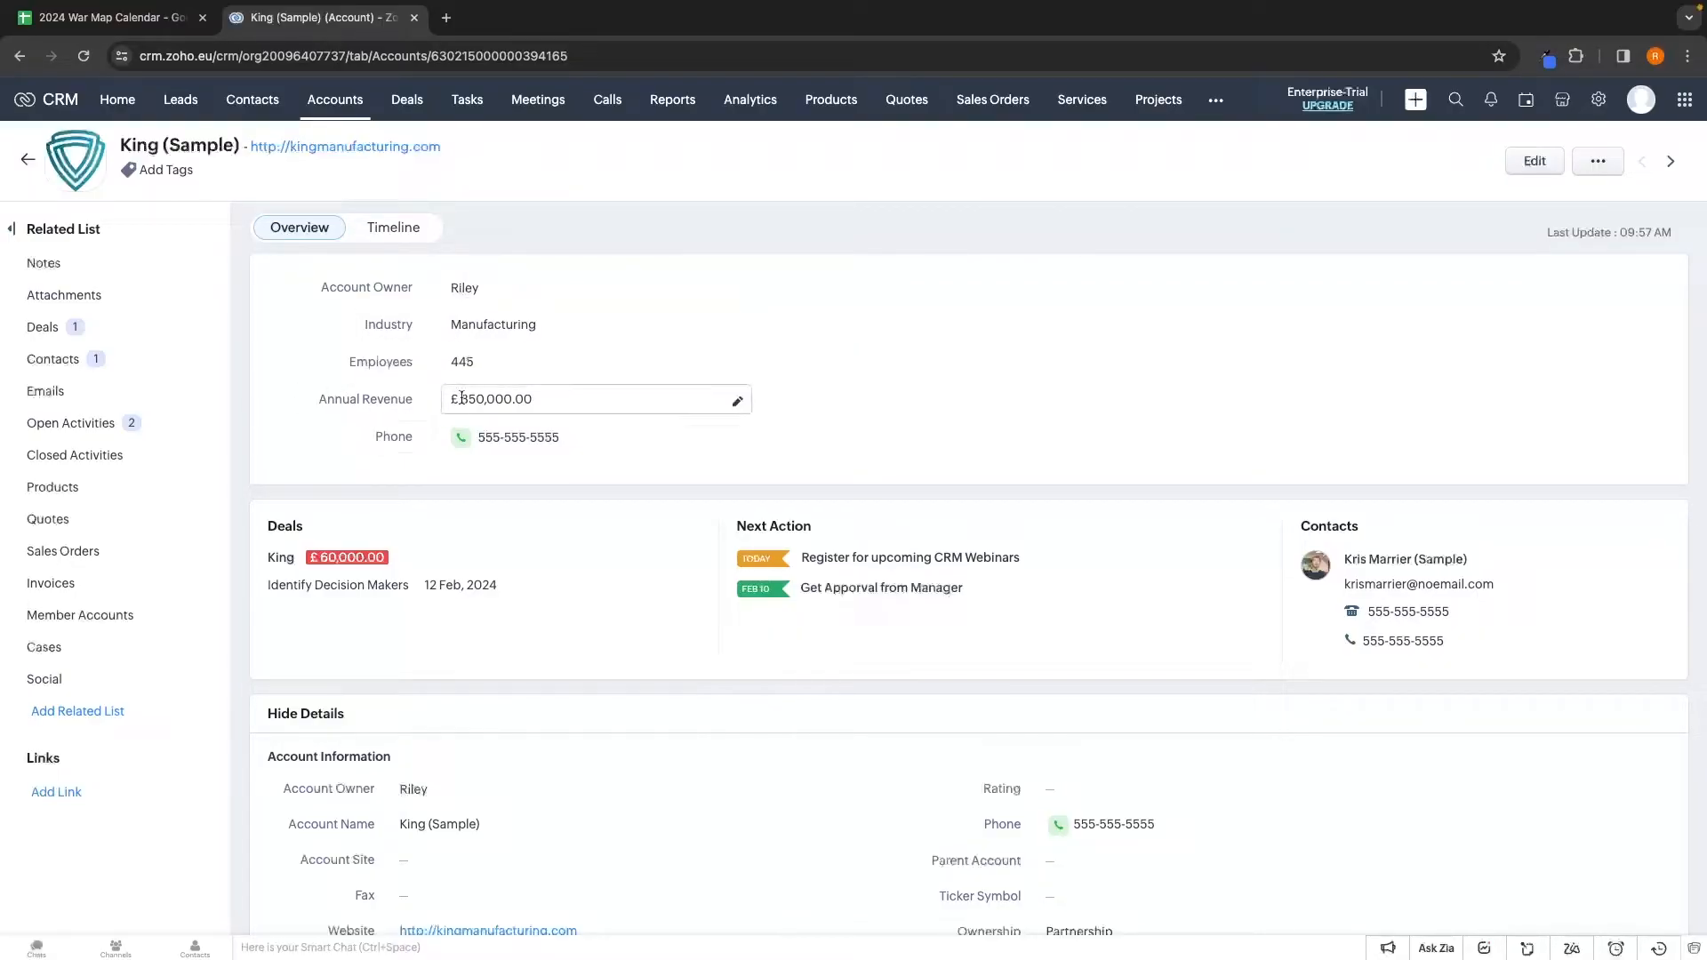
scroll(493, 434, down, 2)
scroll(494, 441, down, 1)
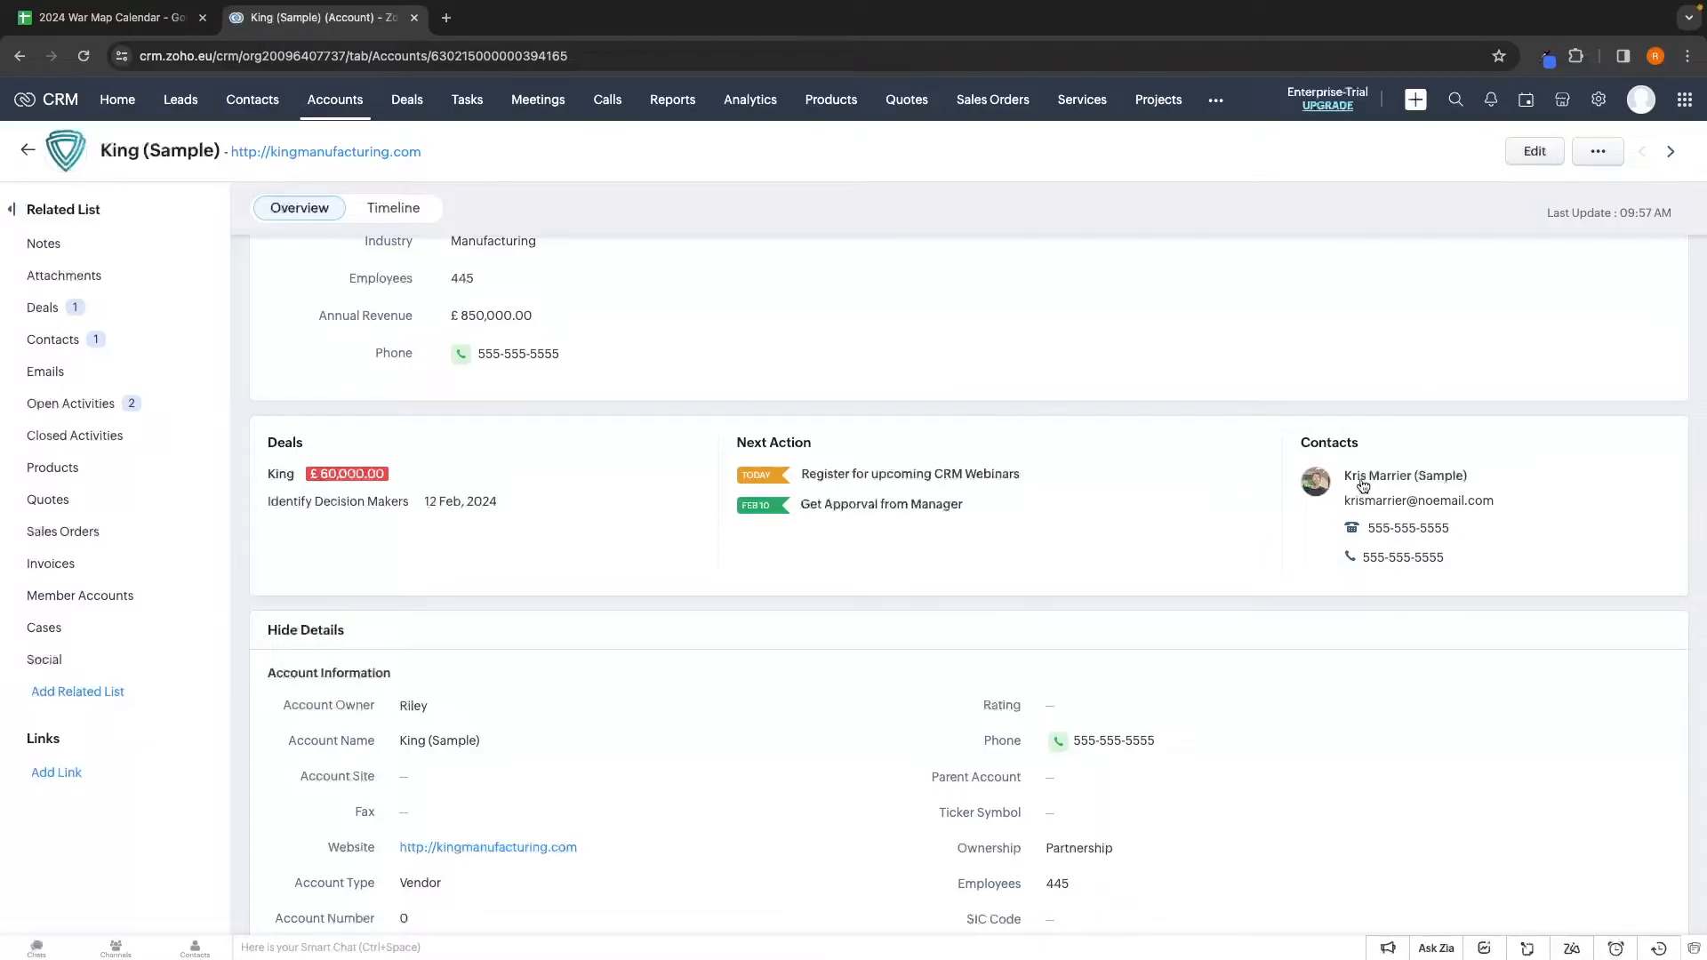
drag(1364, 485, 1456, 476)
click(354, 101)
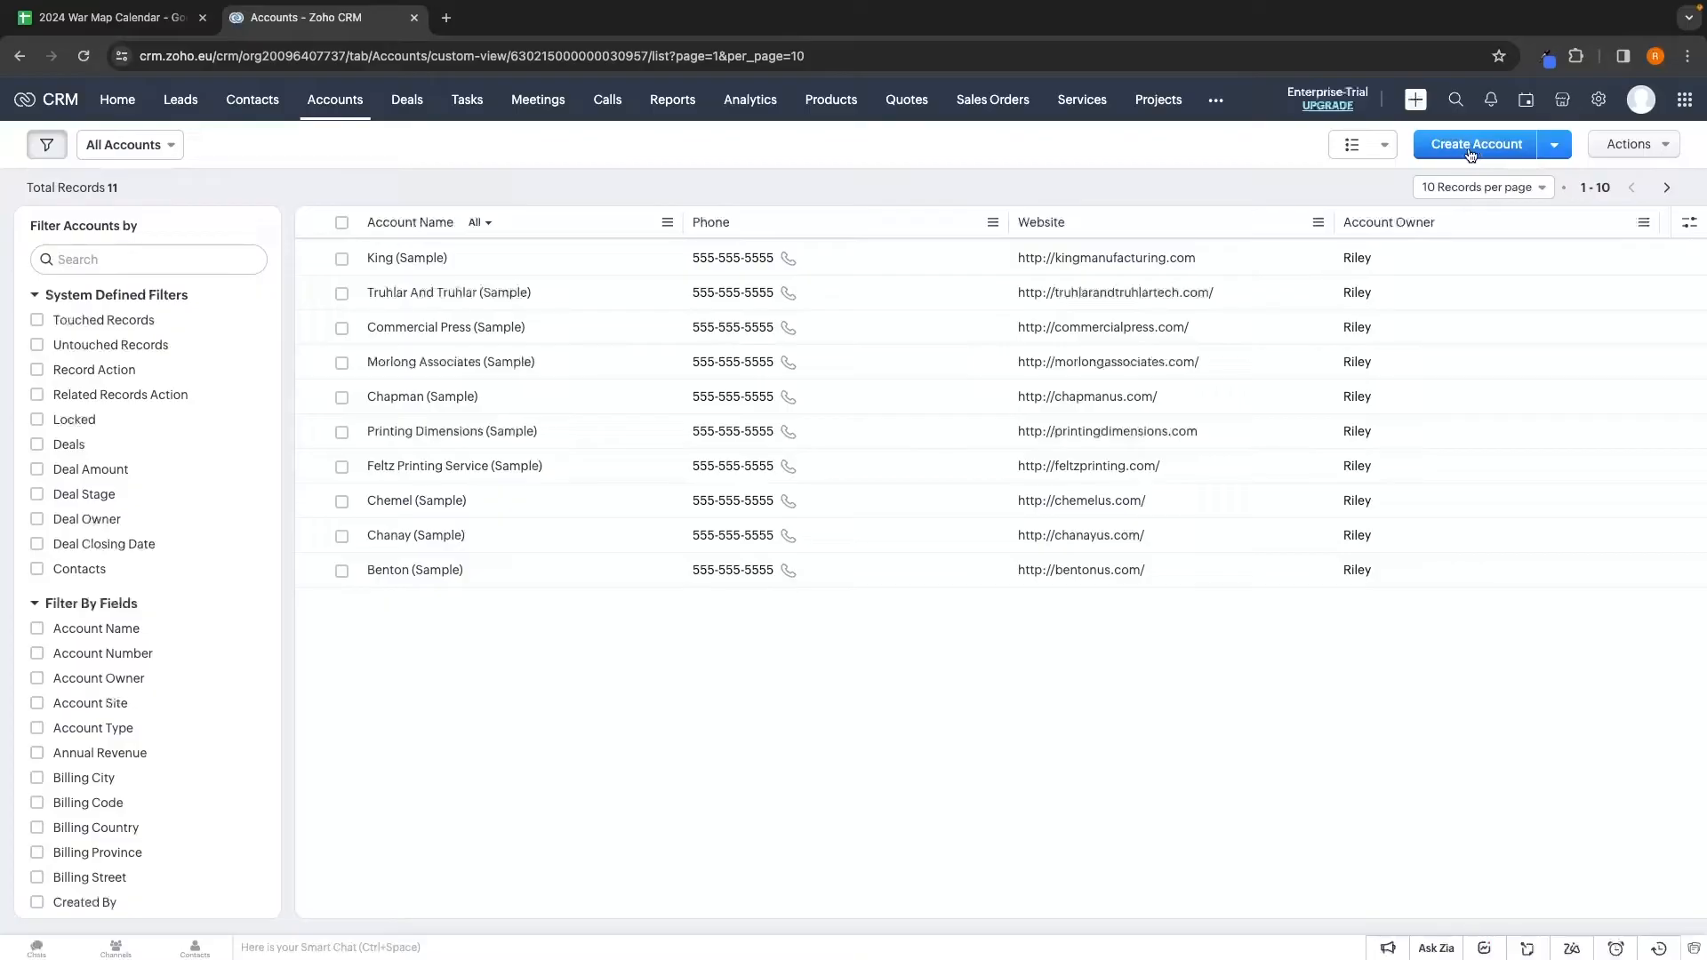
click(1553, 147)
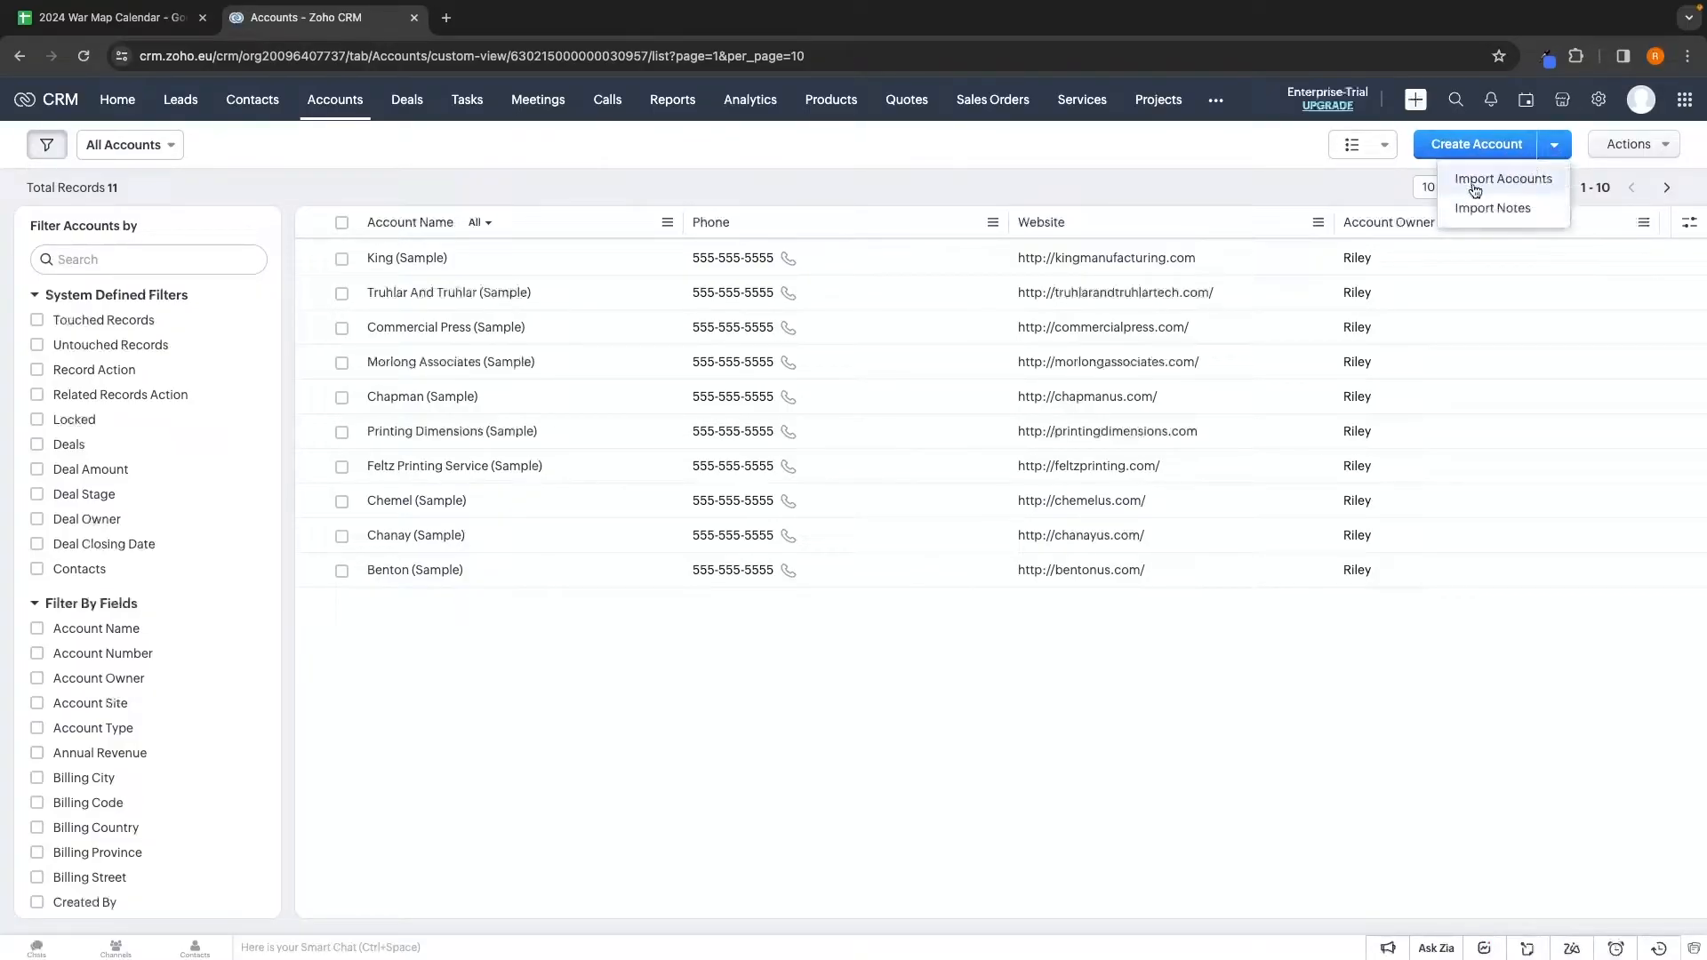
click(1203, 654)
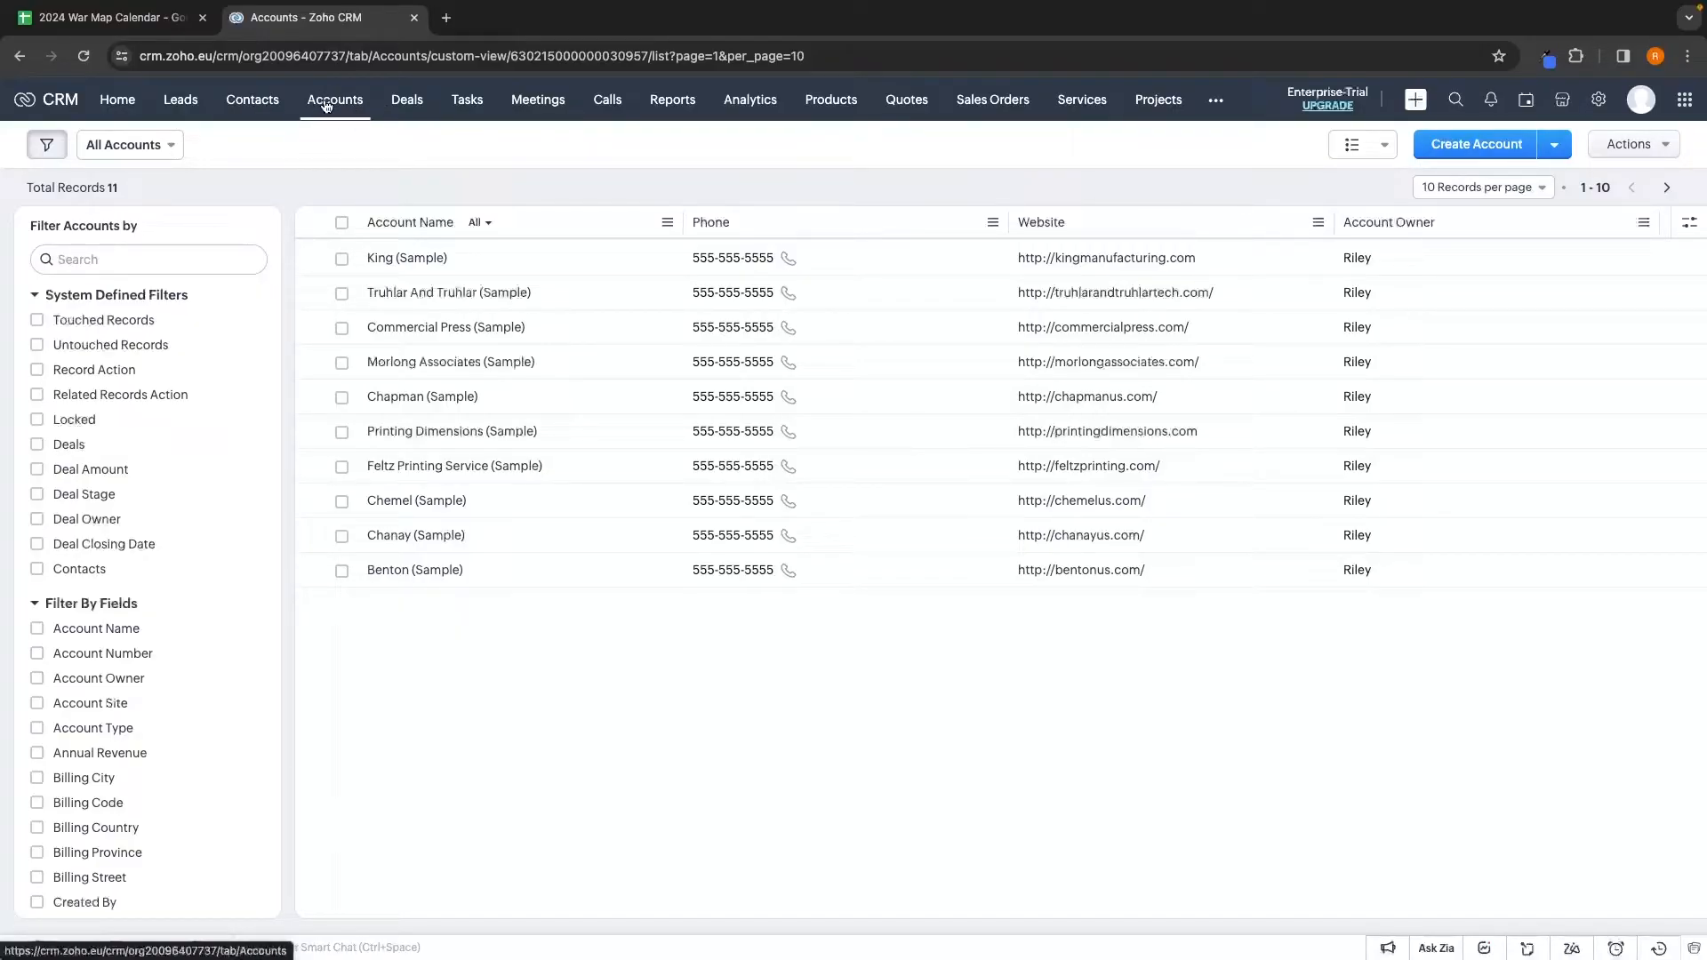
Open the Deals stage board and scroll sideways through the stage columns
click(408, 103)
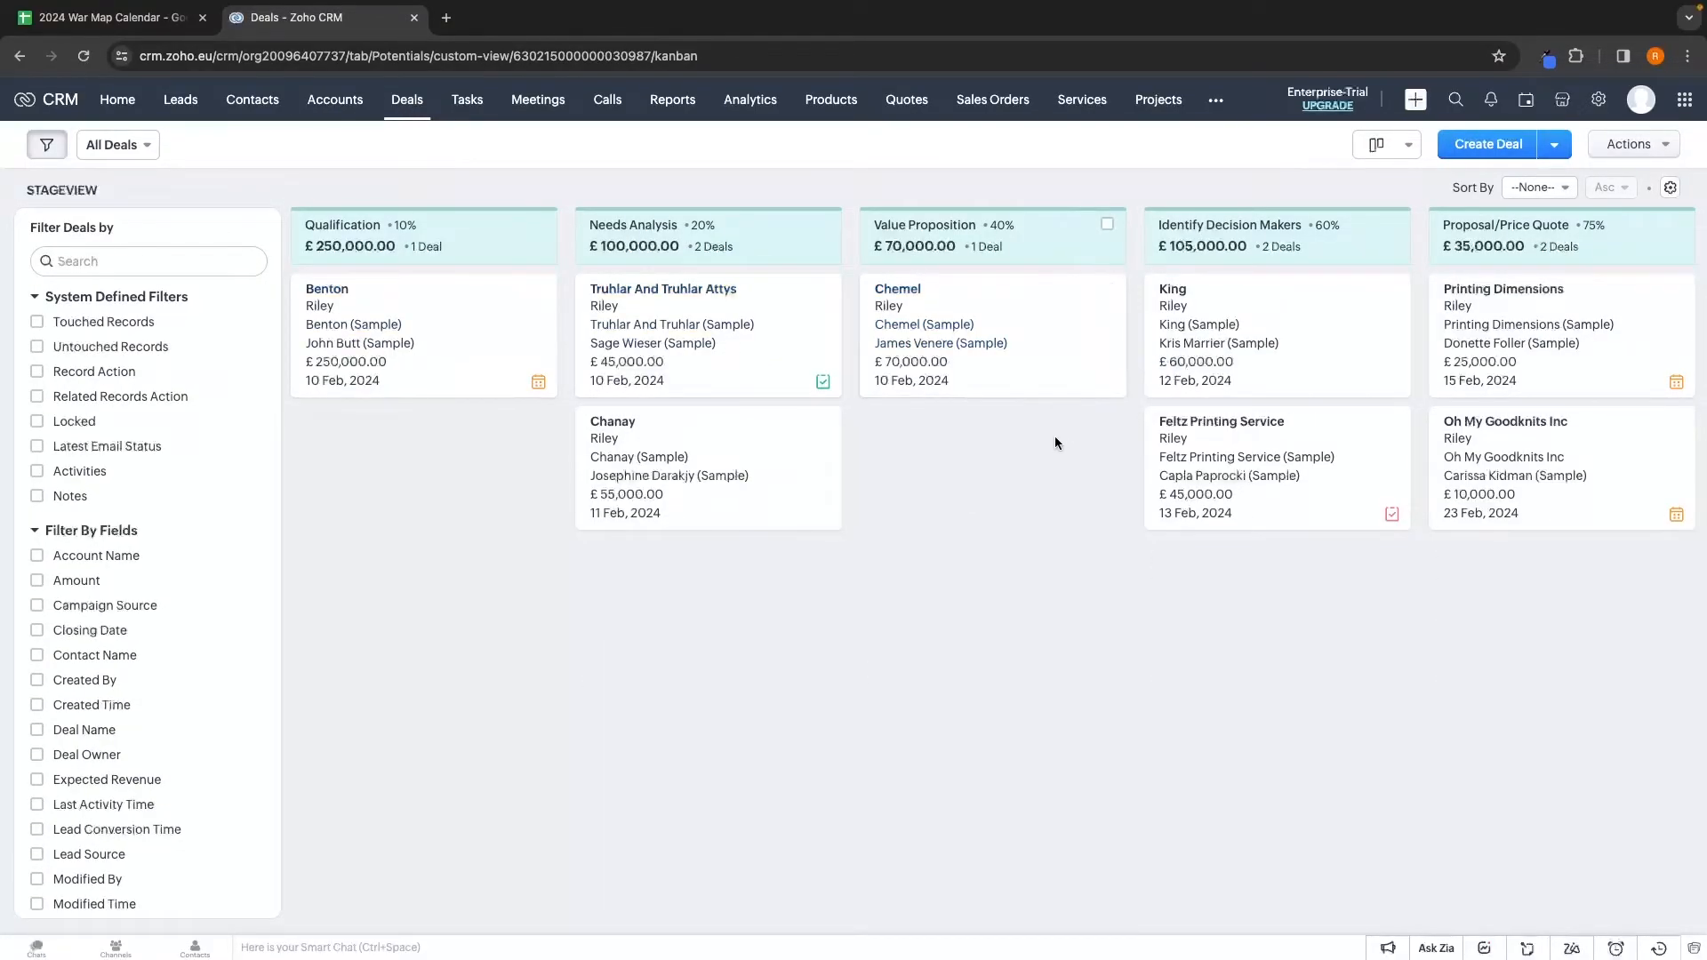
scroll(1055, 442, right, 2)
scroll(1054, 435, right, 5)
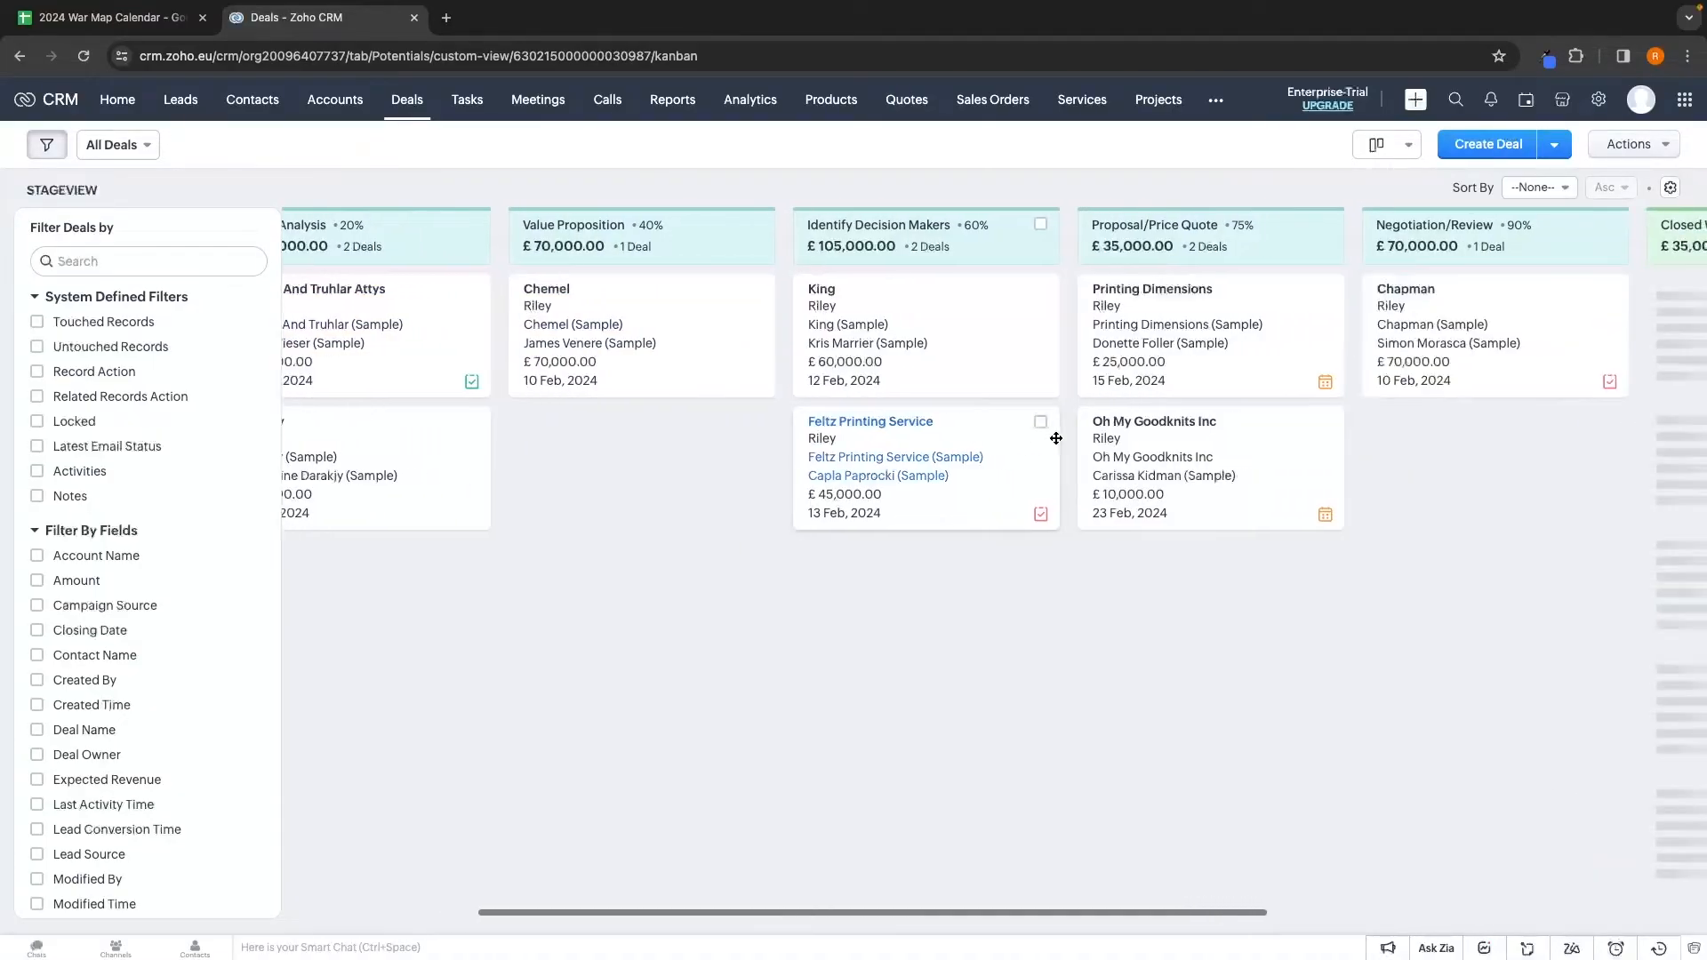
scroll(1056, 438, right, 10)
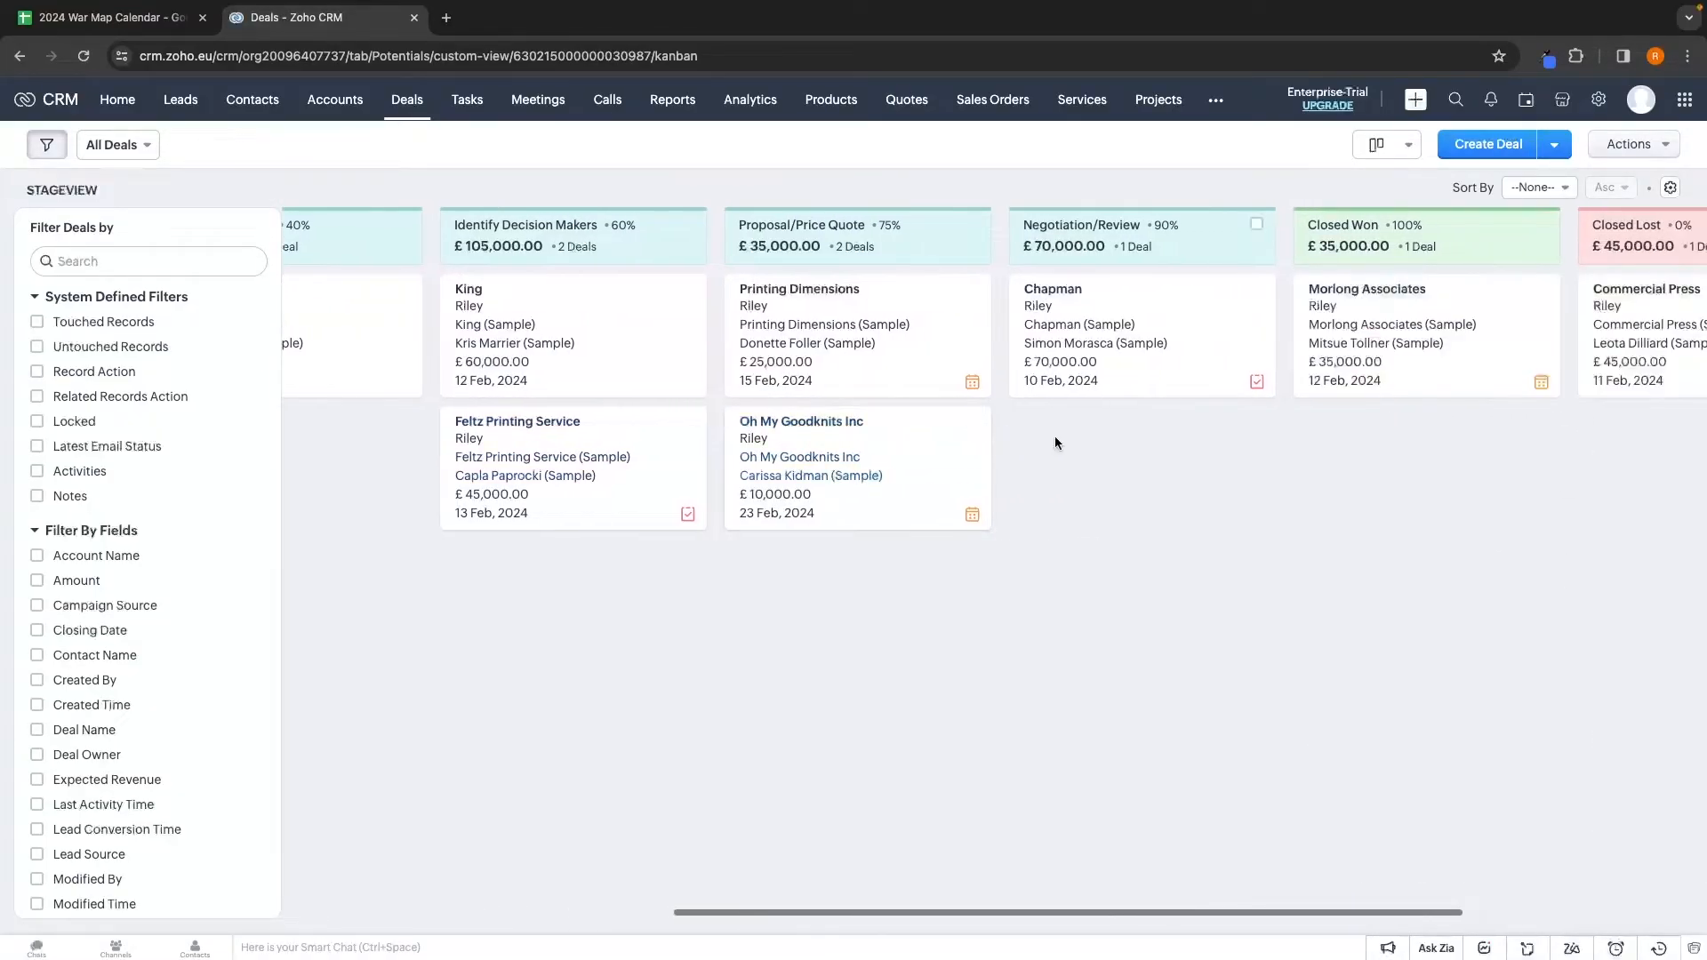
scroll(1055, 440, left, 10)
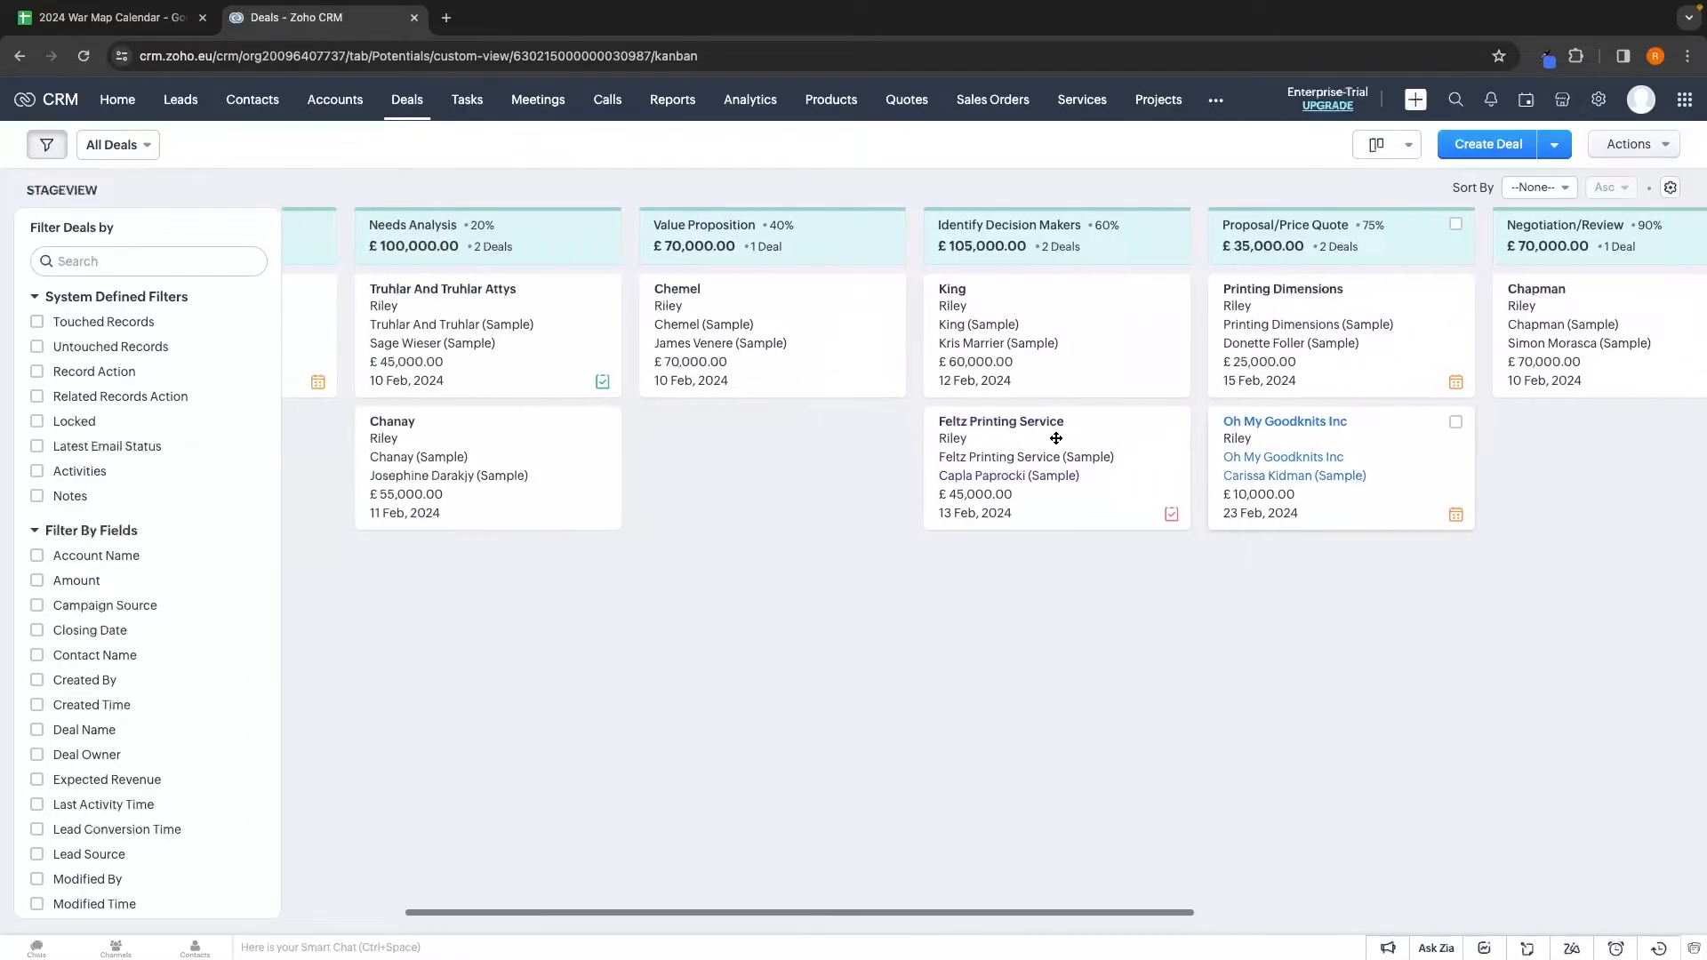
scroll(1056, 437, left, 2)
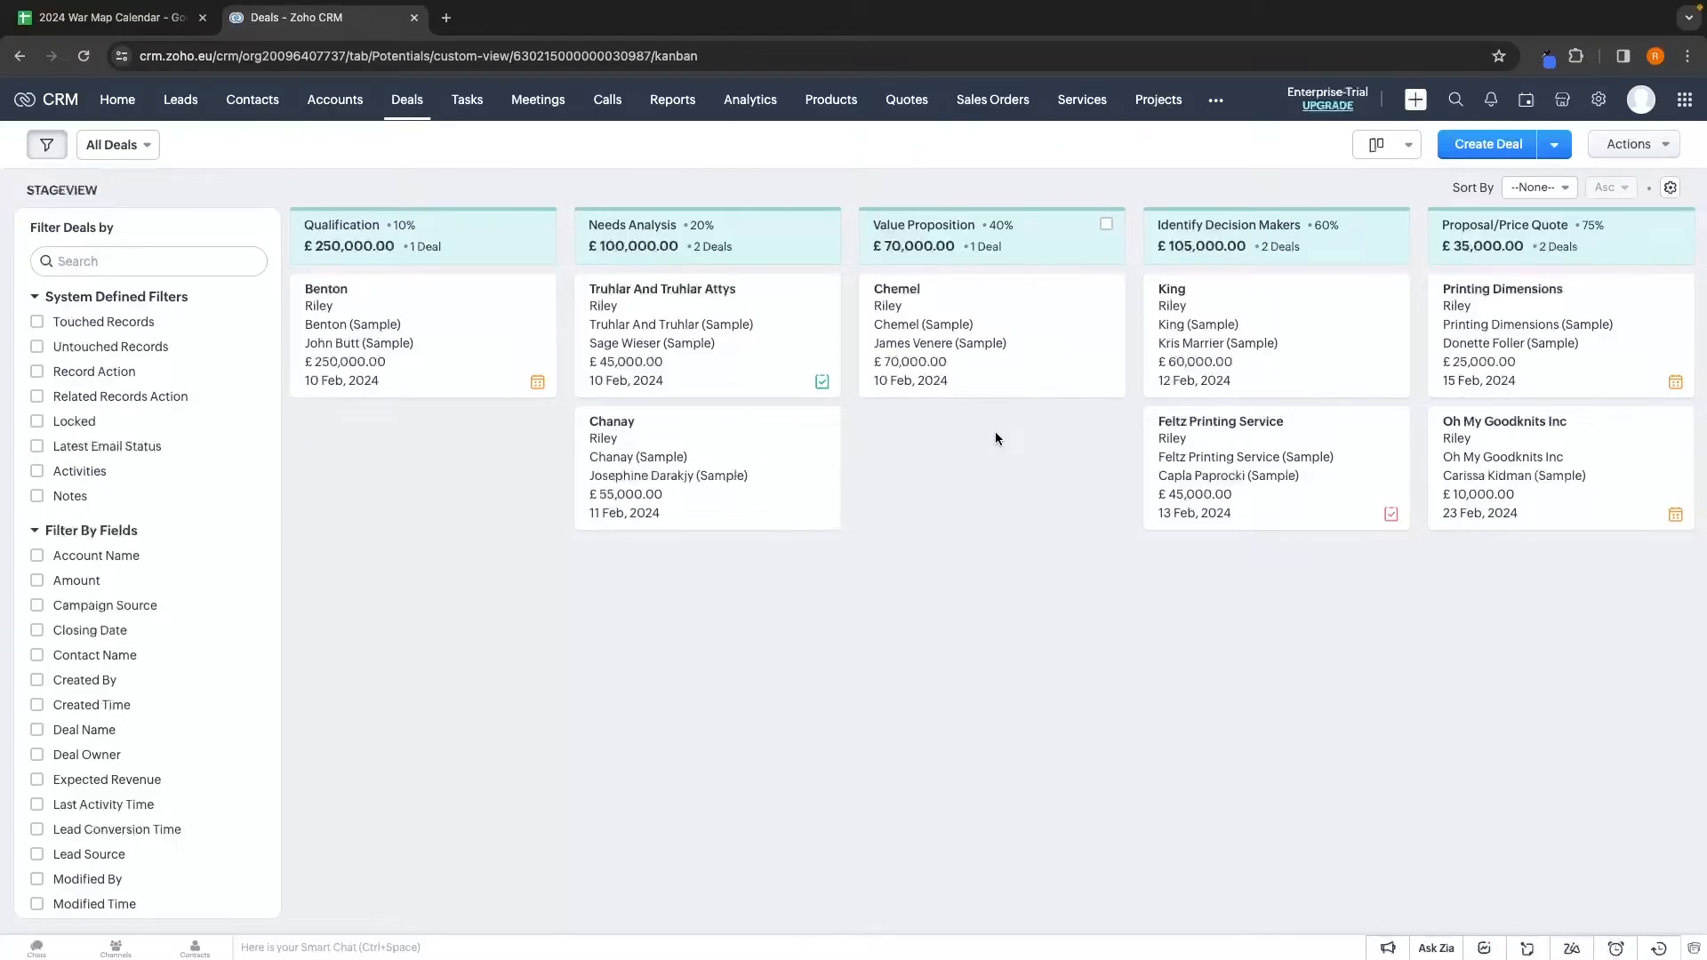
scroll(995, 430, right, 4)
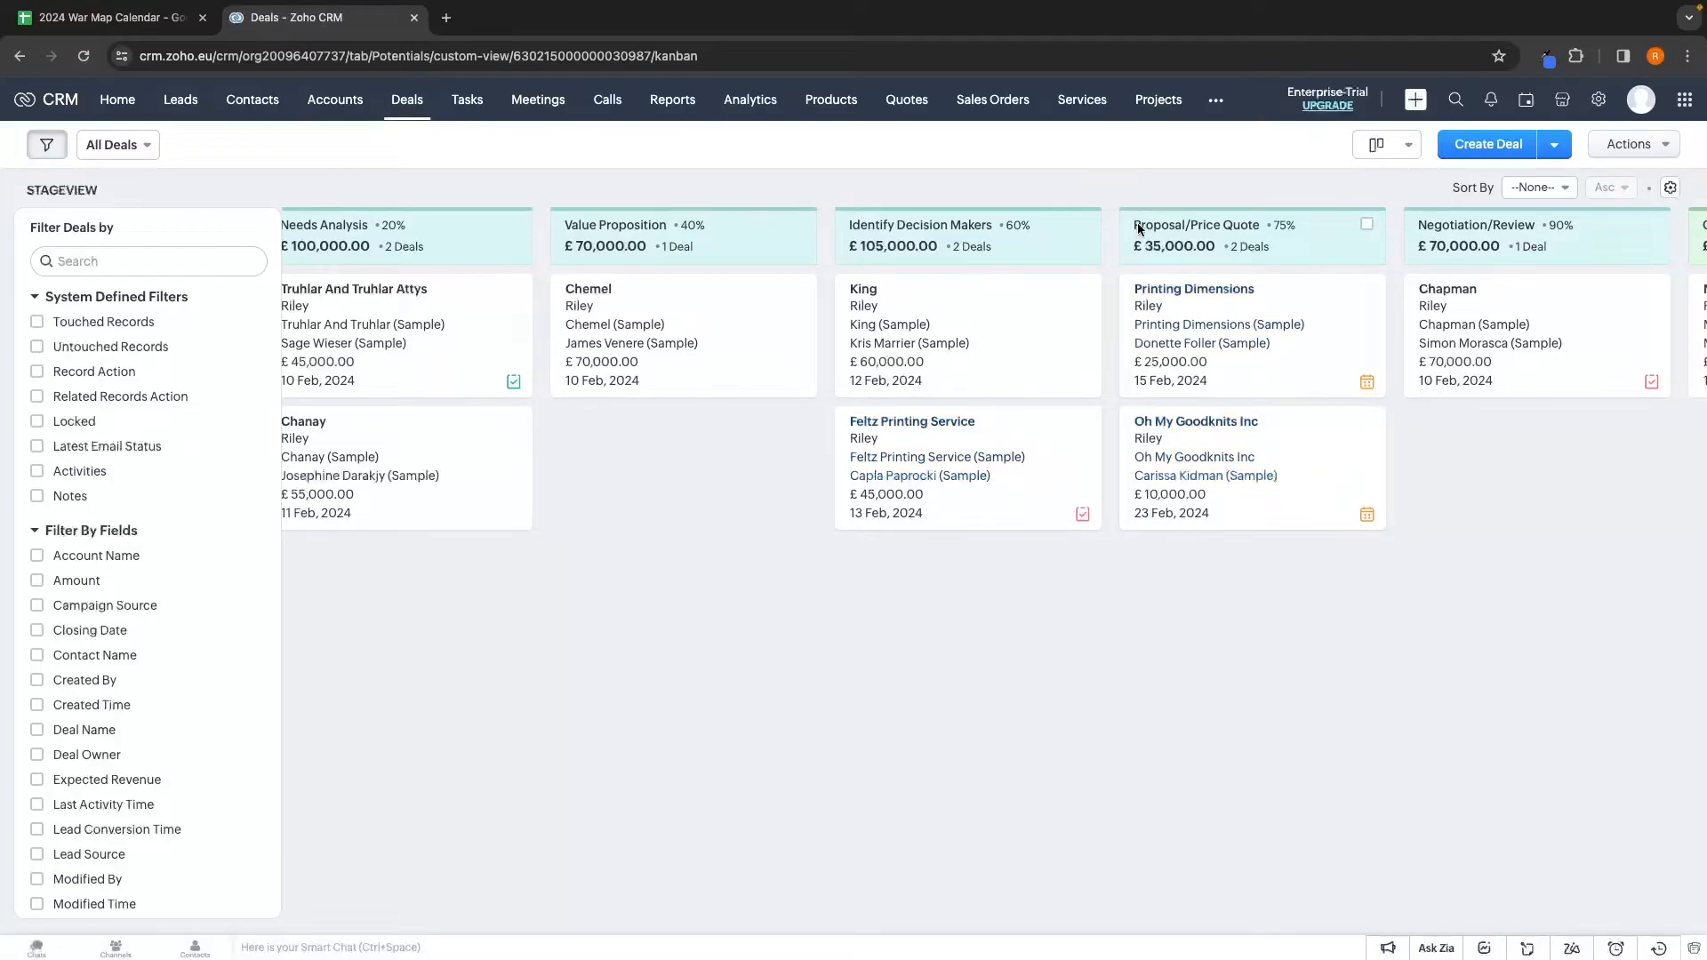
click(1272, 635)
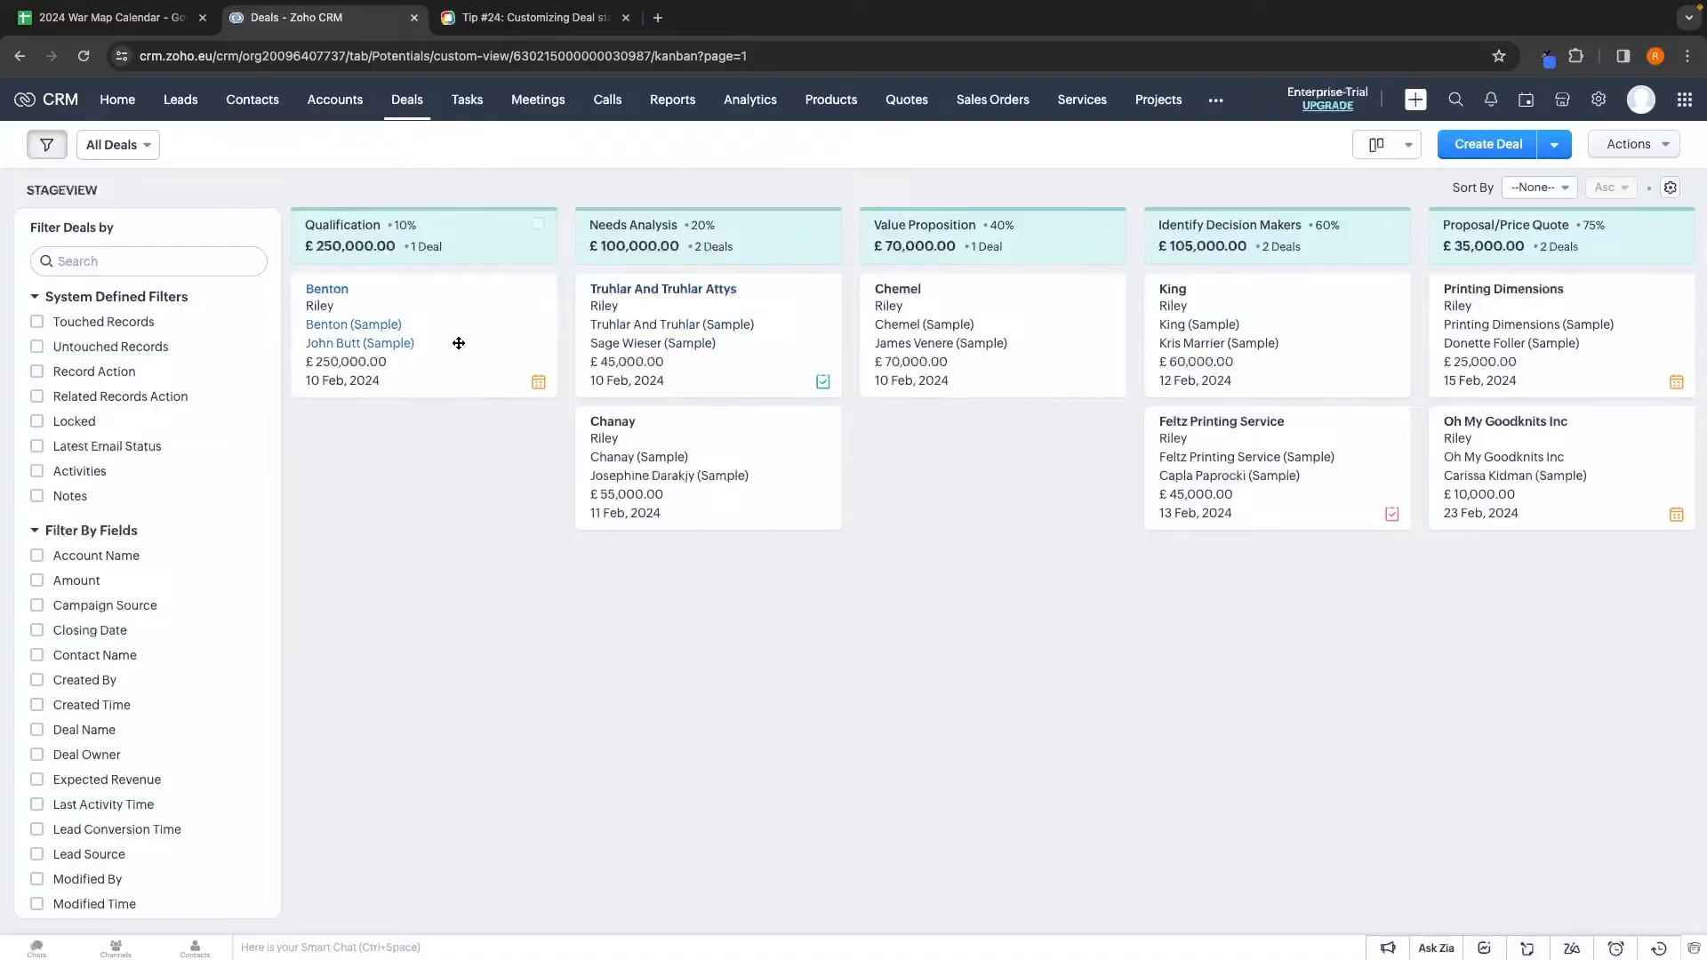
Go to Setup > Modules and Fields and open the Deals Stage-Probability Mapping
click(1599, 101)
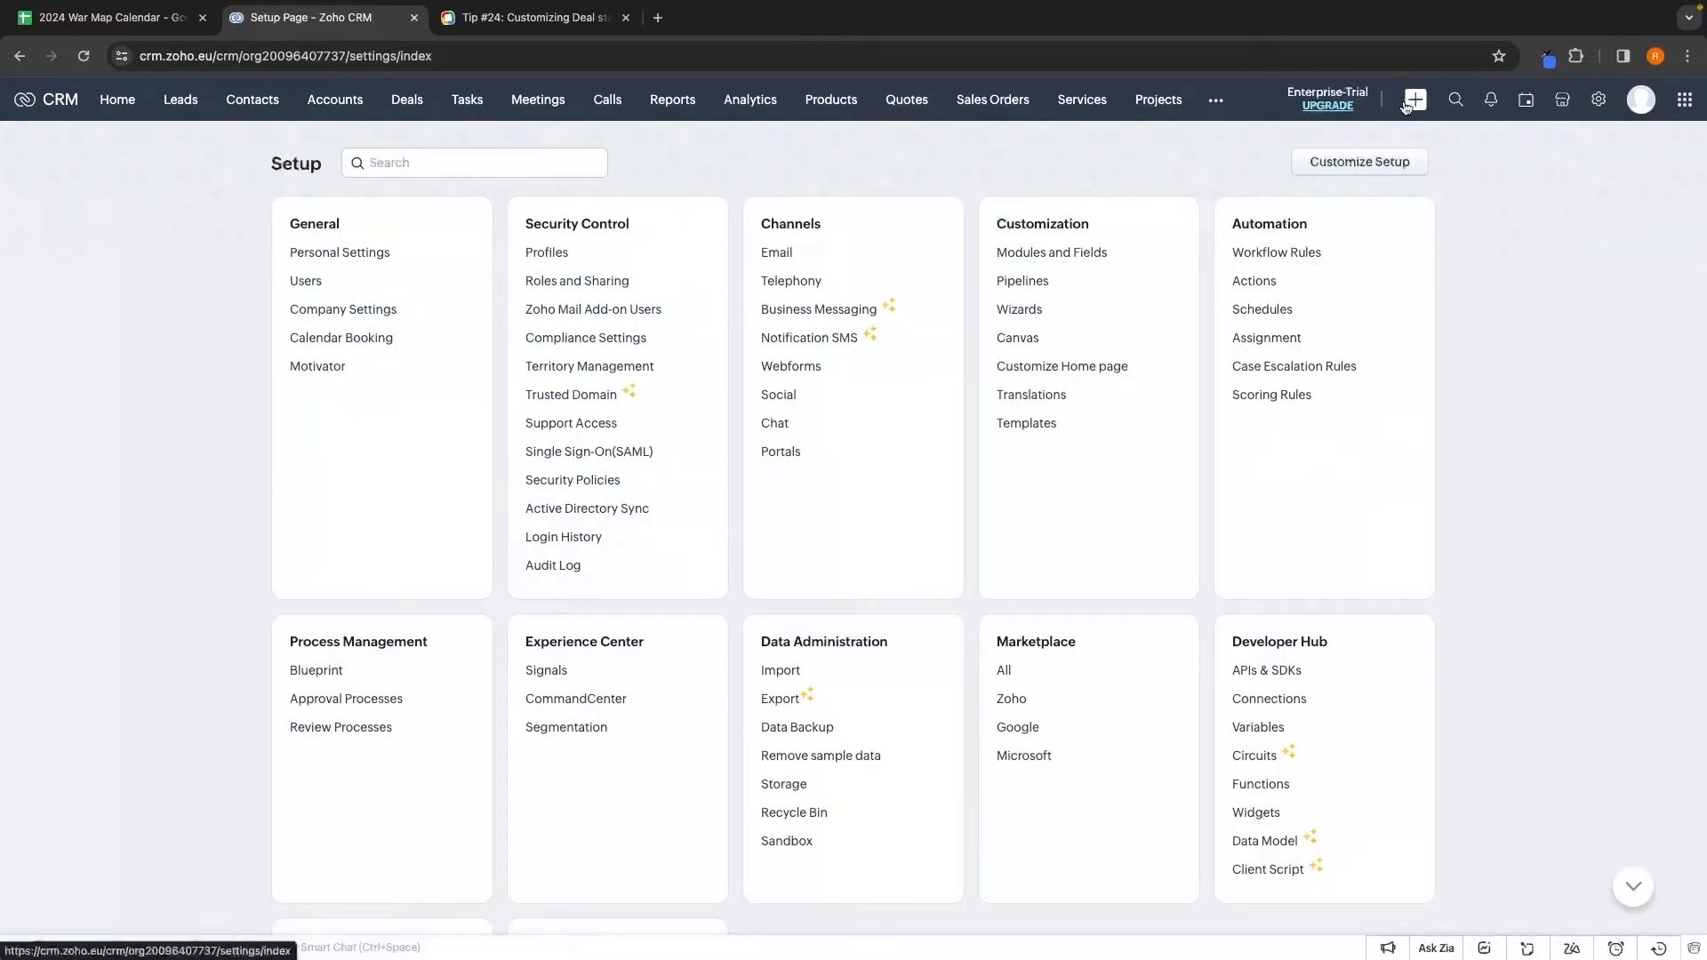
click(1032, 252)
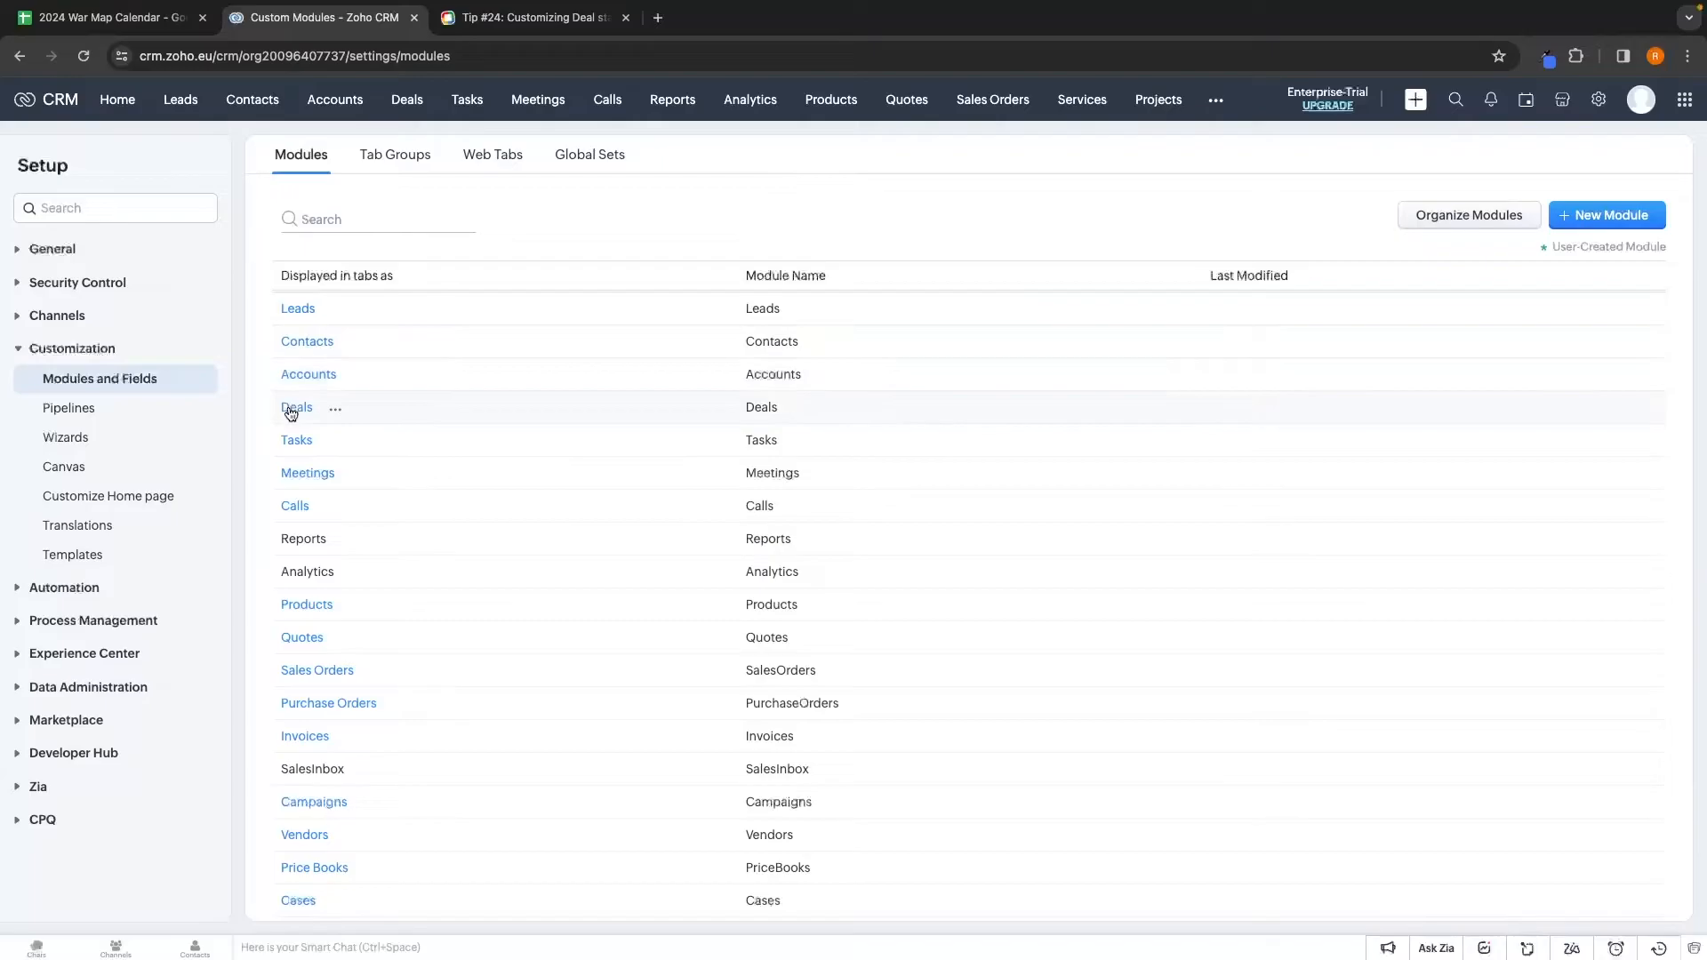
mouse_move(298, 412)
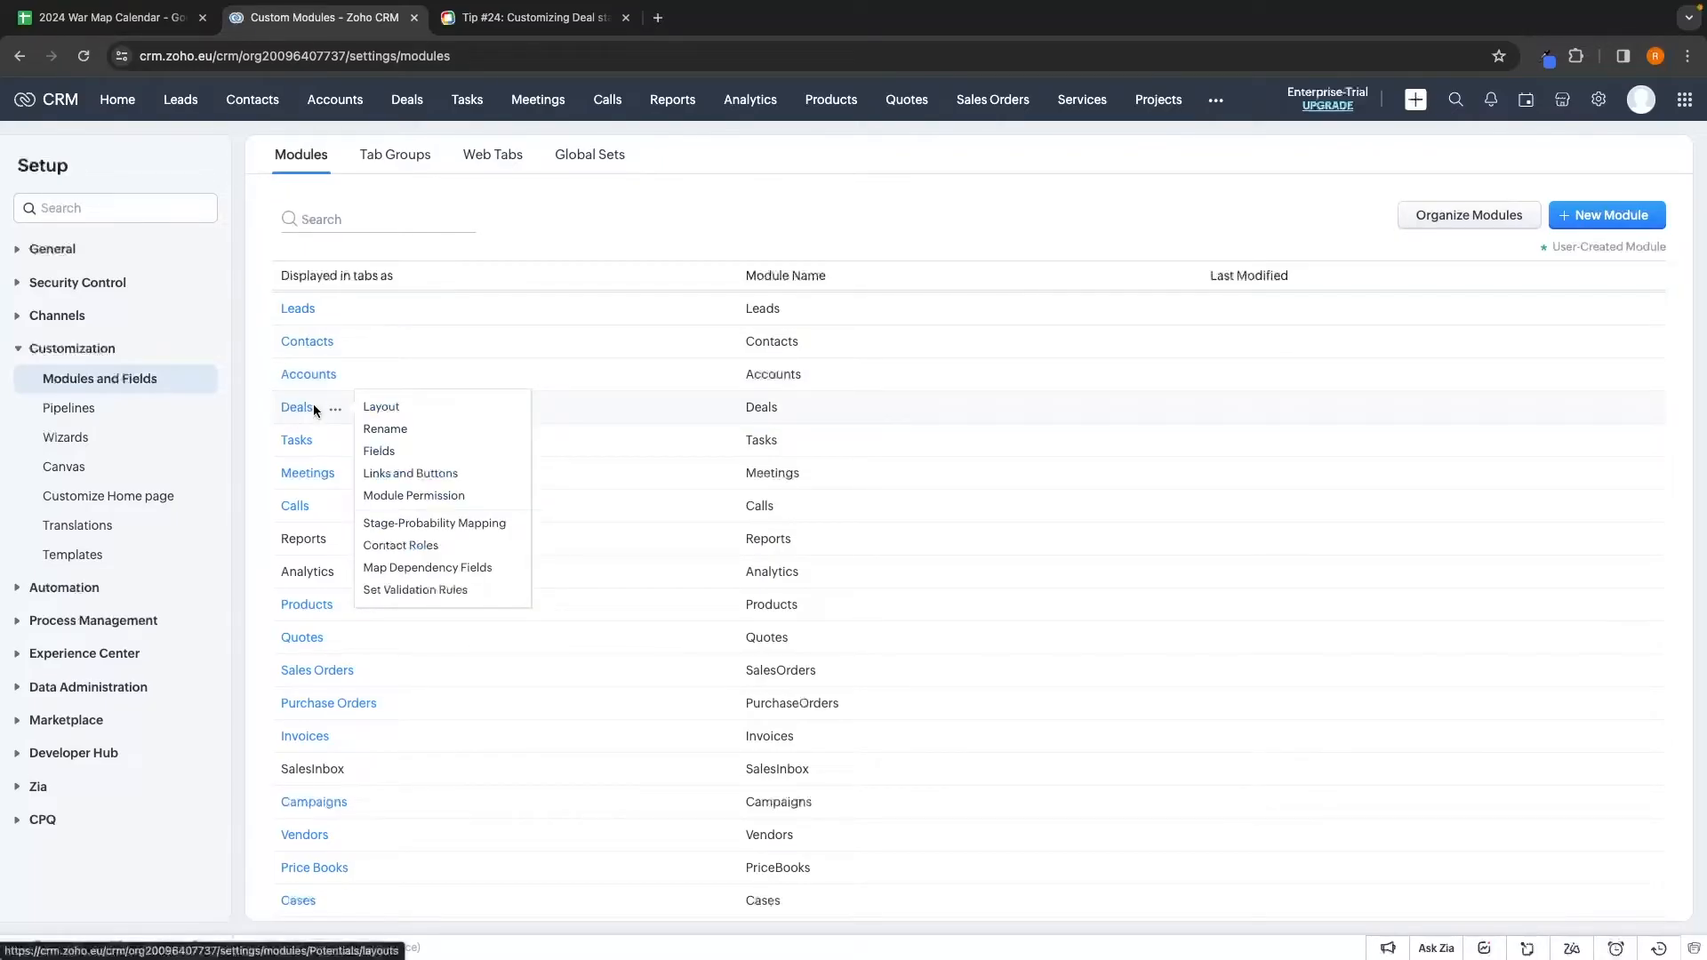
click(471, 523)
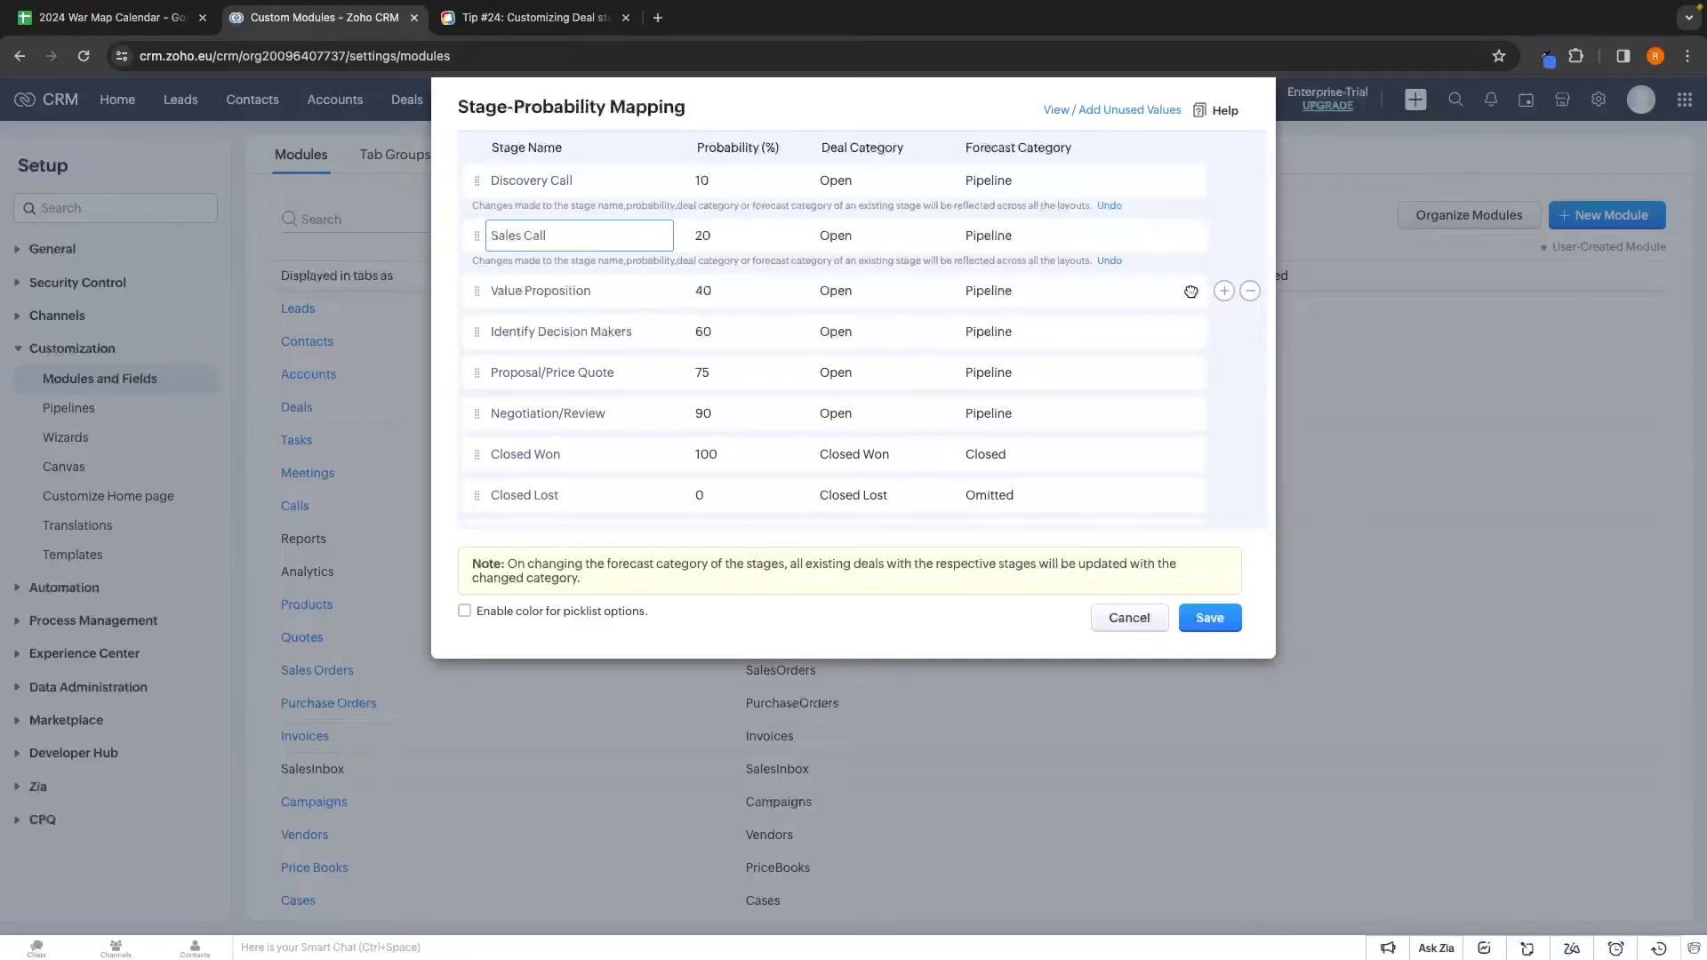
Delete the Value Proposition and Identify Decision Makers stages, set Discovery Call 30% and Sales Call 50%, then save
click(1250, 291)
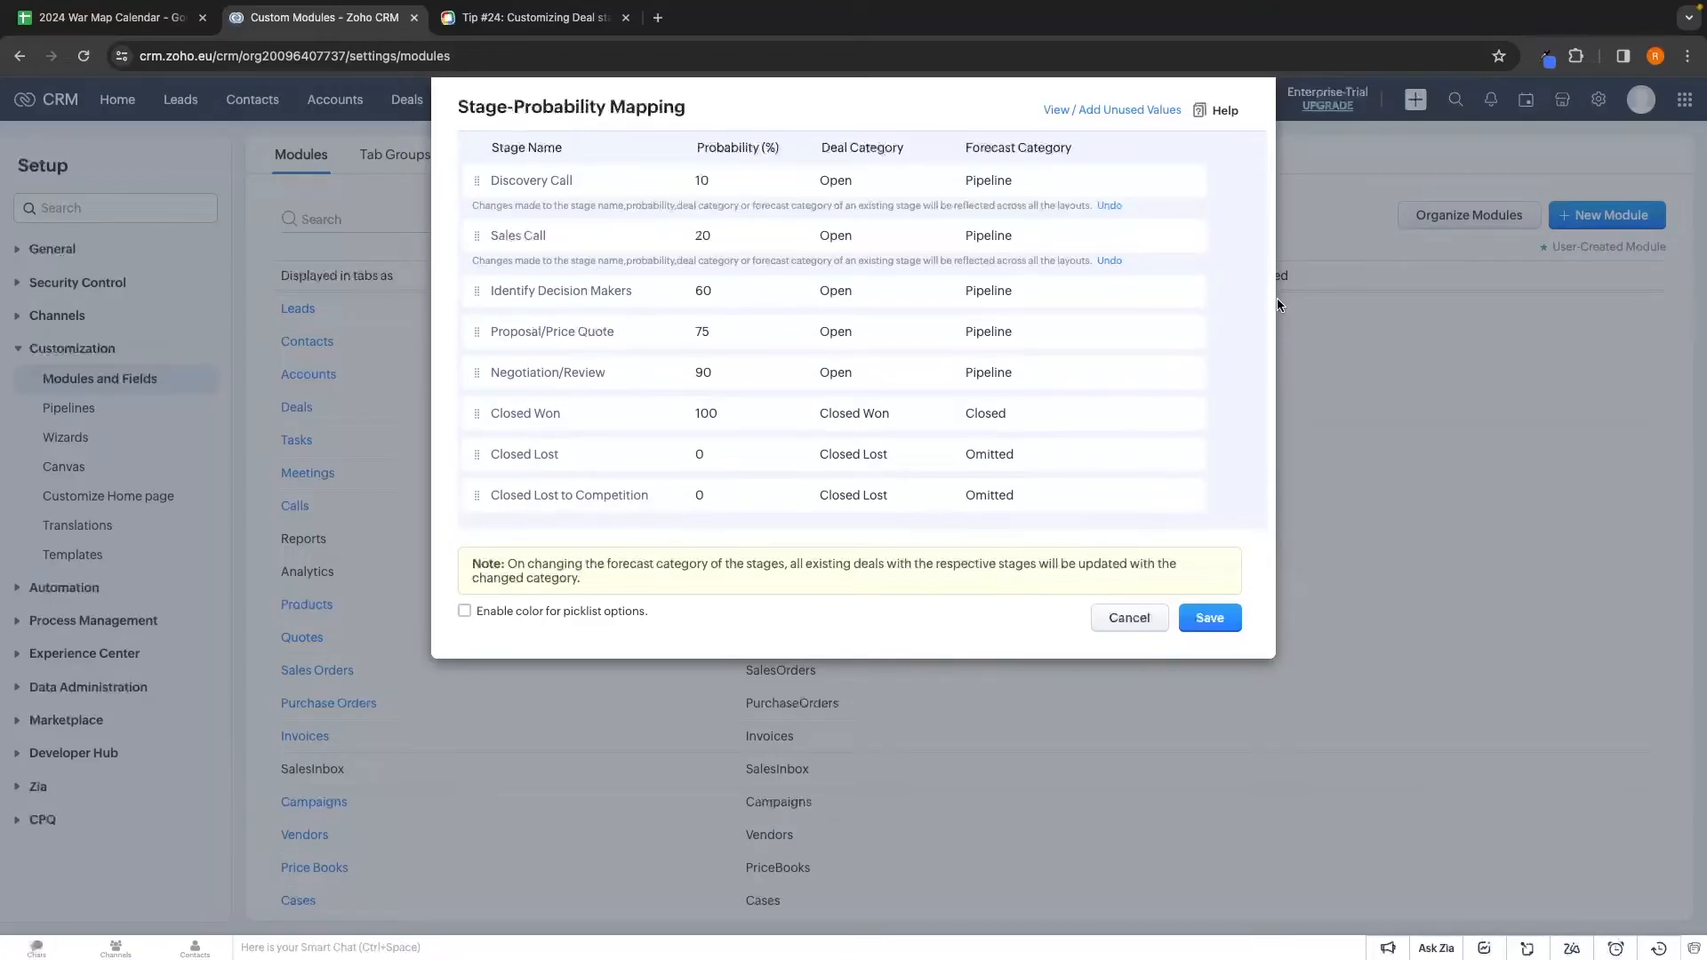
click(1250, 290)
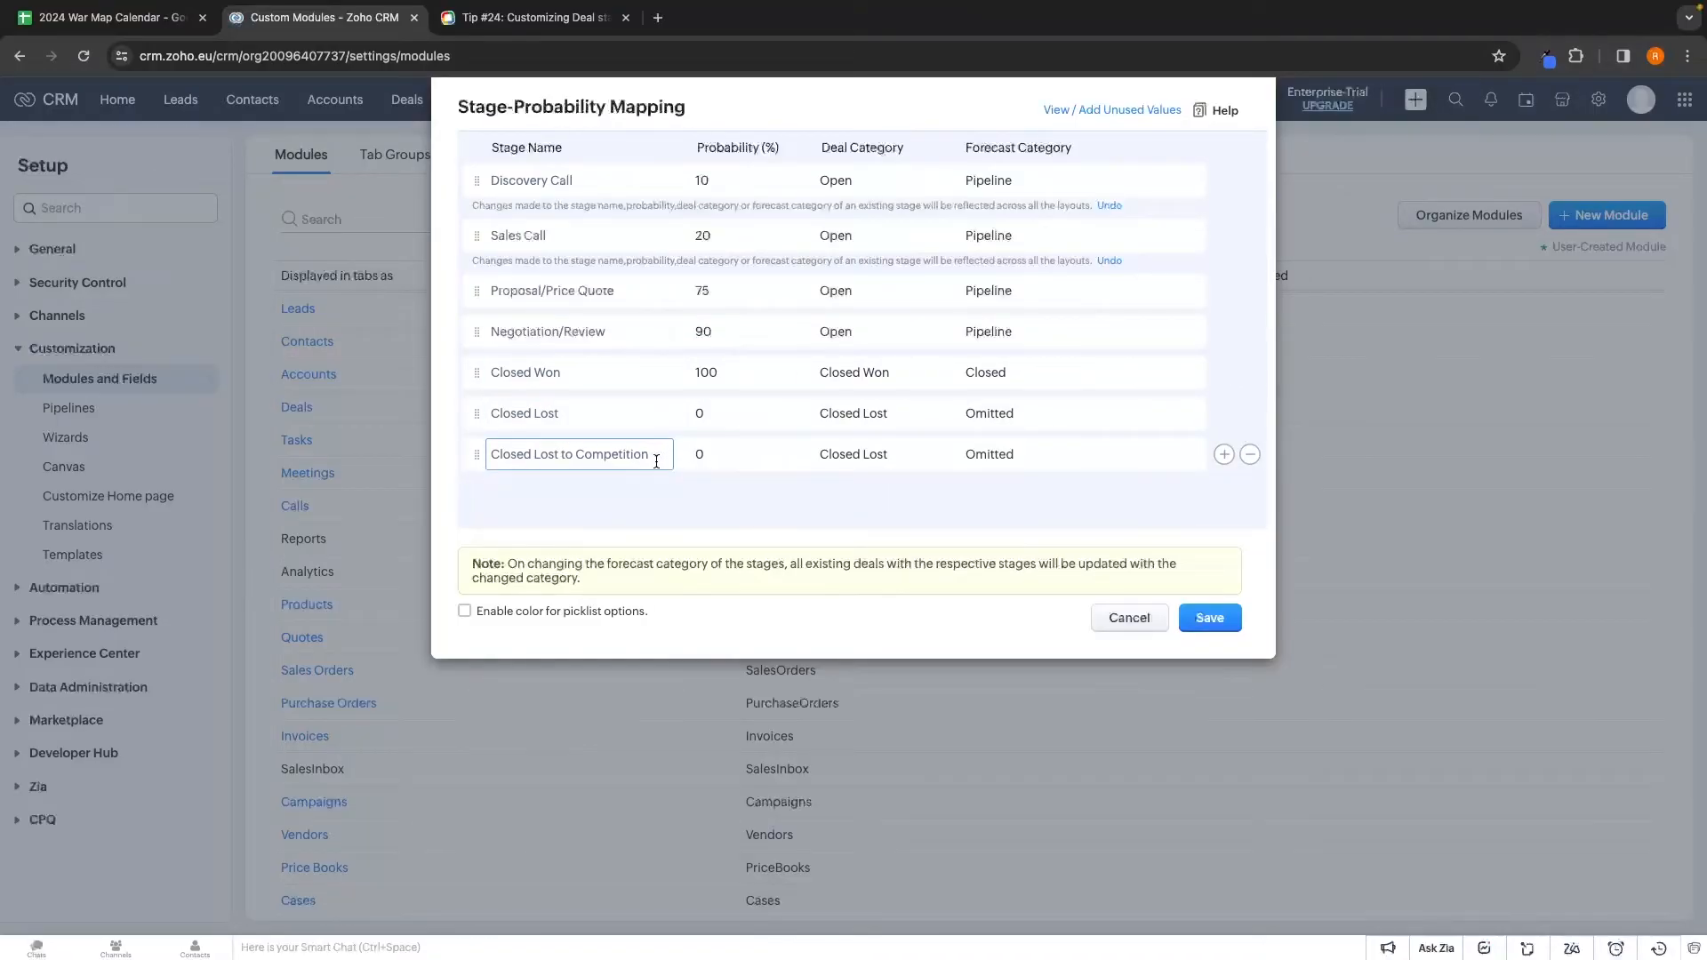
click(733, 173)
drag(710, 184, 690, 184)
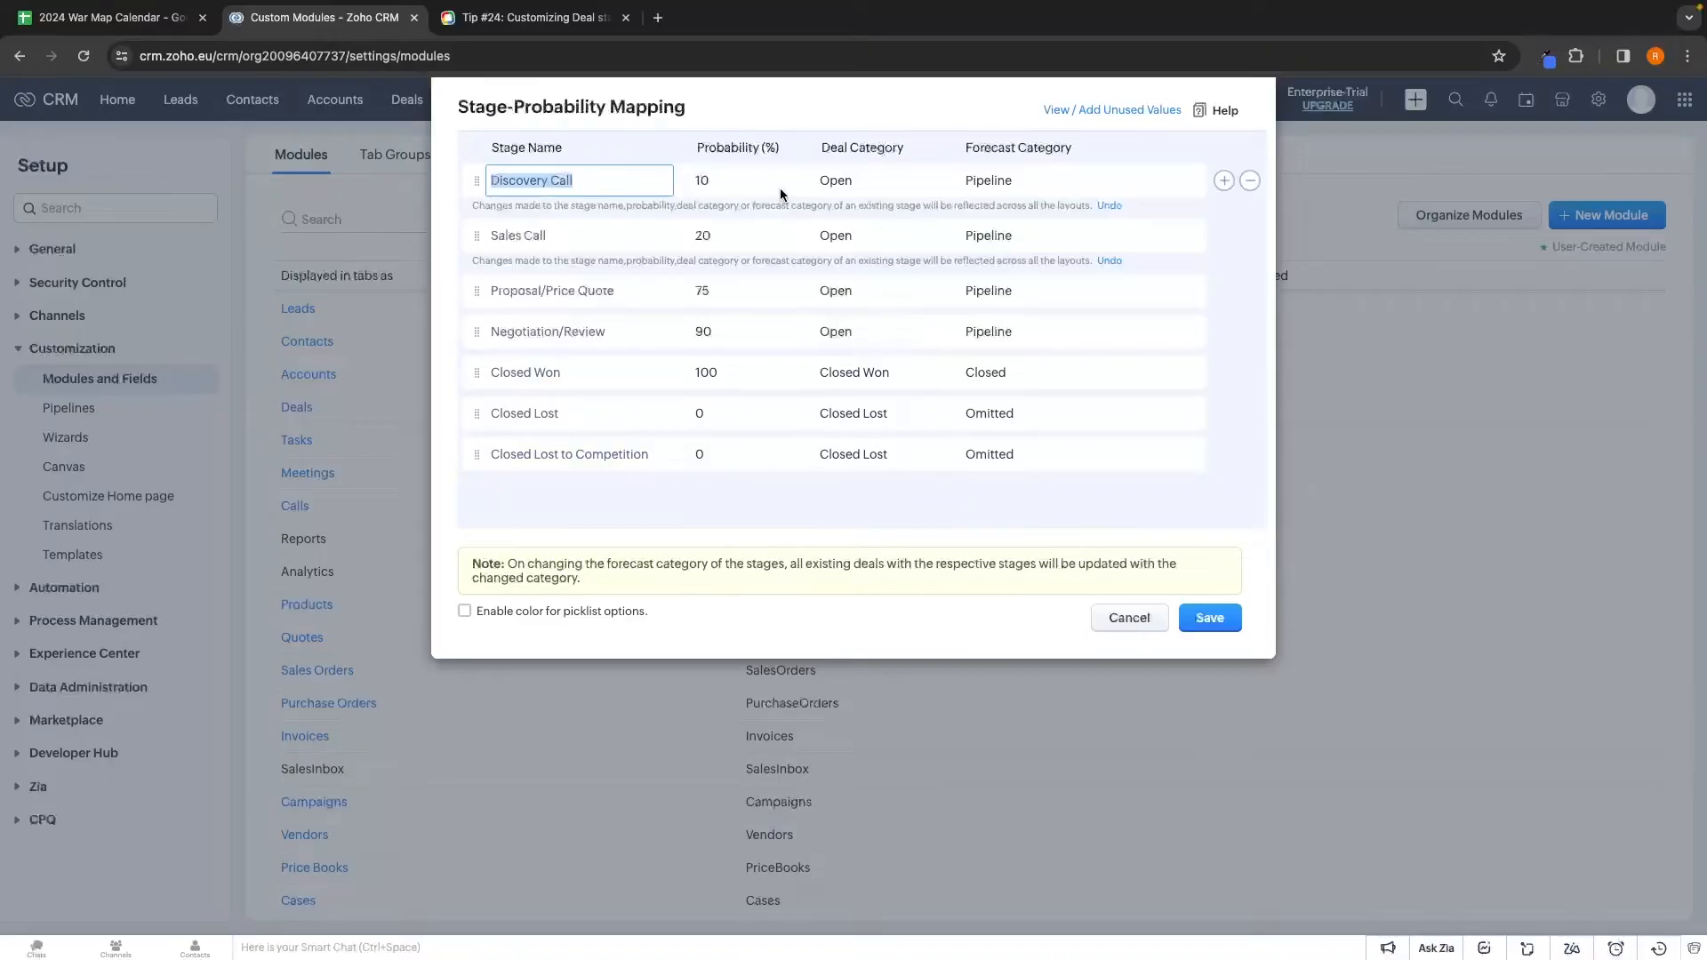
double_click(750, 181)
double_click(732, 236)
text(50)
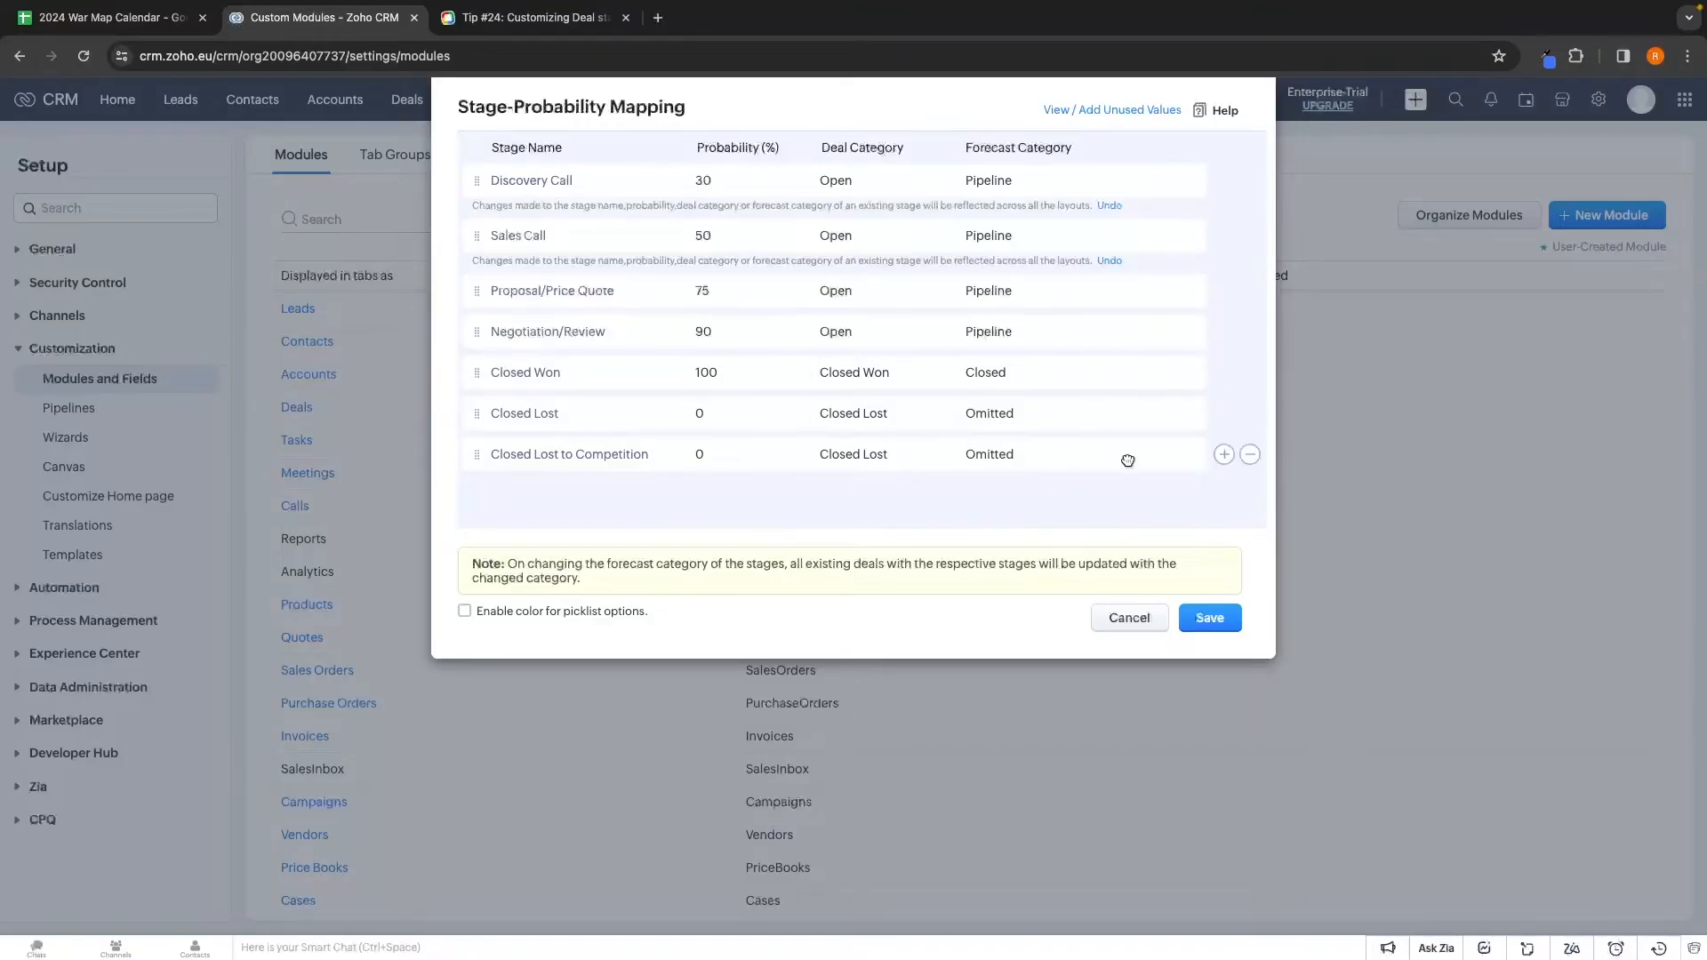
click(1211, 616)
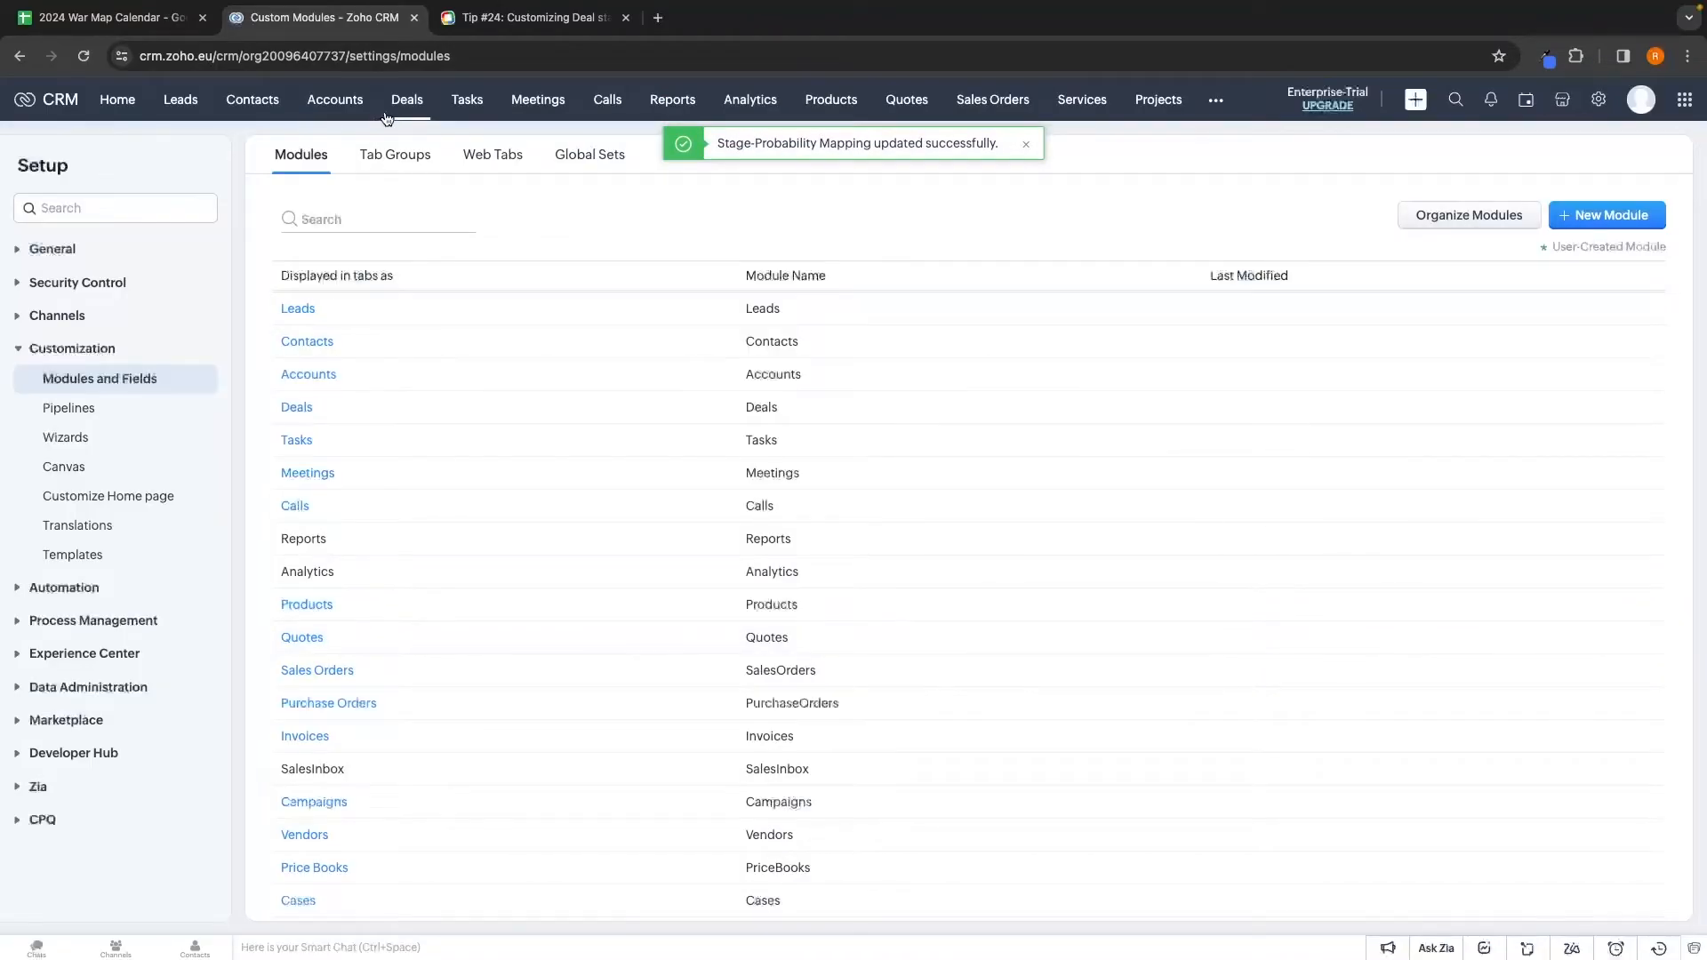
click(386, 118)
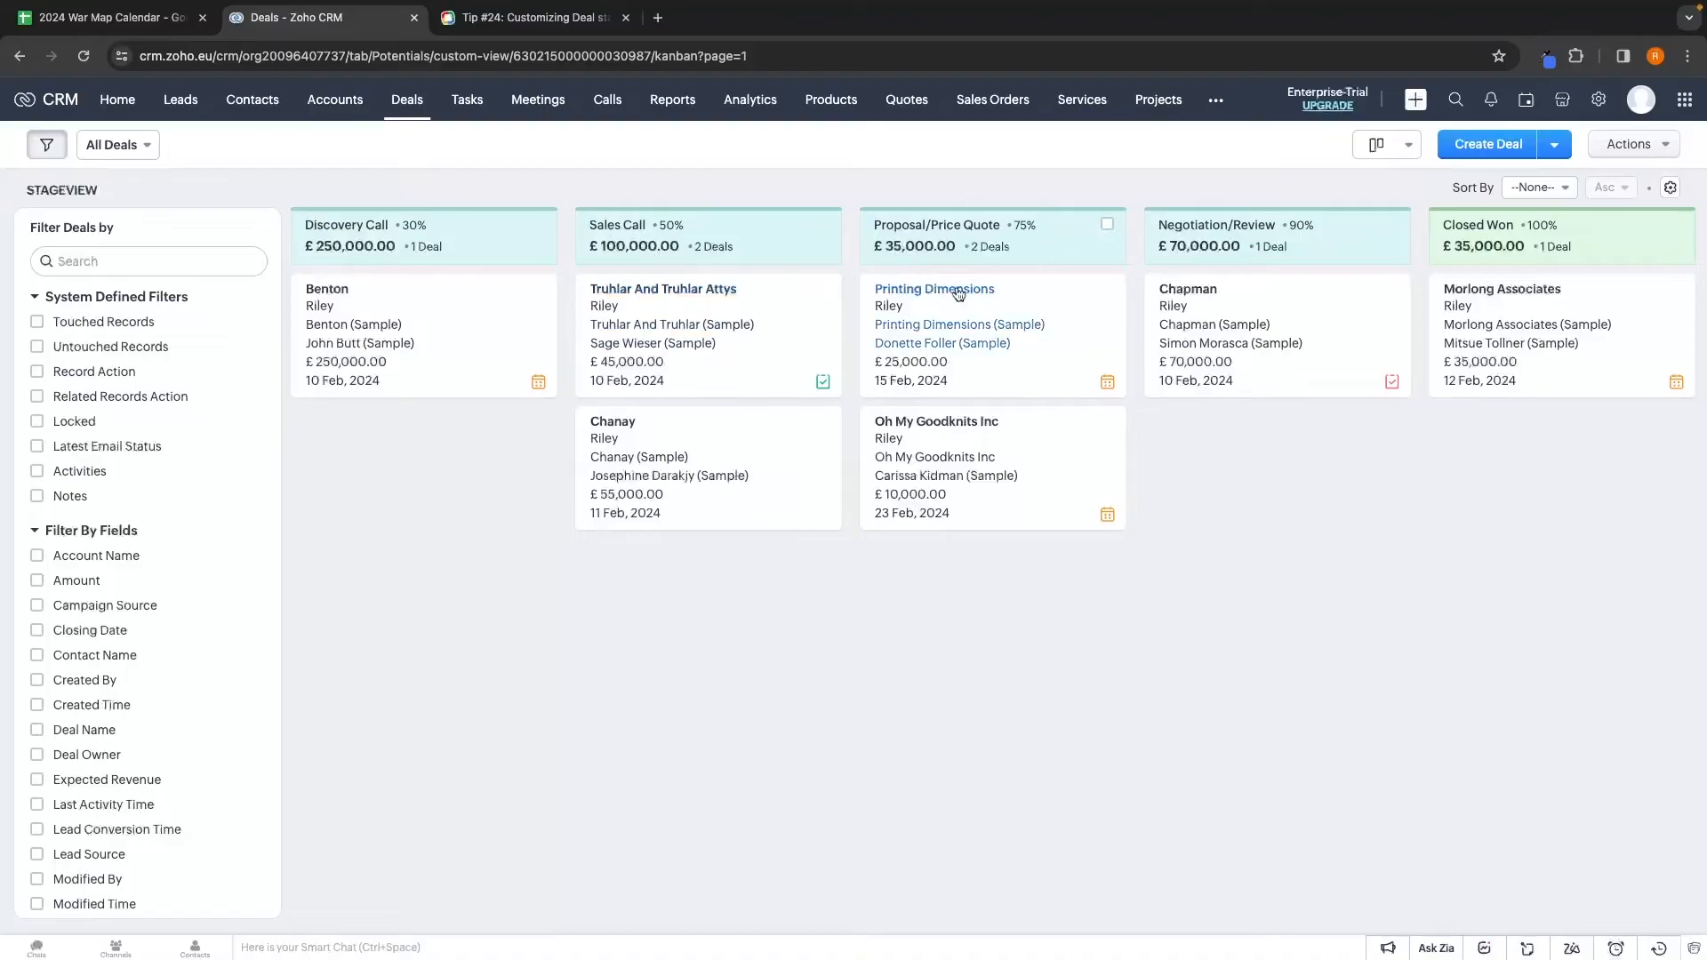
Drag the Benton deal card from Discovery Call into the Sales Call column
scroll(1000, 244, right, 3)
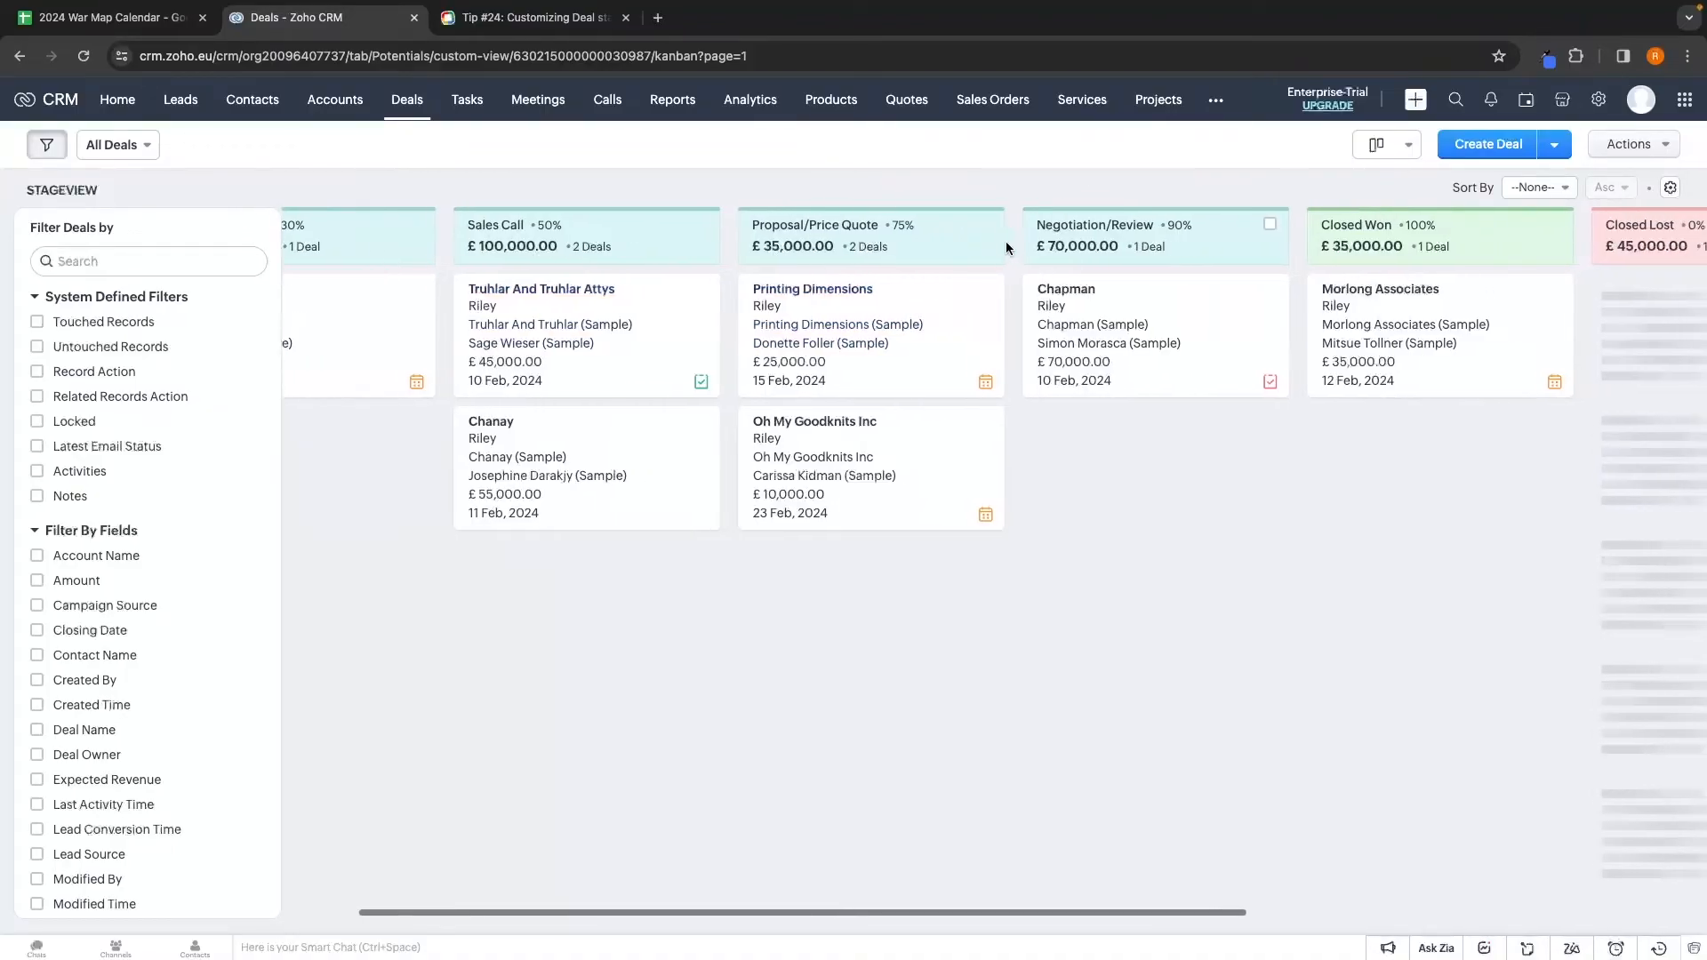
scroll(1006, 242, left, 3)
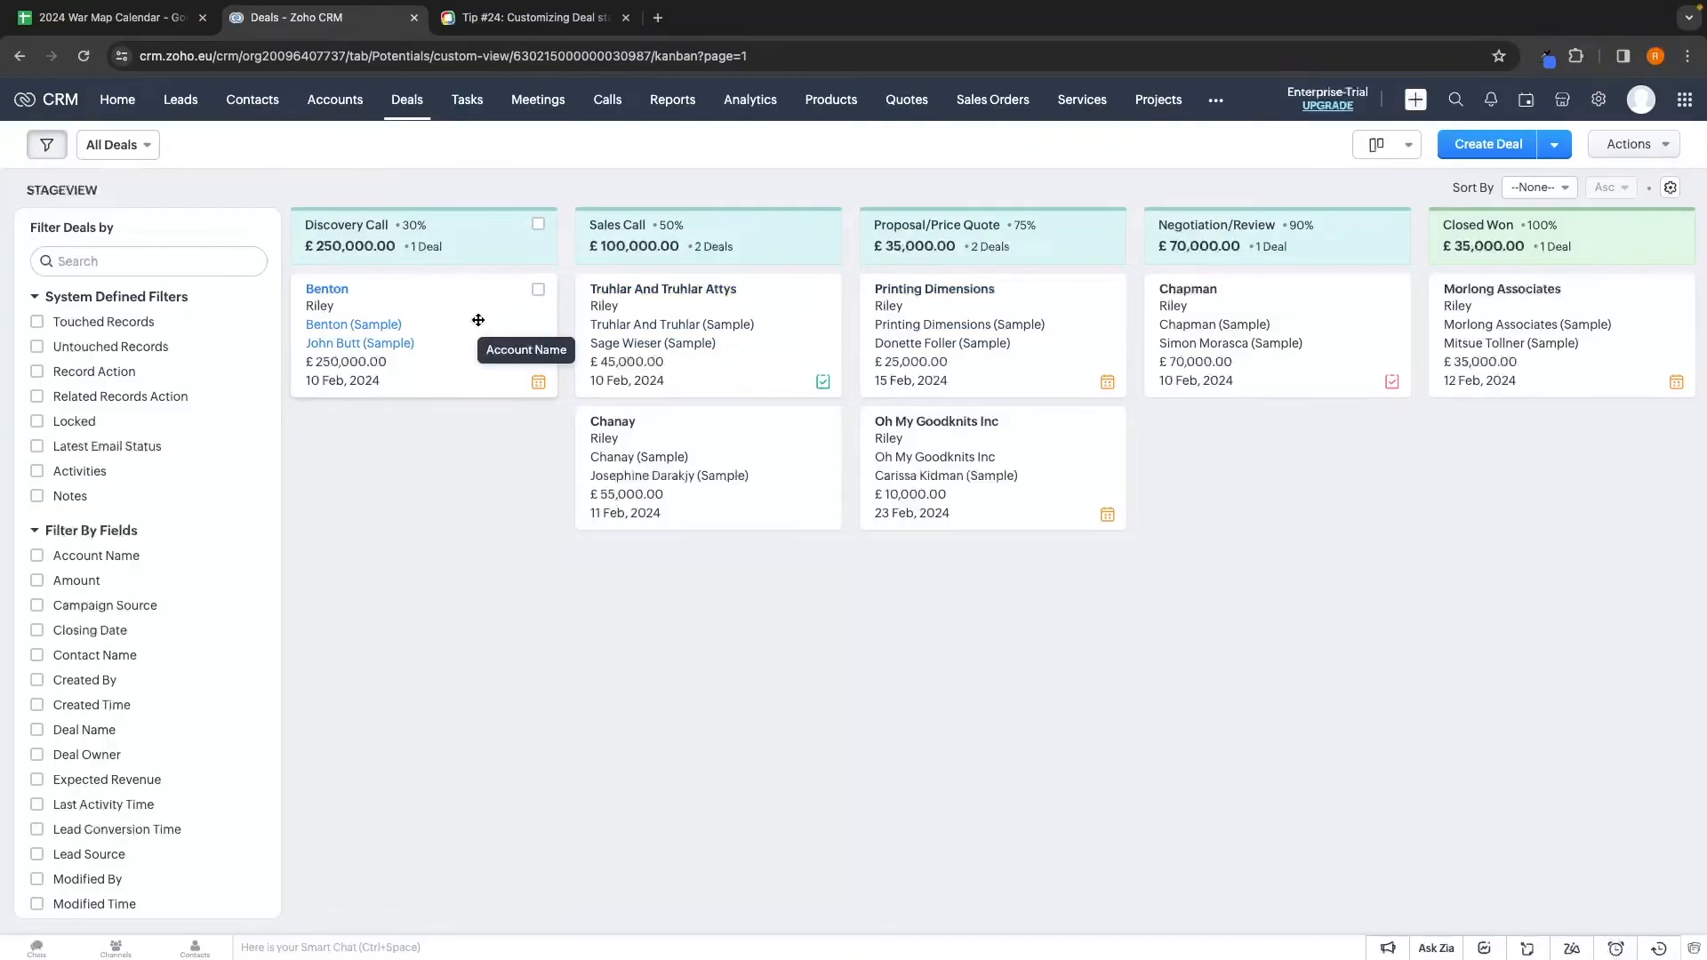
drag(382, 304, 691, 342)
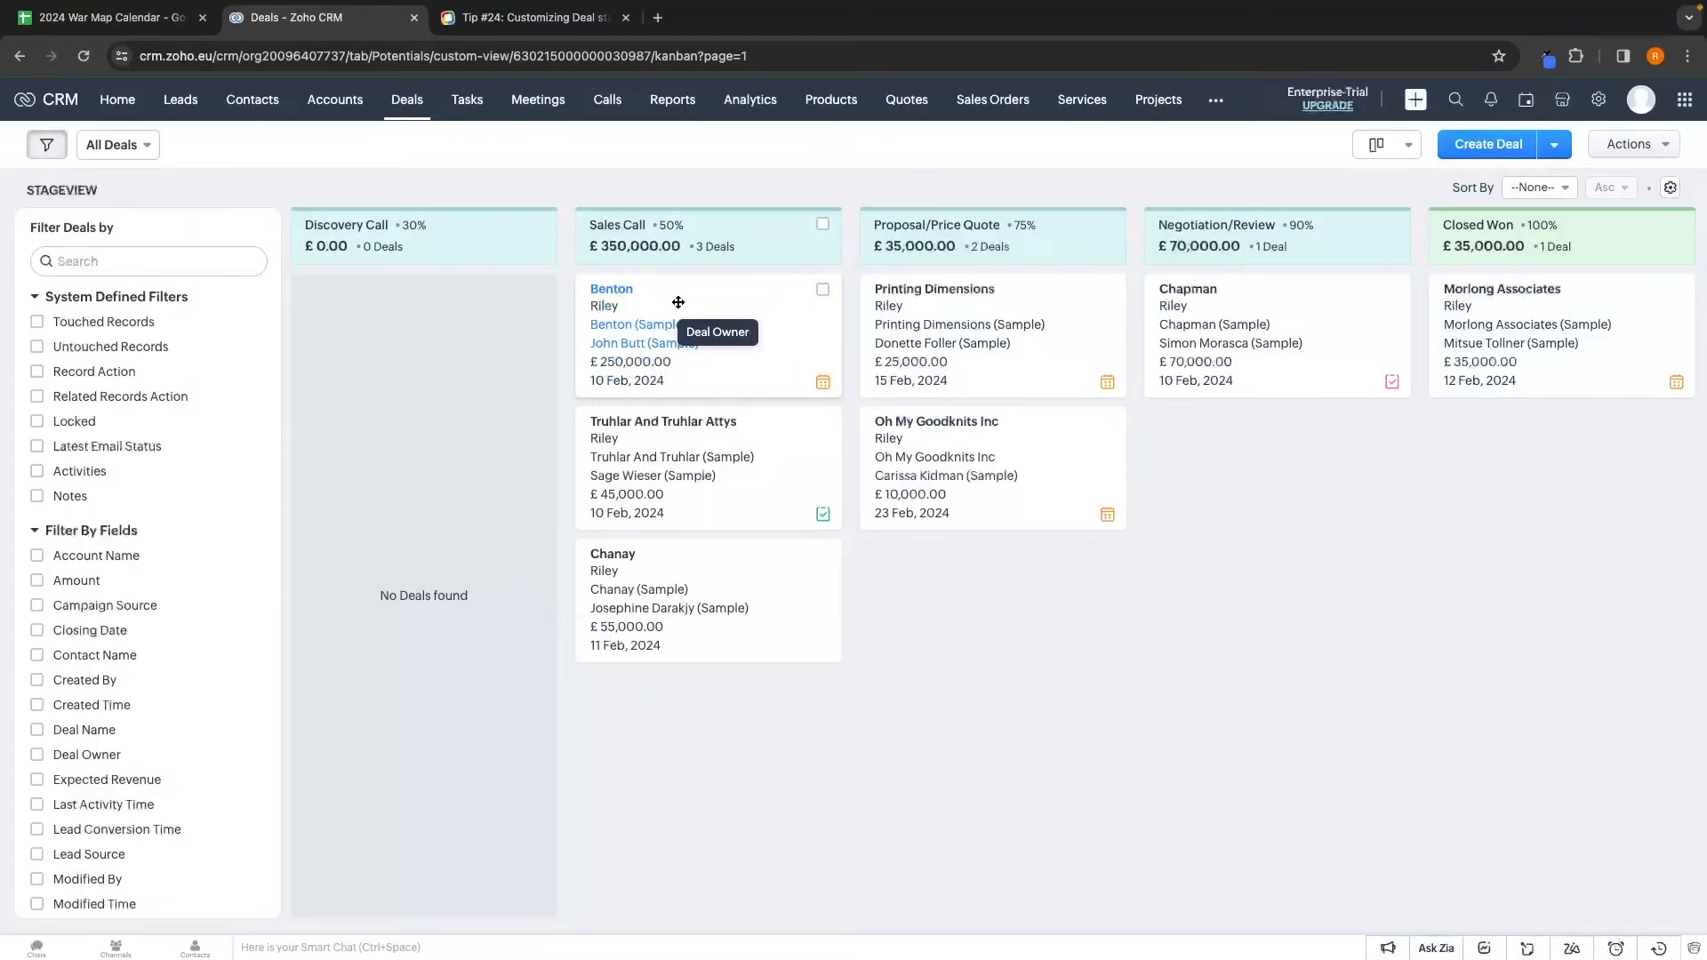
click(334, 112)
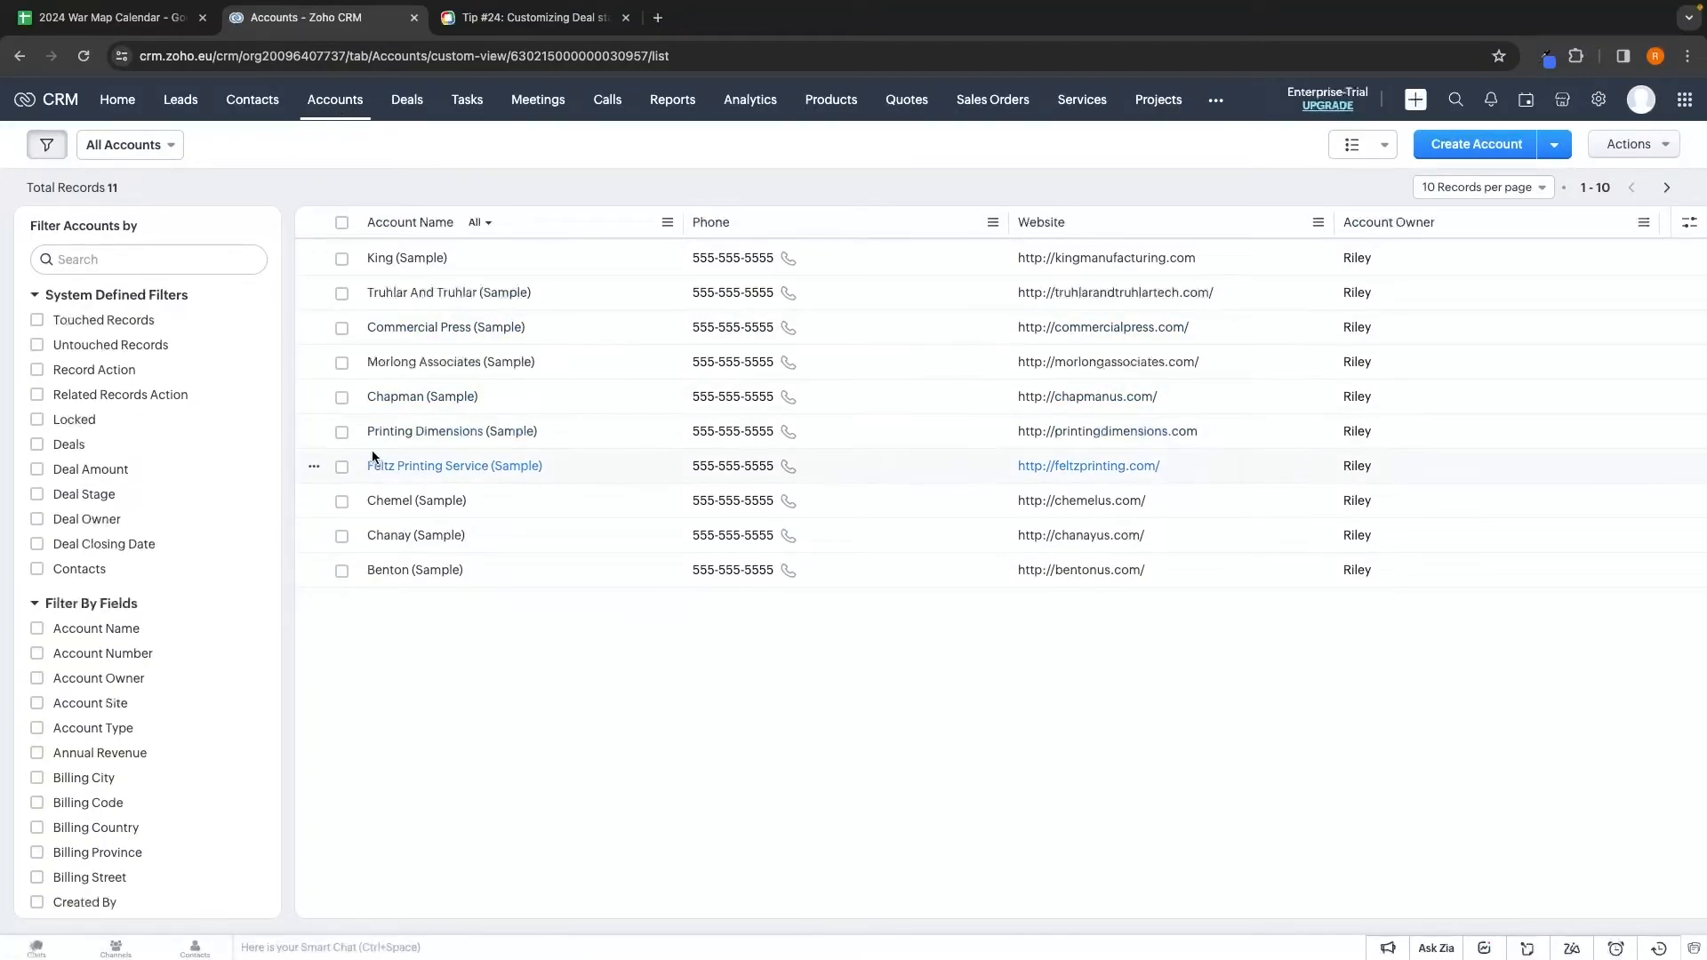
Open the Benton (Sample) account and confirm its £250,000.00 deal is at Sales Call
click(392, 574)
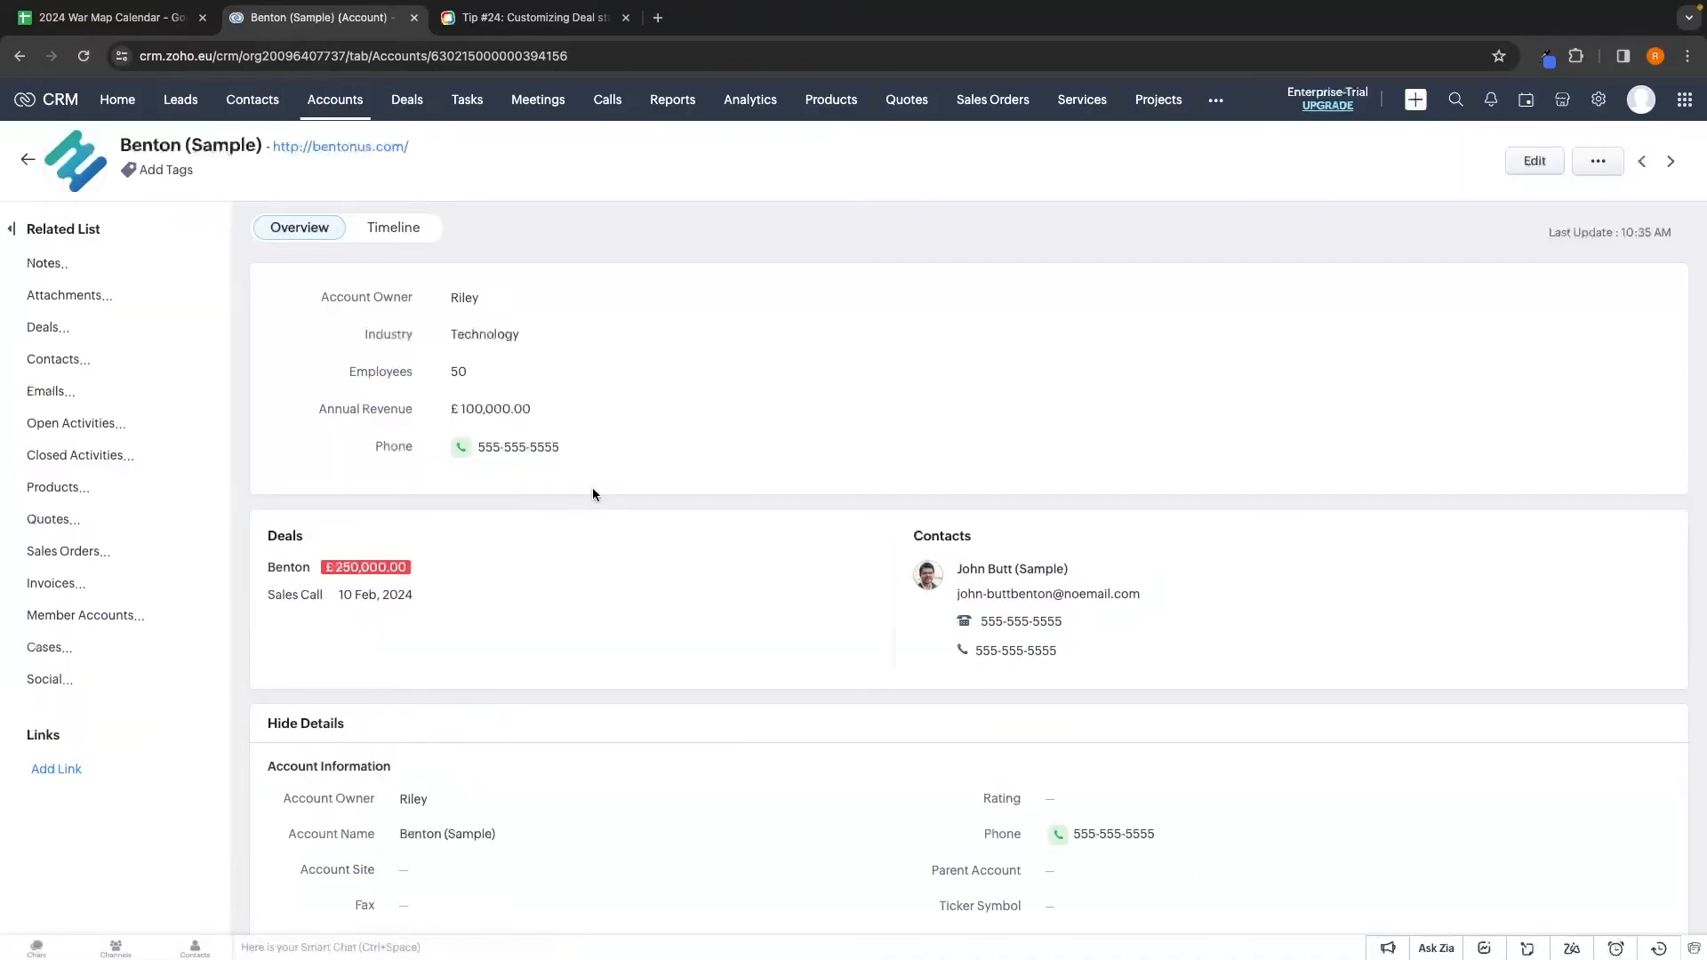
scroll(592, 488, down, 1)
scroll(592, 492, down, 1)
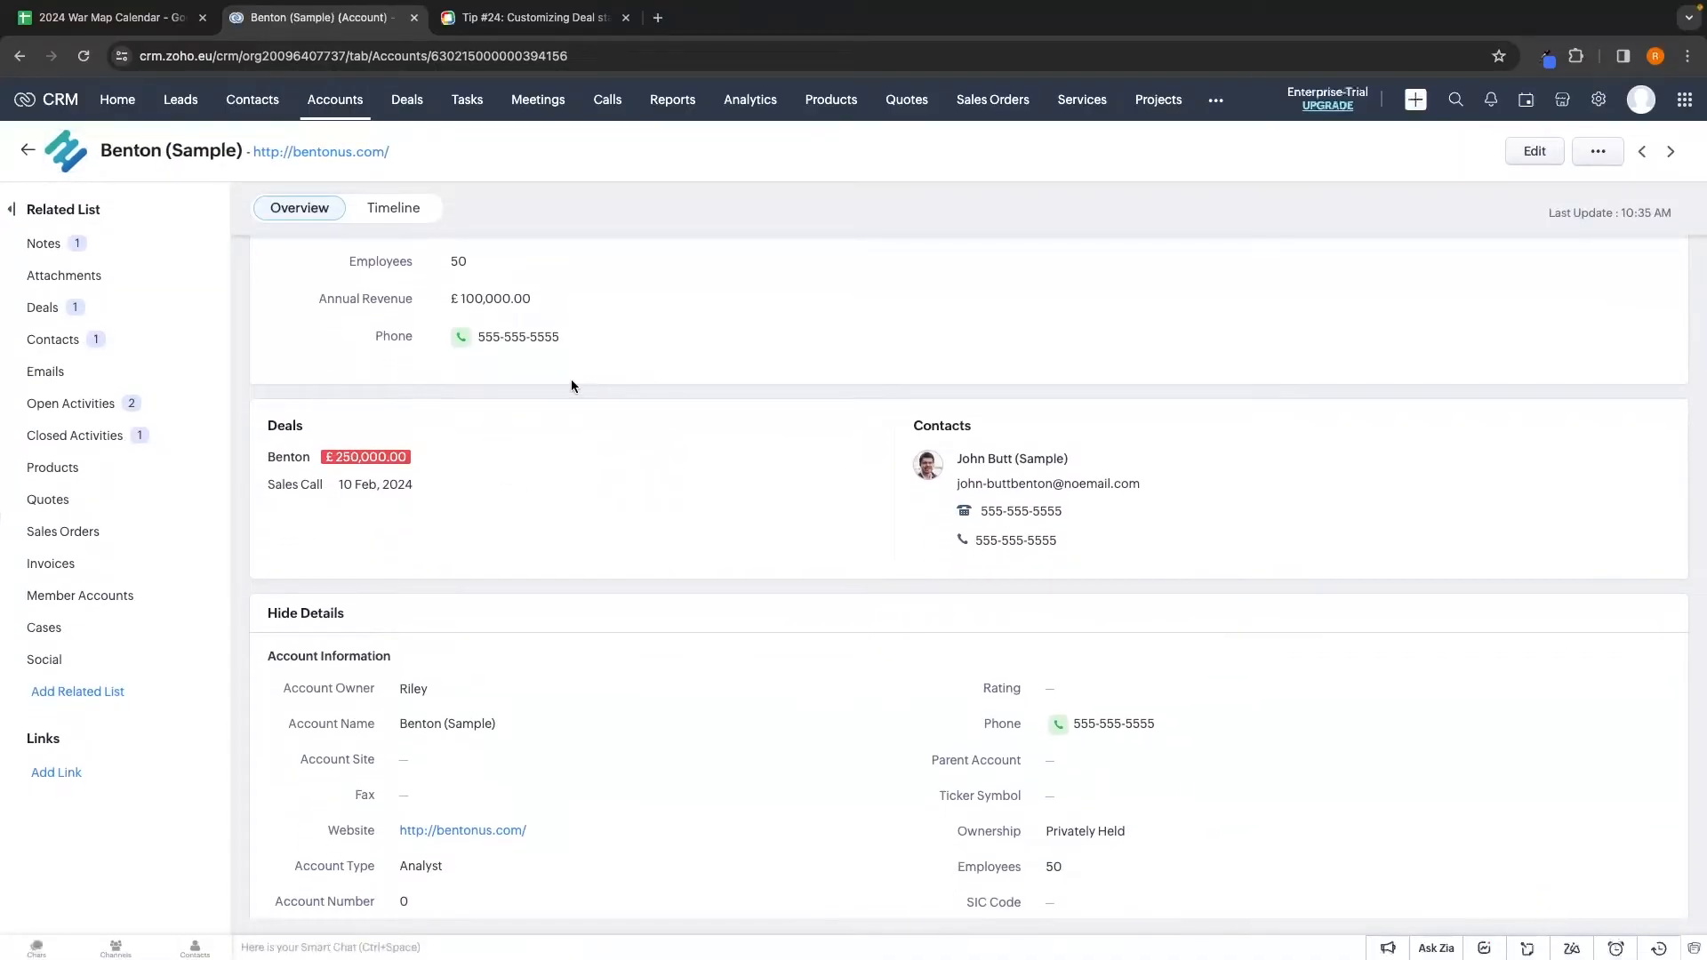
scroll(571, 382, up, 1)
scroll(571, 382, down, 3)
drag(266, 307, 342, 331)
click(341, 331)
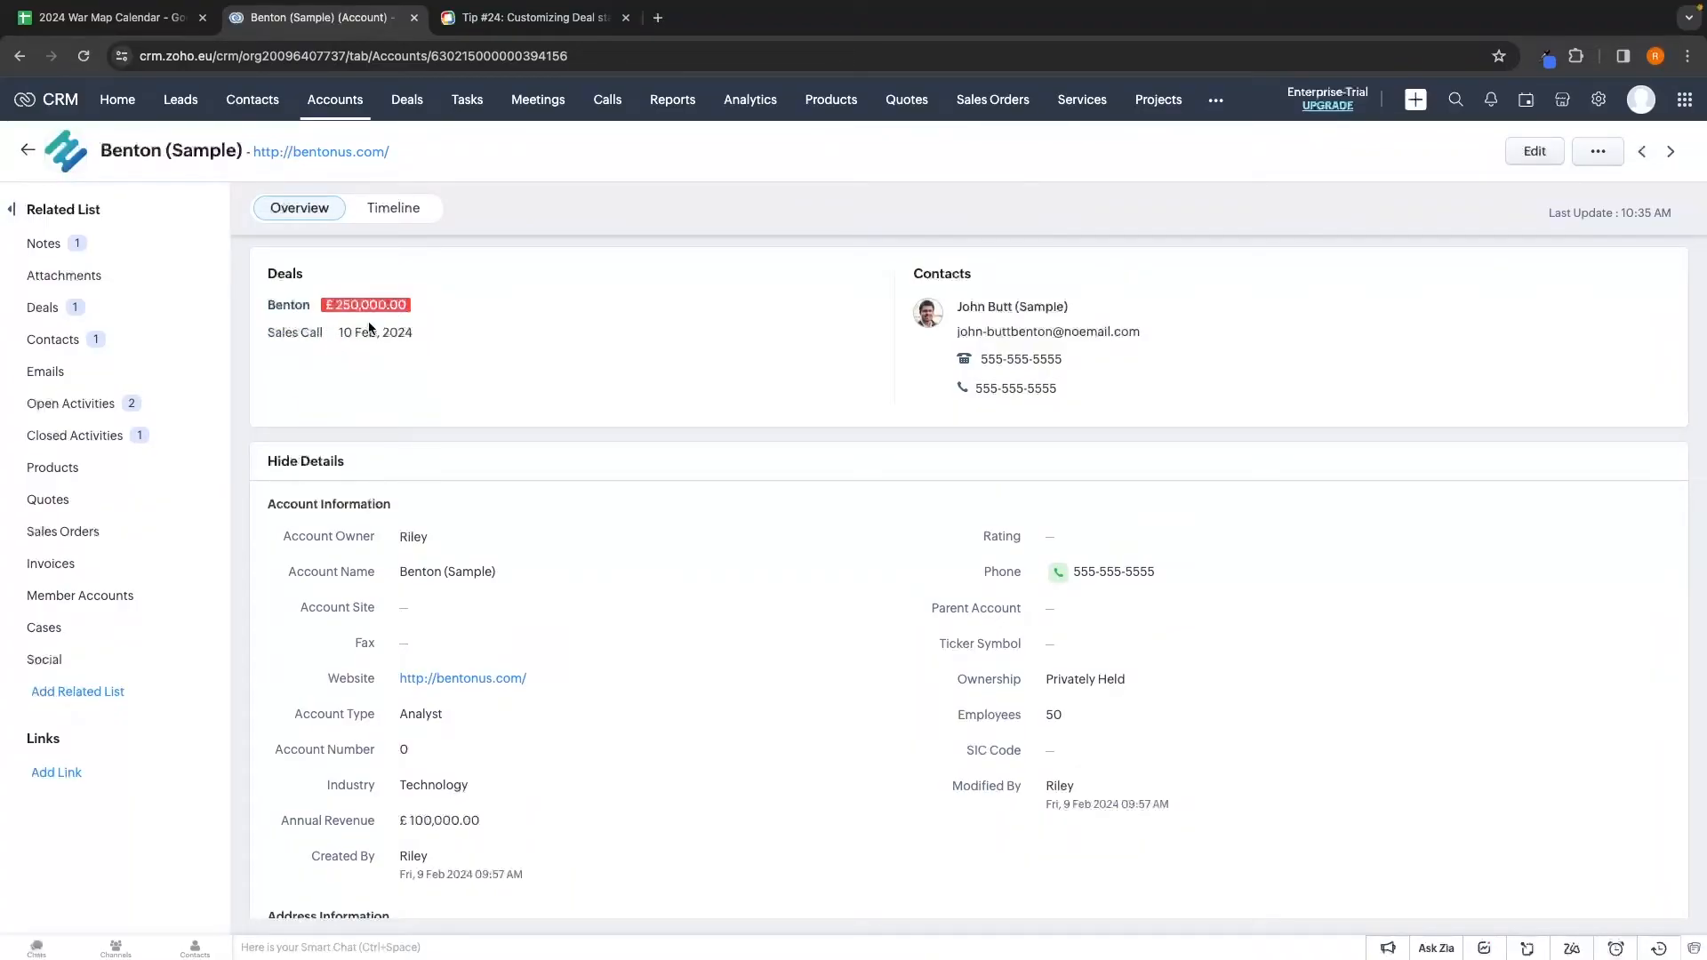
click(409, 101)
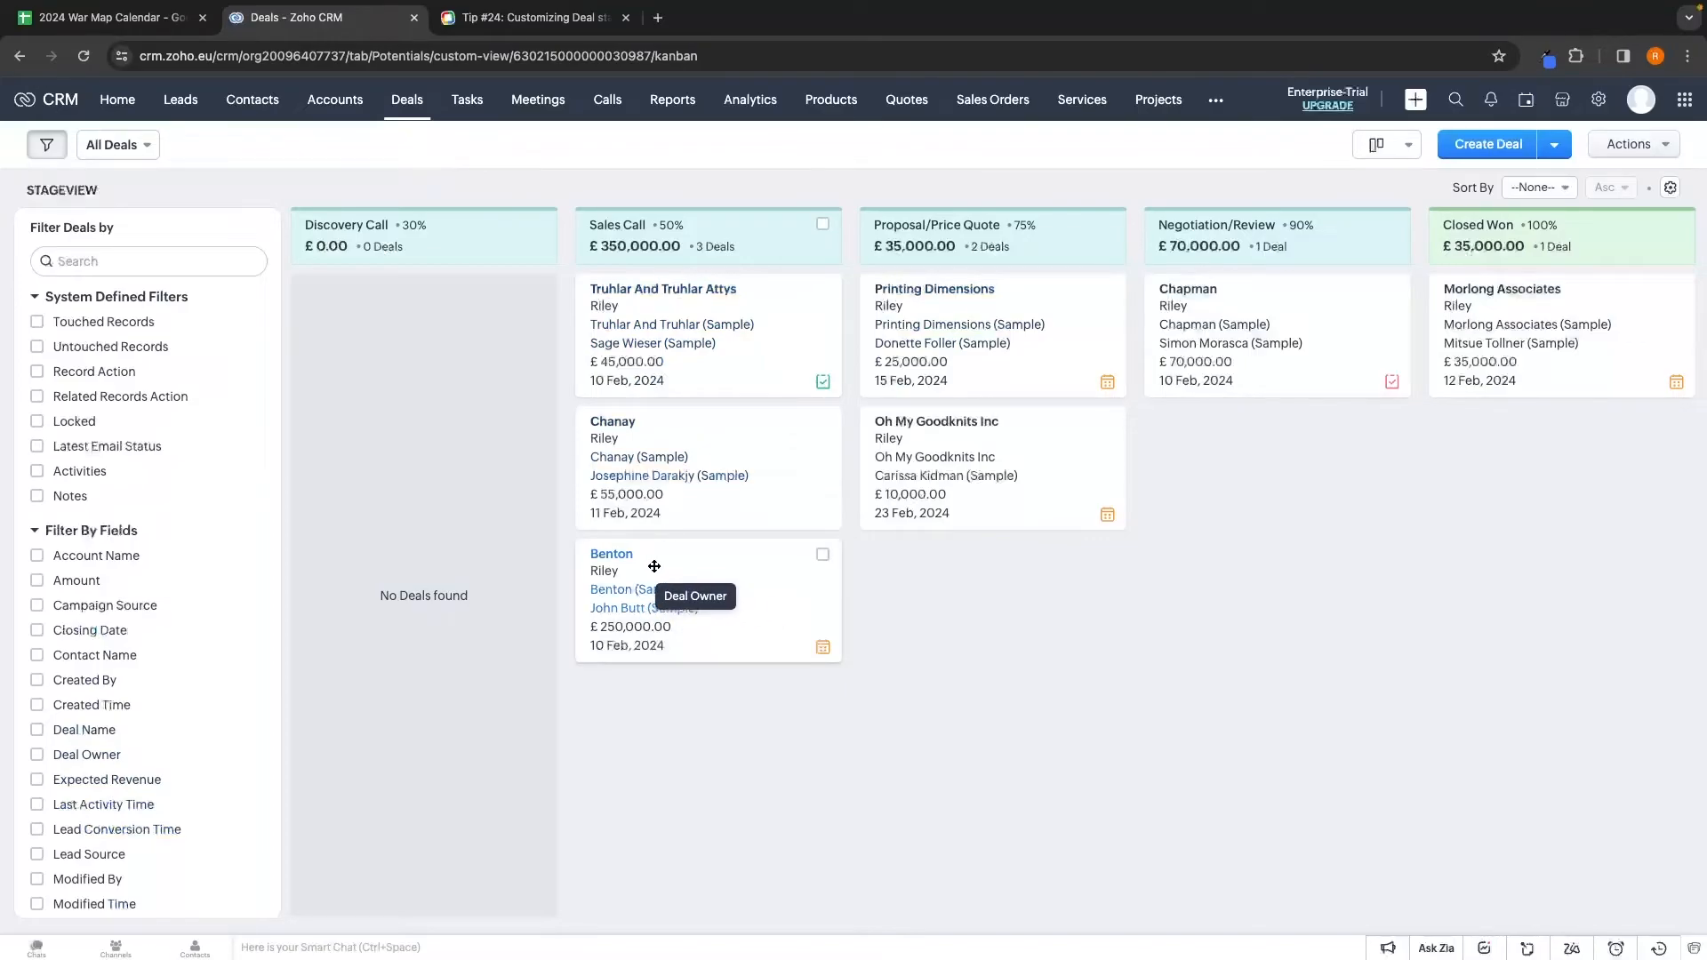
Drag the Benton deal into Closed Won and save the Verify Details dialog
drag(652, 565, 926, 568)
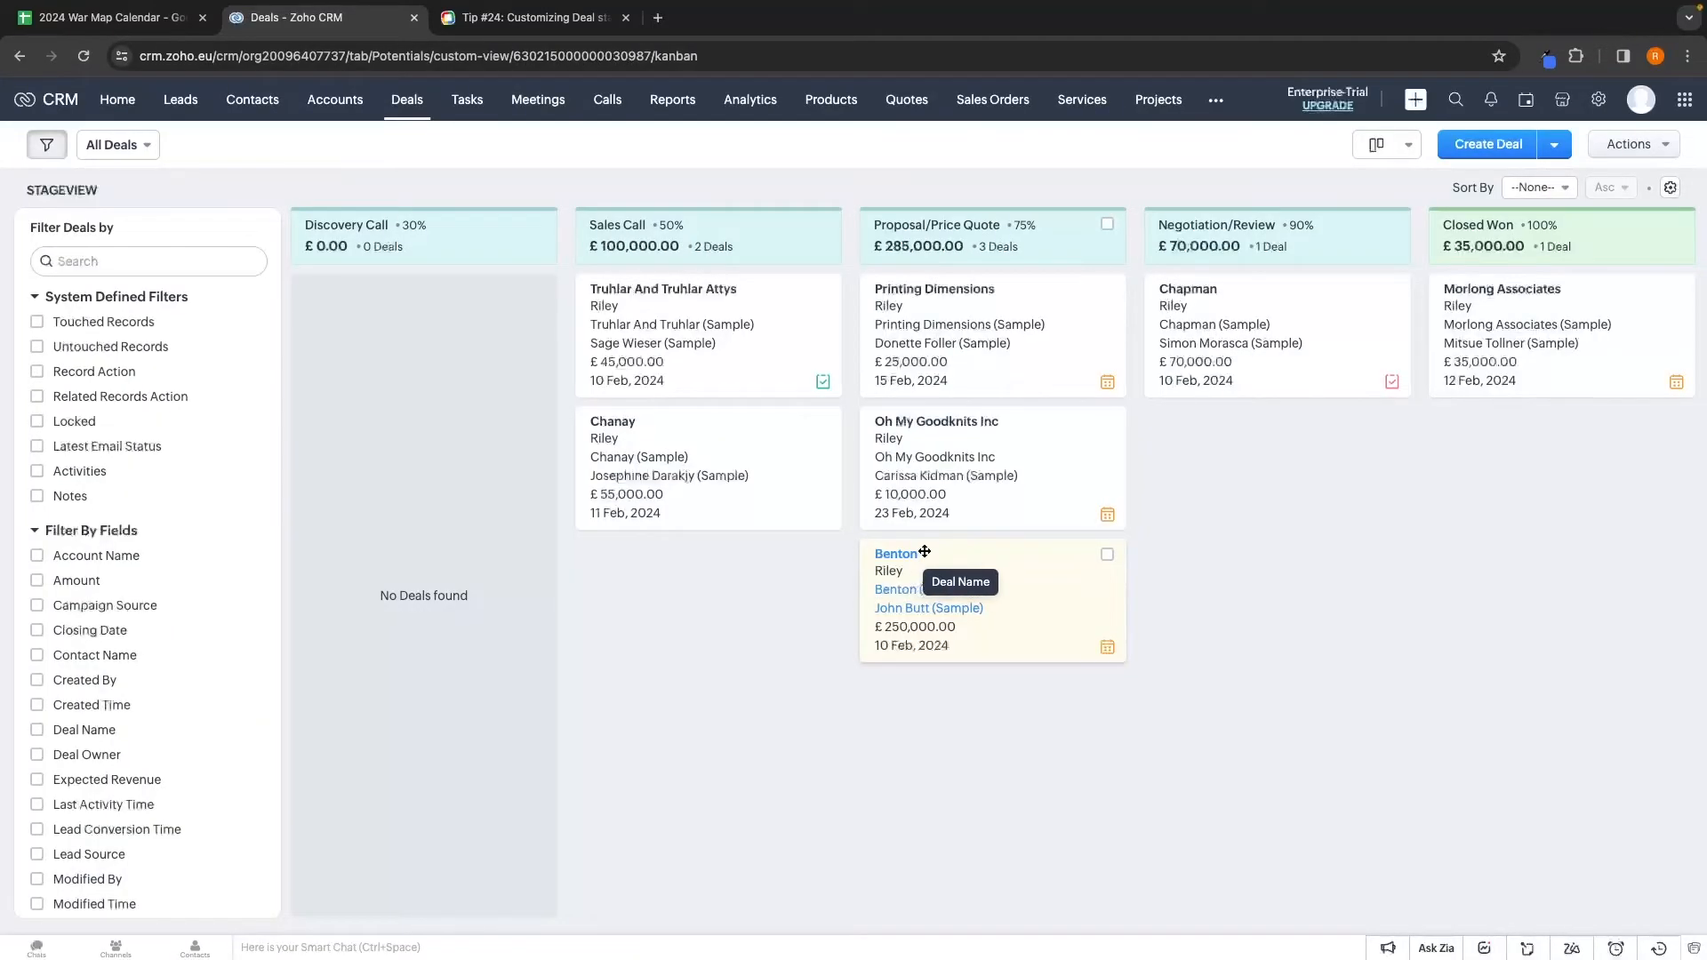
drag(1048, 572, 1229, 455)
scroll(1229, 455, right, 2)
drag(1055, 459, 1347, 484)
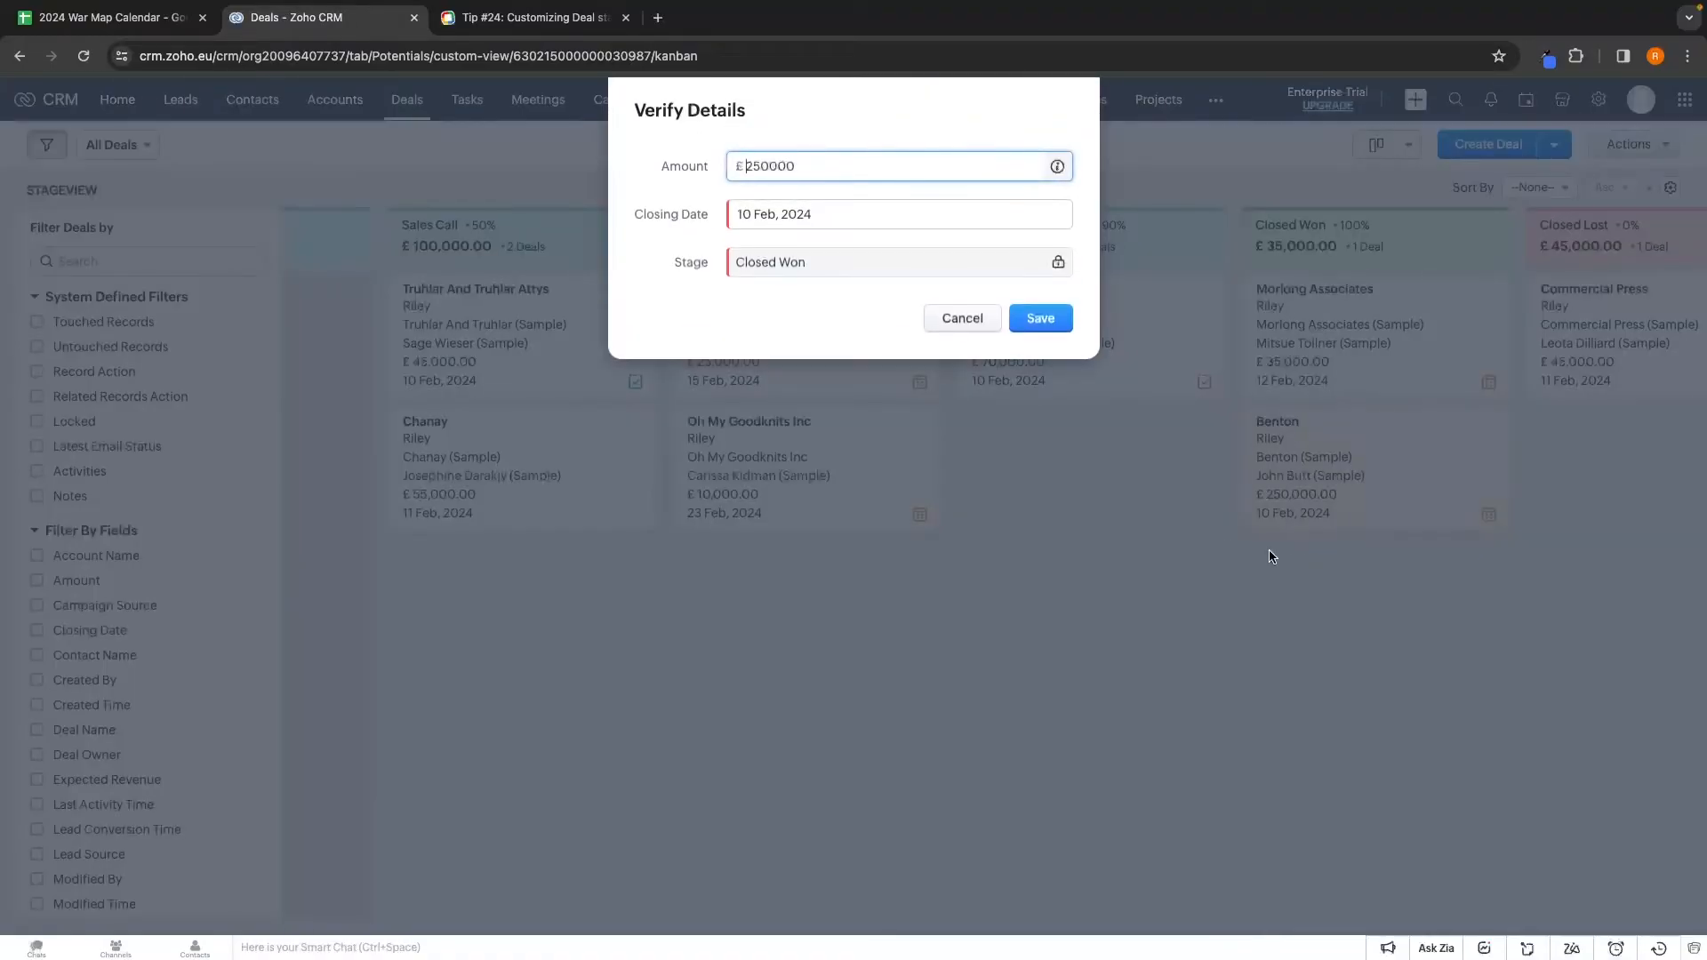
drag(632, 113, 772, 113)
click(772, 116)
click(1045, 319)
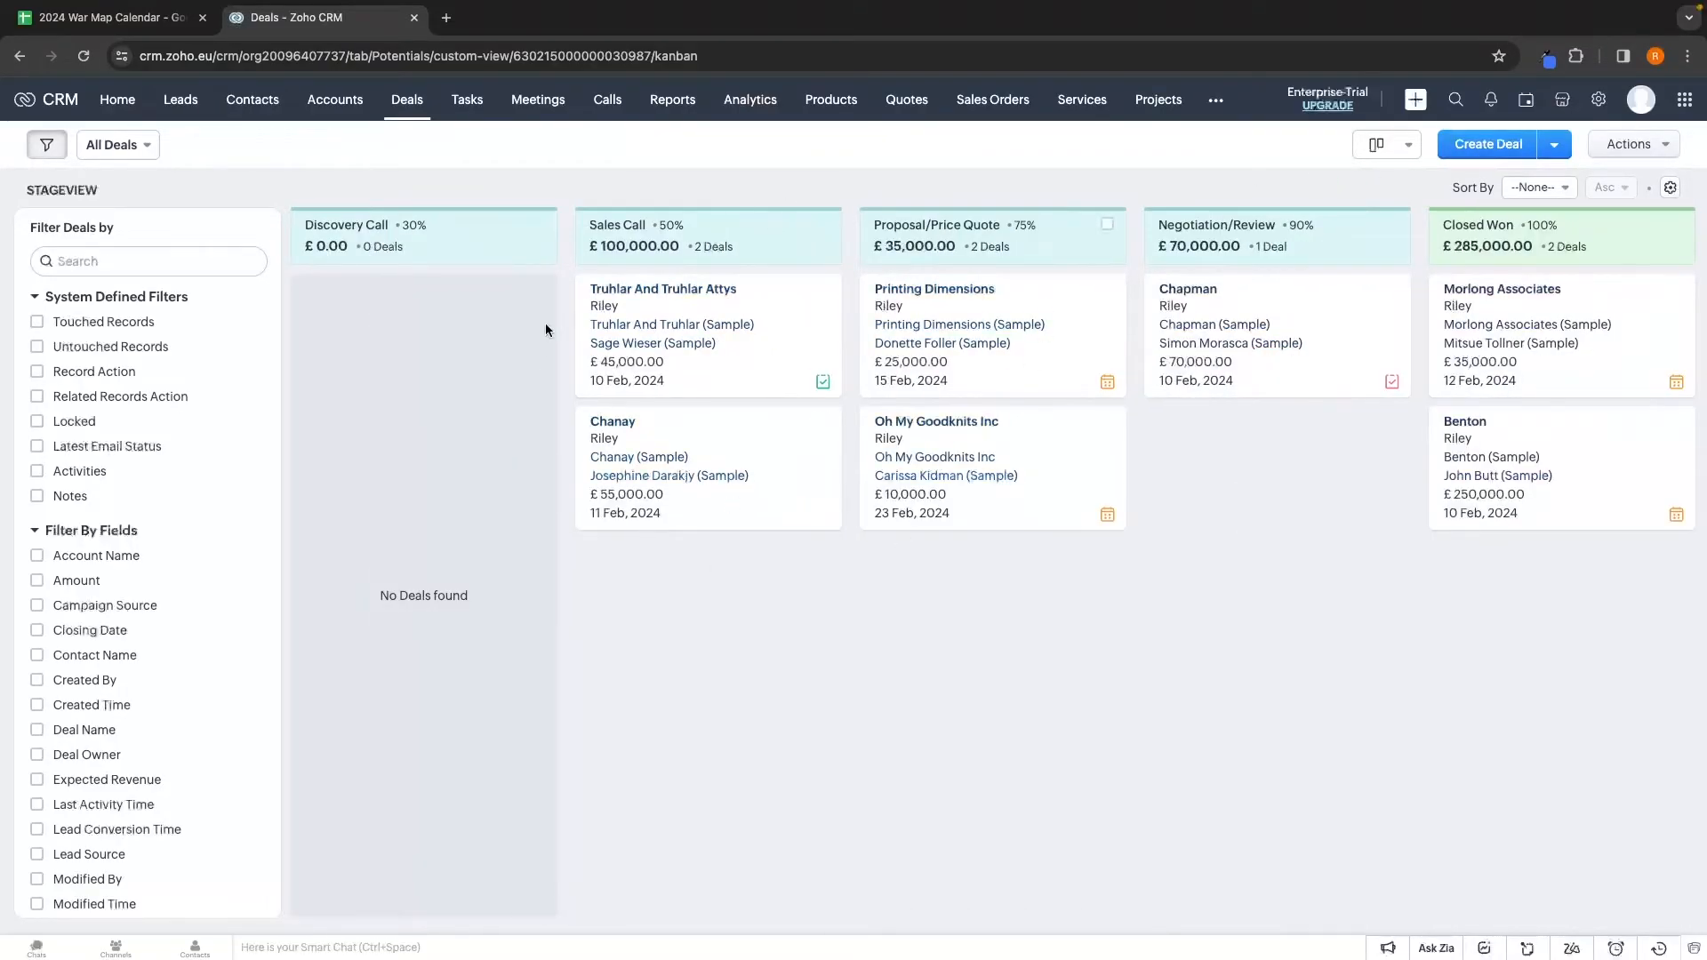
click(1385, 145)
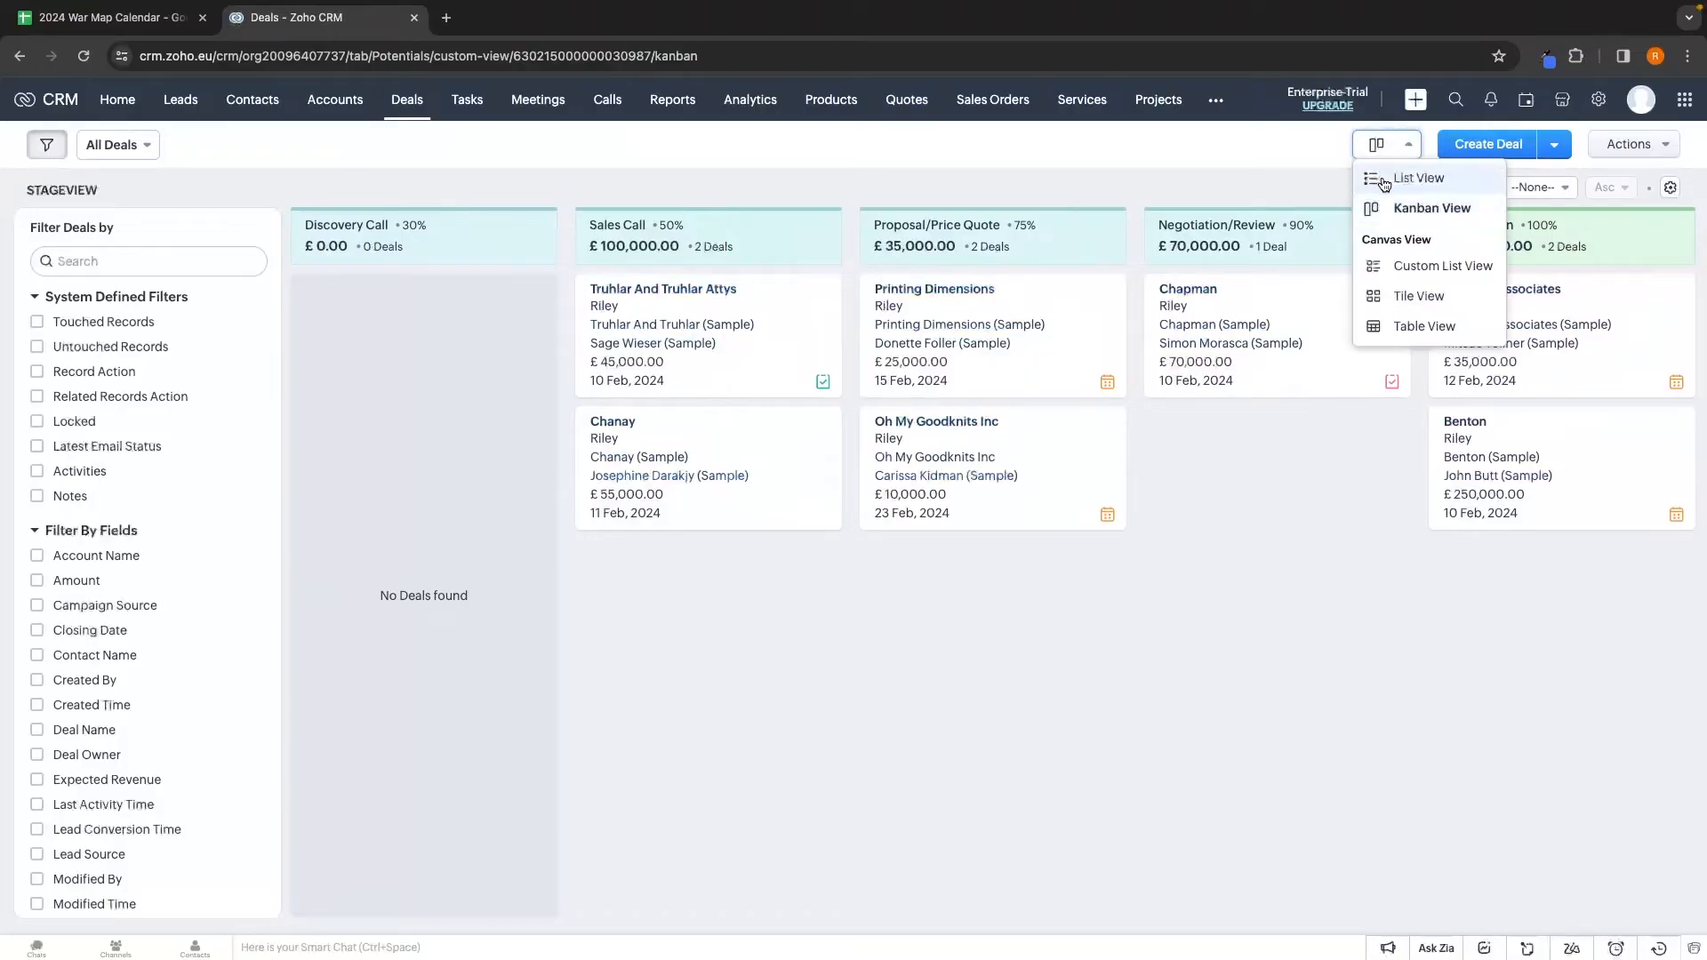
click(1418, 181)
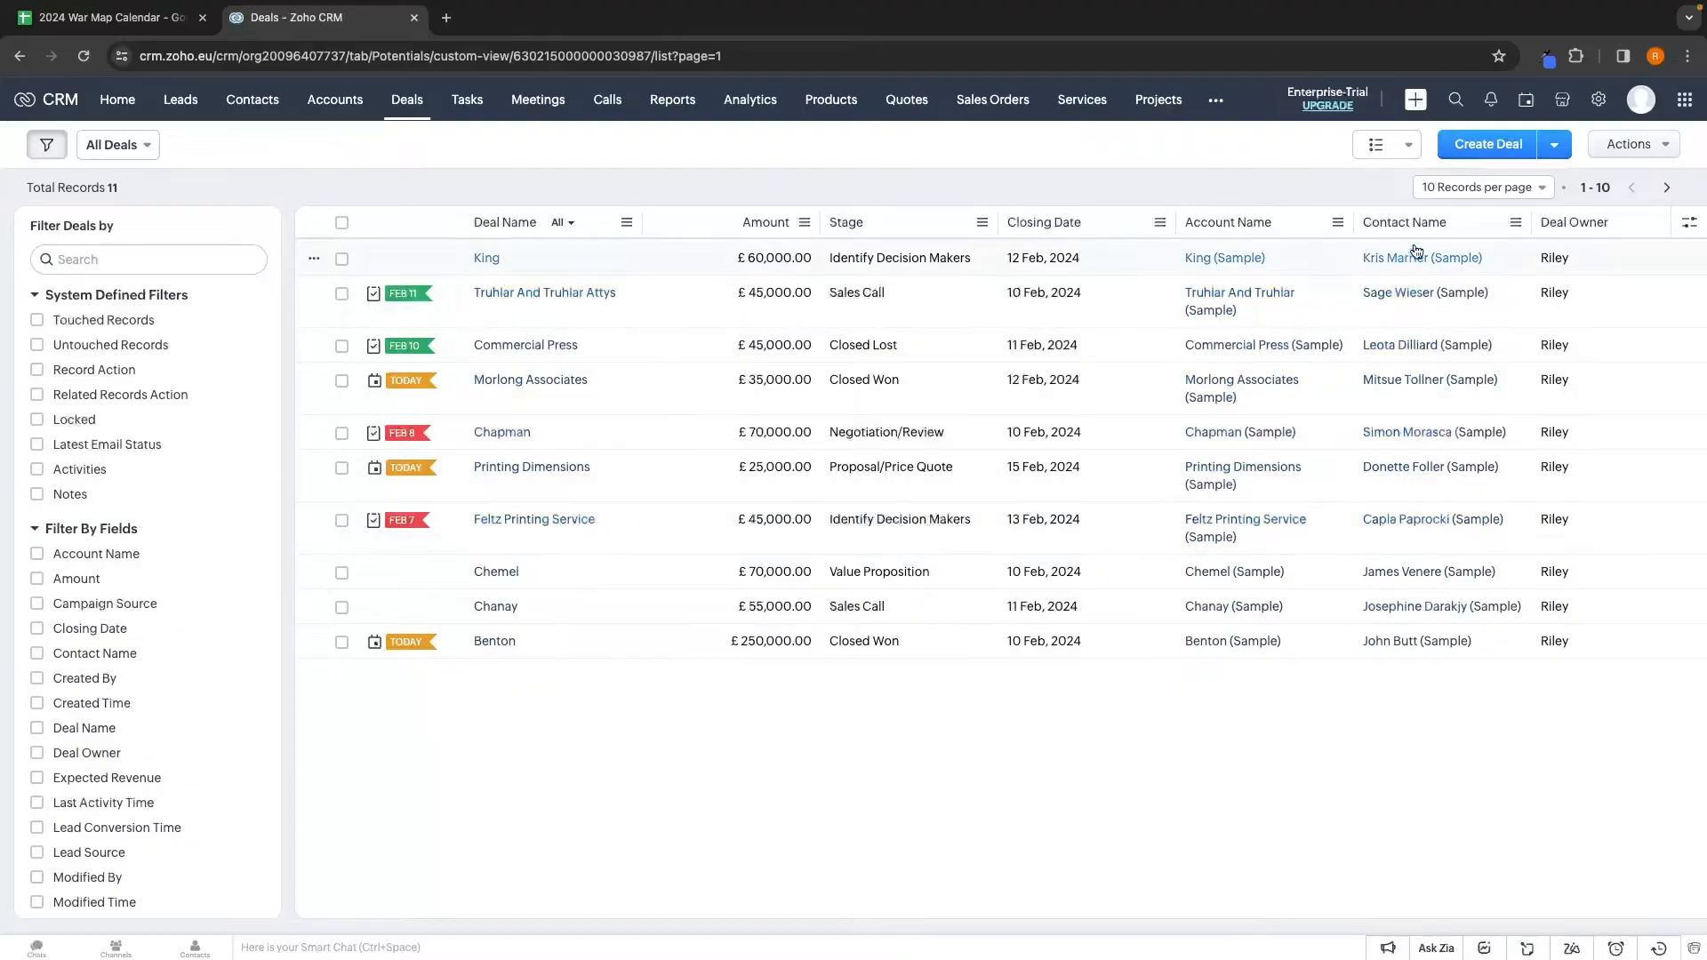
click(1409, 145)
click(1409, 201)
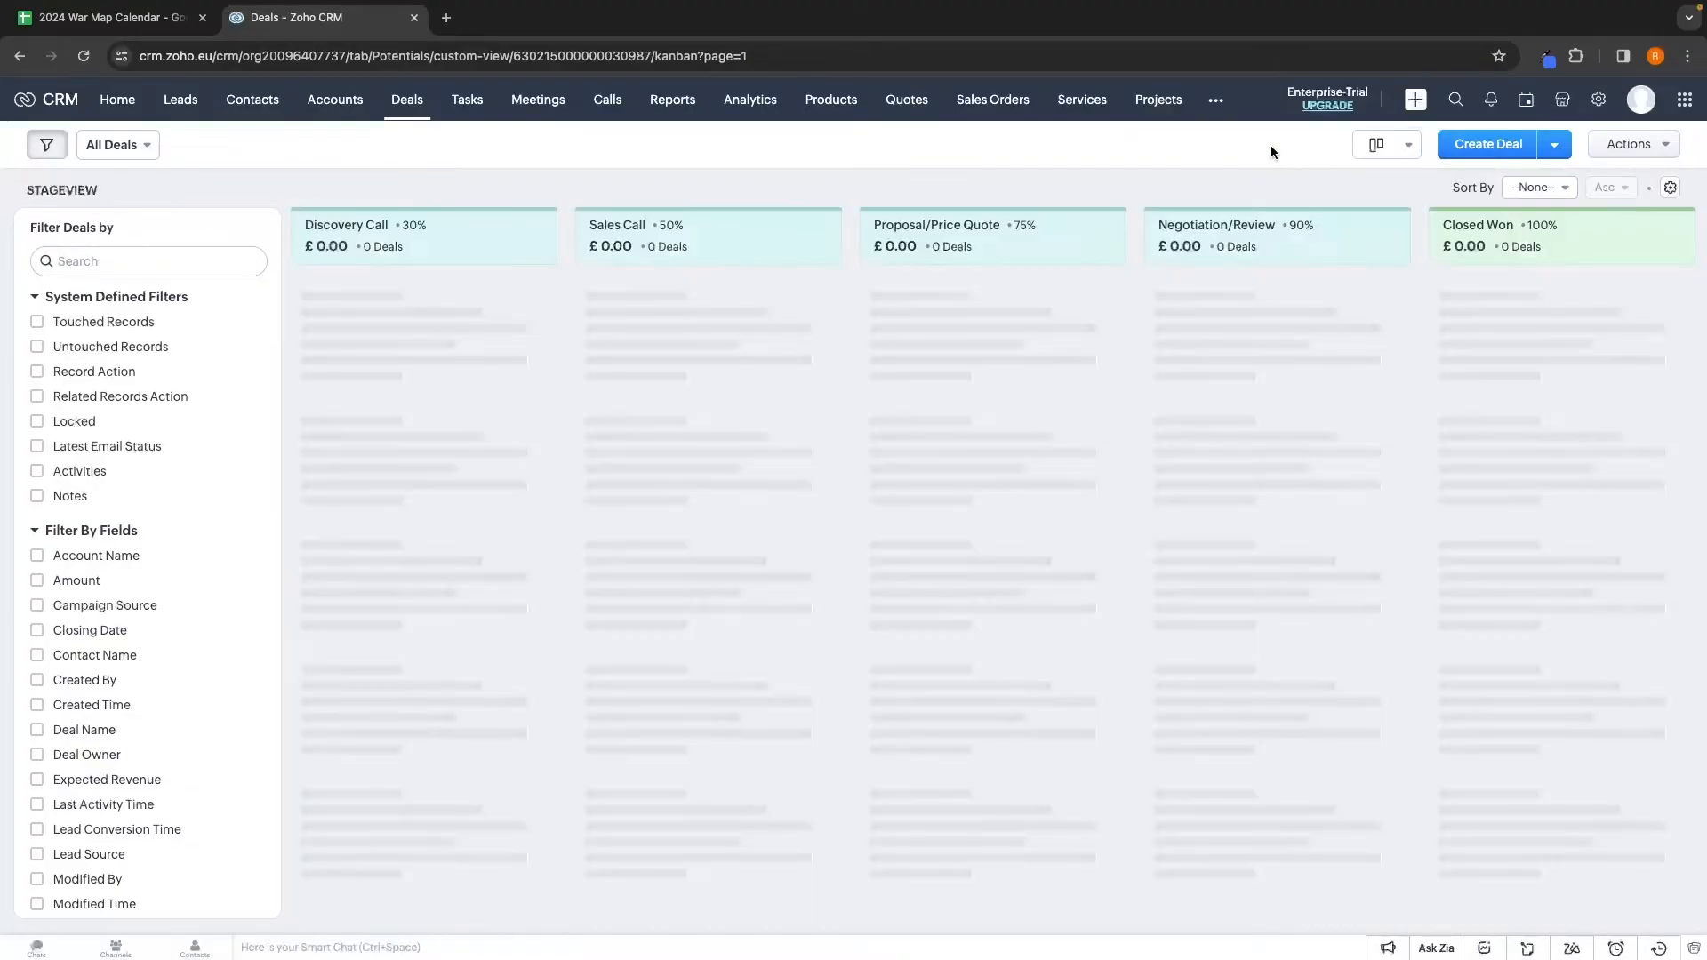
Open the Printing Dimensions deal record and review its details
click(955, 290)
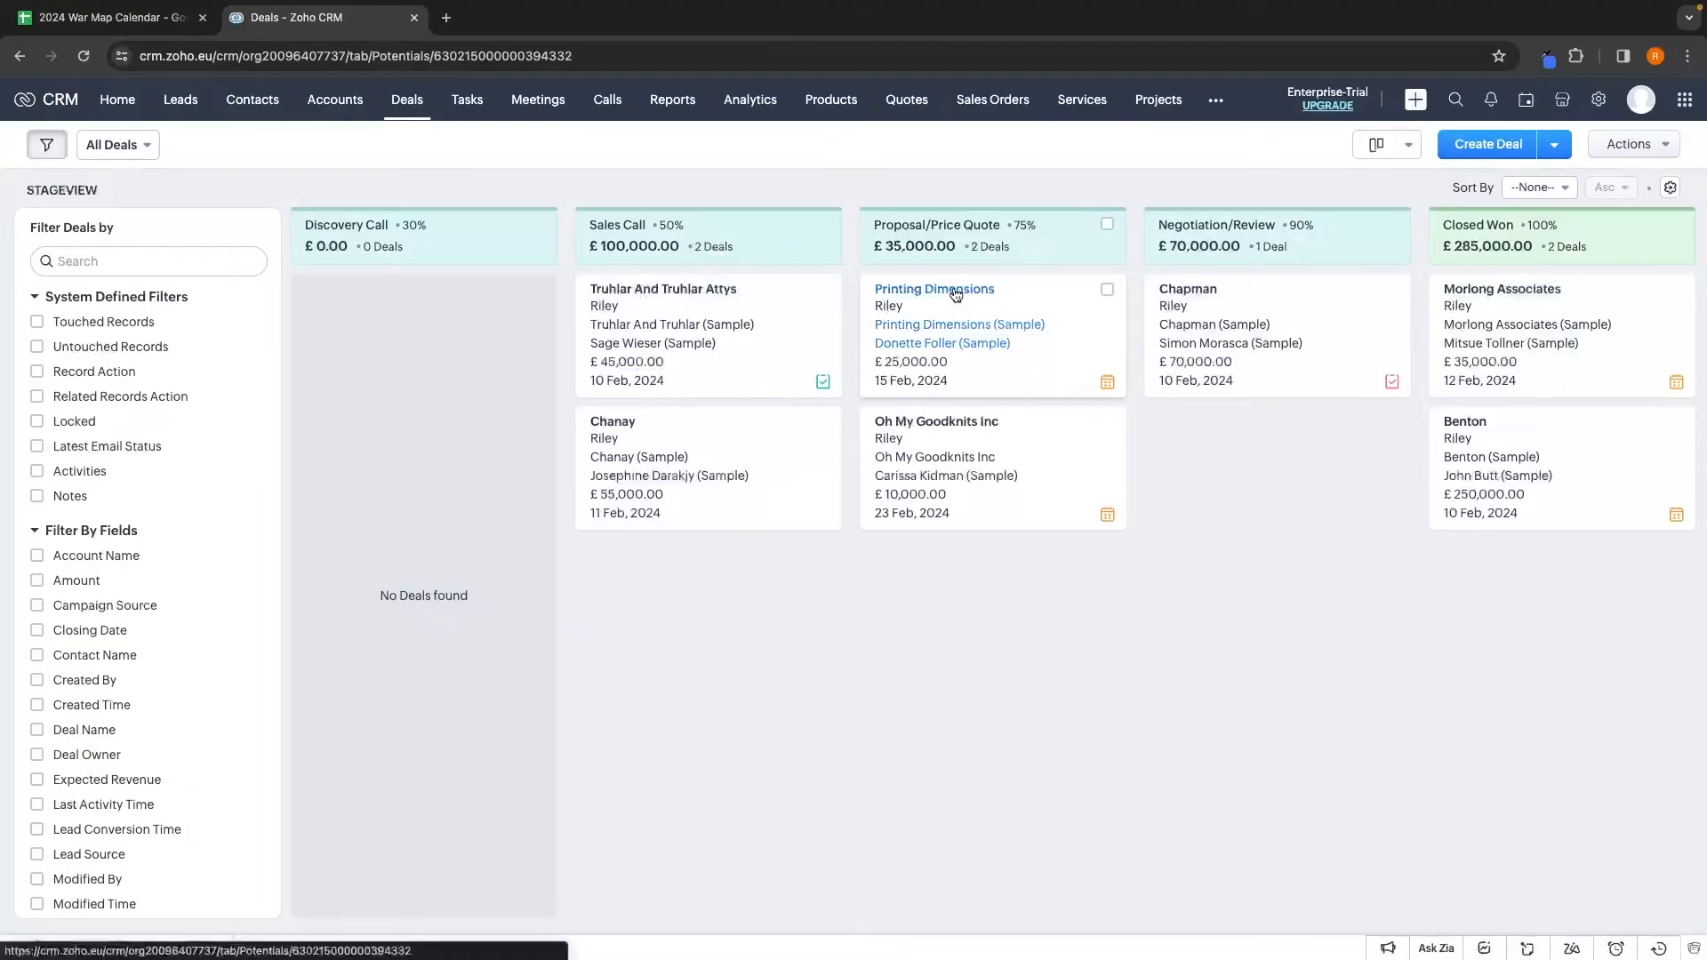
scroll(920, 383, down, 1)
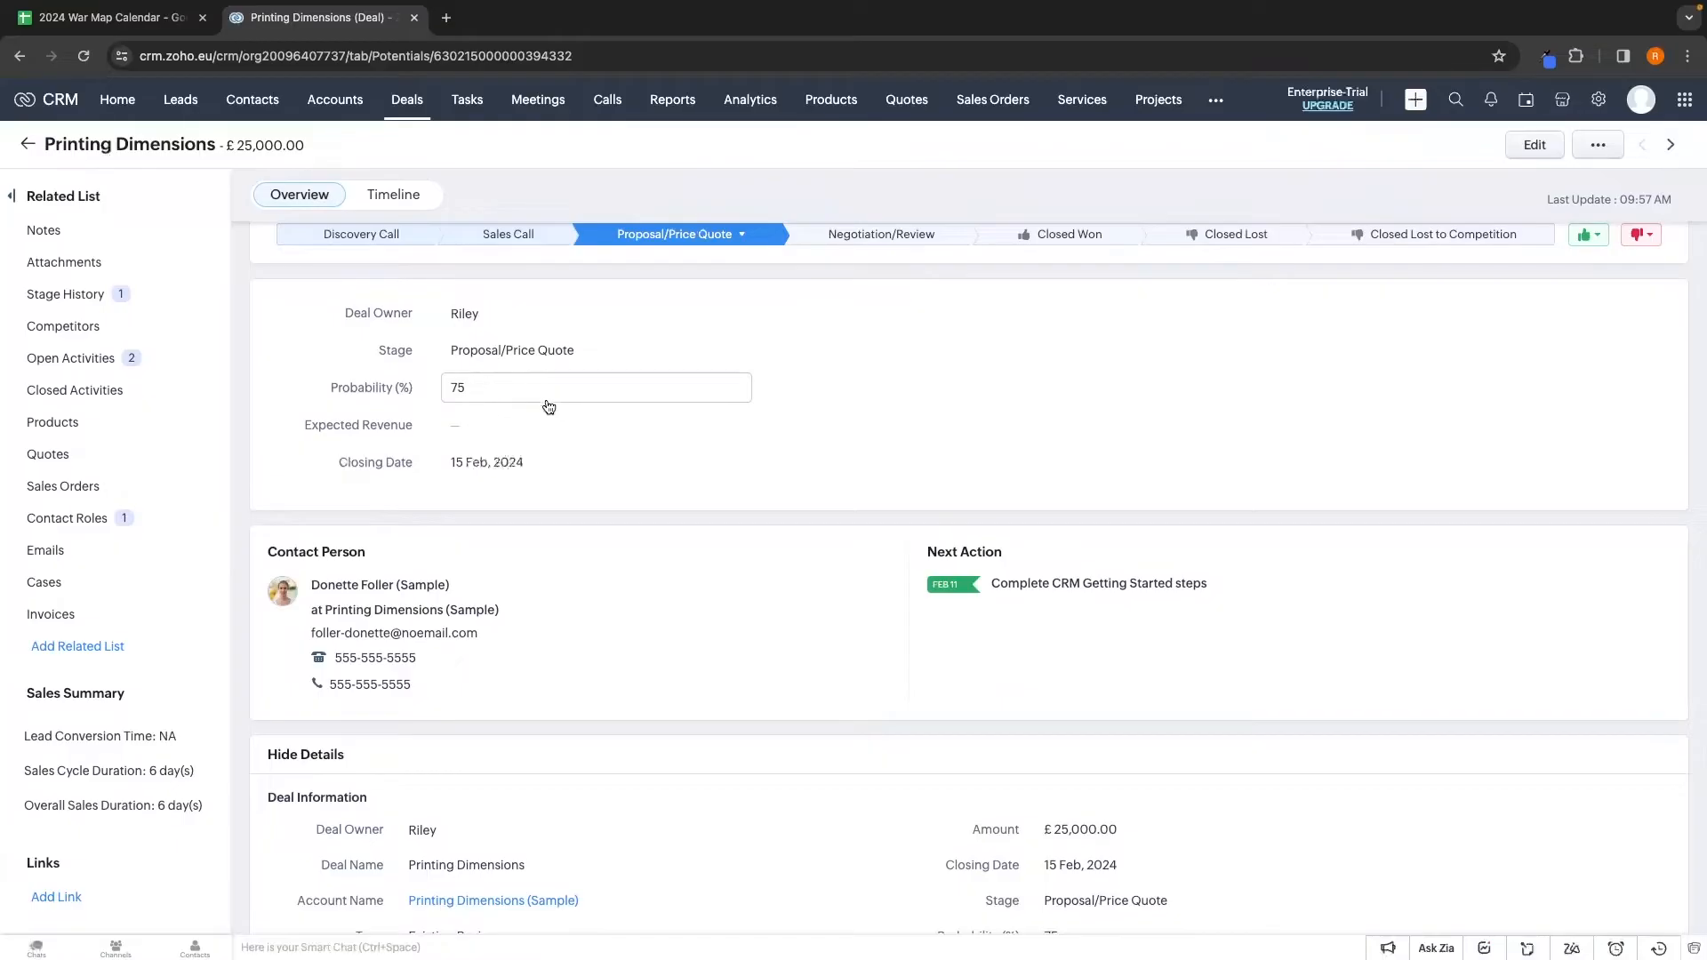
scroll(543, 405, down, 2)
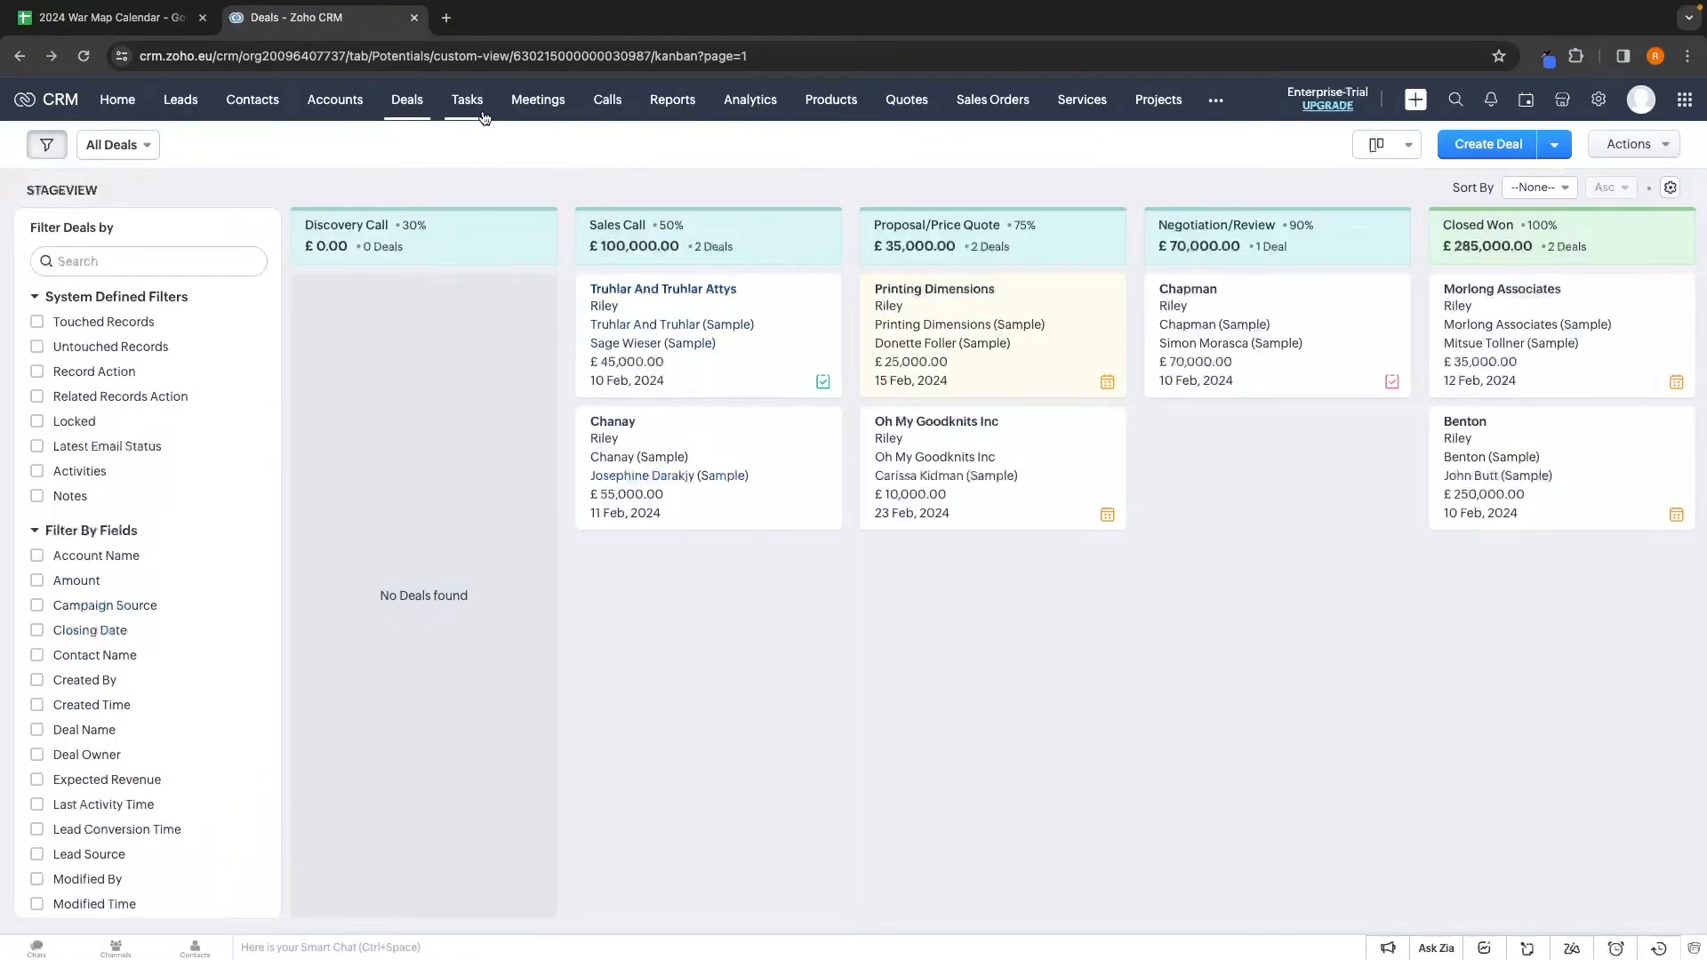
click(483, 119)
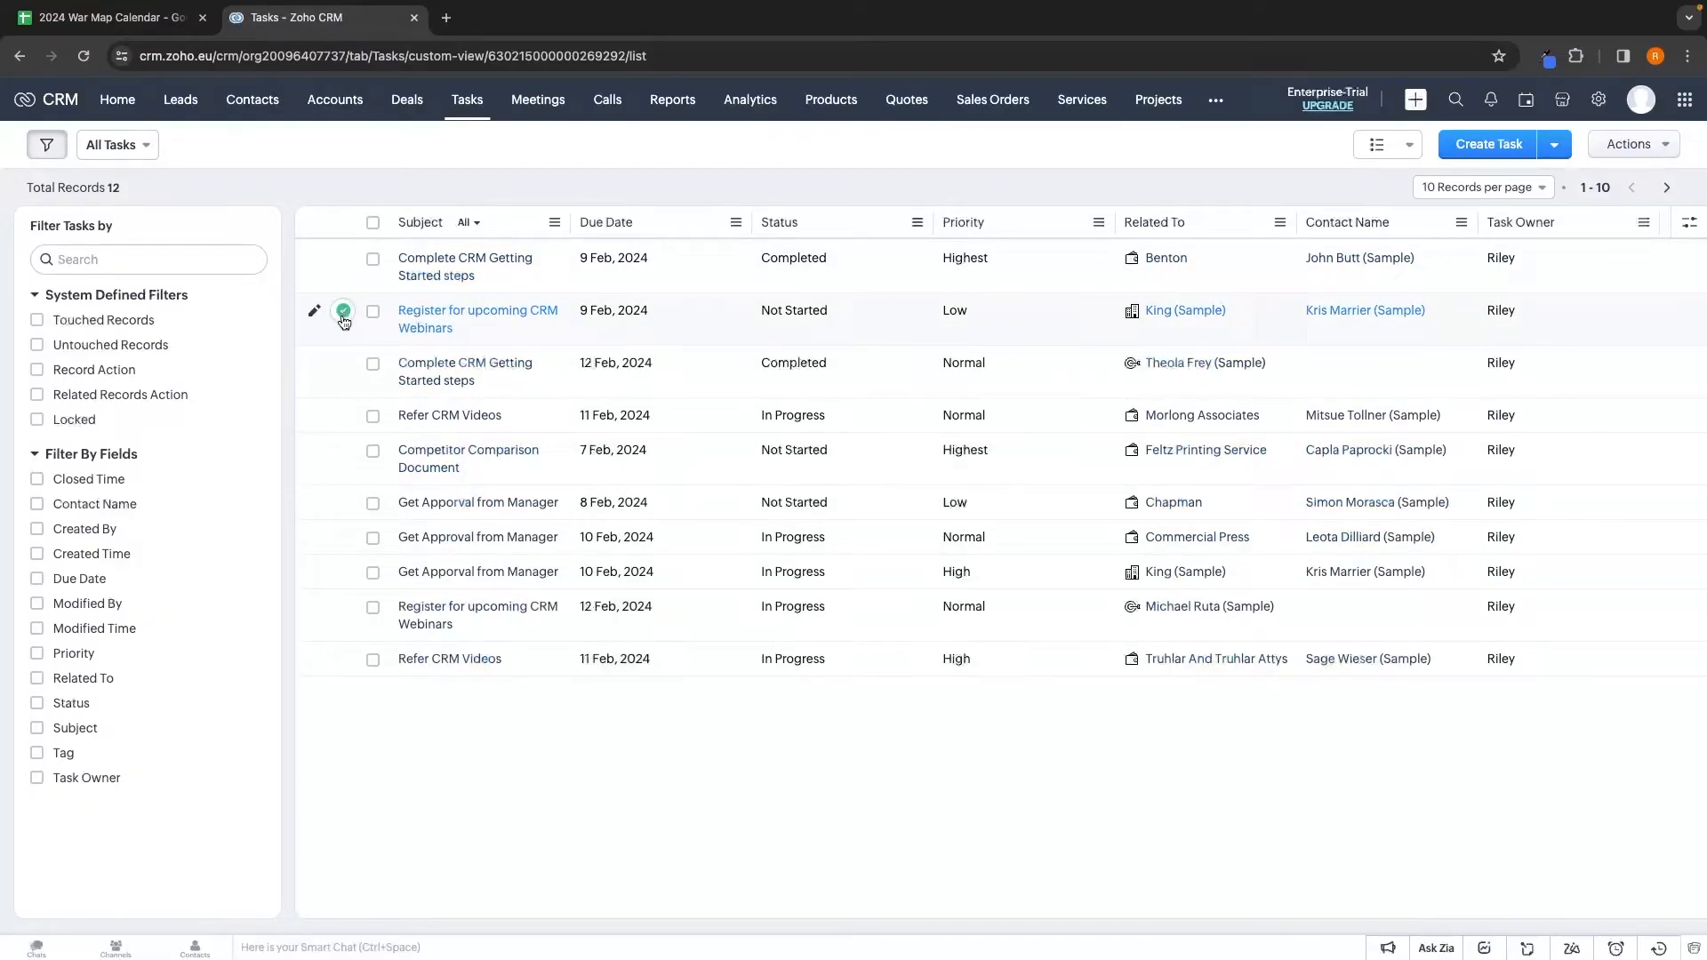
Mark 'Register for upcoming CRM Webinars' completed, turning off the confirmation prompt for the future
click(344, 311)
click(815, 202)
click(1499, 150)
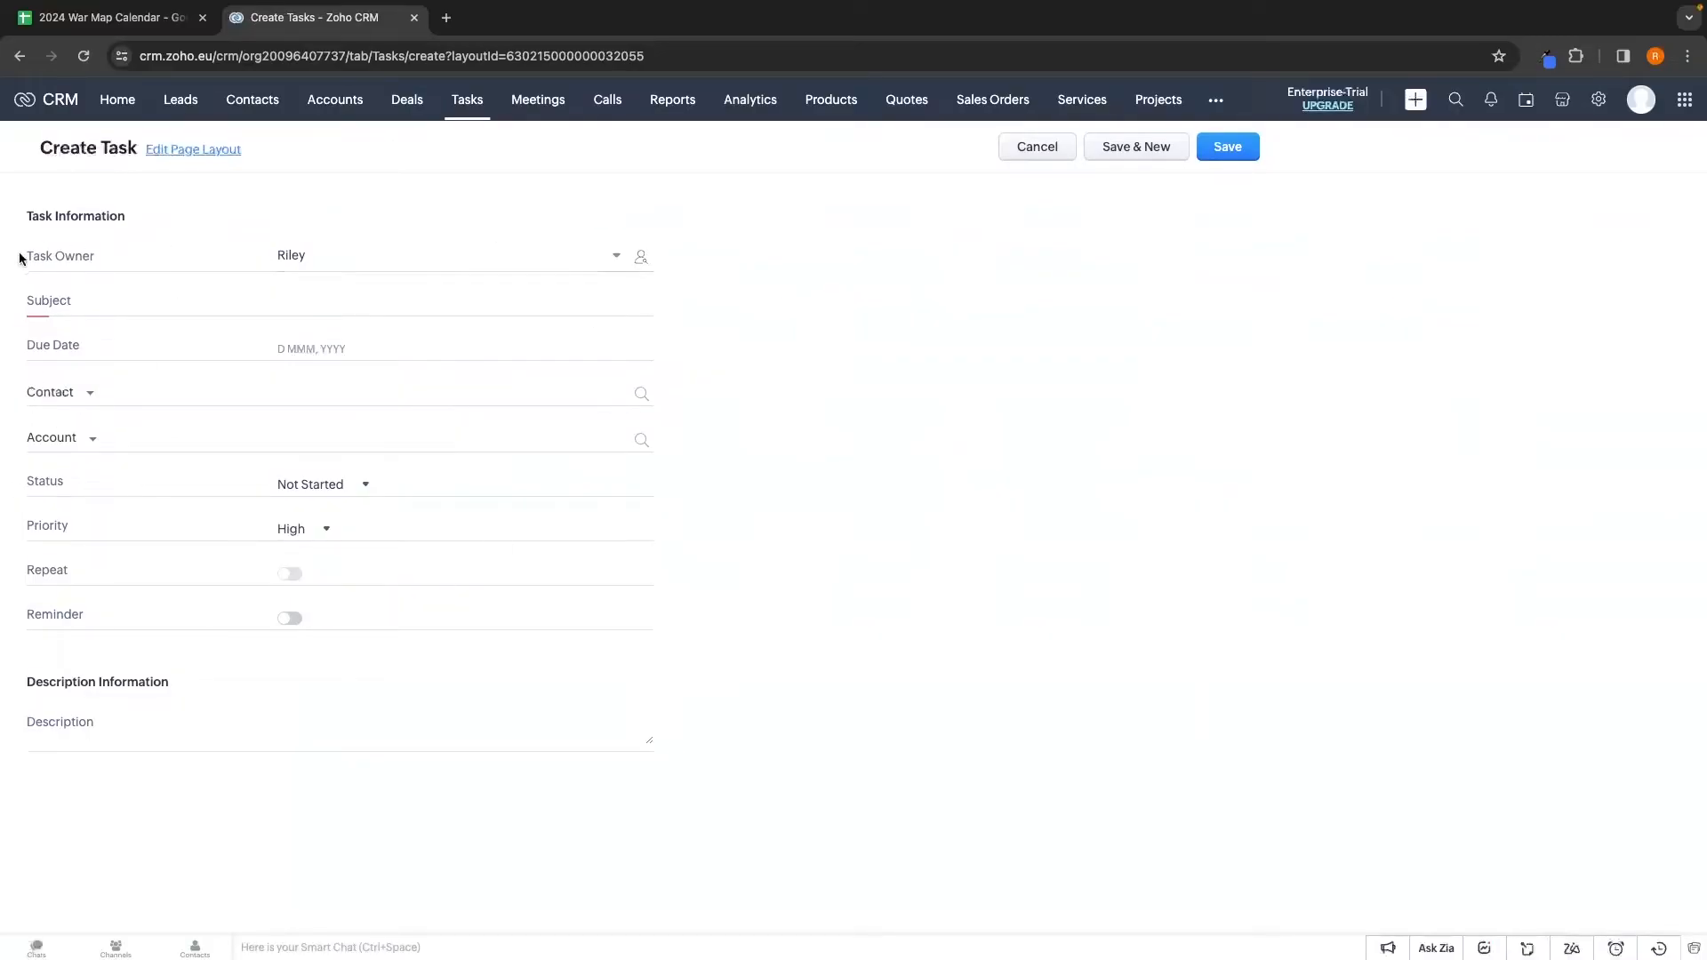
Start the new task with subject Email and a due date of 10 Feb 2024
click(120, 251)
click(347, 259)
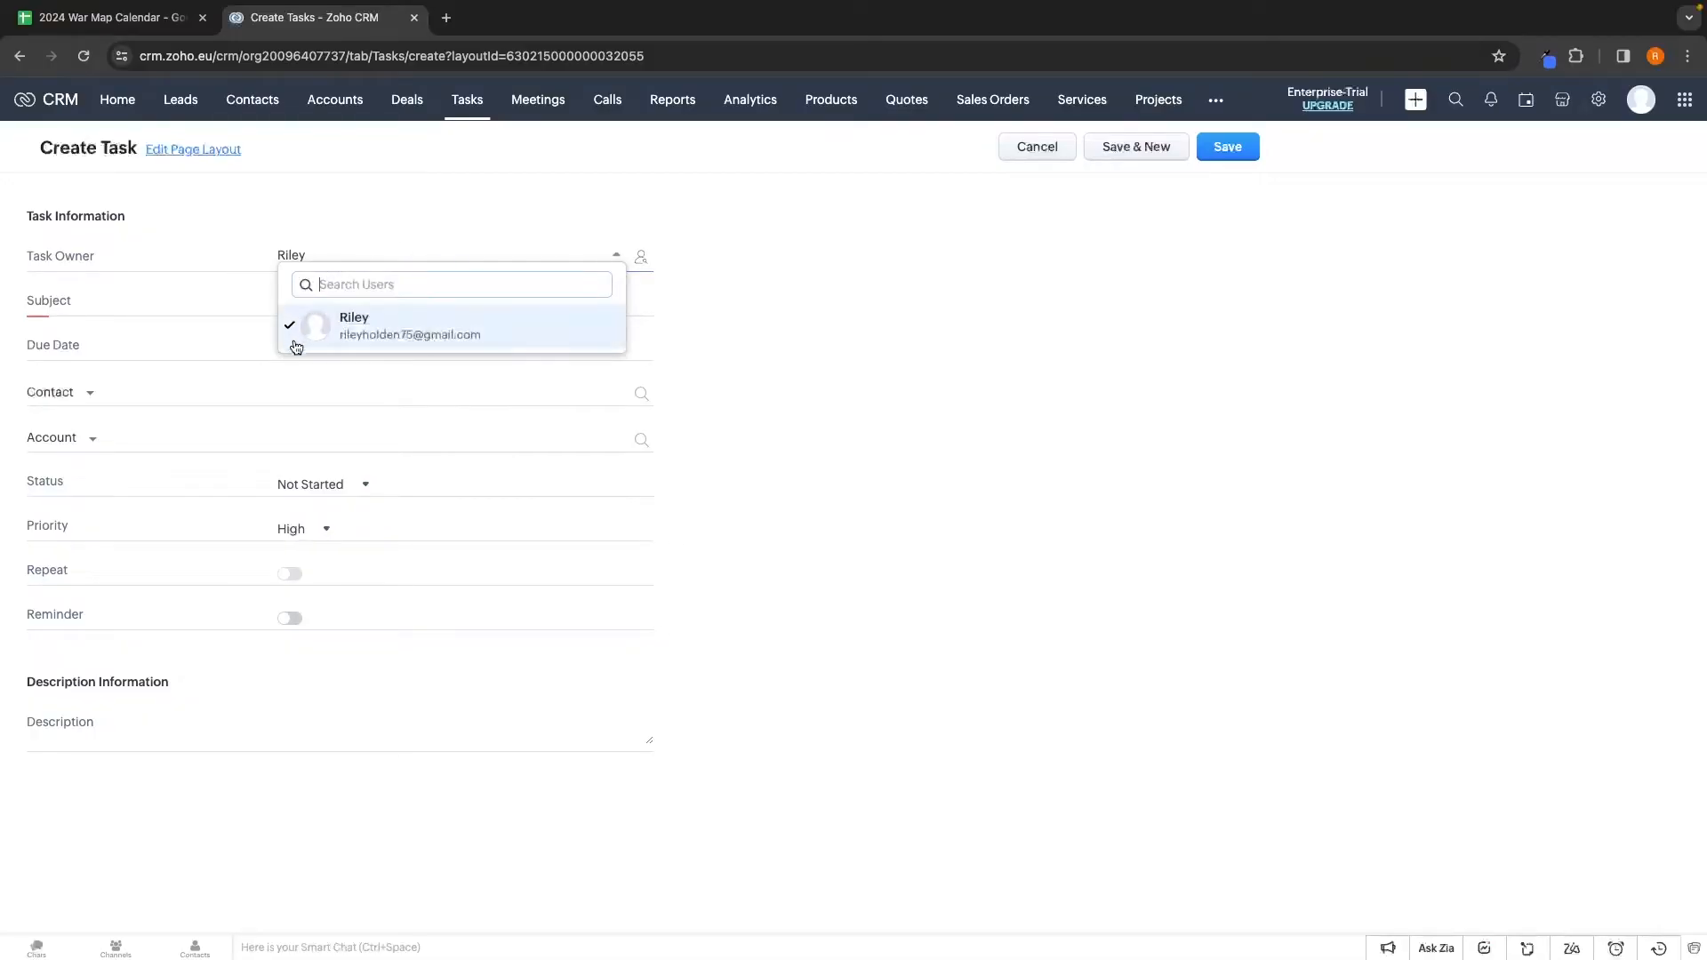
click(770, 346)
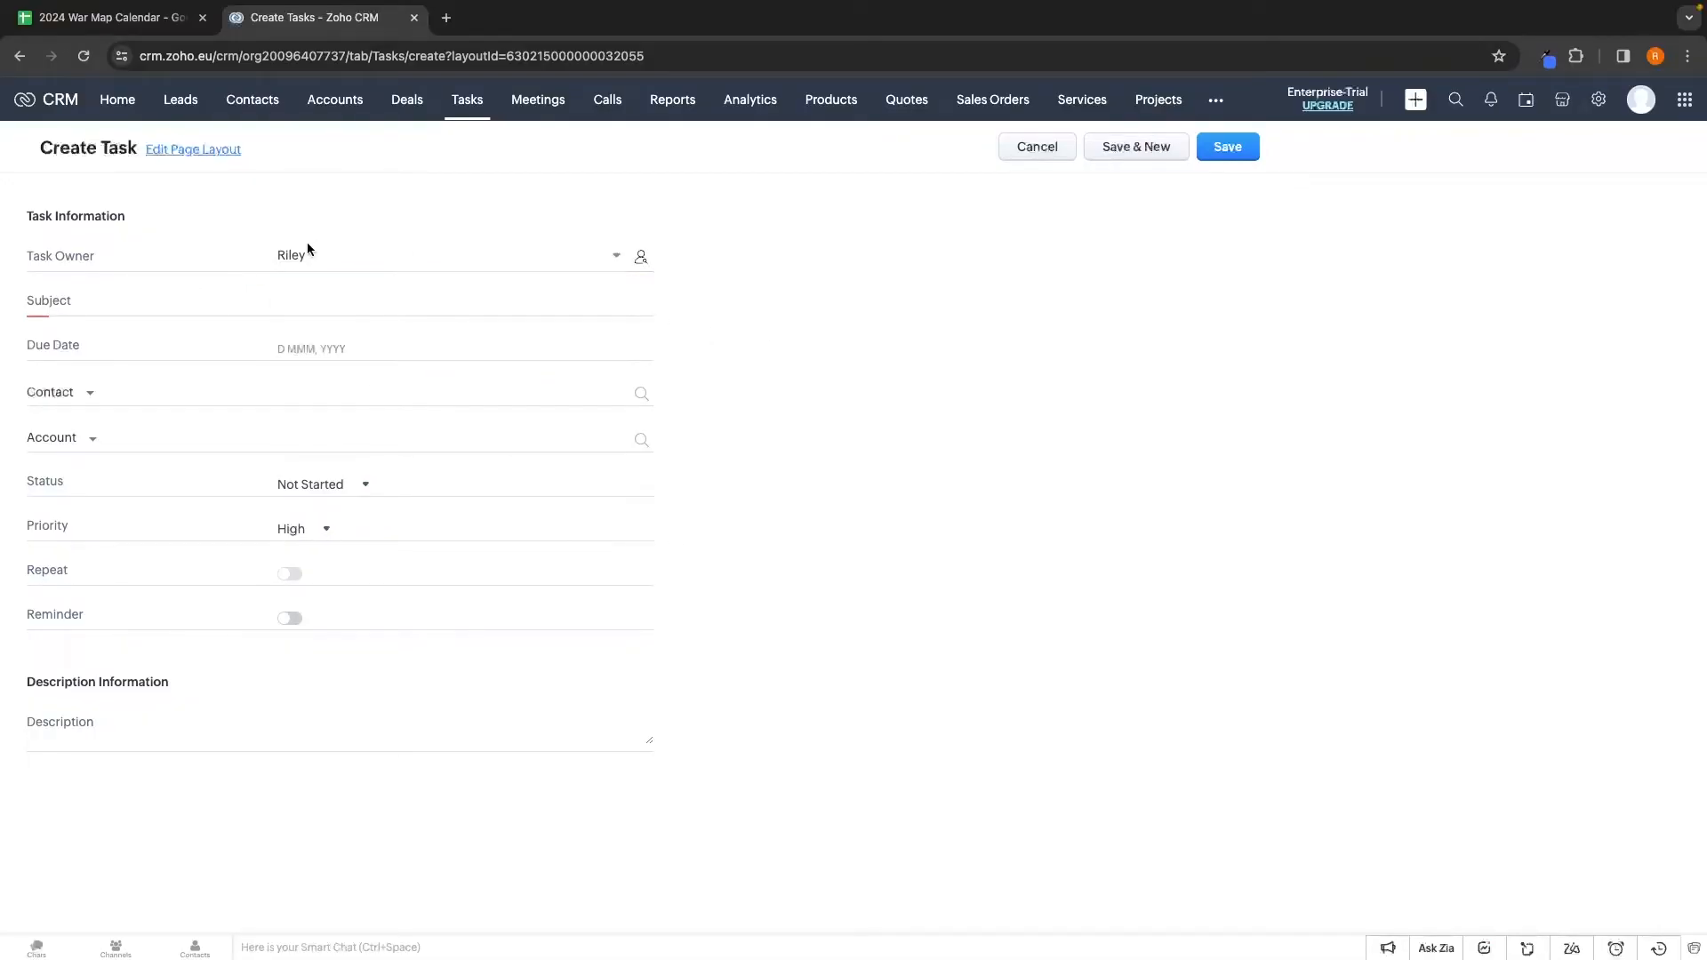
click(309, 305)
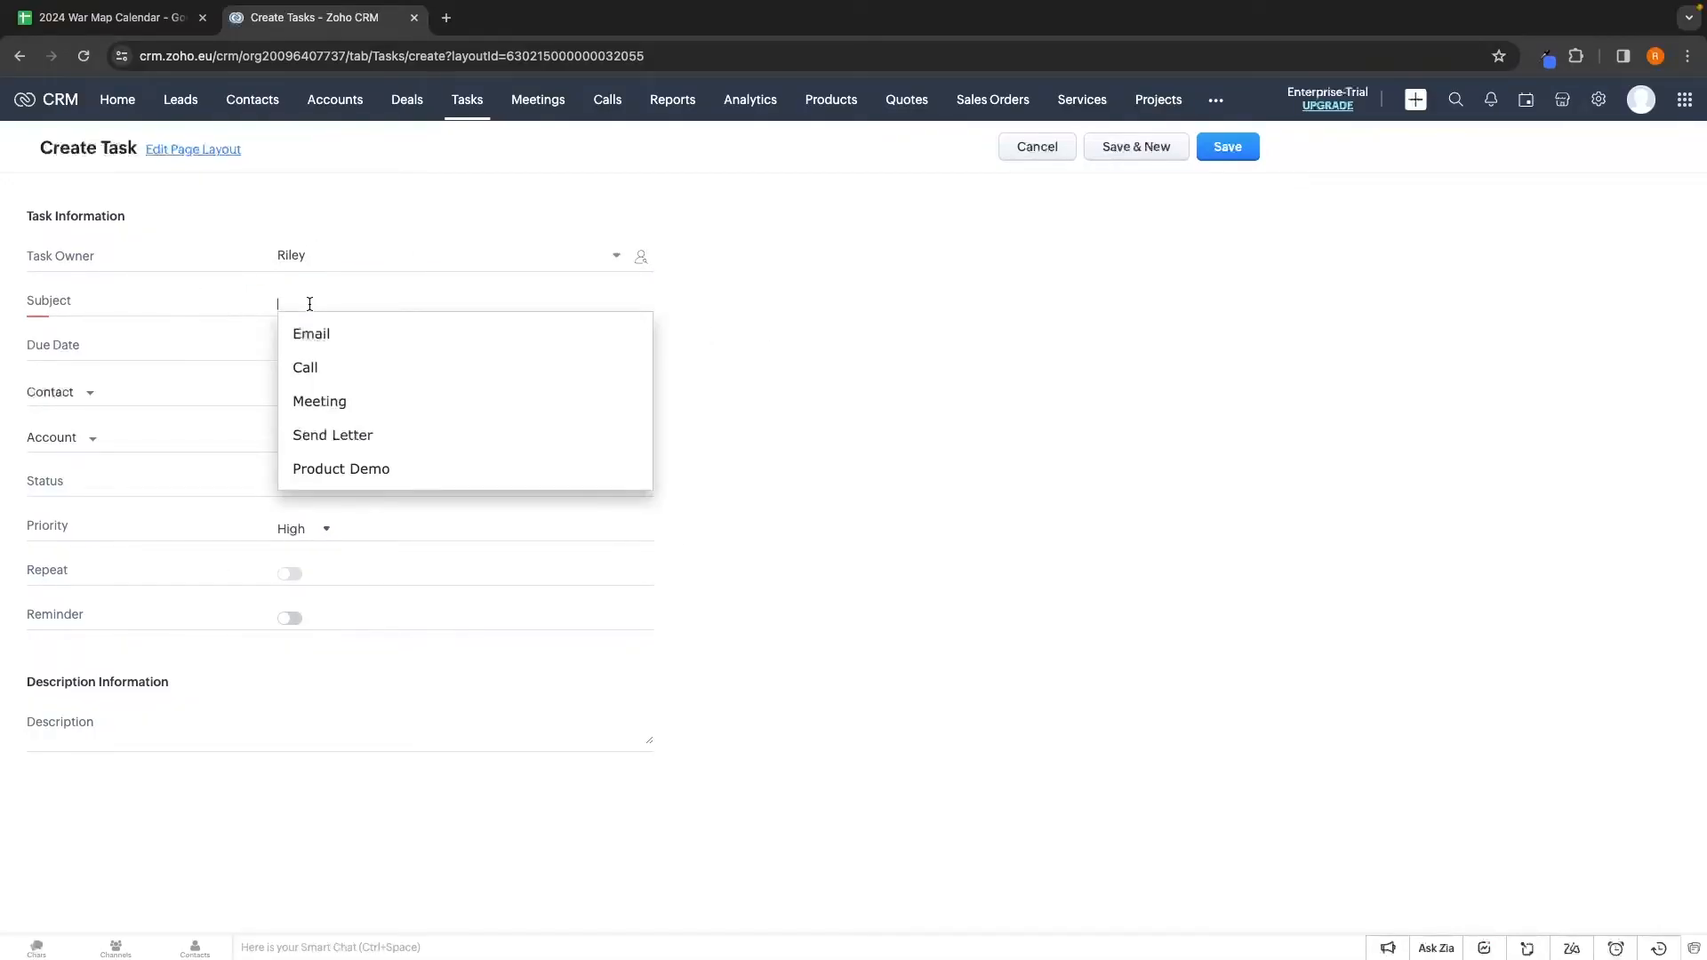
click(338, 341)
click(332, 345)
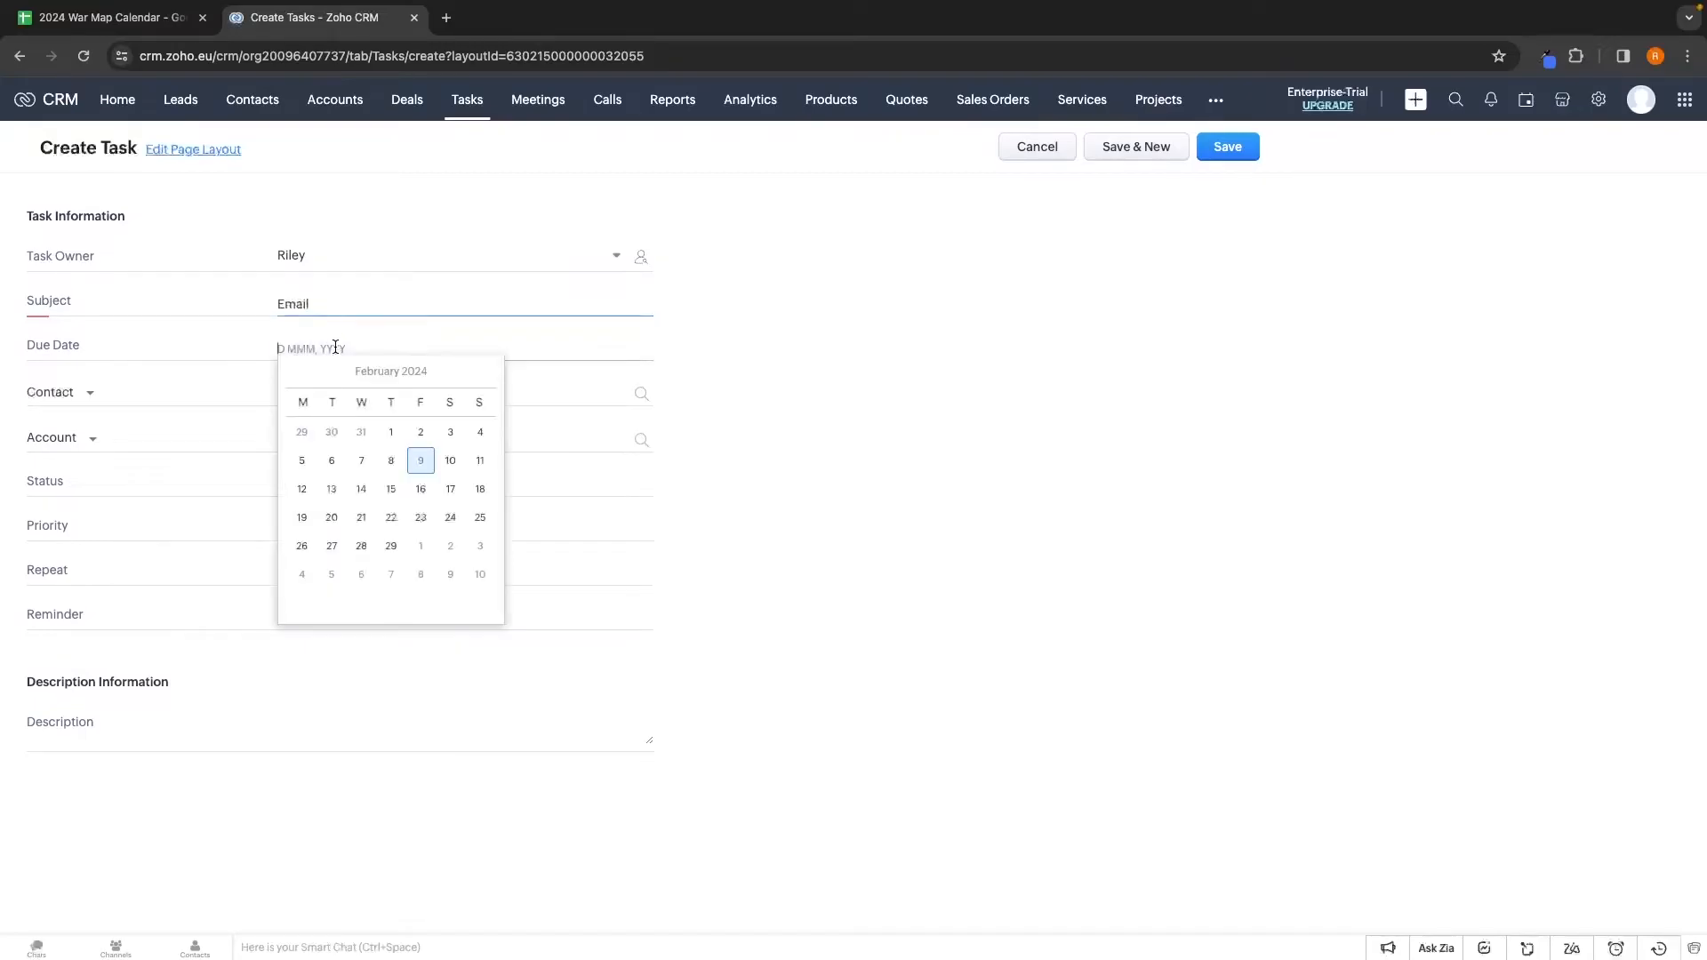
click(455, 461)
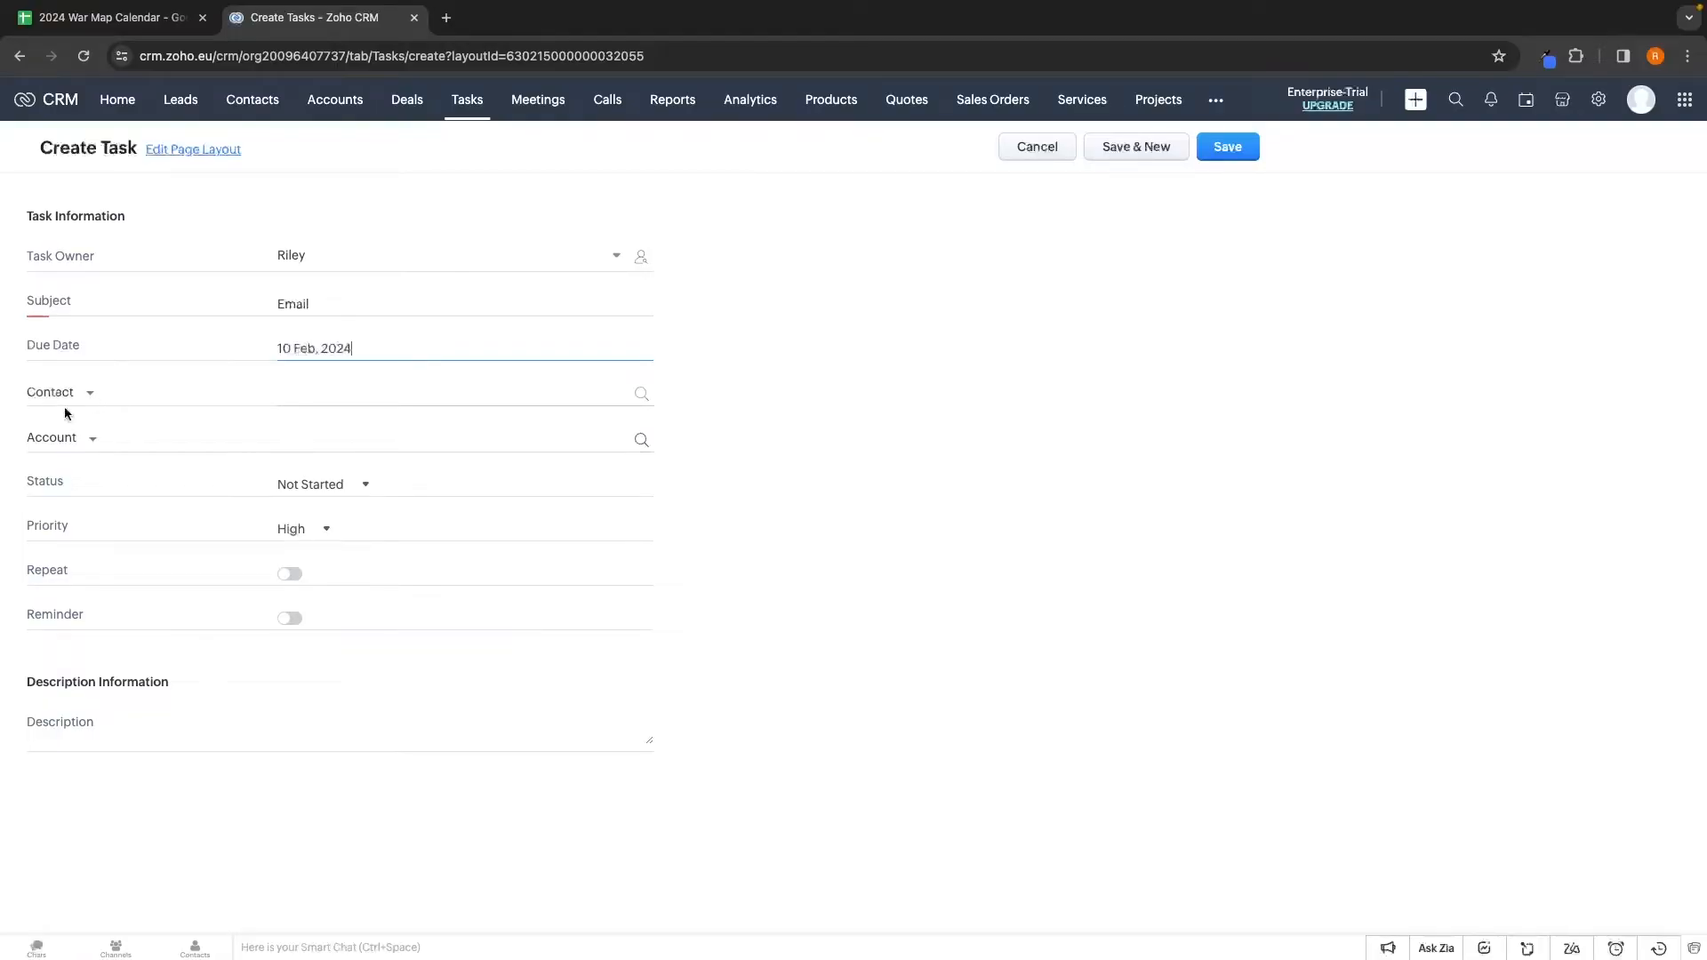
Link the task to the Chapman account's contact, with status In Progress and High priority
click(349, 391)
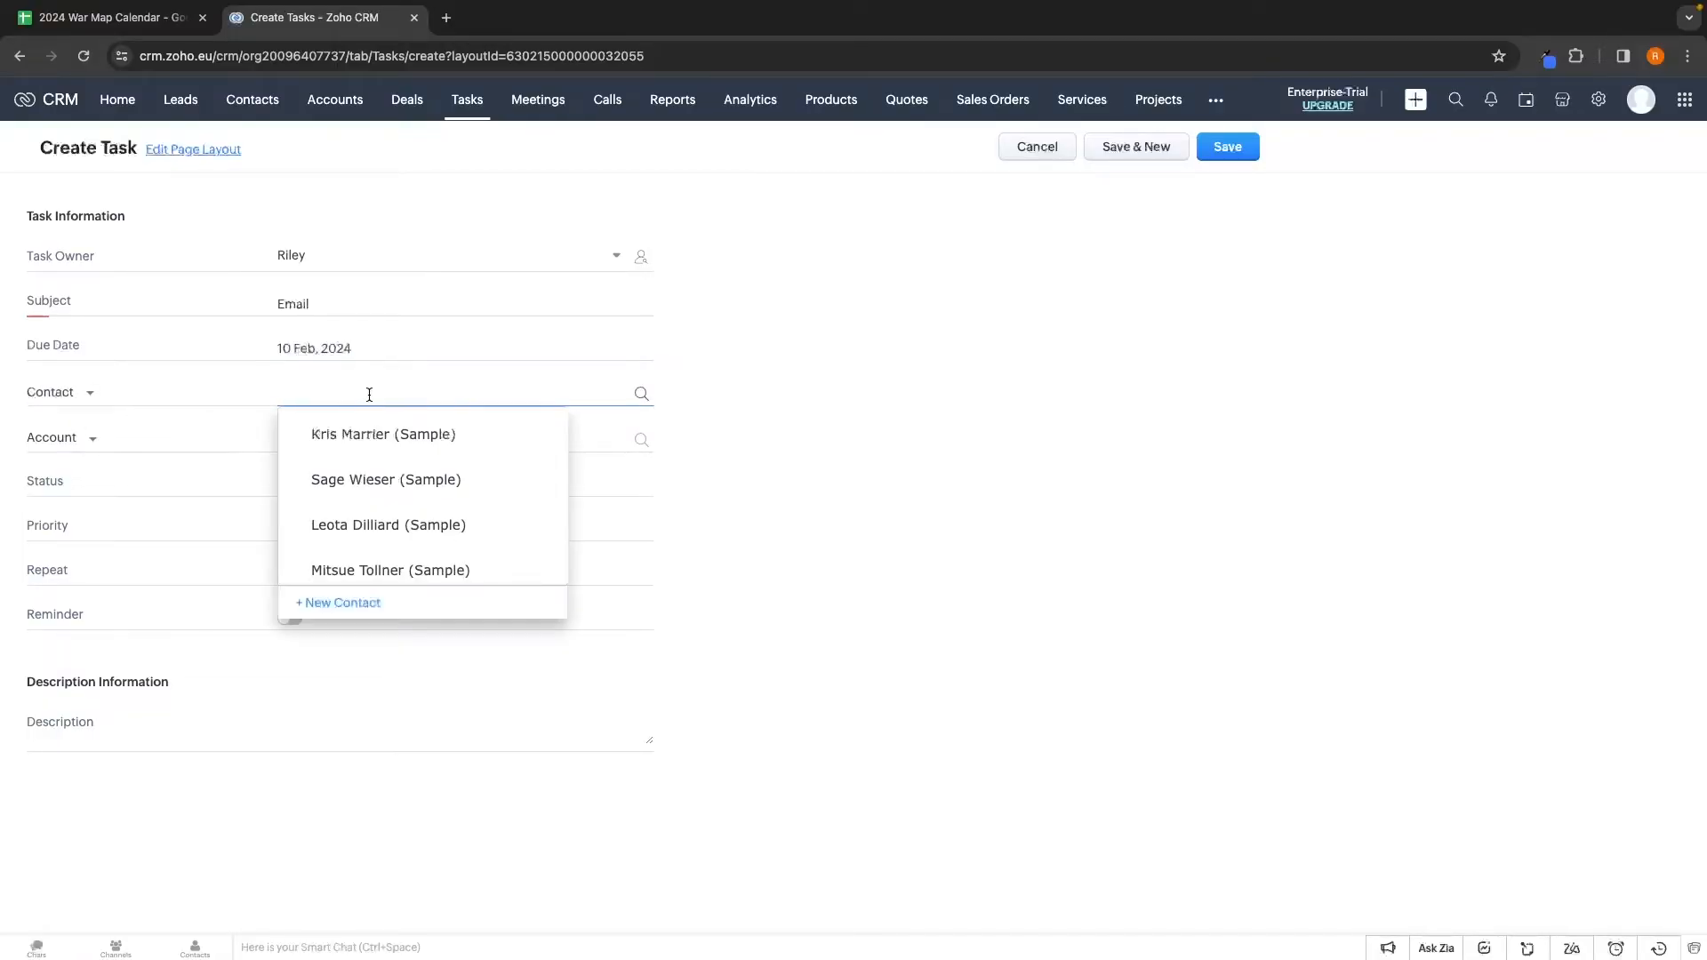
scroll(385, 488, down, 2)
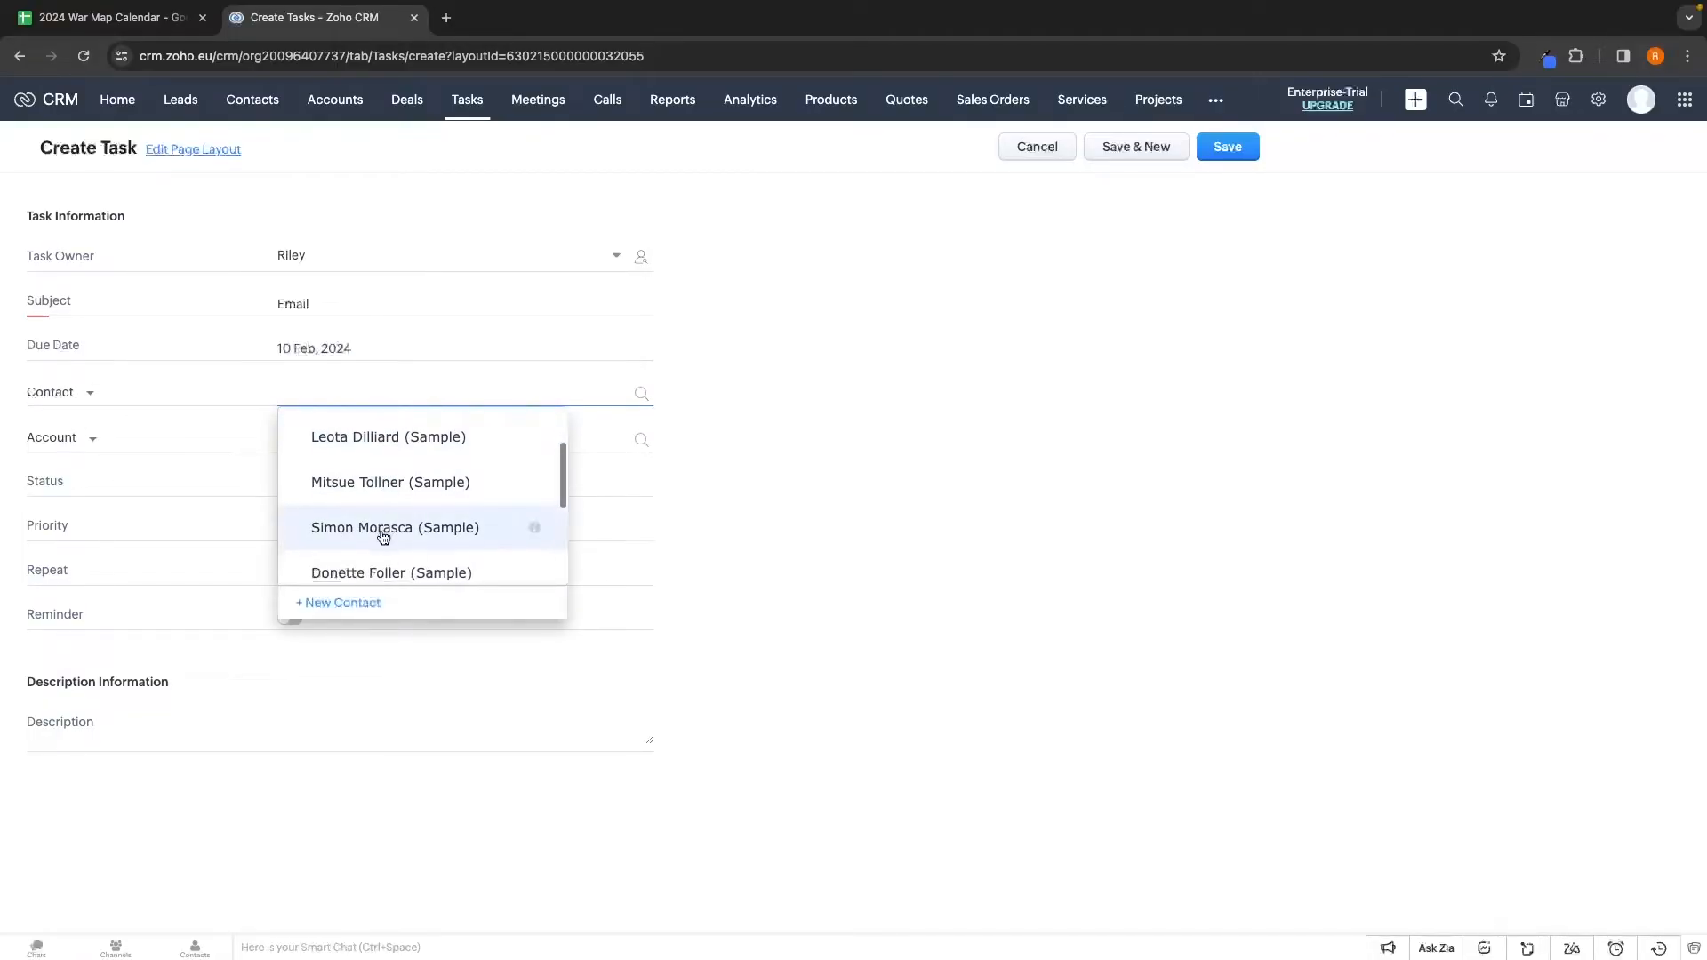
click(383, 531)
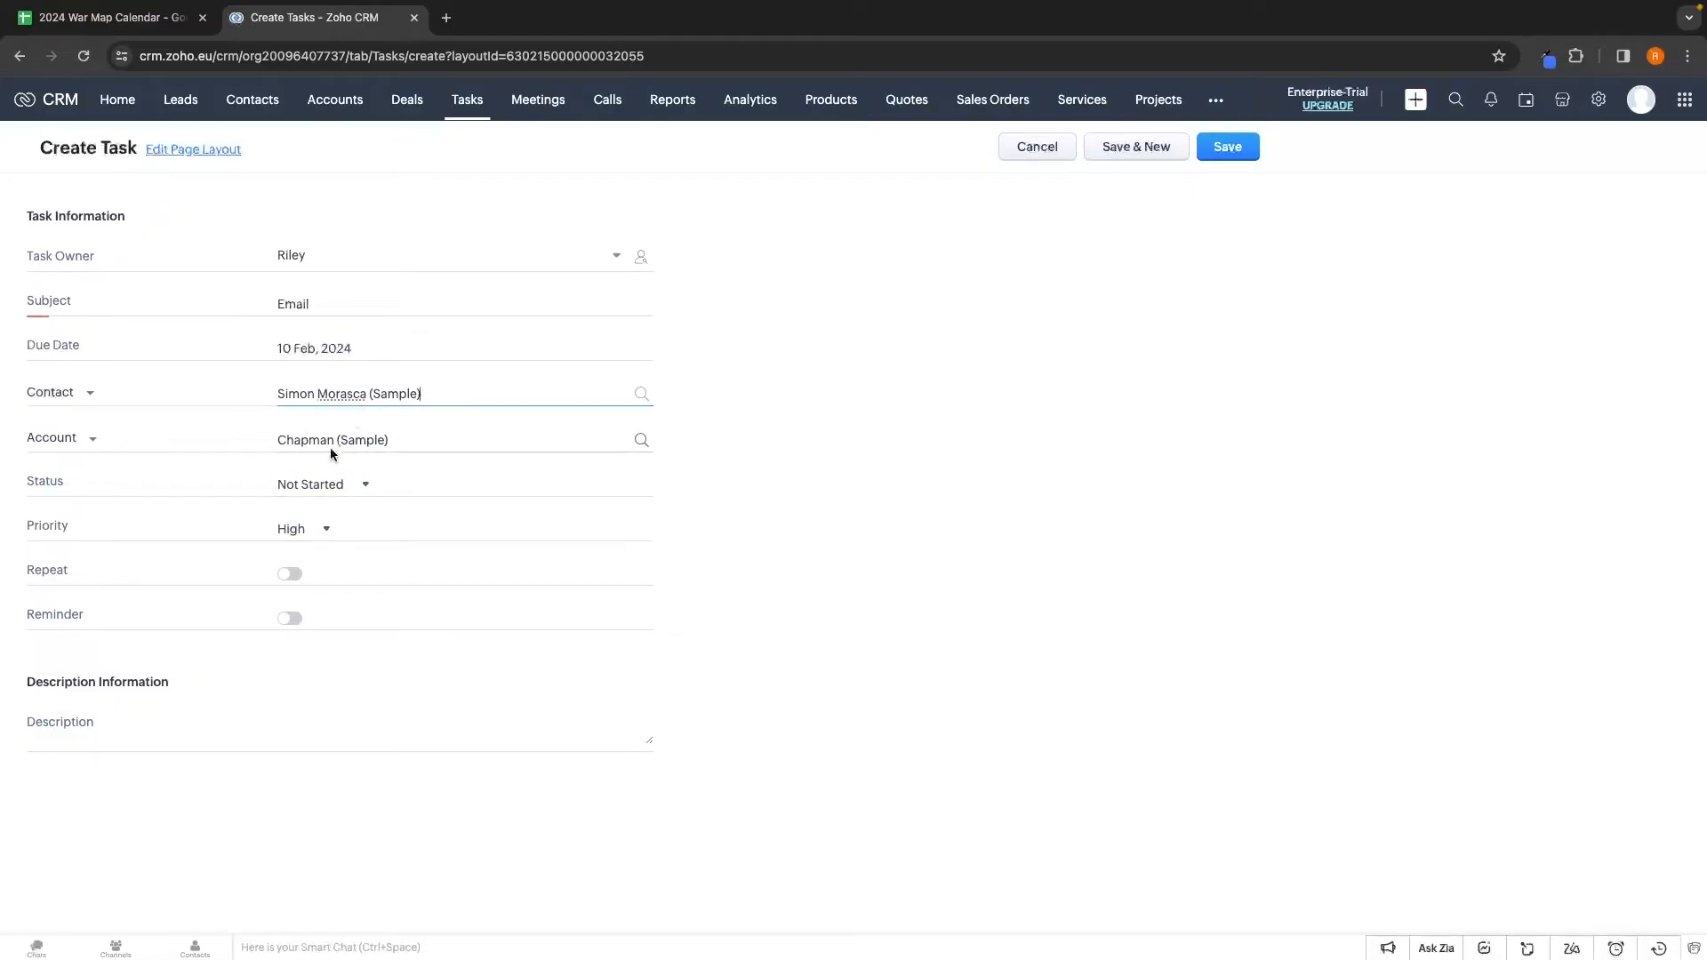
click(342, 485)
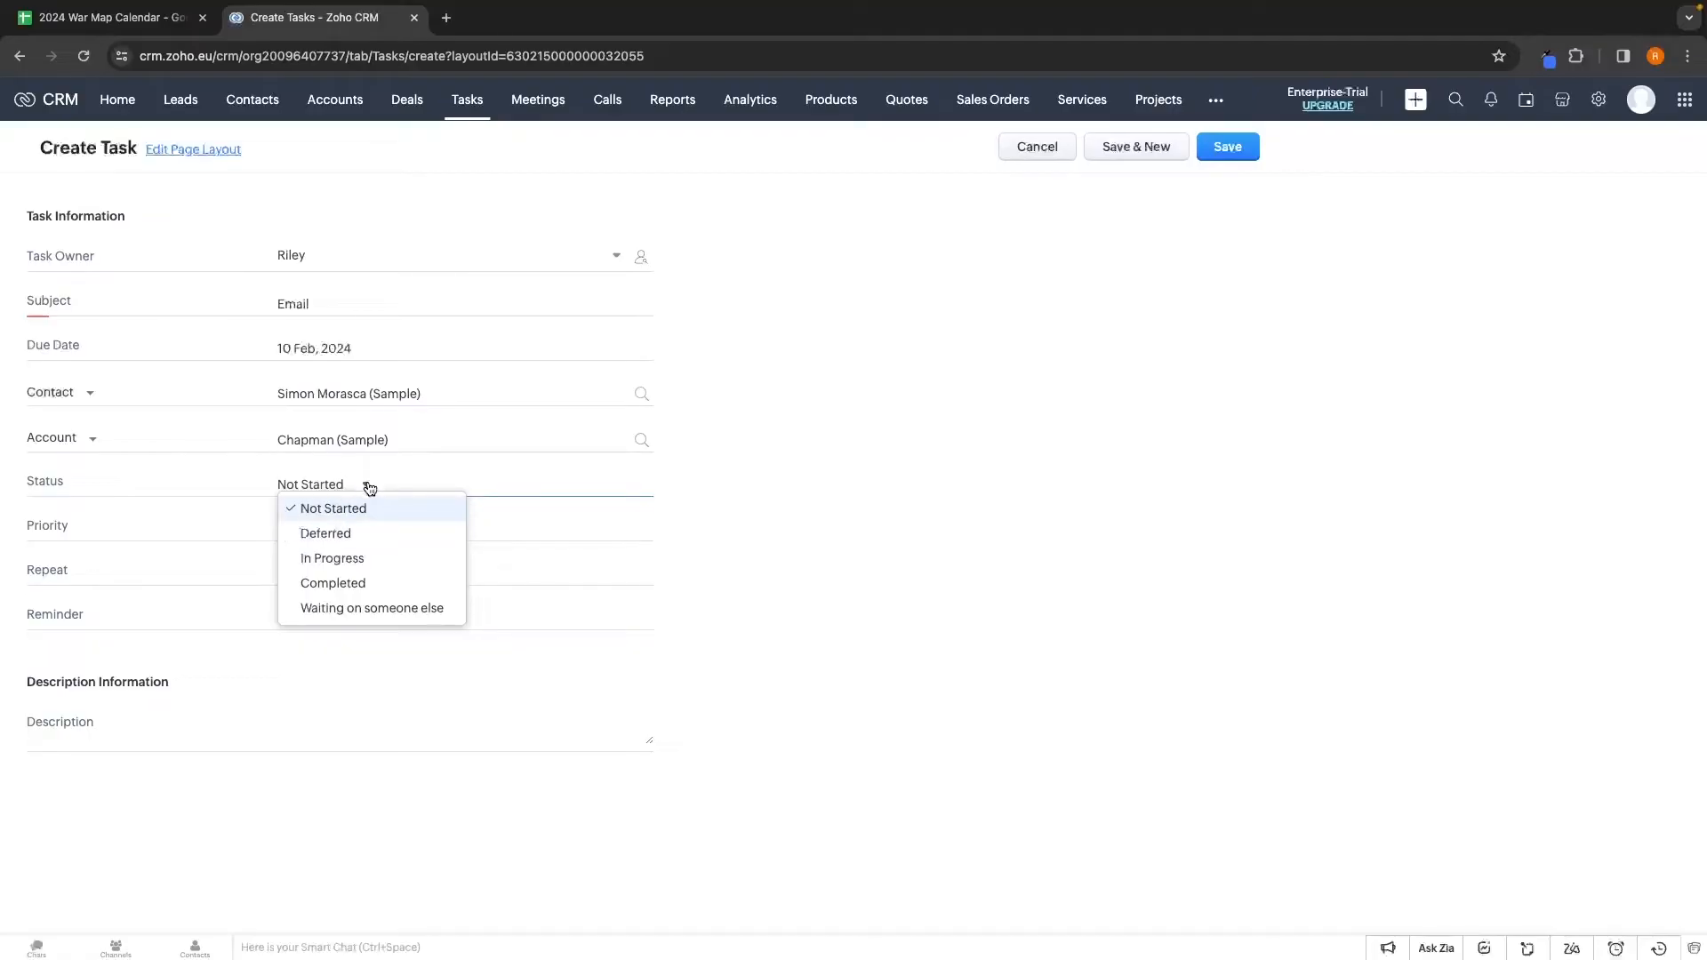
click(331, 558)
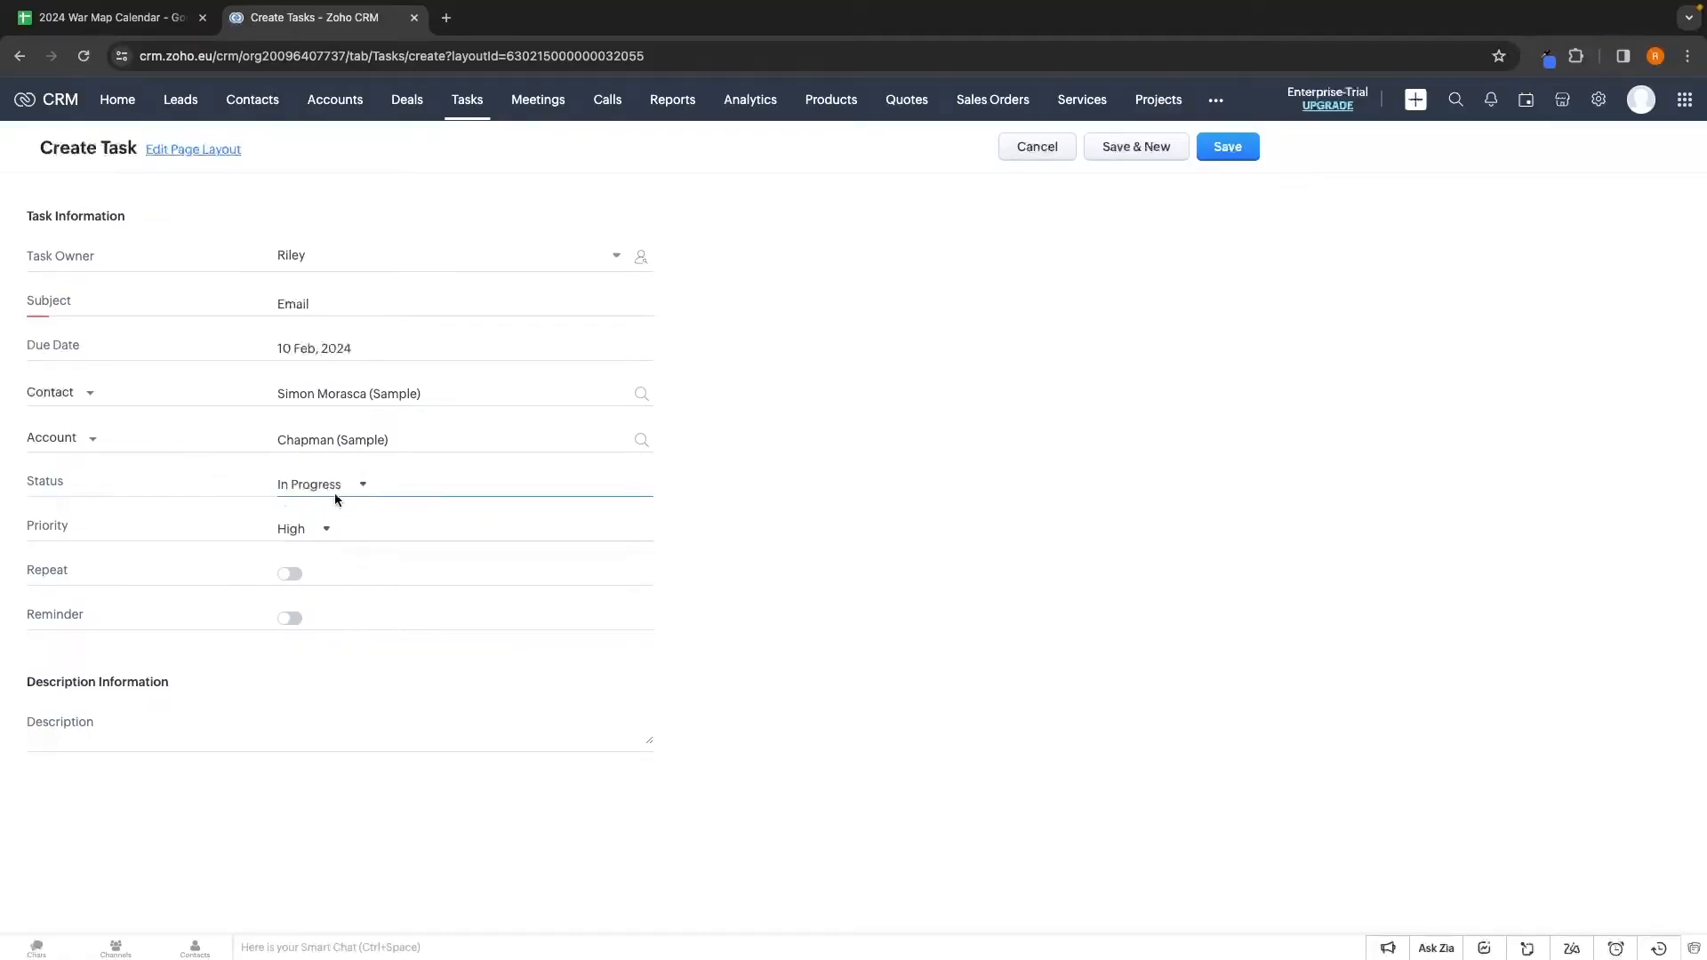
click(294, 532)
click(536, 555)
Paste in the Ford Focus ST description and save the Email task
click(426, 749)
text(Email Simon about his interest in the Ford Focus ST)
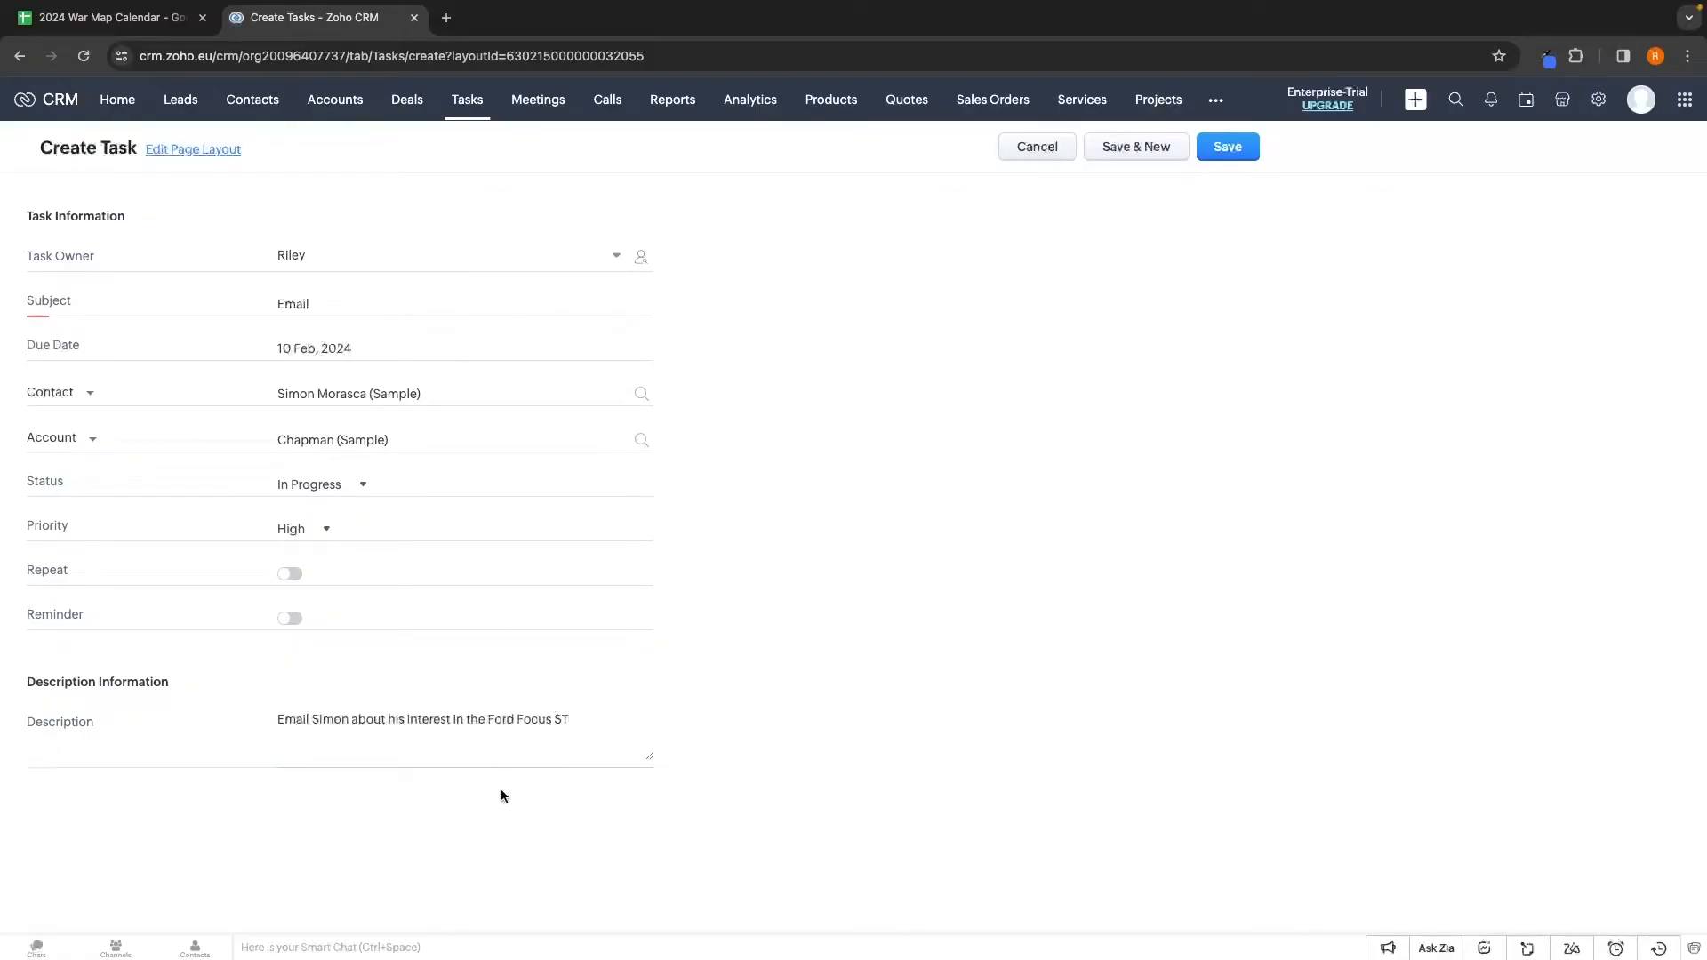
click(1236, 151)
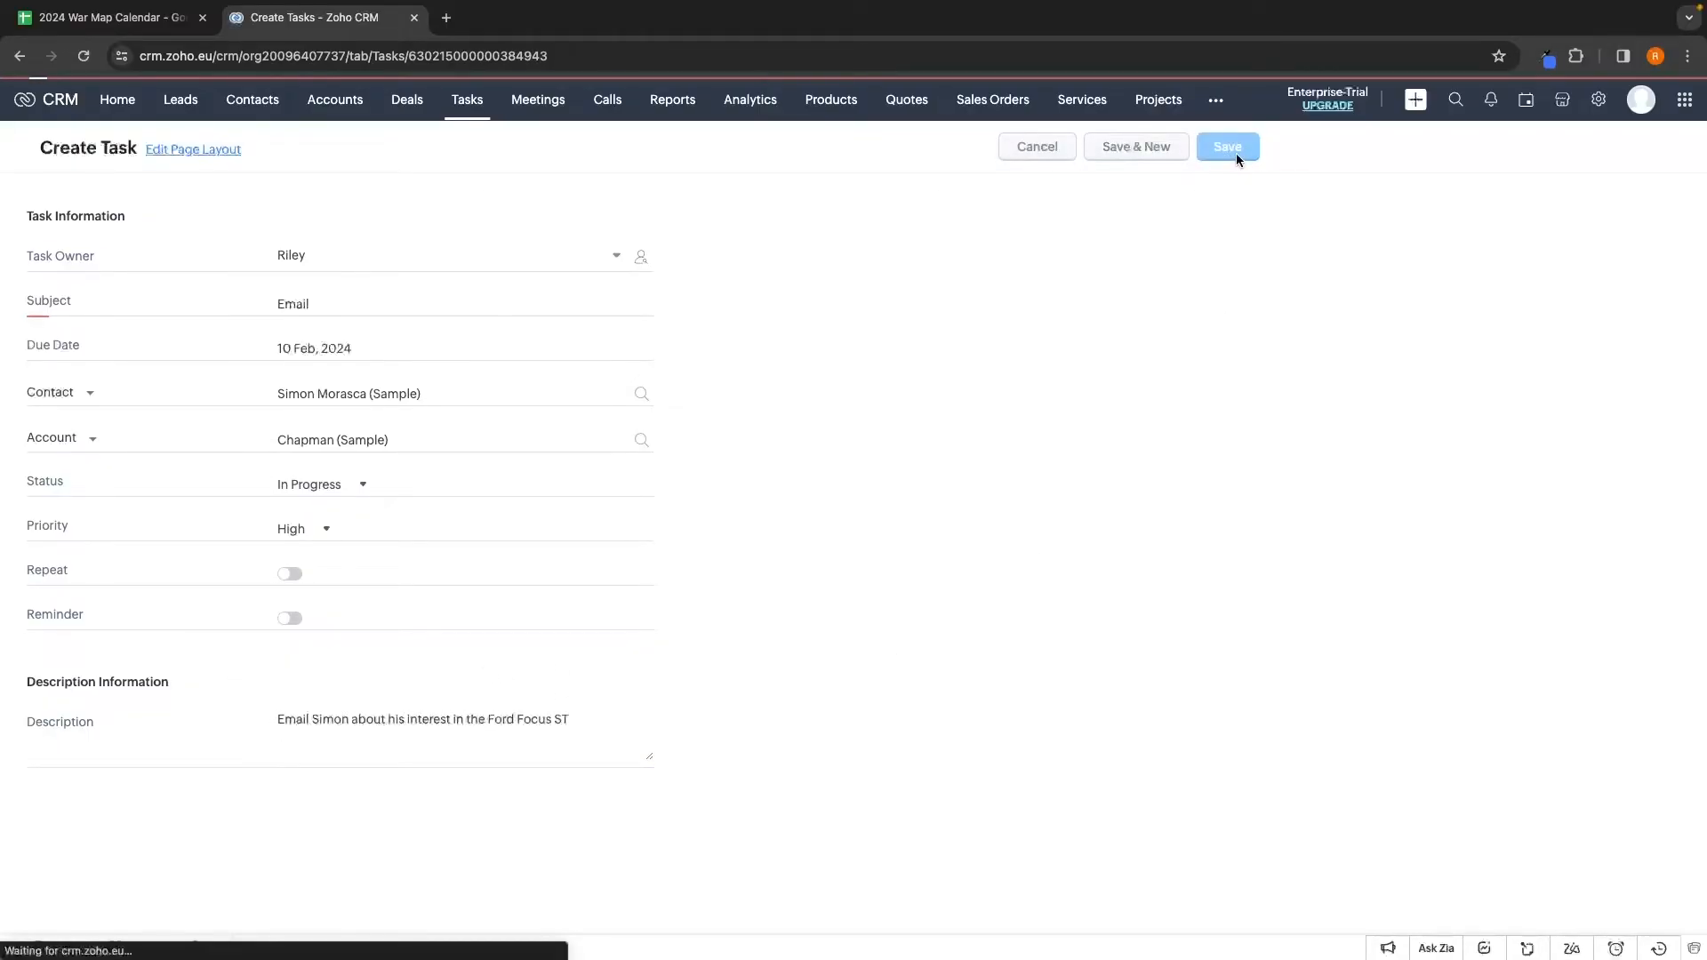
click(33, 156)
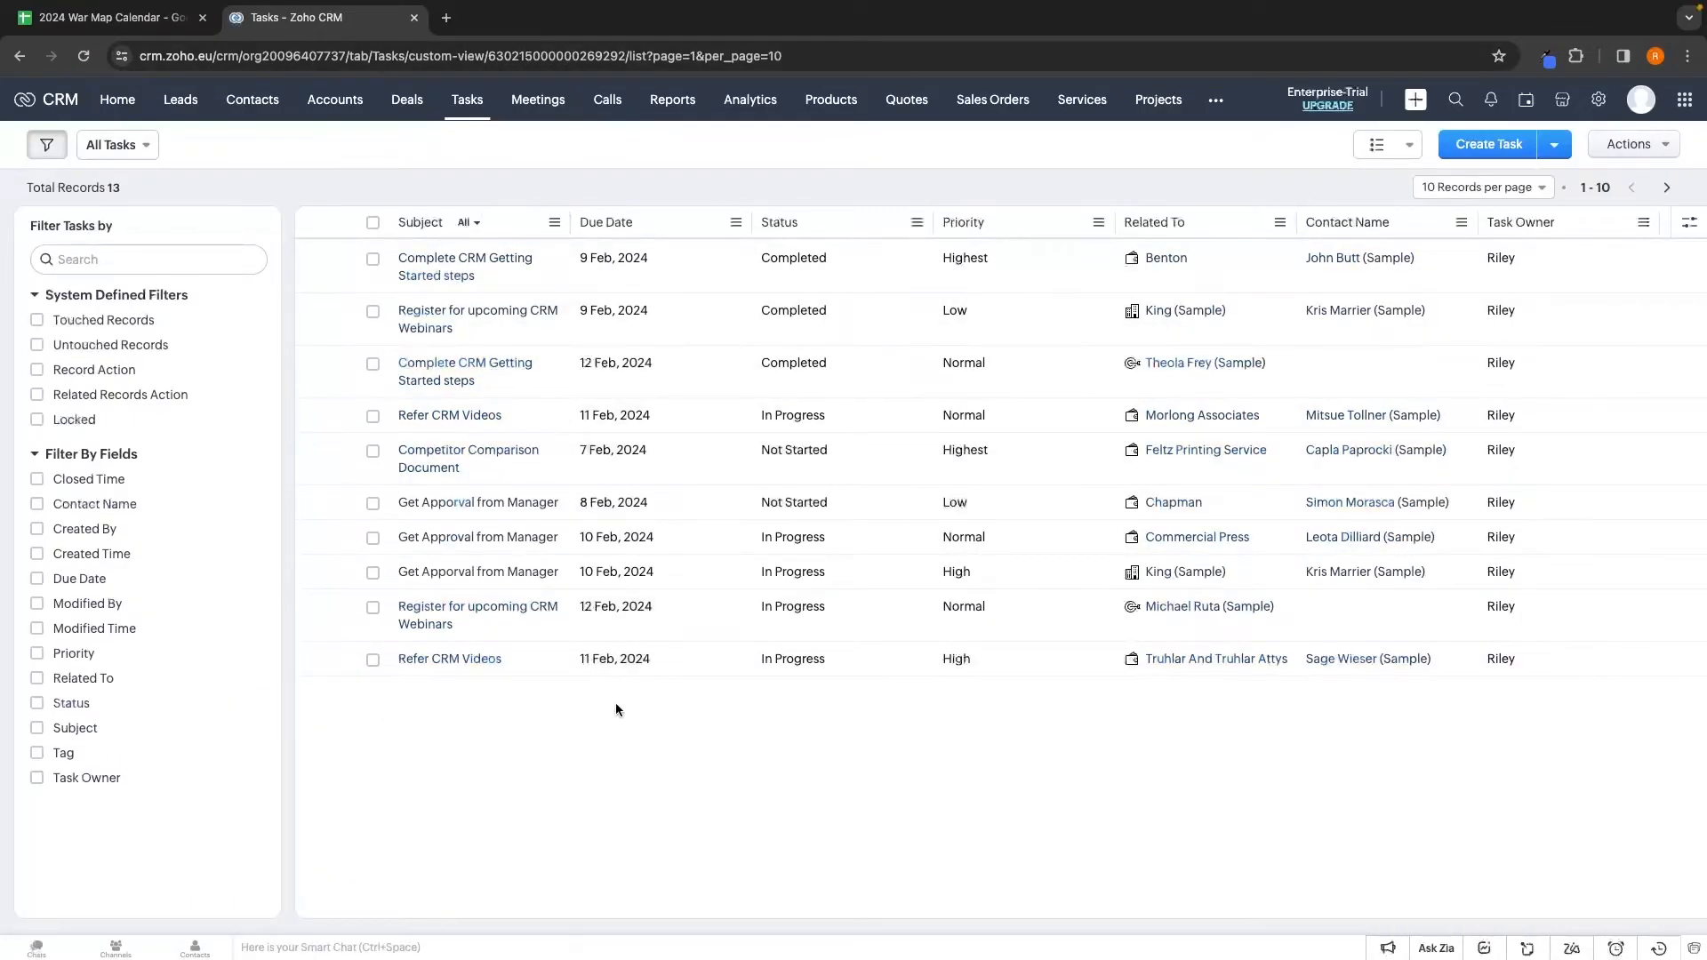
Show 50 tasks per page and look over the new Email task's details
click(1477, 189)
click(1463, 304)
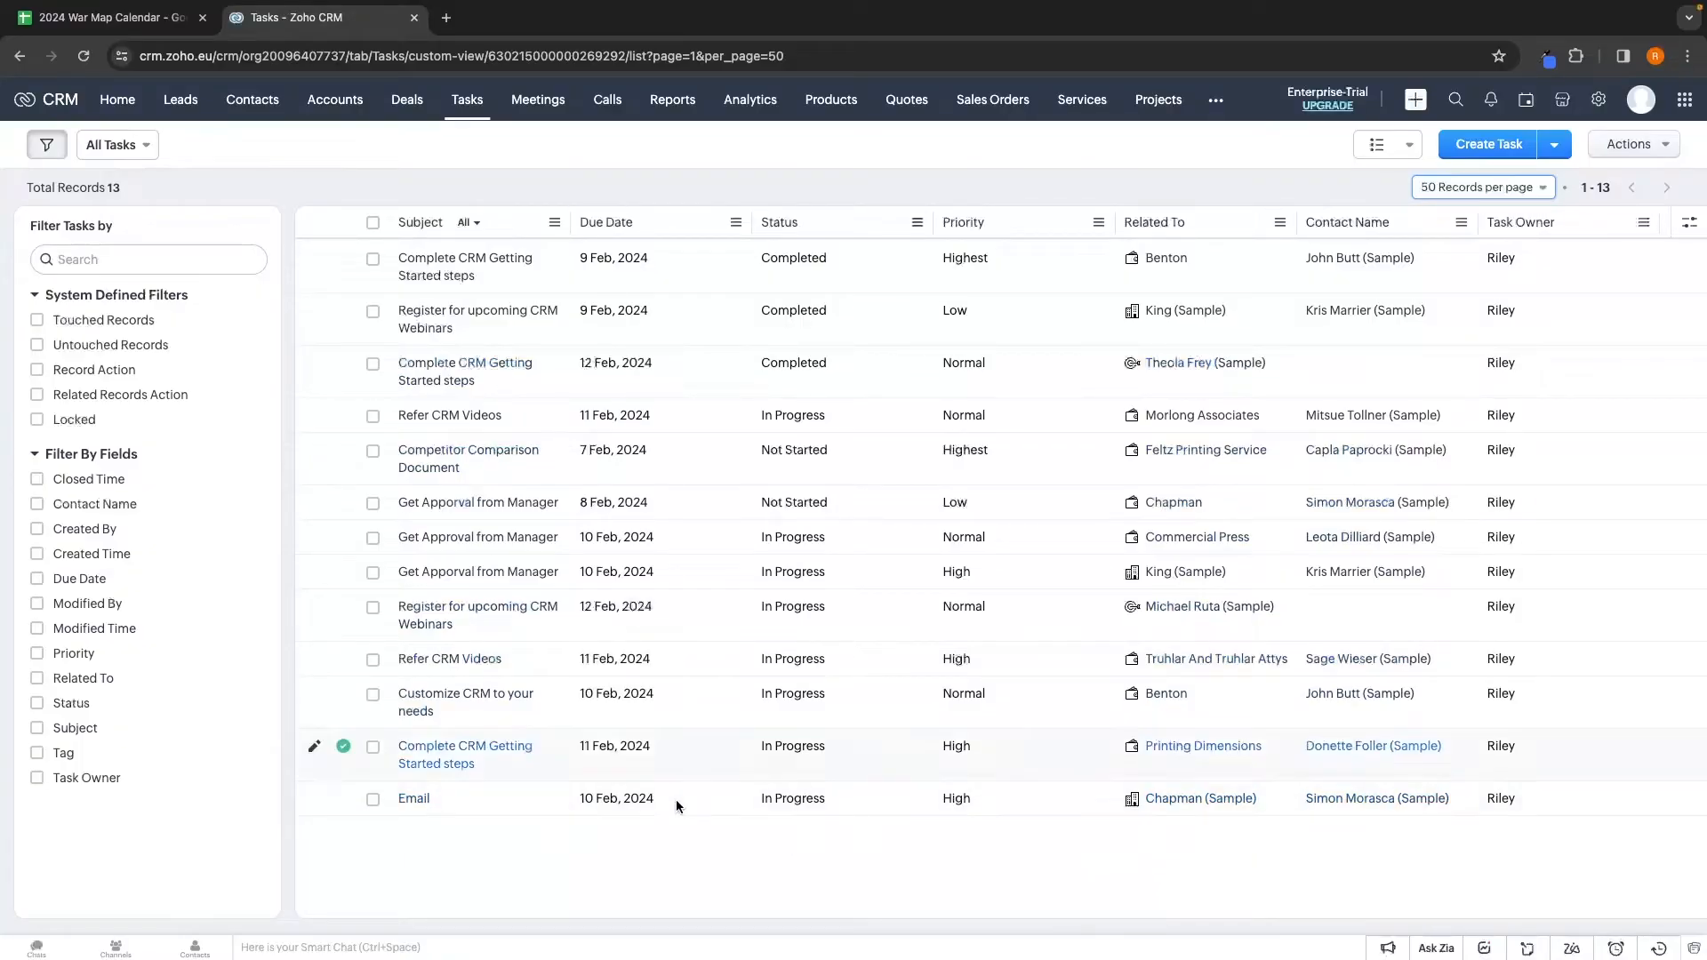
click(415, 800)
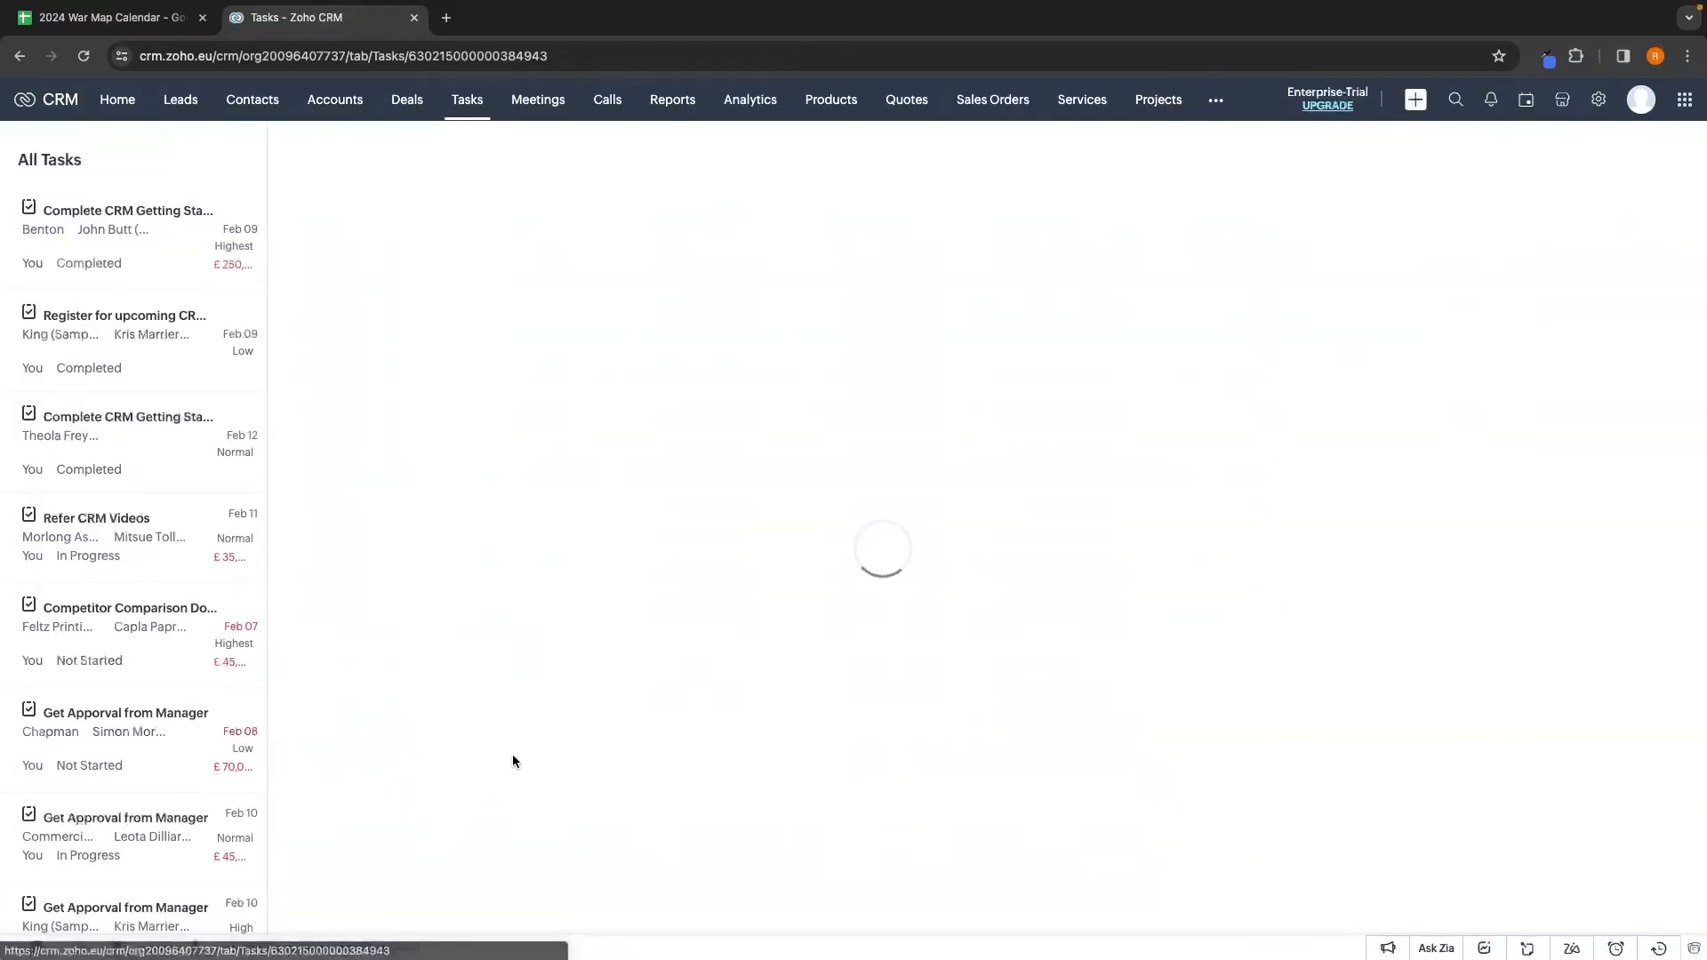
scroll(749, 609, down, 1)
drag(446, 536, 546, 541)
click(546, 592)
Mark the Email task as completed from its row in the tasks list
scroll(546, 592, left, 5)
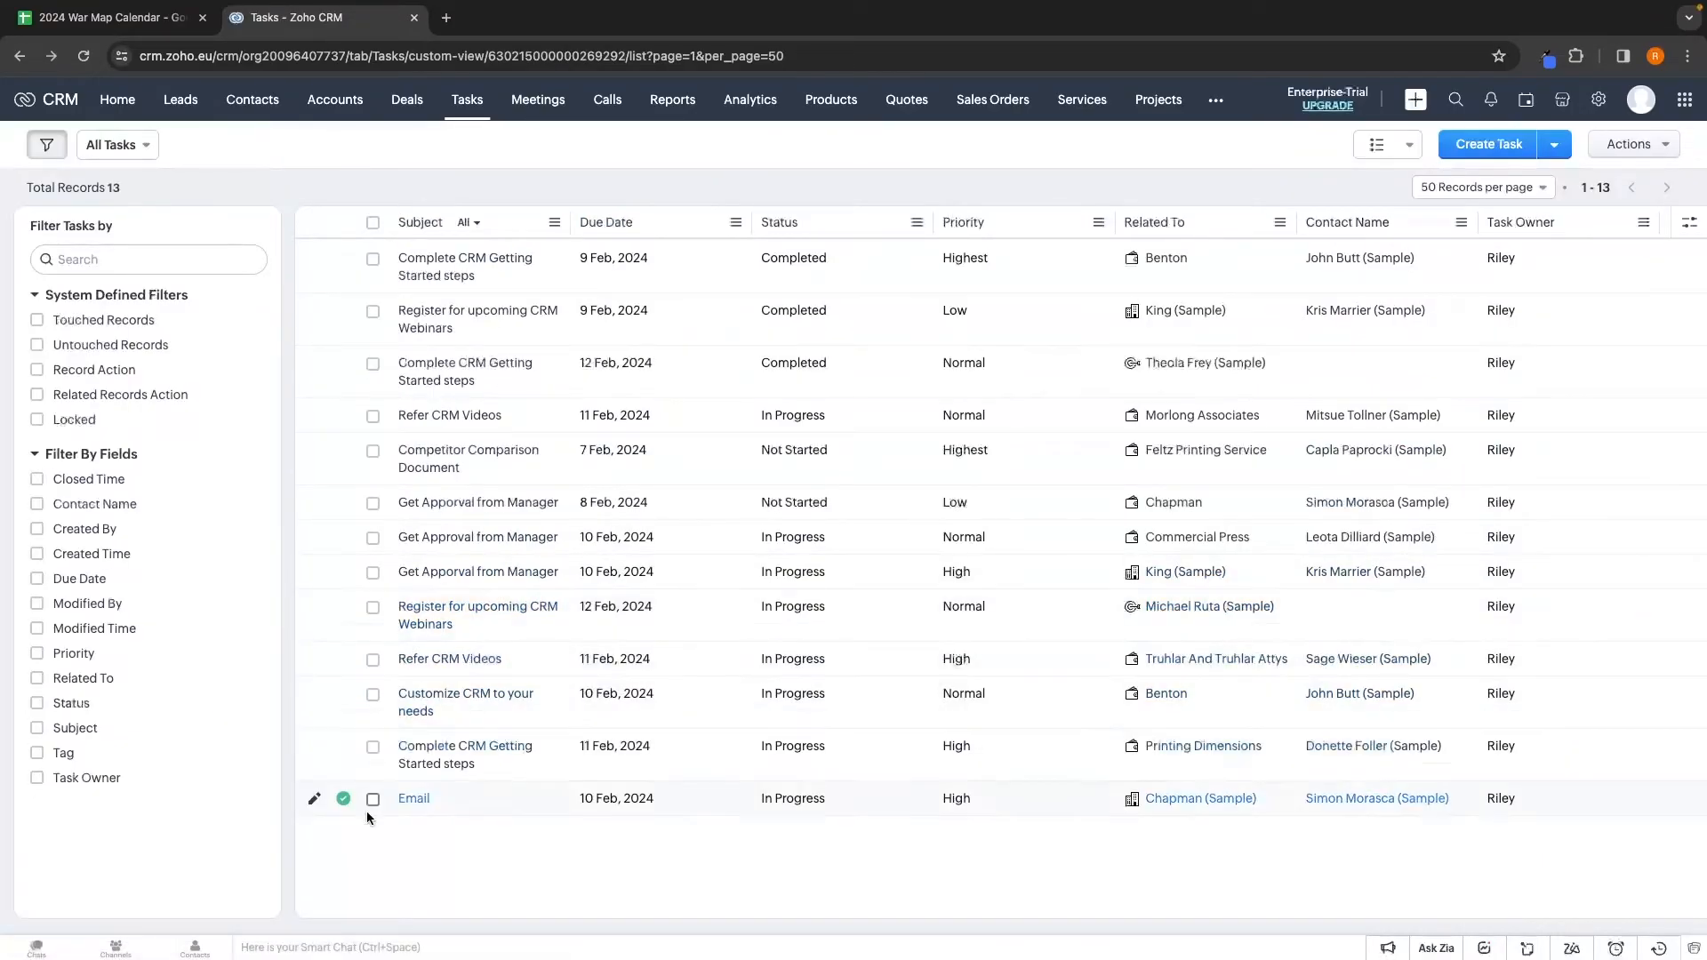
click(344, 798)
click(536, 109)
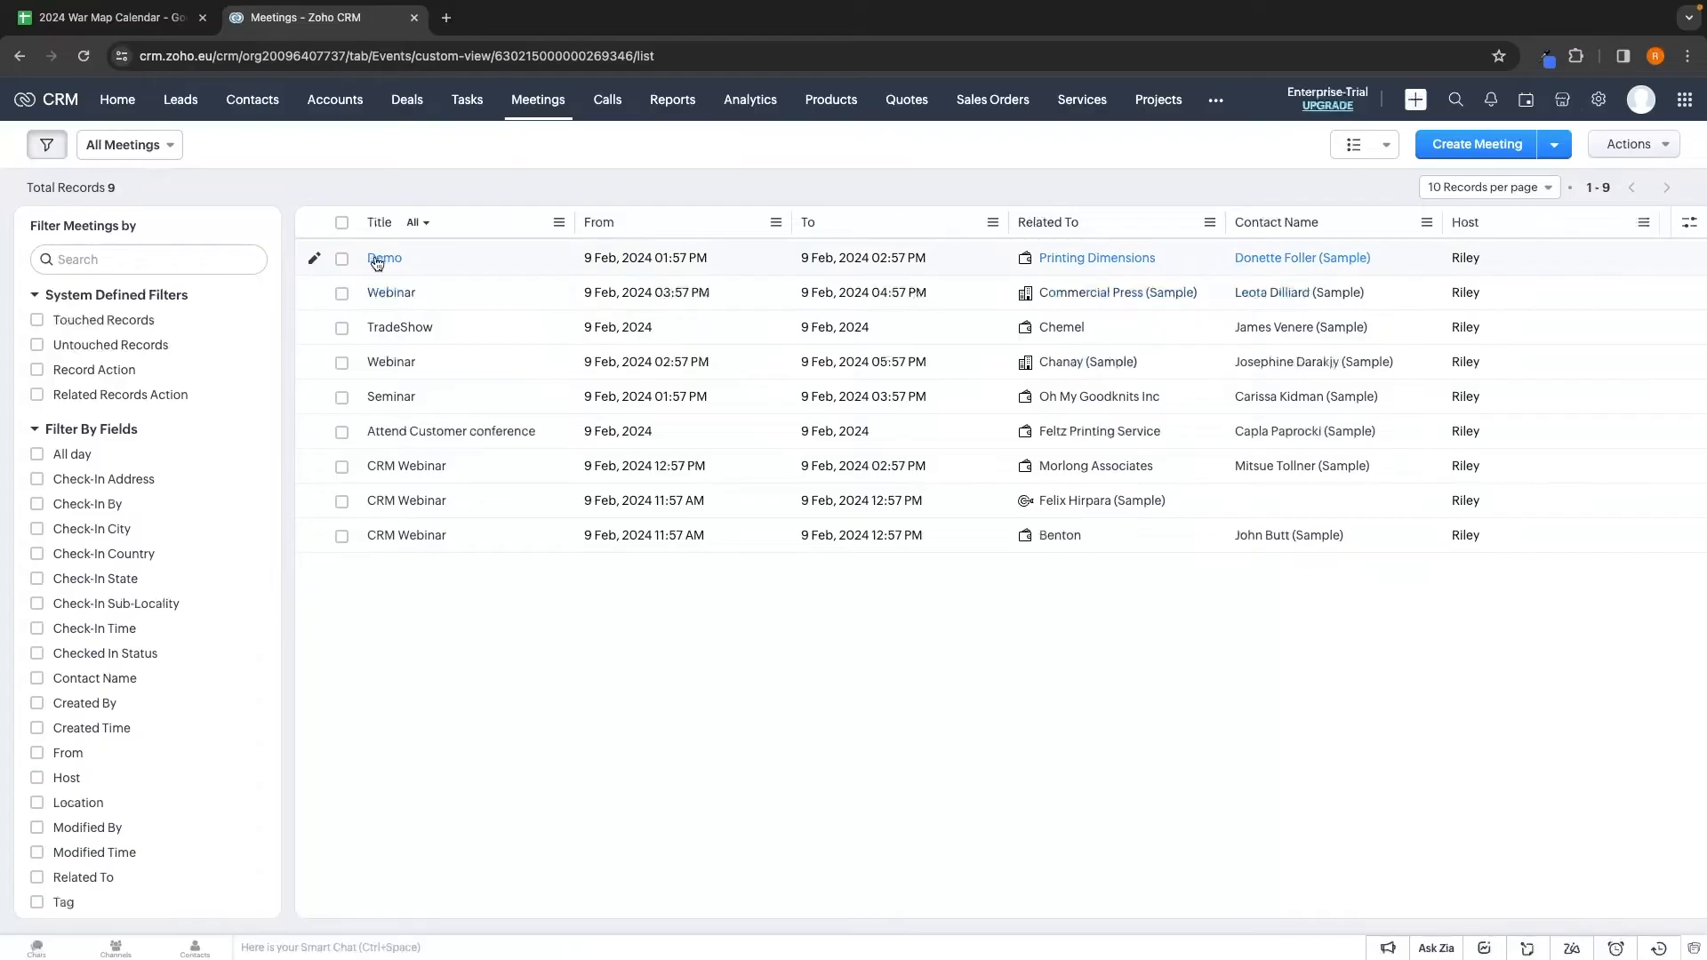
Open the all-day TradeShow meeting for Chemel and scroll through its details
click(396, 327)
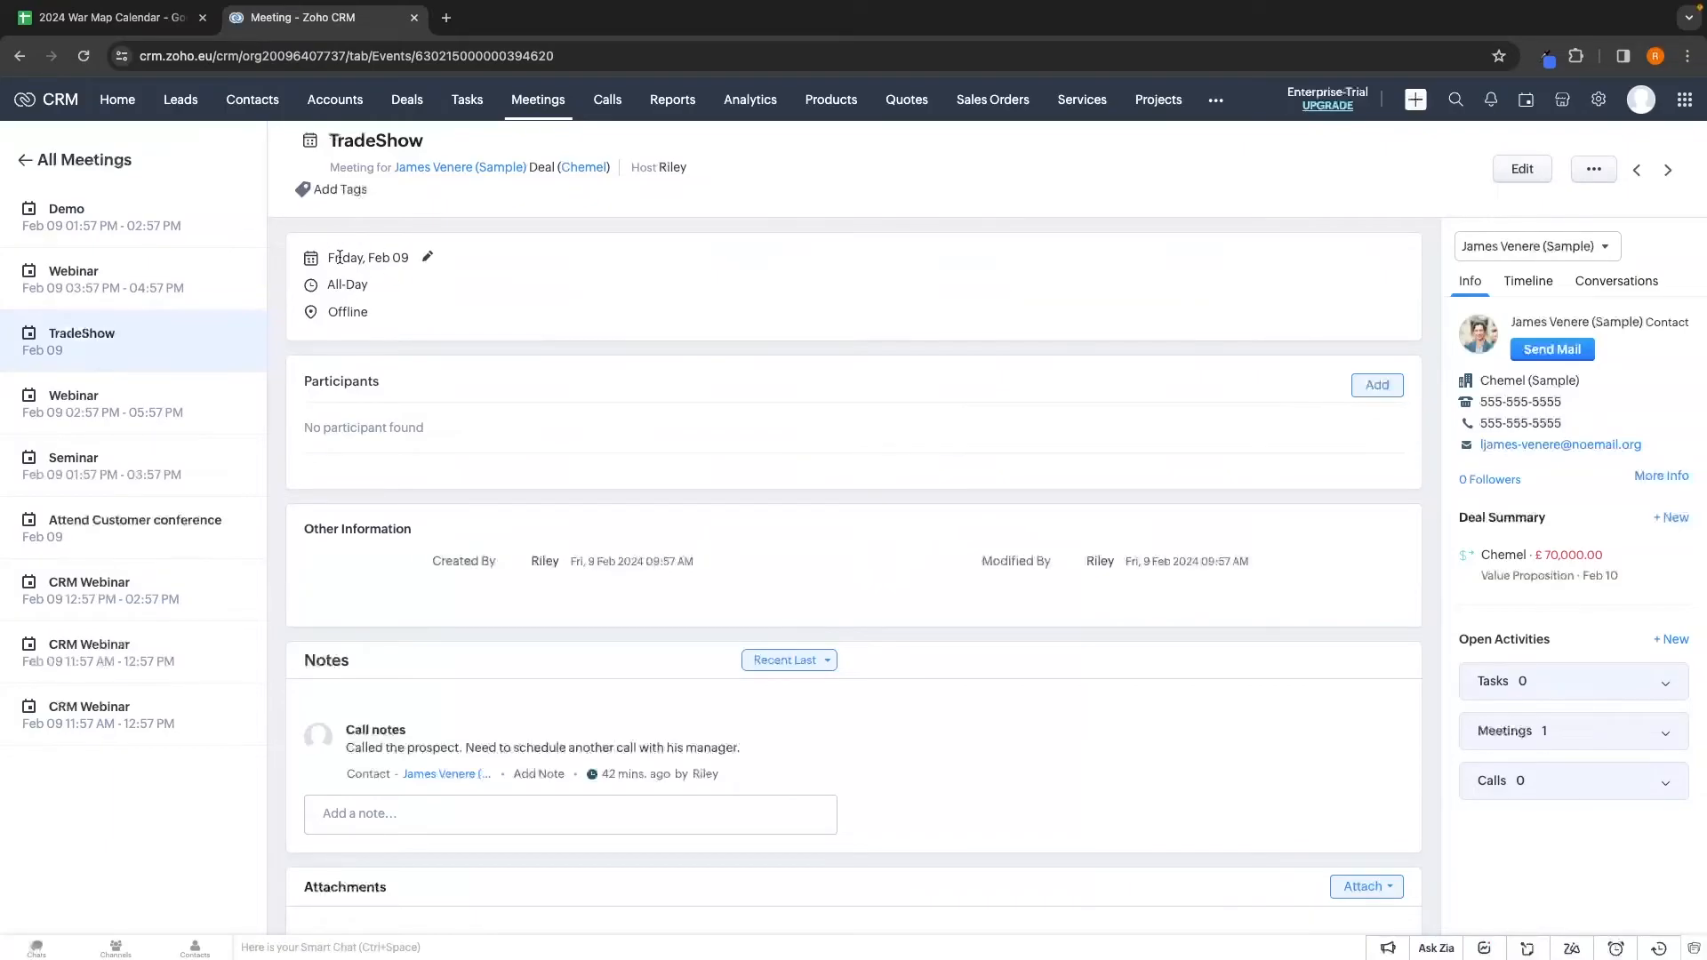
scroll(551, 403, down, 3)
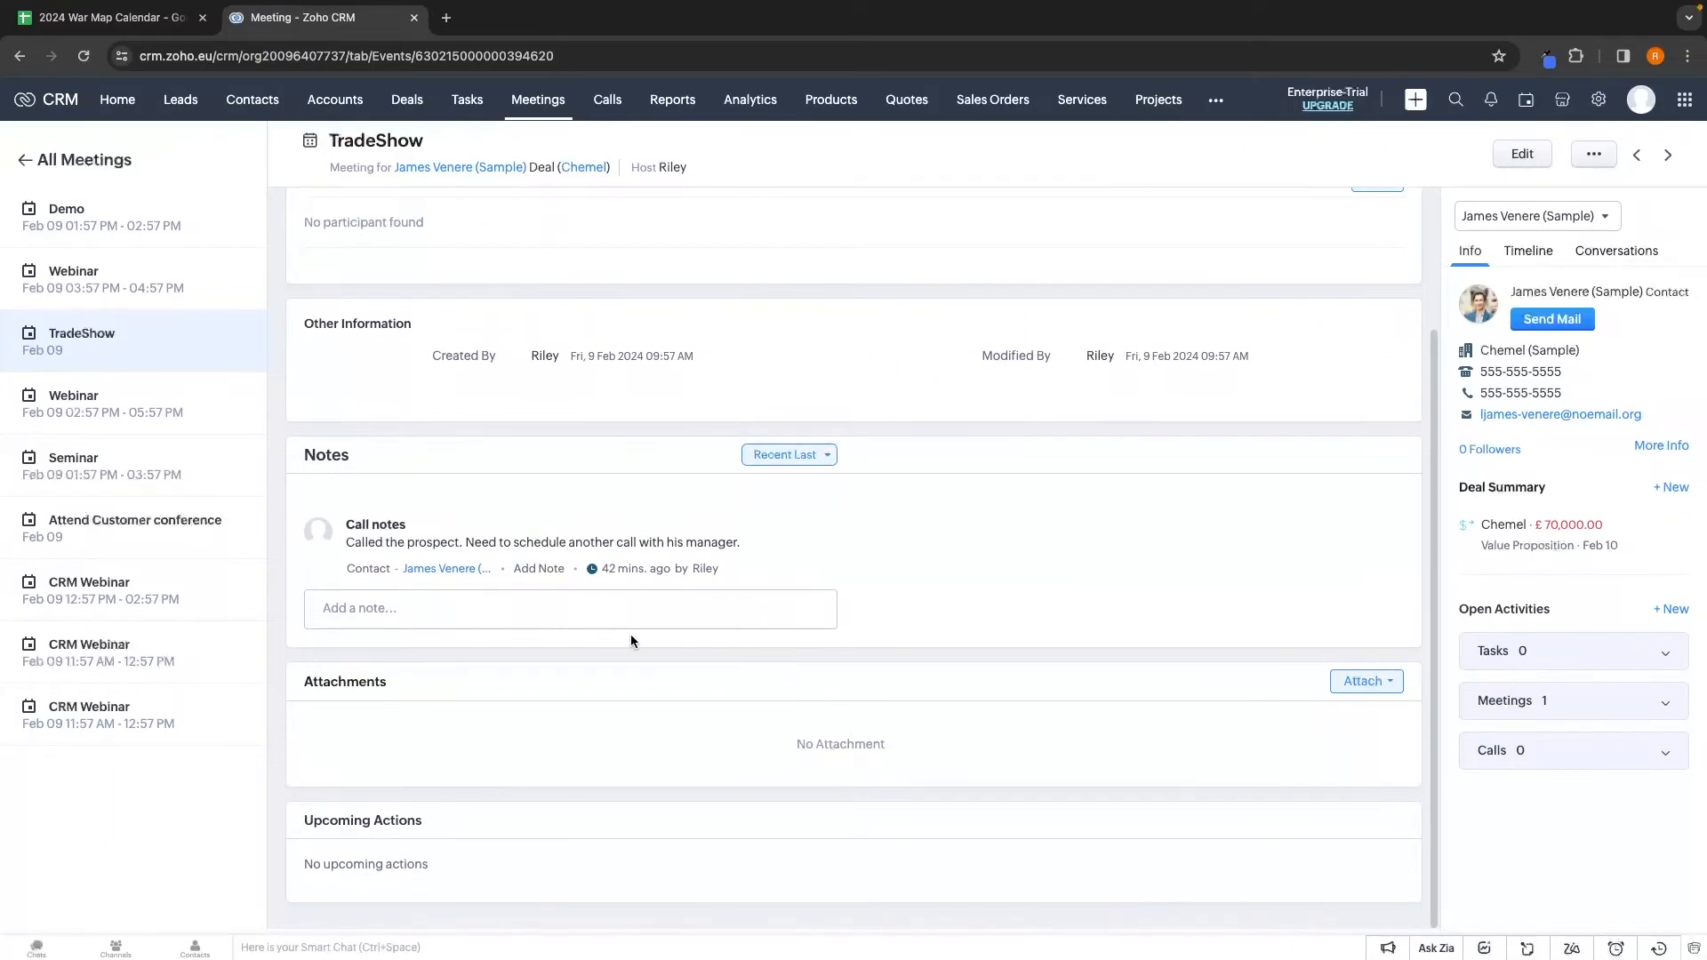
scroll(882, 592, left, 5)
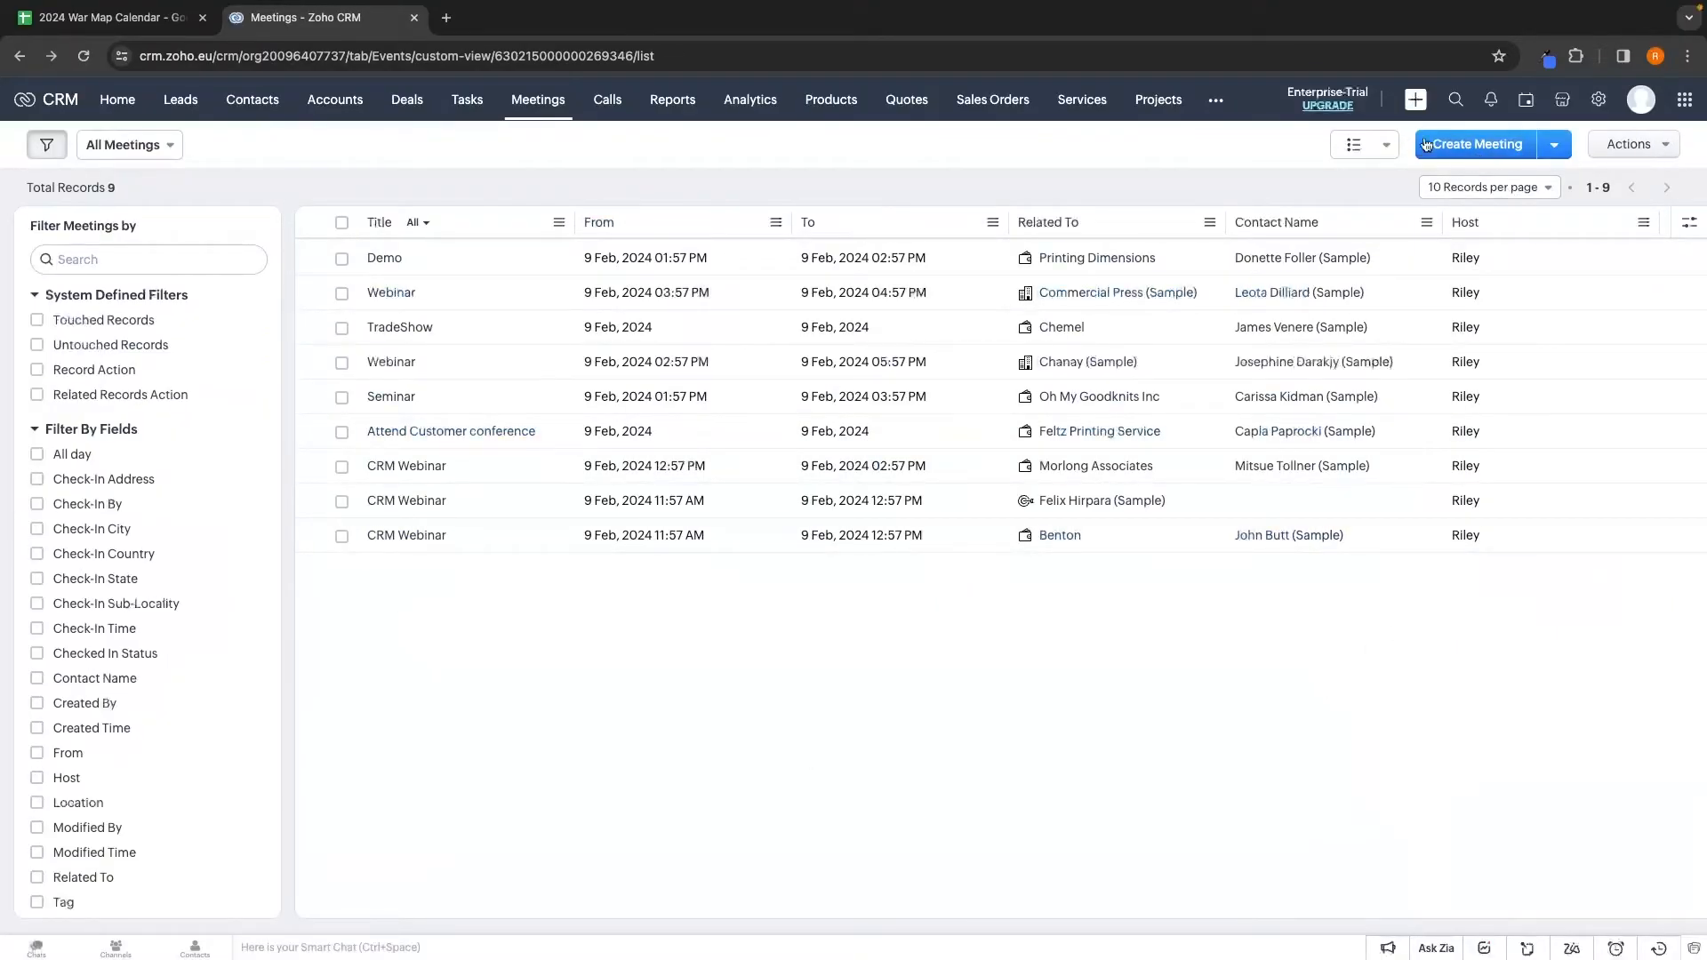
Start a 'Sales Call' meeting at Zoom on 23 Feb 2024, keeping the default host and no related record
click(1469, 154)
text(Sales Call)
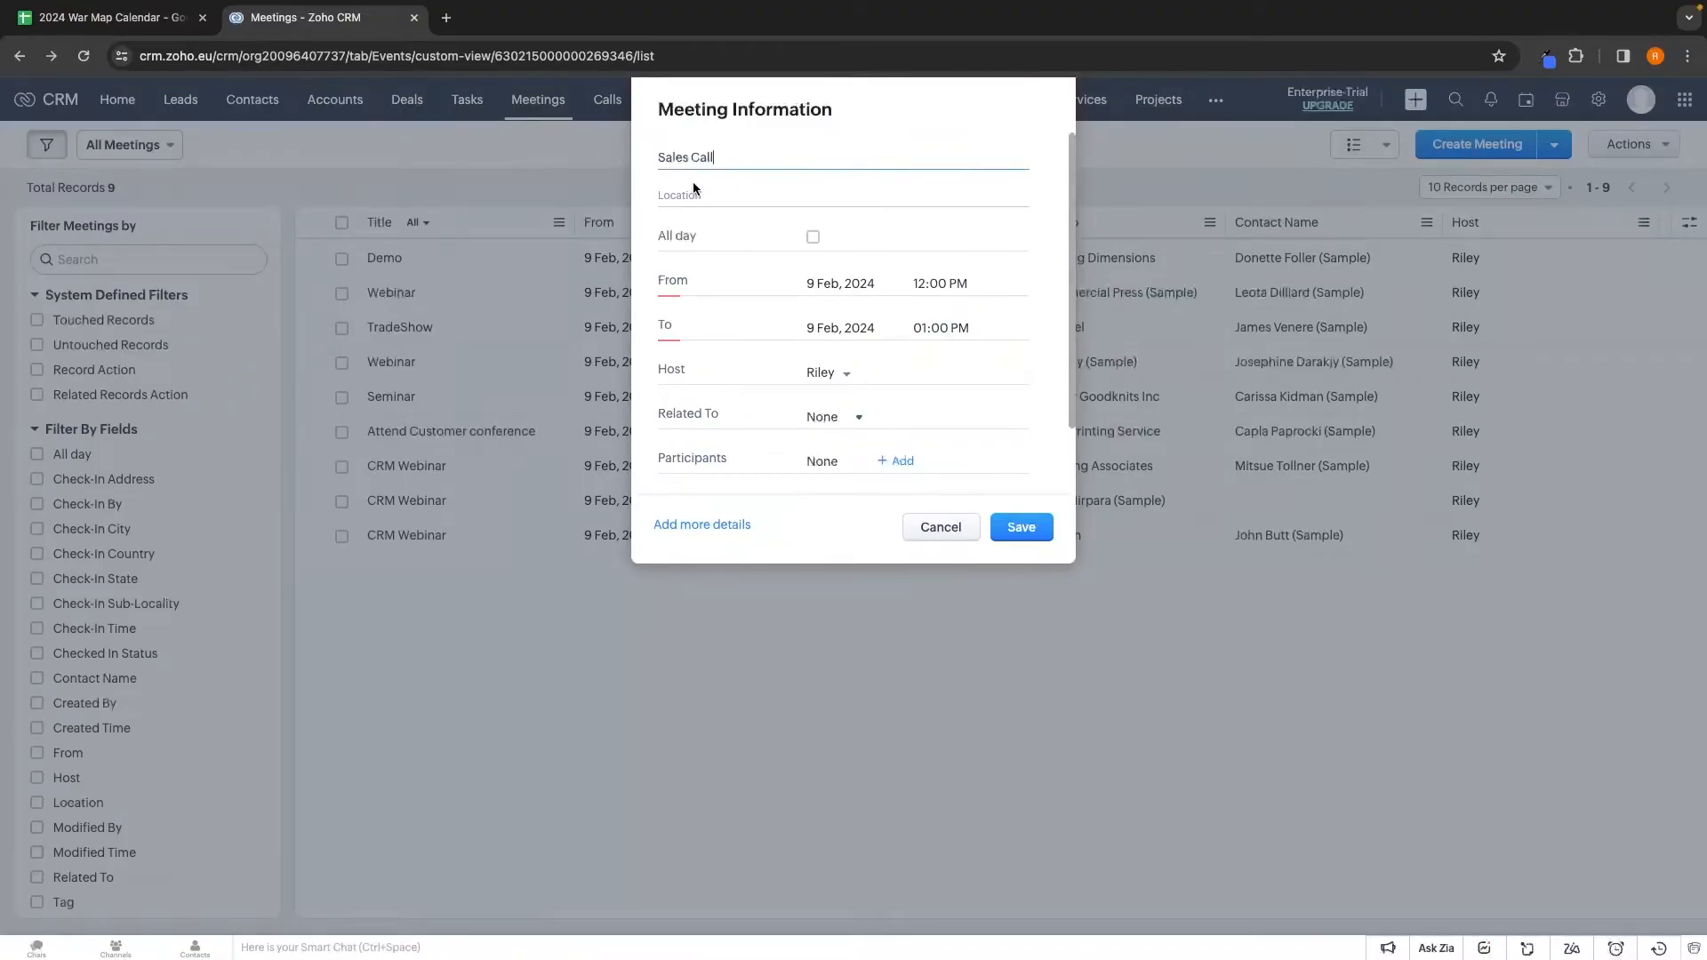
click(696, 193)
text(Zoom)
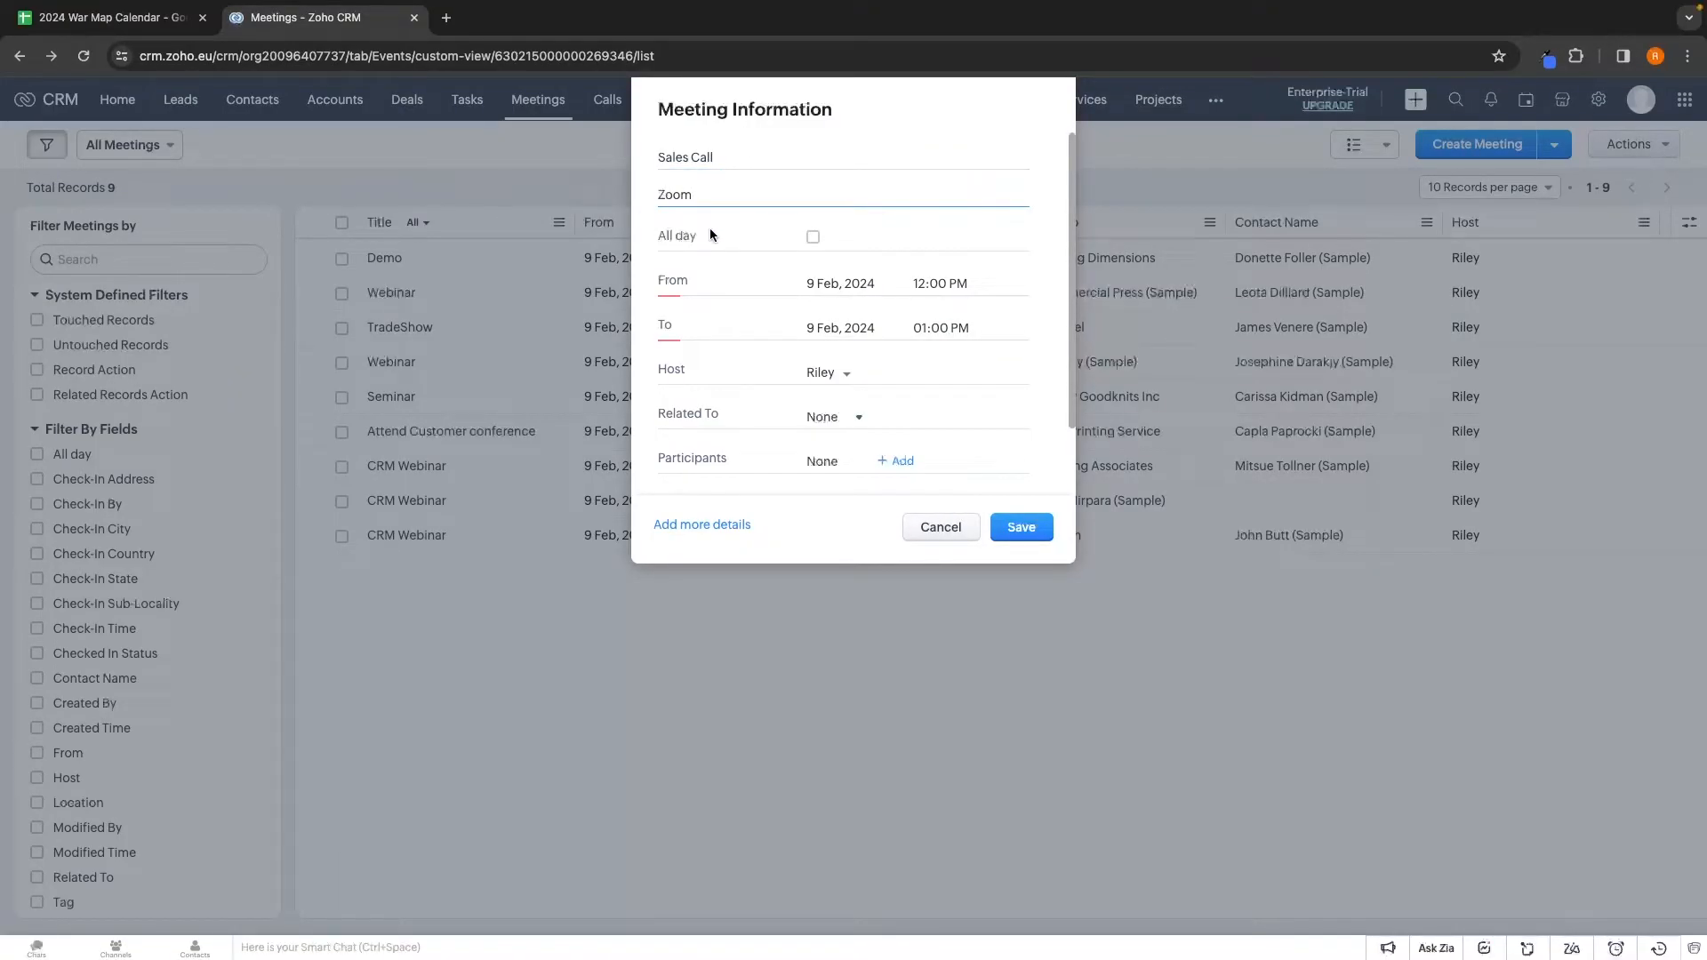
click(853, 284)
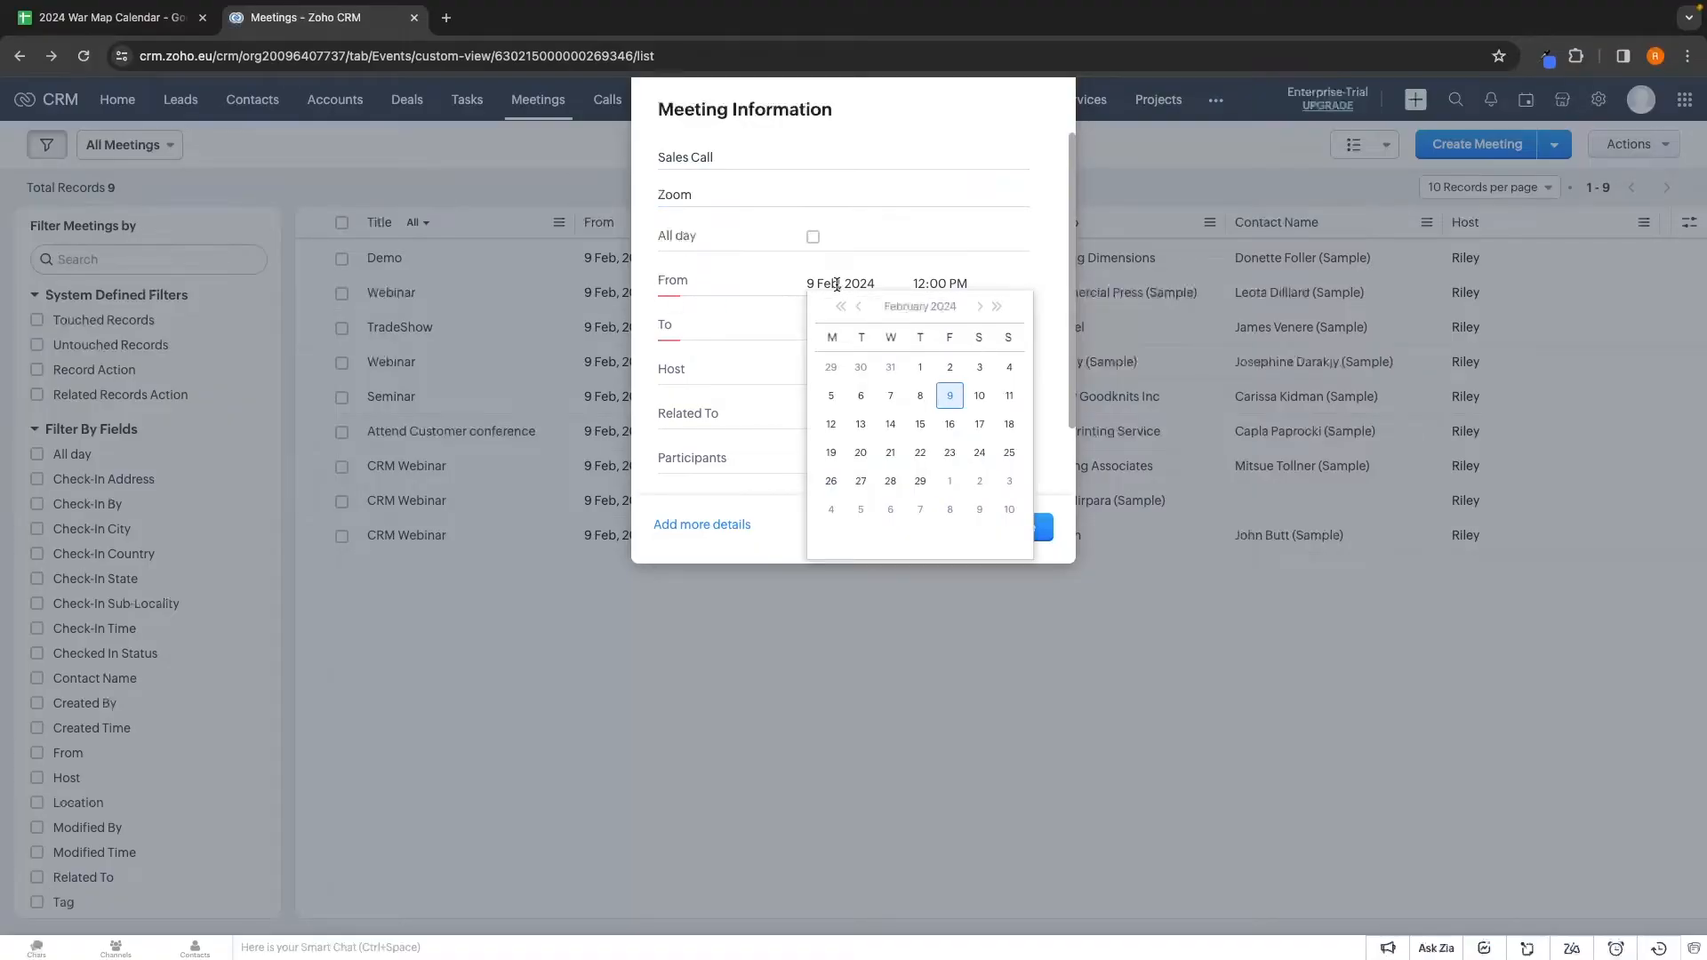
click(949, 454)
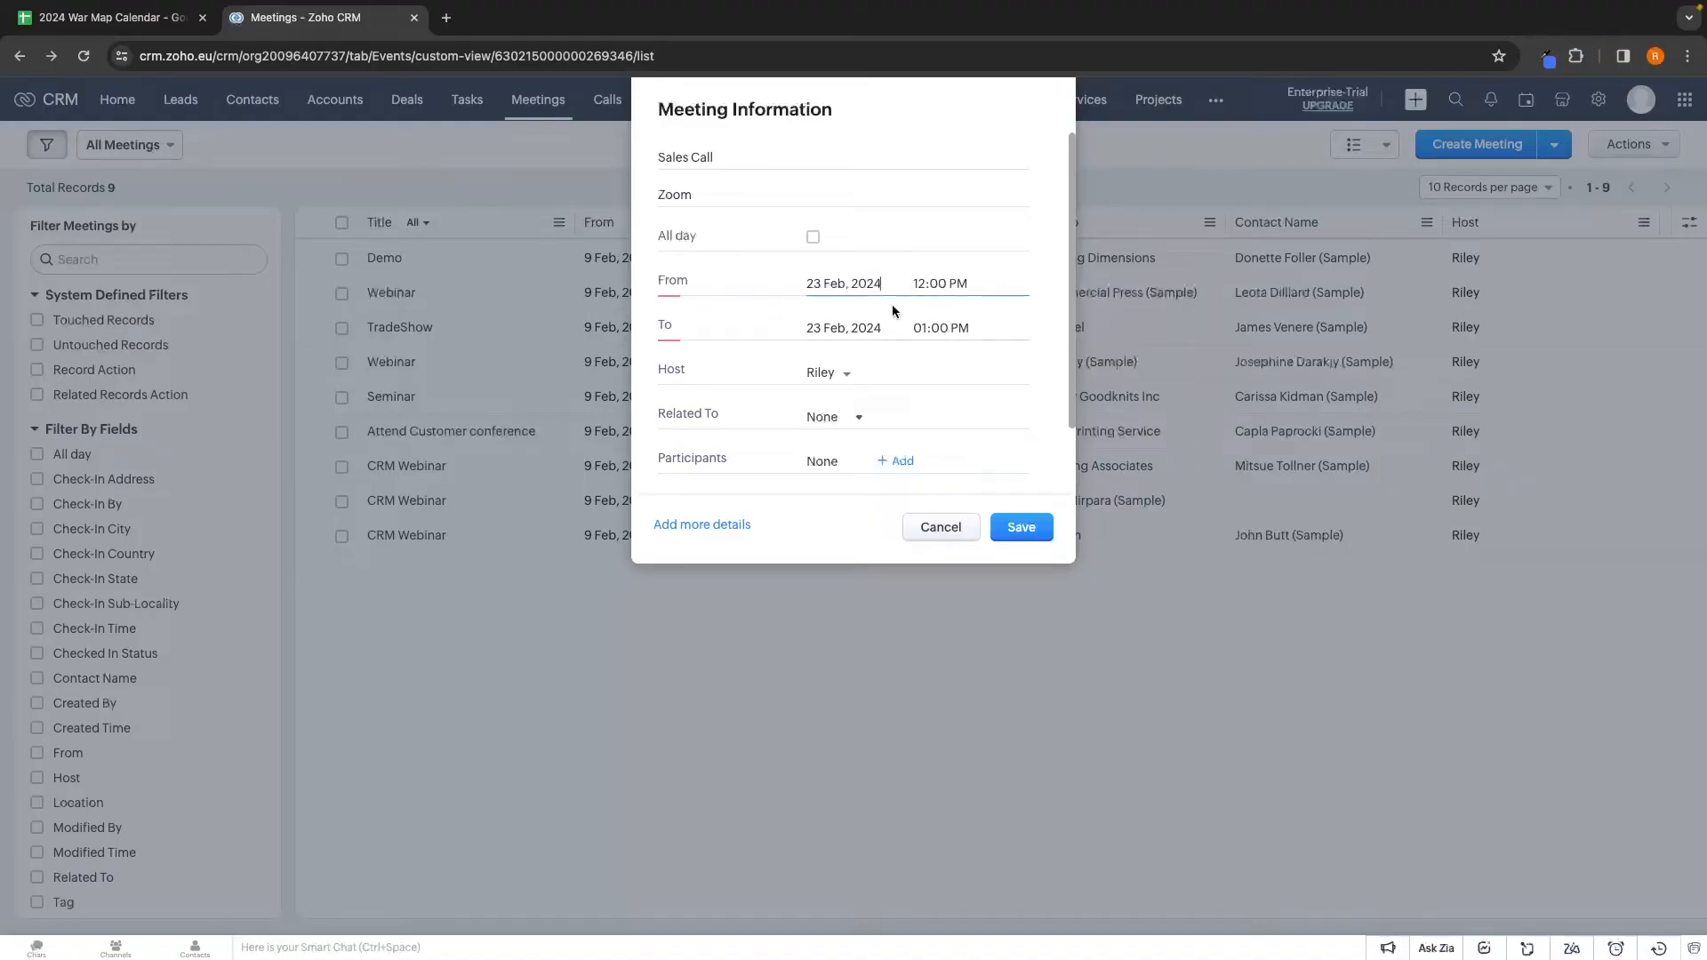
click(826, 373)
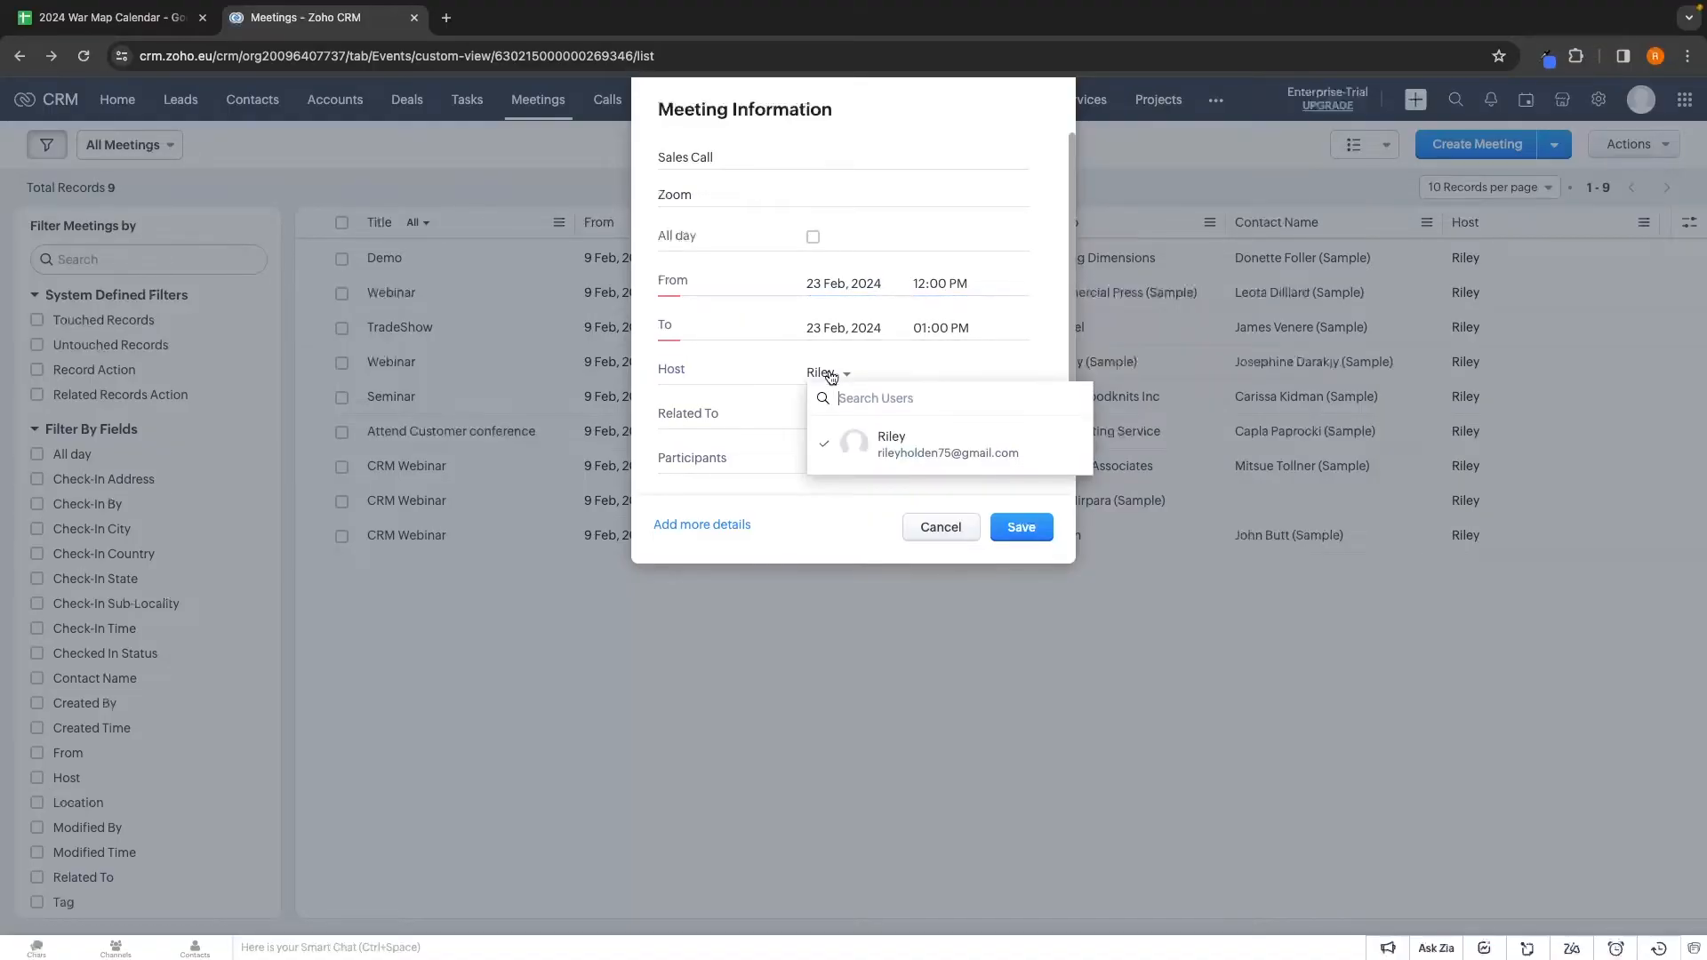
click(916, 449)
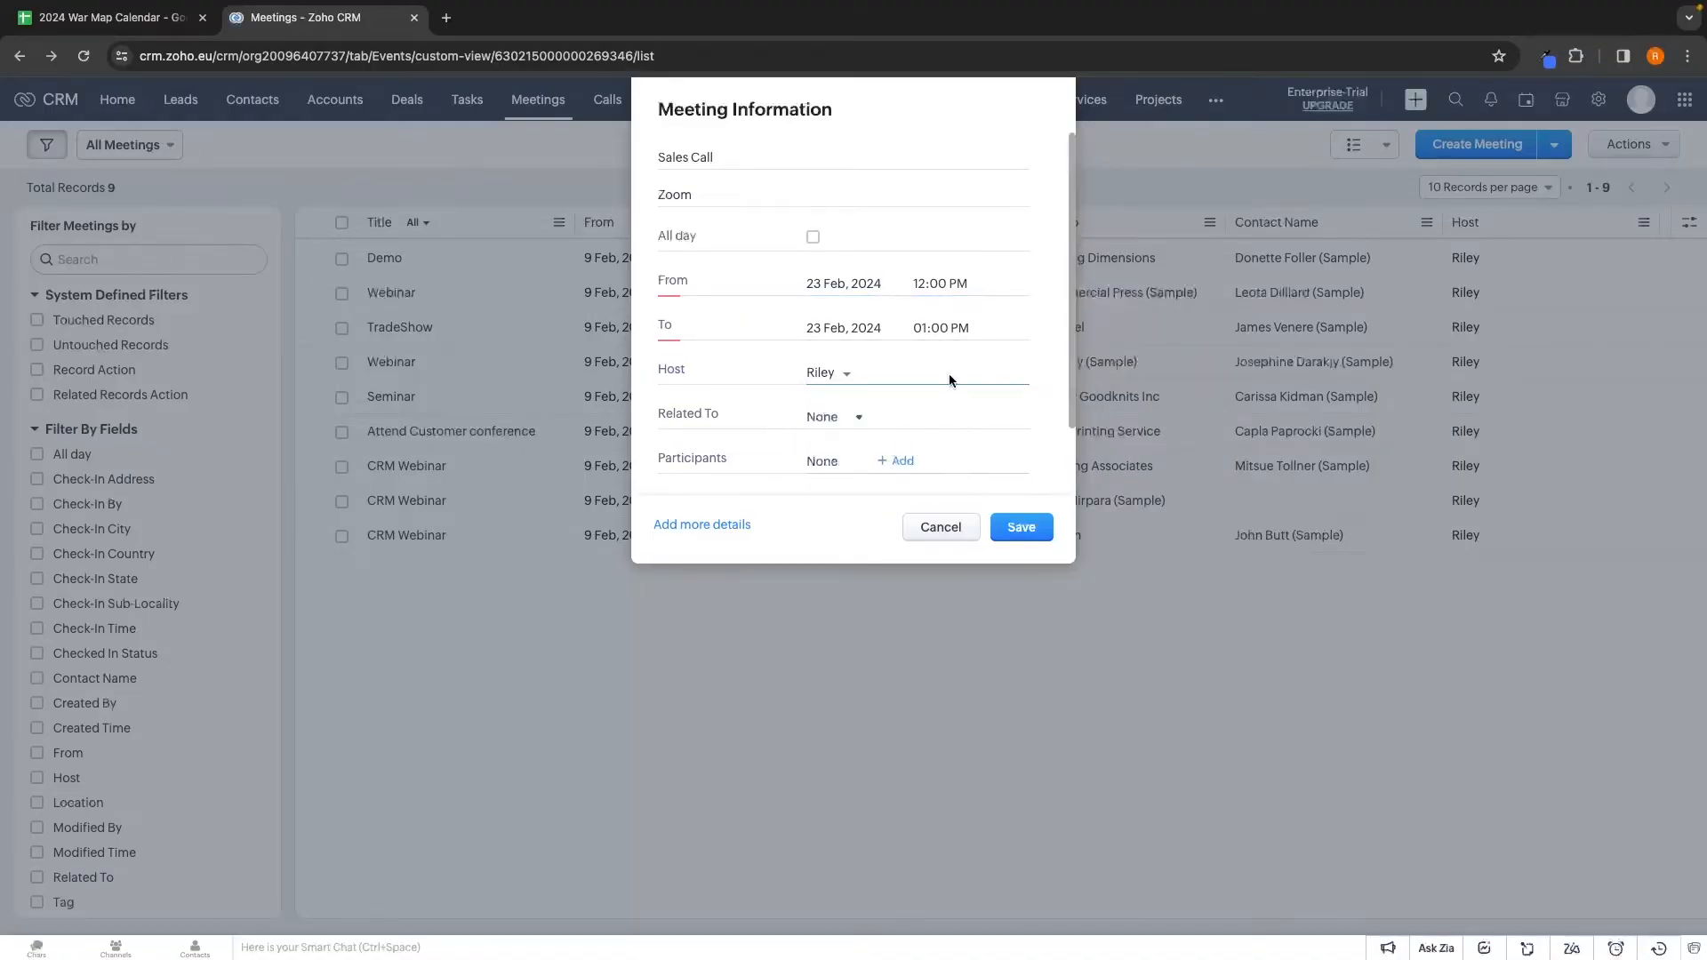
click(827, 417)
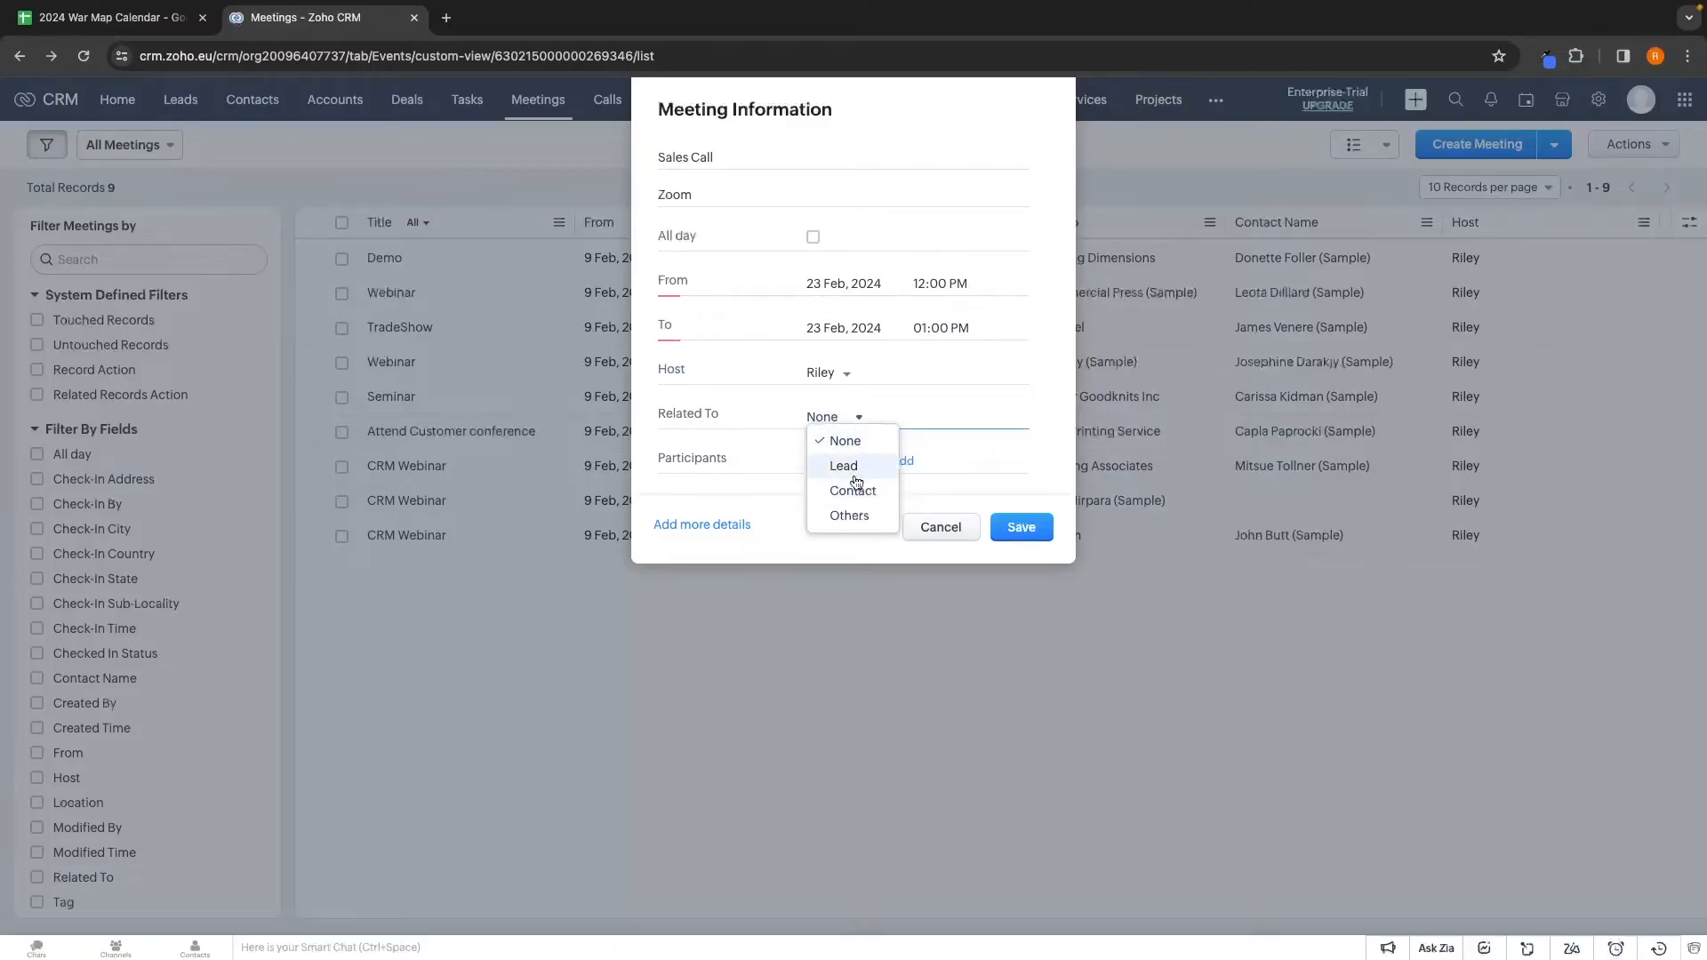
click(734, 447)
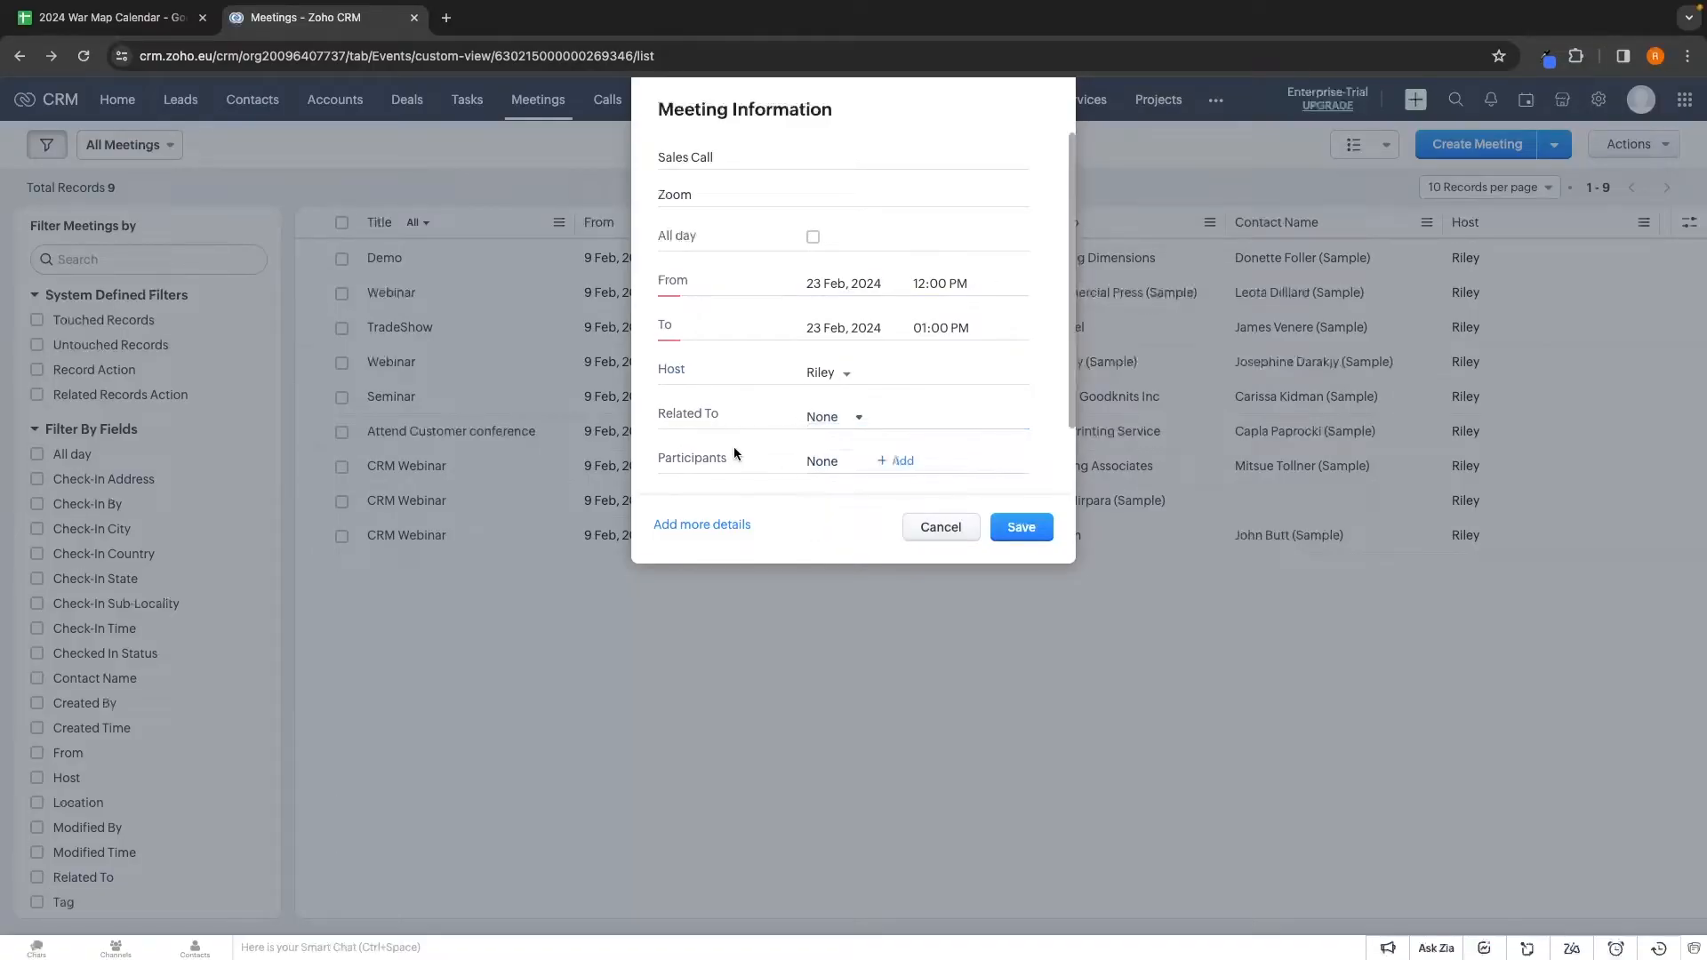
Invite one contact found by search, then save the meeting and send the invitation
click(904, 461)
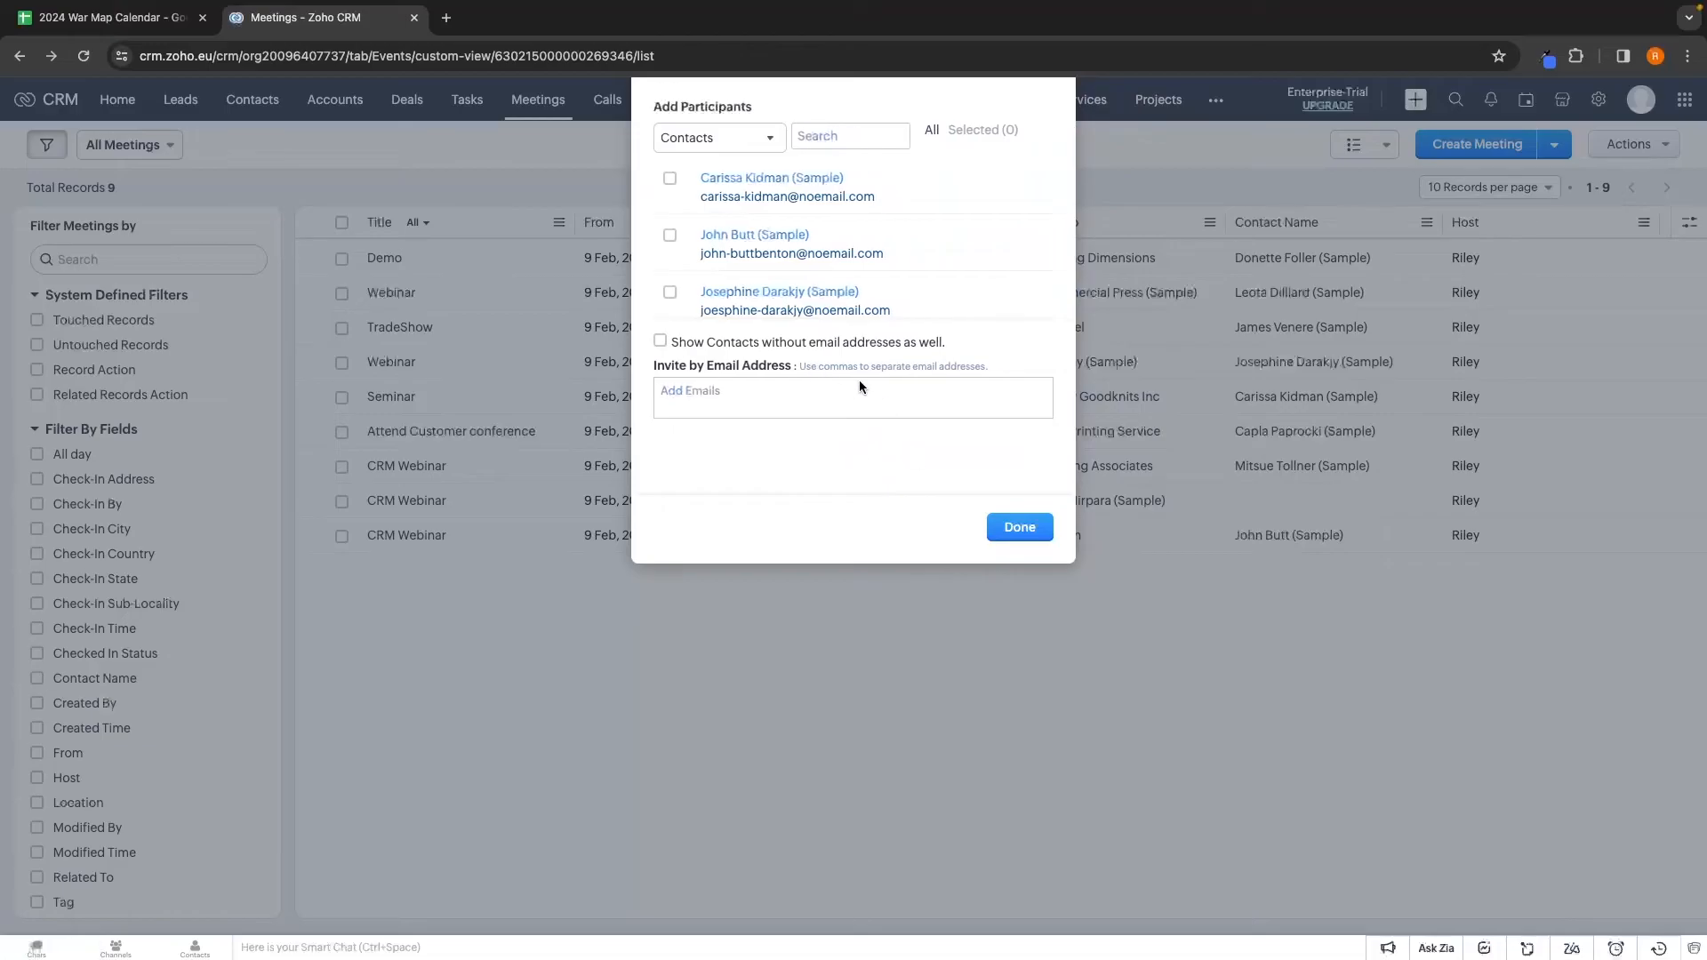
scroll(888, 297, down, 5)
scroll(888, 297, down, 3)
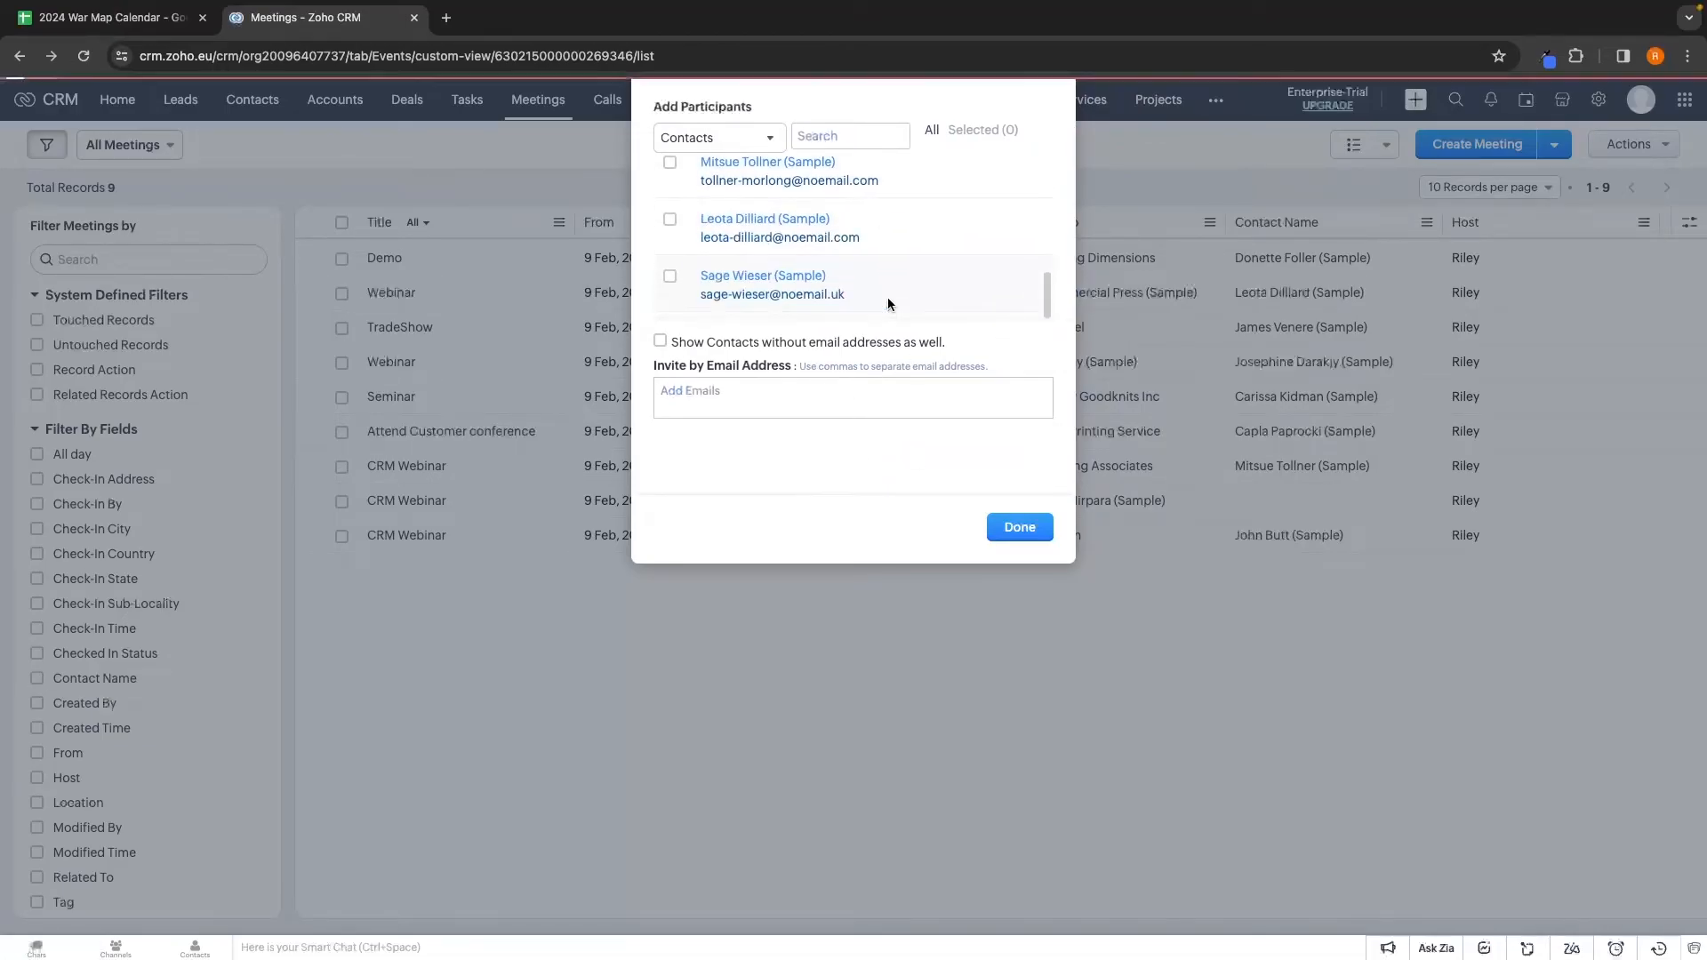
scroll(893, 267, up, 10)
click(852, 135)
text(car)
click(670, 179)
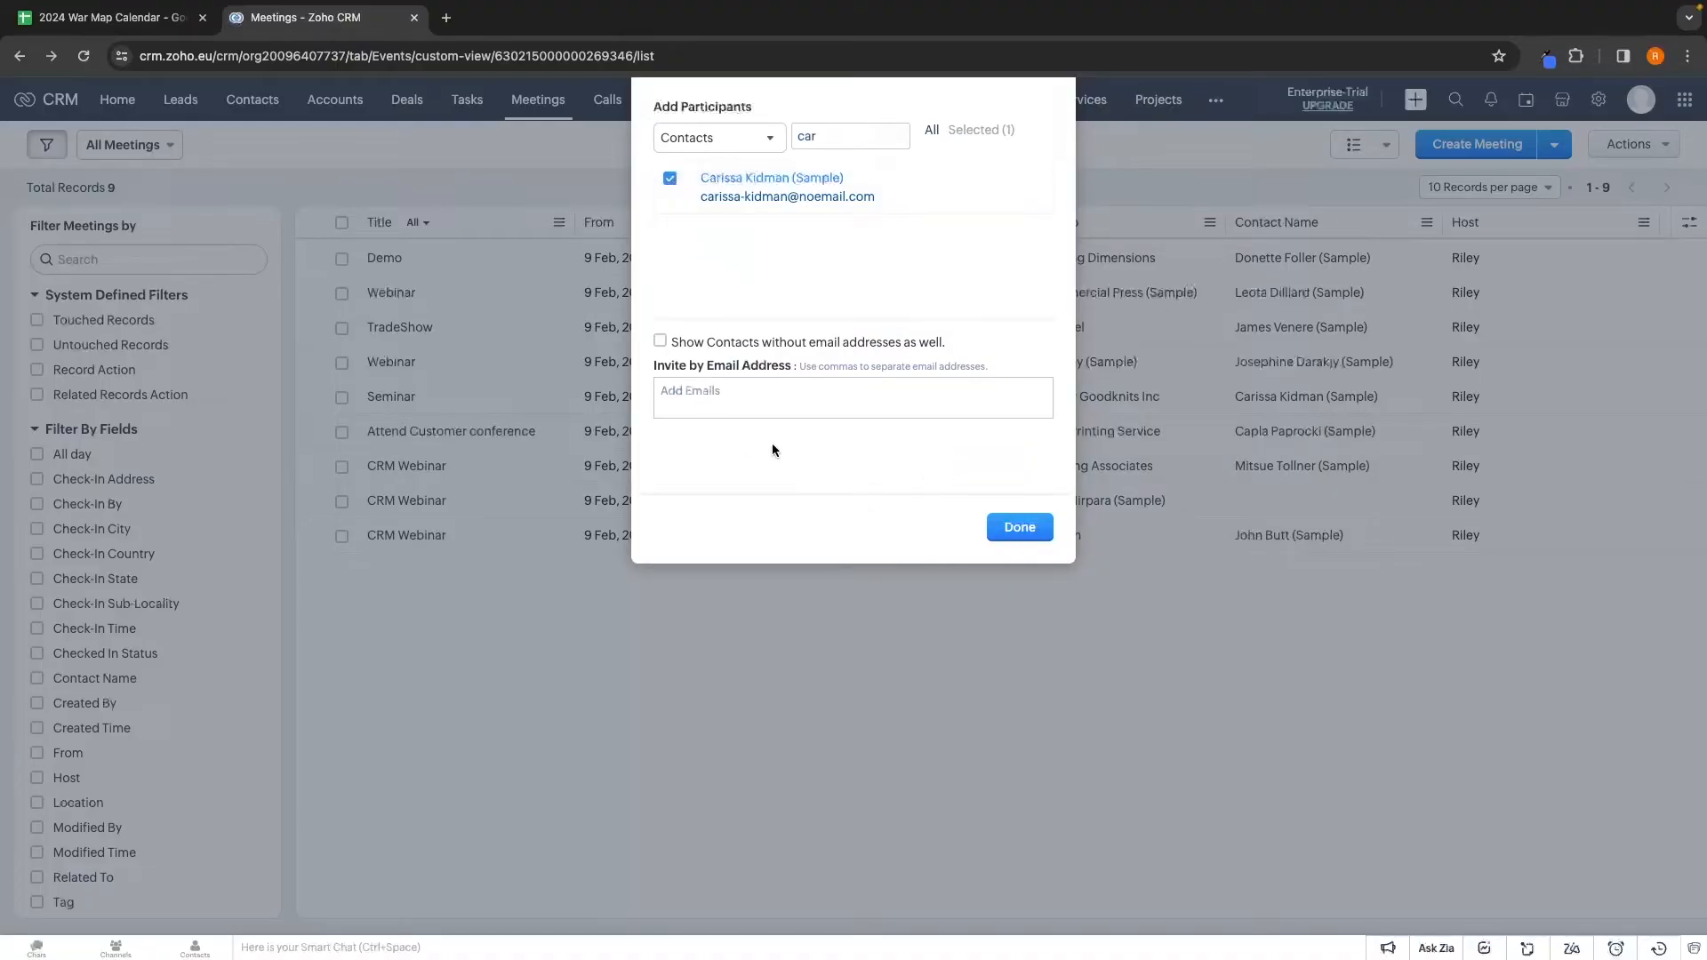
click(1024, 524)
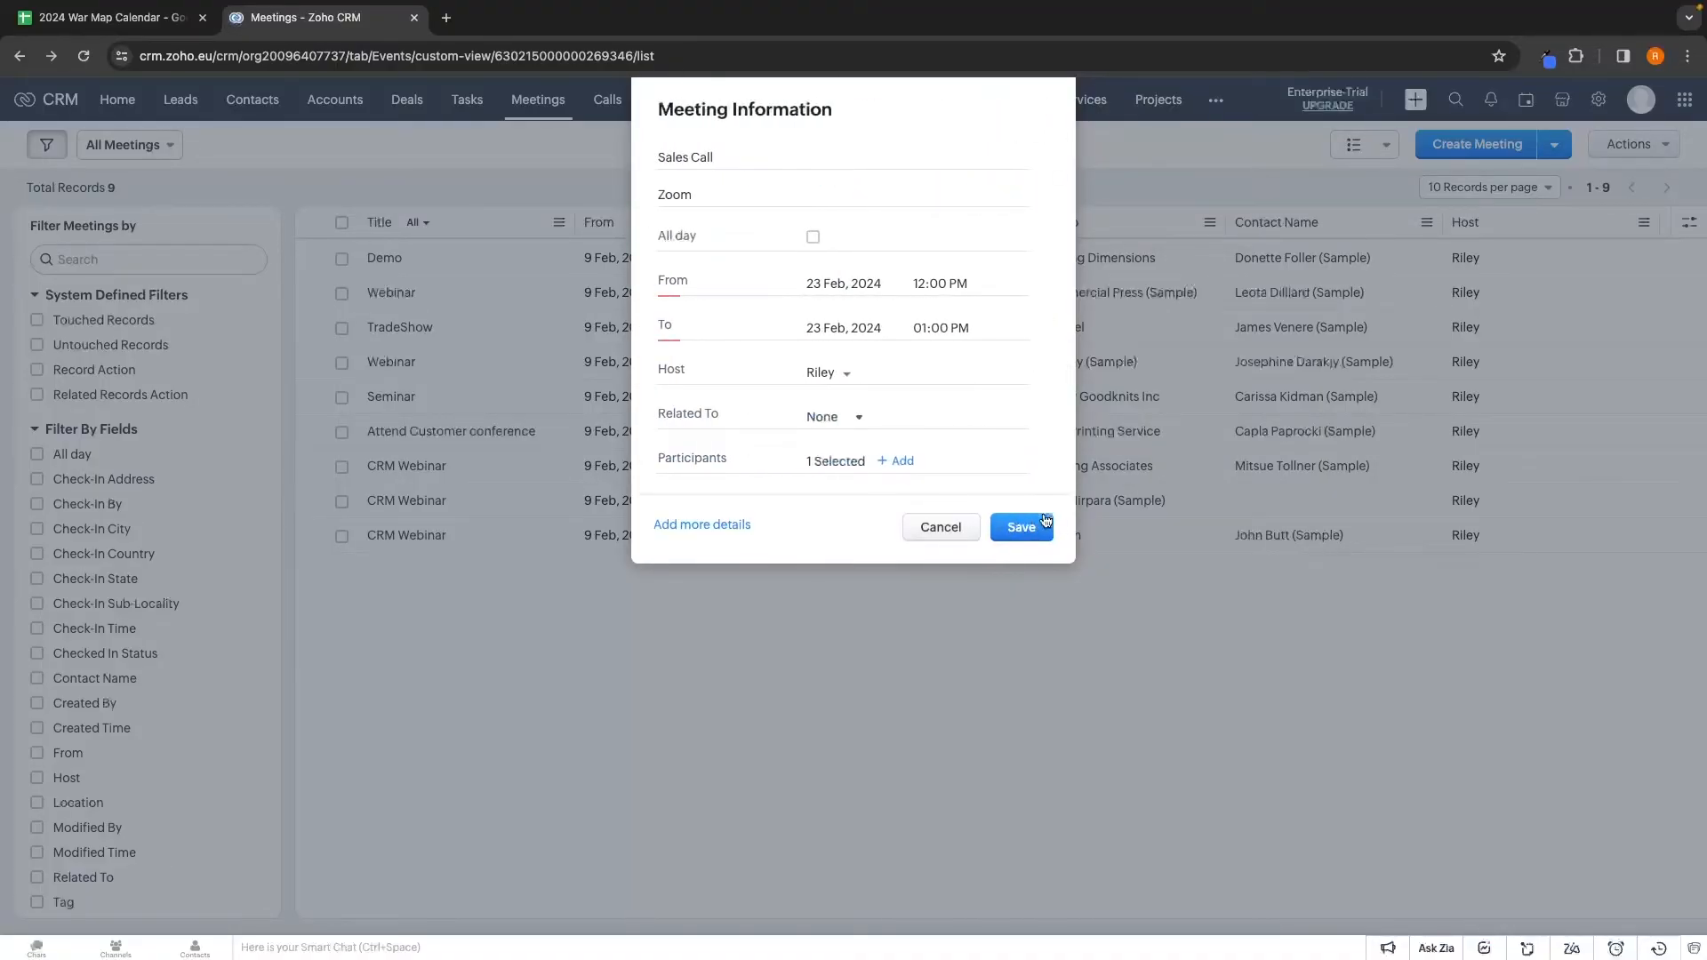
click(1023, 525)
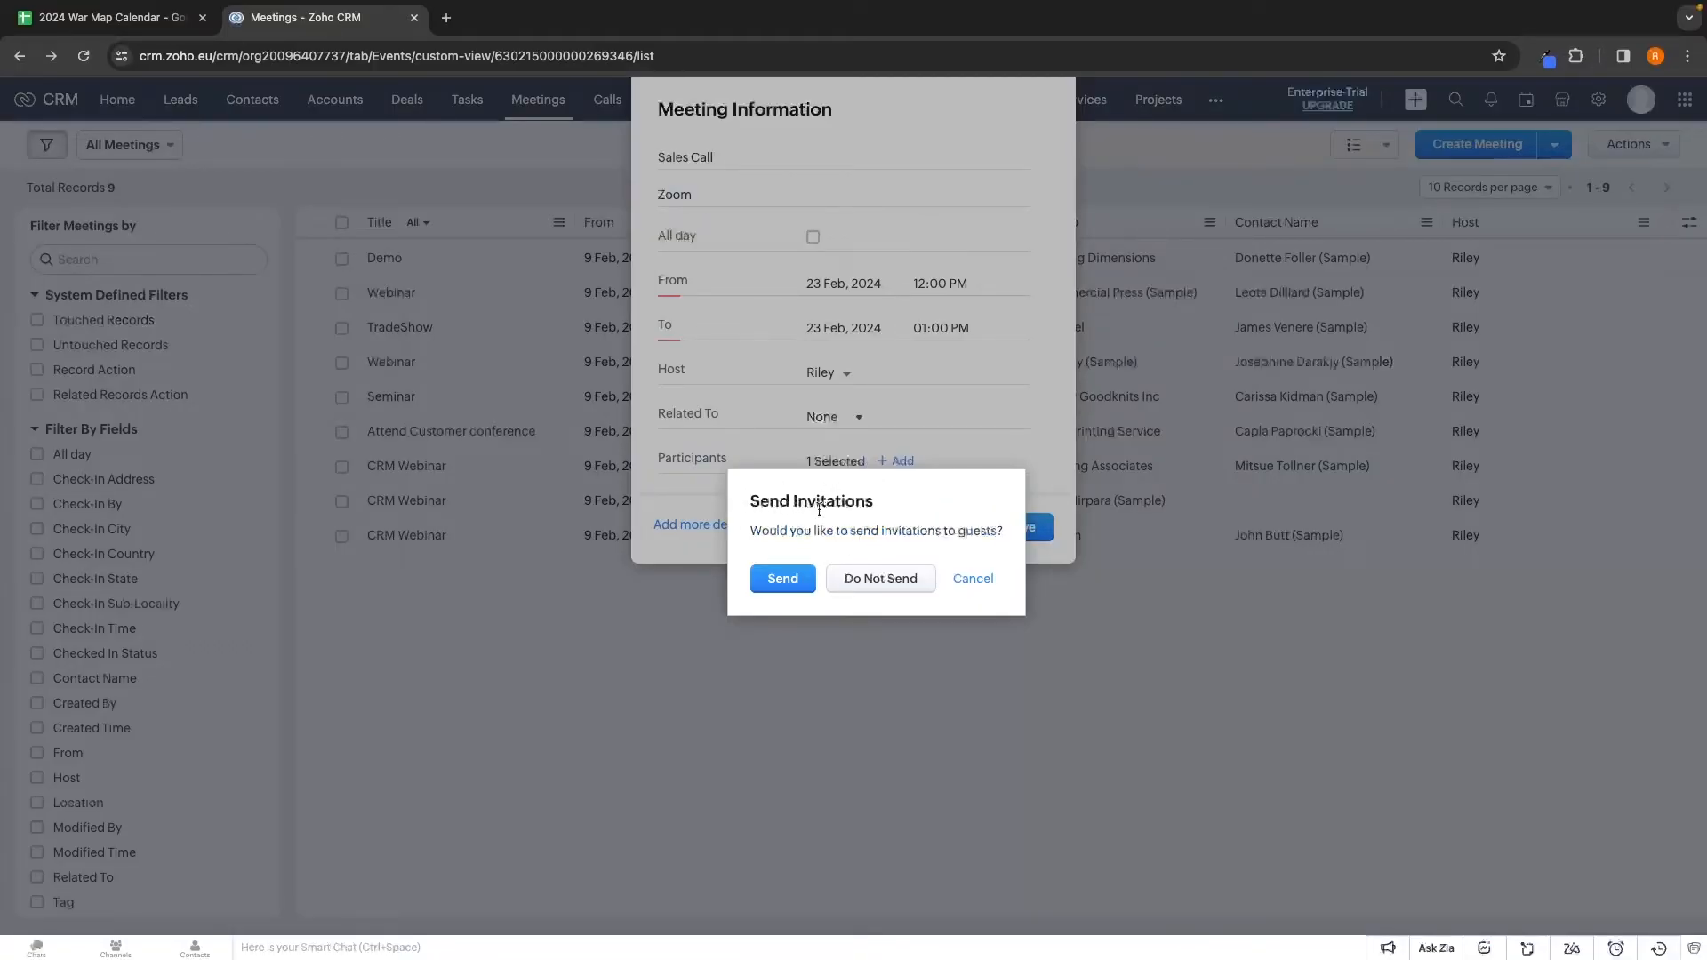
click(809, 570)
click(1045, 225)
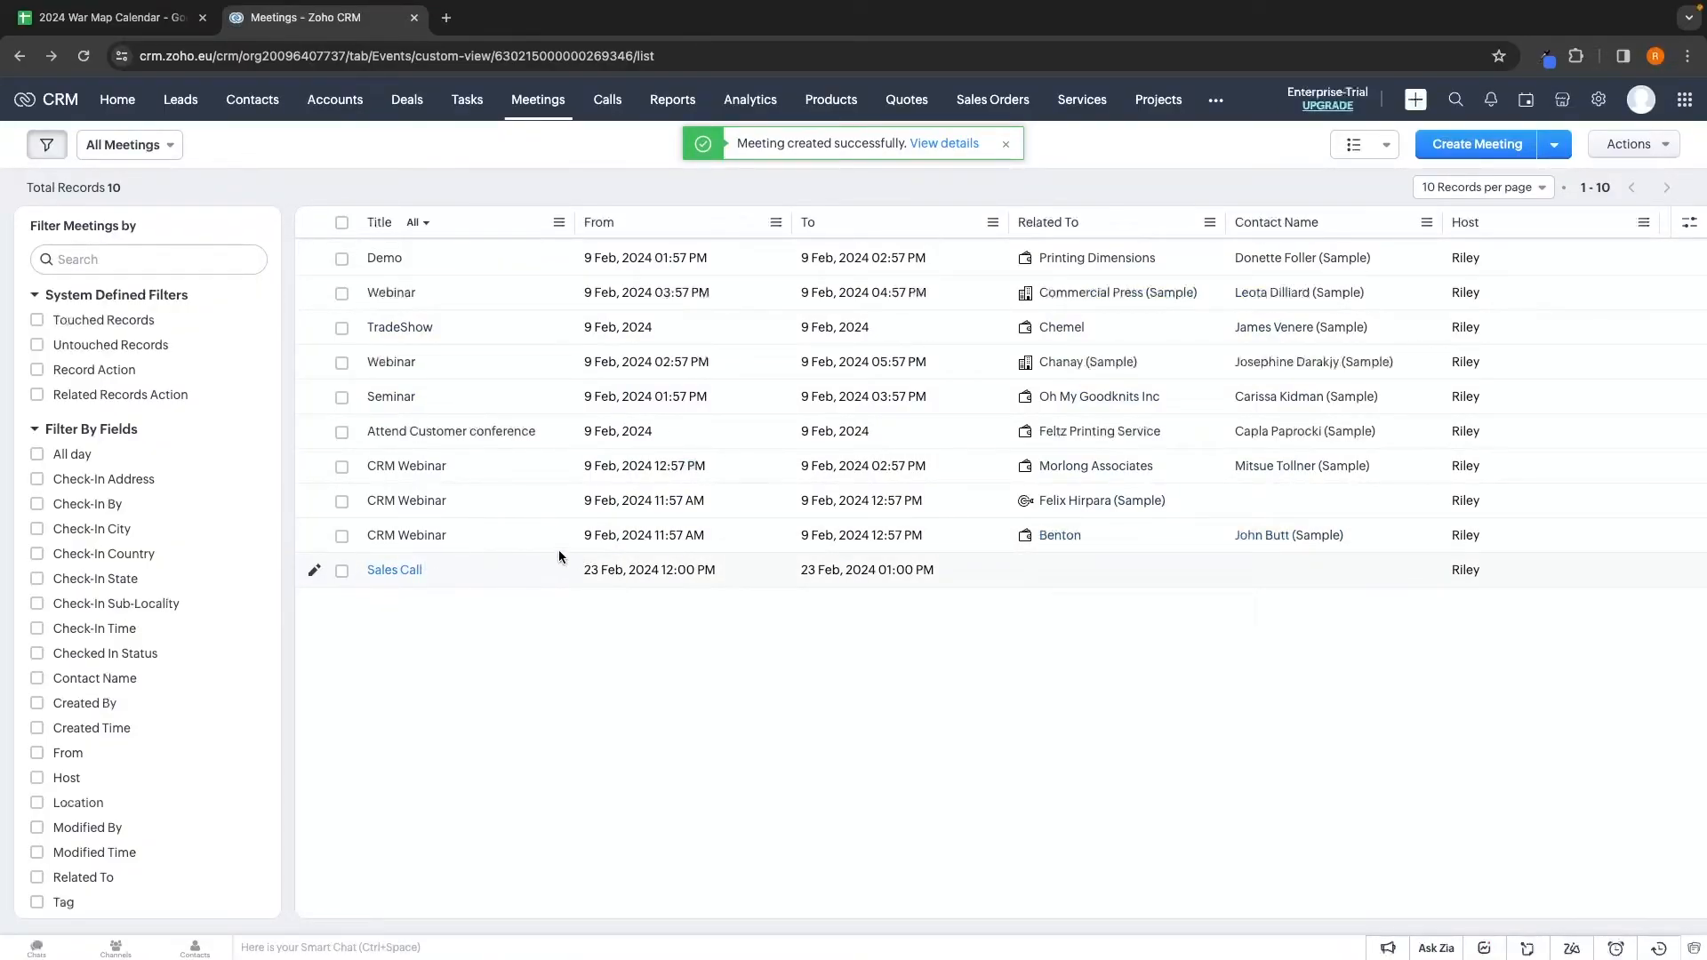
Delete the Sales Call meeting
click(342, 571)
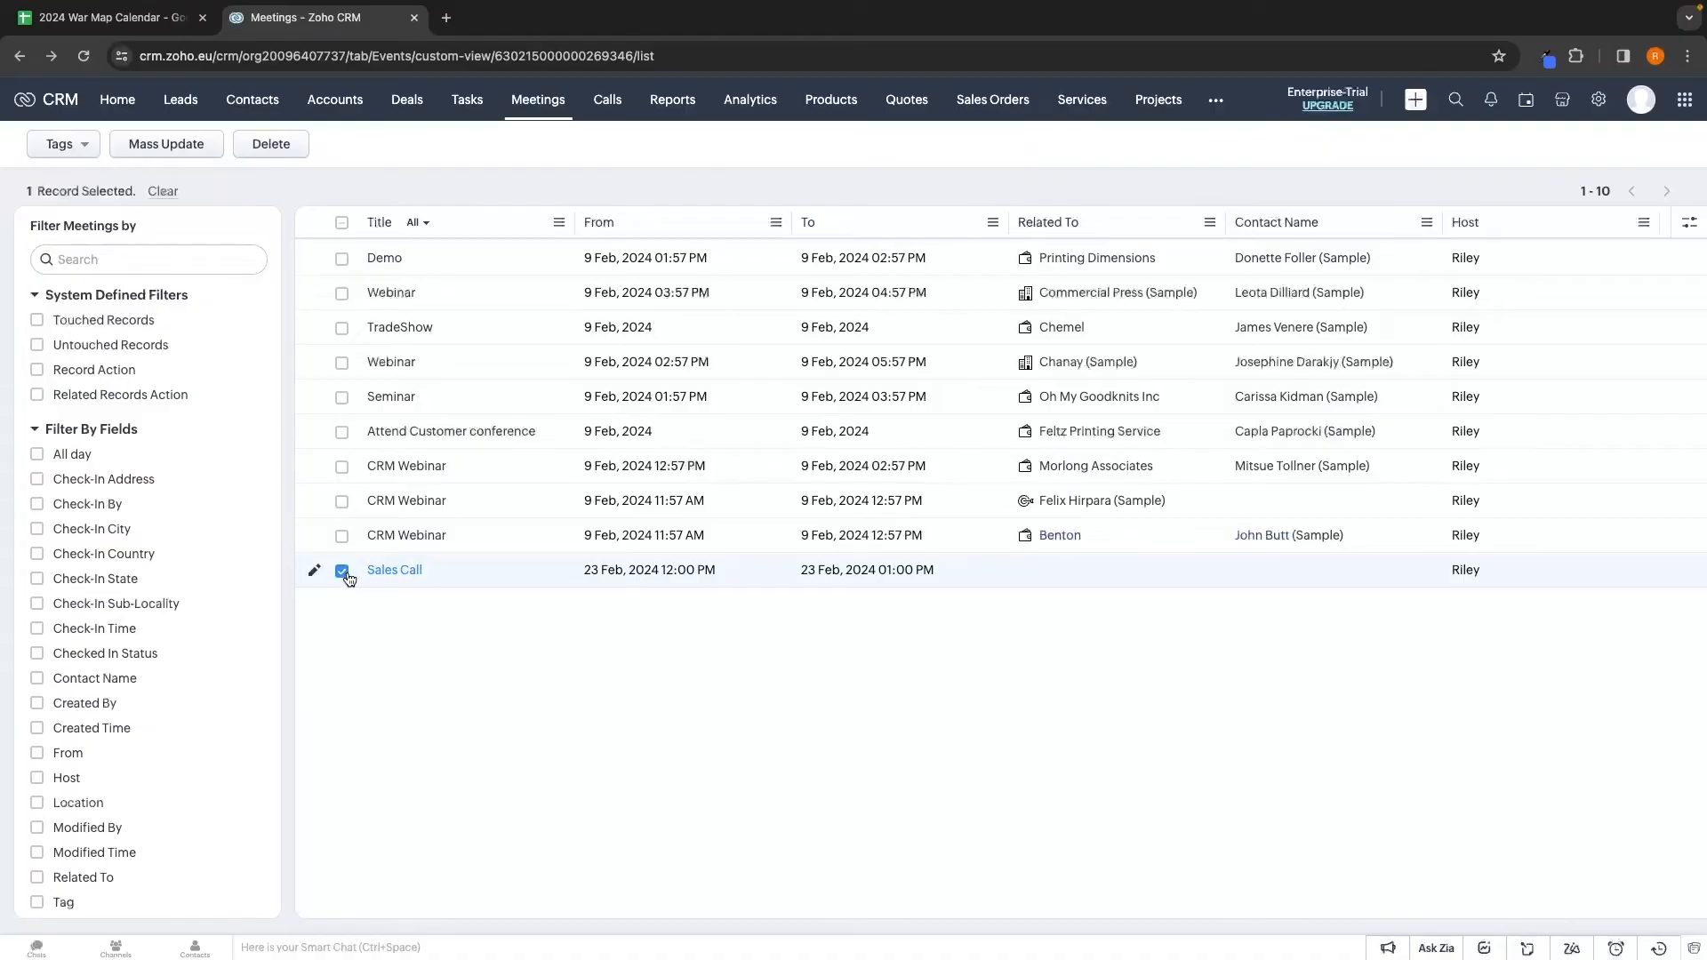
click(274, 145)
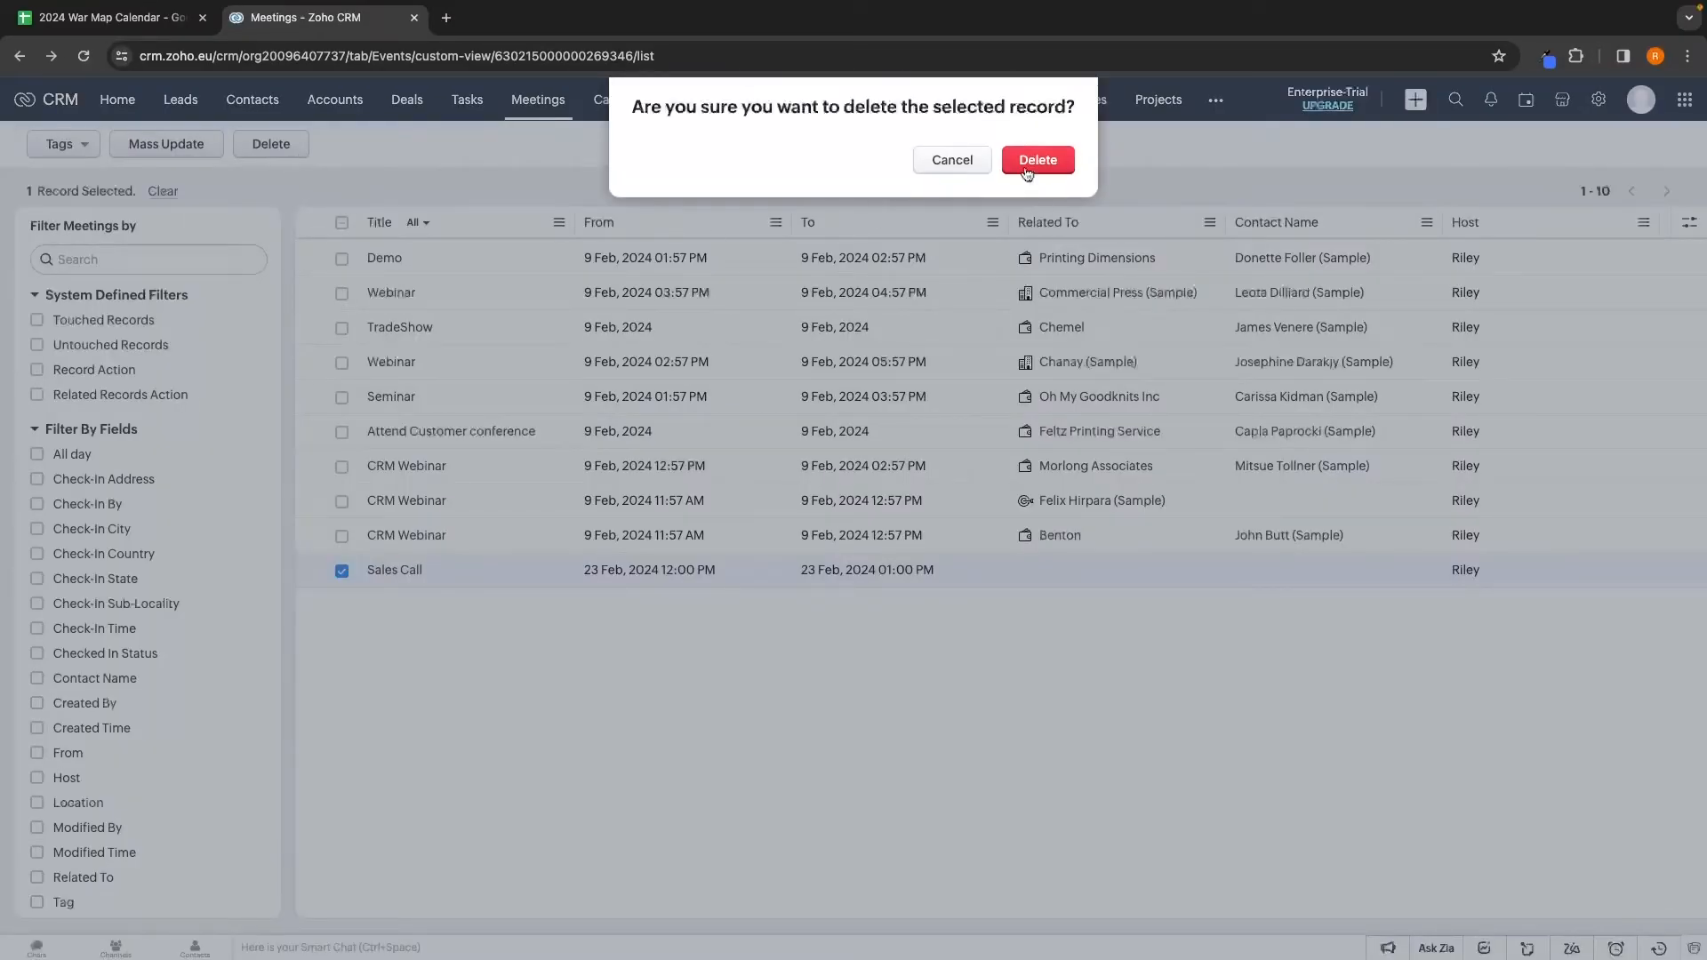
click(1026, 162)
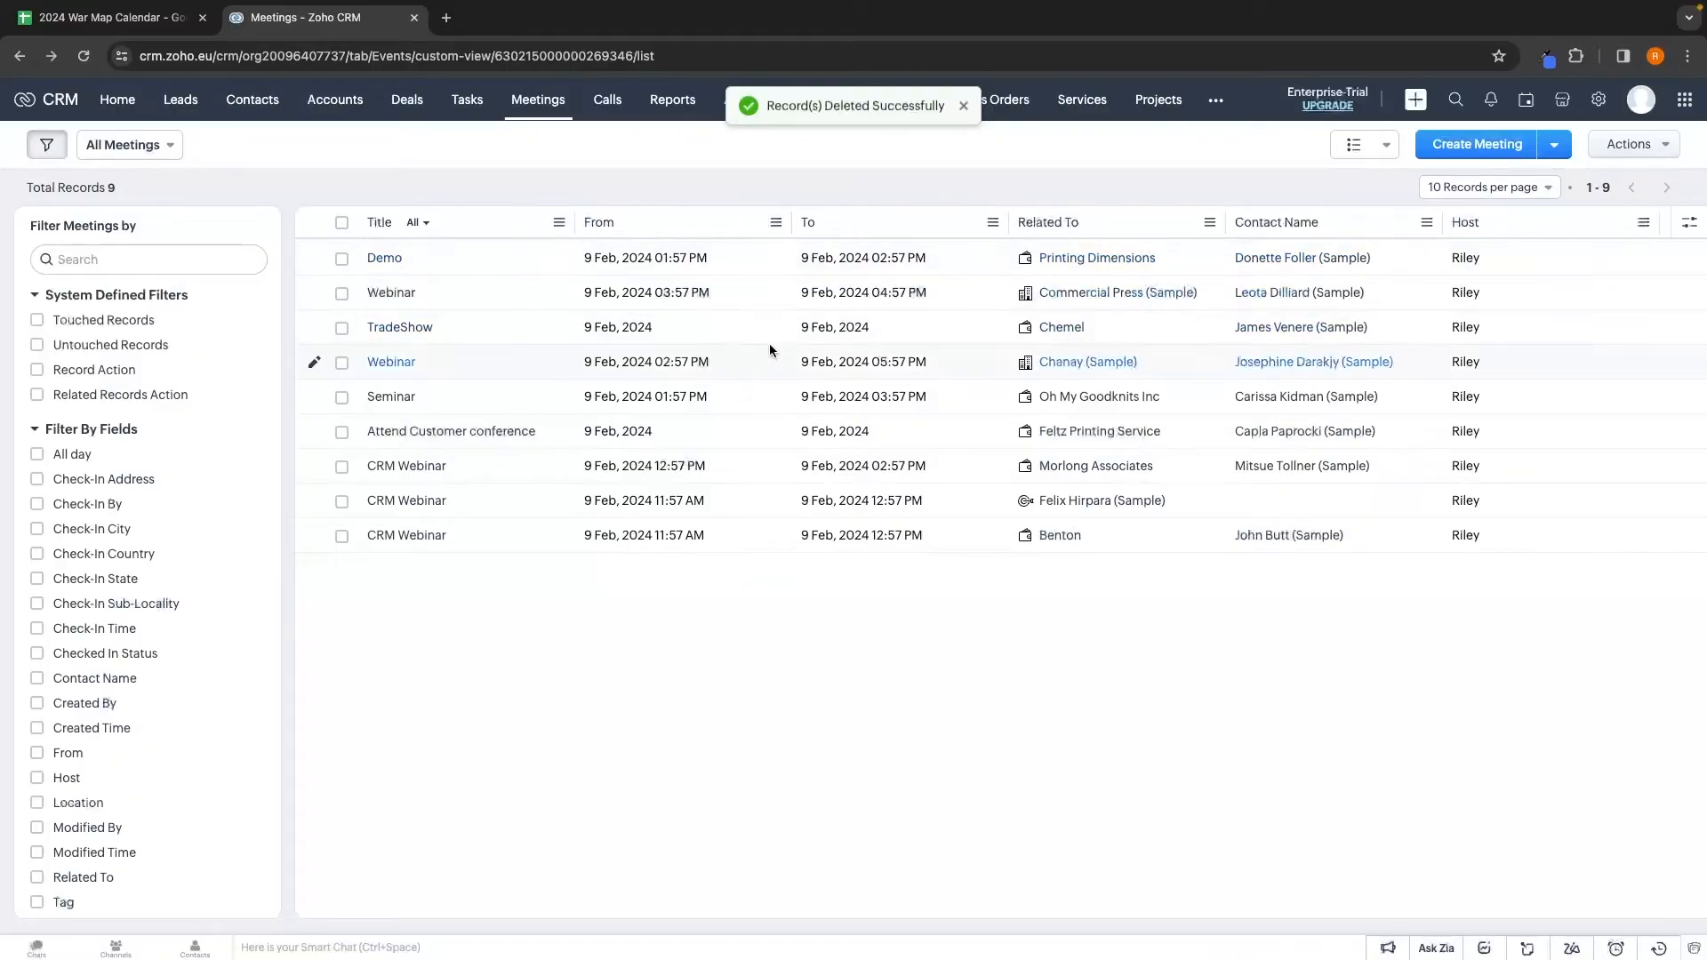
Delete the Demo meeting, leaving eight meetings, and switch to the Calls list
click(341, 259)
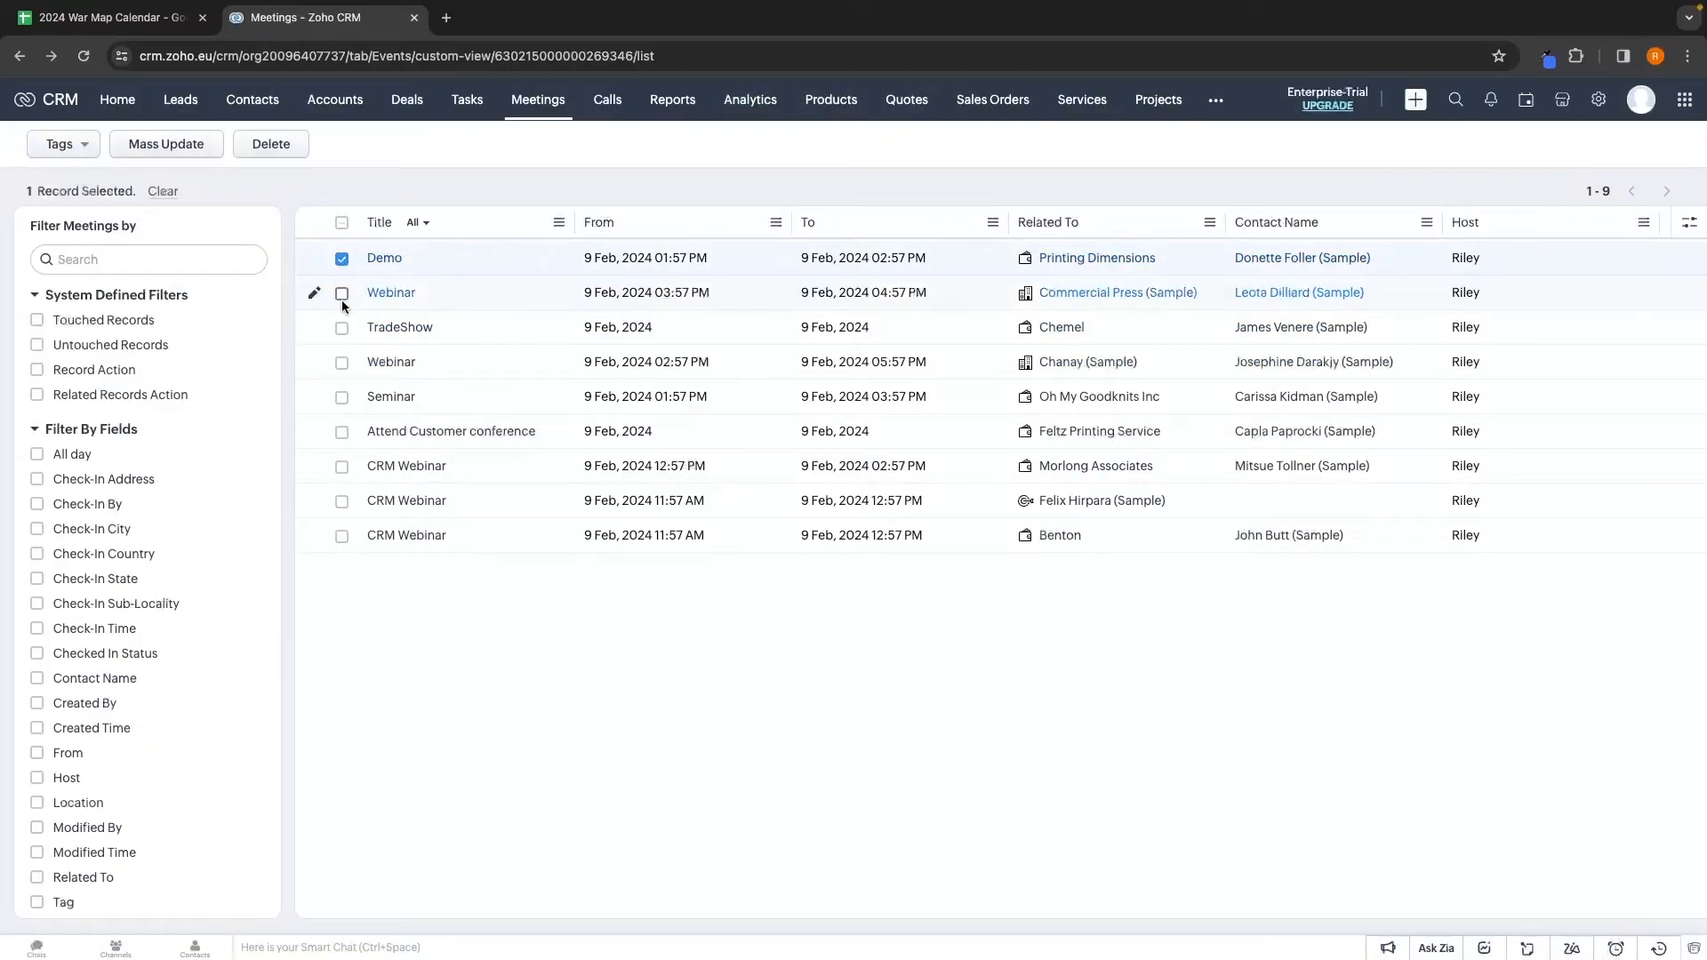
click(271, 144)
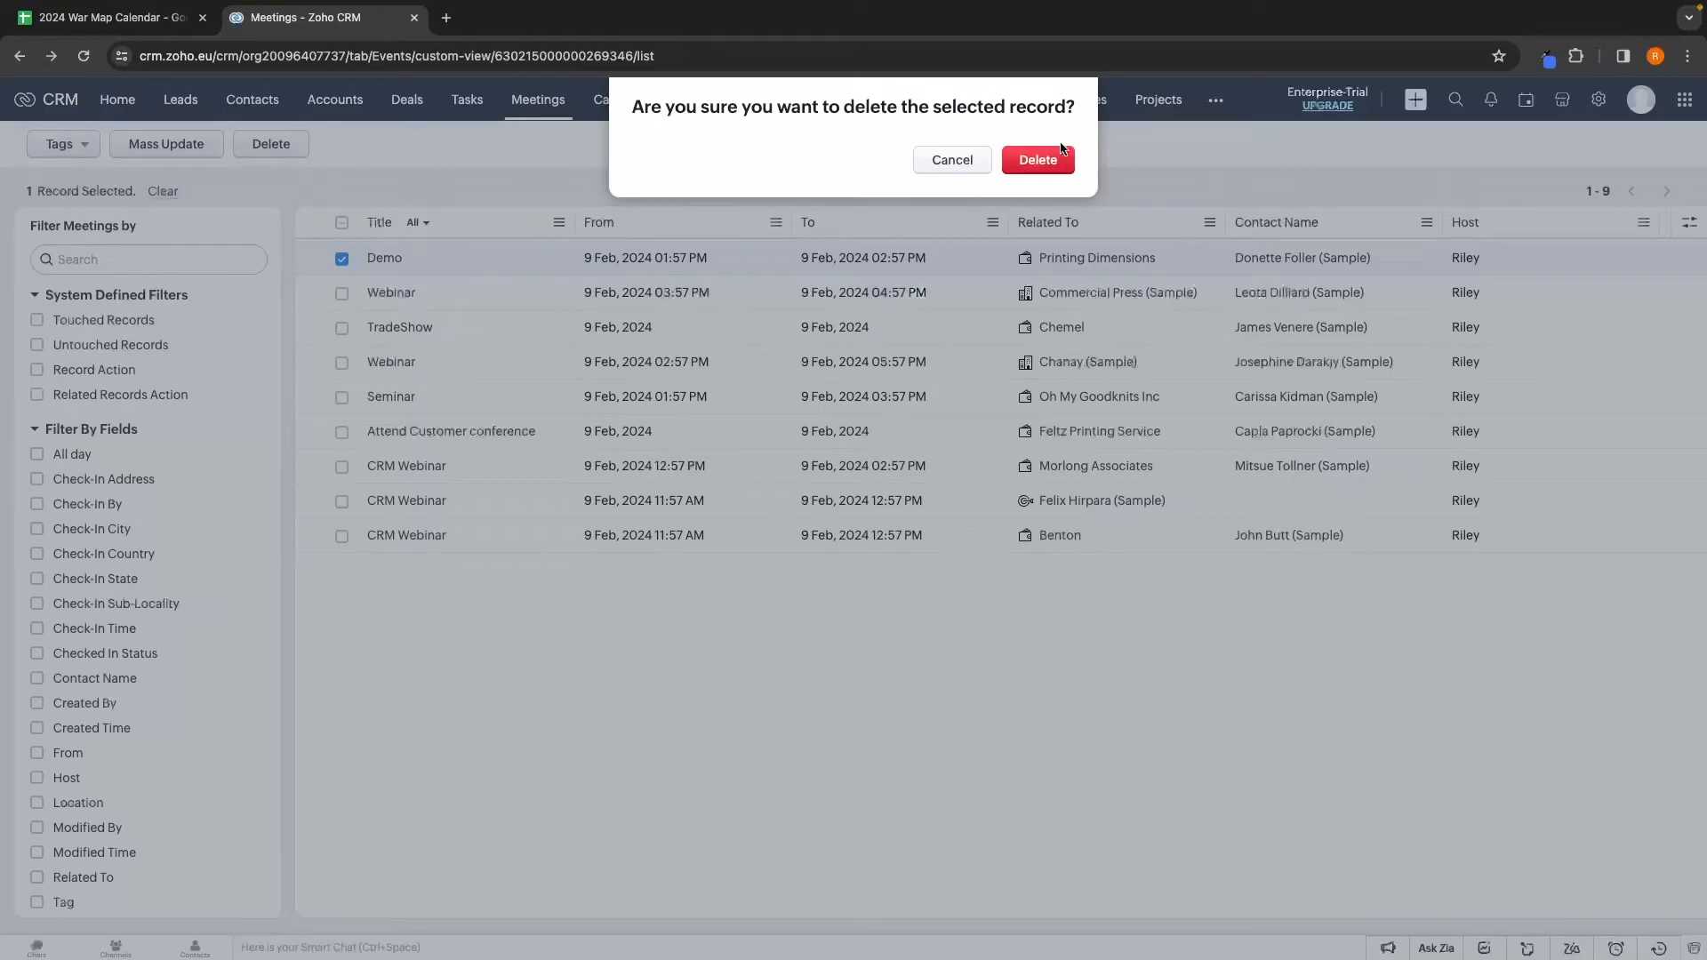
click(1038, 161)
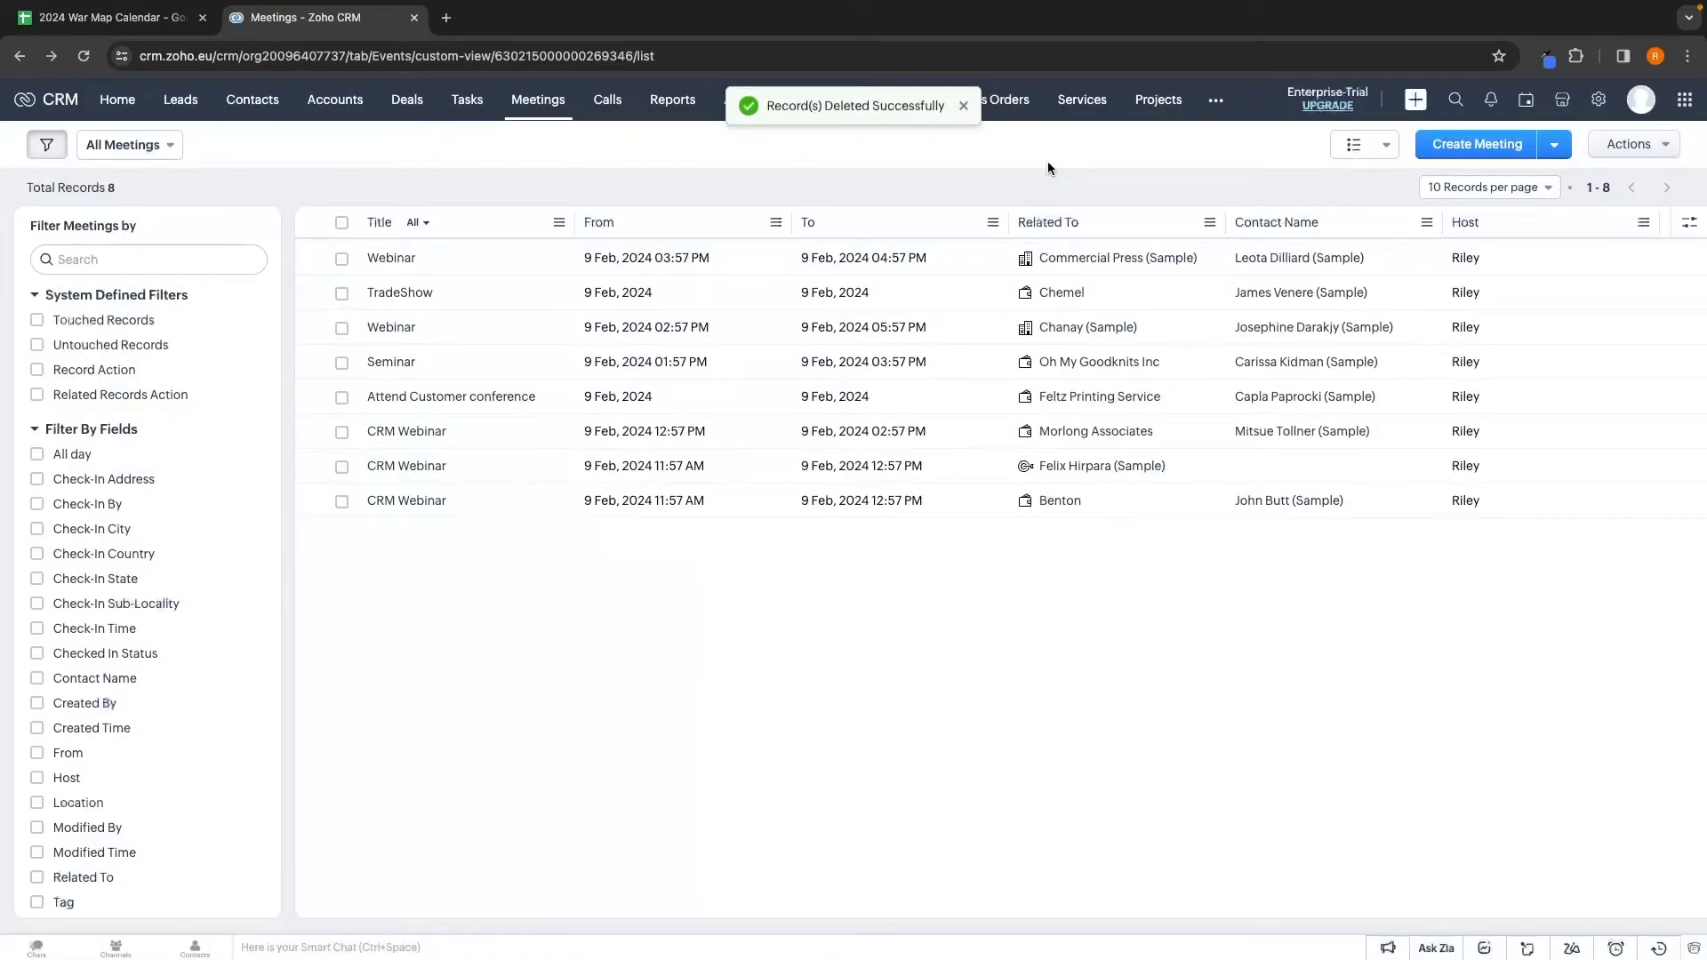
click(613, 105)
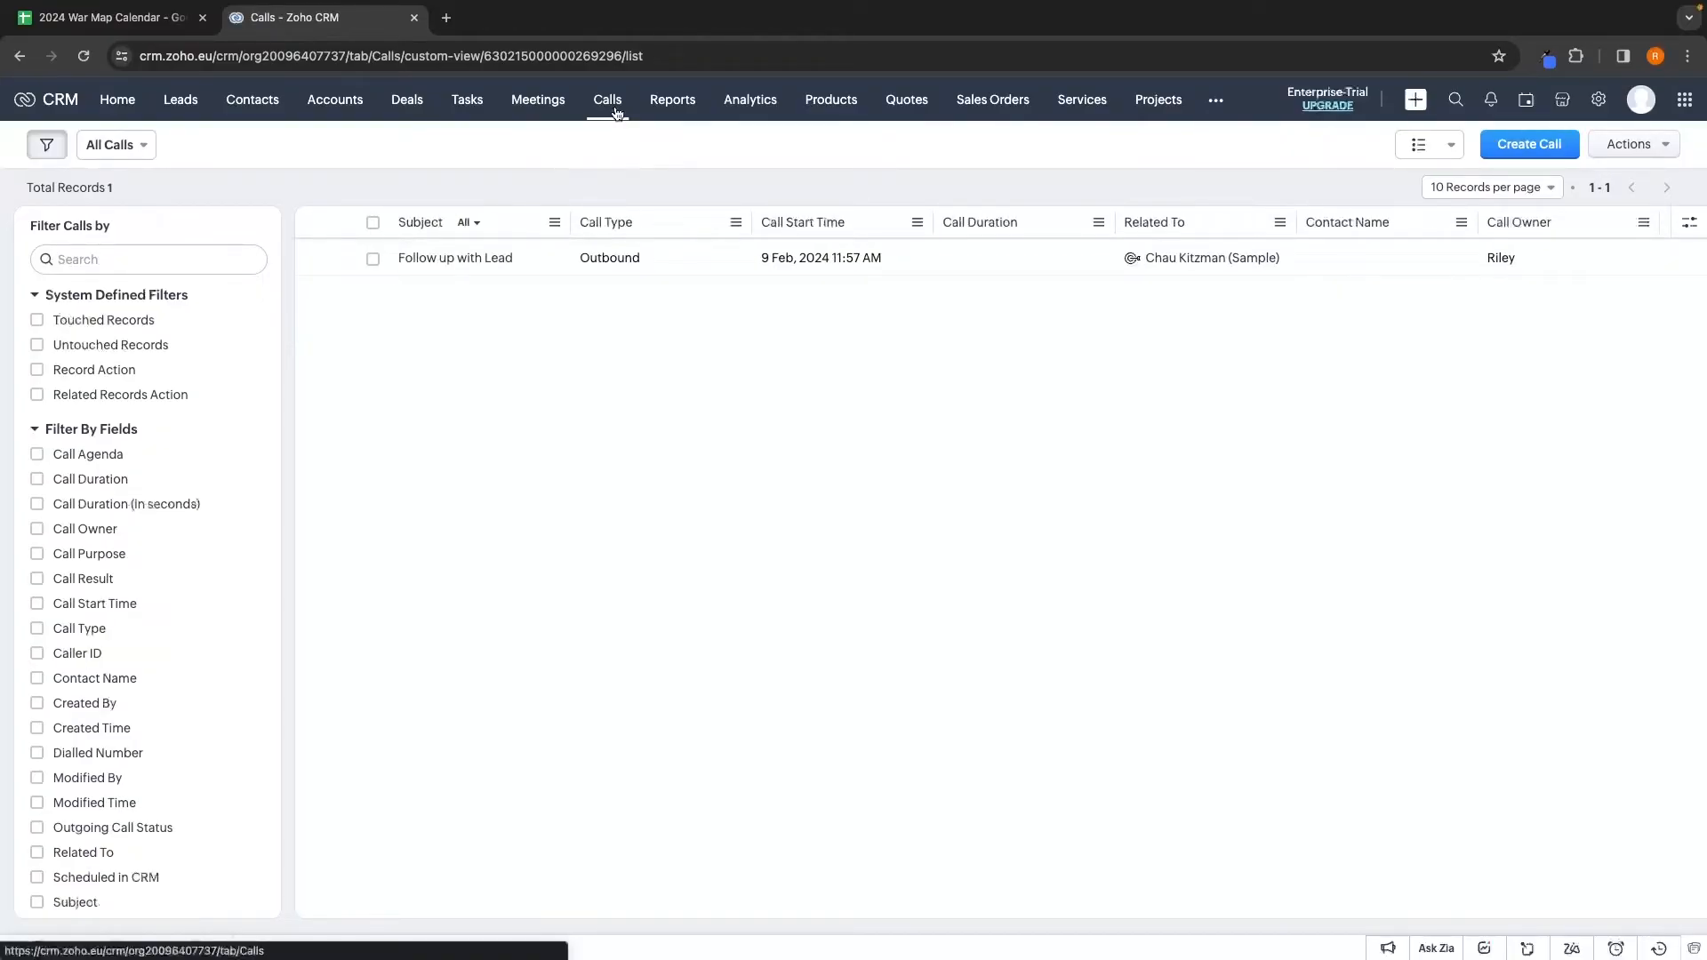
click(1526, 150)
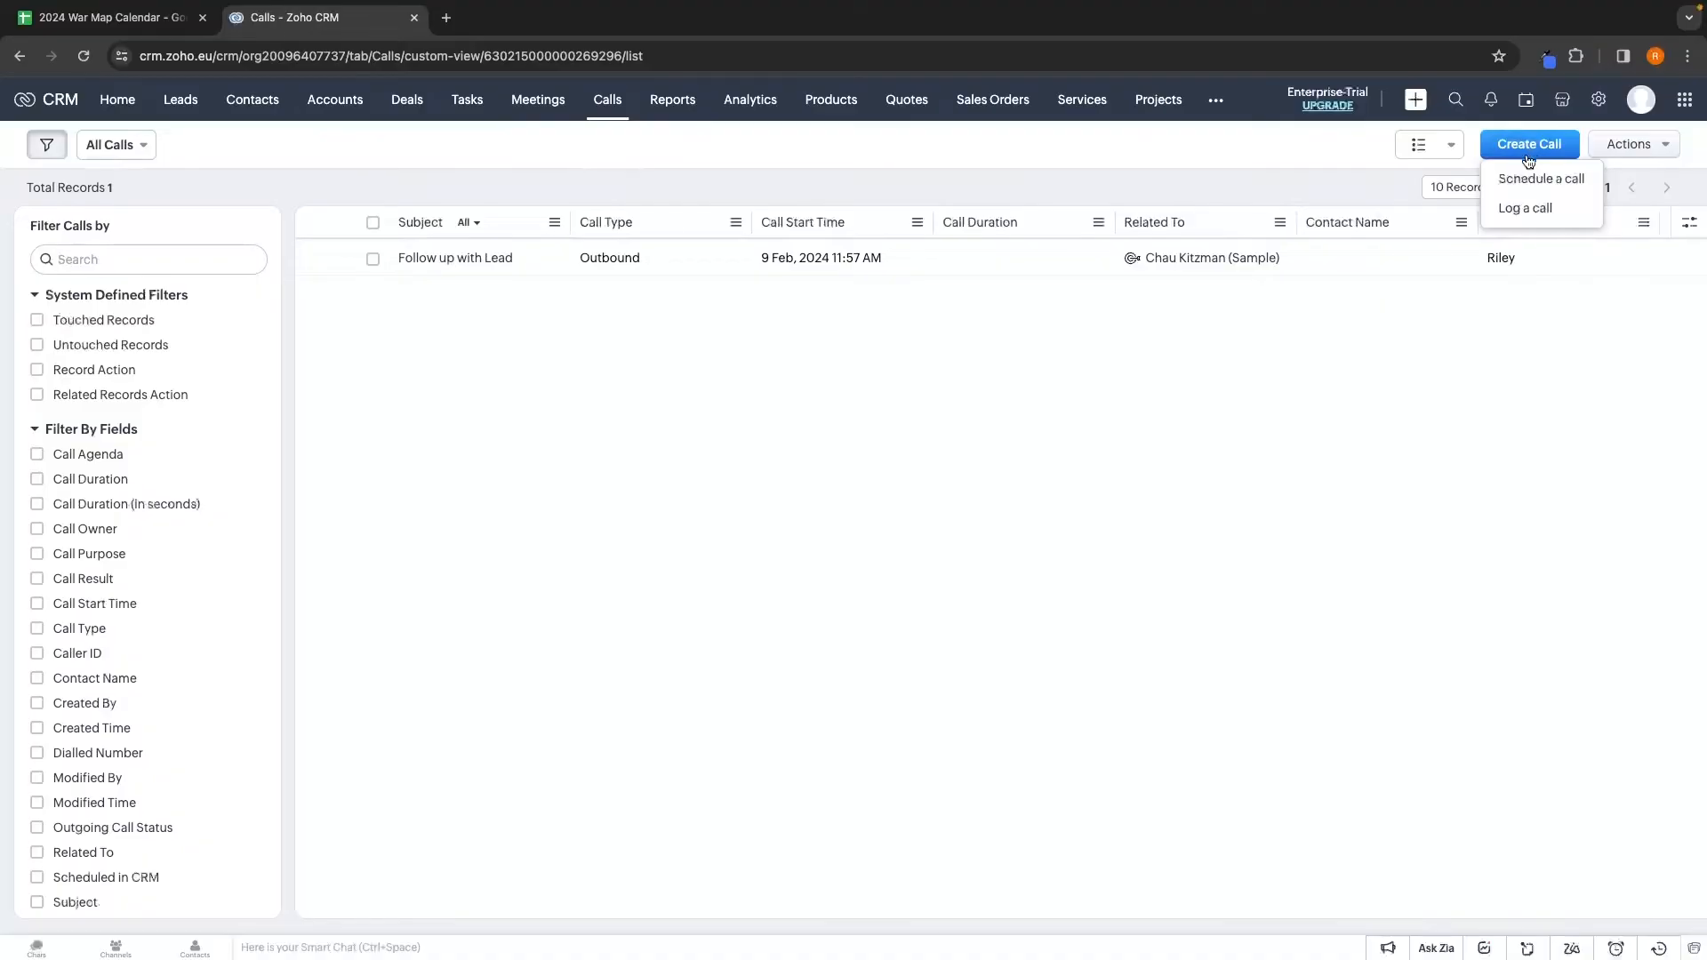
click(1526, 210)
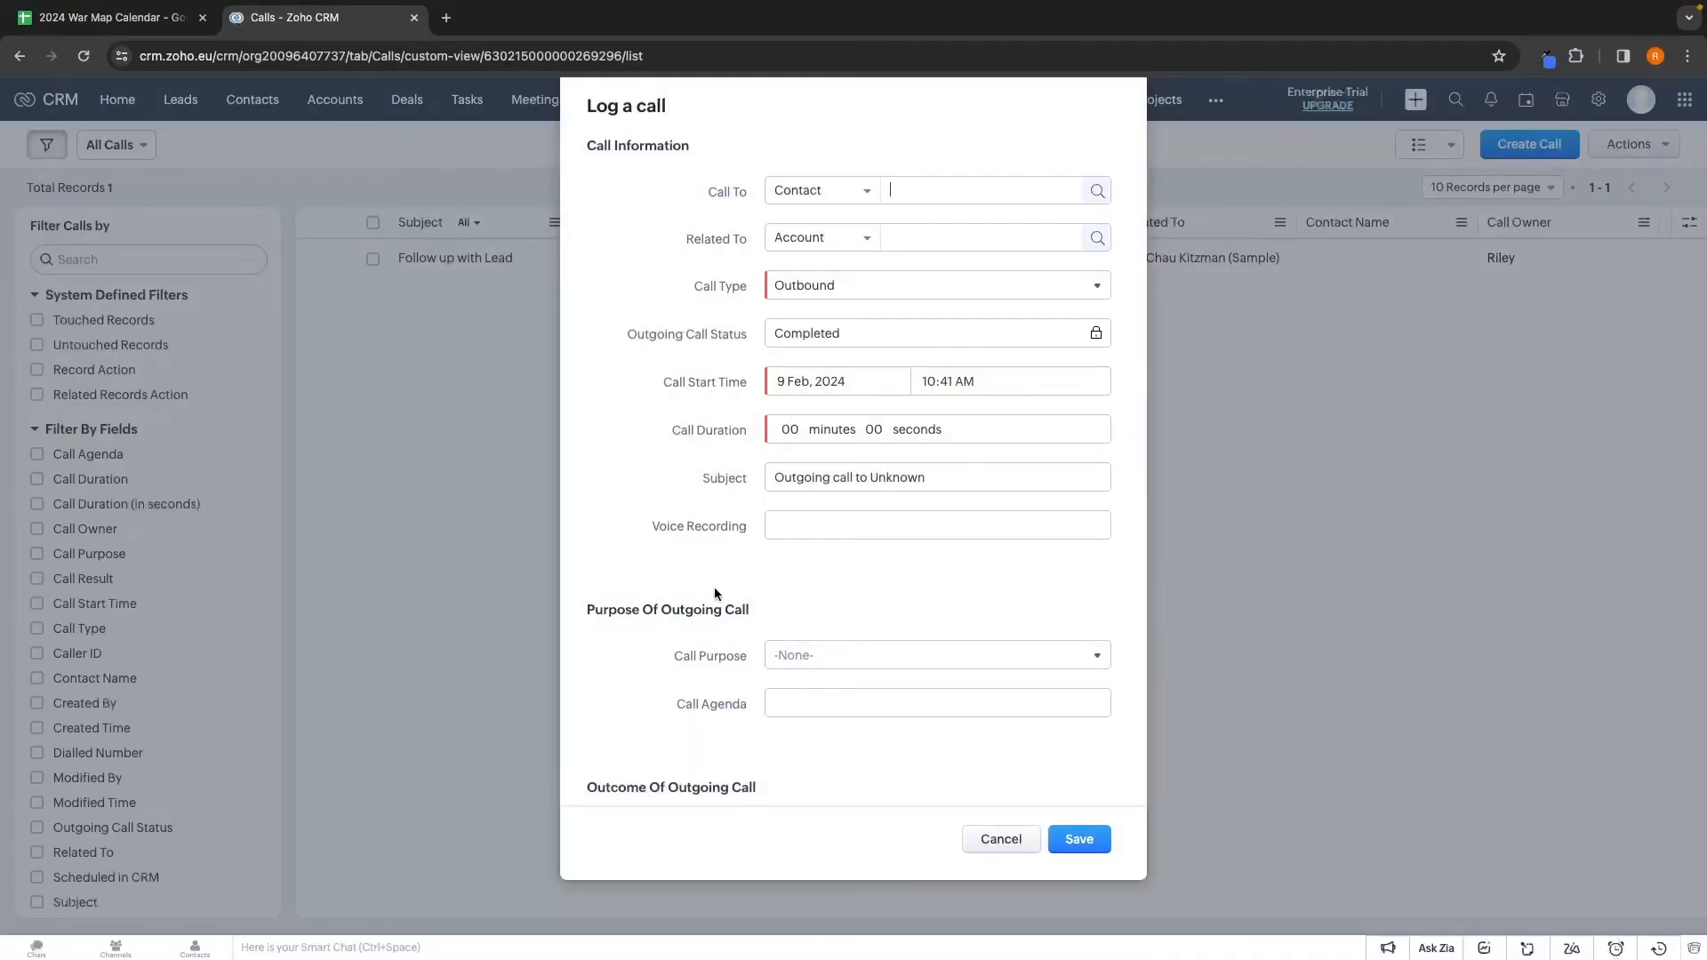
scroll(797, 727, down, 2)
scroll(798, 727, up, 2)
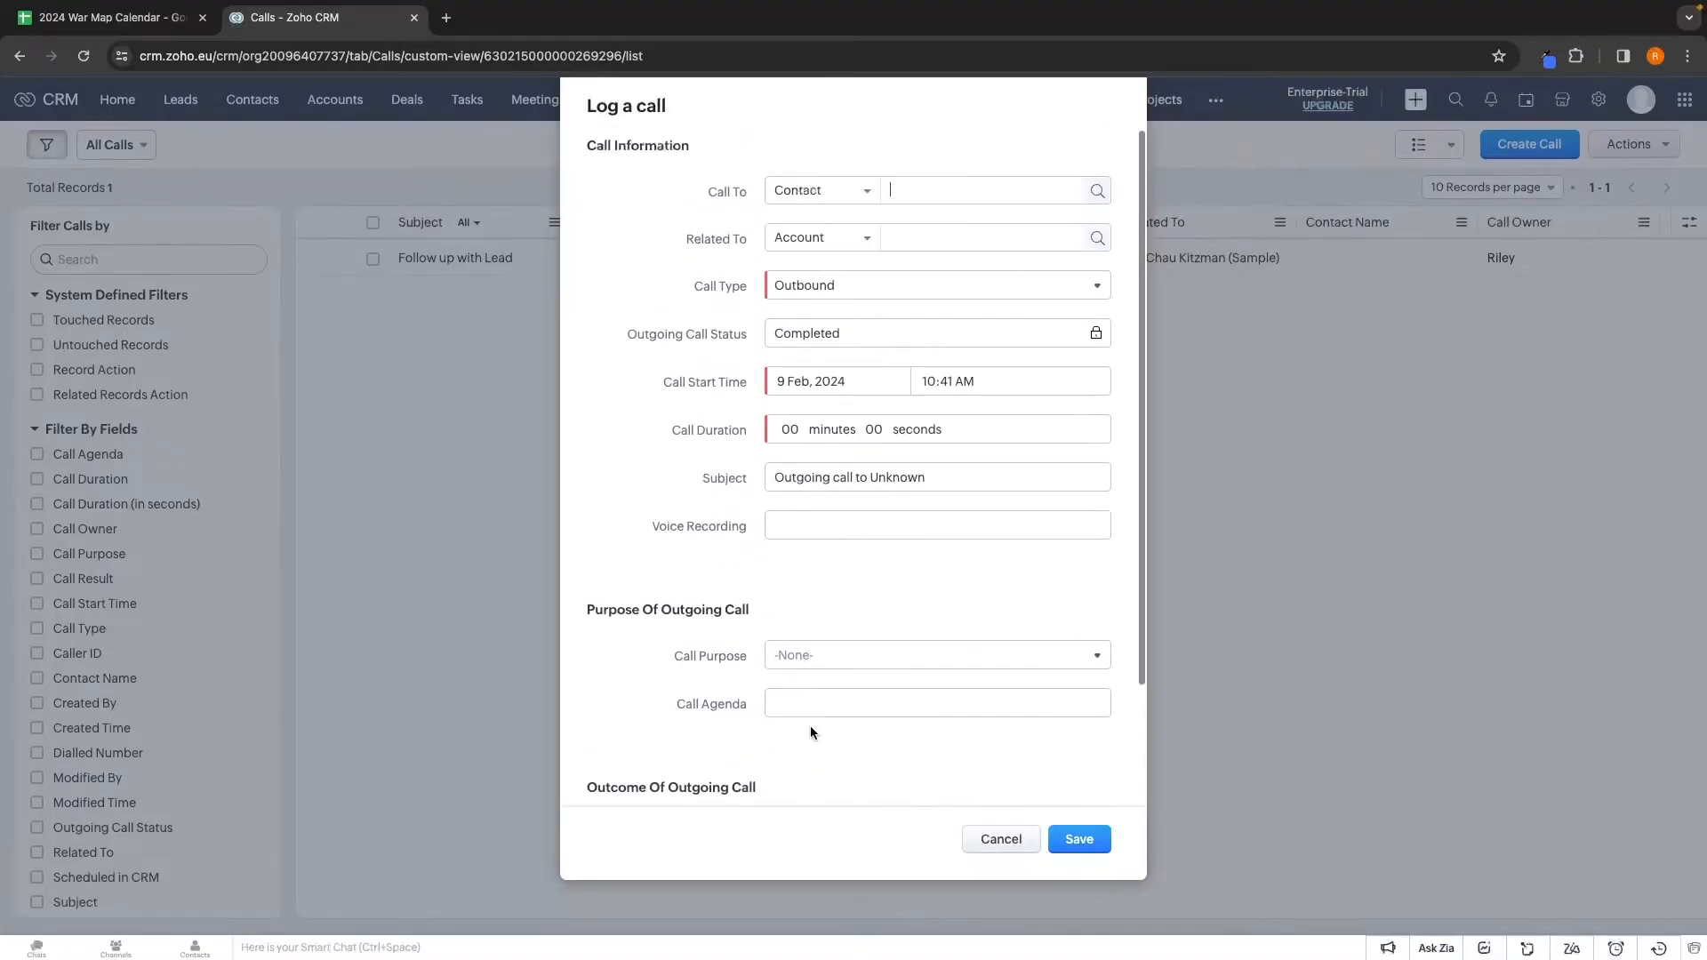
click(1001, 840)
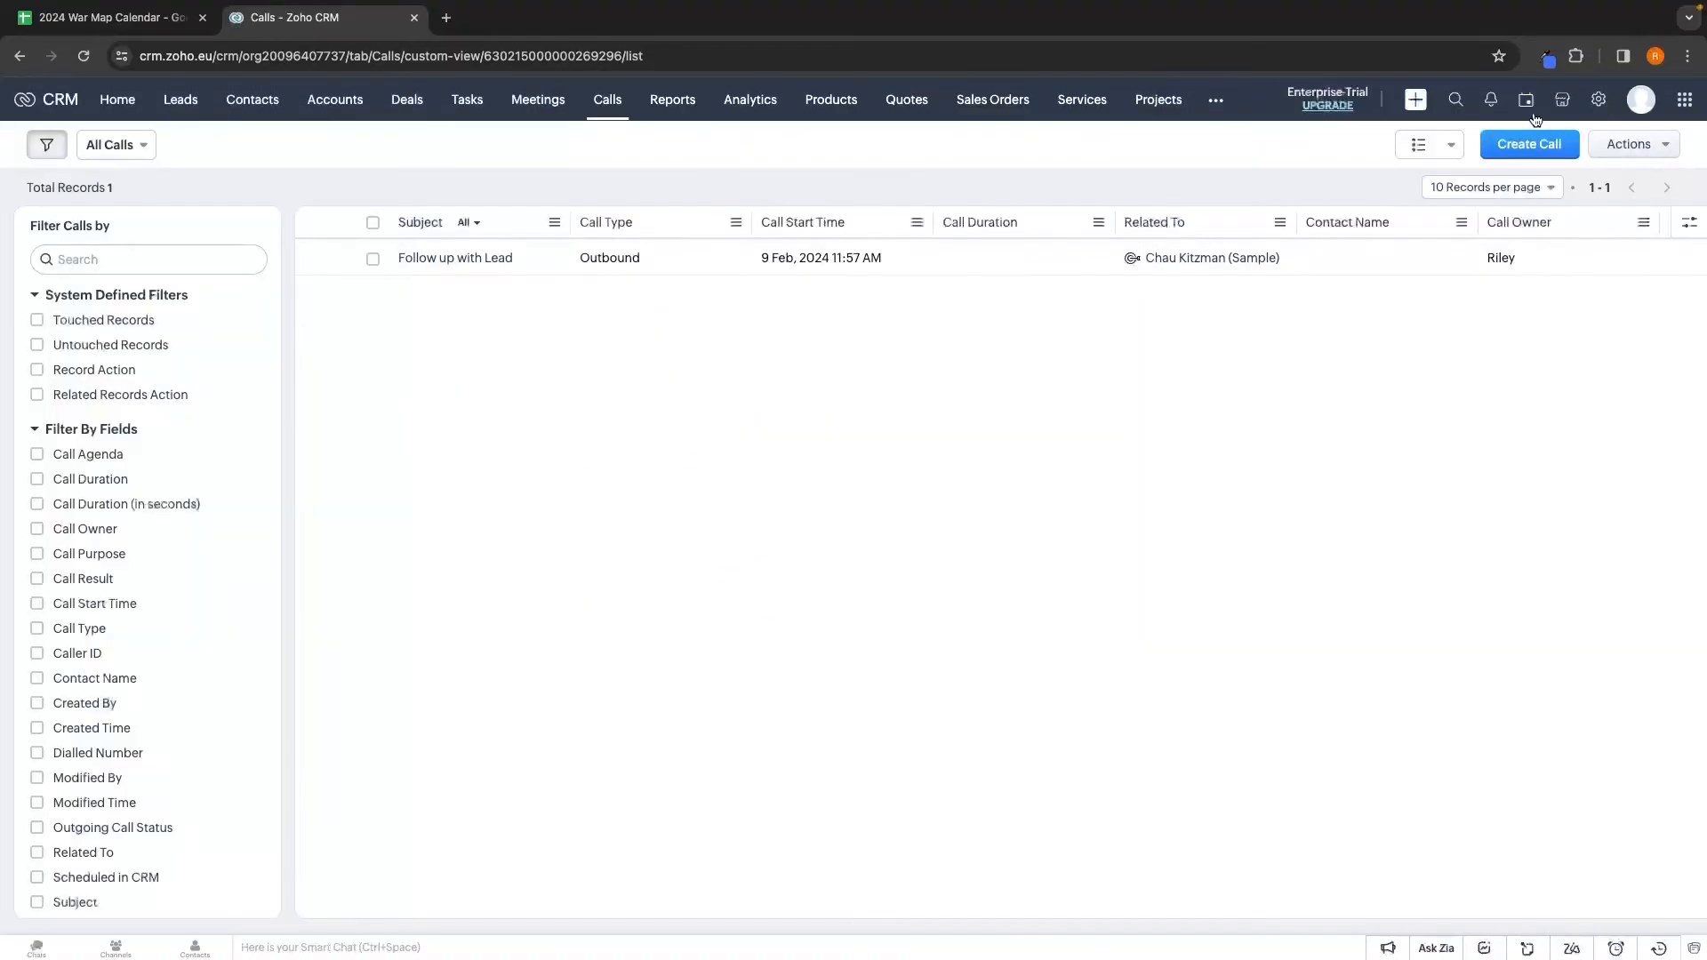
mouse_move(1512, 147)
click(1565, 182)
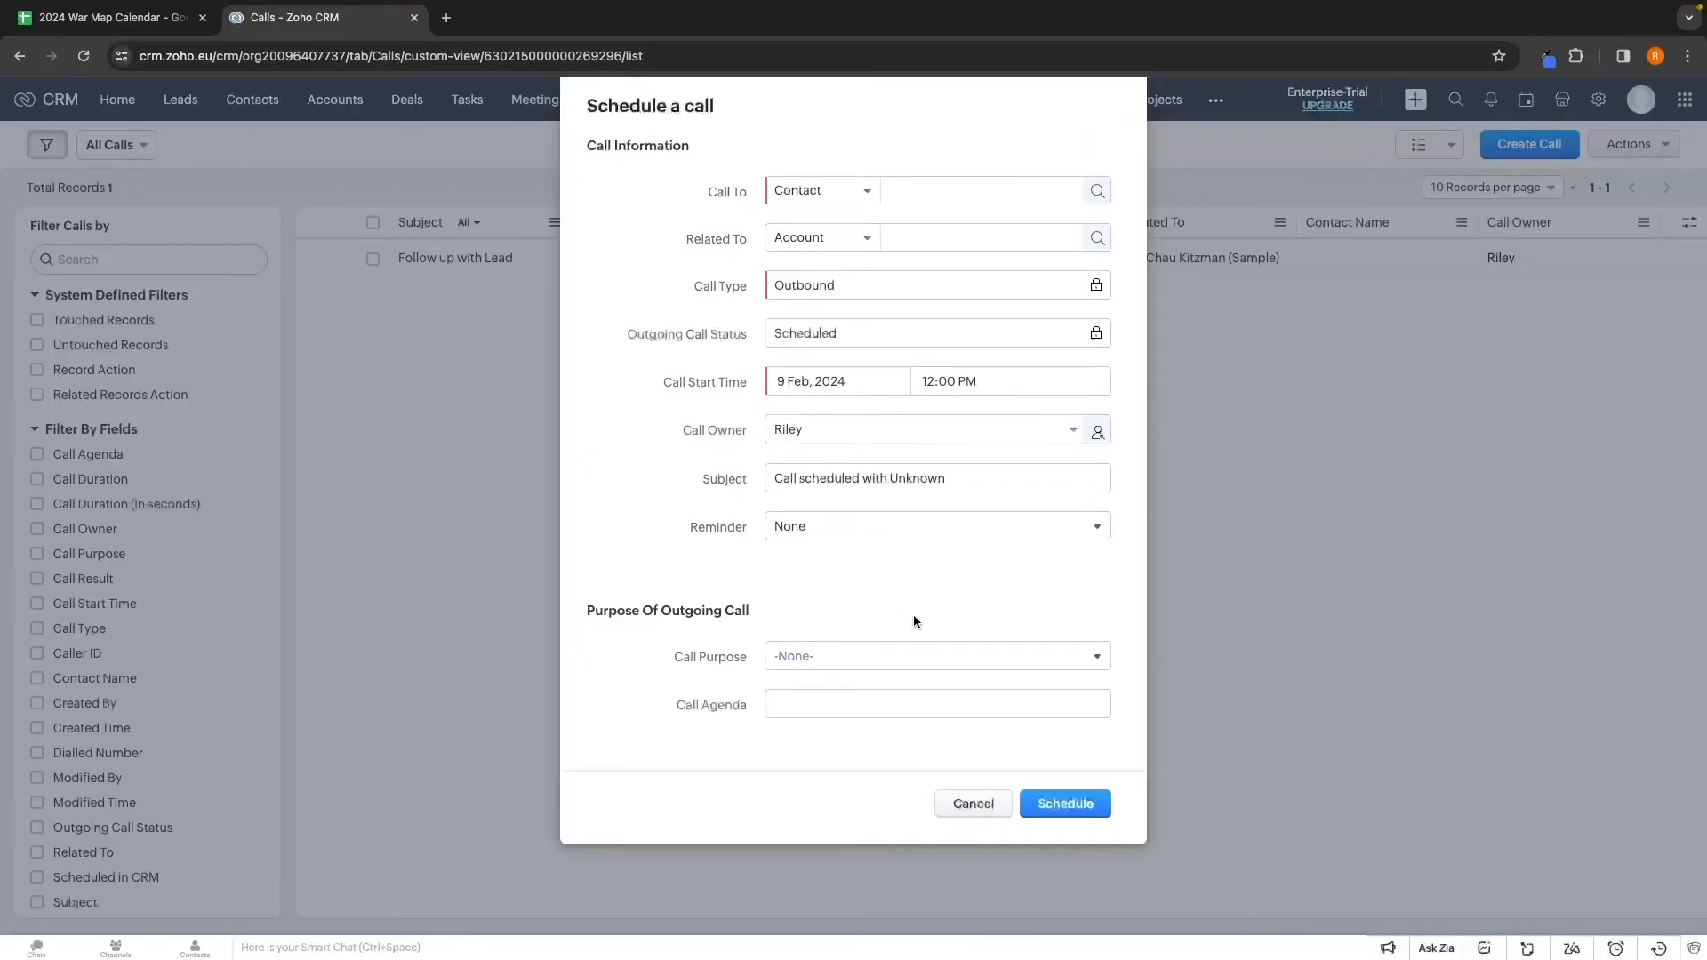
click(975, 809)
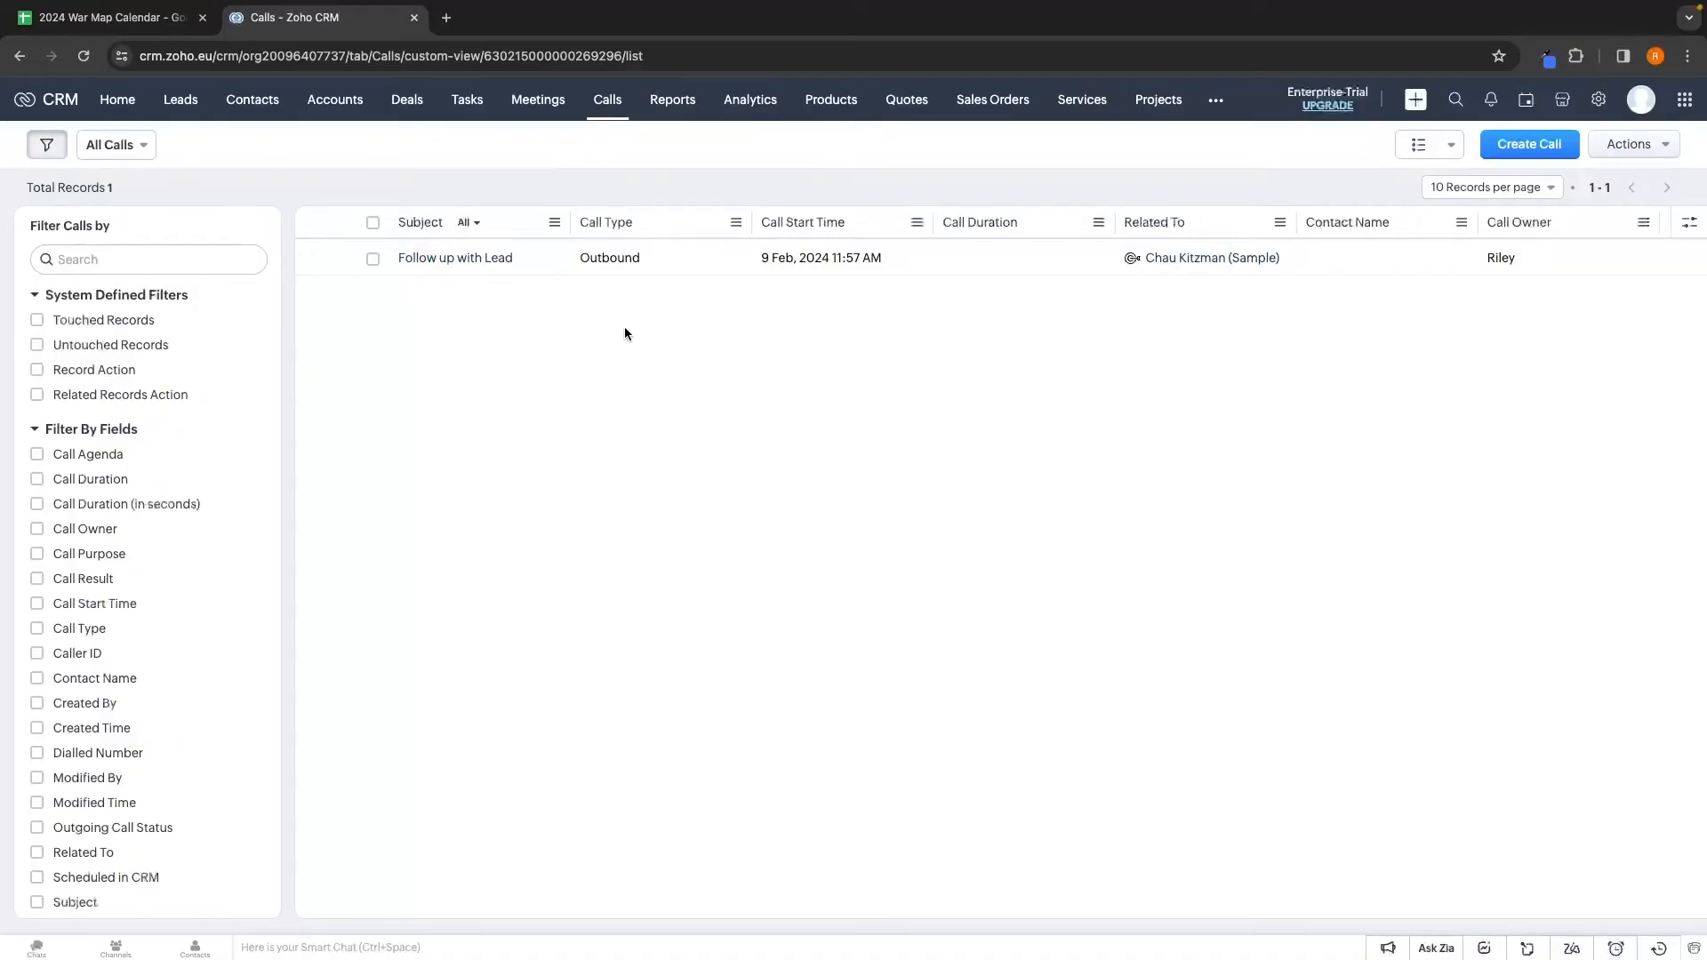
click(373, 259)
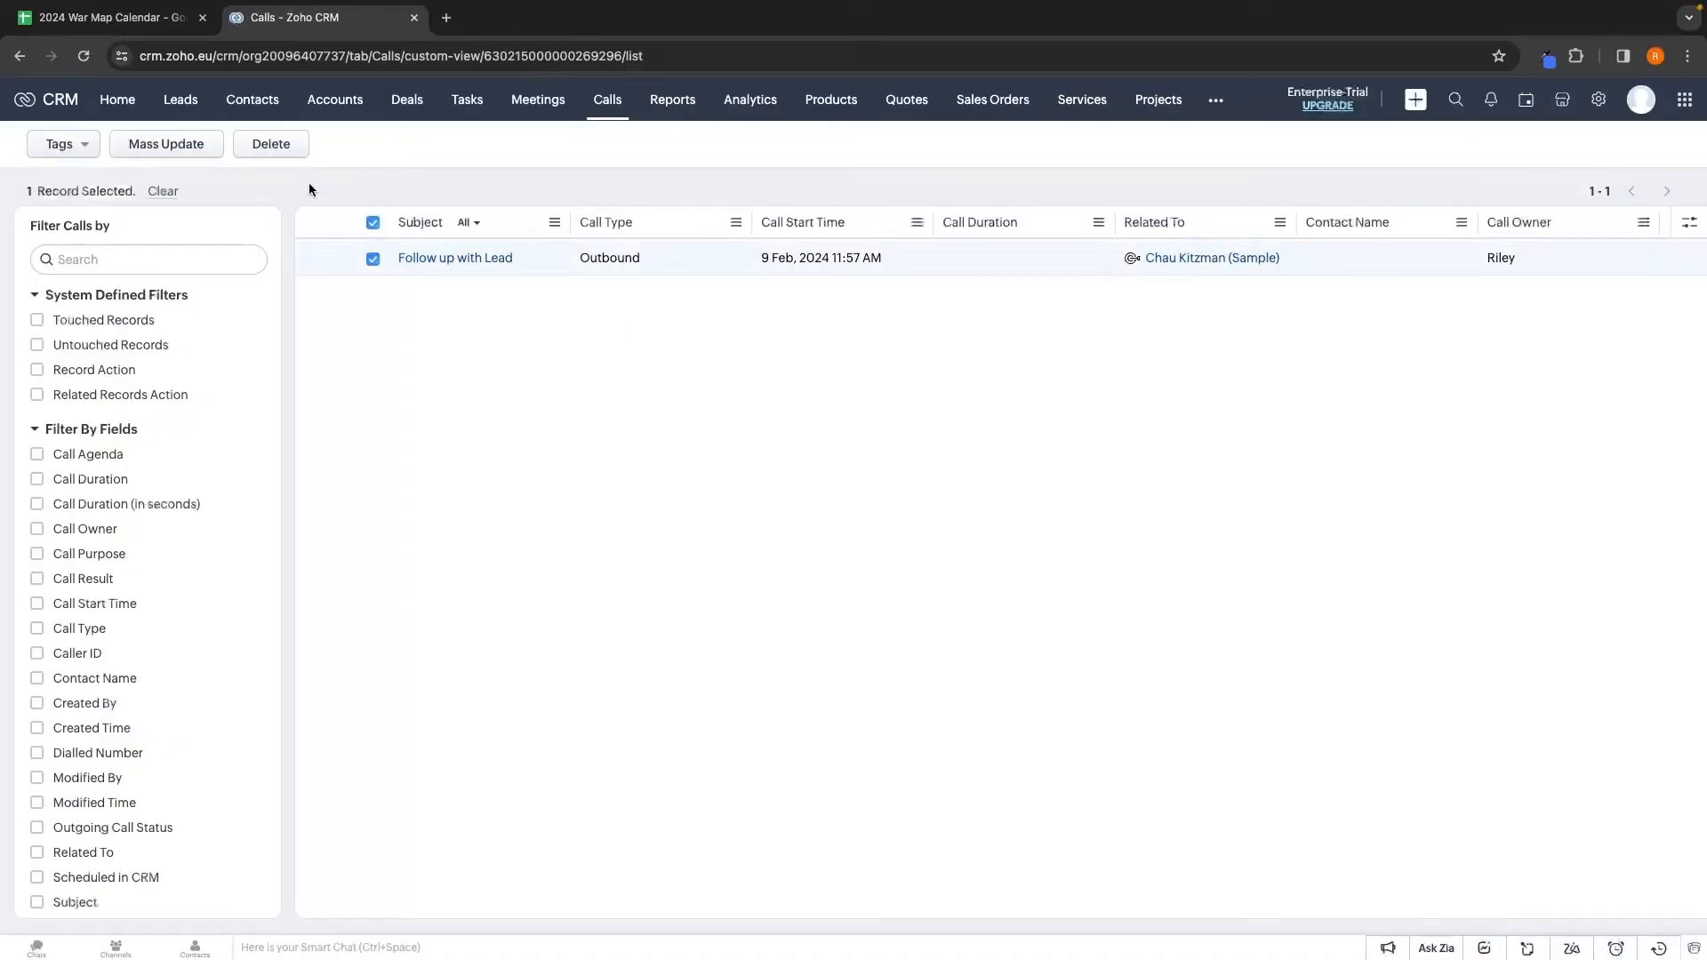
Open the Follow up with Lead call and mark it completed with a 30-minute duration
click(373, 259)
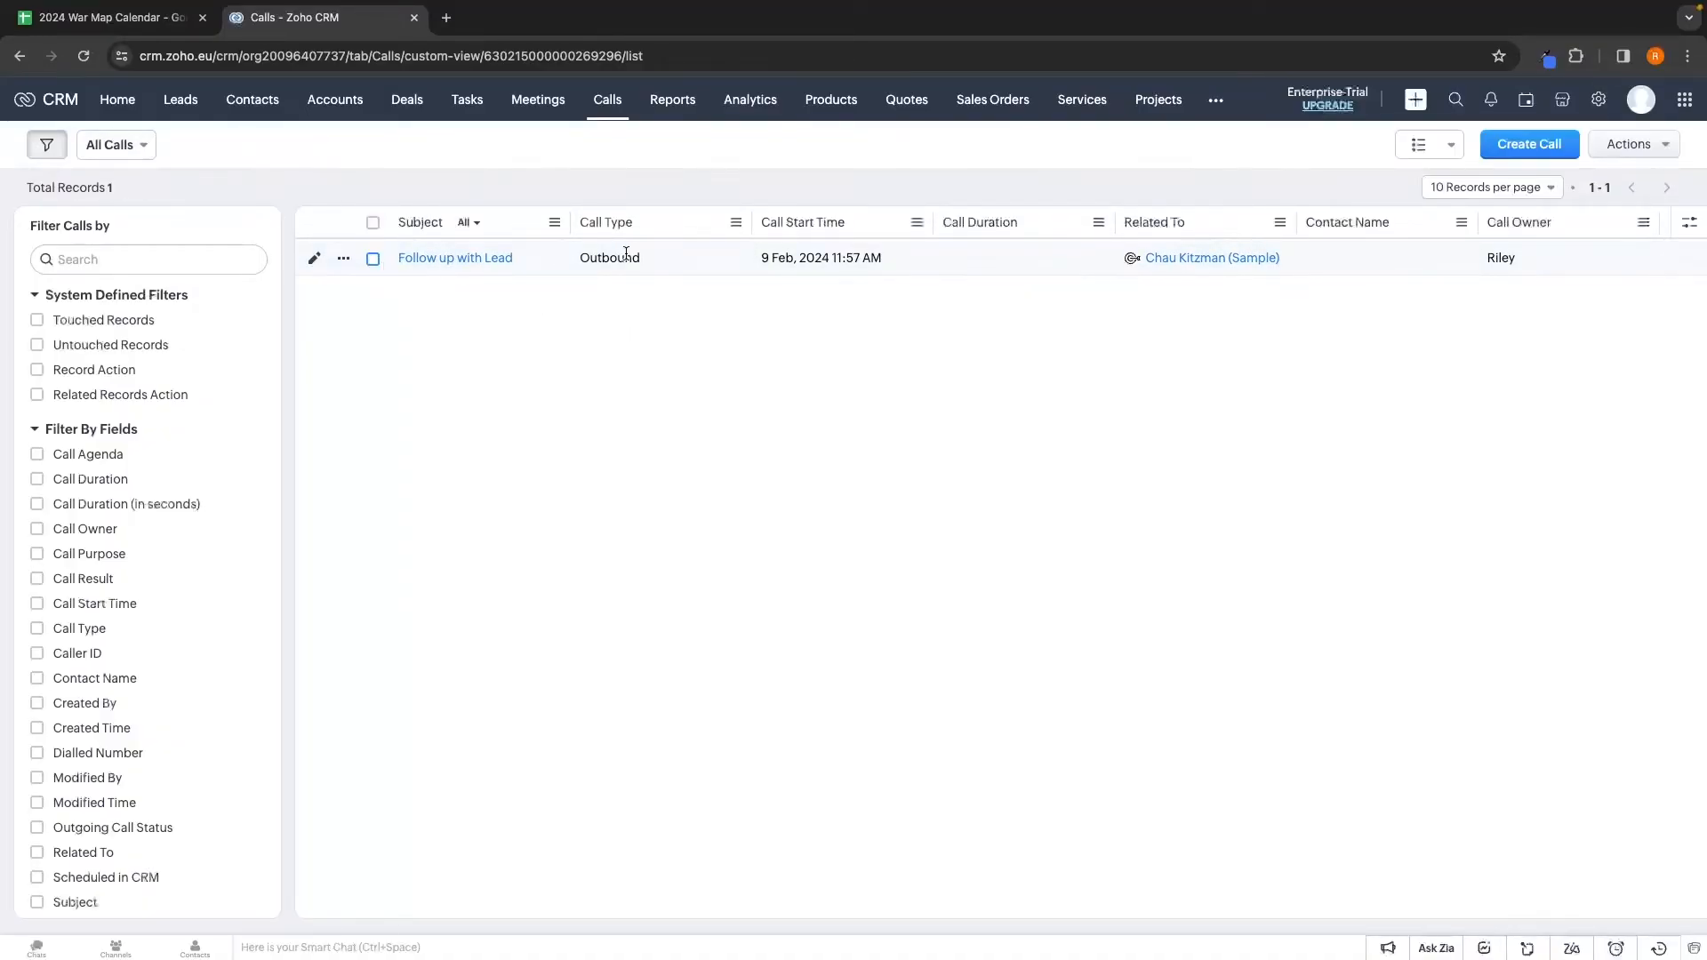
click(452, 259)
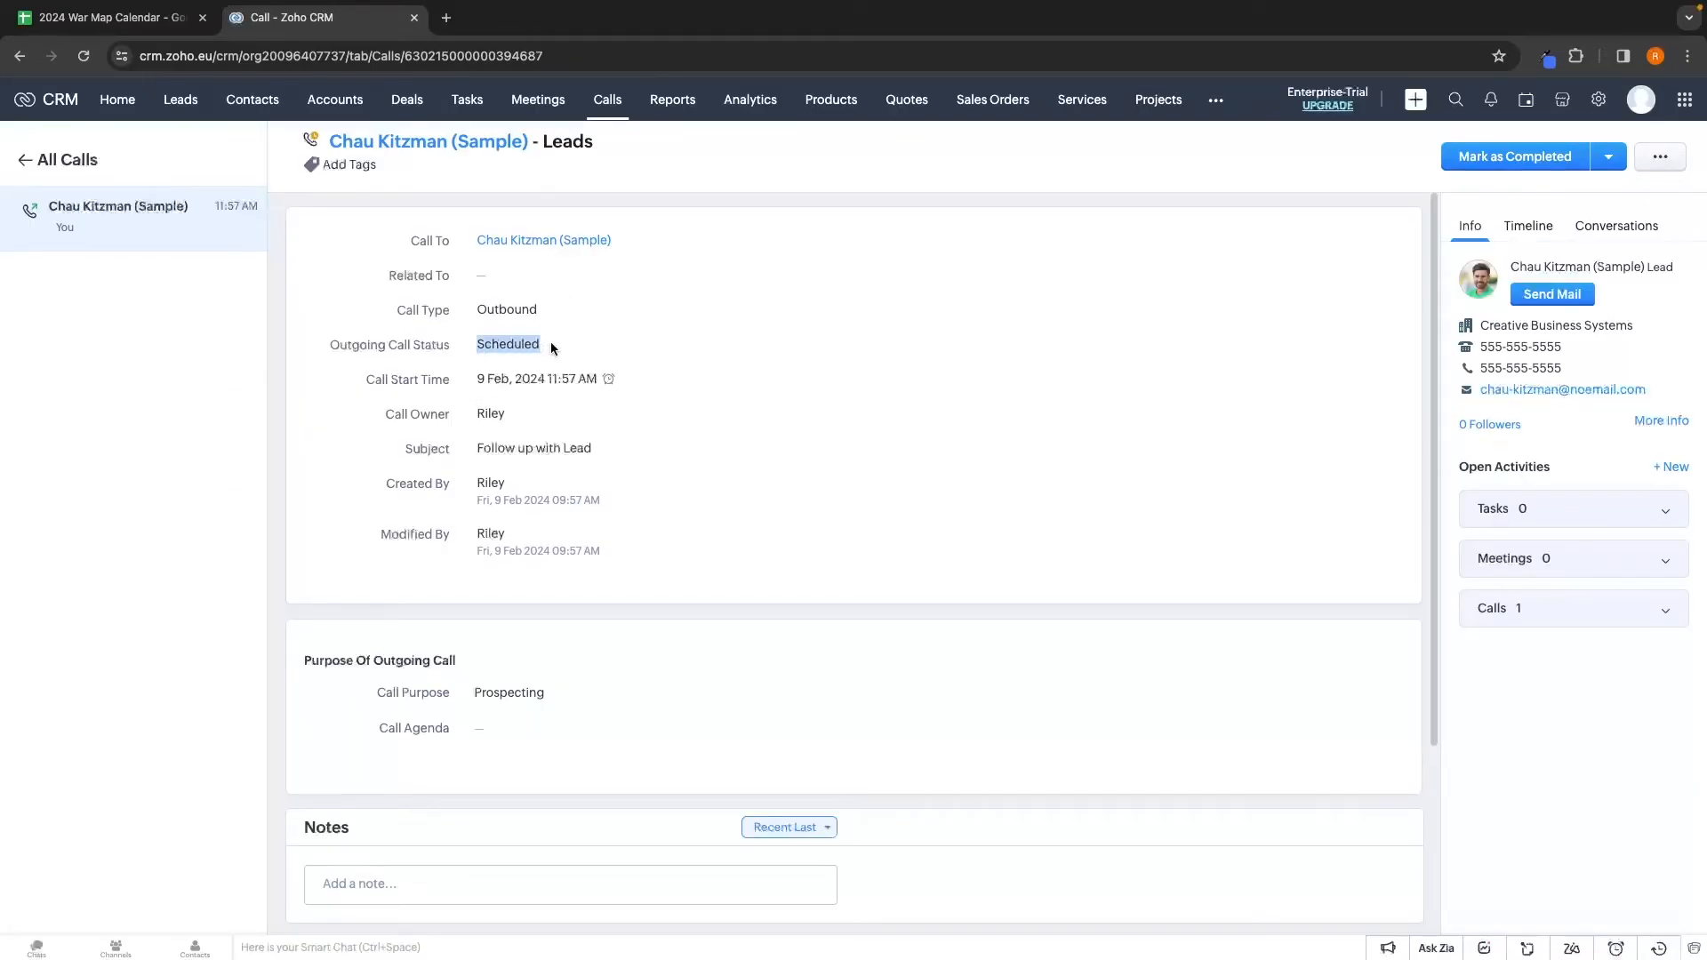
click(1463, 160)
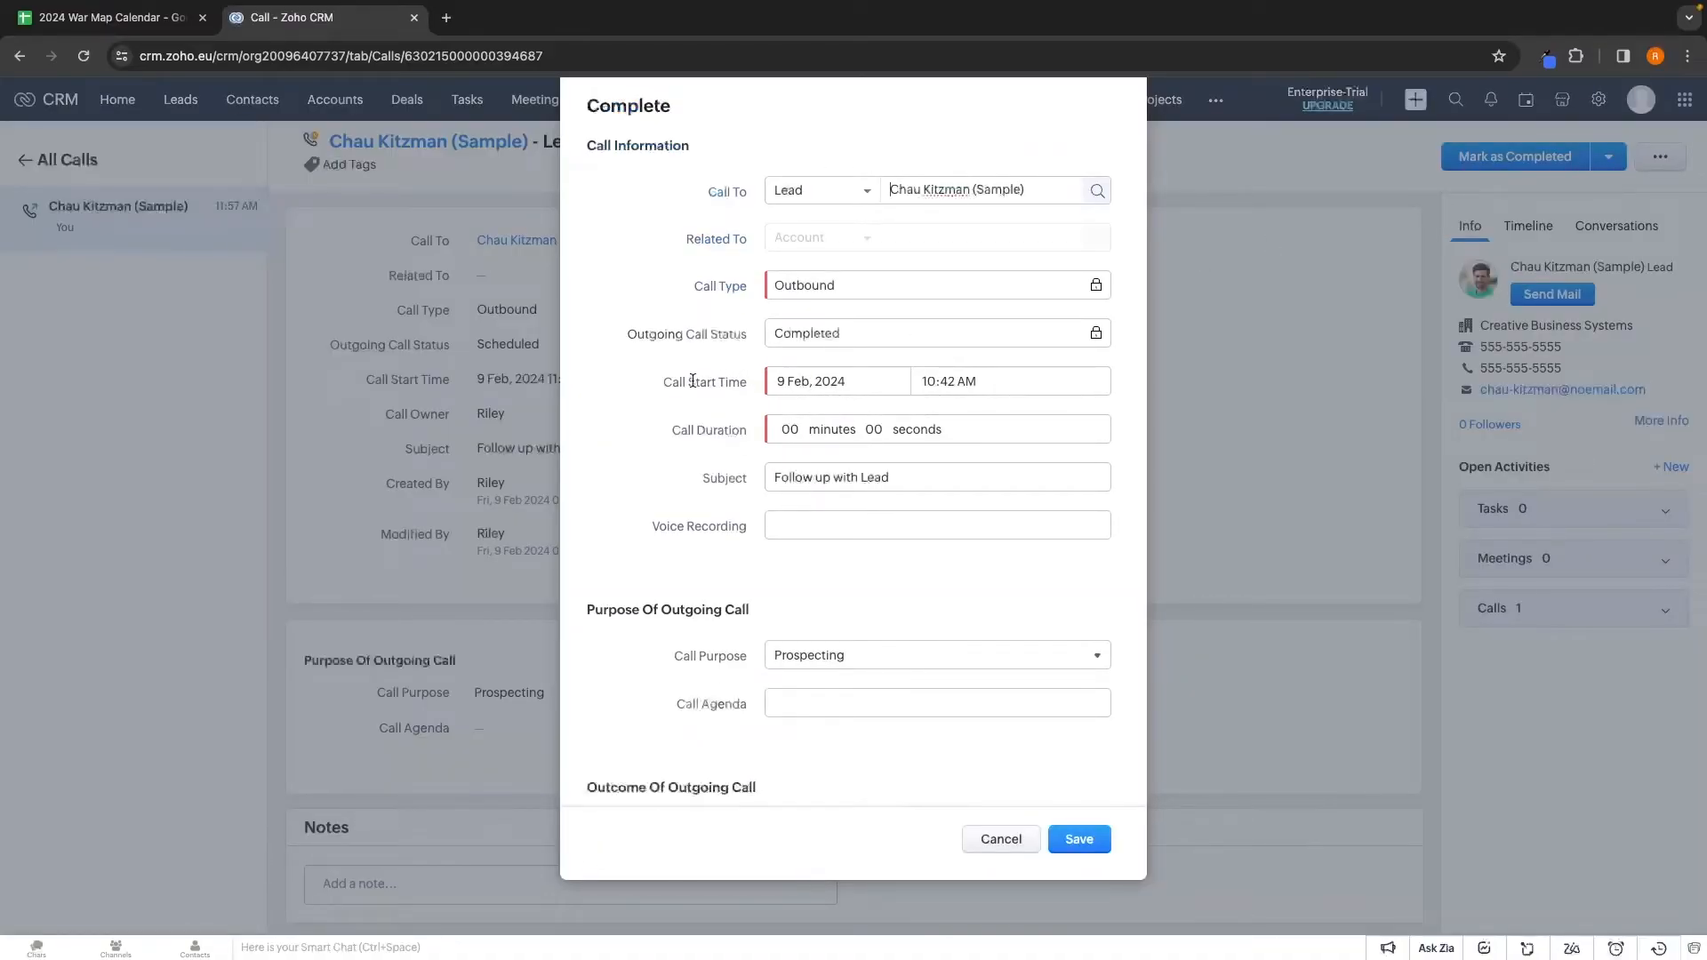
click(791, 429)
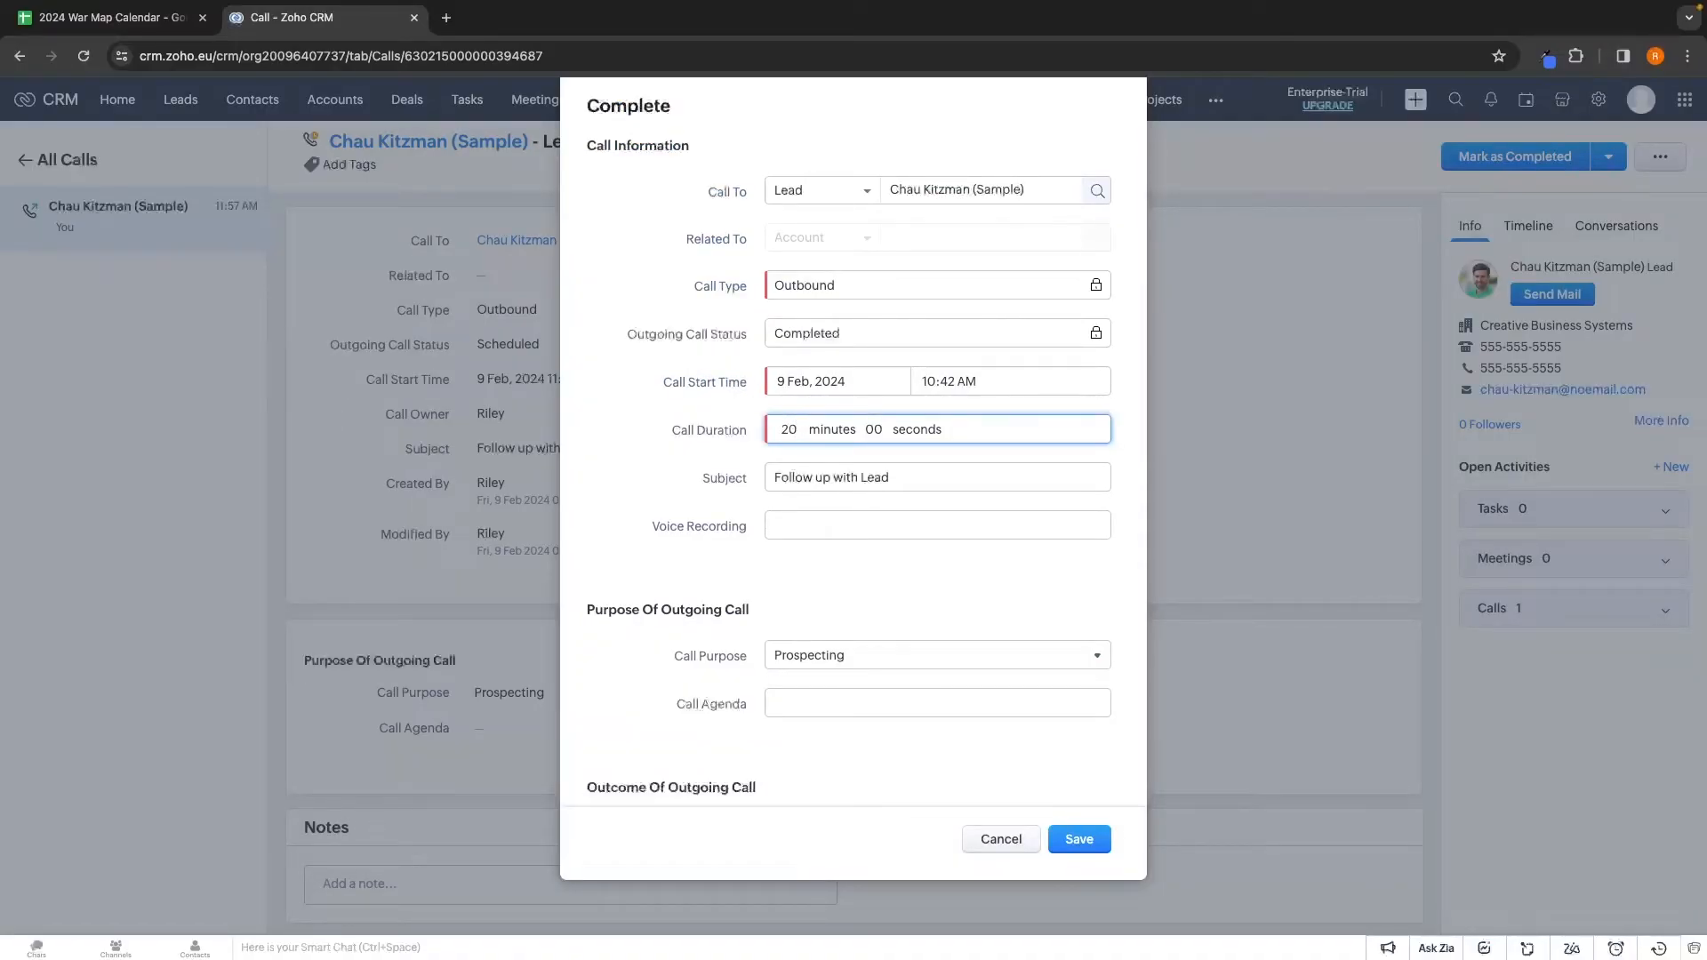
text(3)
scroll(840, 436, down, 1)
click(836, 435)
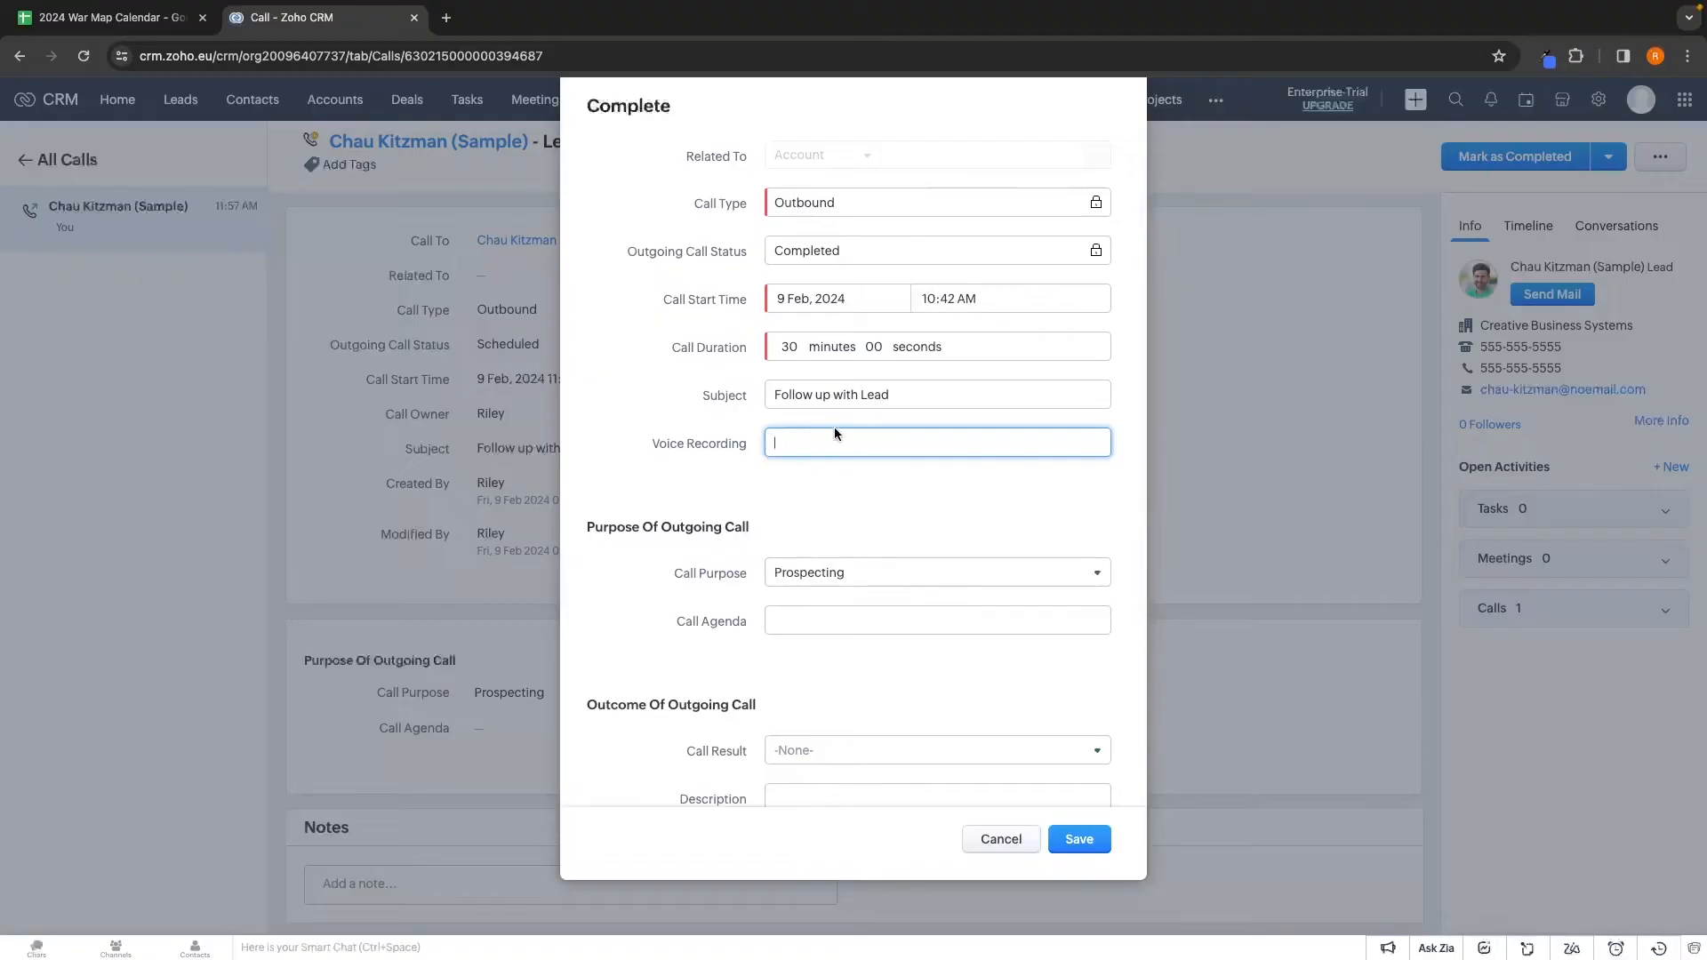
click(790, 484)
scroll(790, 484, down, 1)
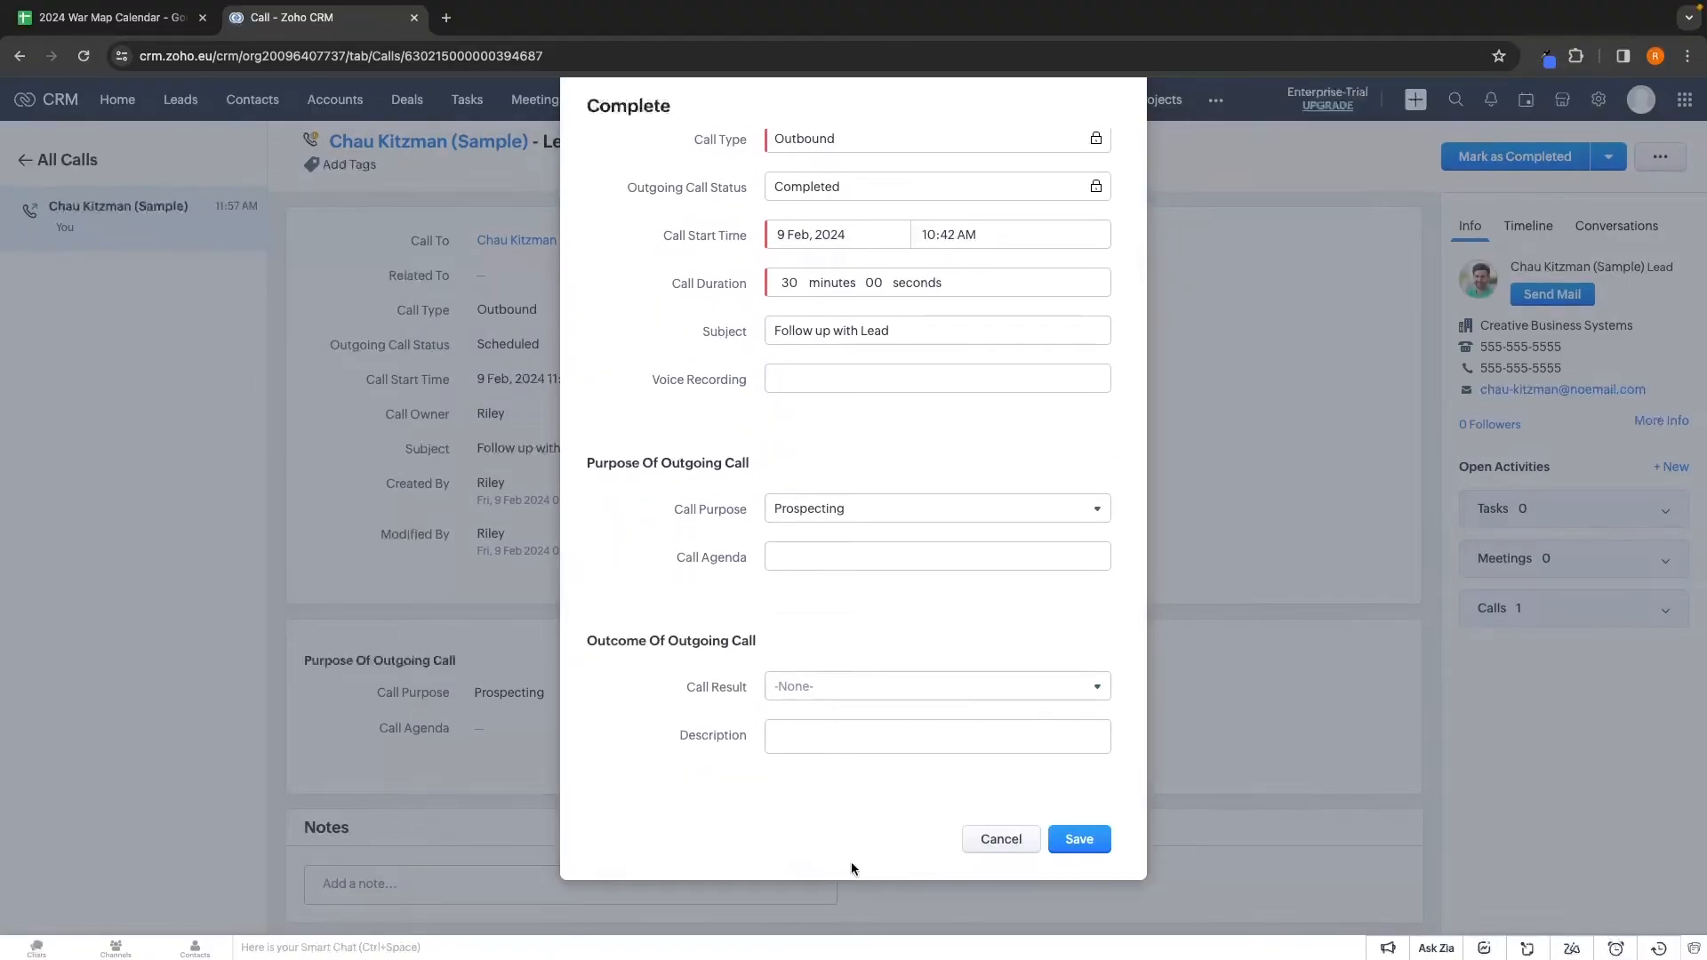
Describe the lead's interest in a Jaguar F-Type, set call result Interested, and save
click(812, 740)
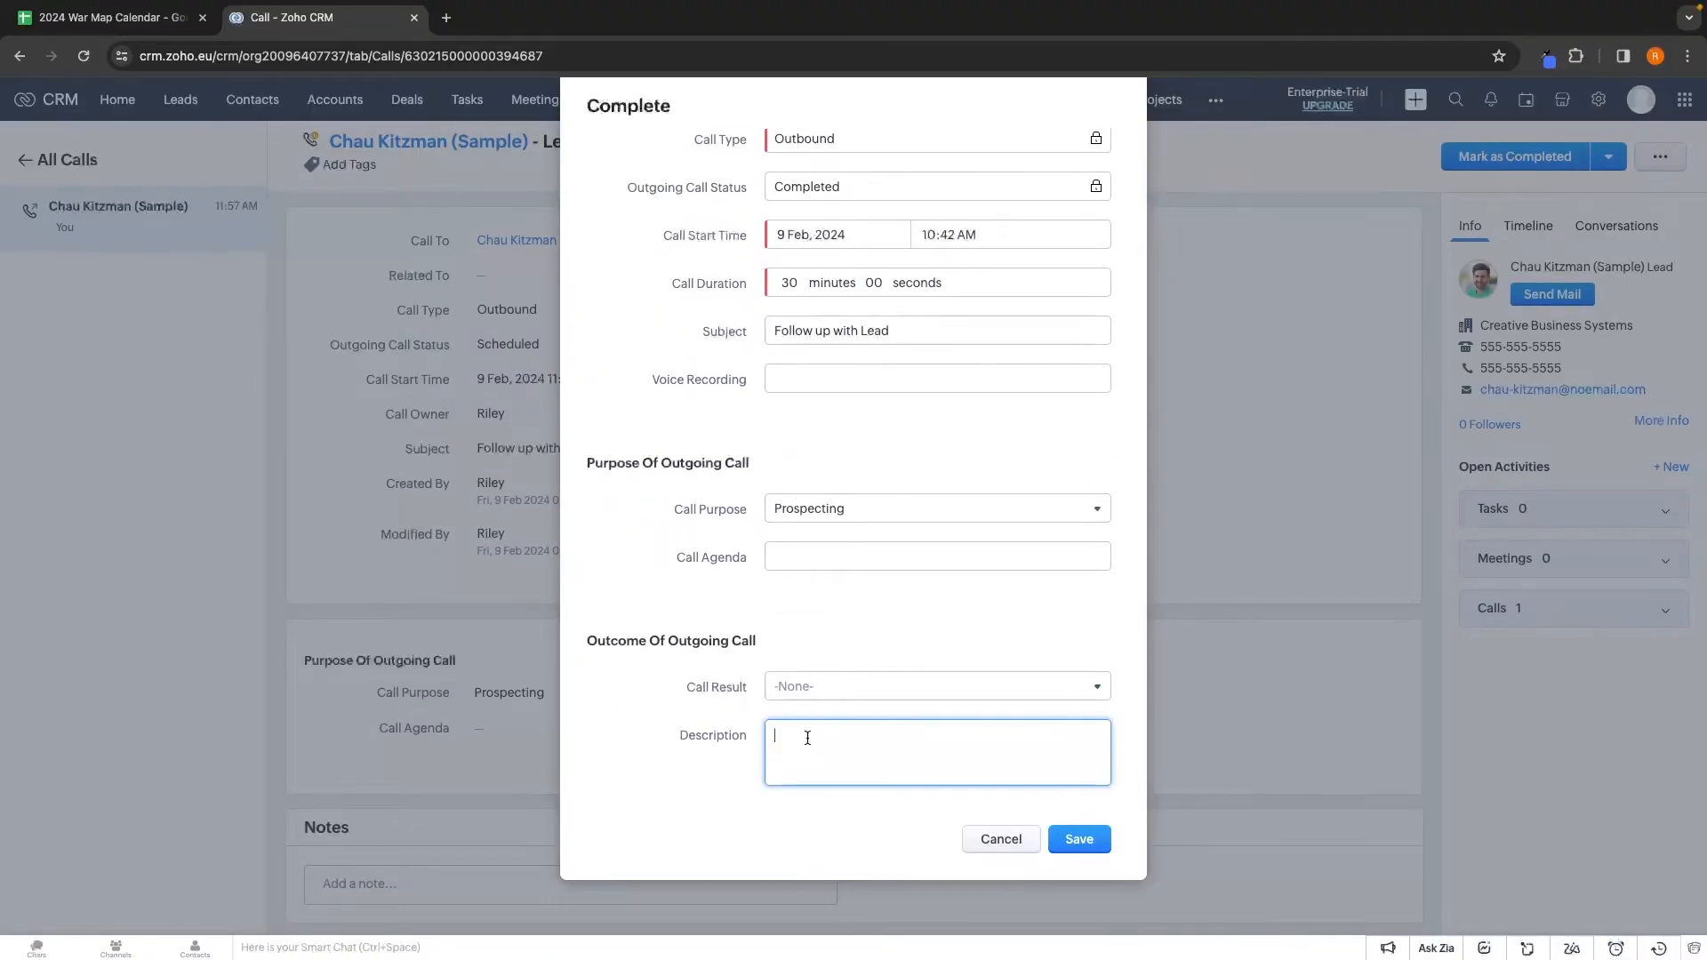
text(Chau was interested in a Jaguar F-Type)
click(728, 742)
click(903, 693)
click(842, 736)
click(1079, 838)
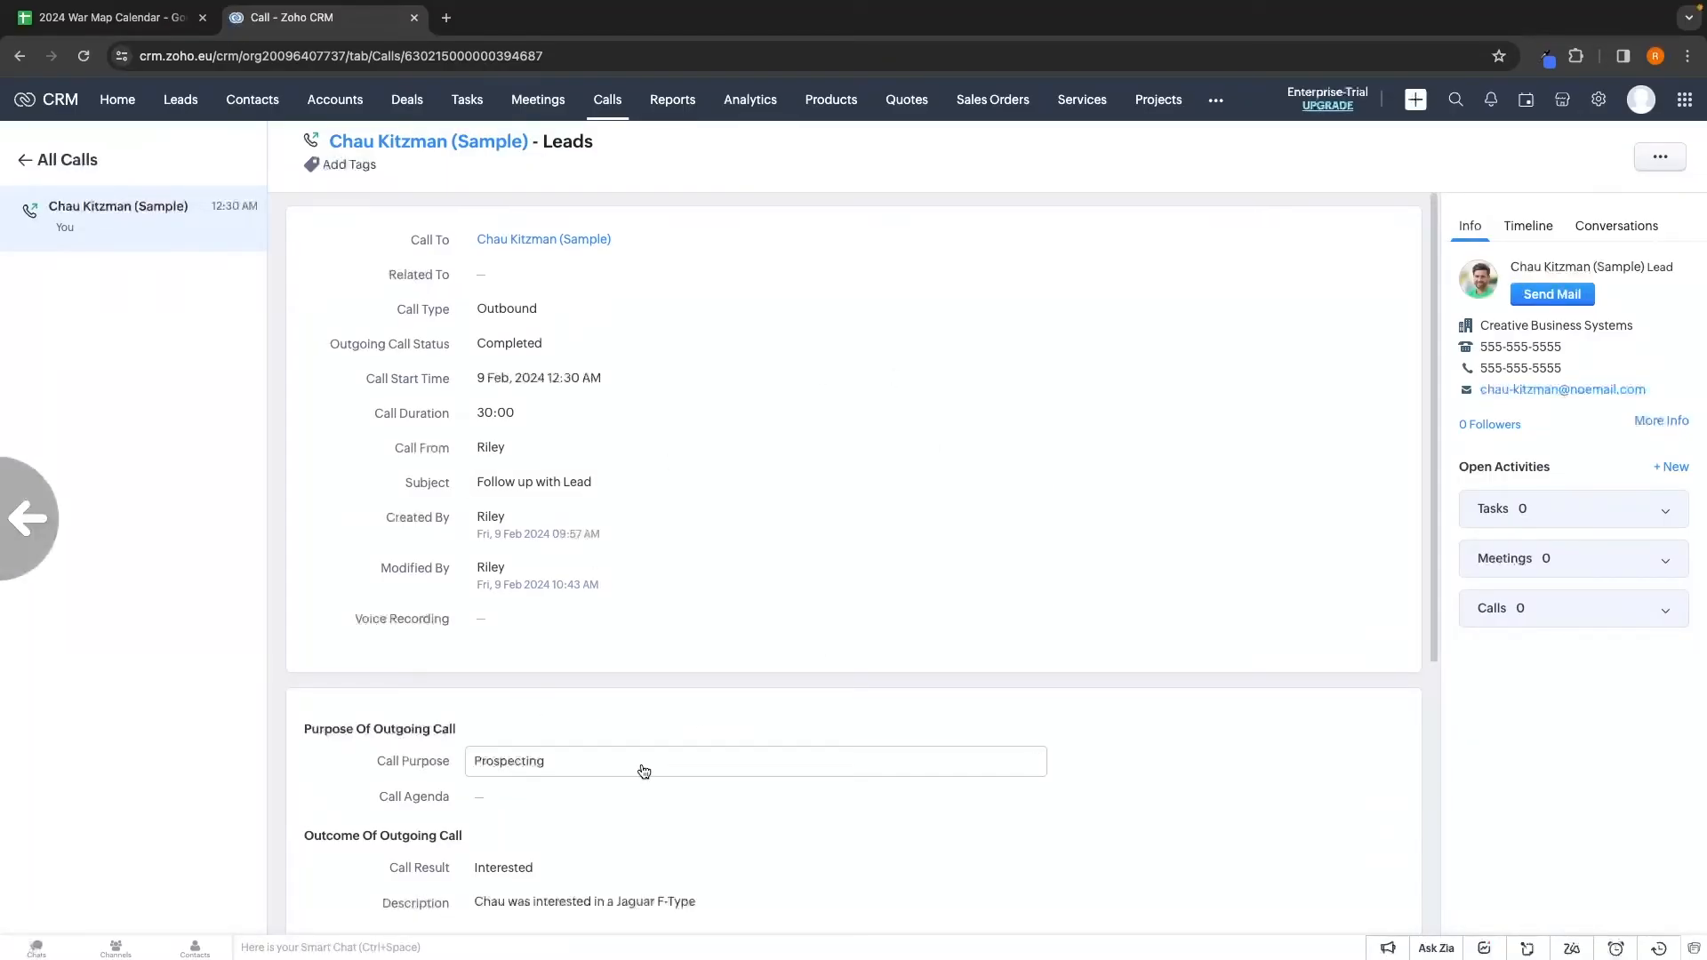
click(756, 105)
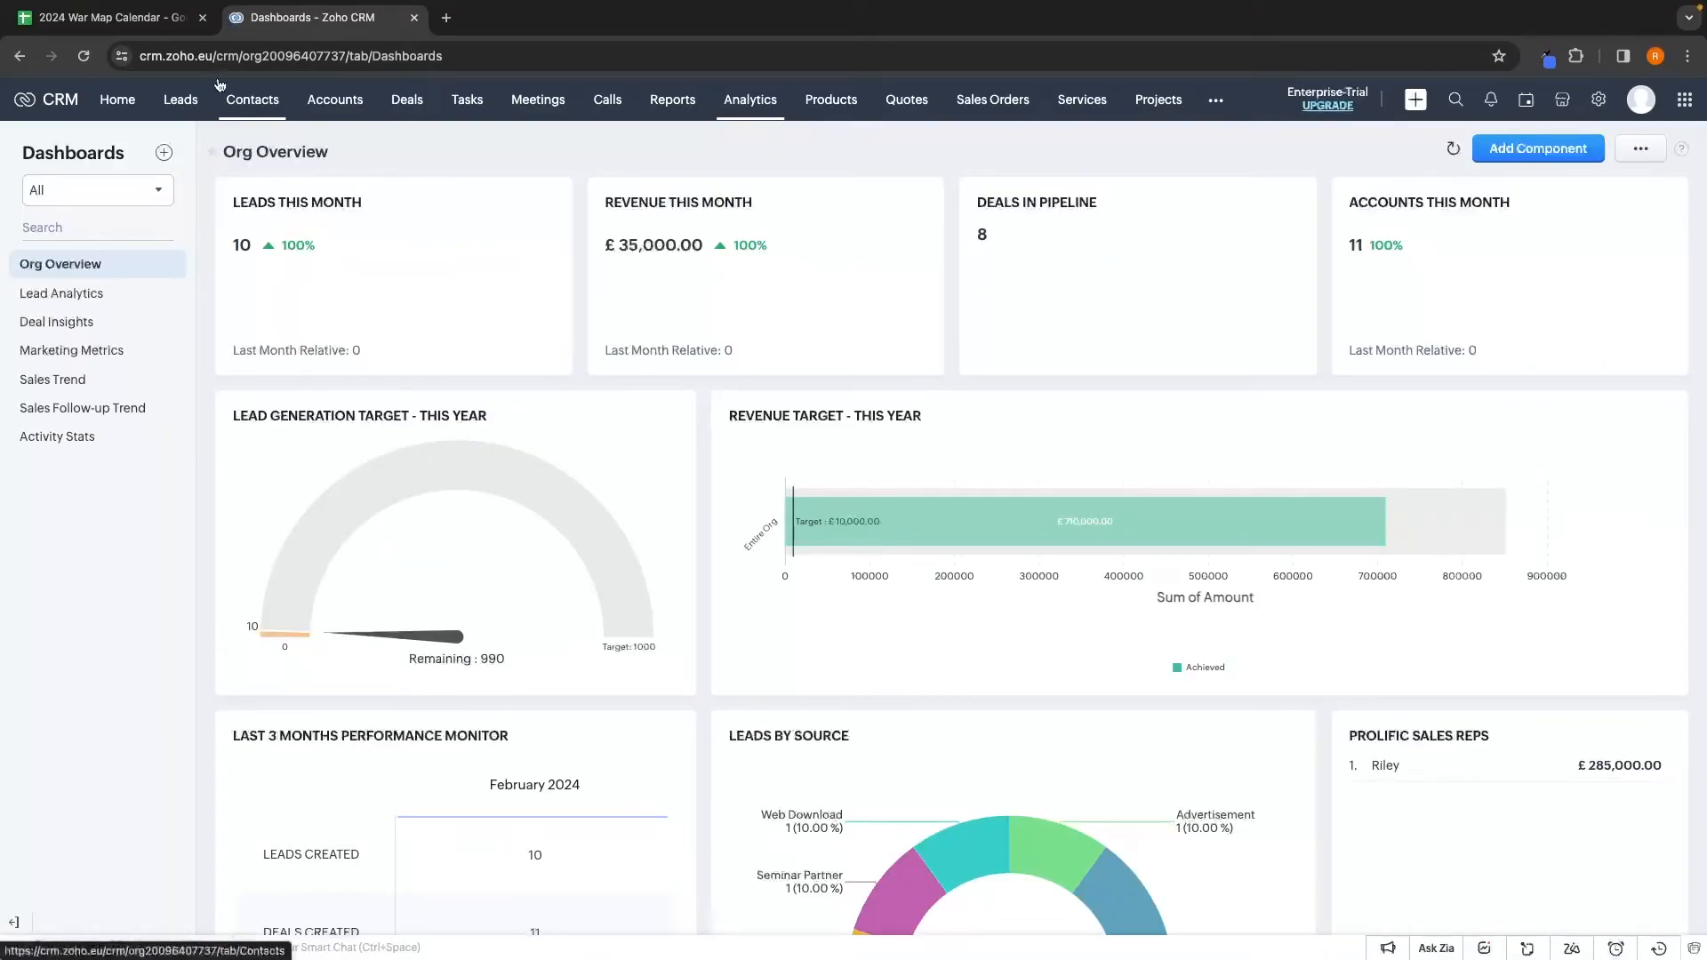
Scroll the Org Overview dashboard to the Lead Generation Target card and open its options menu
click(114, 101)
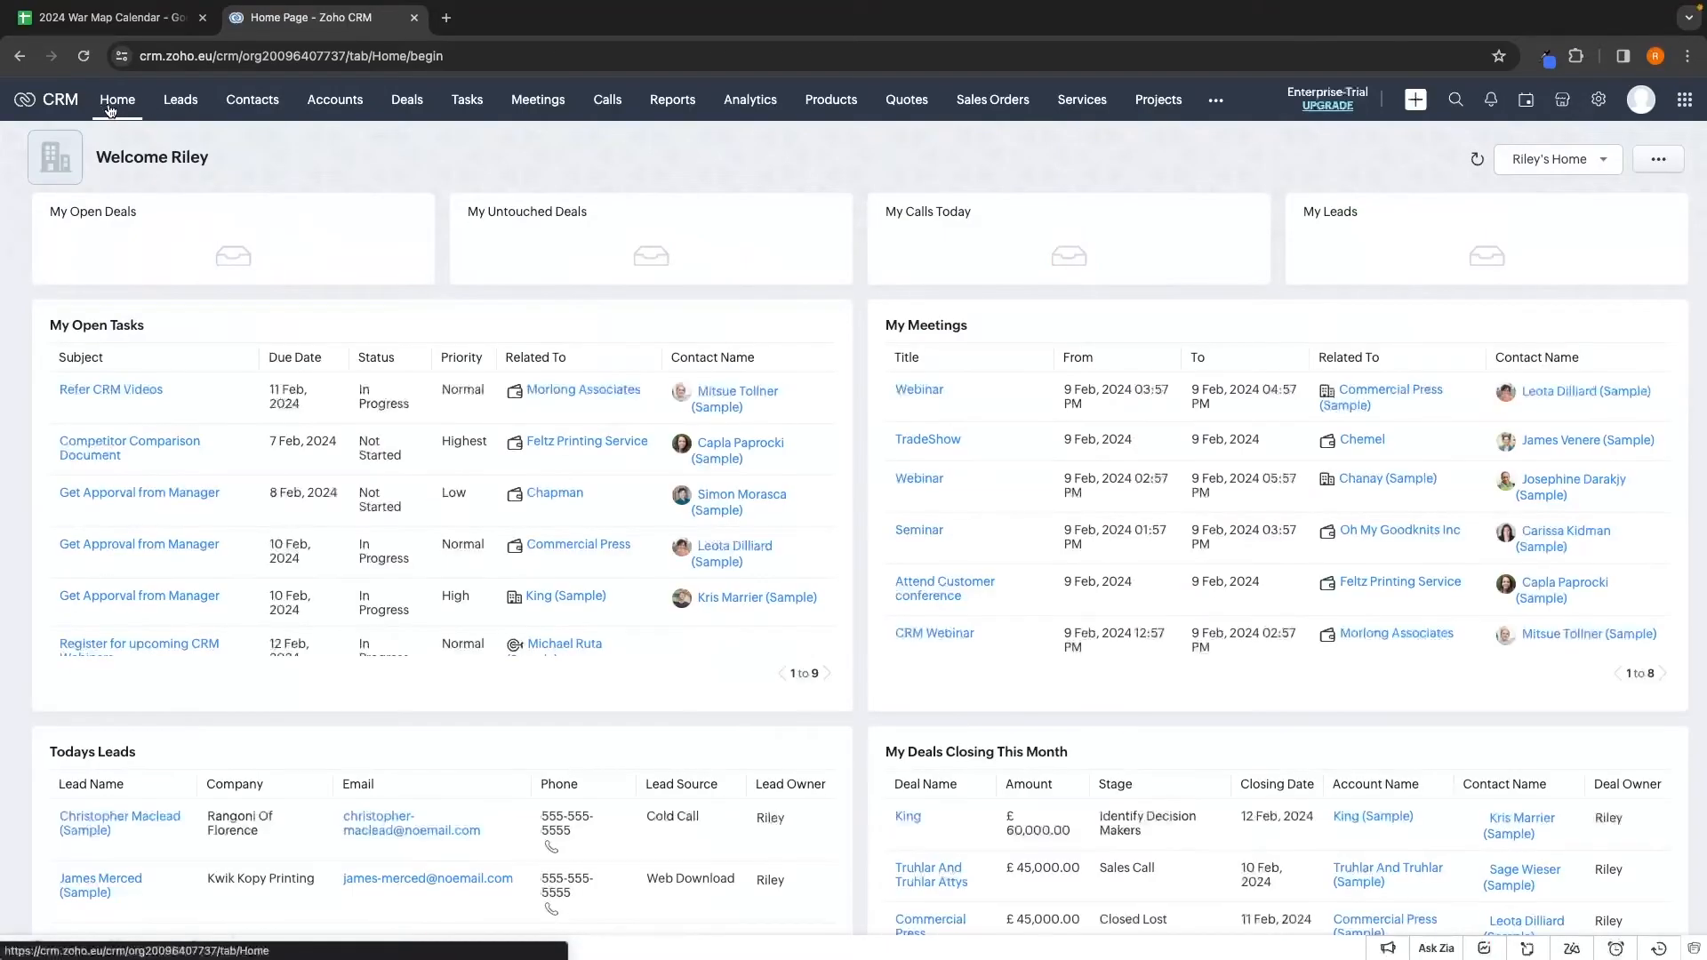
click(749, 103)
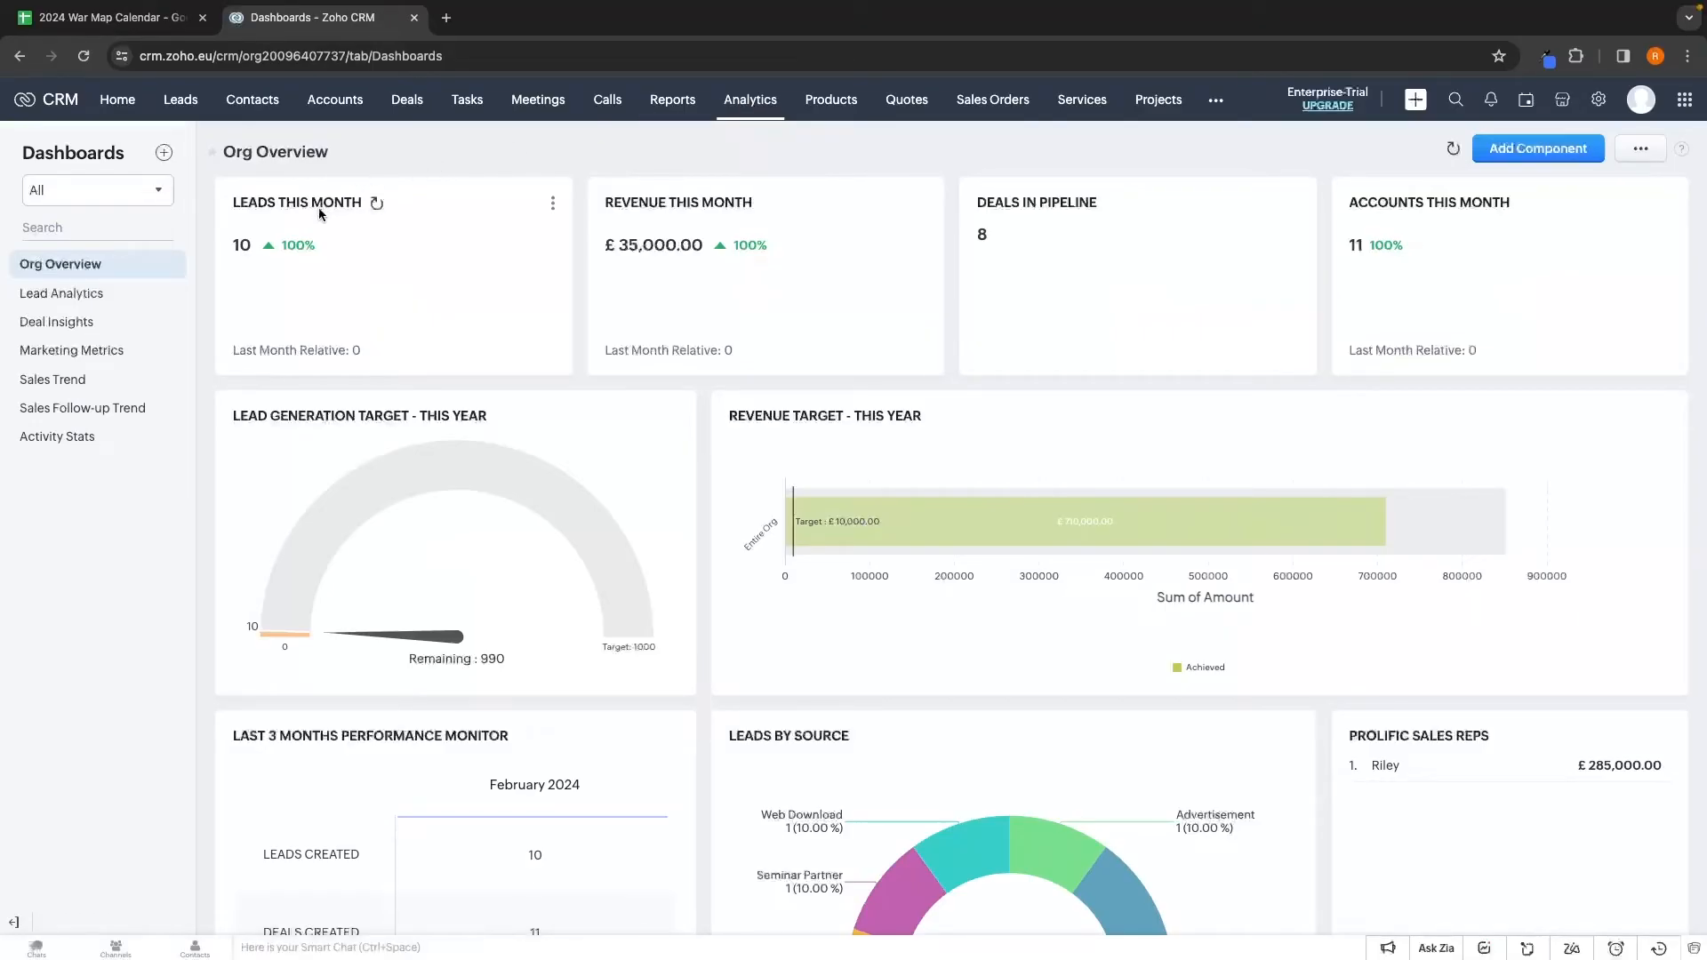
scroll(694, 222, down, 2)
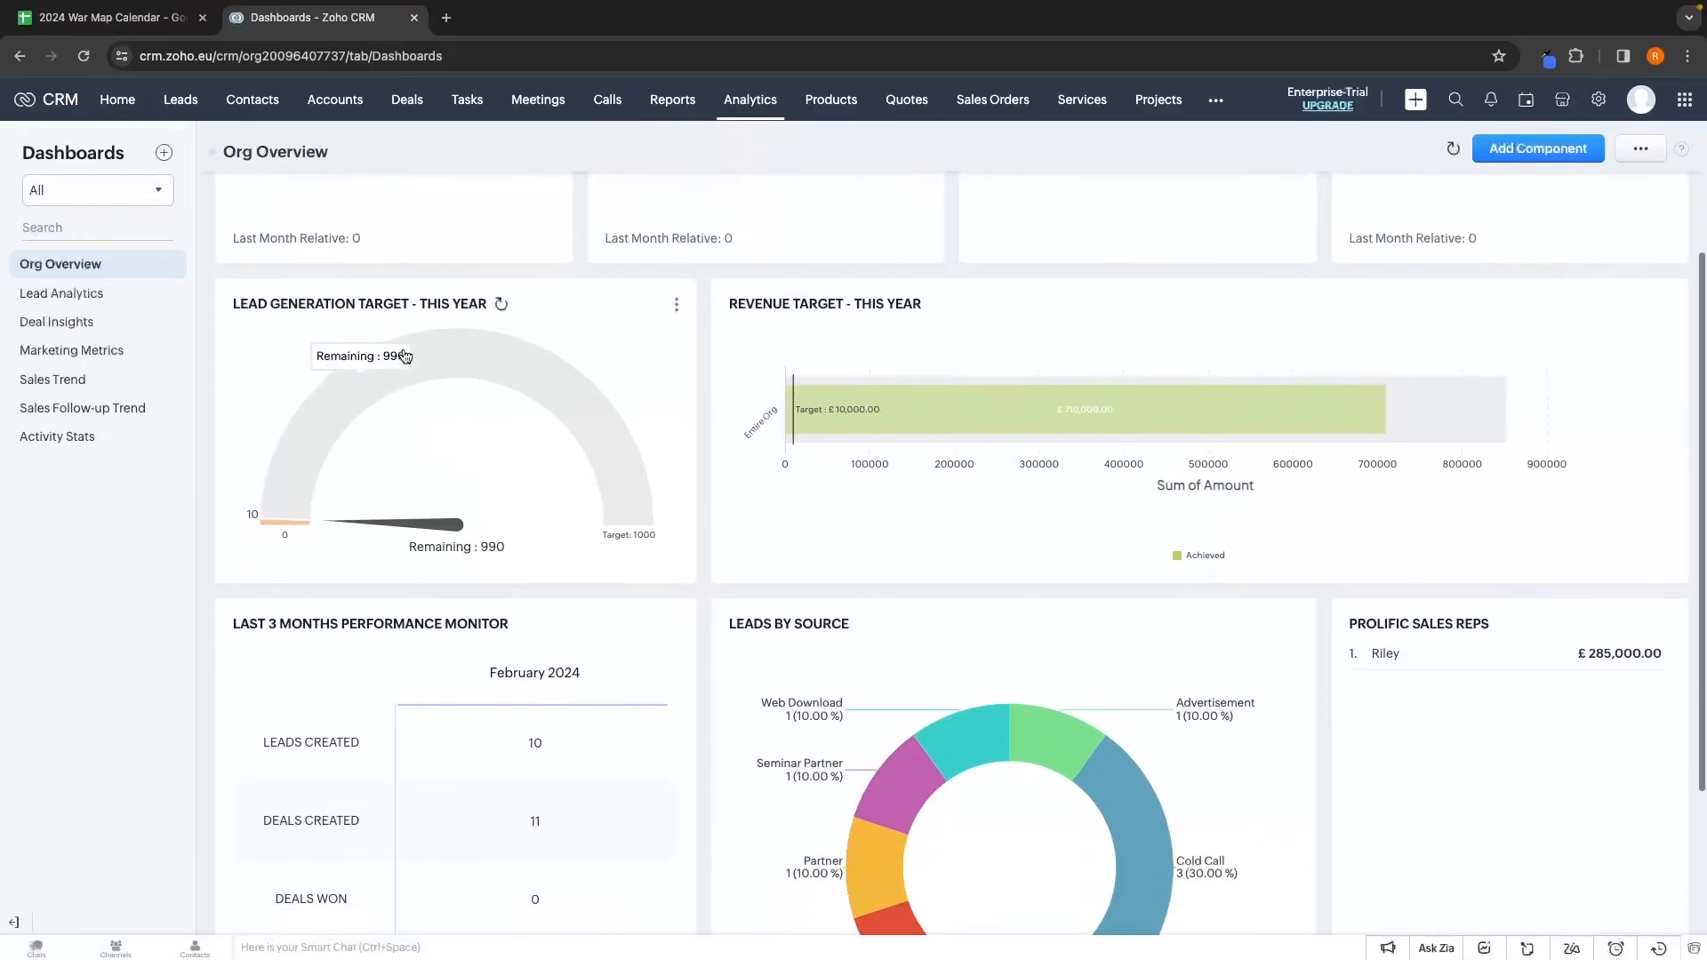
mouse_move(530, 384)
scroll(530, 384, down, 2)
scroll(889, 427, up, 3)
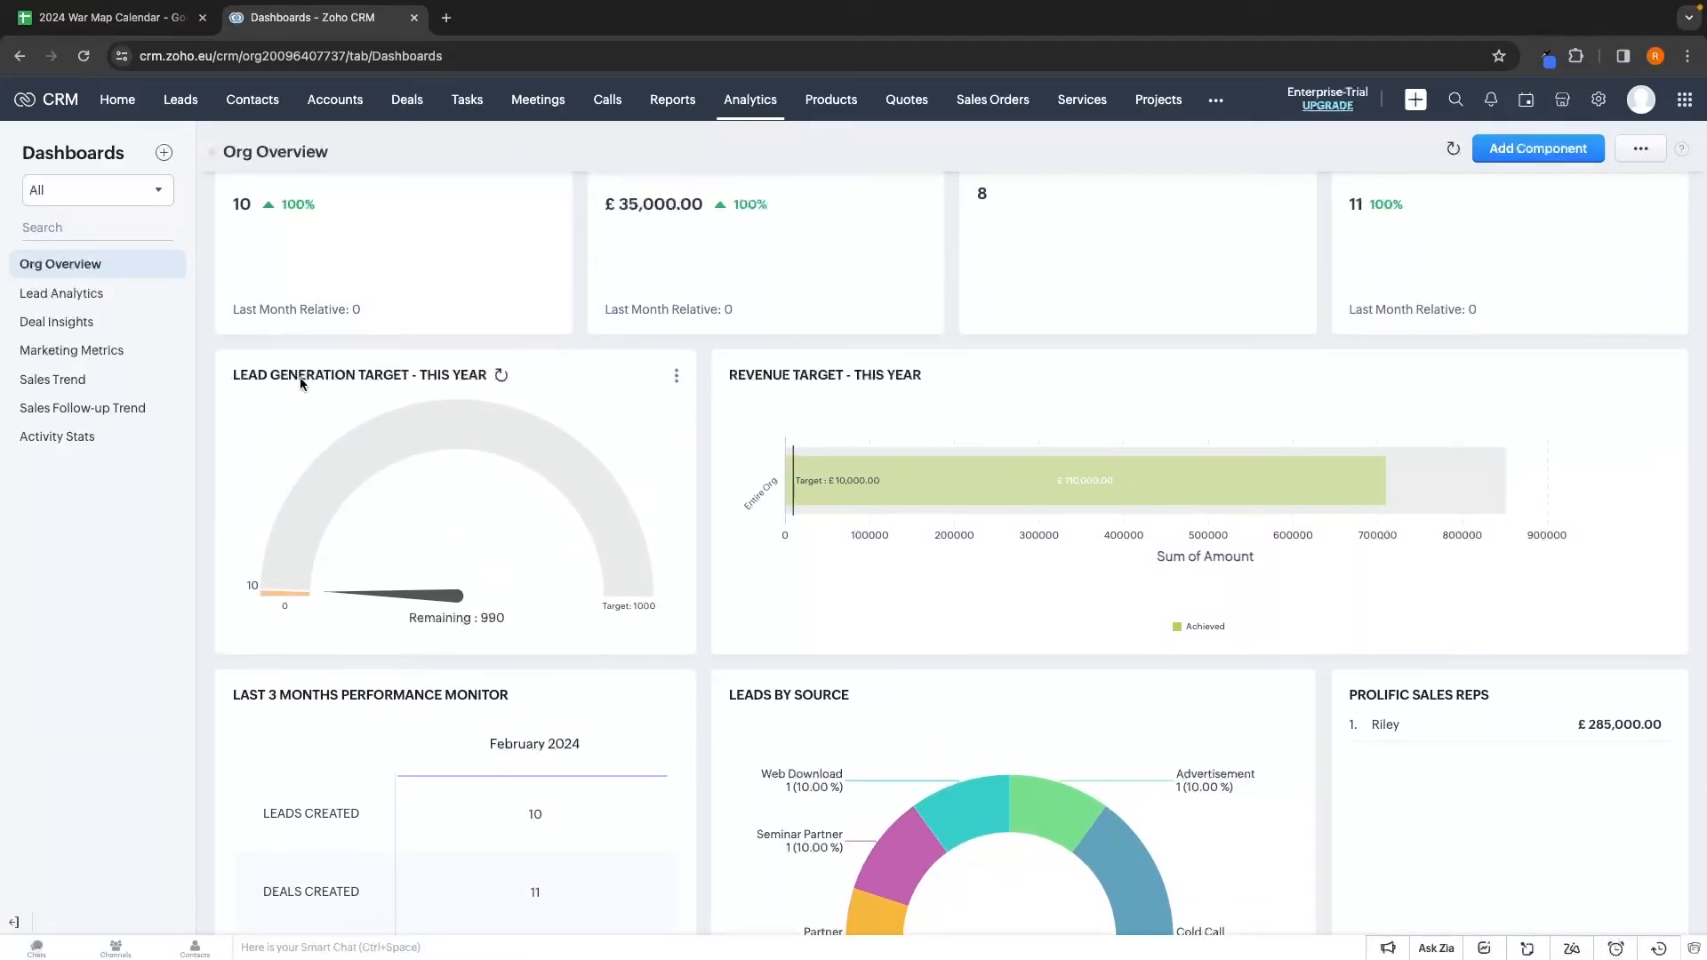
drag(230, 376, 451, 382)
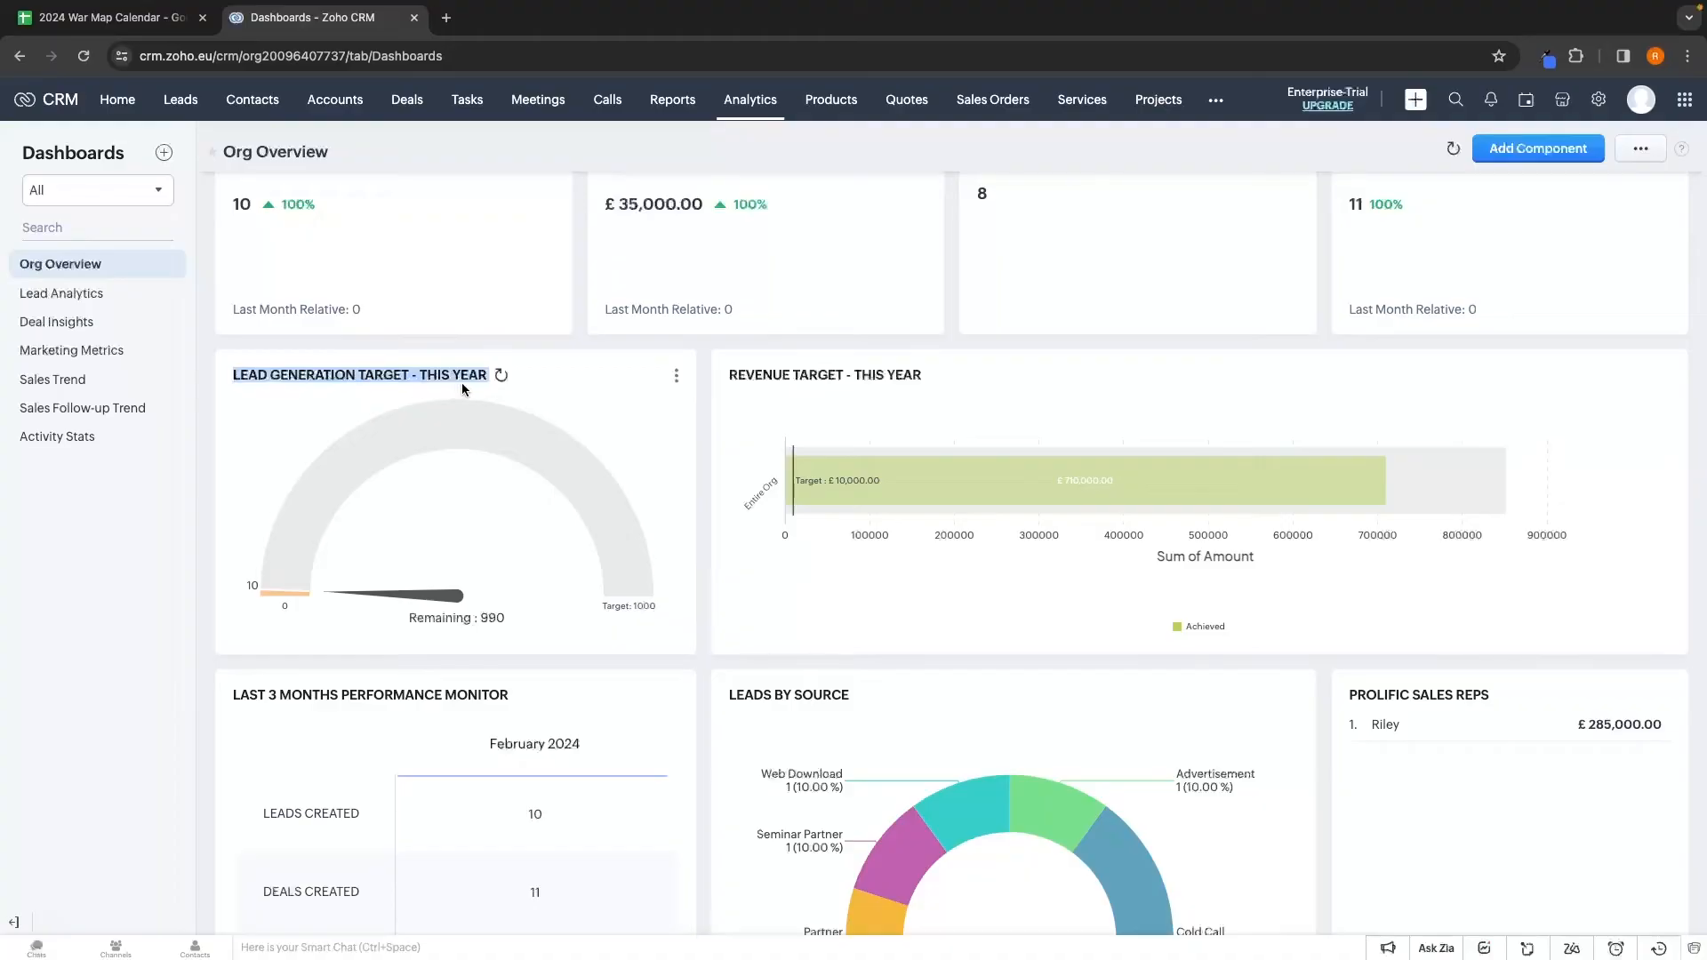
click(475, 415)
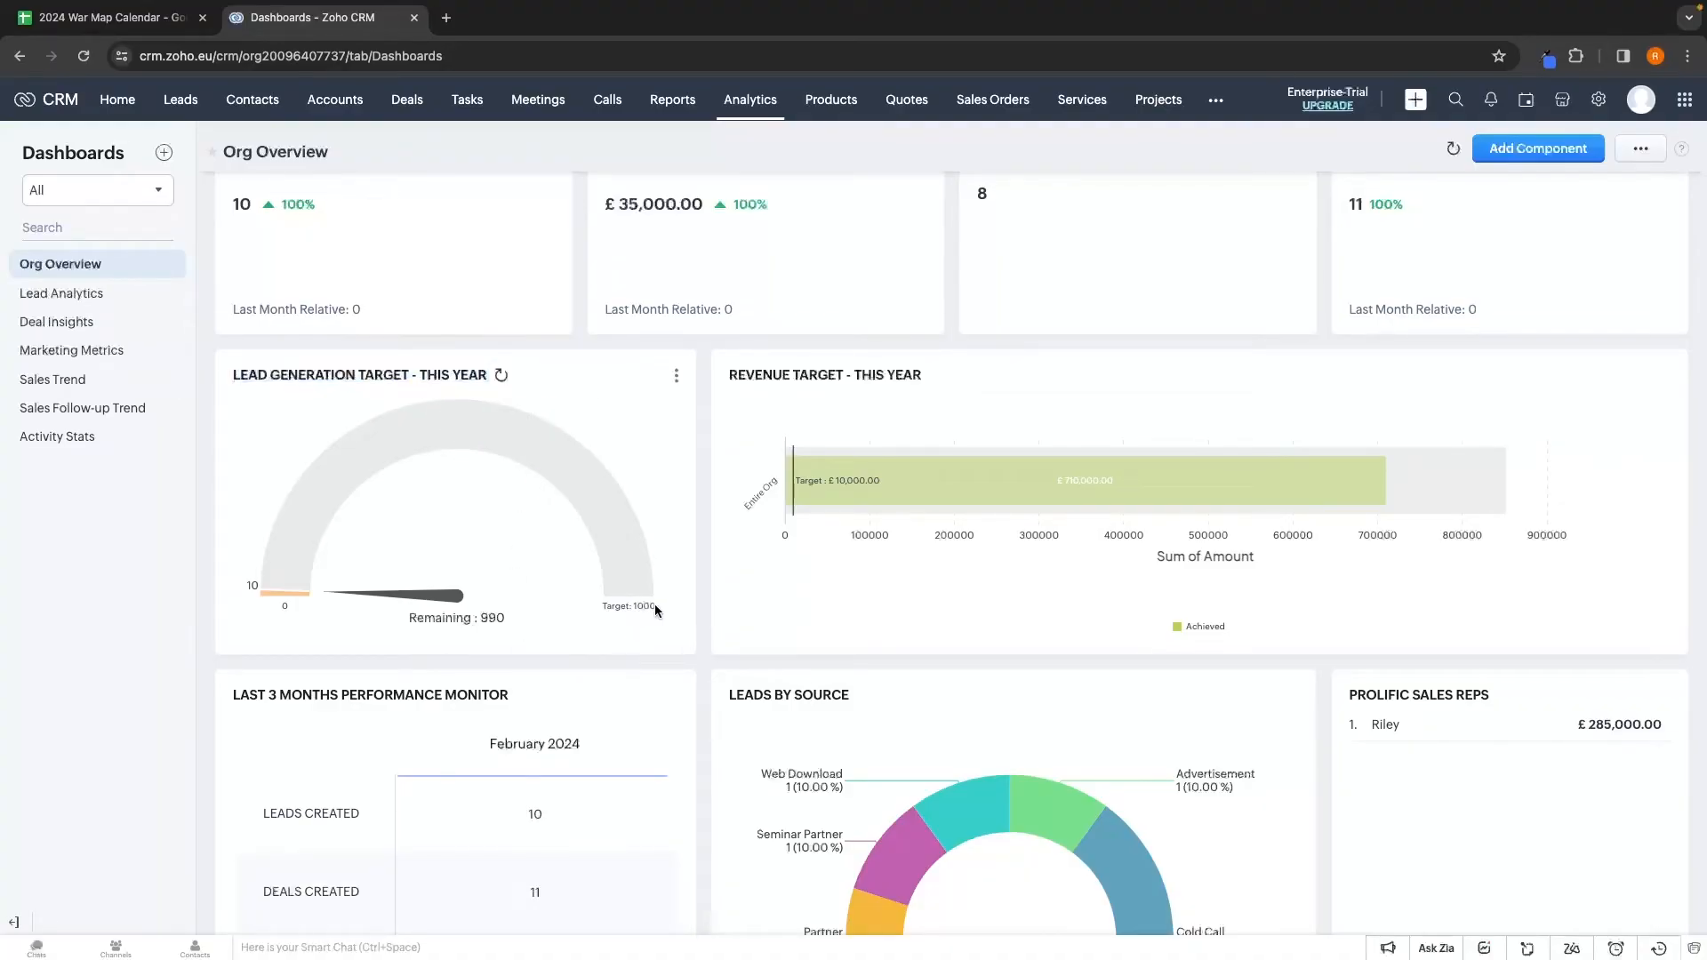
click(676, 374)
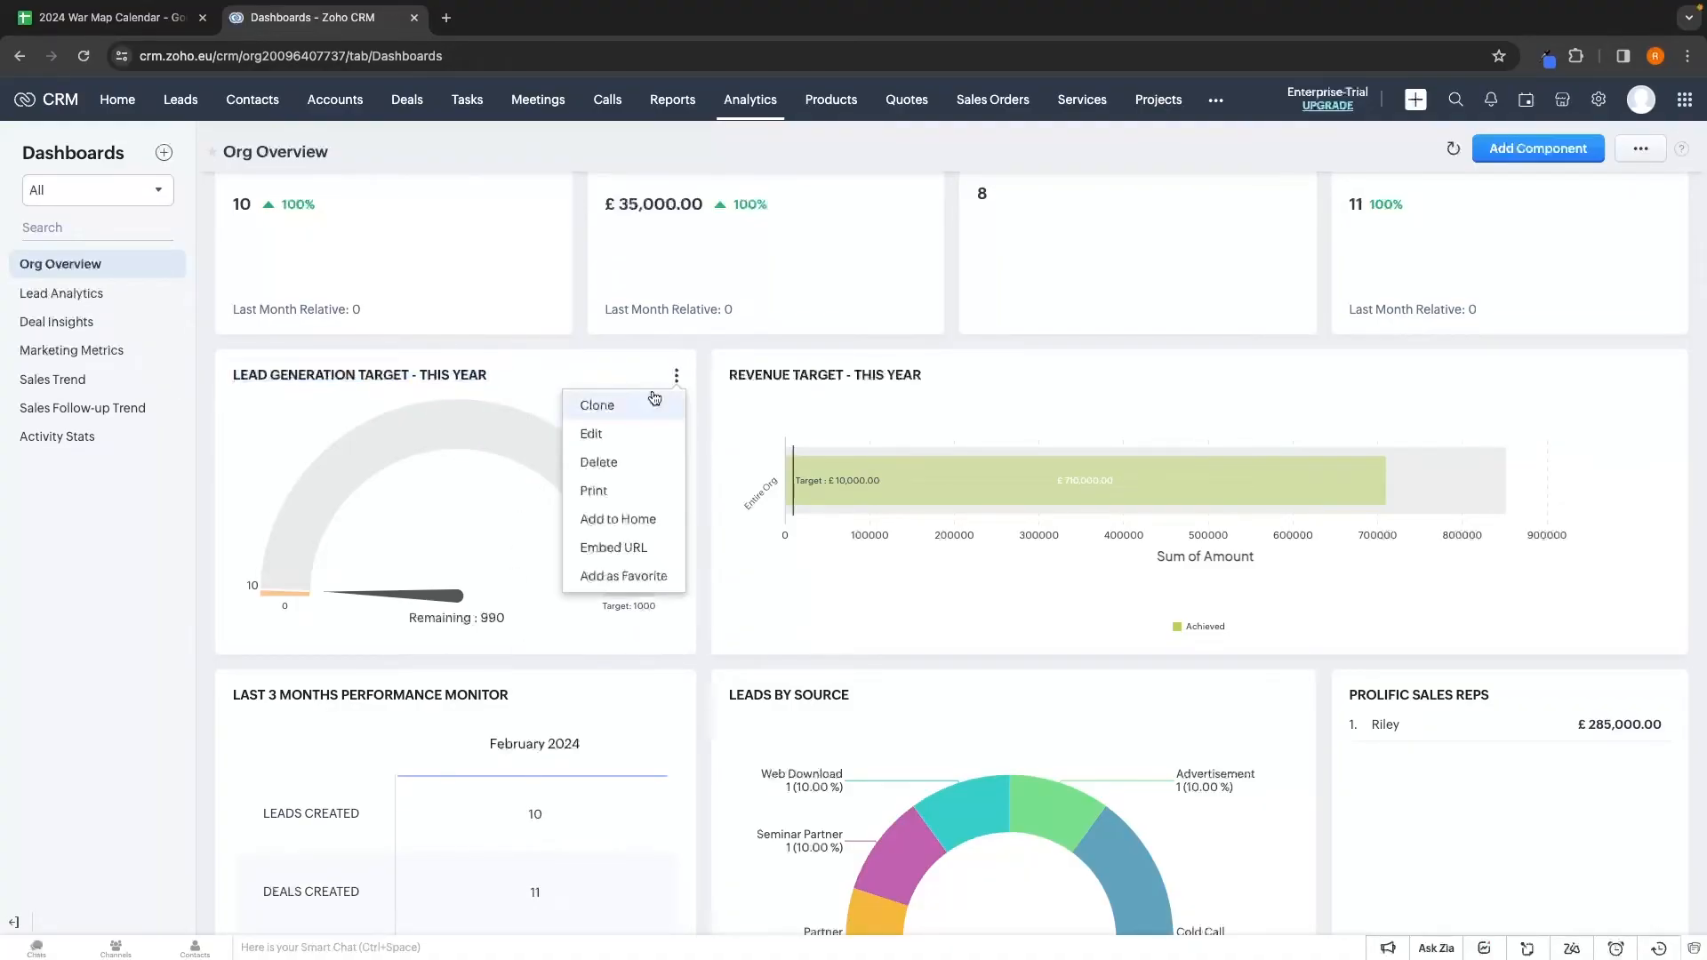
Change the Lead Generation Target gauge's target from 1000 to 9000
click(596, 433)
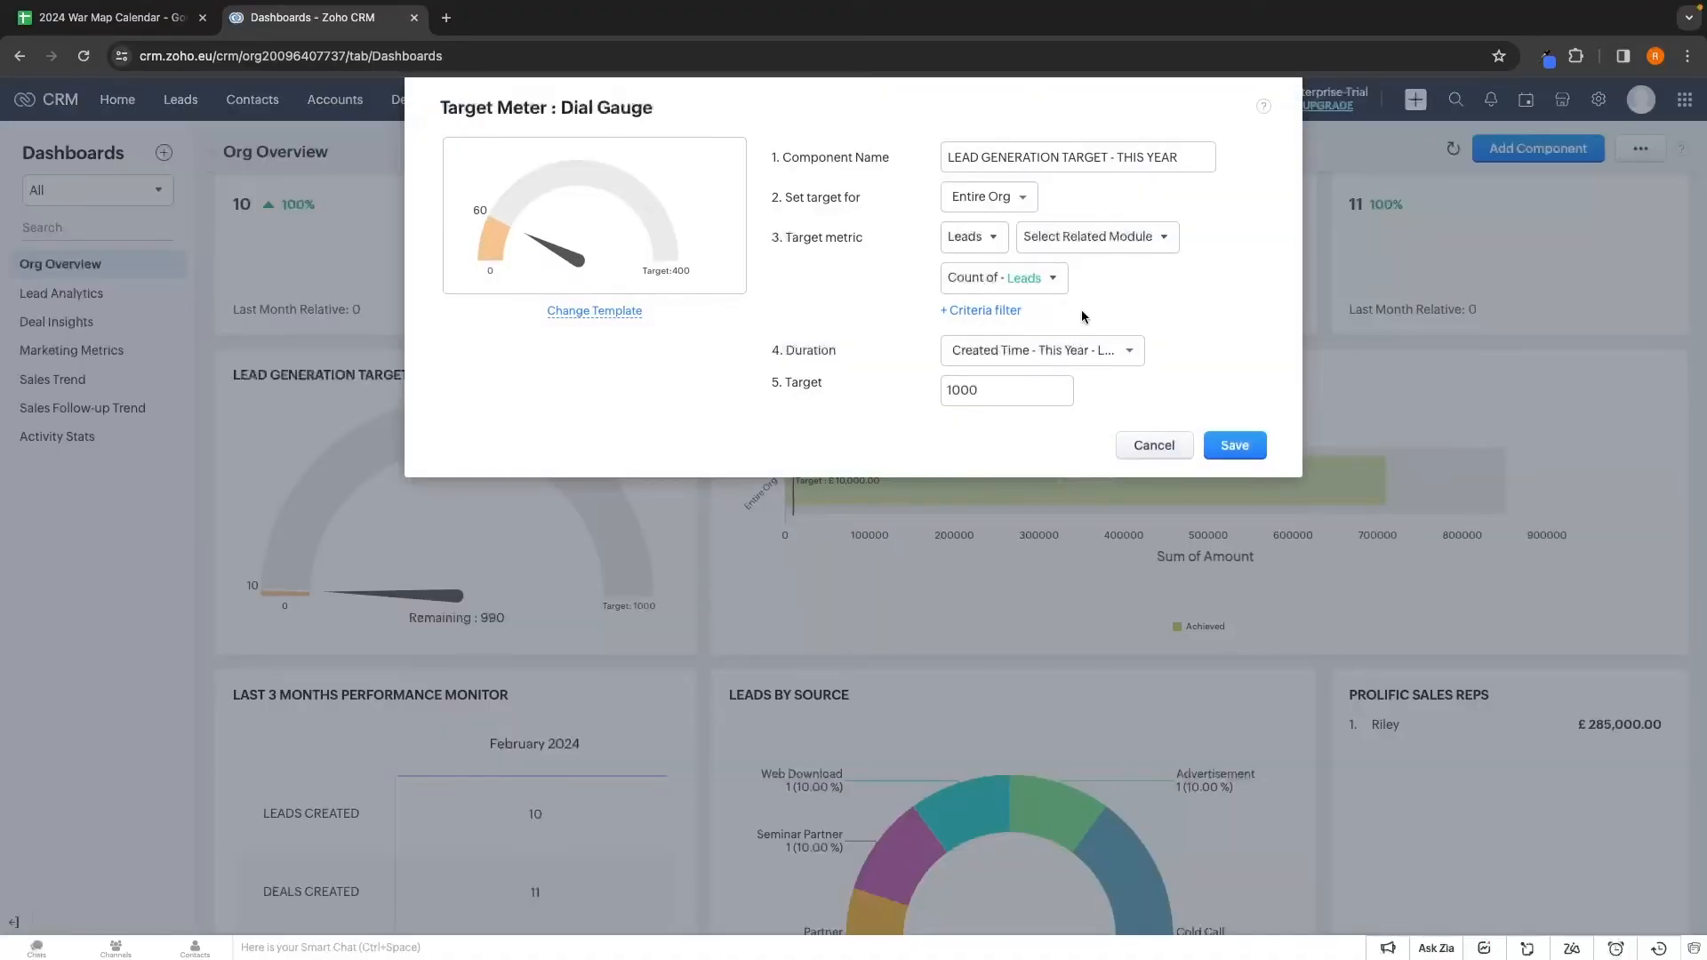
double_click(962, 391)
text(9000)
click(1234, 445)
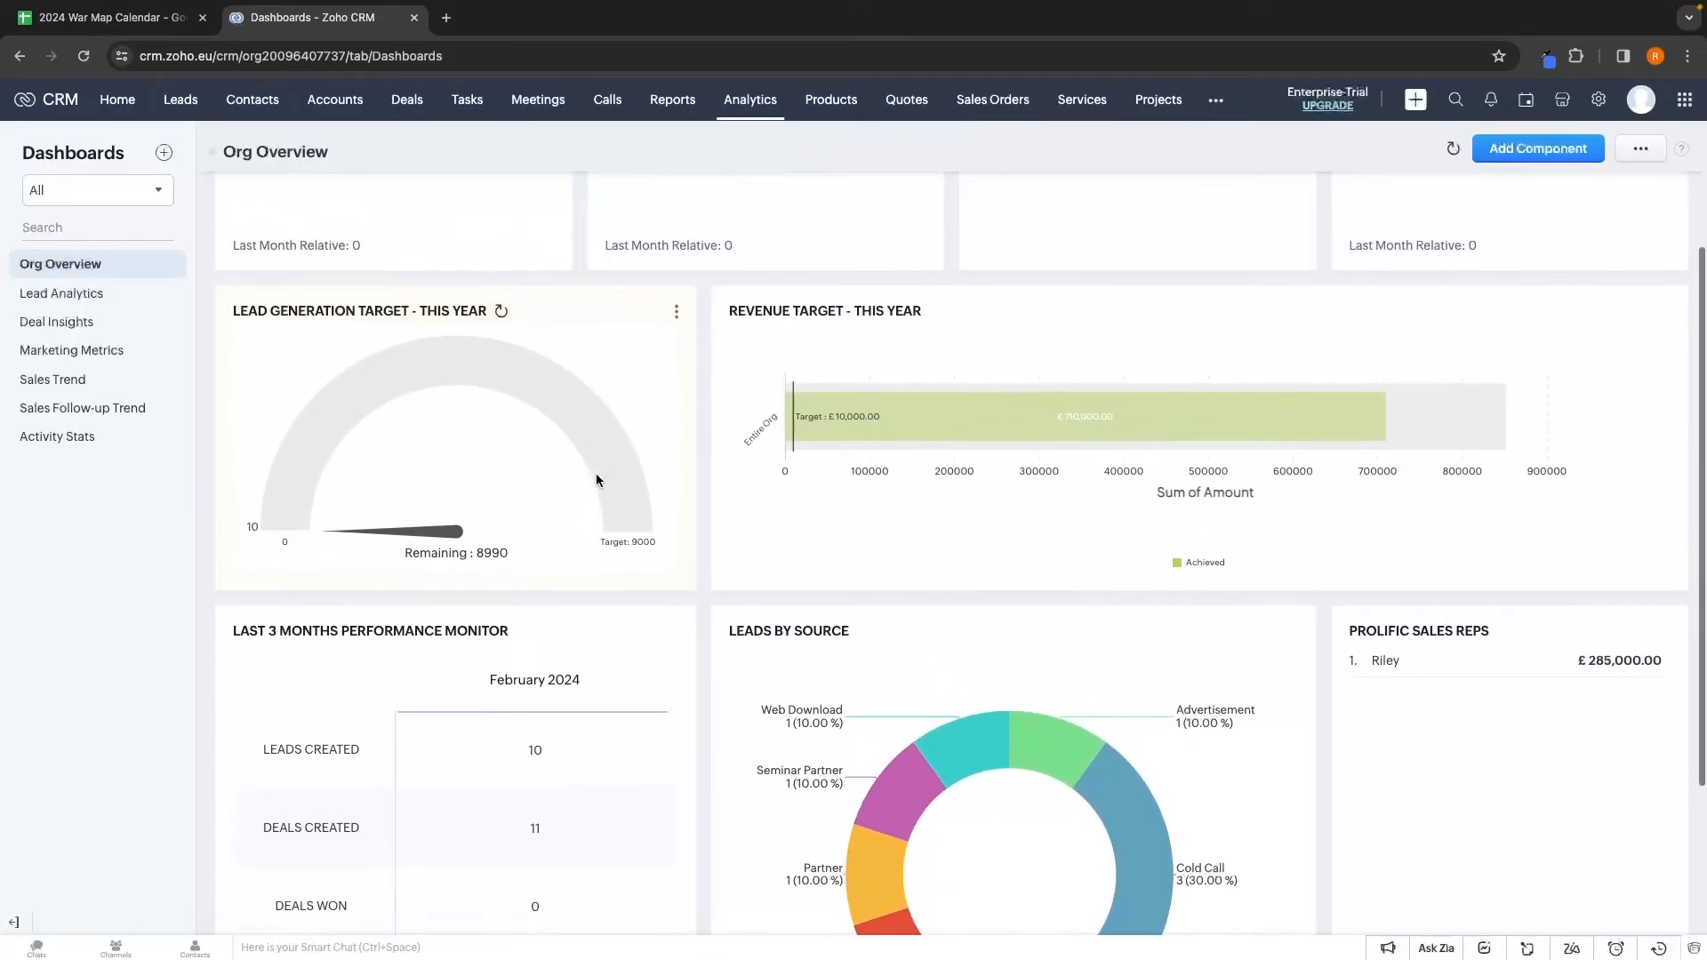
Delete the Lead Generation Target gauge from the Org Overview dashboard
click(677, 327)
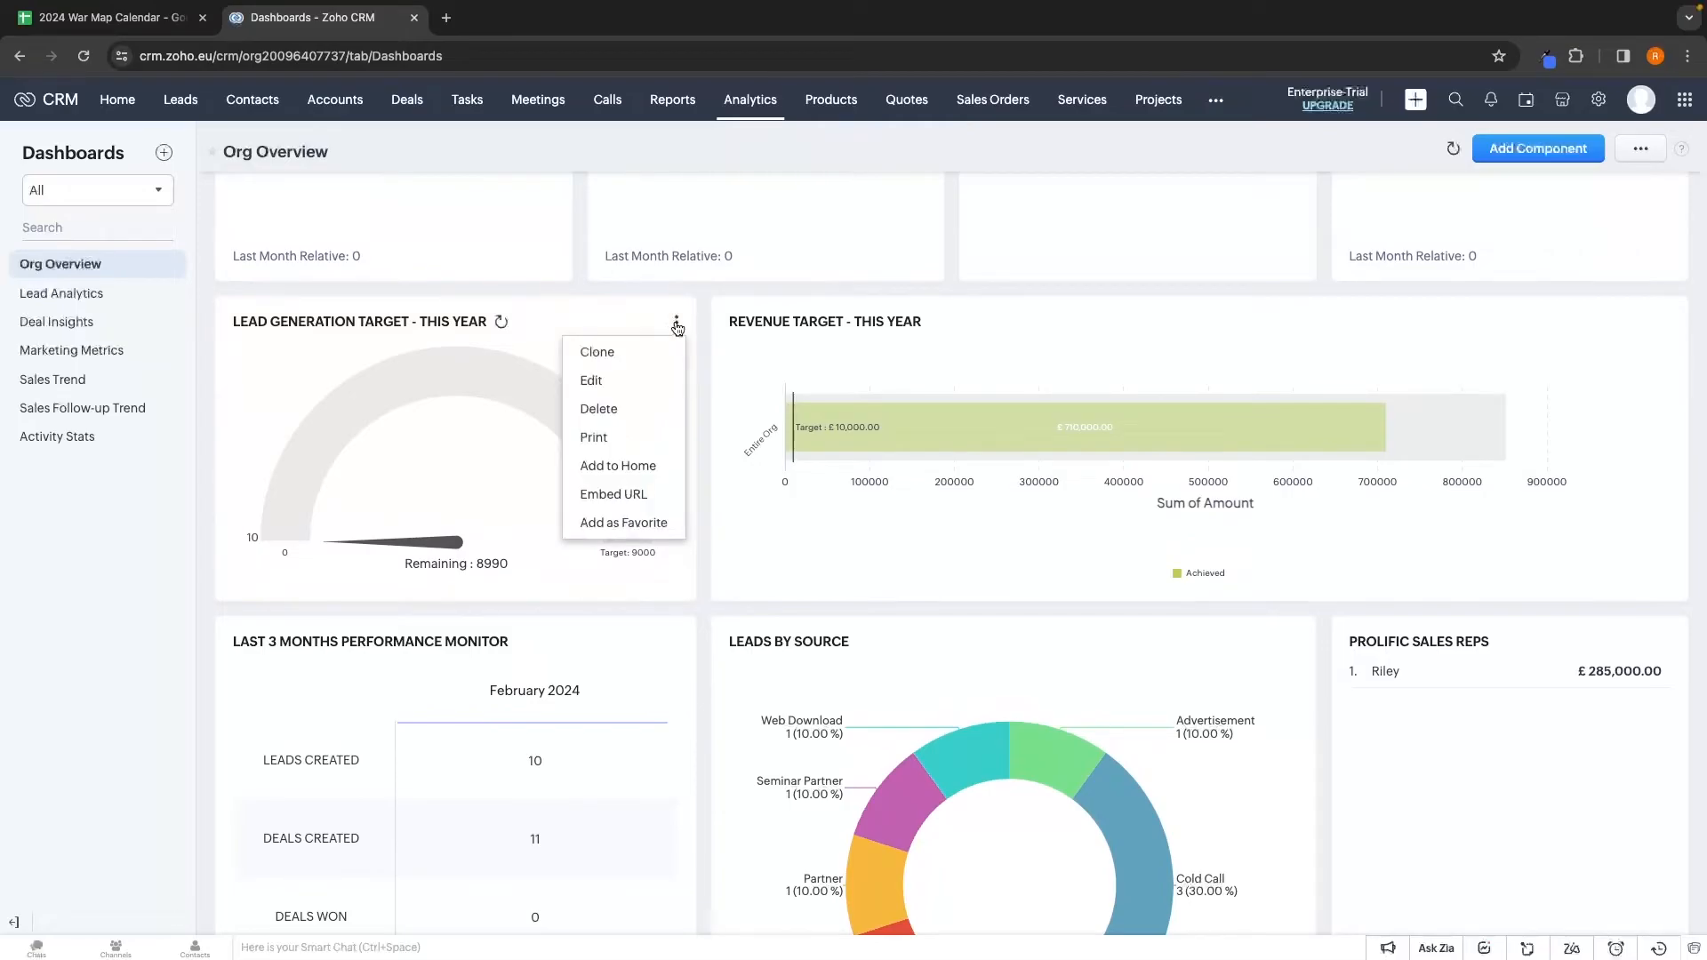
click(598, 411)
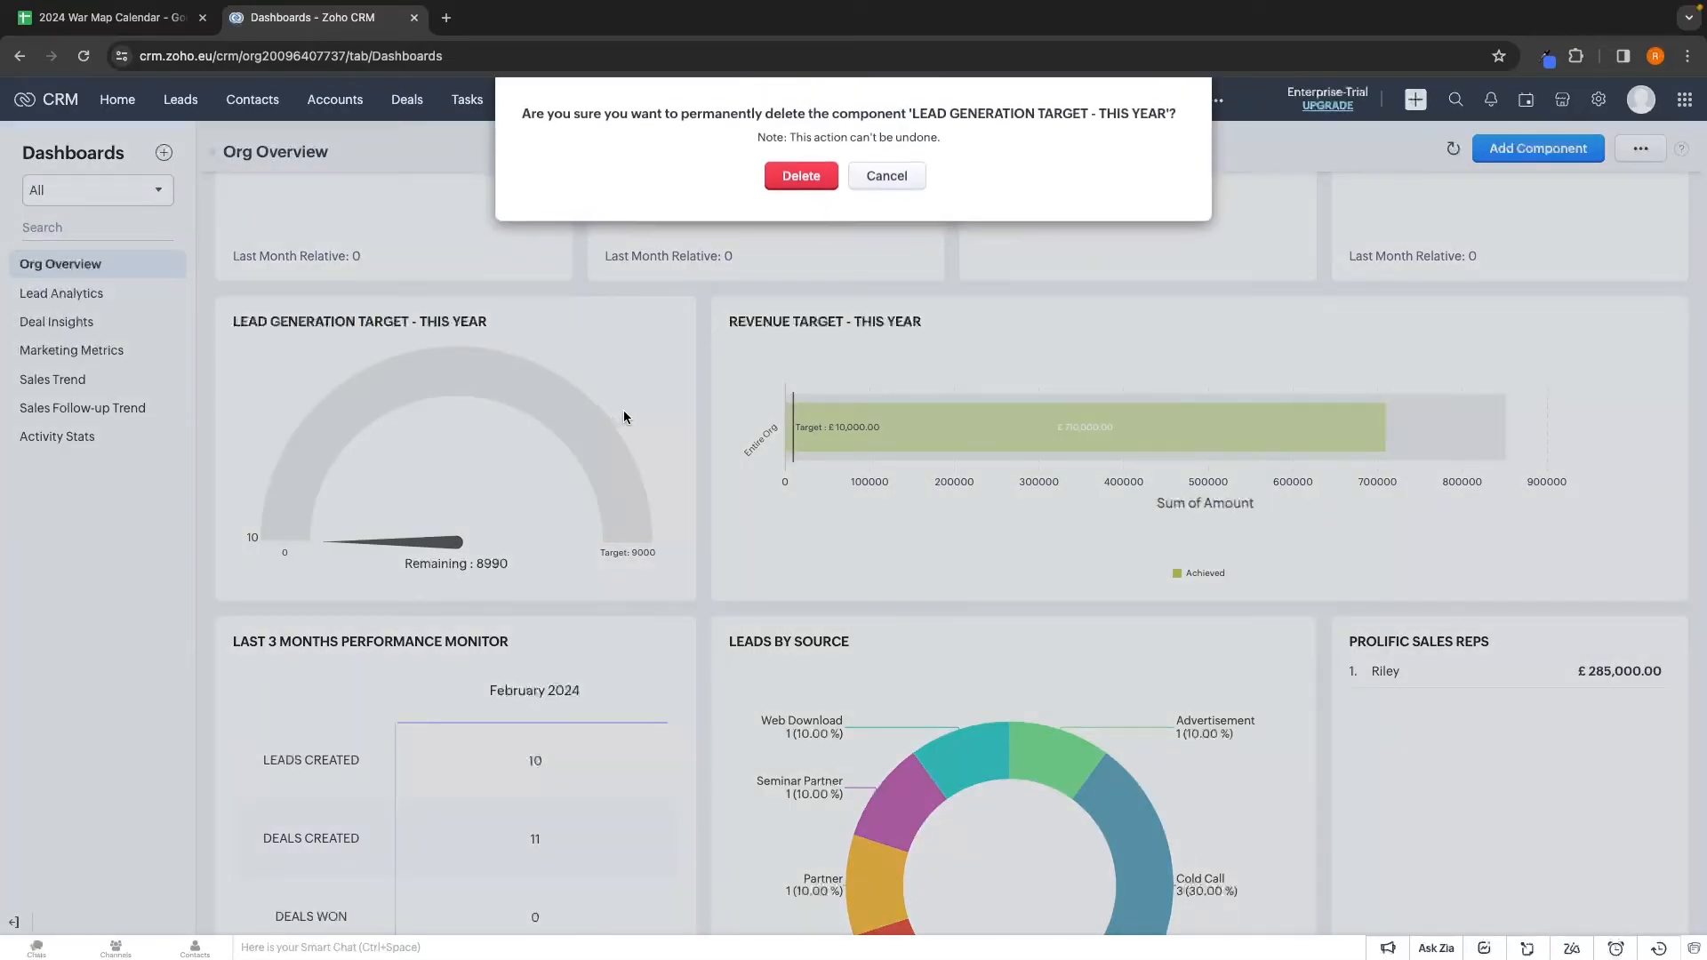
click(803, 177)
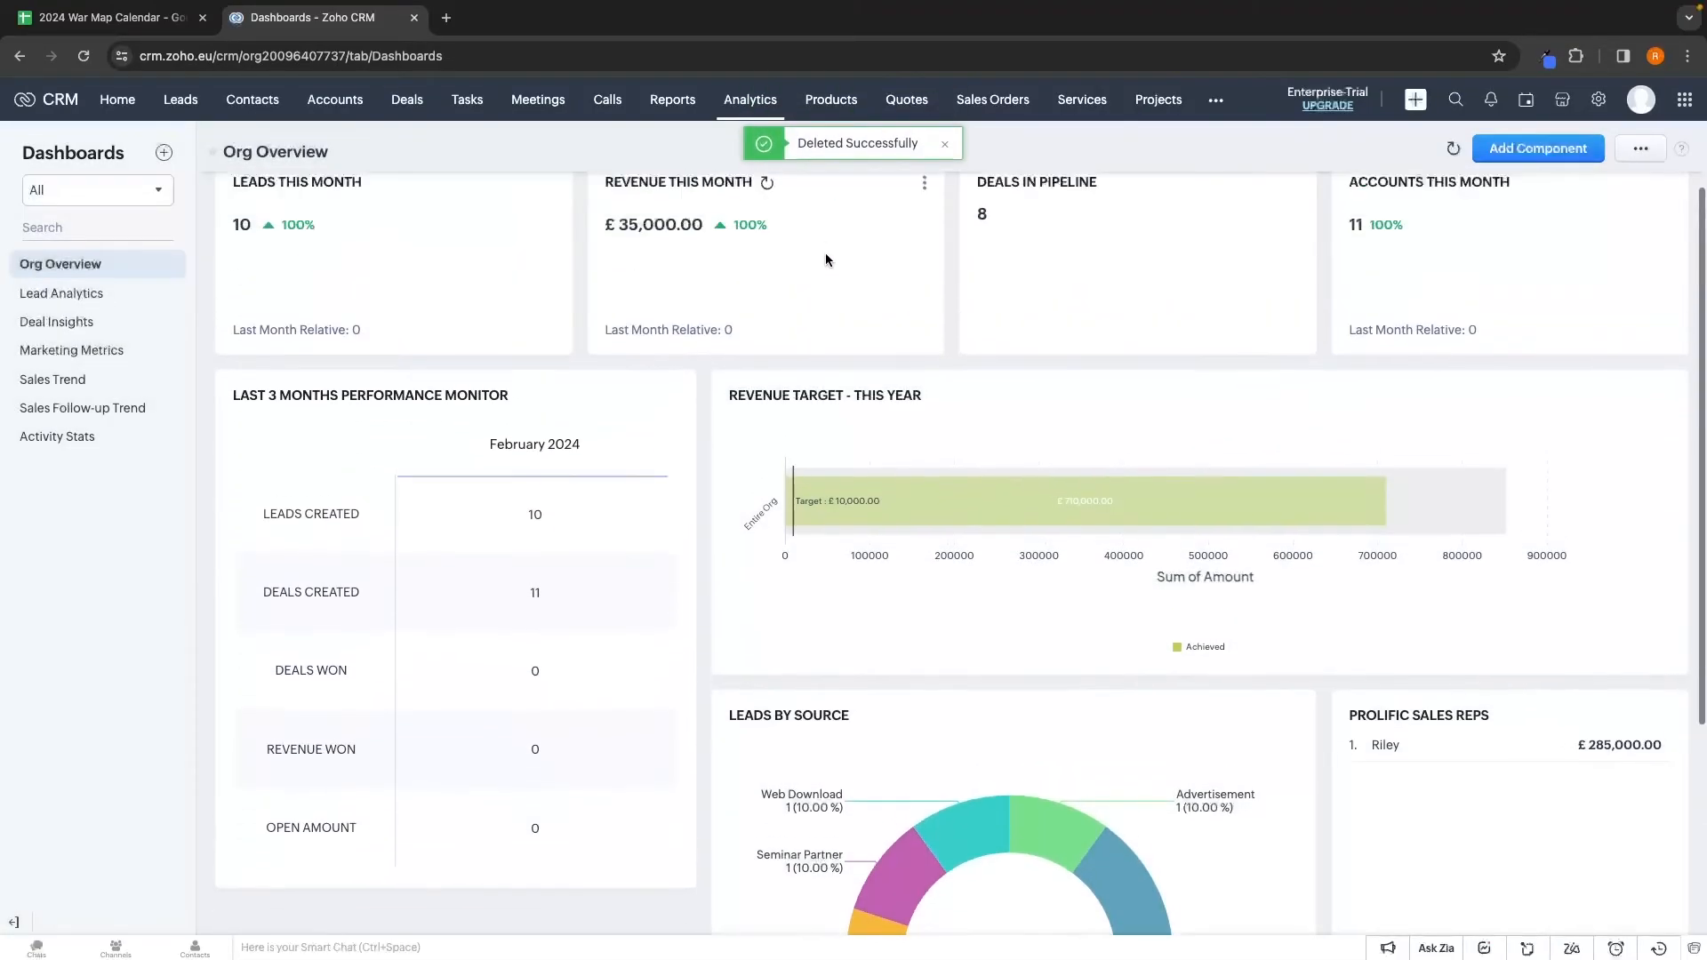
click(1523, 151)
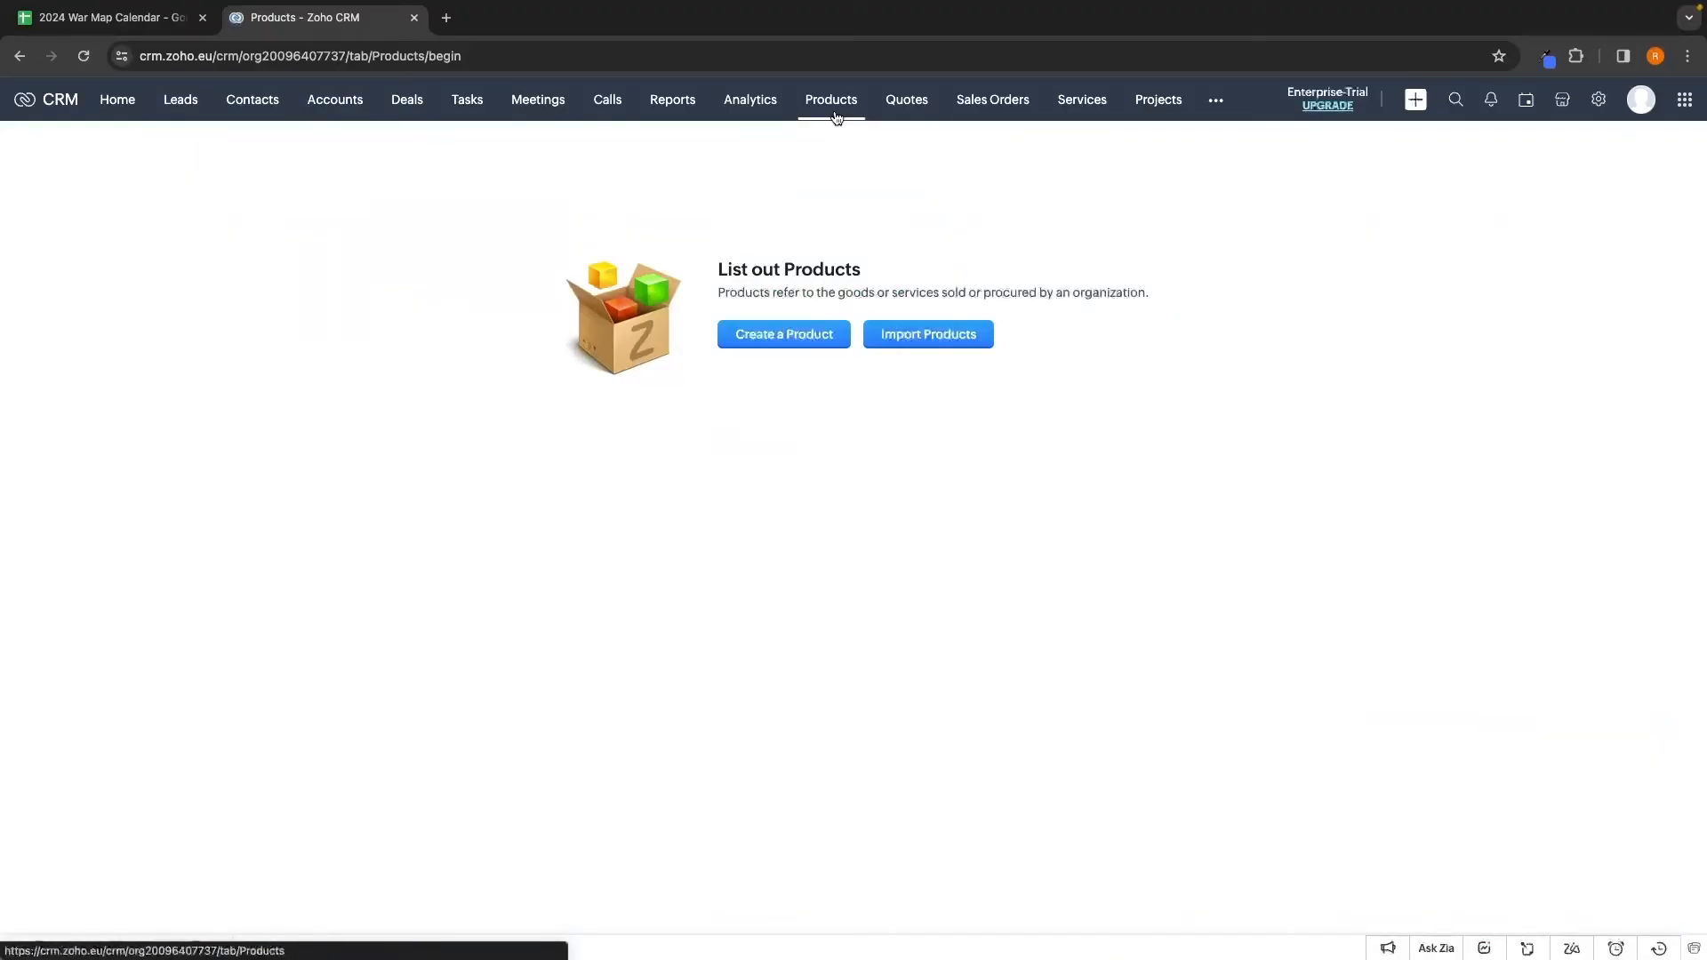
Save a Jaguar F-Type product: vendor G-Force North, Hardware, unit price 50000, commission 5000
click(783, 336)
scroll(1014, 345, down, 1)
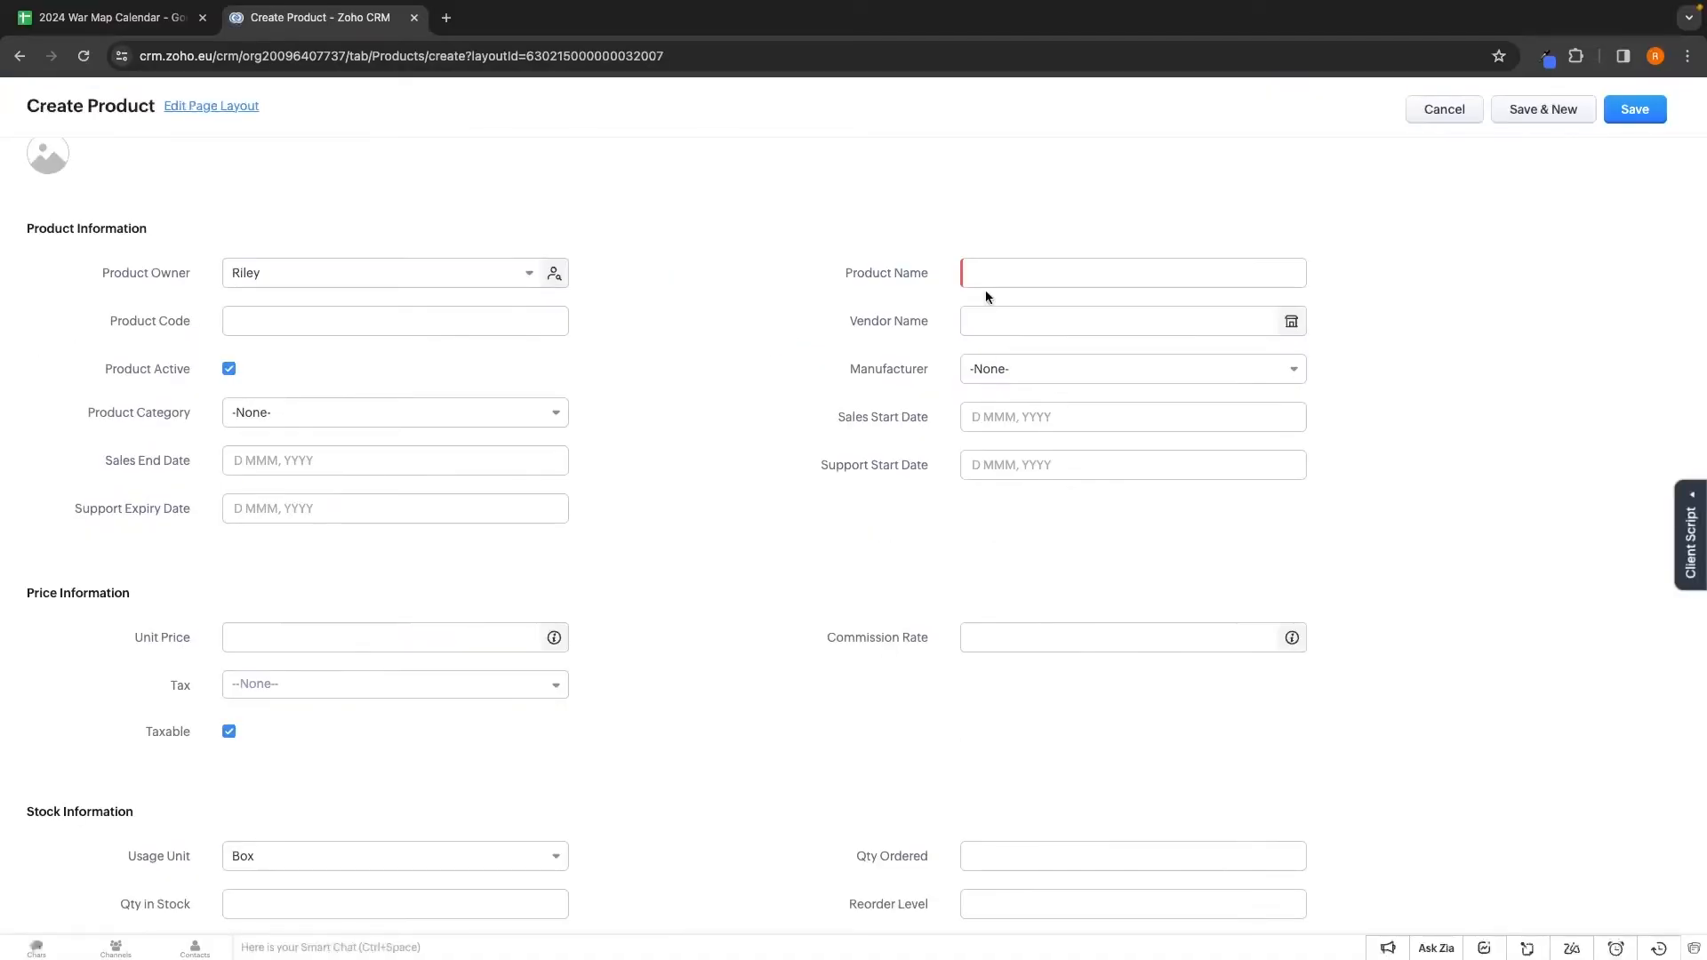
scroll(727, 489, up, 1)
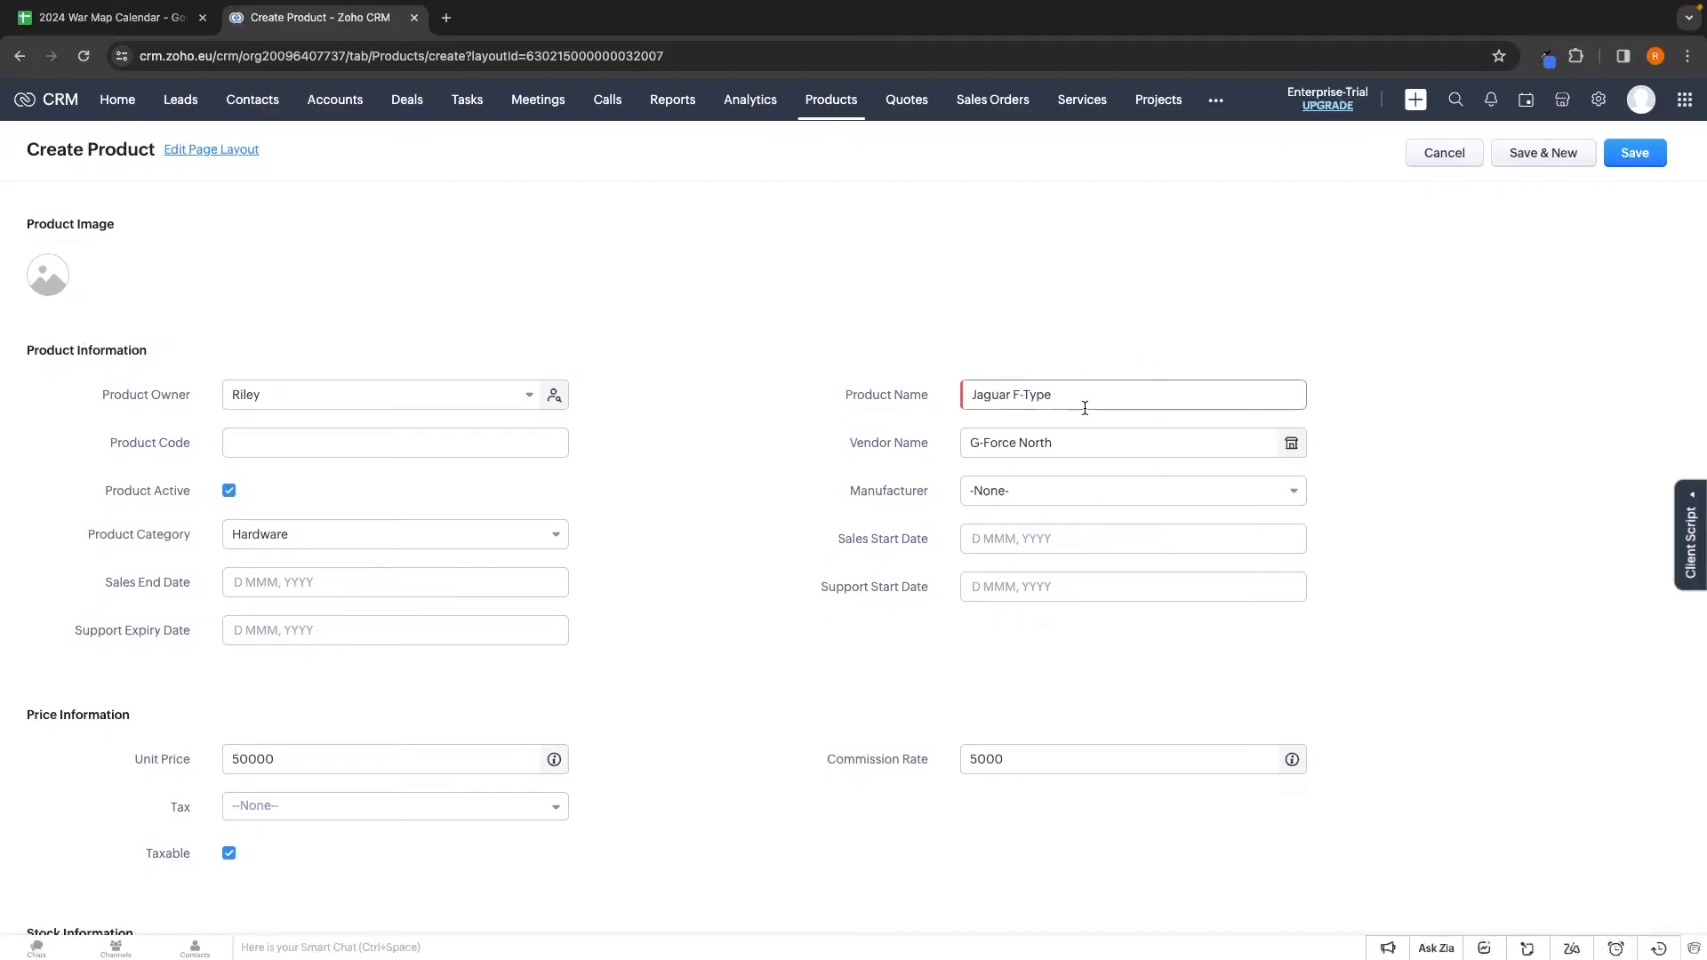
click(1647, 155)
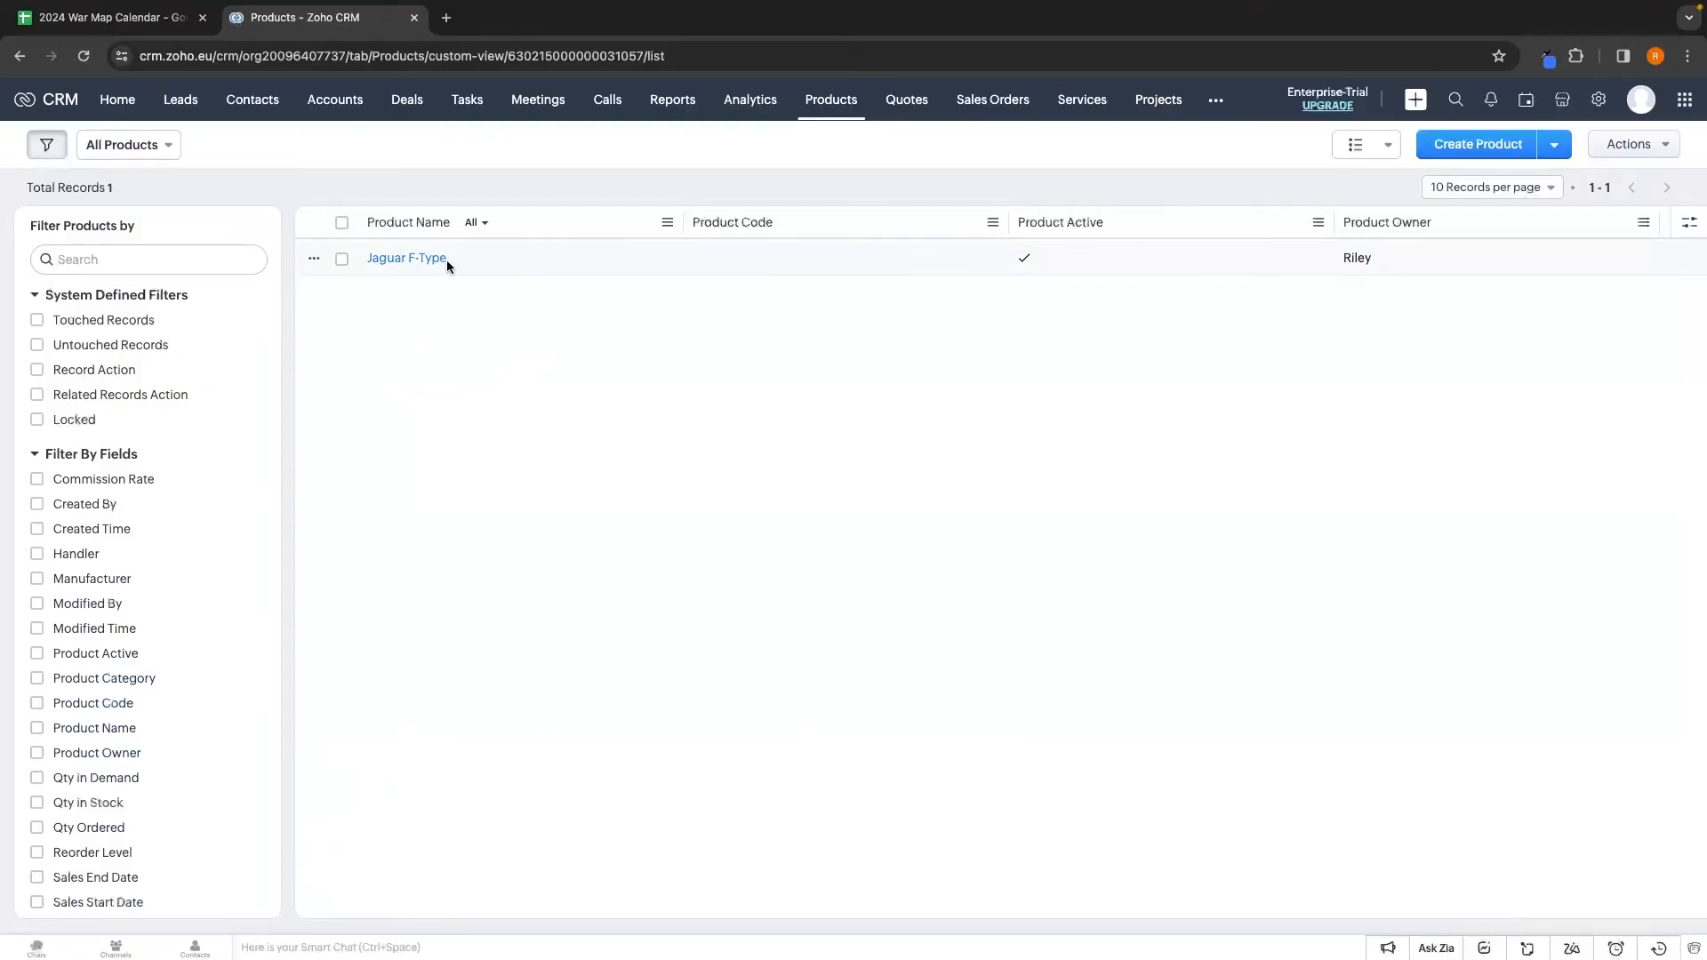
Add Jaguar F-Type to the Chapman account contact's Products related list
click(272, 104)
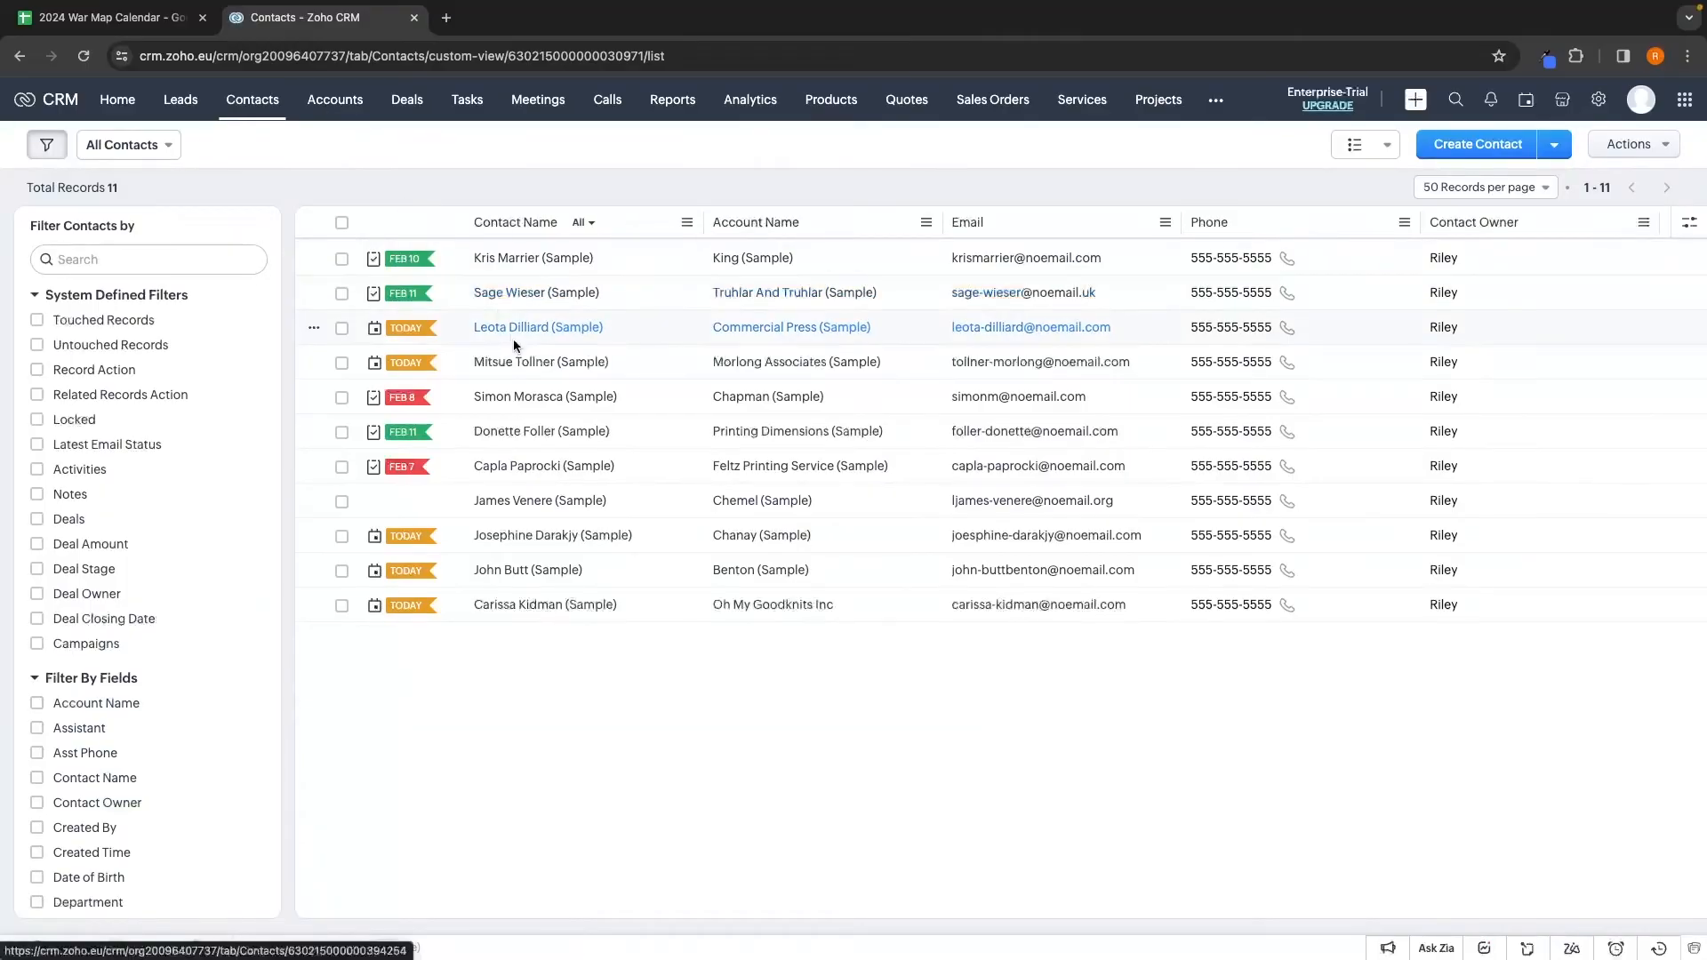
click(521, 398)
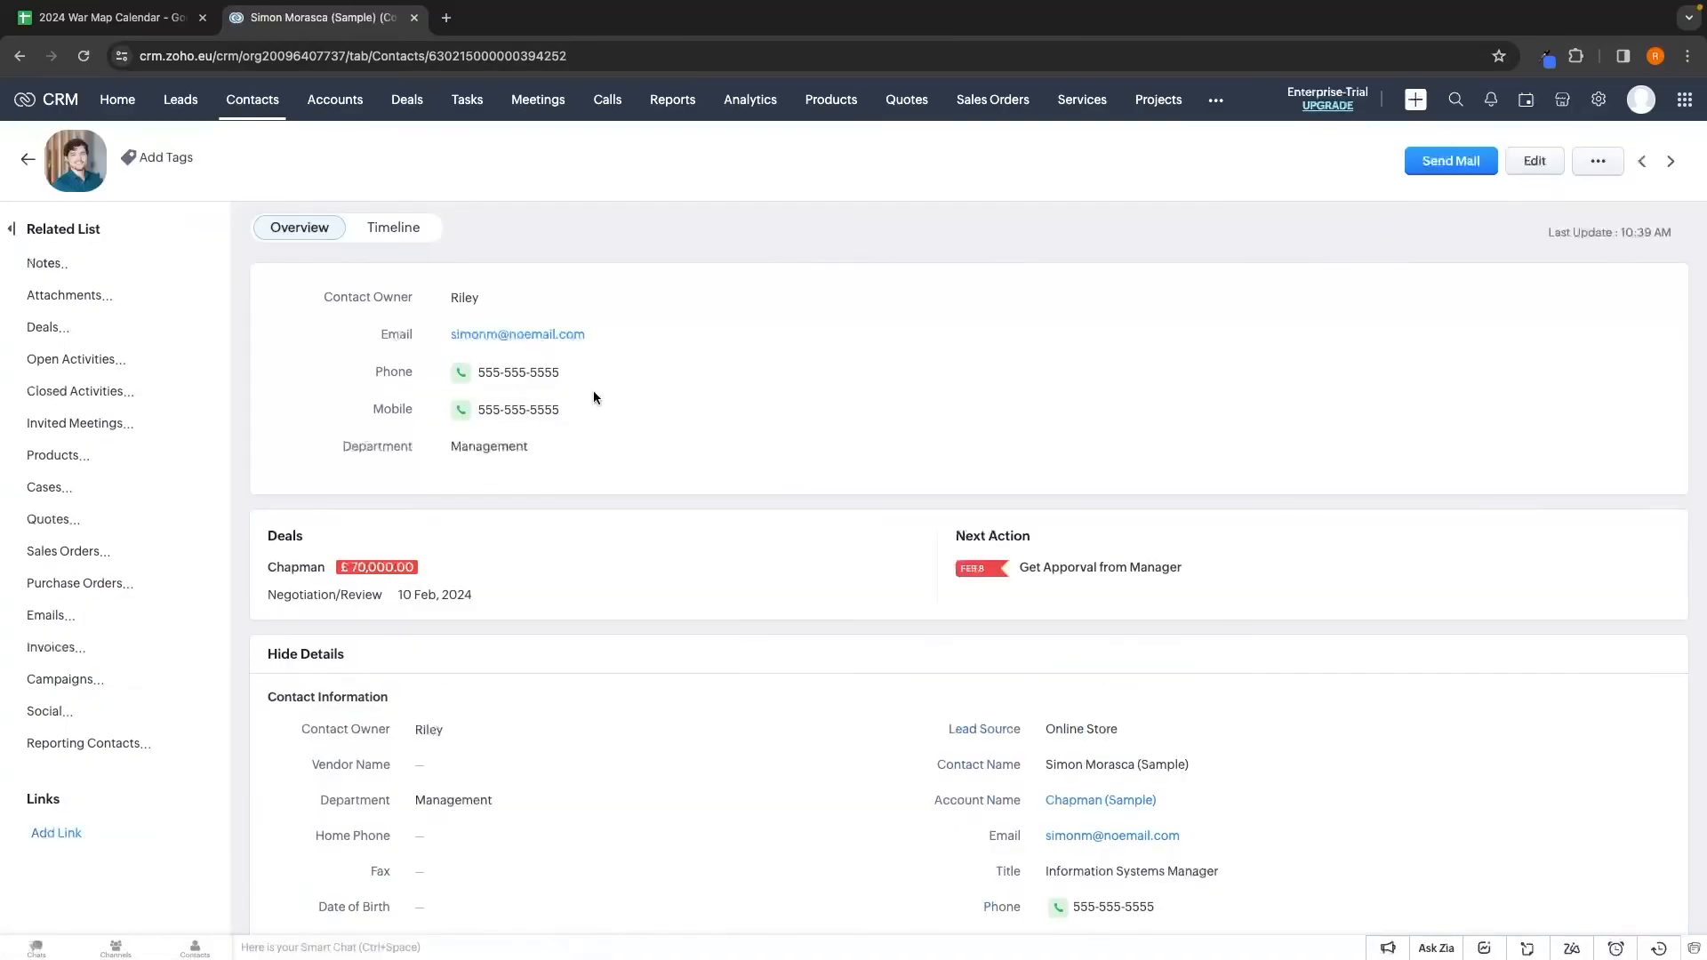
scroll(818, 532, down, 10)
scroll(818, 537, down, 5)
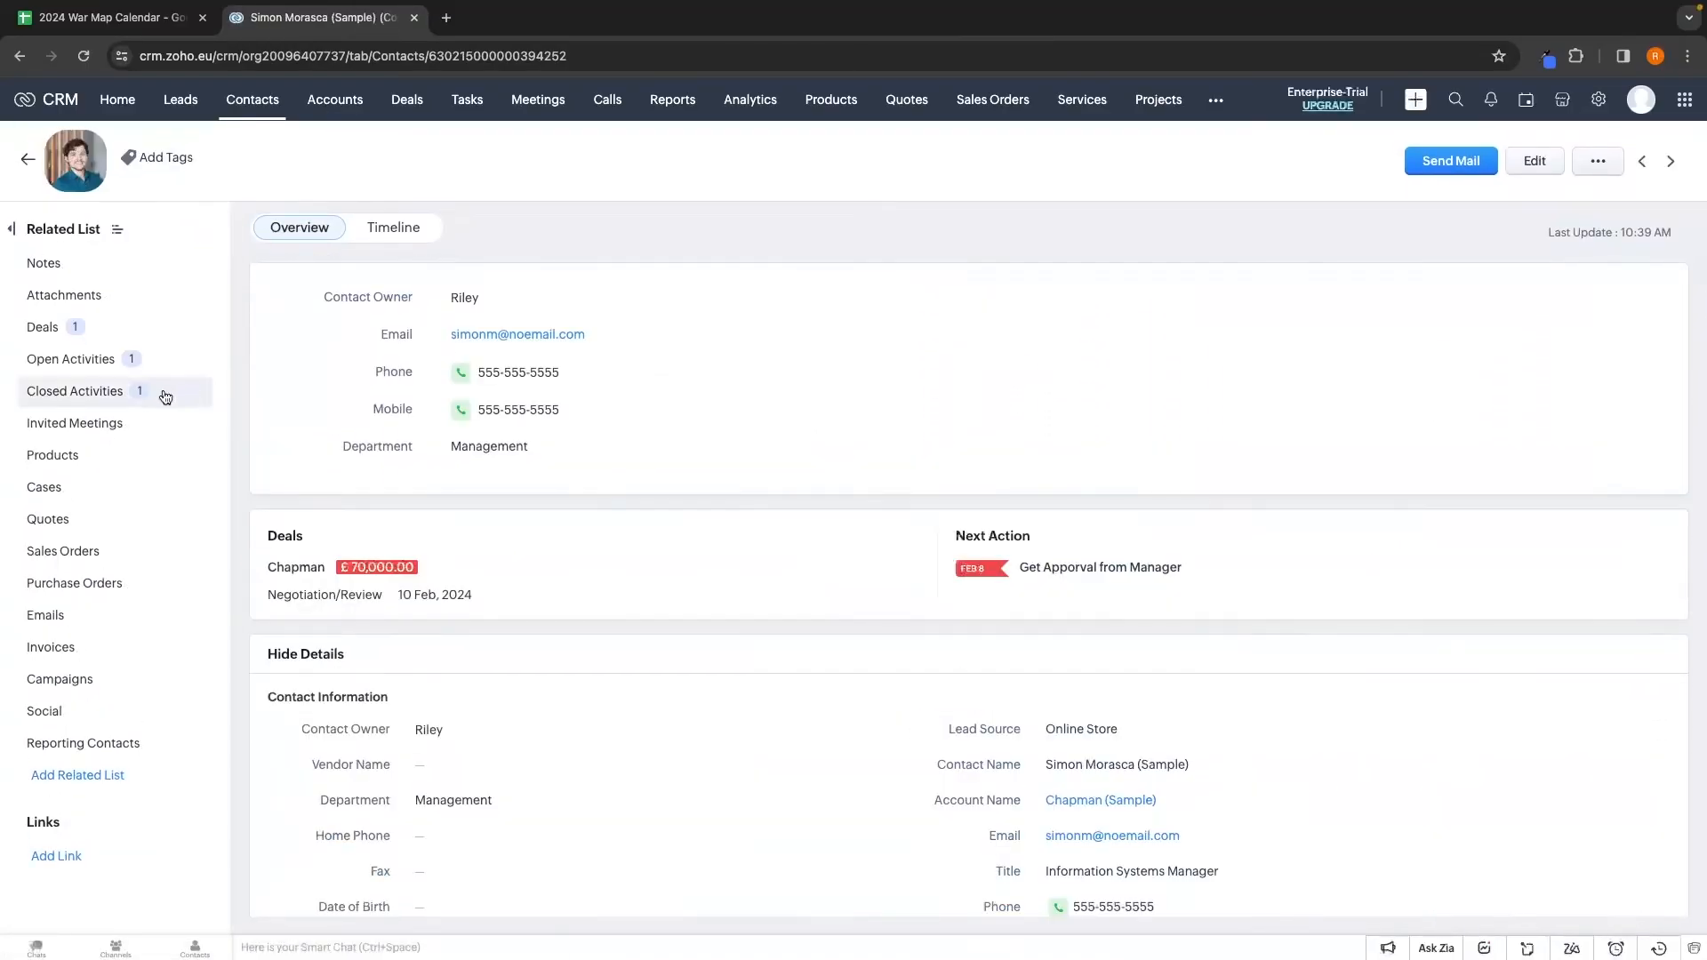
click(59, 463)
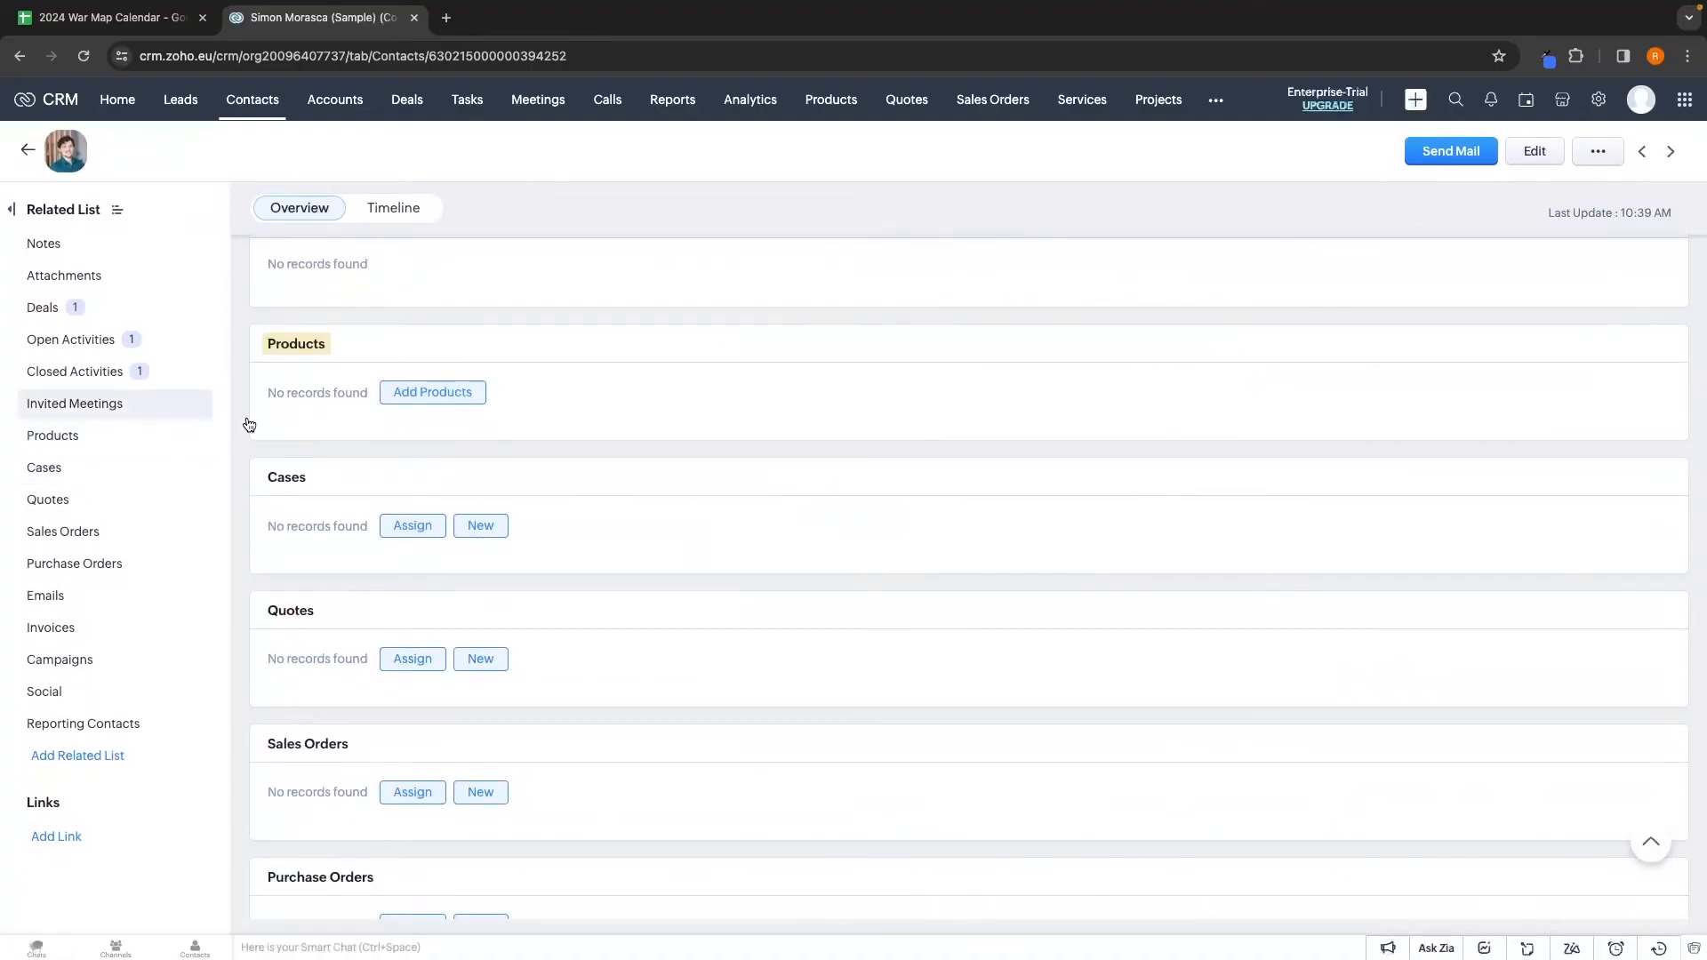
click(425, 392)
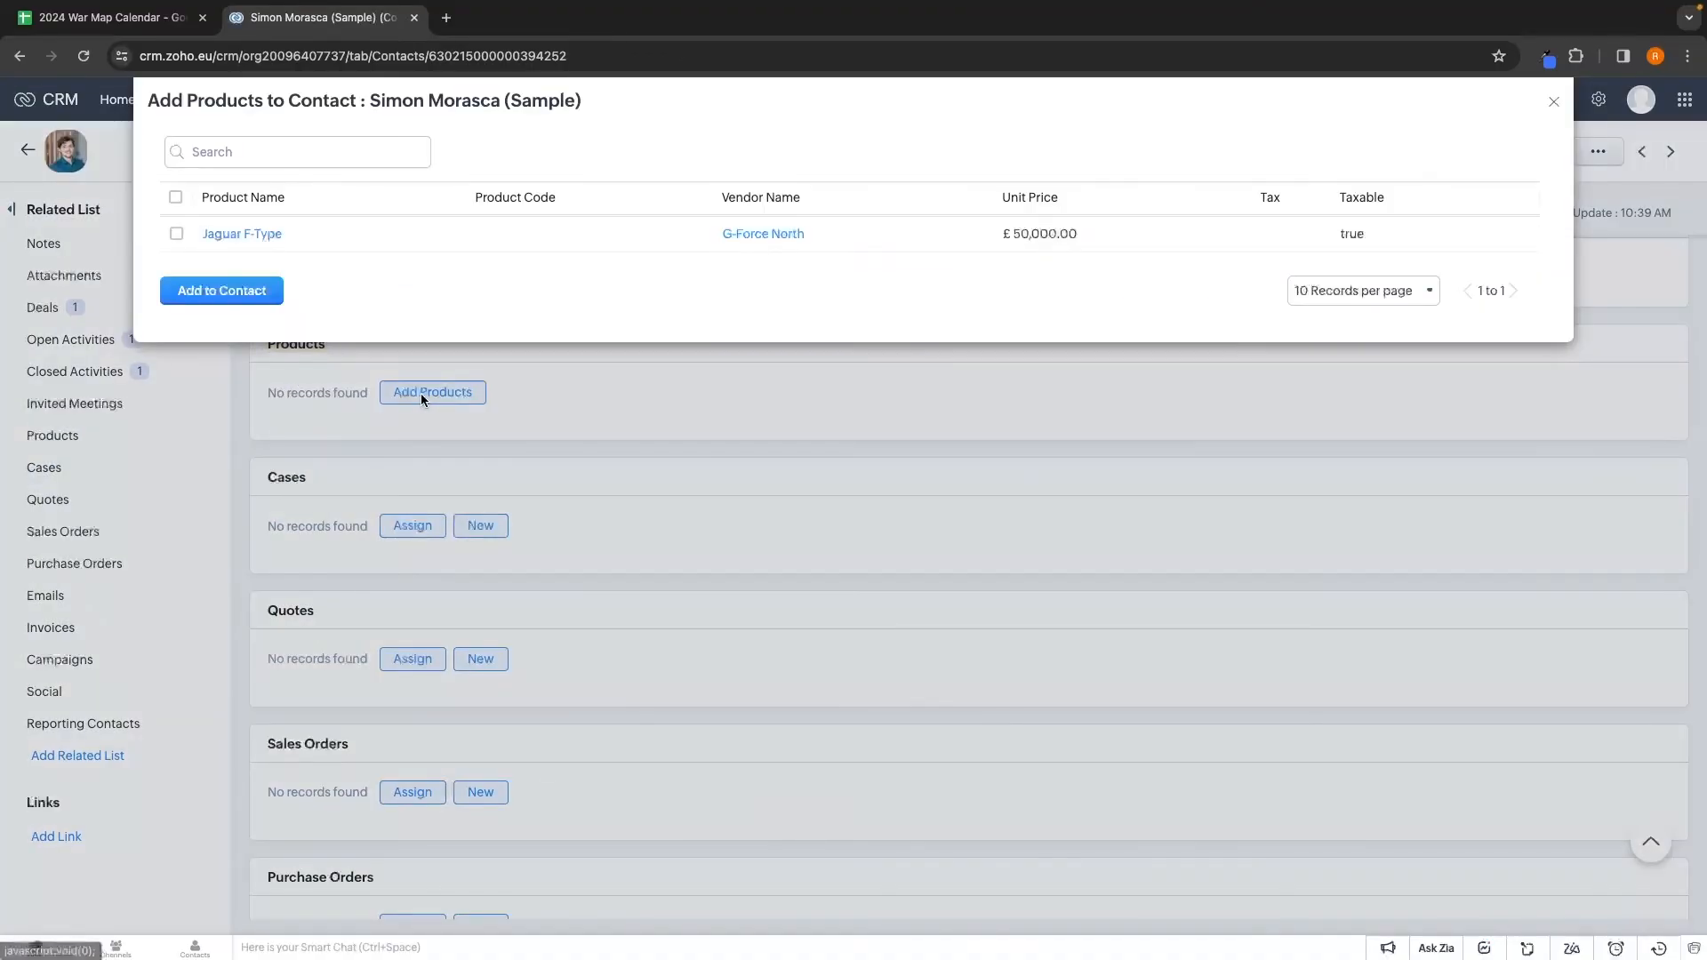
click(177, 234)
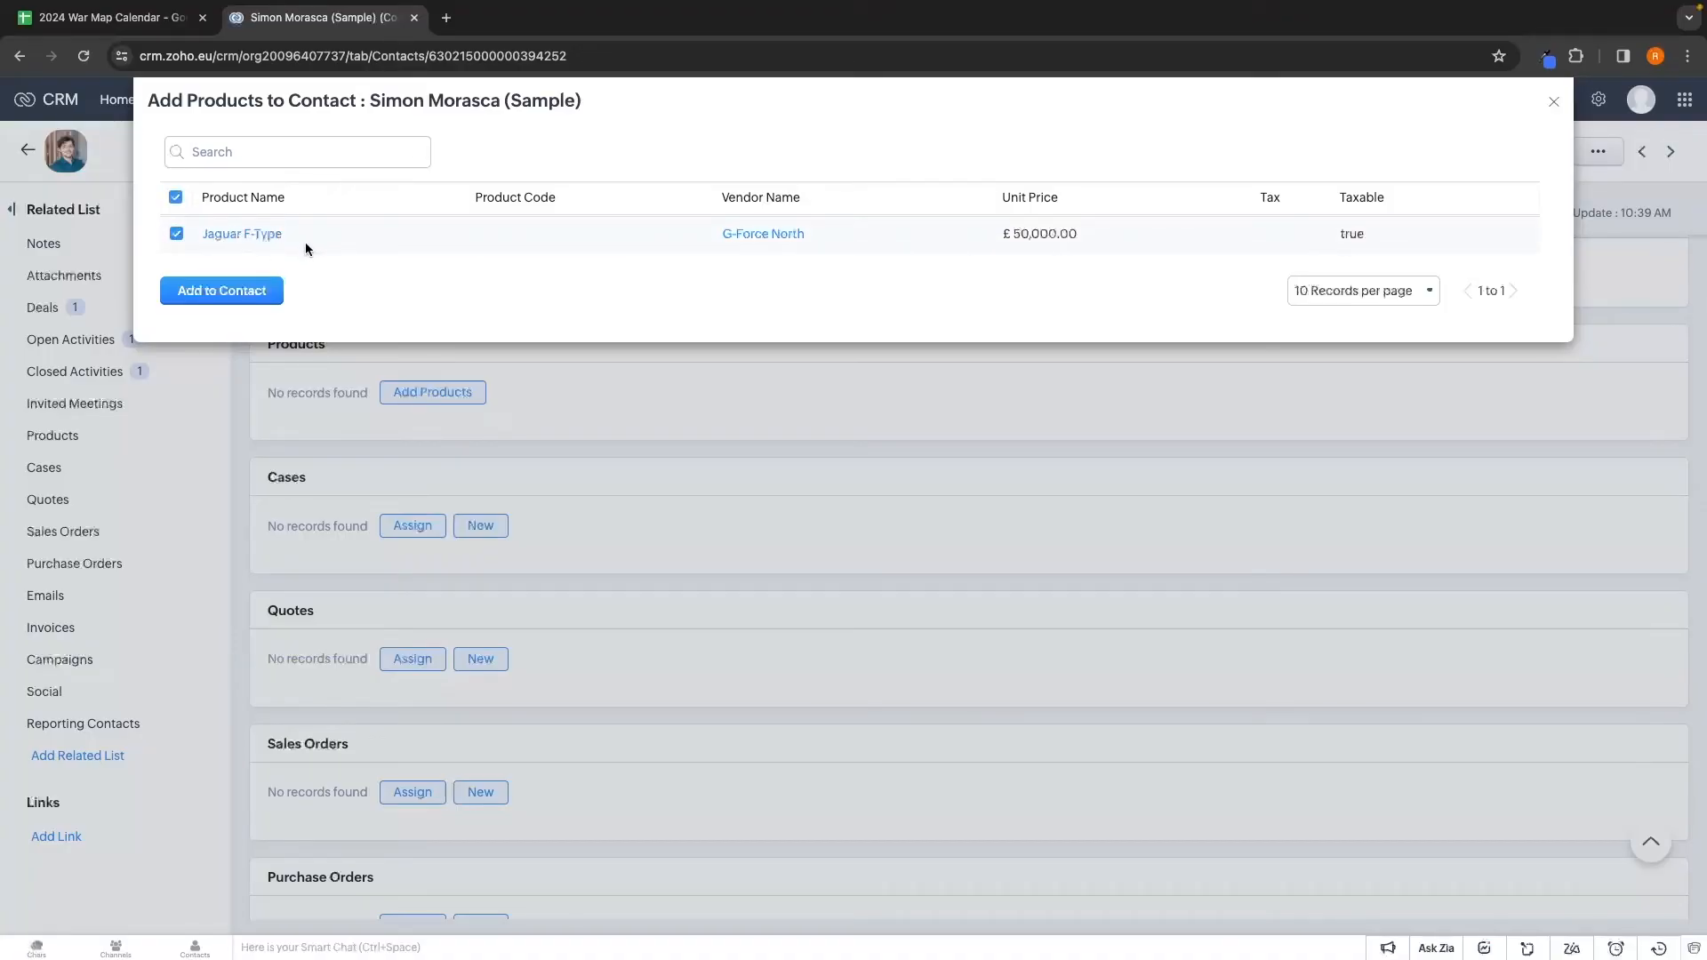
click(247, 293)
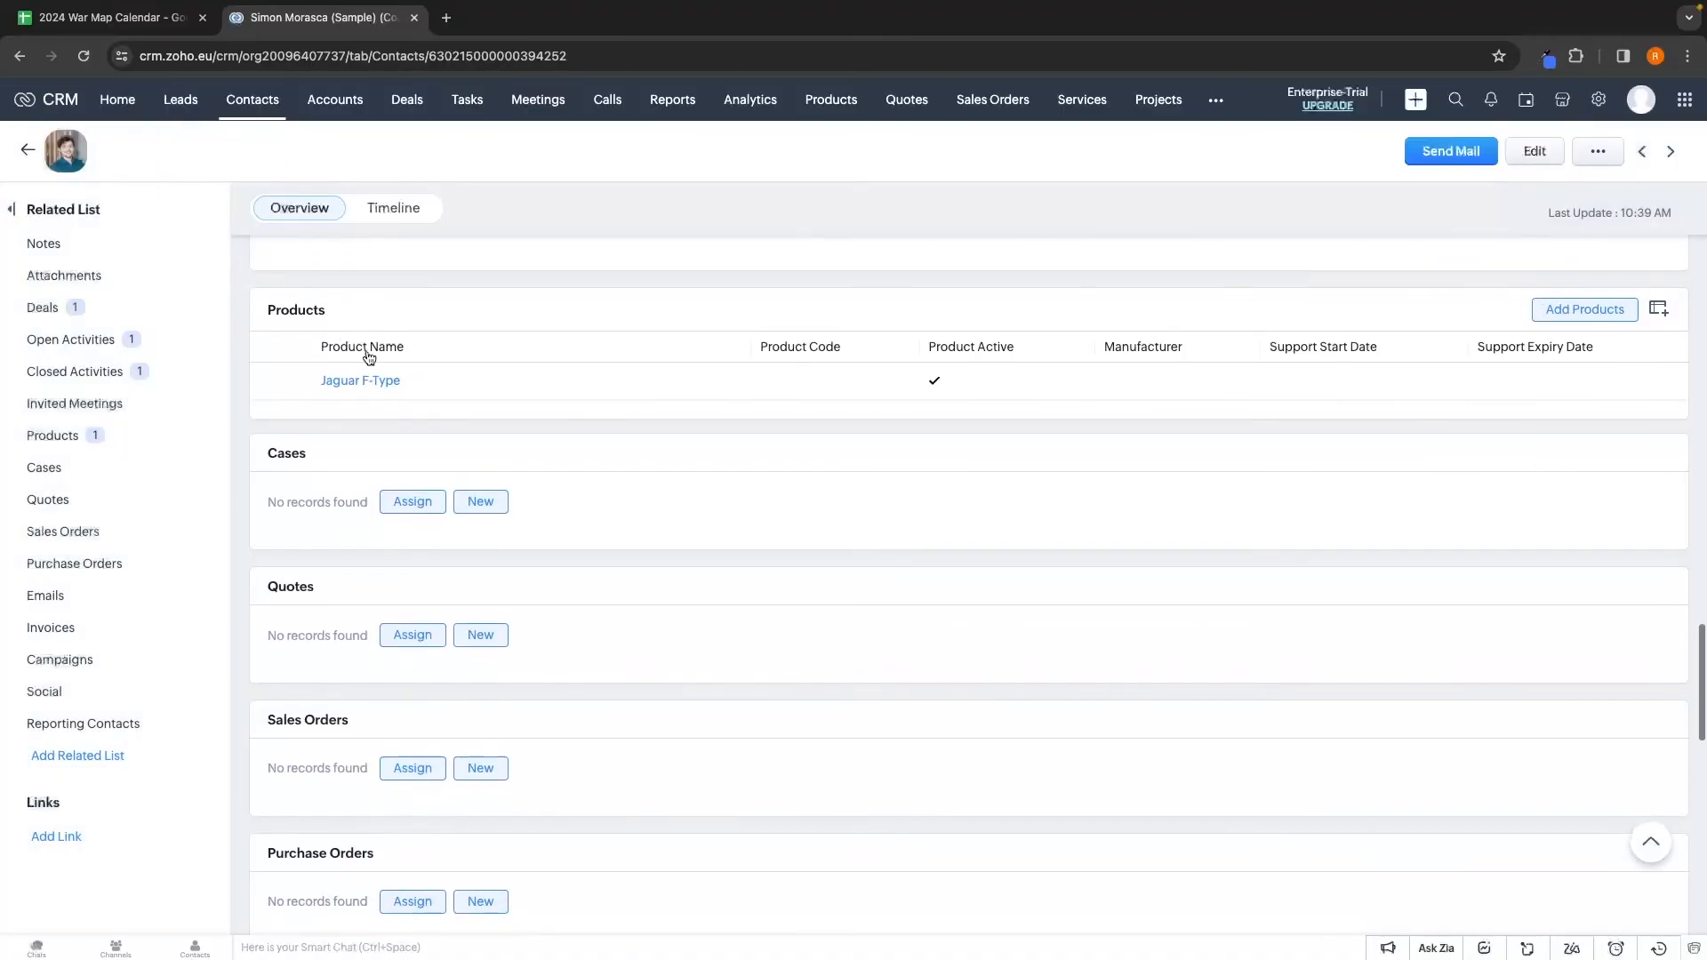
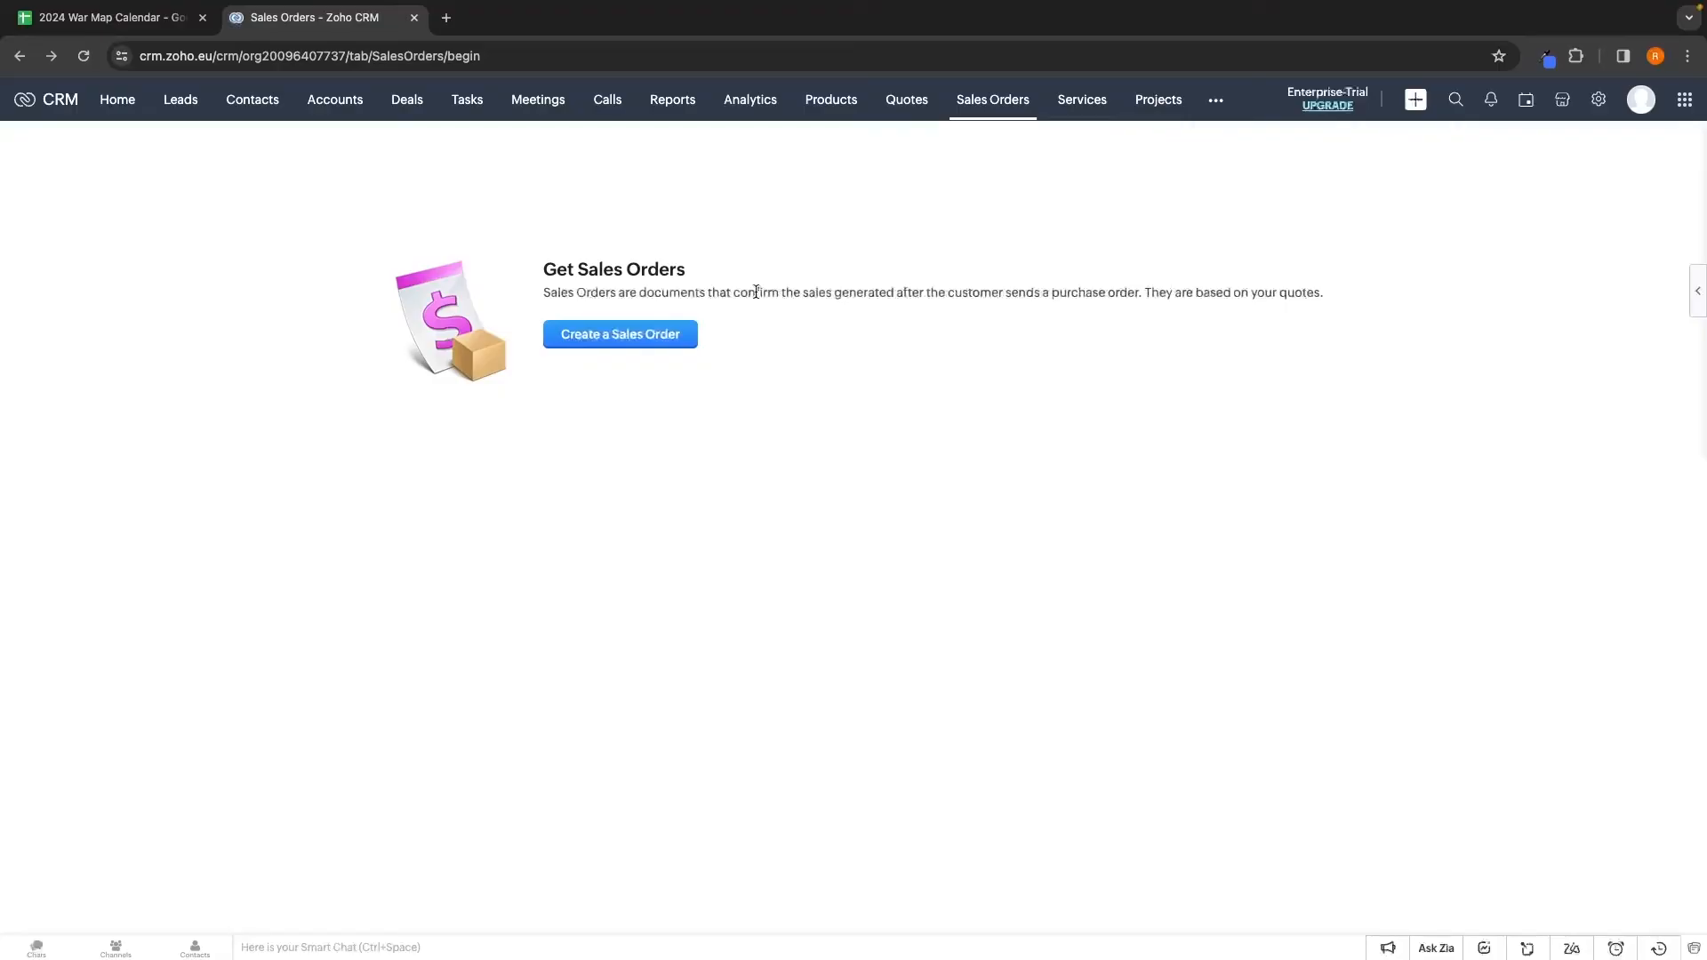
Open a new sales order form, cancel it unsaved, collapse the Finance Suite panel, and go to Services
click(631, 343)
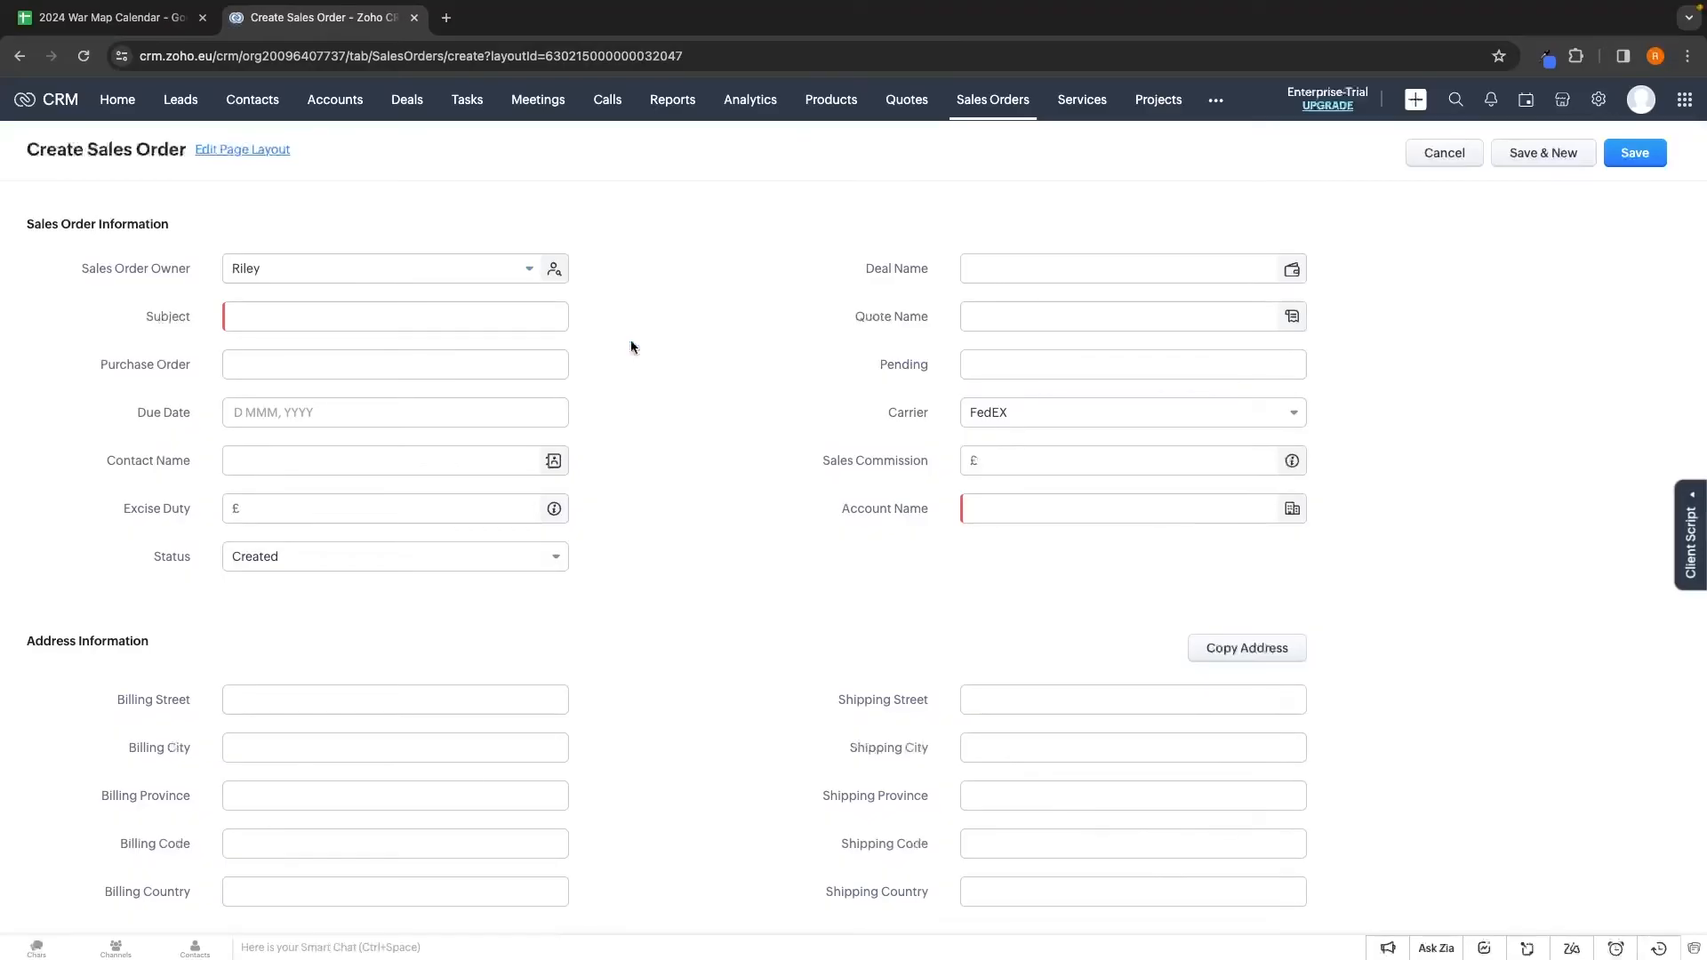
scroll(744, 511, down, 6)
scroll(744, 514, up, 3)
scroll(1023, 435, up, 4)
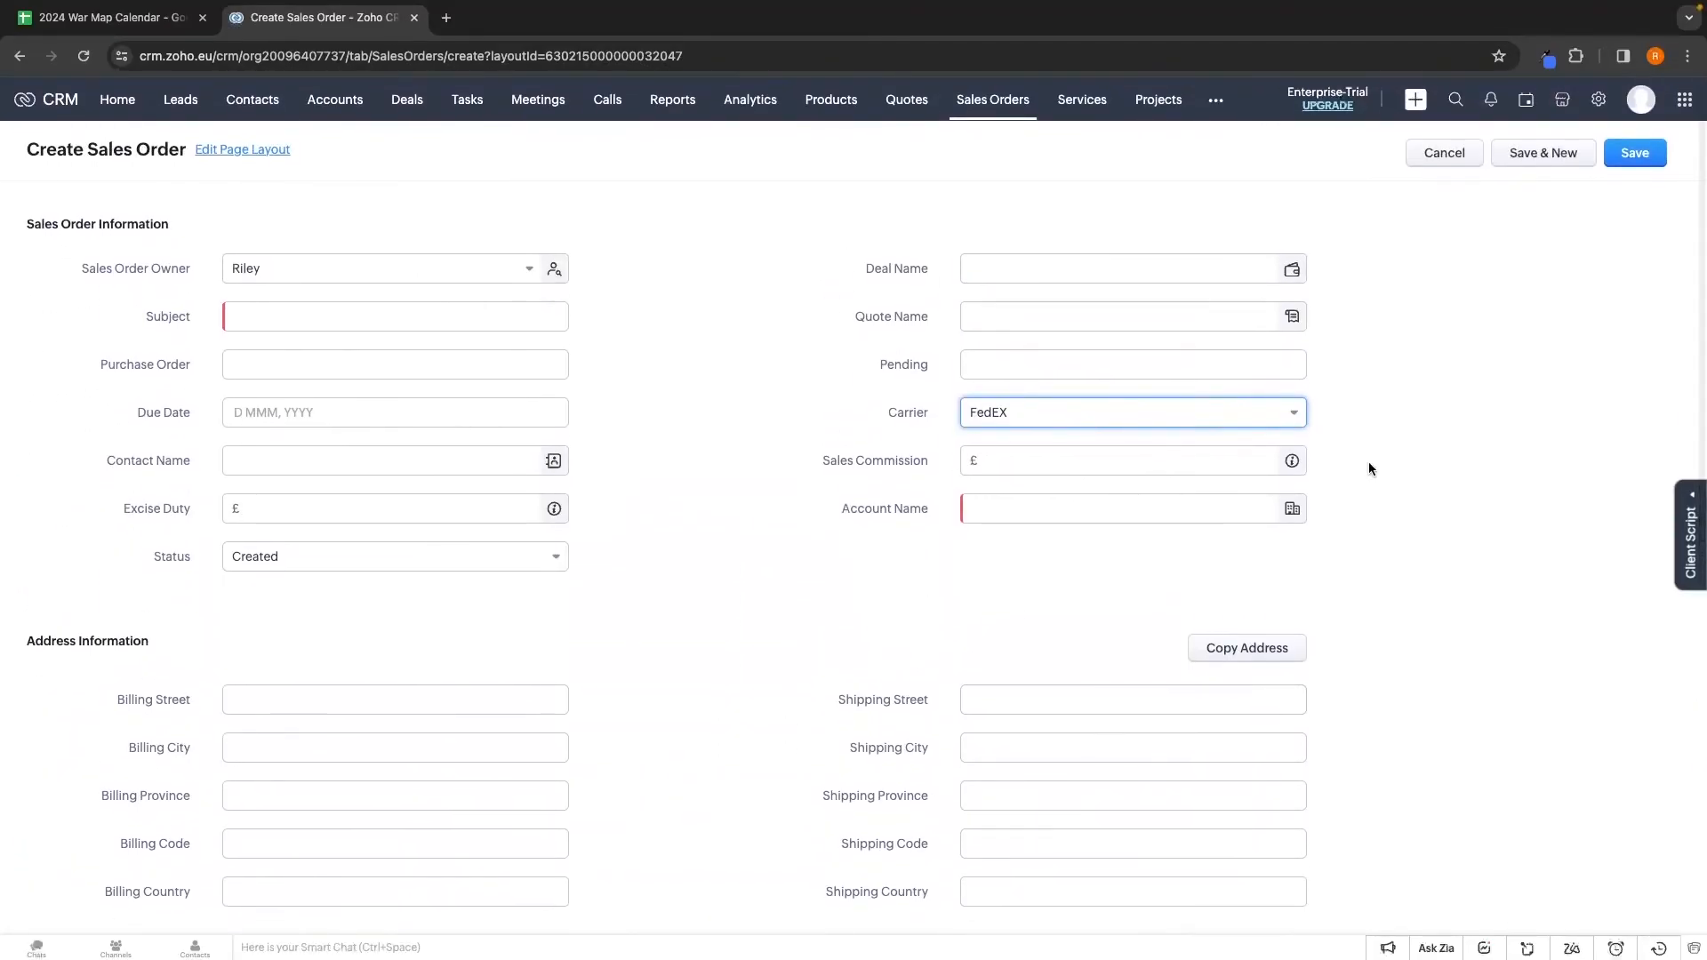
click(1444, 153)
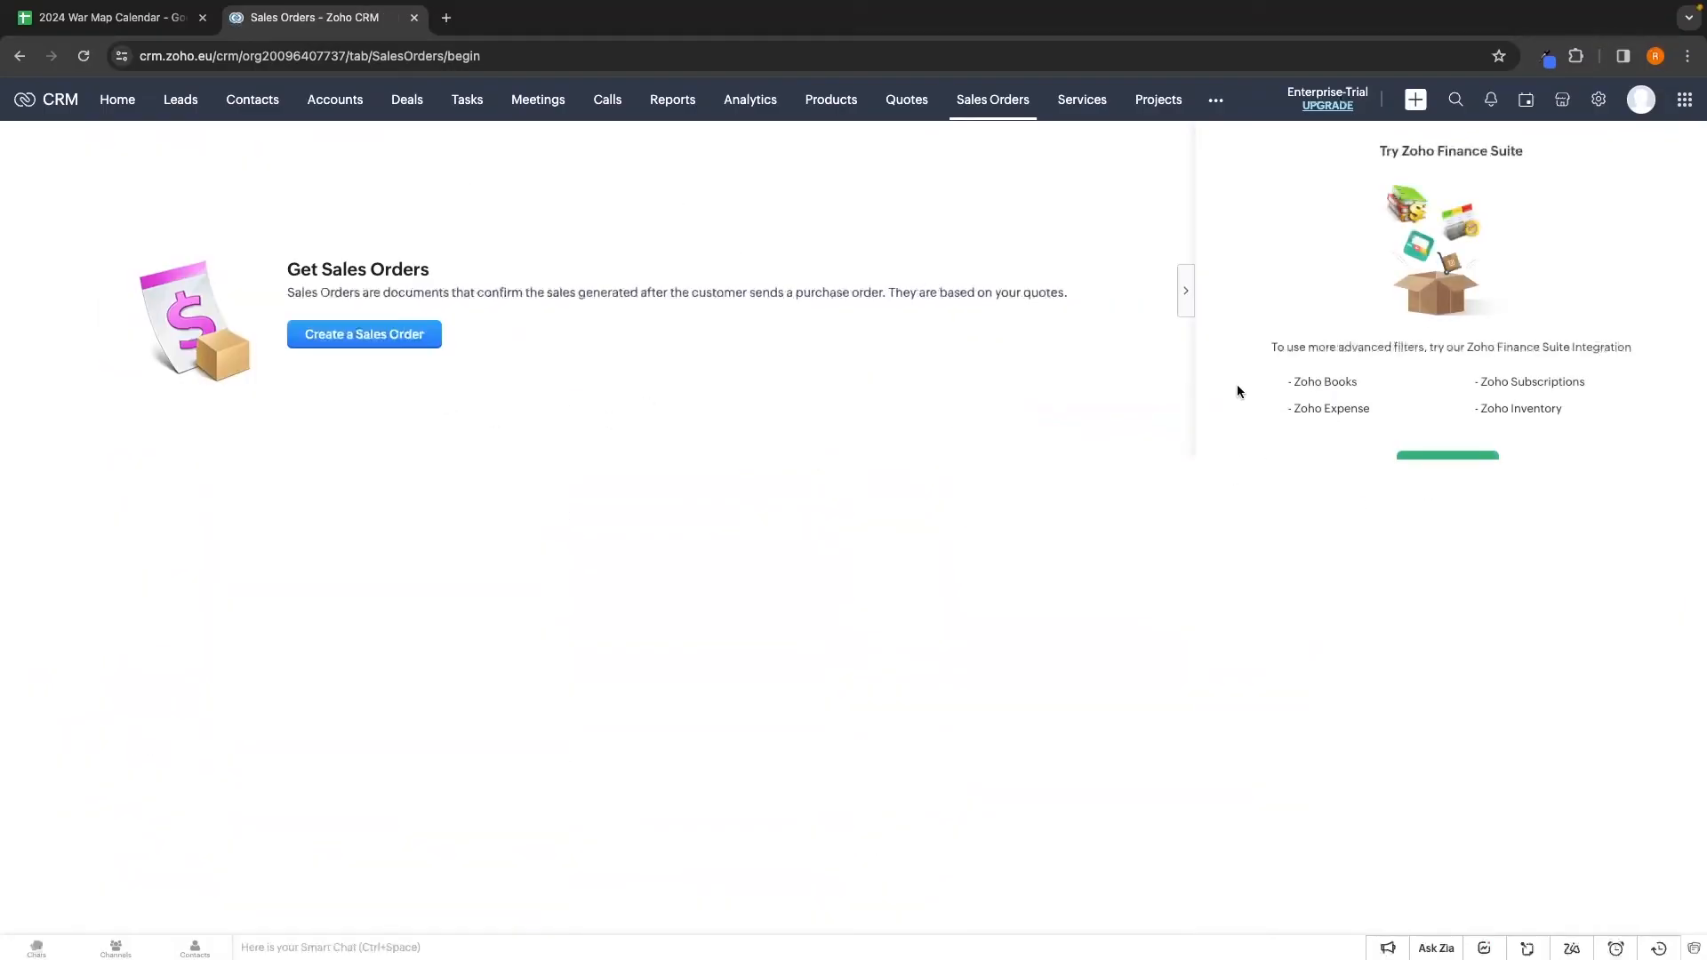
click(1192, 298)
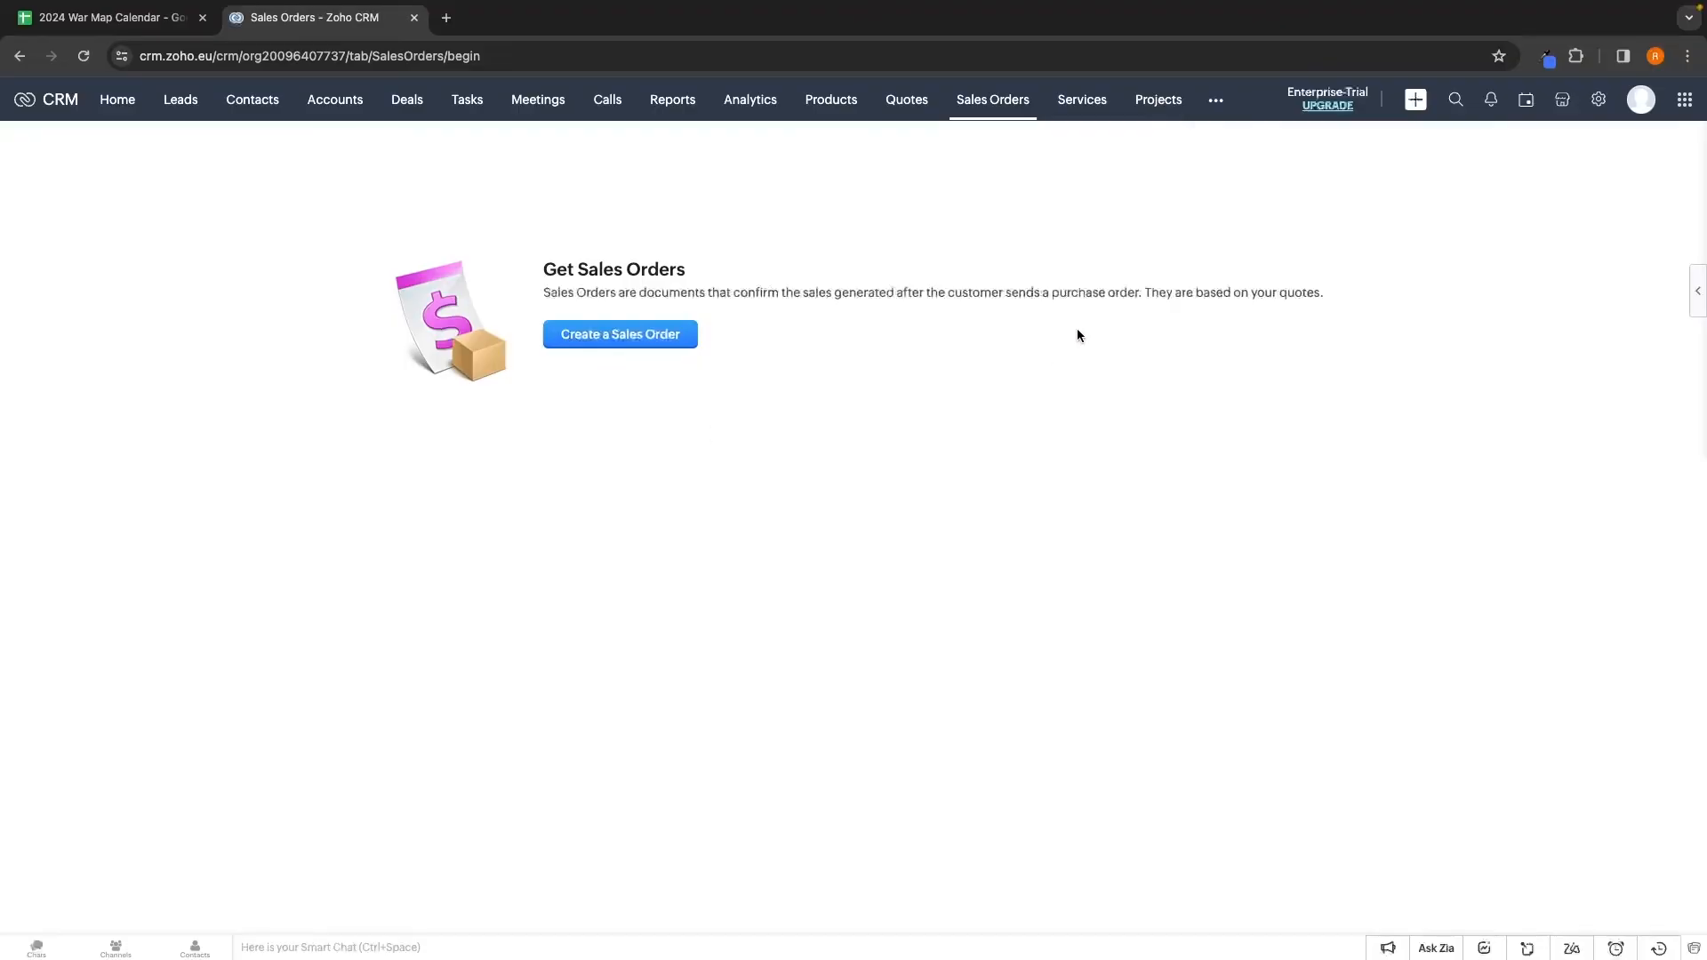
click(1082, 100)
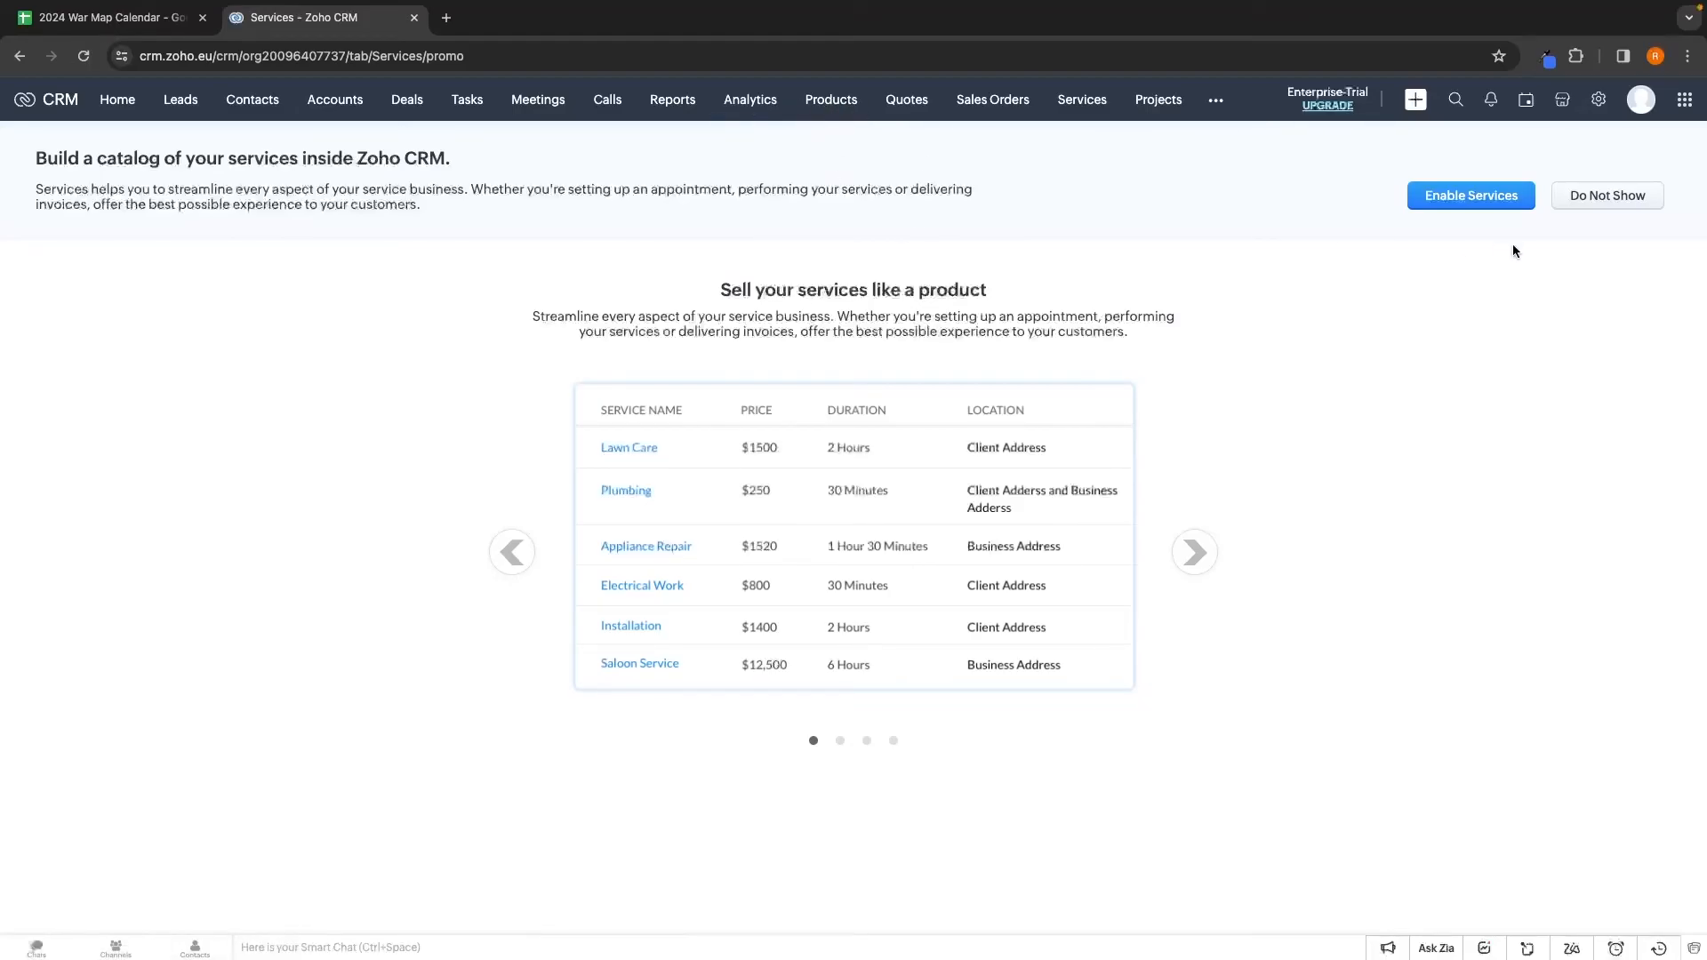
Try enabling Services, open business hours configuration in a new tab, and show the Home dashboard there
click(1491, 203)
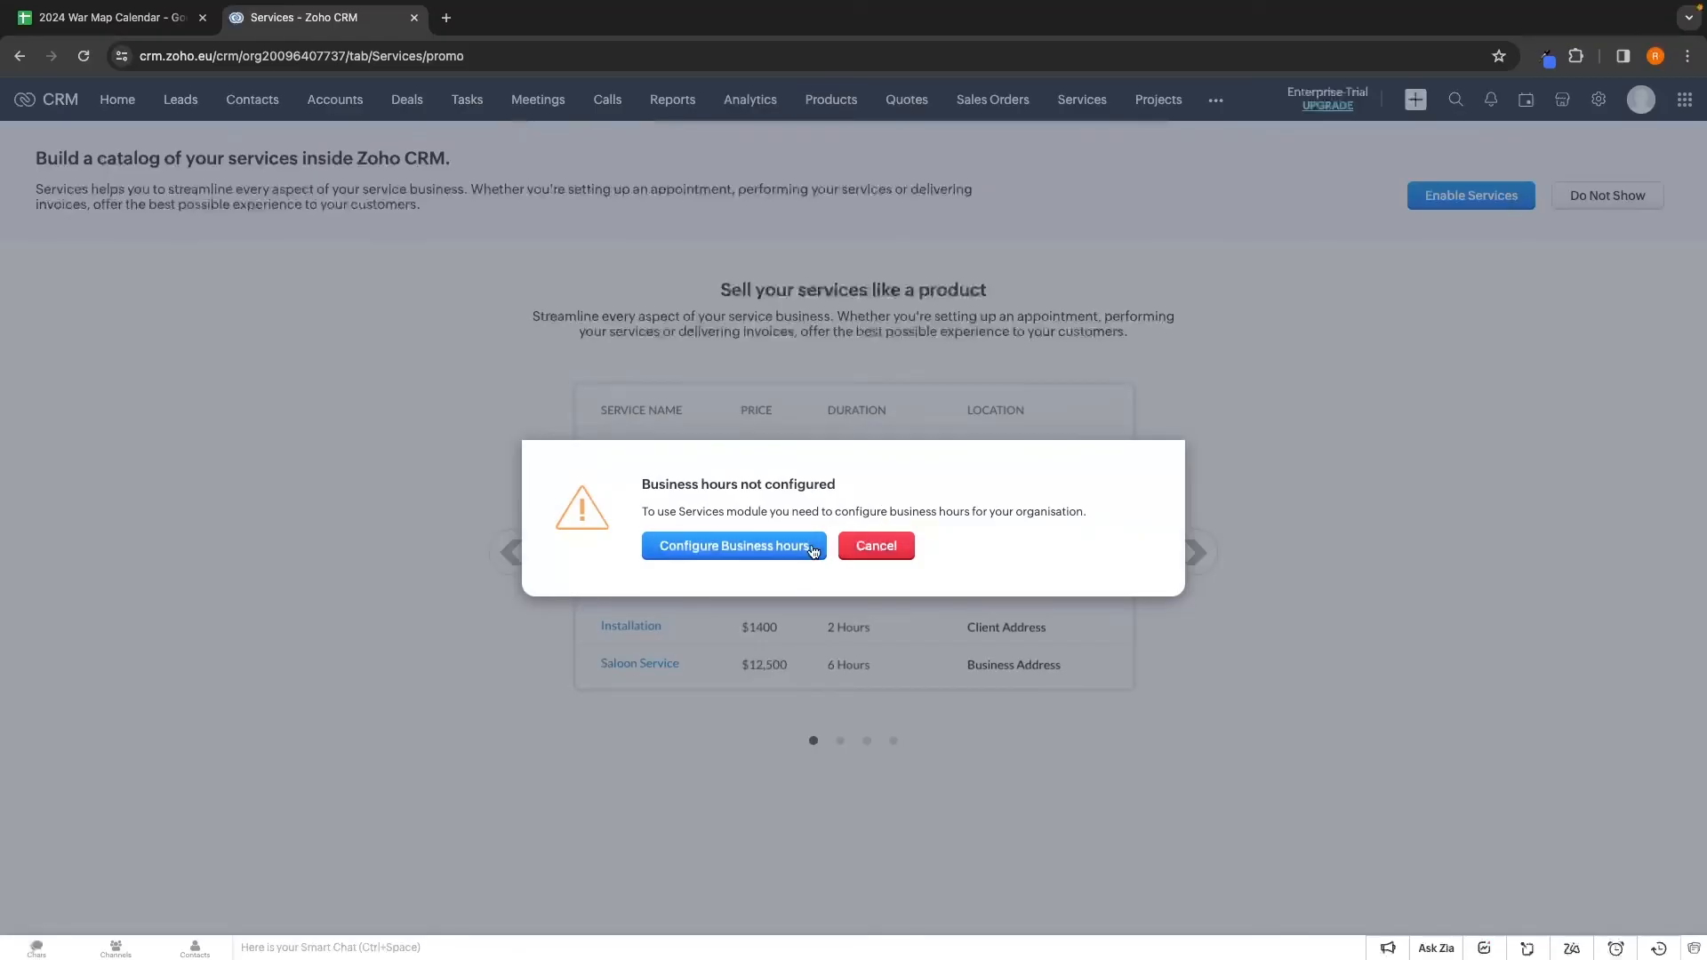
click(709, 550)
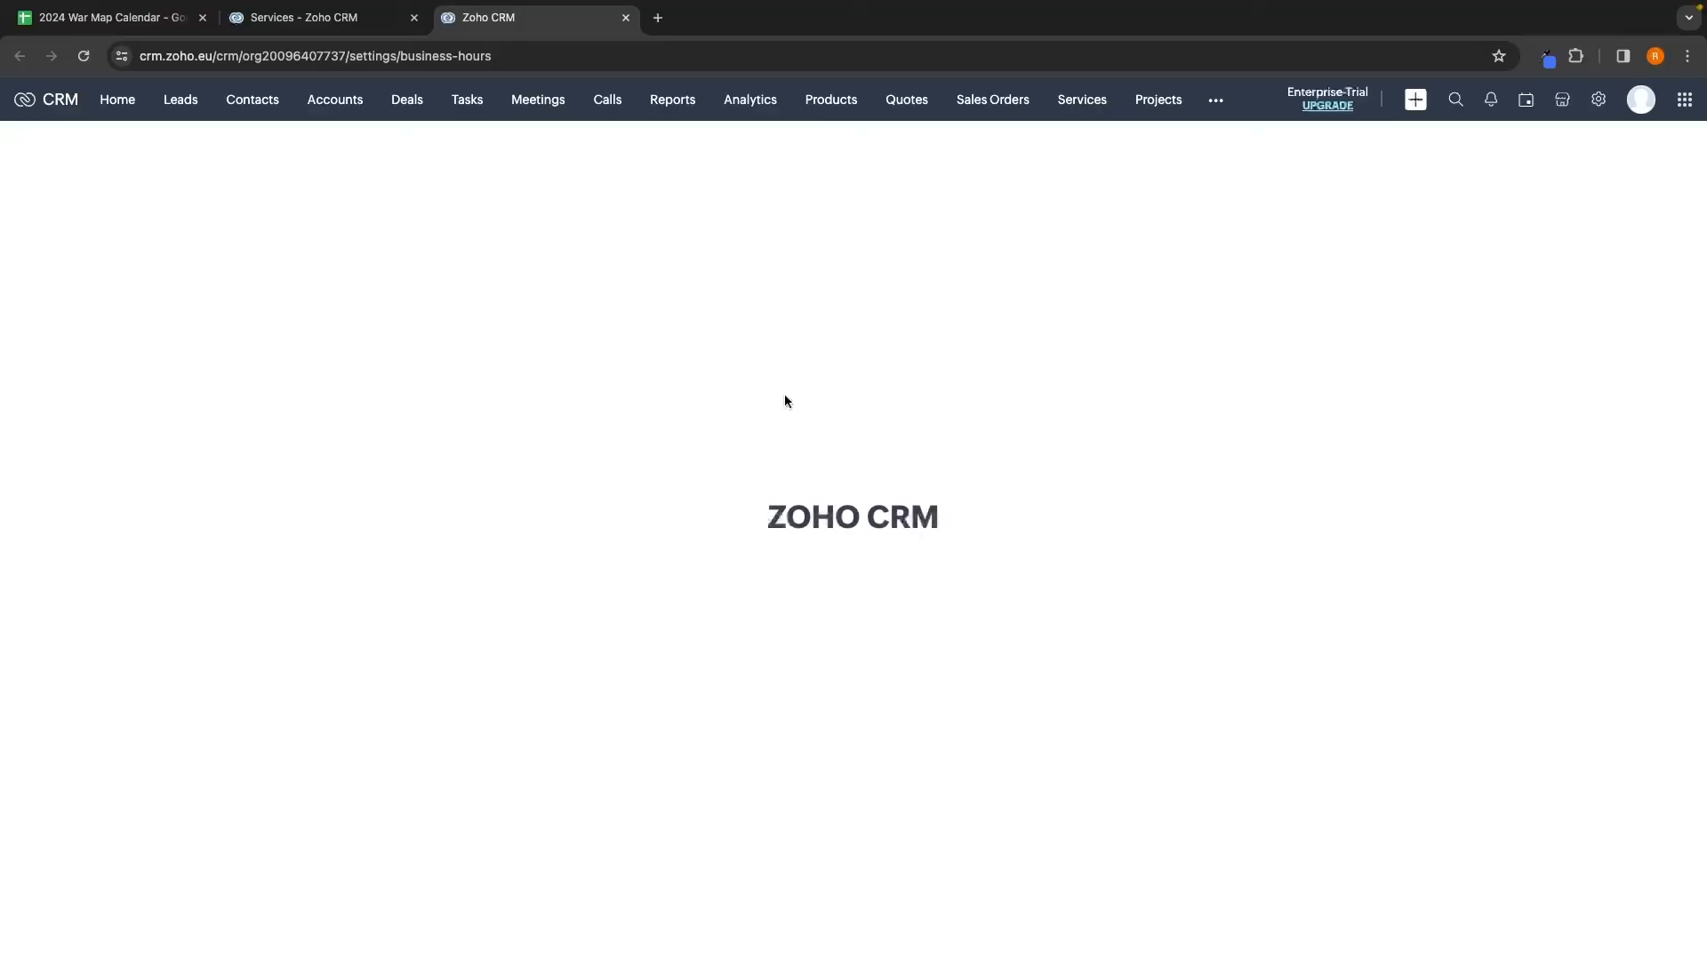
click(136, 108)
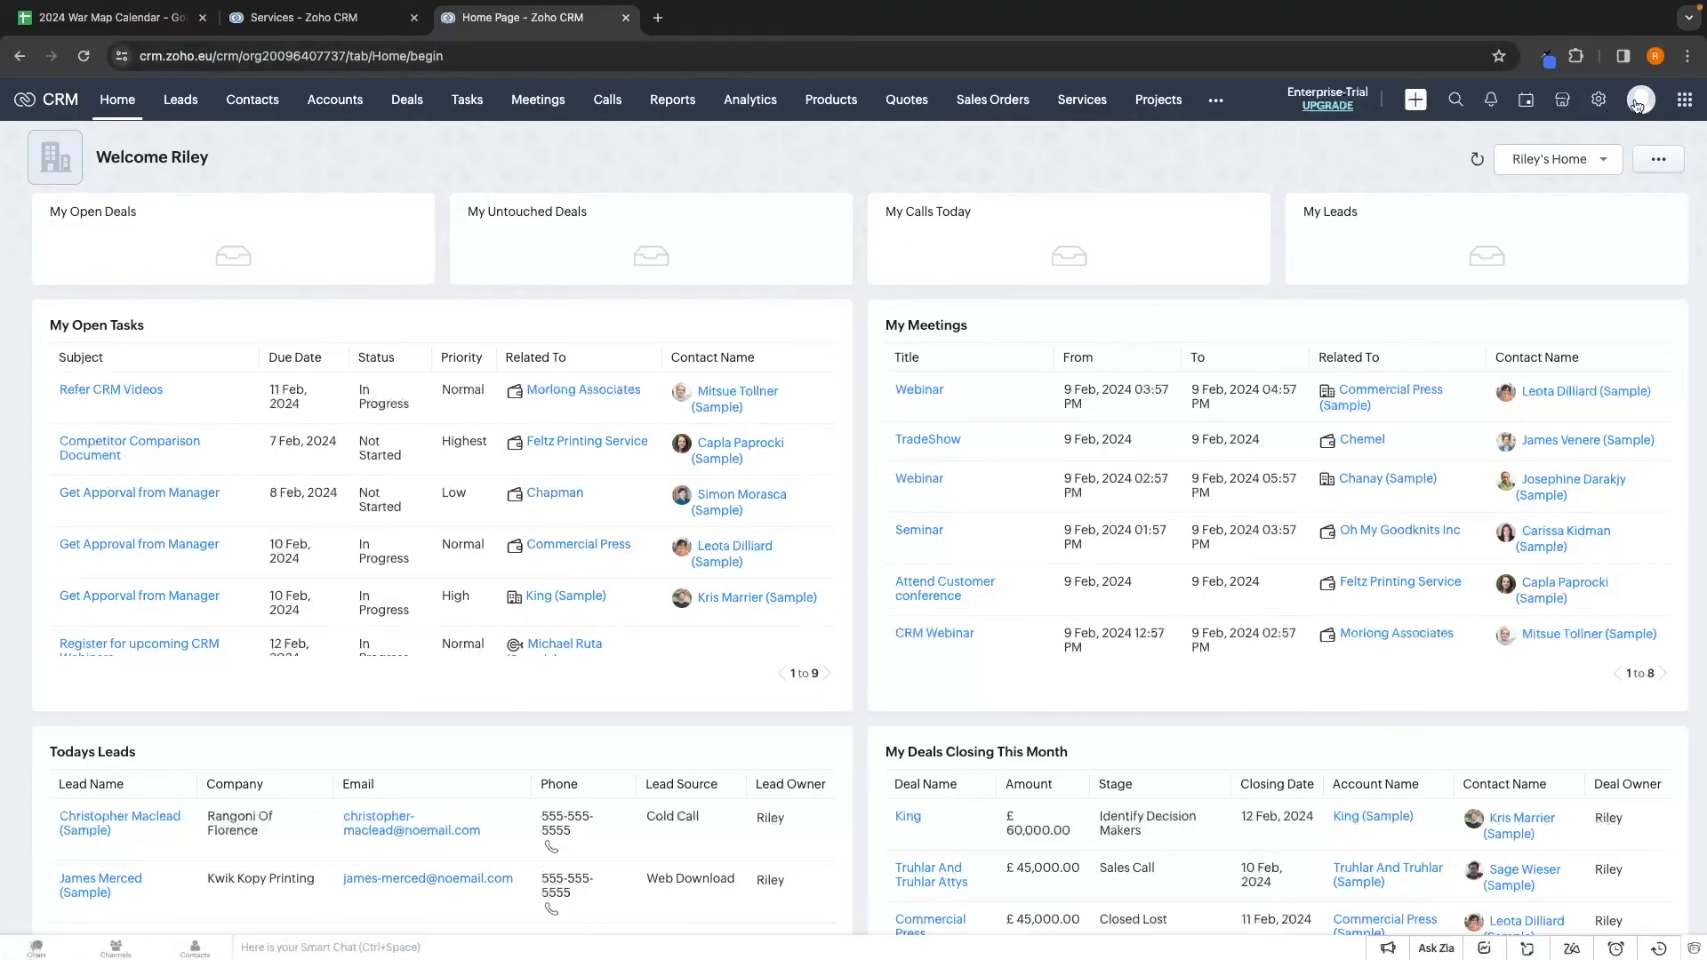
In Setup > Users, start a new user and enter their name and e-mail address
click(1600, 100)
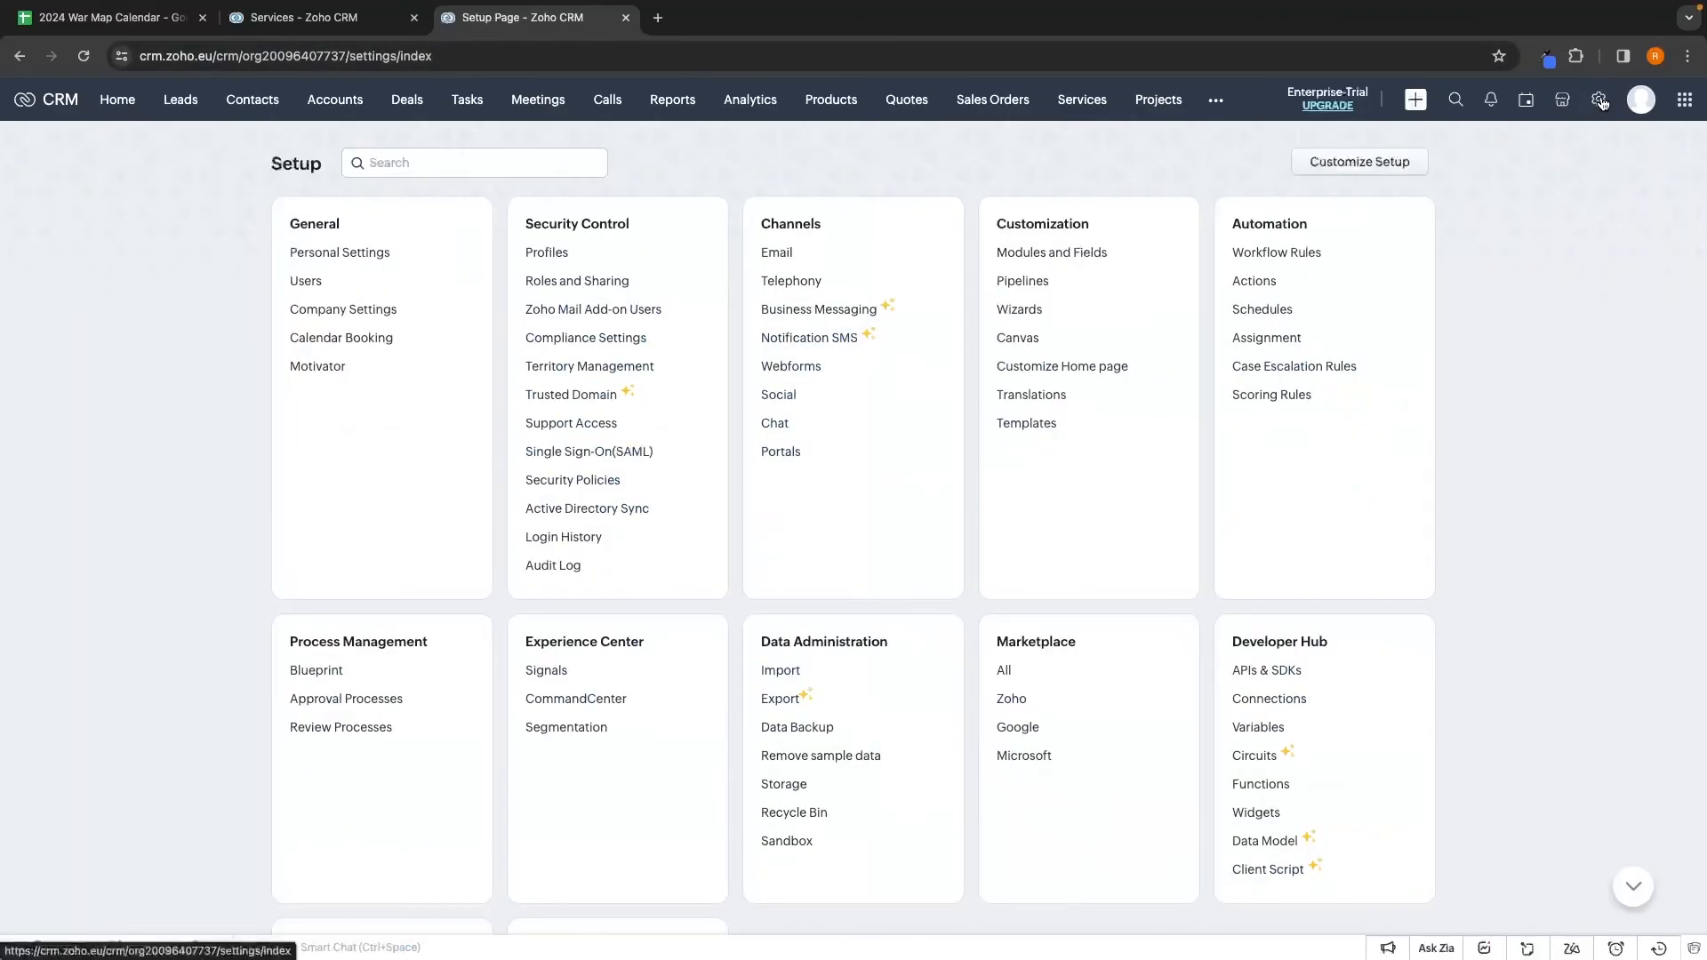
click(309, 290)
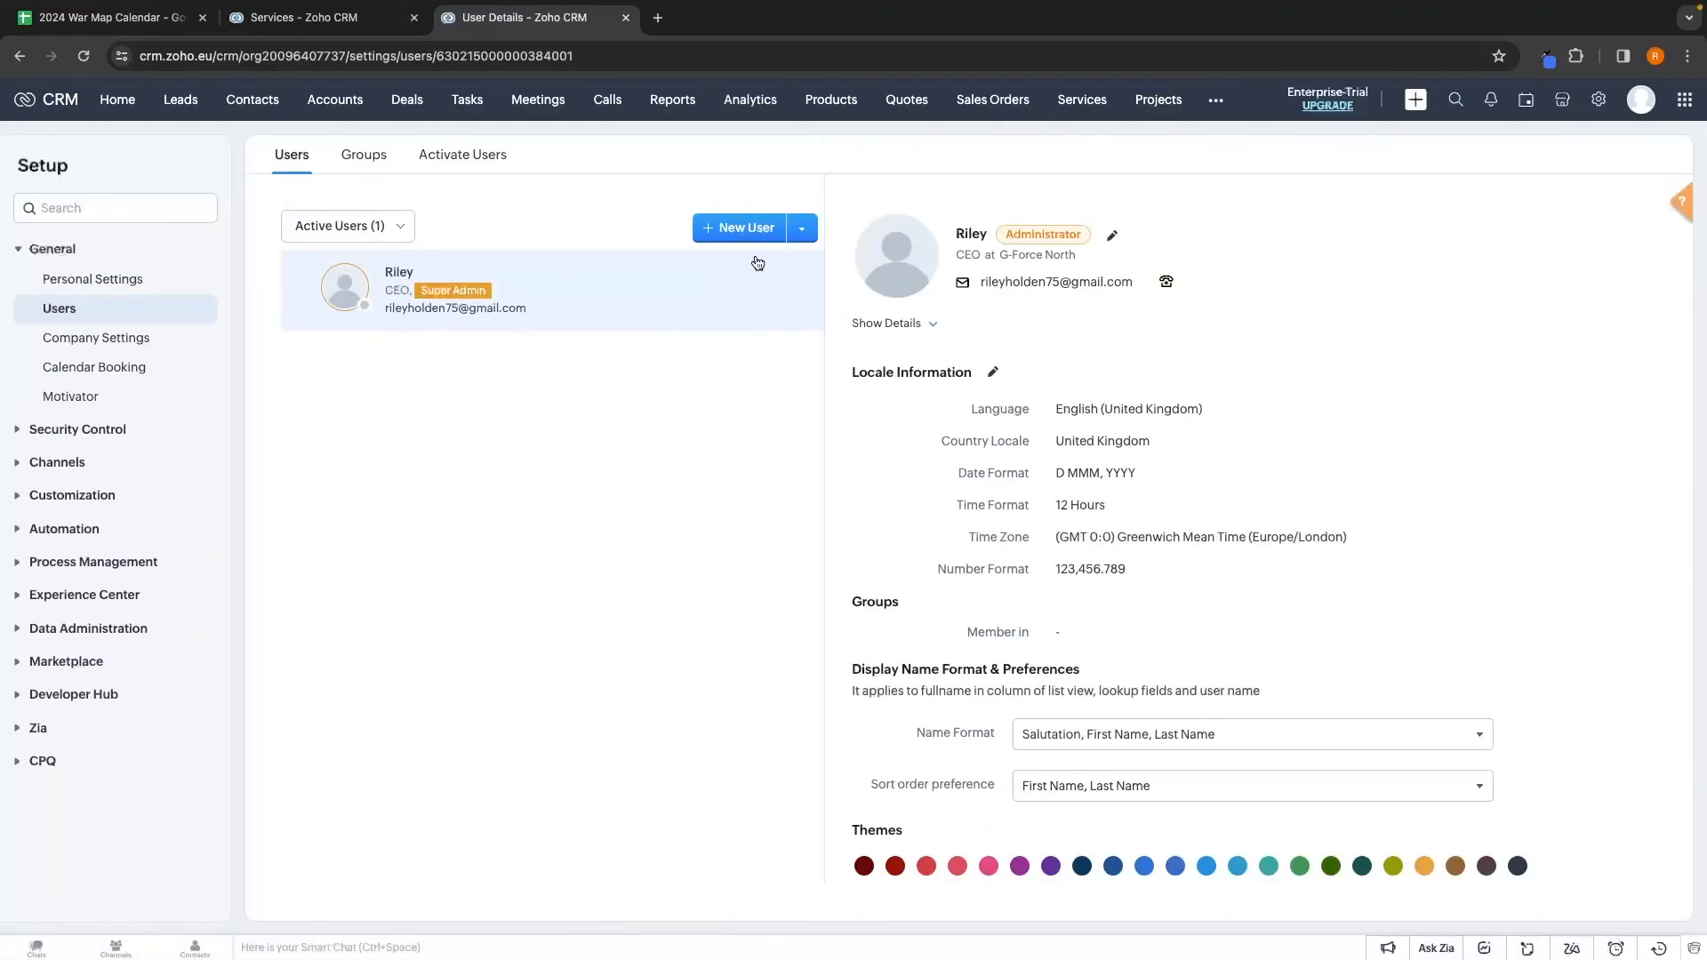
click(733, 237)
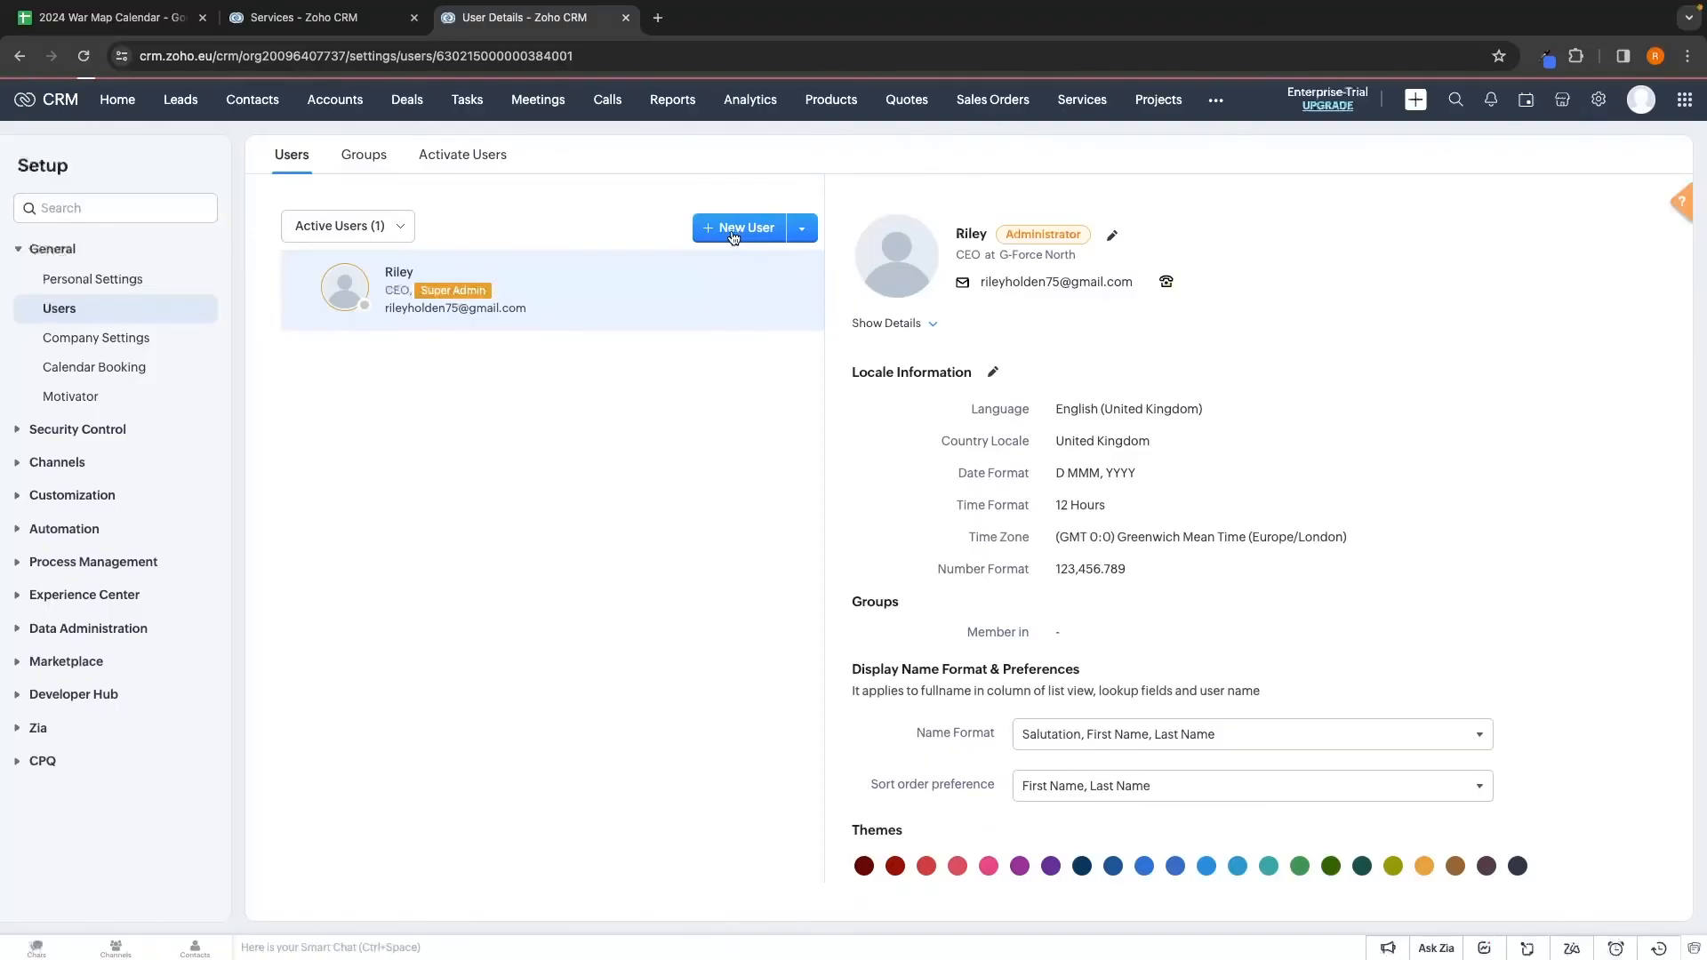
click(758, 172)
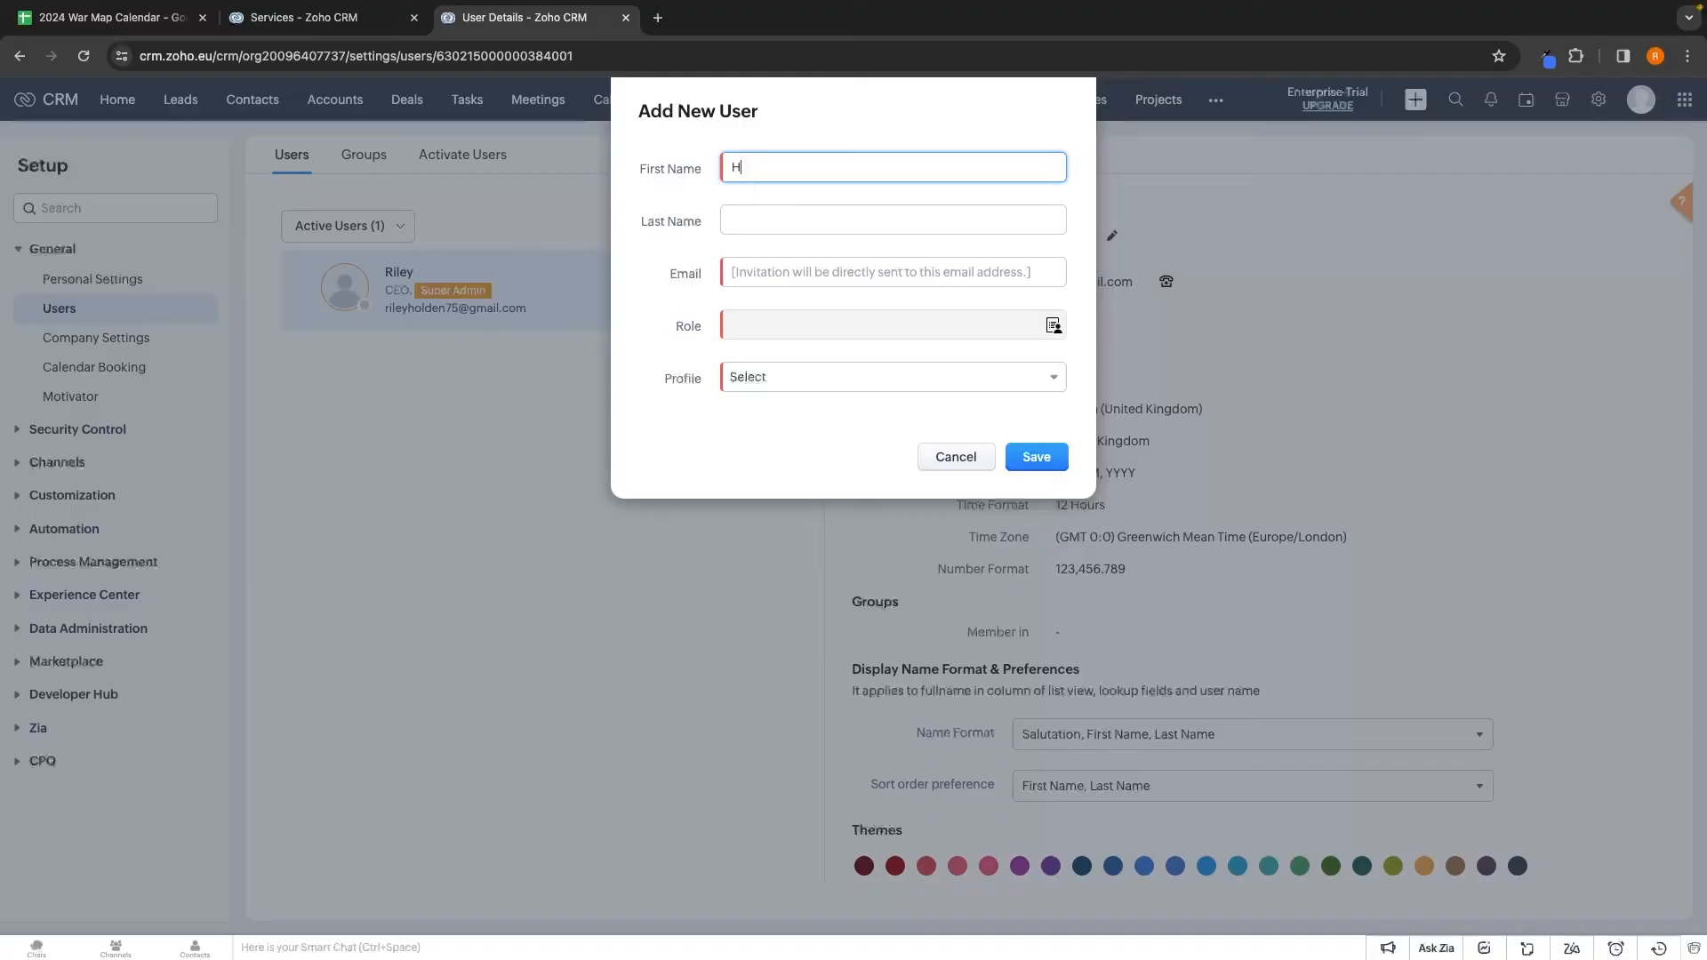
key(Tab)
text(Coulson)
key(Tab)
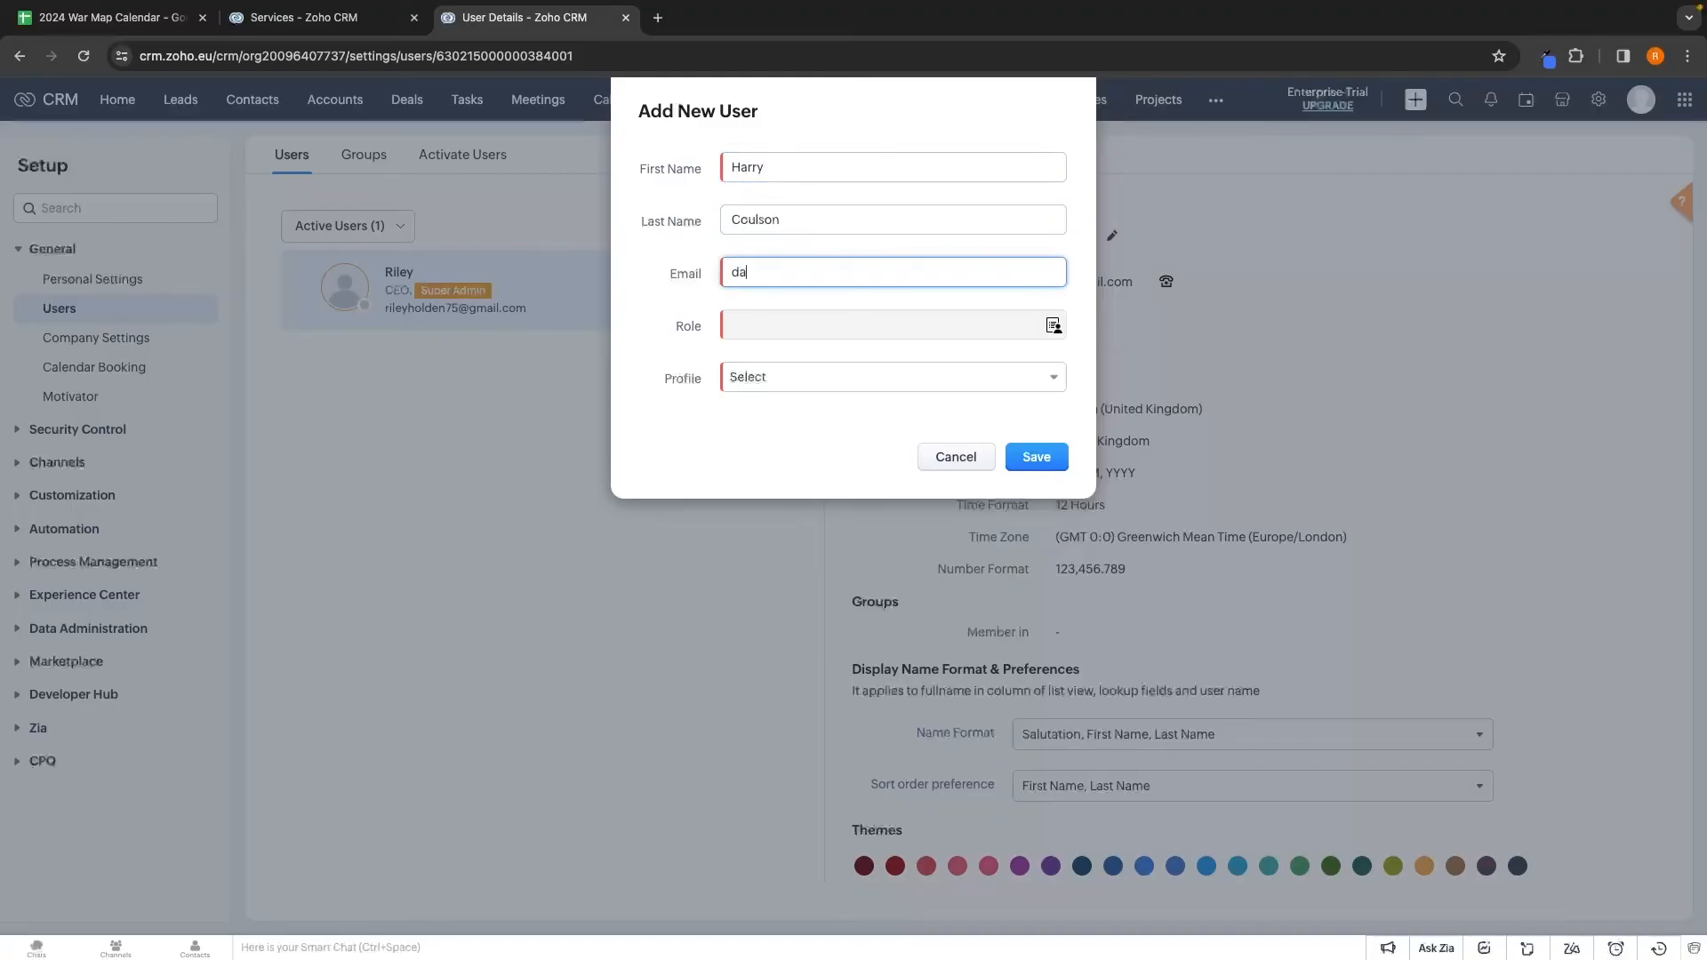
Give the new user the Manager role and Standard profile, then save them
click(806, 323)
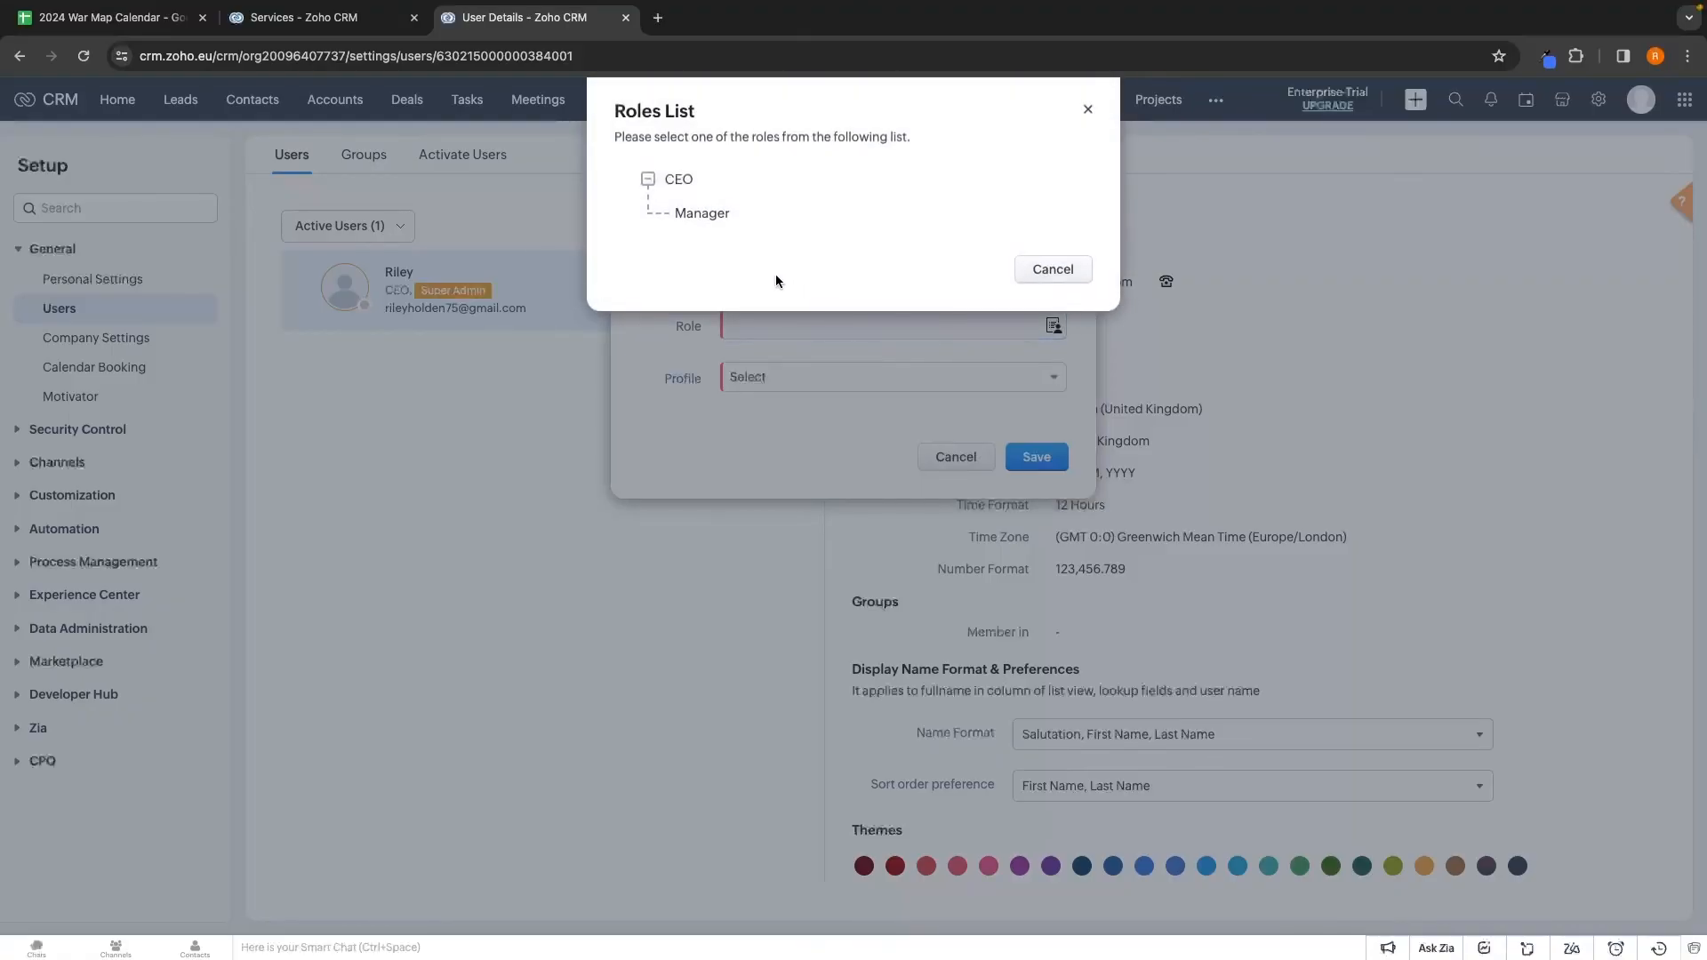
click(699, 217)
click(734, 378)
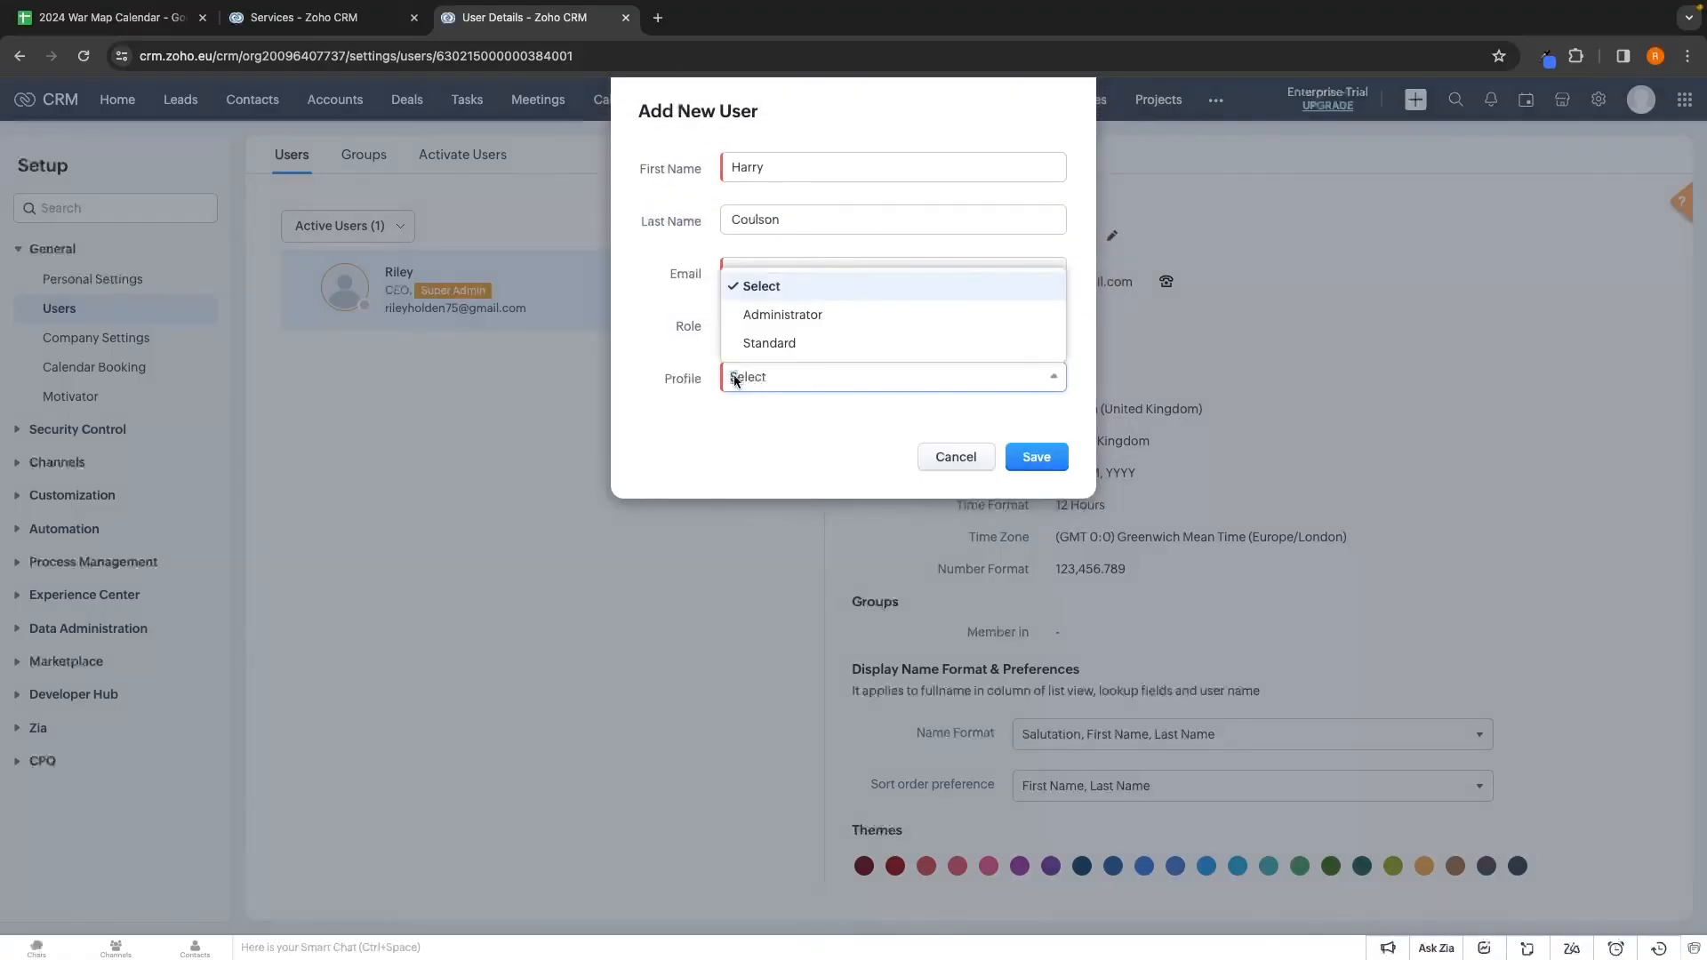
click(770, 343)
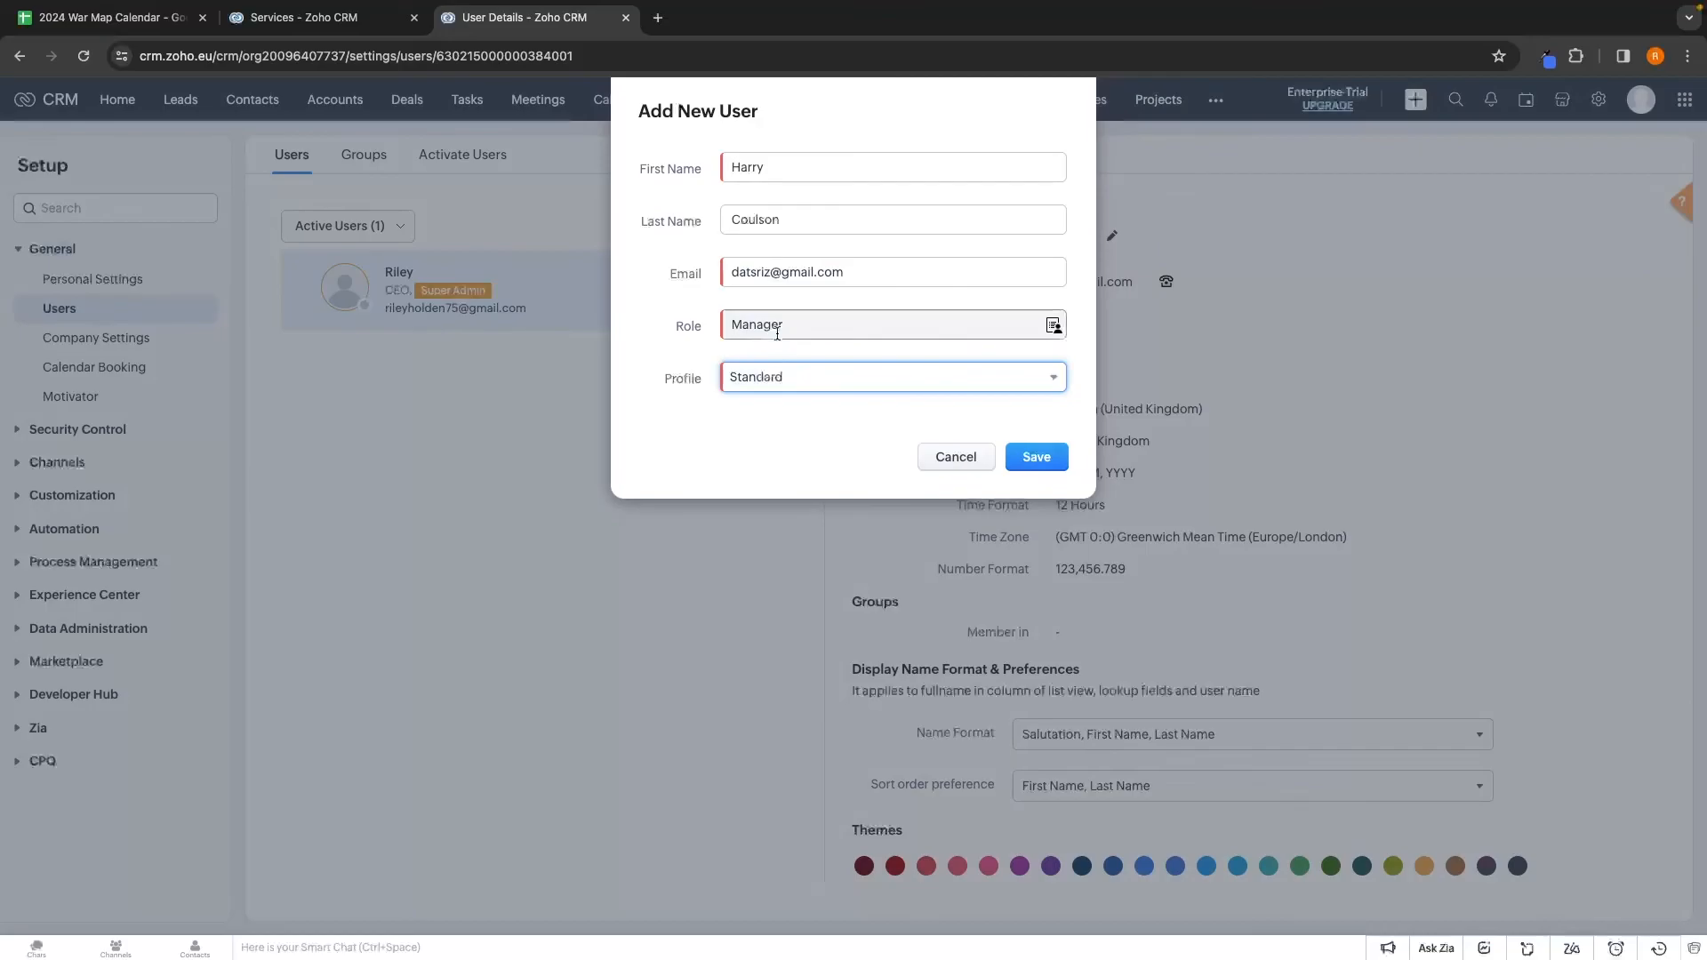
click(1047, 461)
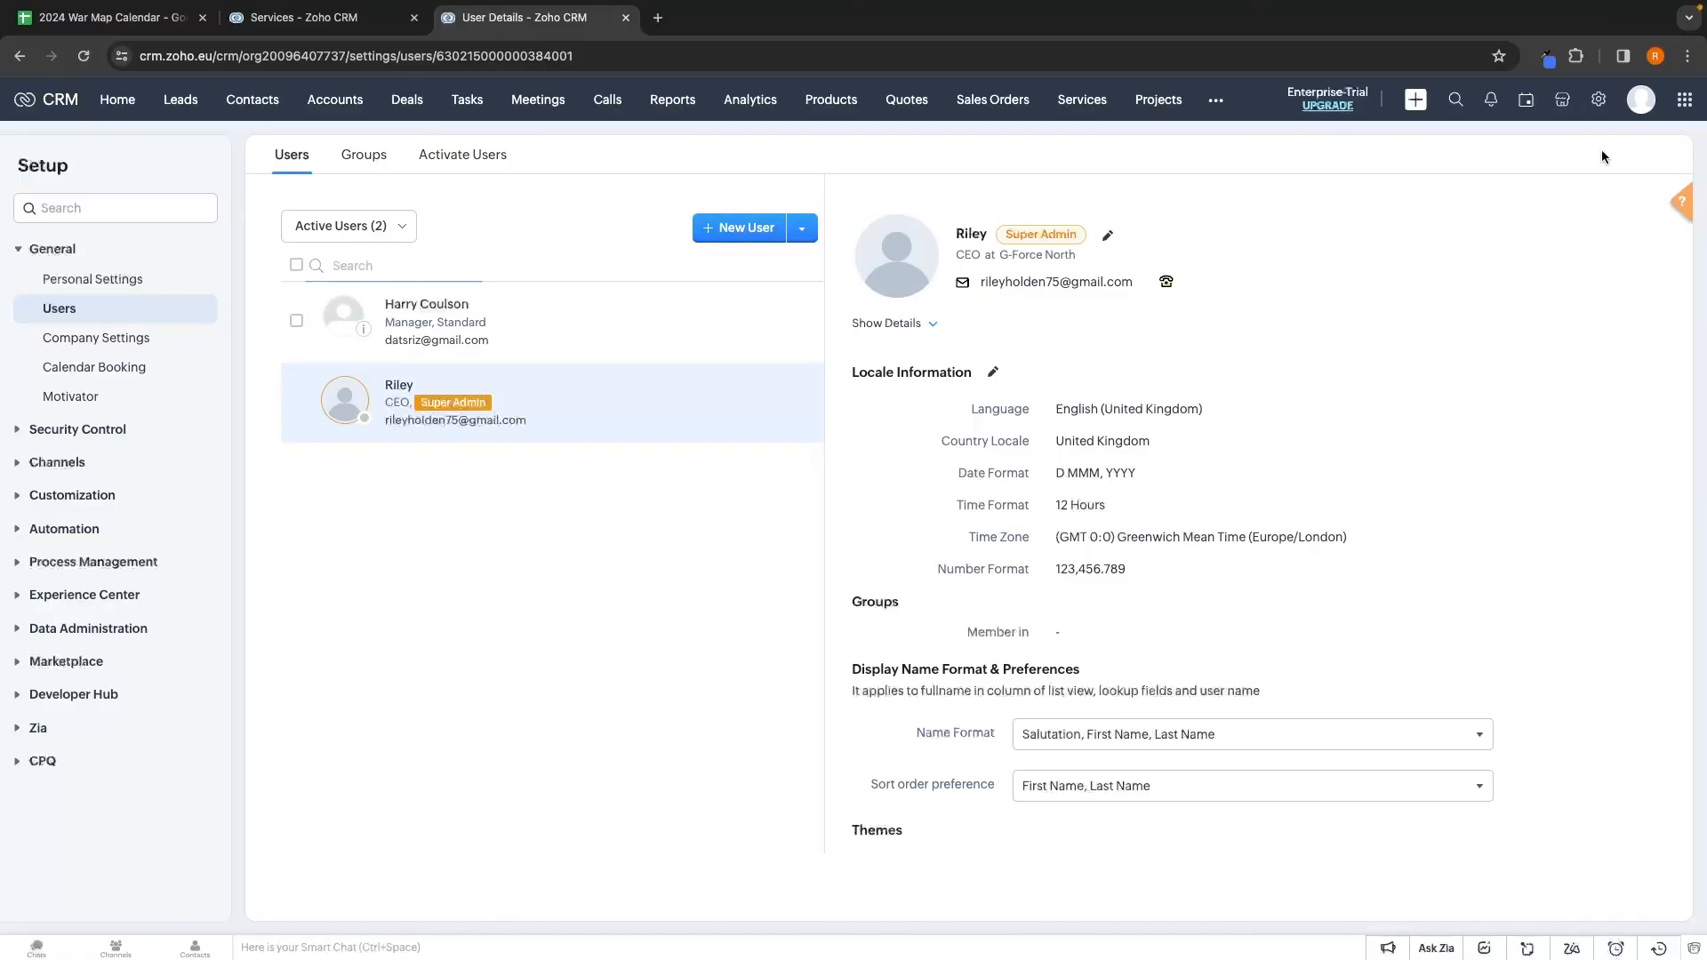
click(1598, 99)
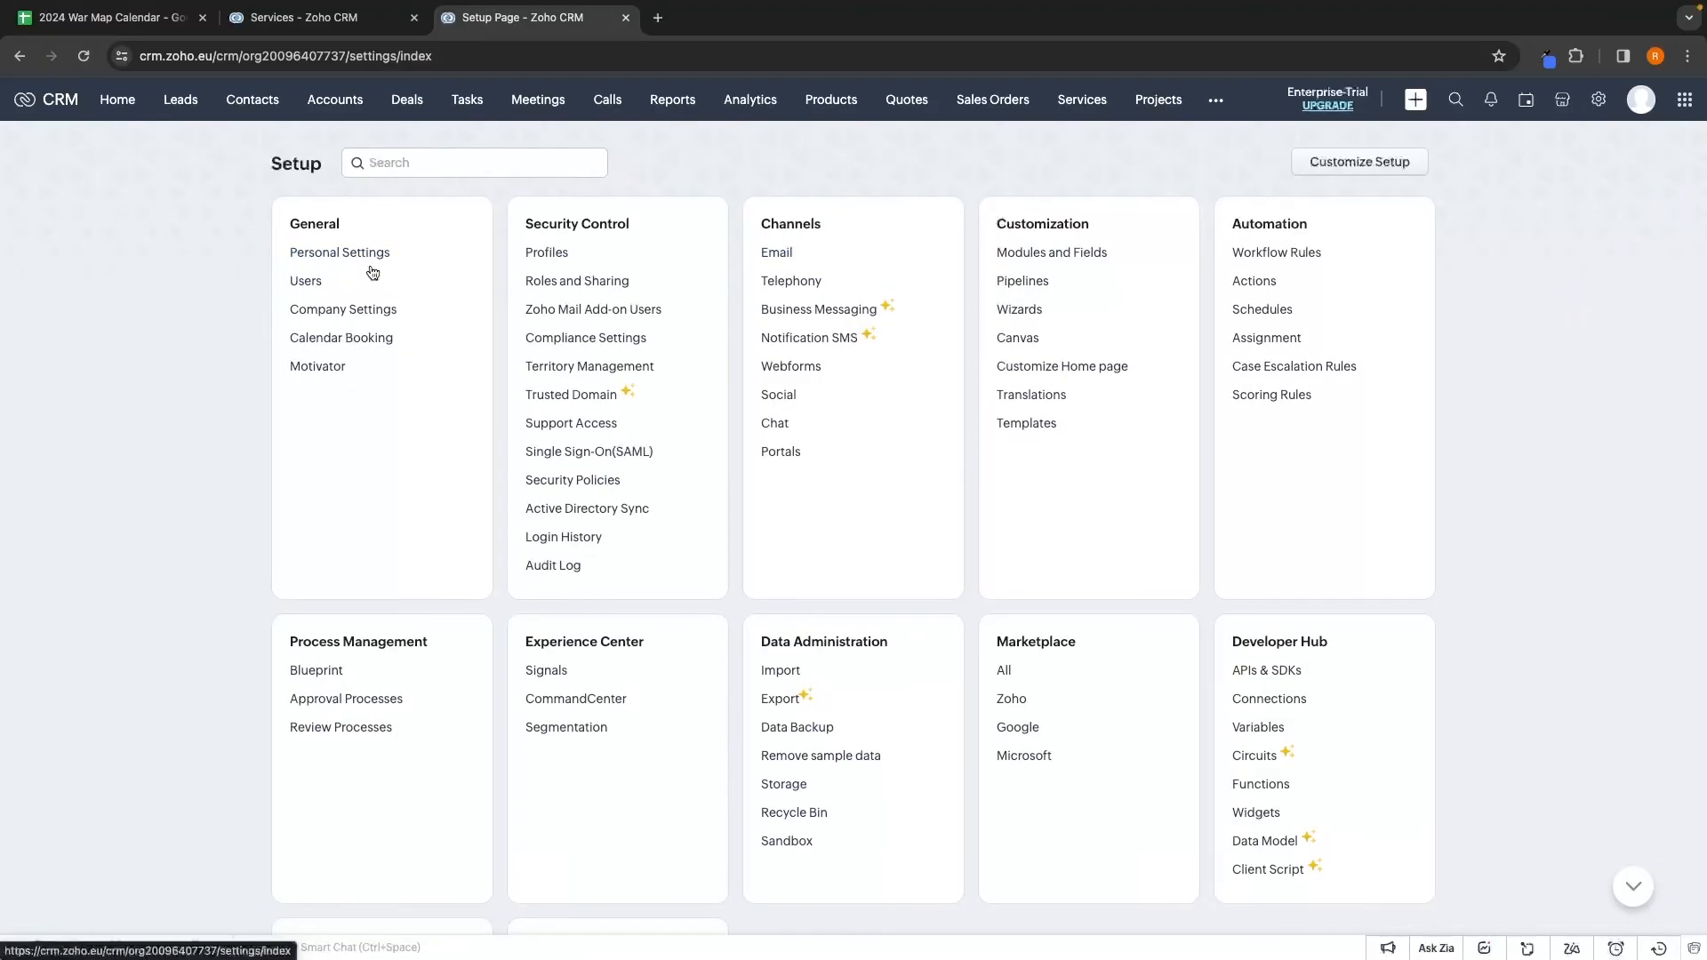
Look through Personal Settings down to the Themes section
click(368, 256)
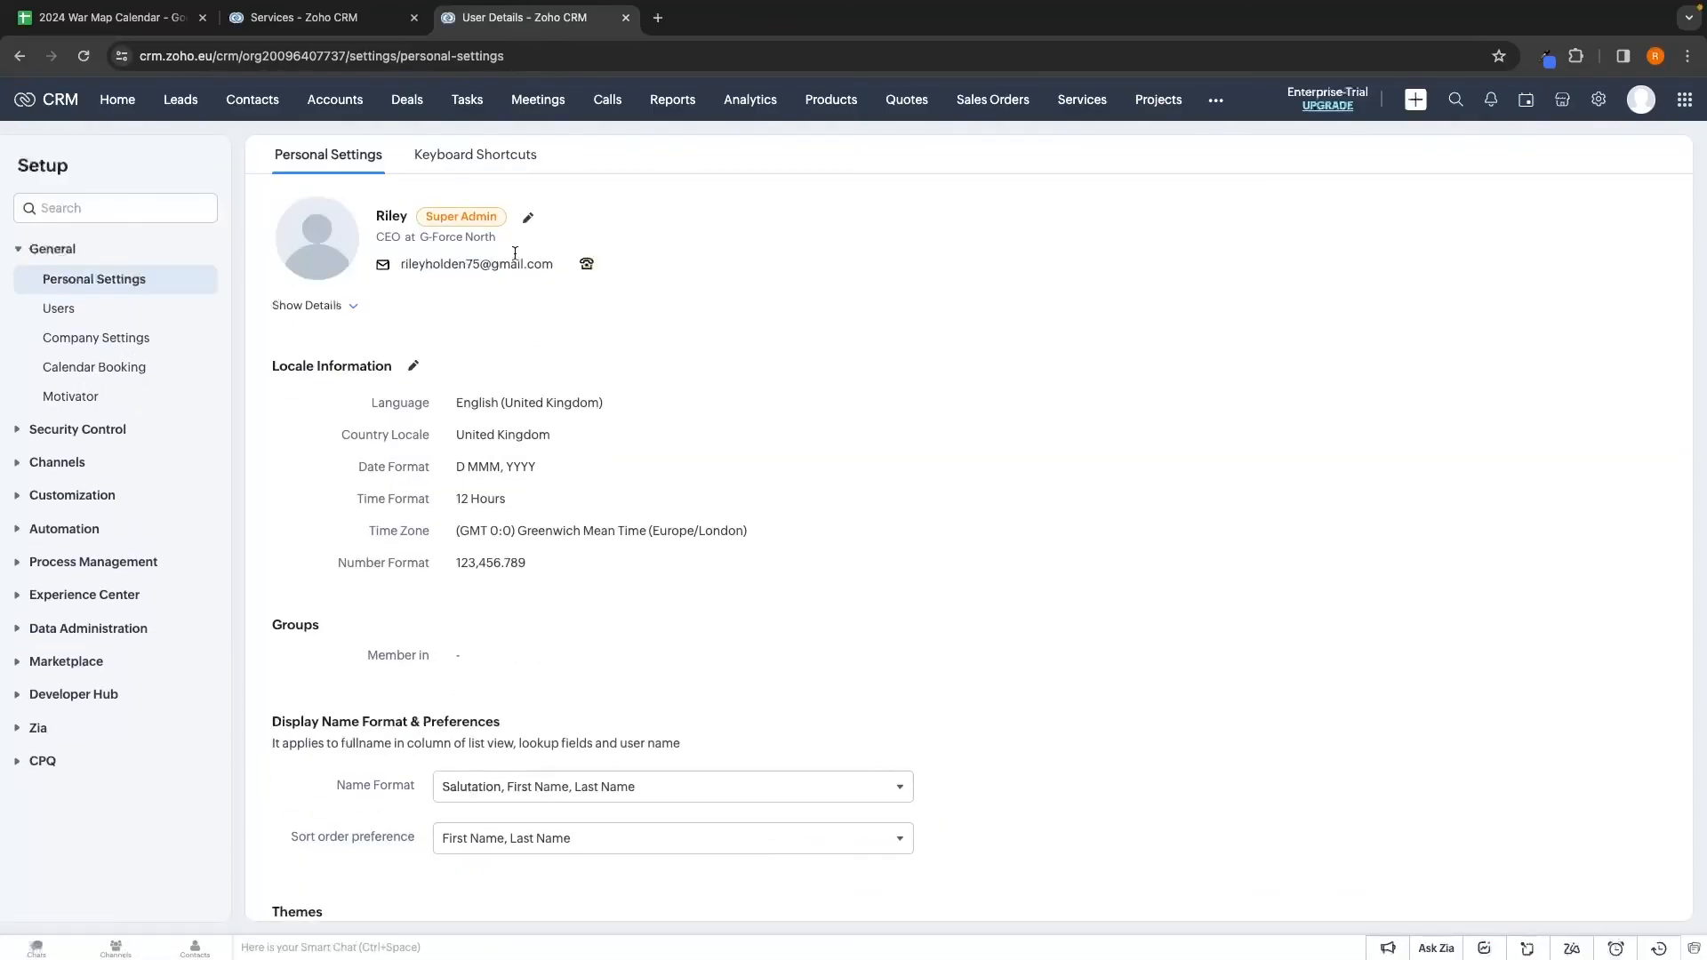
scroll(625, 437, down, 1)
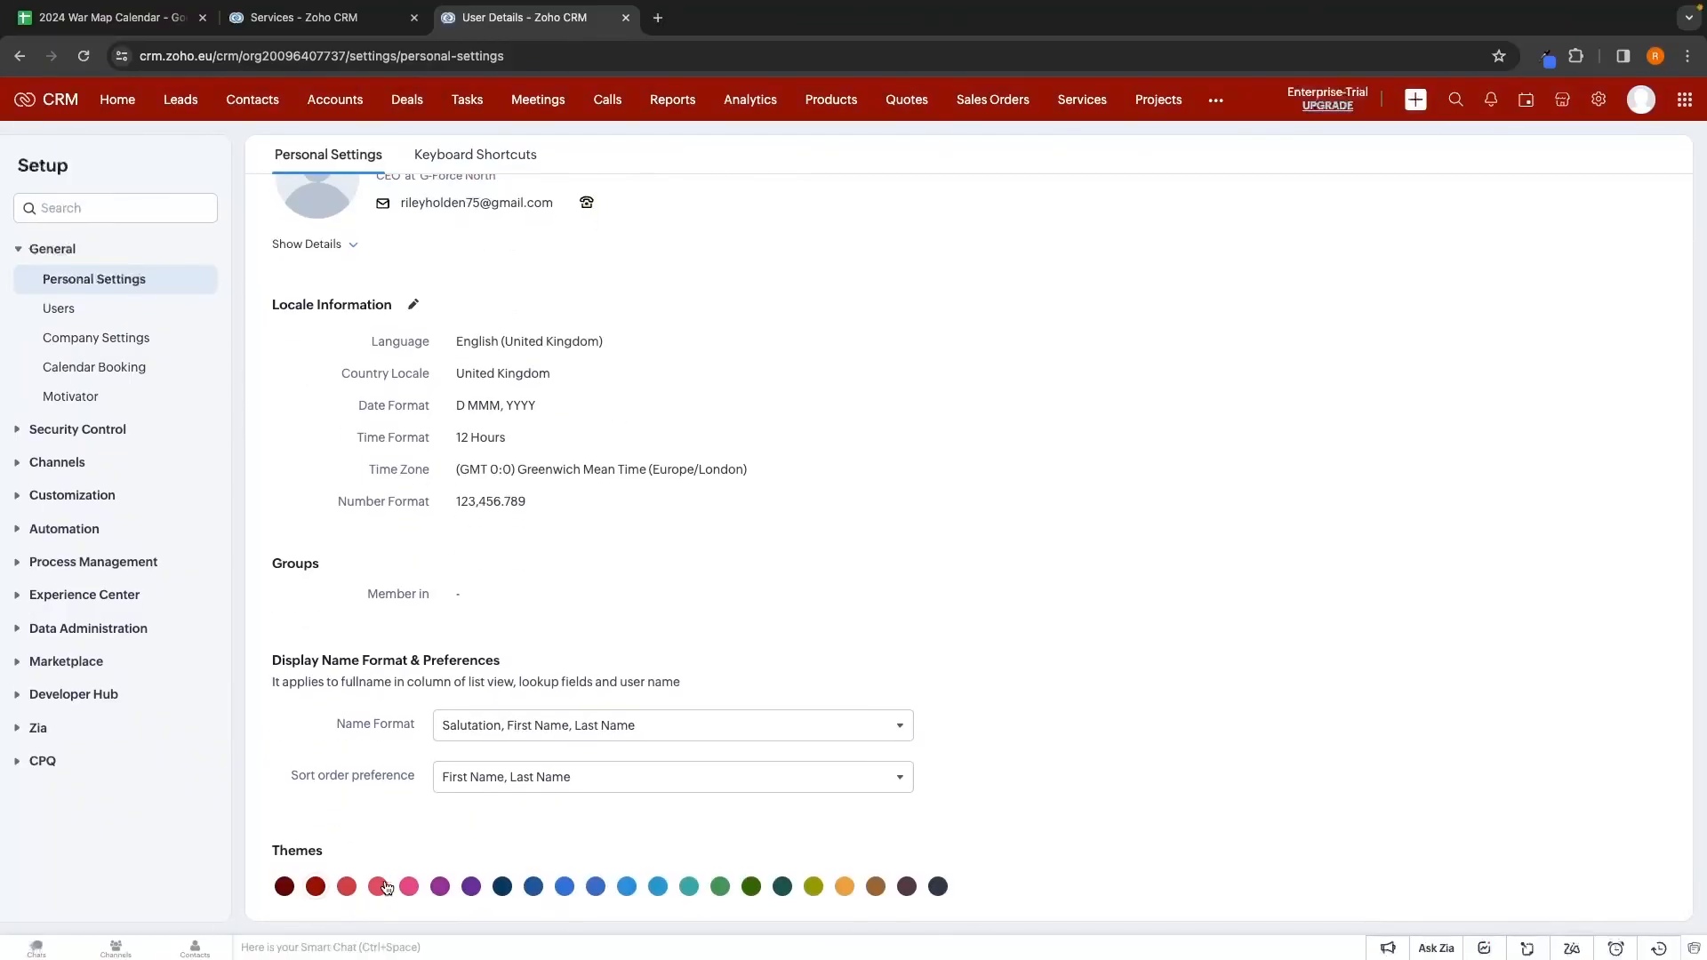
click(596, 887)
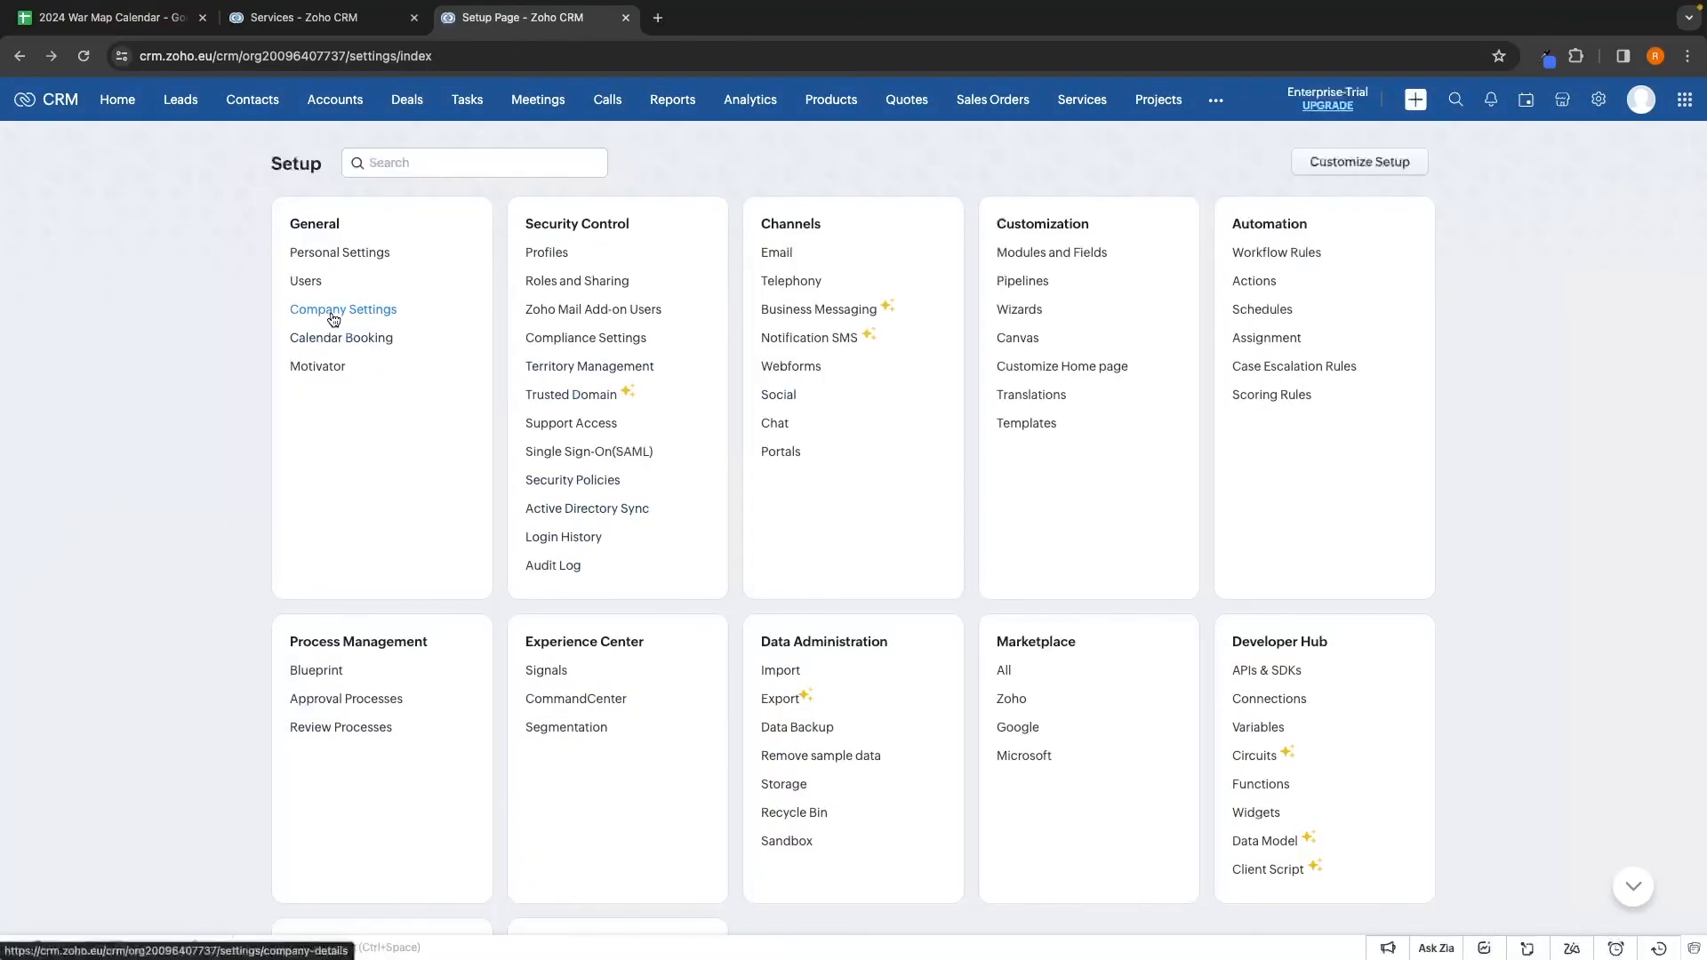
Check the empty Business hours tab in Company Settings, then return to the Home dashboard
click(343, 309)
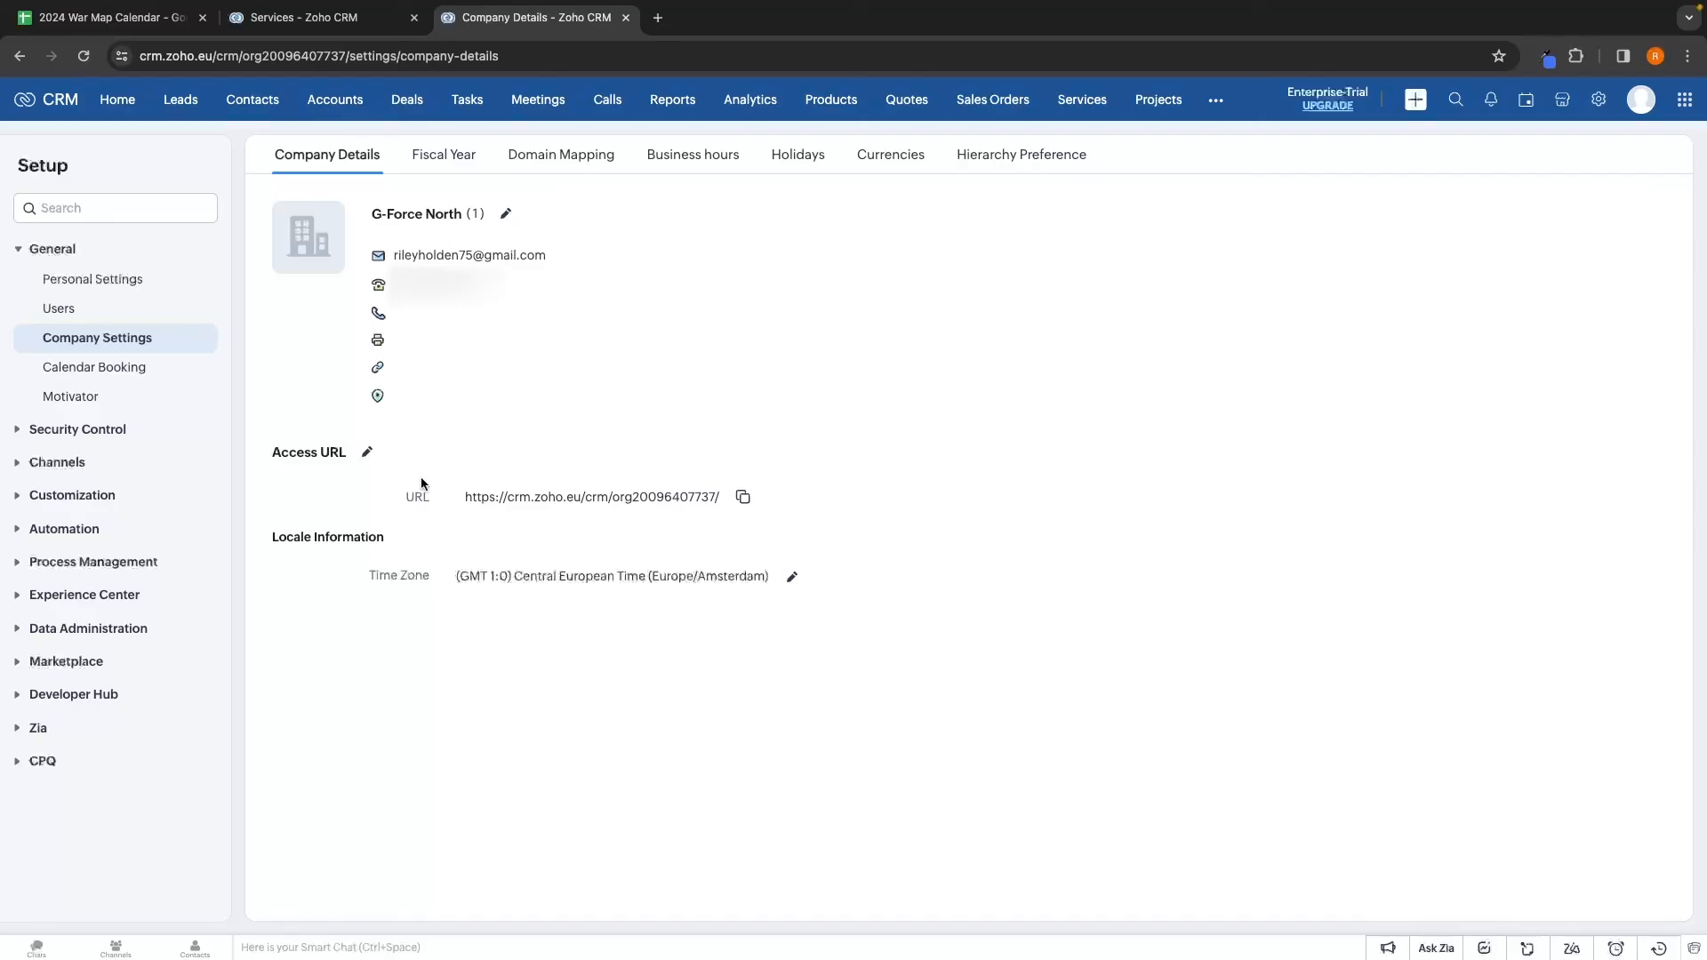
click(693, 155)
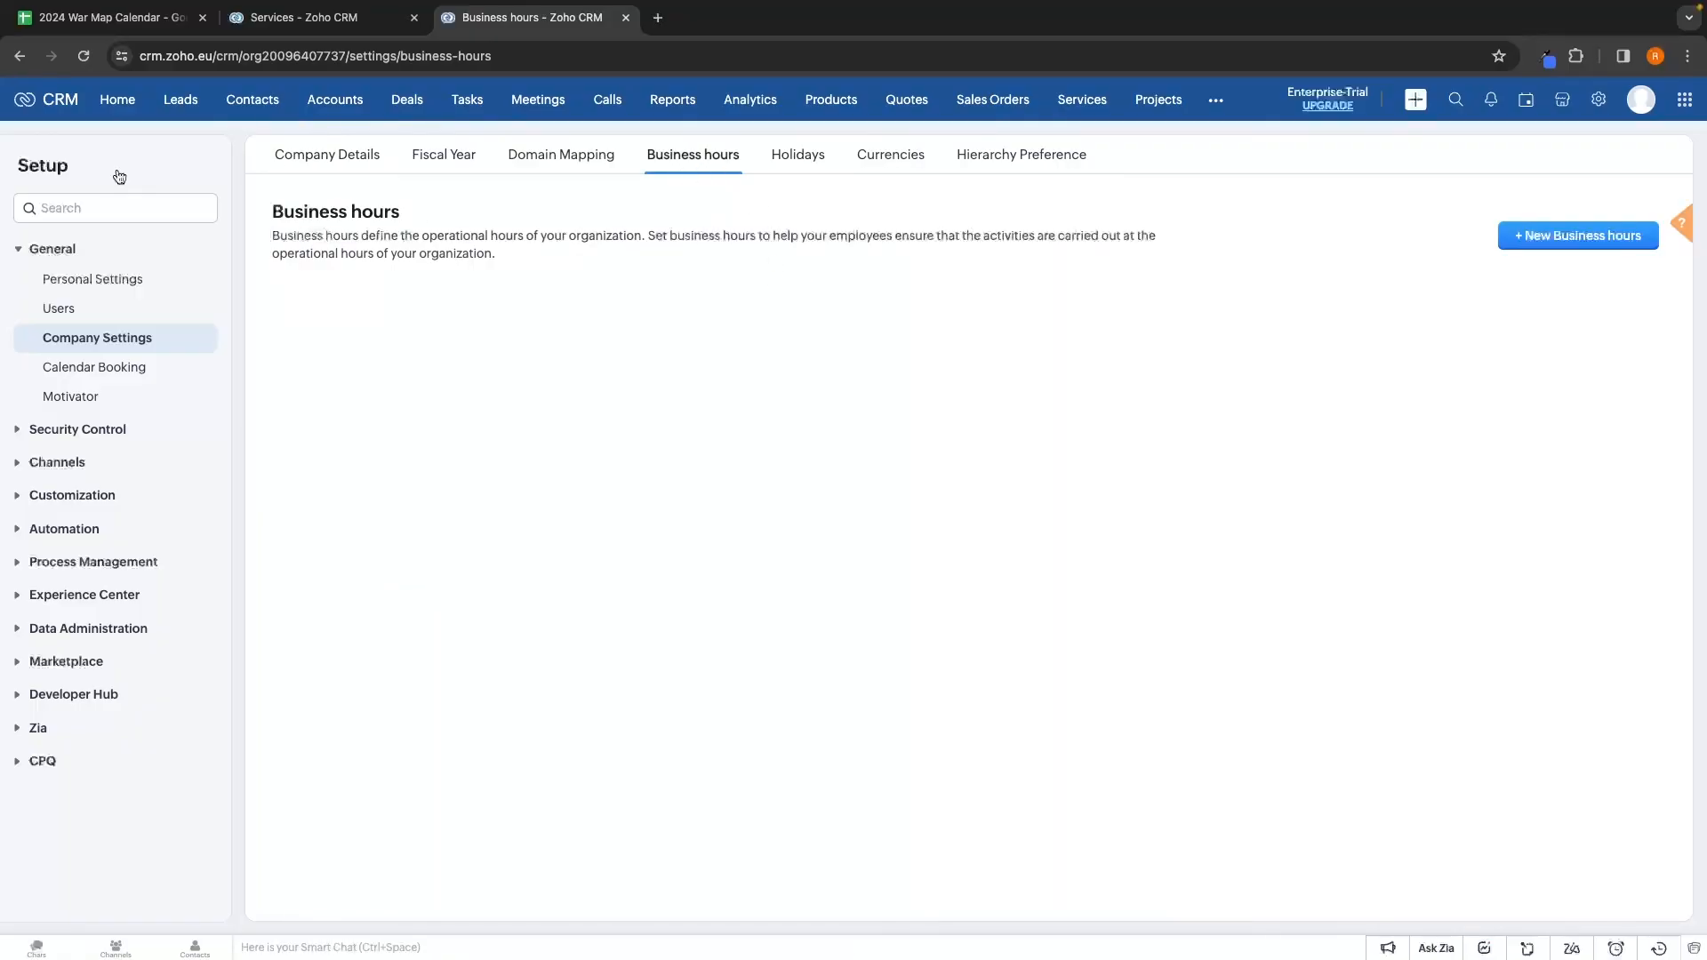
click(62, 101)
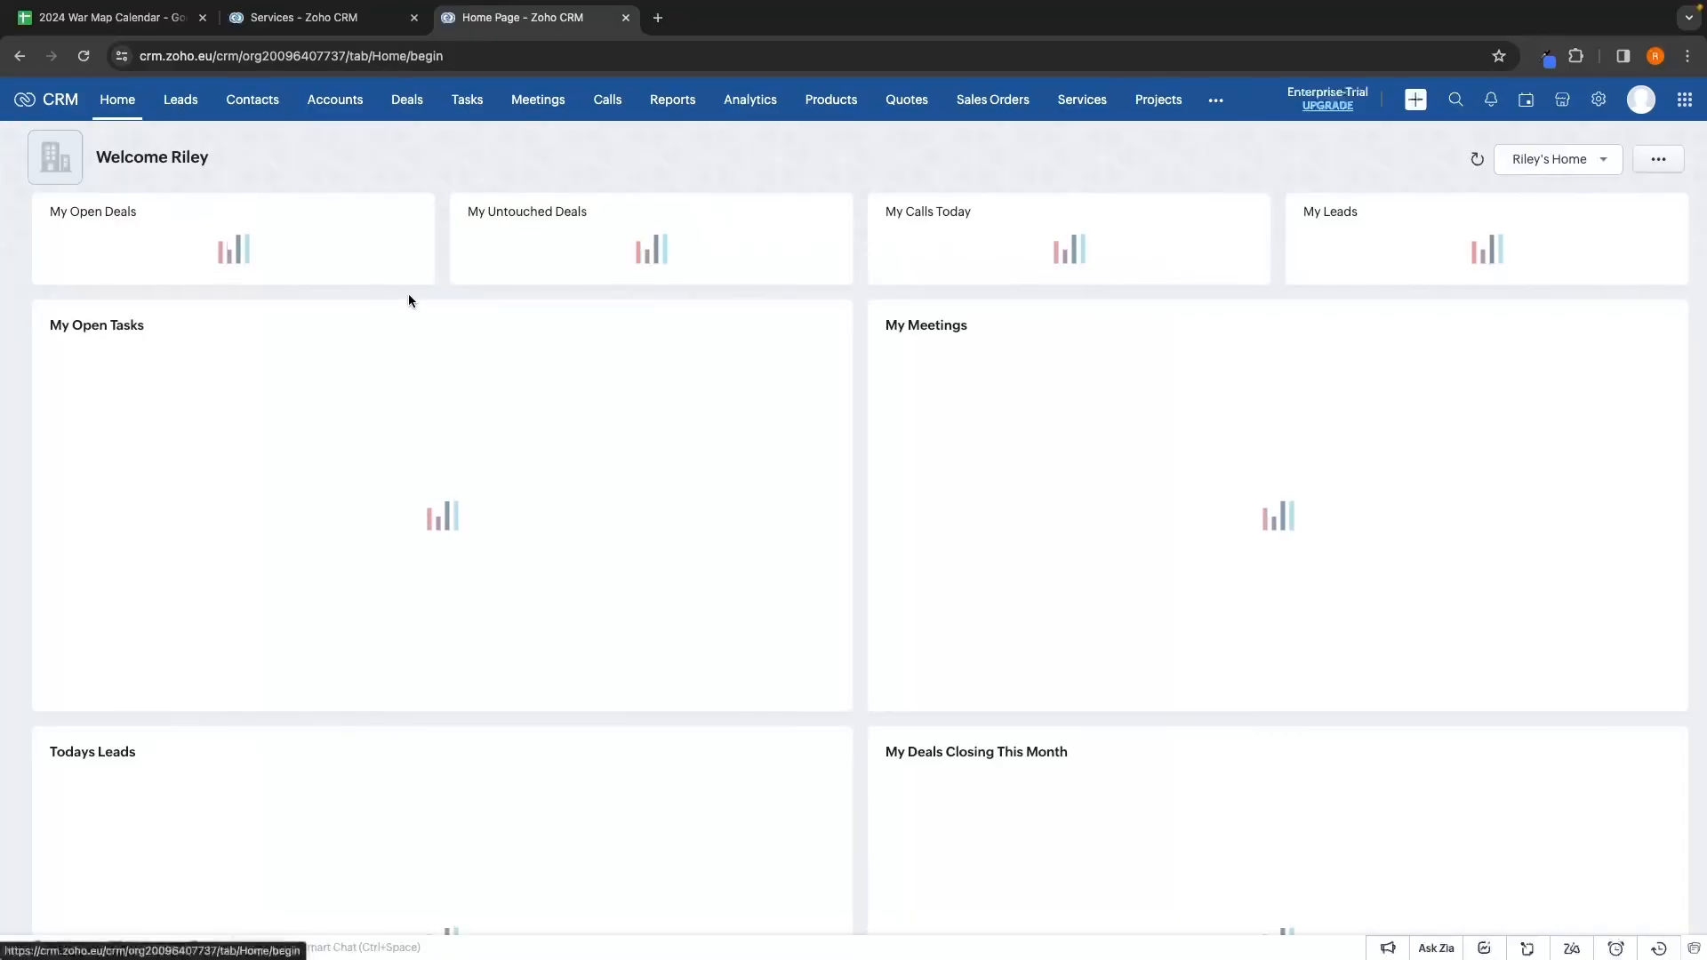